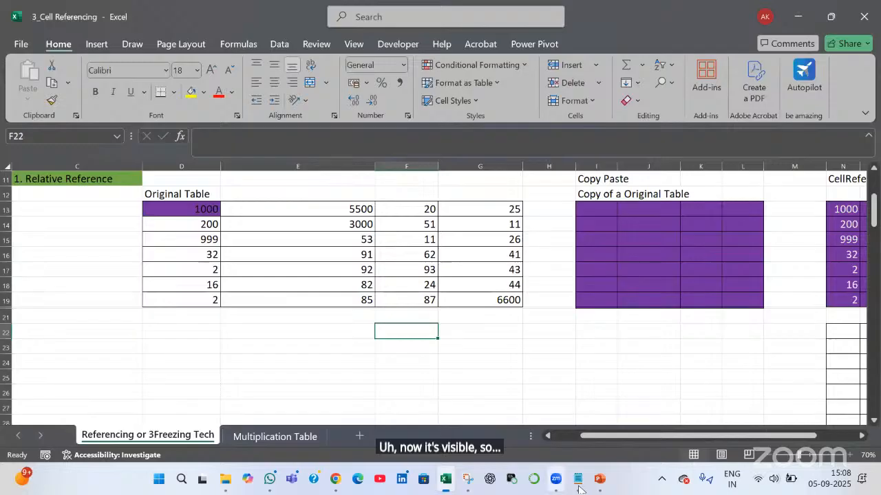
# Highlight the recap note topics: Cell Referencing, its types, Named Range, and Day 1 and Day 2 topics
pyautogui.click(578, 482)
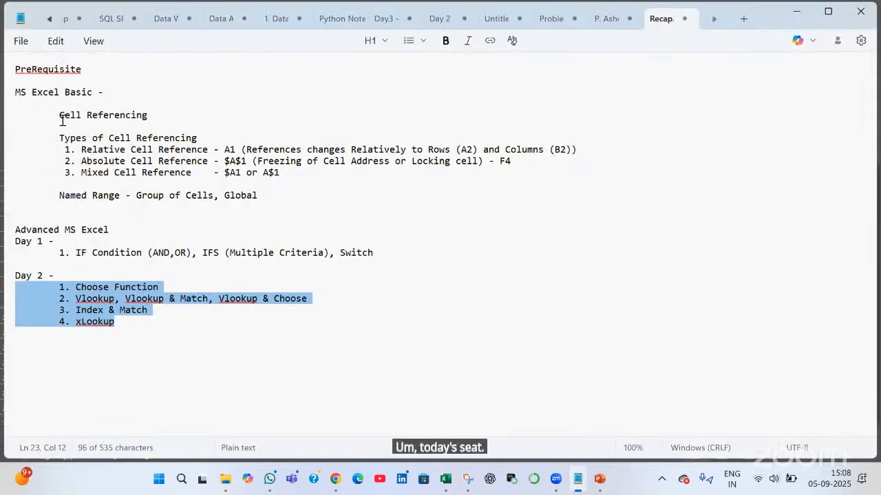
pyautogui.moveTo(153, 114); pyautogui.dragTo(16, 122)
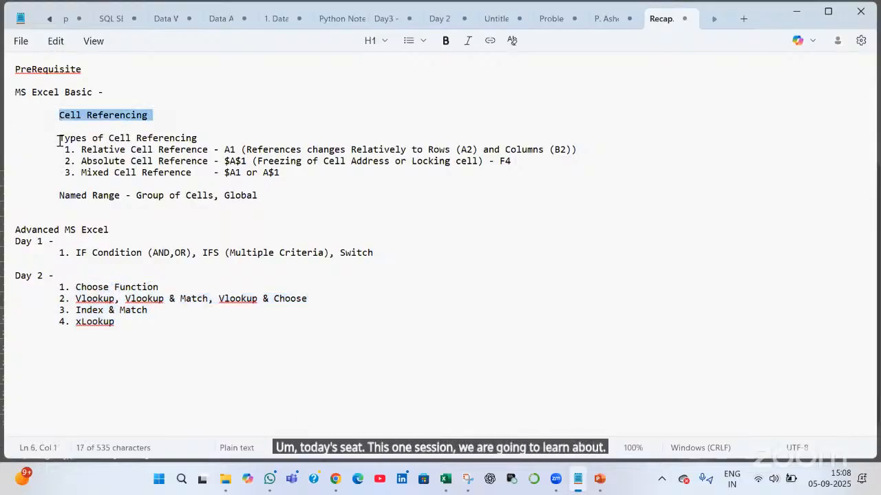
pyautogui.moveTo(213, 135); pyautogui.dragTo(64, 137)
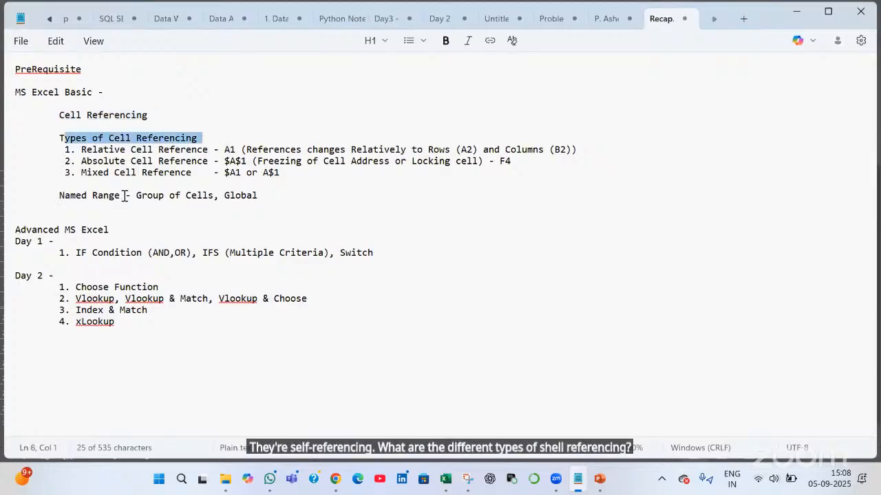
pyautogui.moveTo(59, 196); pyautogui.dragTo(125, 196)
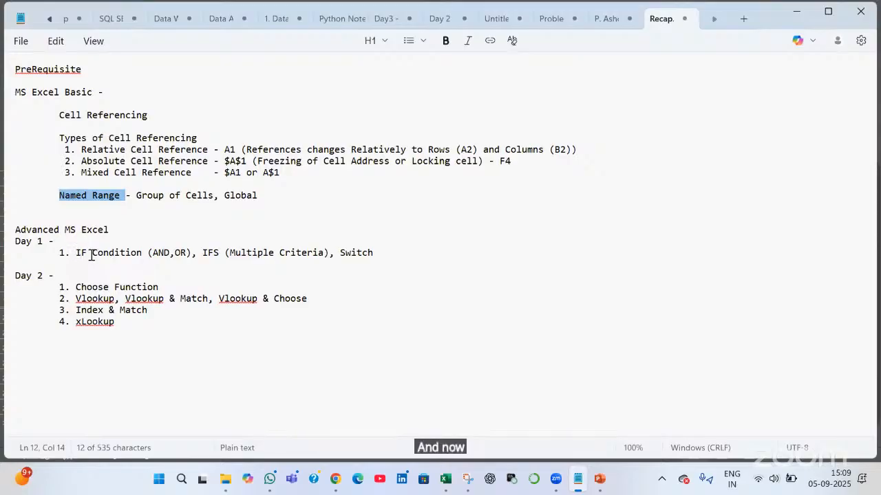
pyautogui.moveTo(83, 254); pyautogui.dragTo(378, 254)
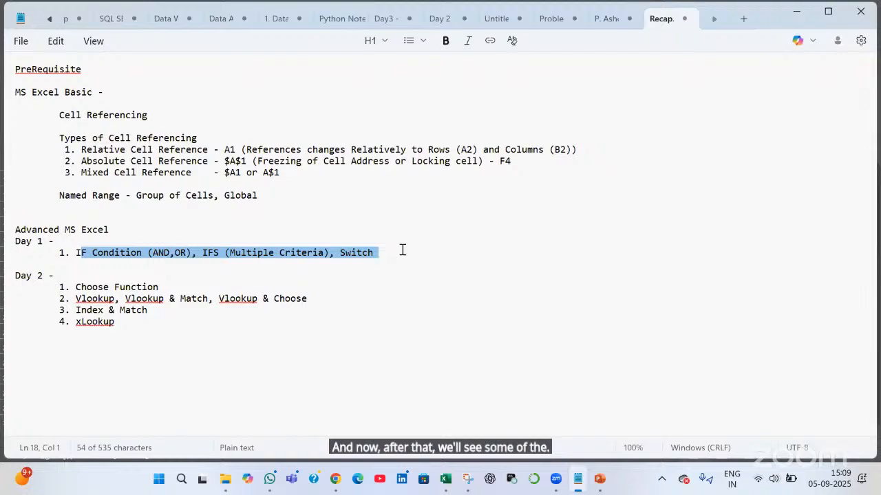
pyautogui.click(401, 244)
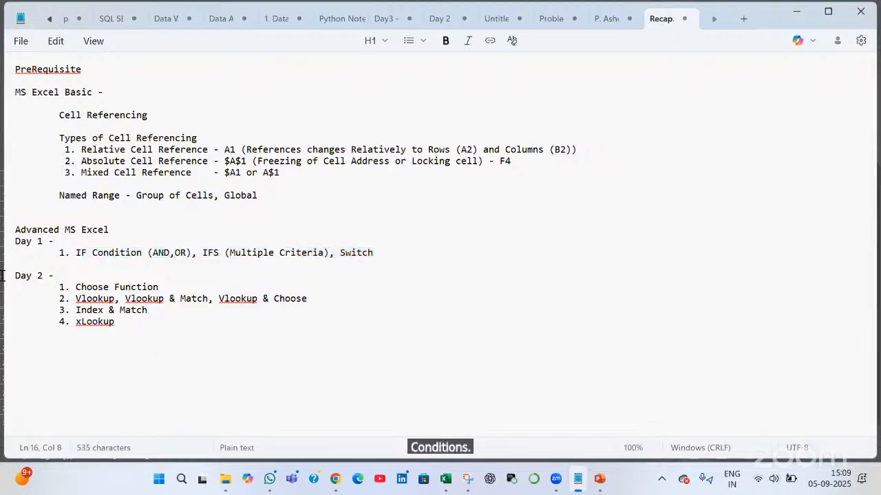
pyautogui.moveTo(115, 322); pyautogui.dragTo(6, 275)
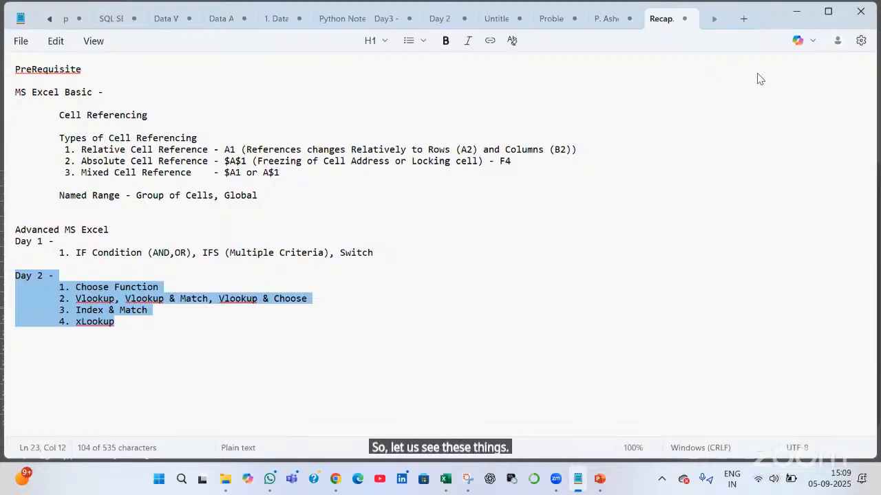
# Back in the workbook, select the Original Table, row 22, column D, then cells D13, D14, D17
pyautogui.hotkey('alt', 'Tab')
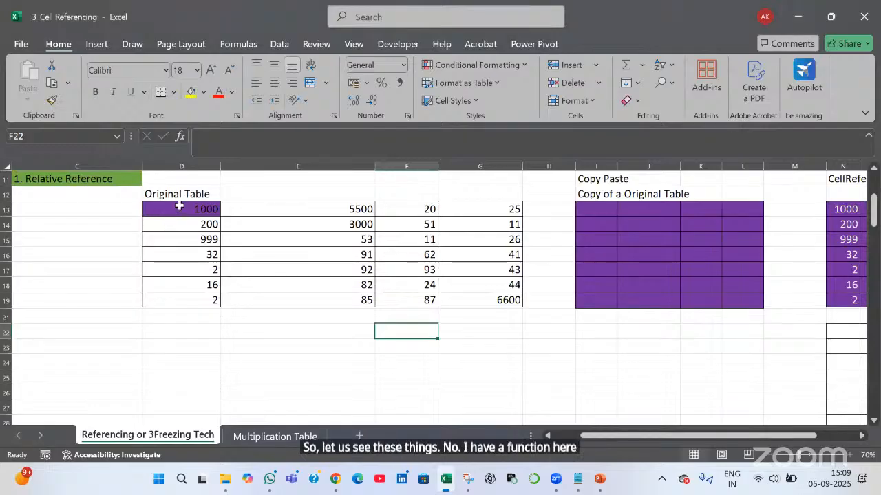
pyautogui.moveTo(179, 205); pyautogui.dragTo(497, 307)
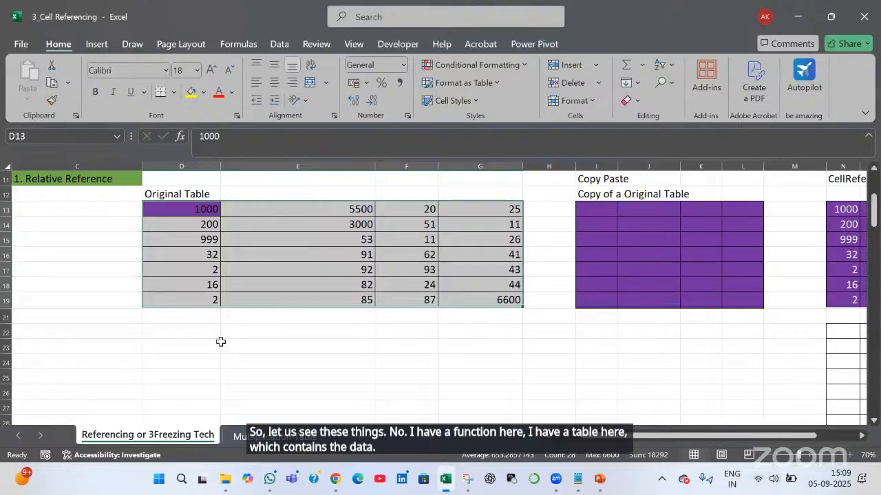
pyautogui.click(200, 334)
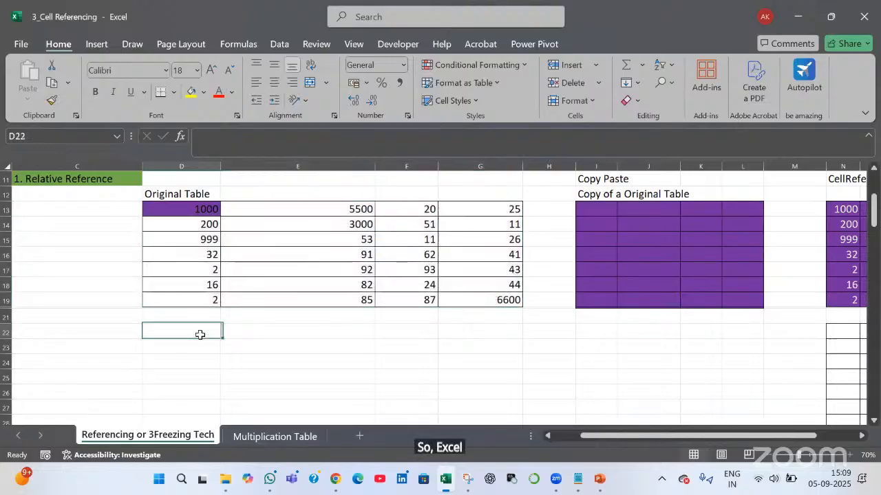
pyautogui.click(5, 332)
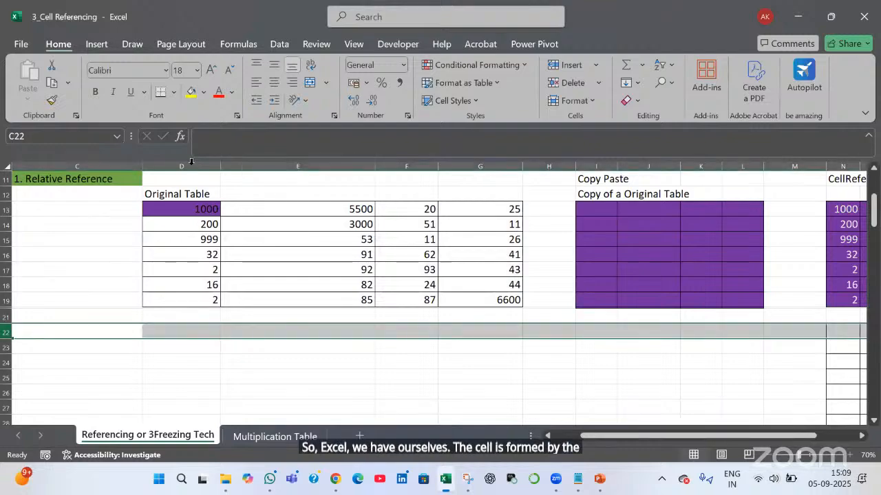
pyautogui.click(192, 166)
pyautogui.click(305, 329)
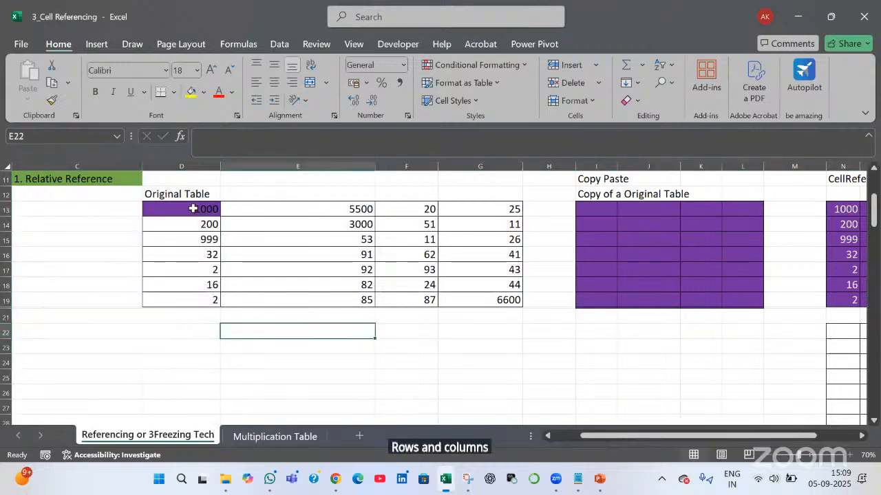
pyautogui.click(194, 208)
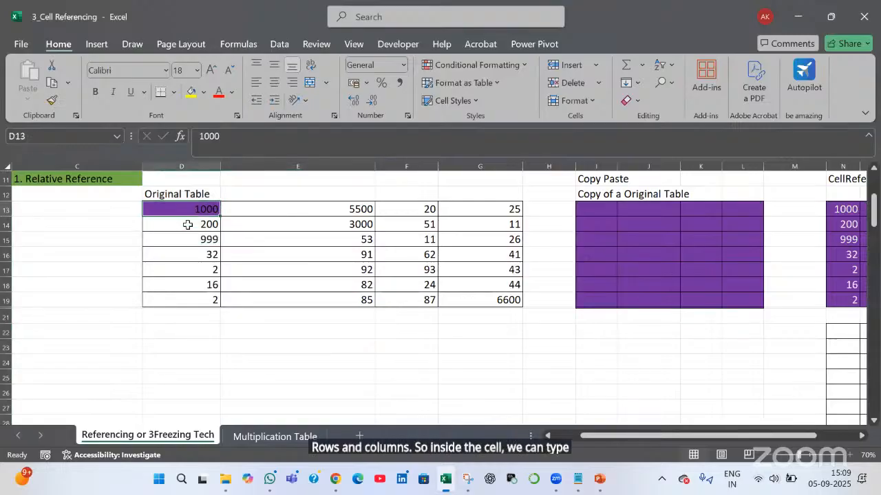
pyautogui.click(167, 224)
pyautogui.click(187, 267)
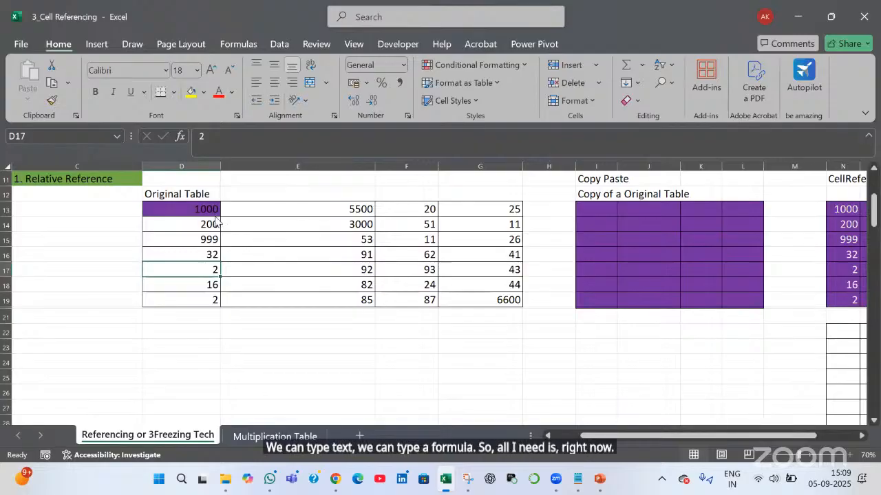
# Reselect the Original Table, then select E13 (5500), empty cell E23 and column E
pyautogui.moveTo(196, 209); pyautogui.dragTo(470, 299)
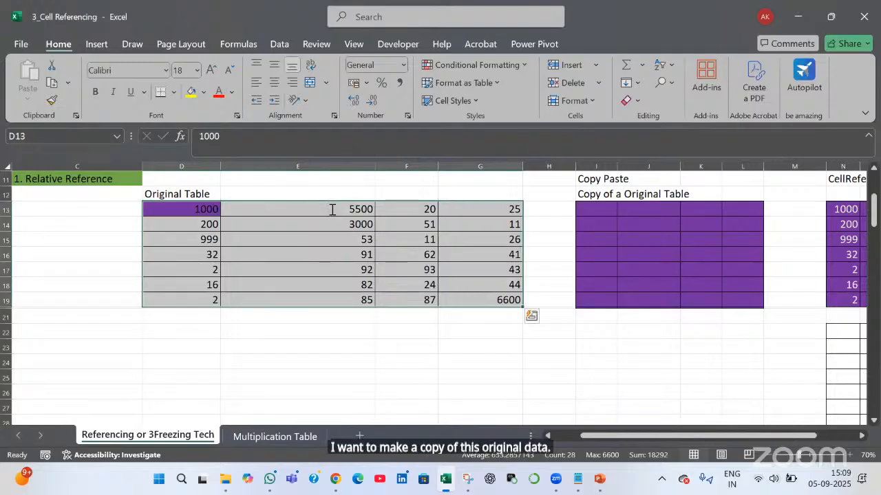
pyautogui.click(357, 318)
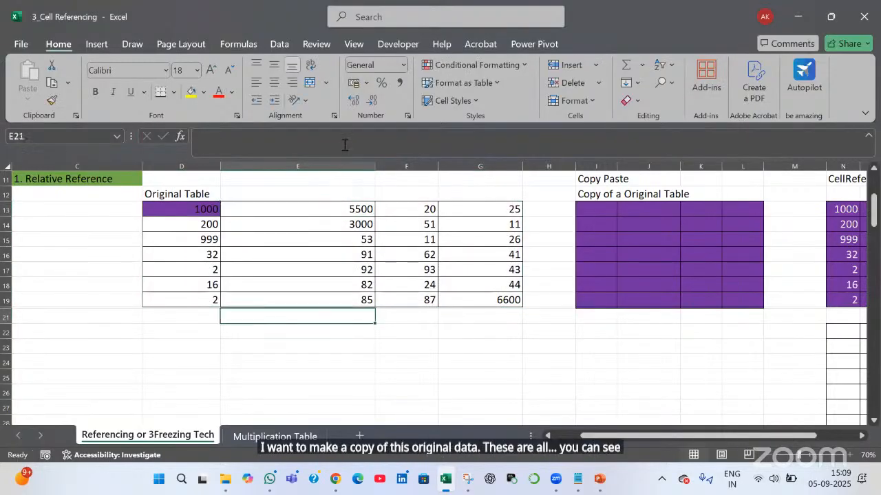
pyautogui.click(383, 380)
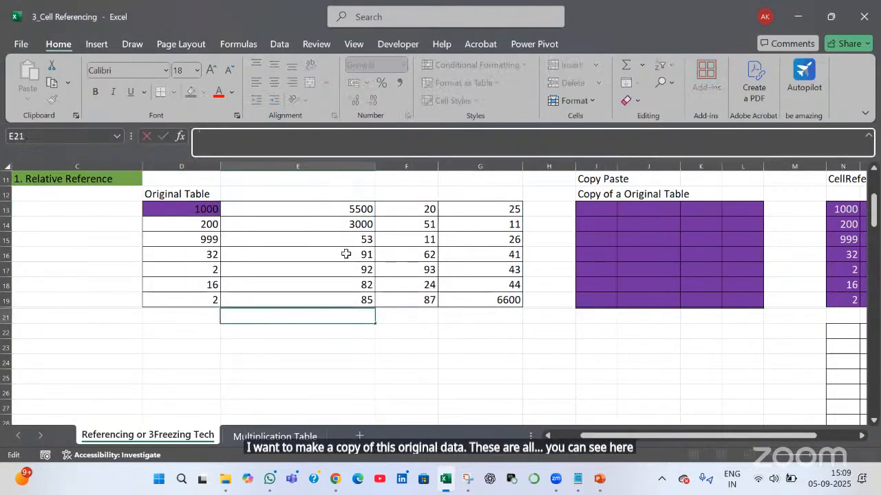
pyautogui.click(303, 209)
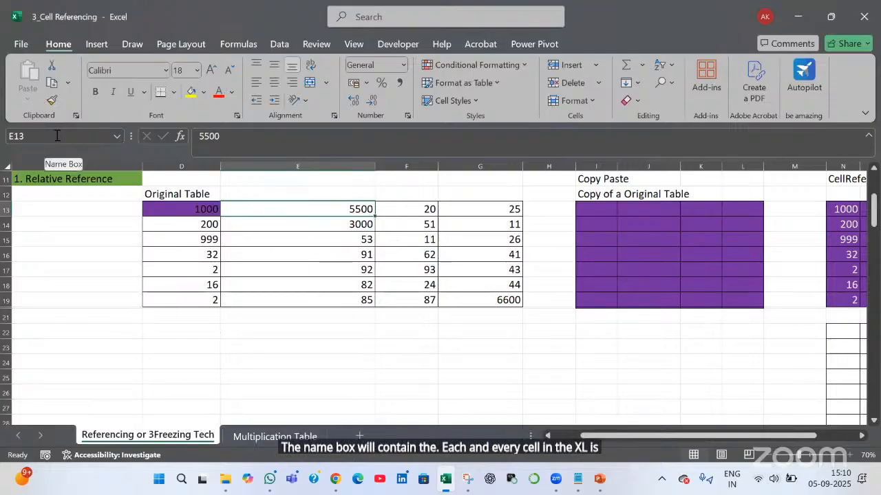
pyautogui.click(297, 347)
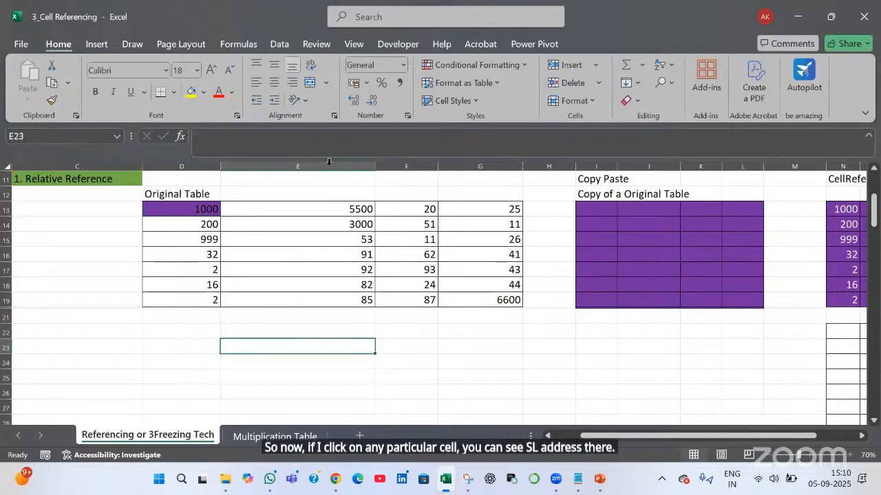
pyautogui.click(297, 166)
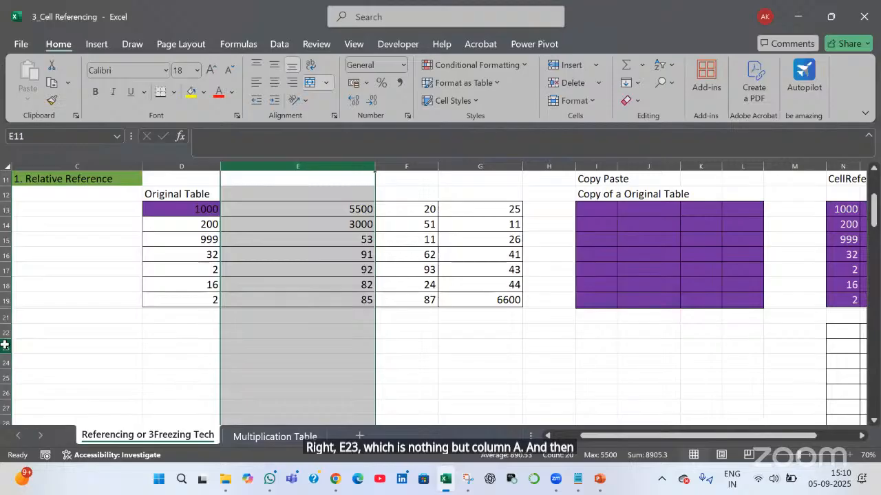
pyautogui.click(242, 342)
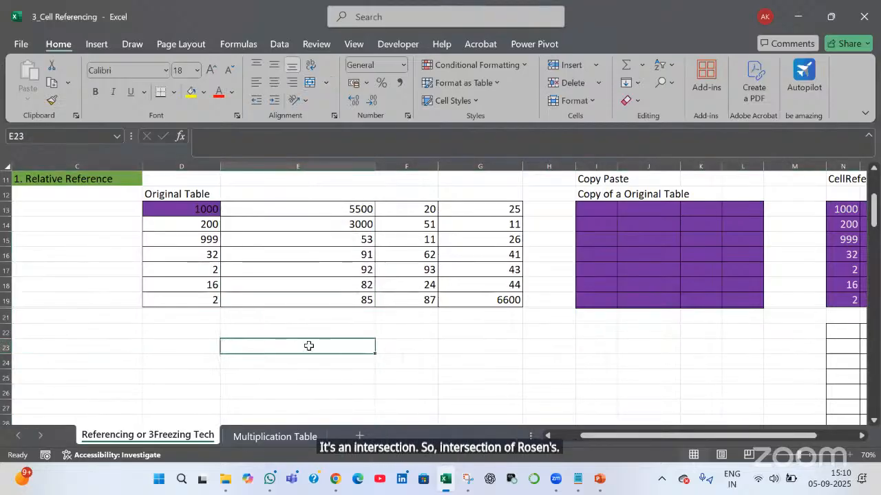
# Copy D13's 1000 into I13 and E13's 5500 into J13 of the Copy Paste table
pyautogui.click(175, 208)
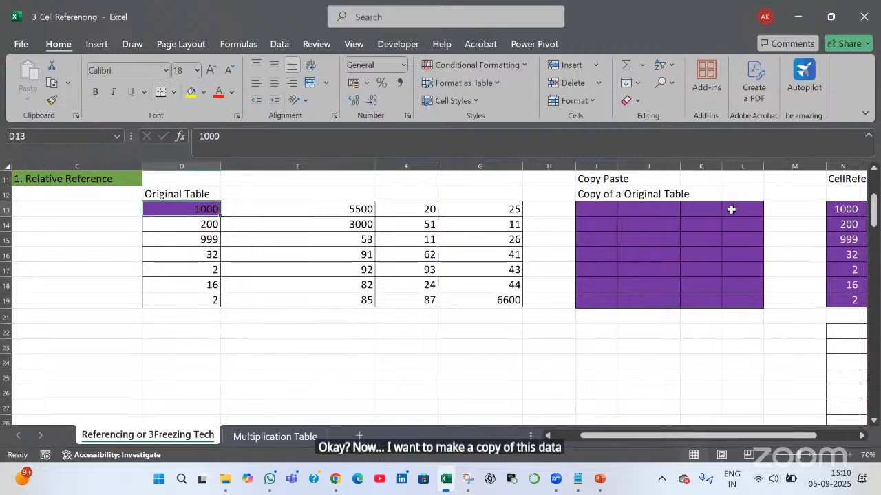
pyautogui.click(731, 209)
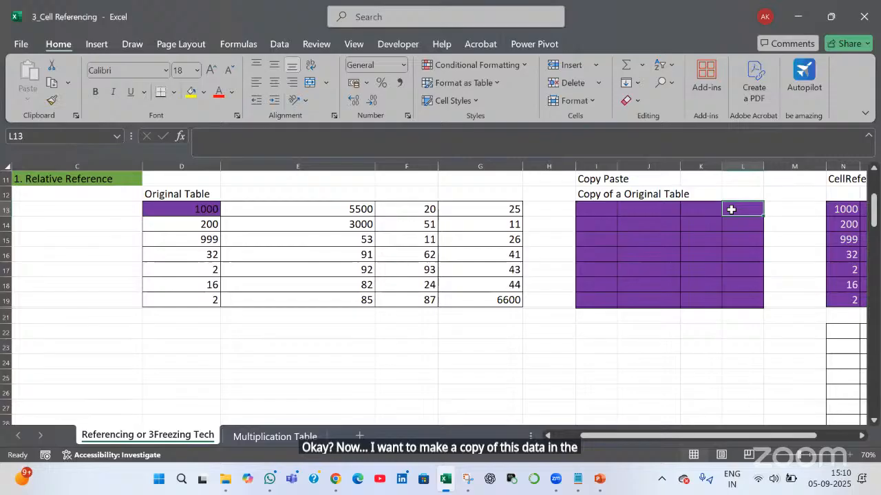
pyautogui.click(589, 208)
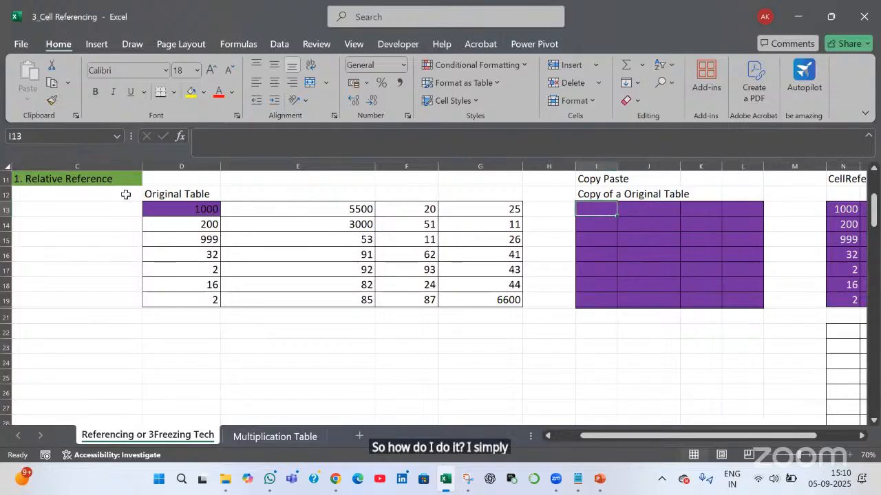
pyautogui.click(198, 213)
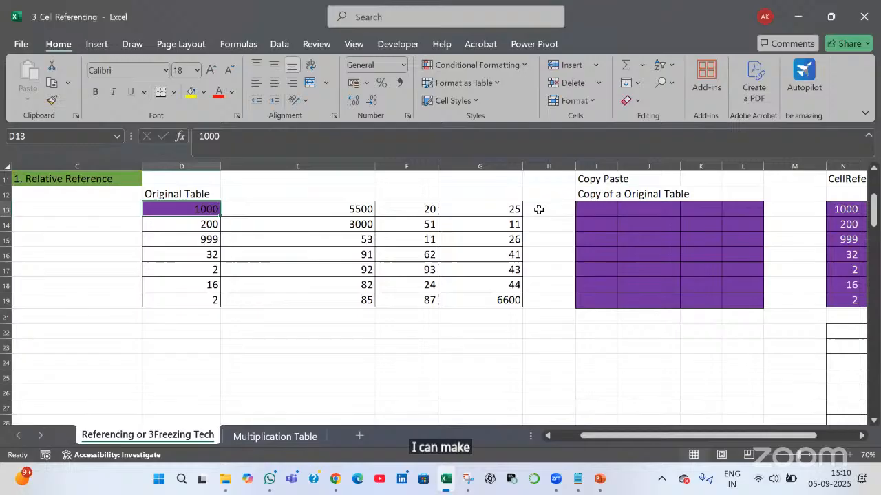
pyautogui.hotkey('ctrl', 'c')
pyautogui.click(611, 213)
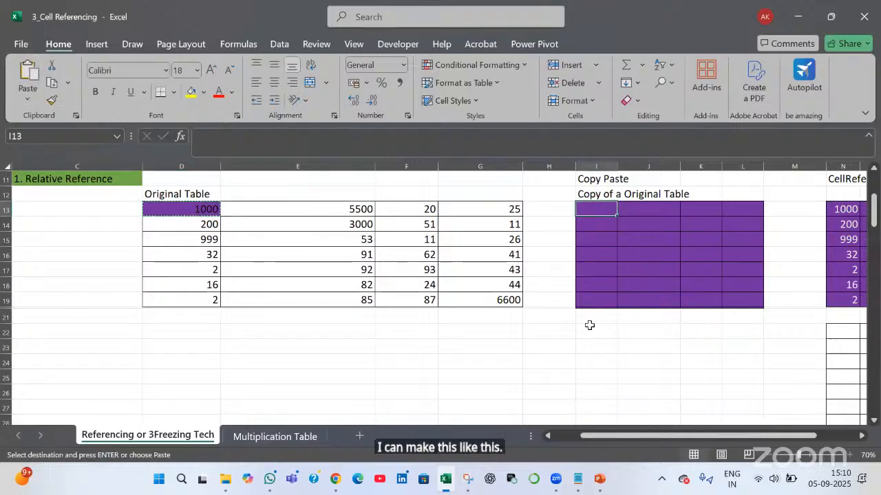
pyautogui.hotkey('ctrl', 'v')
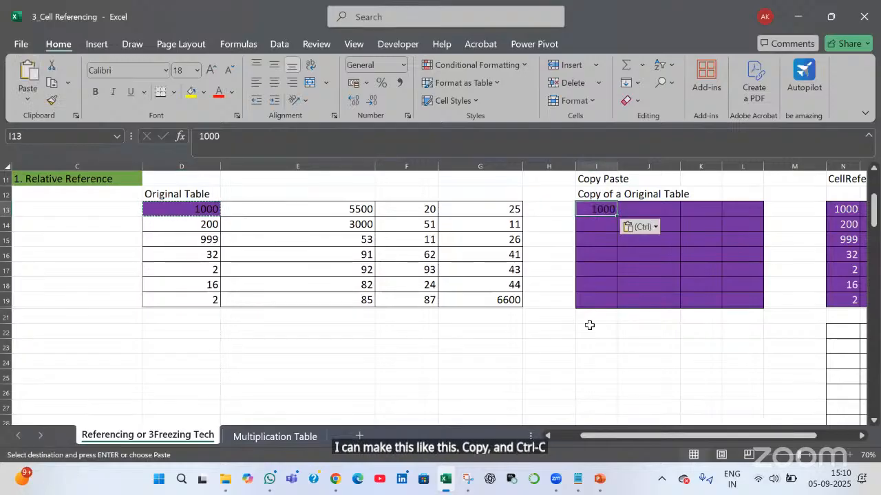
pyautogui.click(320, 208)
pyautogui.hotkey('ctrl', 'c')
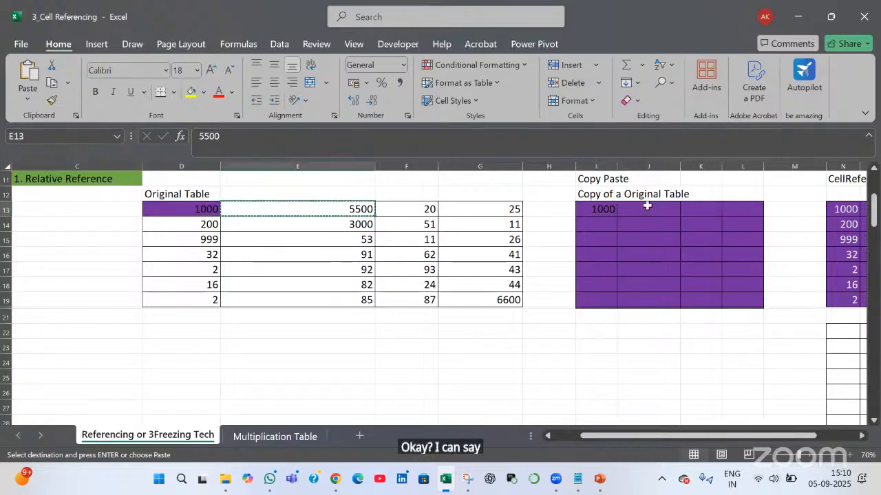
pyautogui.click(647, 208)
pyautogui.hotkey('ctrl', 'v')
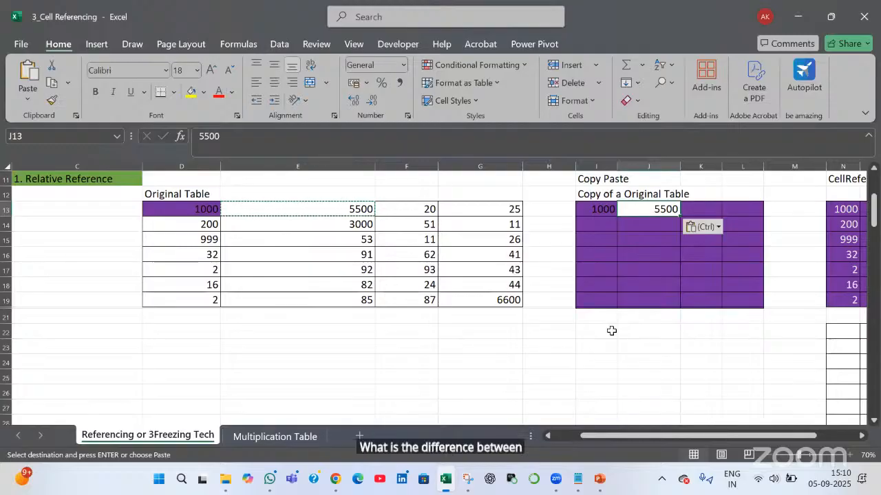
# Change E13 to 7500, then select the pasted 1000 and 5500 and undo
pyautogui.click(296, 212)
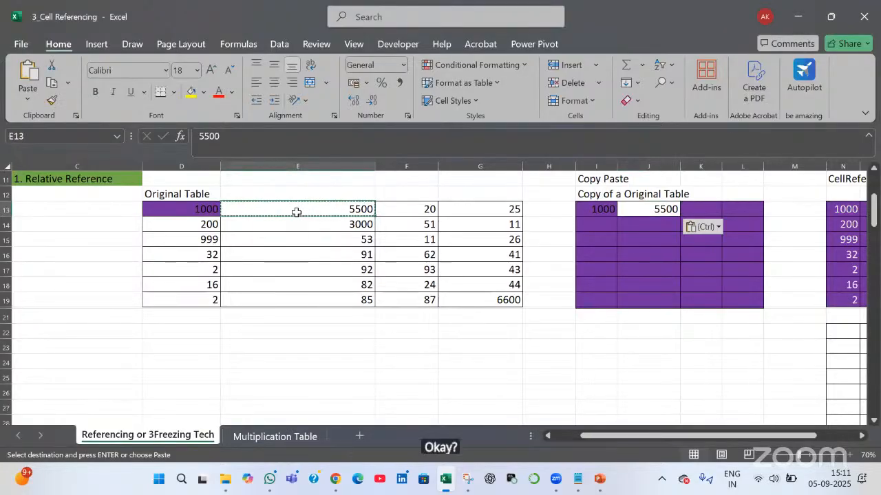
pyautogui.write('7500')
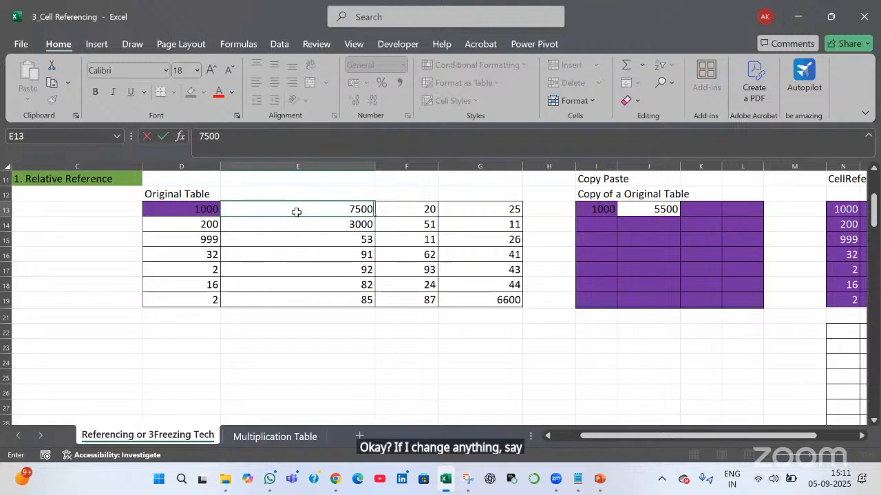
pyautogui.press('Return')
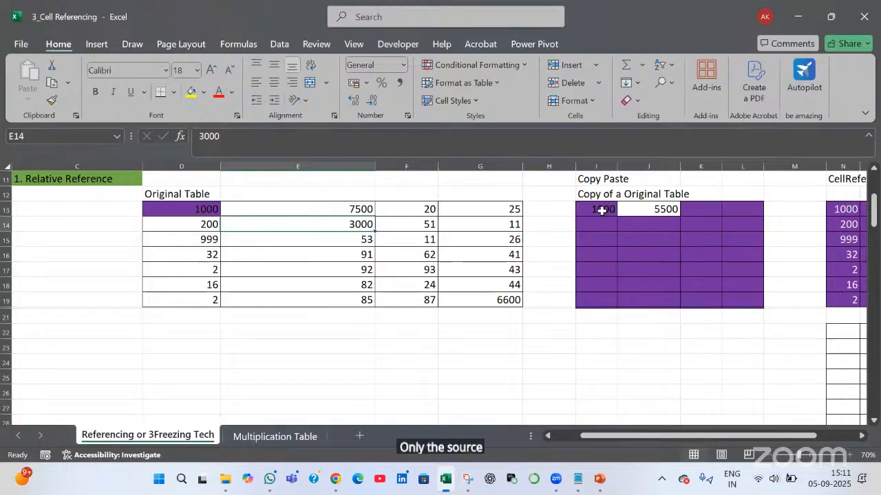
pyautogui.moveTo(602, 211); pyautogui.dragTo(729, 310)
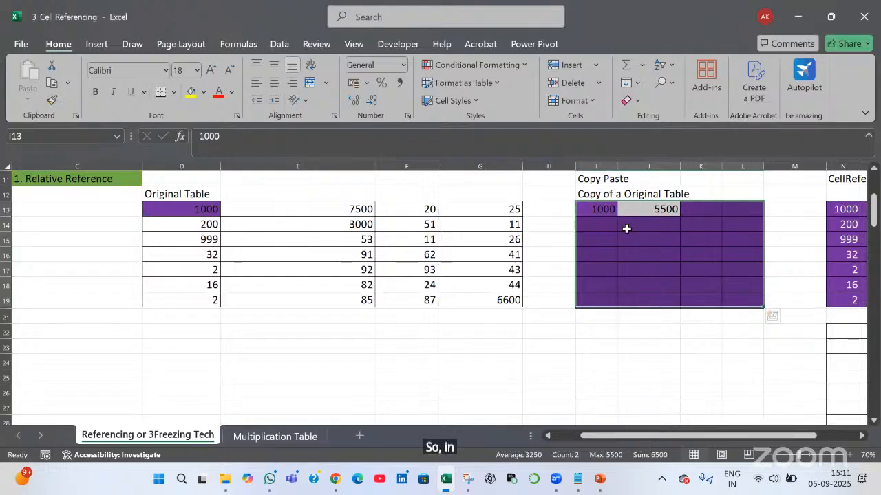
pyautogui.moveTo(602, 209); pyautogui.dragTo(633, 209)
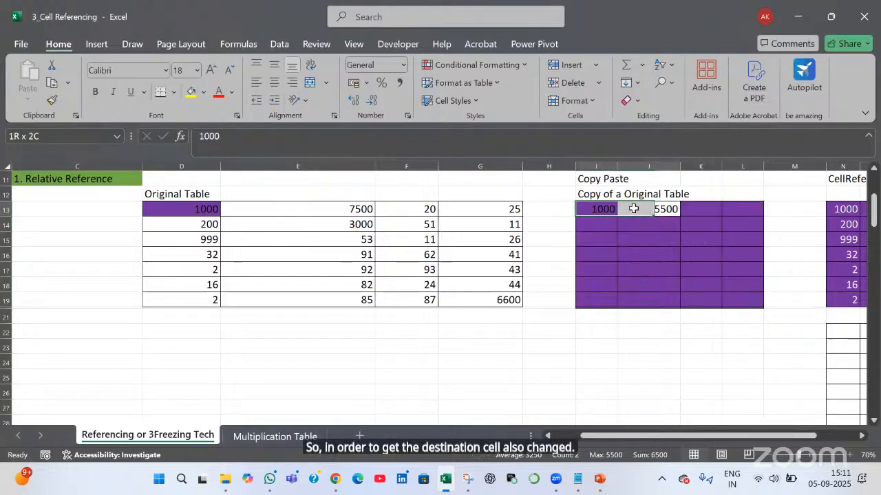
pyautogui.hotkey('ctrl', 'z')
pyautogui.hotkey('ctrl', 'z')
pyautogui.hotkey('ctrl', 'z')
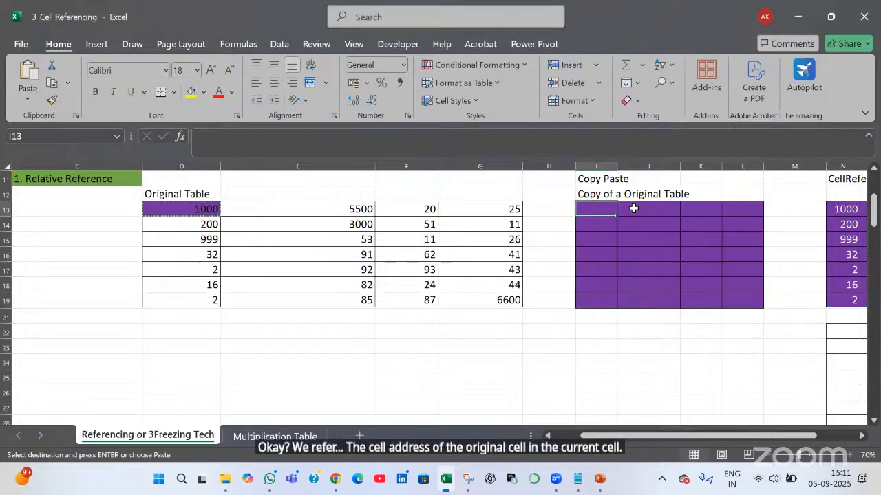
# Cancel the pending copy and enter the formula =D13 in I13, then review it
pyautogui.press('Escape')
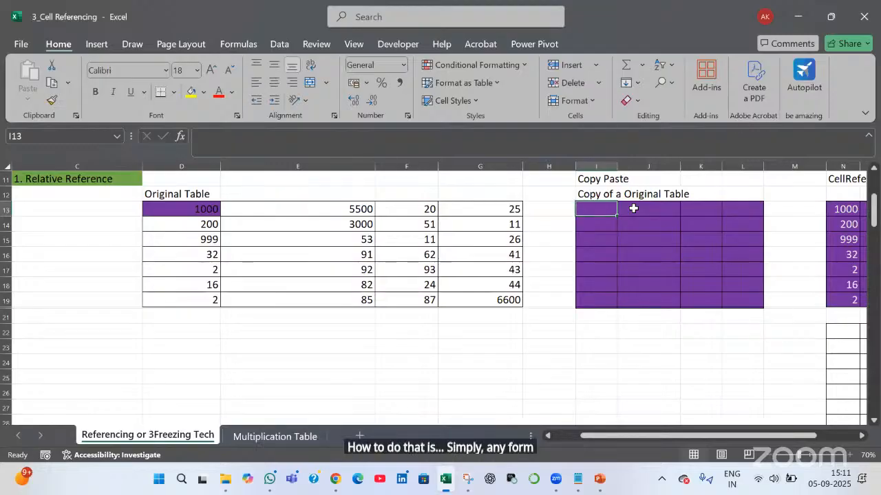
pyautogui.write('=')
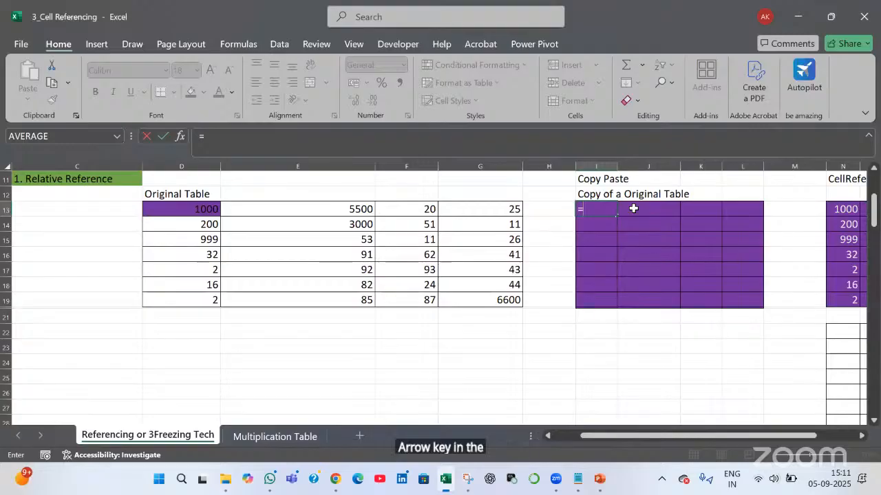
pyautogui.press('Left')
pyautogui.press('Left')
pyautogui.press('Left')
pyautogui.press('Left')
pyautogui.press('Left')
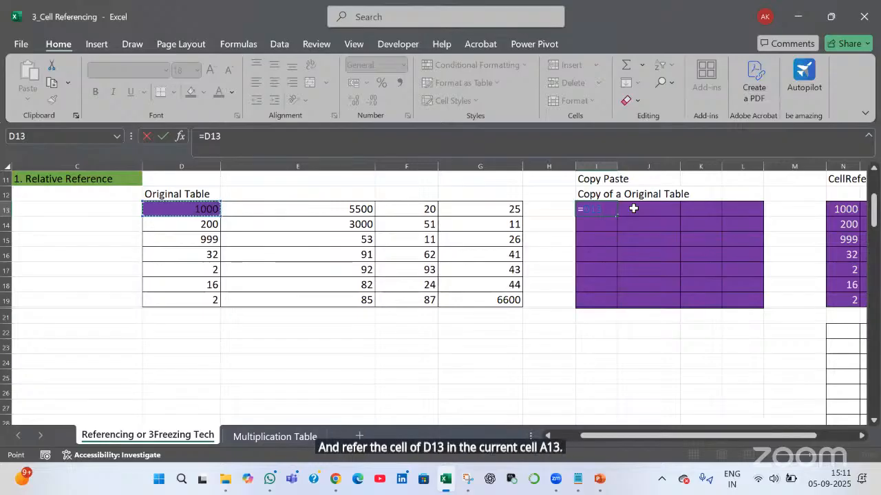
pyautogui.press('Return')
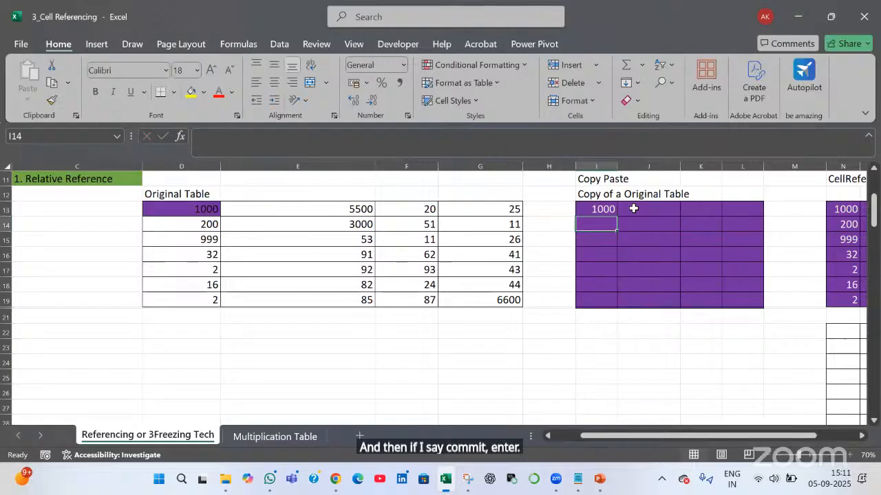
pyautogui.press('Up')
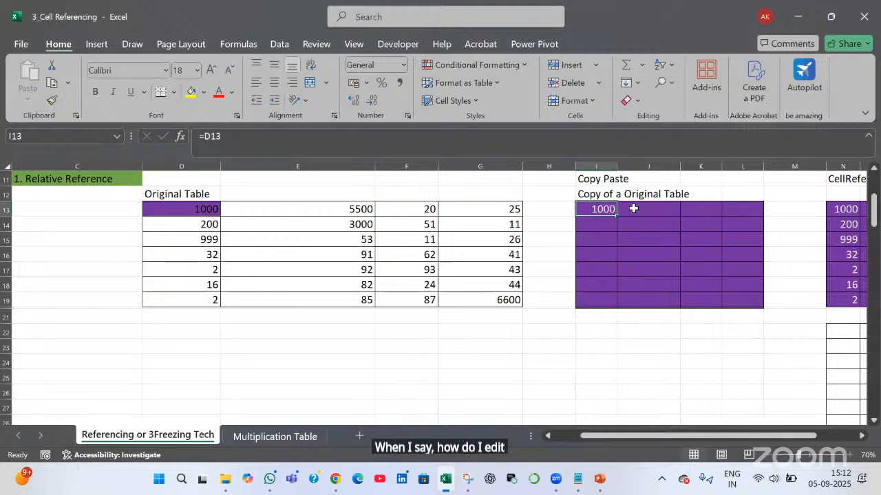
pyautogui.press('F2')
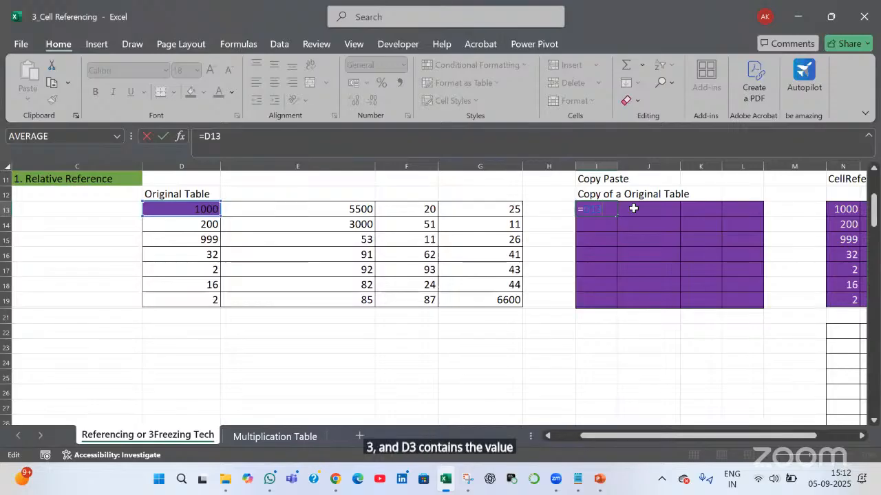
pyautogui.press('Return')
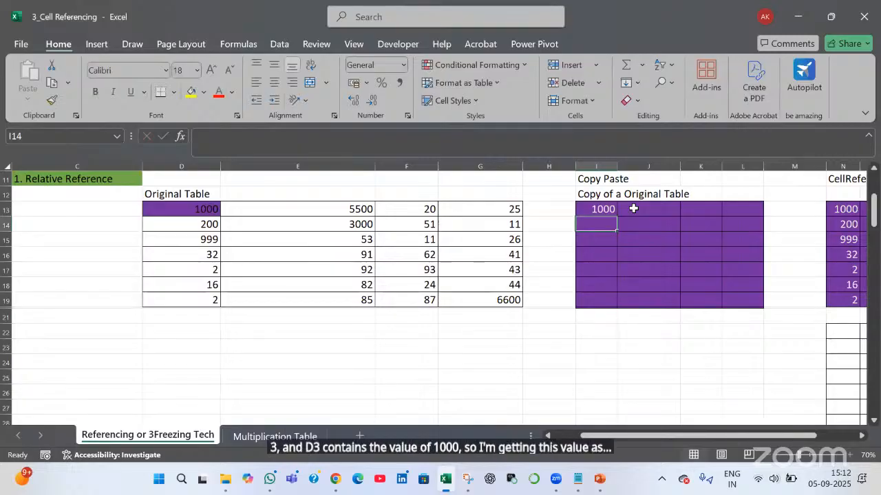
# Change D13 to 3000 and confirm I13 still references D13
pyautogui.press('Up')
pyautogui.press('Left')
pyautogui.press('Left')
pyautogui.press('Left')
pyautogui.press('Left')
pyautogui.press('Left')
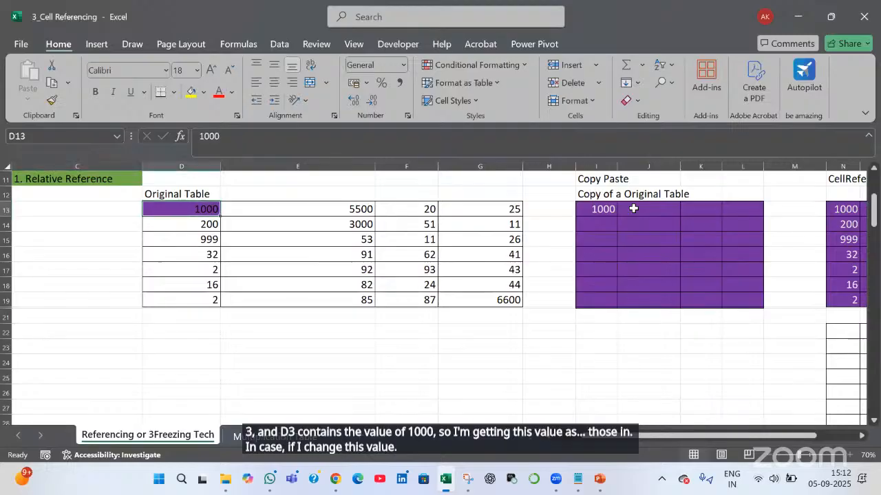
pyautogui.write('3')
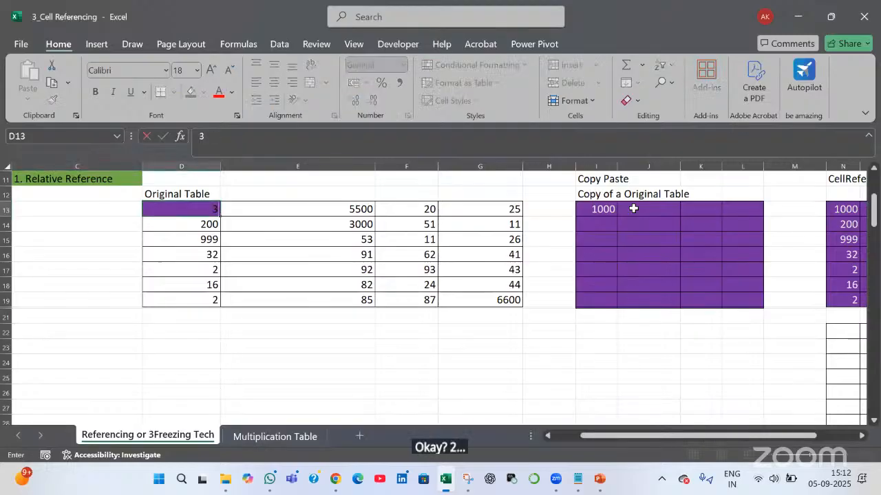
pyautogui.write('000')
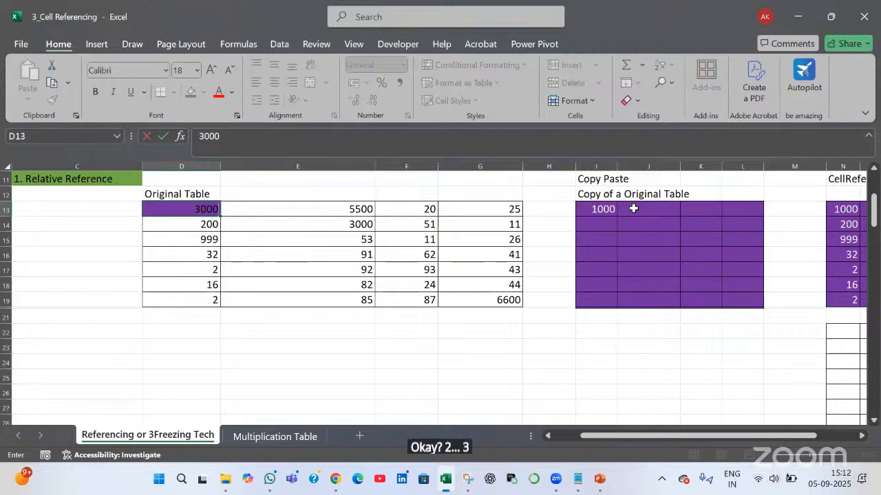
pyautogui.press('Return')
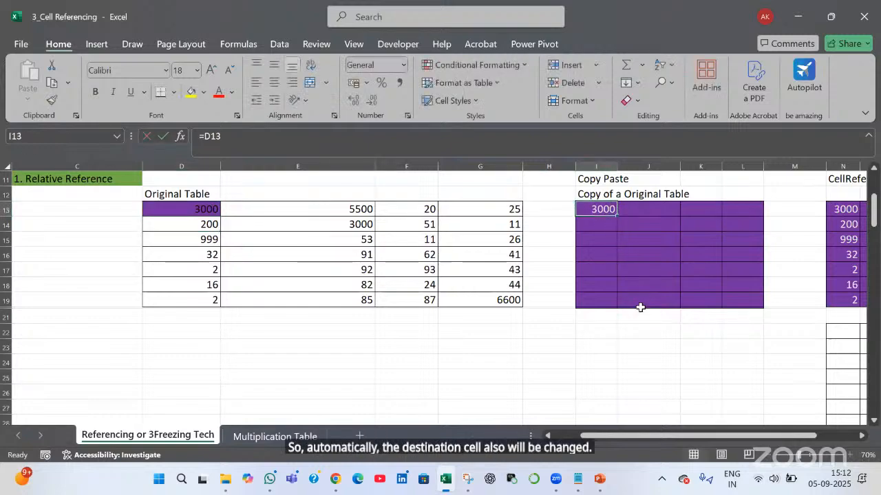
pyautogui.press('F2')
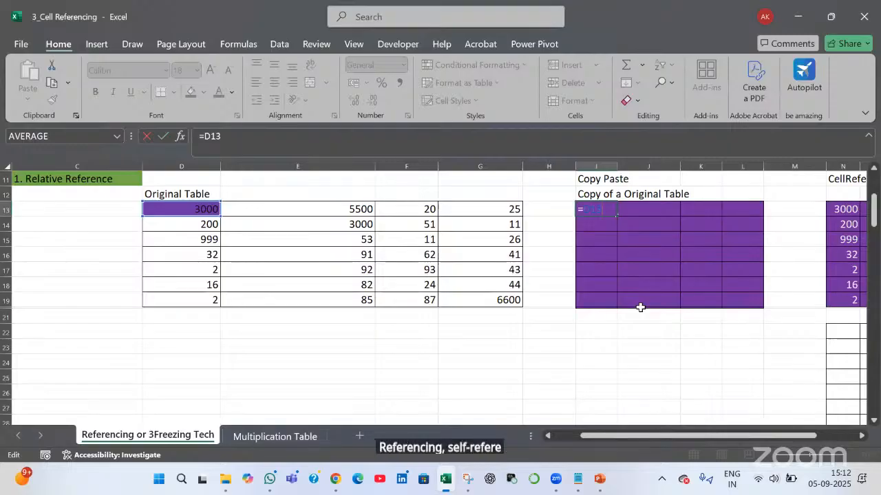
pyautogui.press('Return')
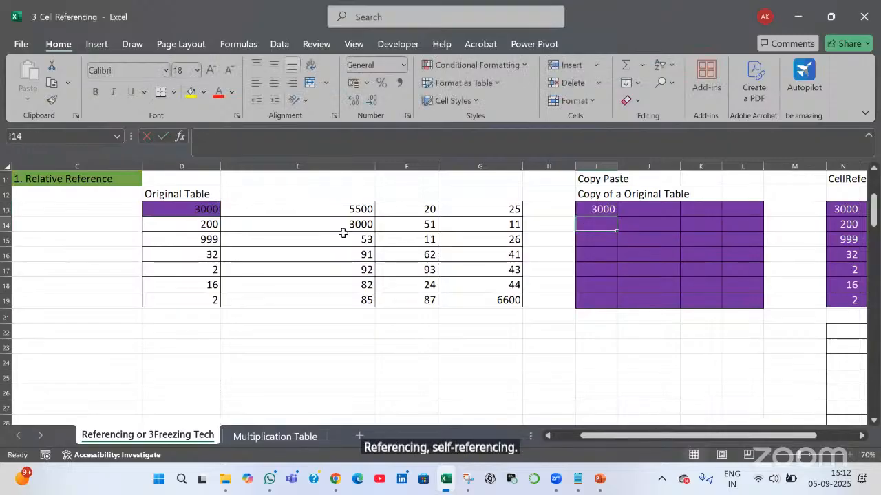
pyautogui.click(203, 225)
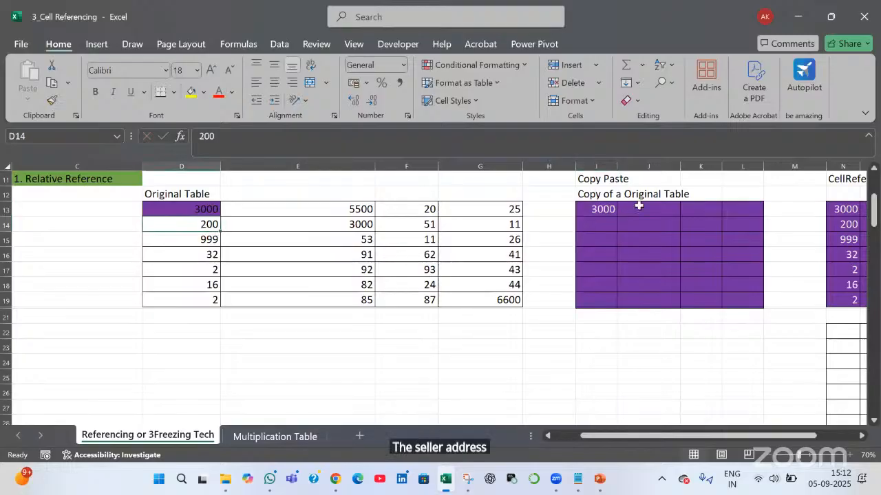
pyautogui.click(612, 211)
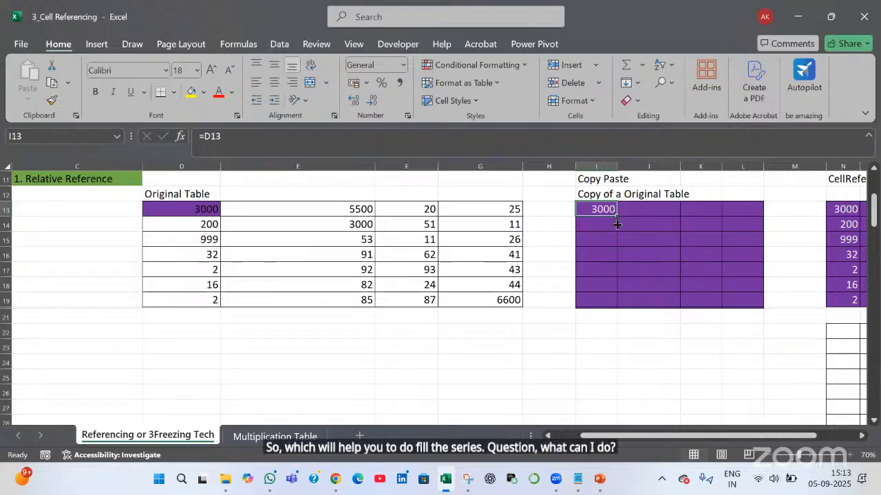
# Fill I13's formula into I14 and check that I13 shows =D13 and I14 shows =D14
pyautogui.moveTo(617, 217); pyautogui.dragTo(620, 241)
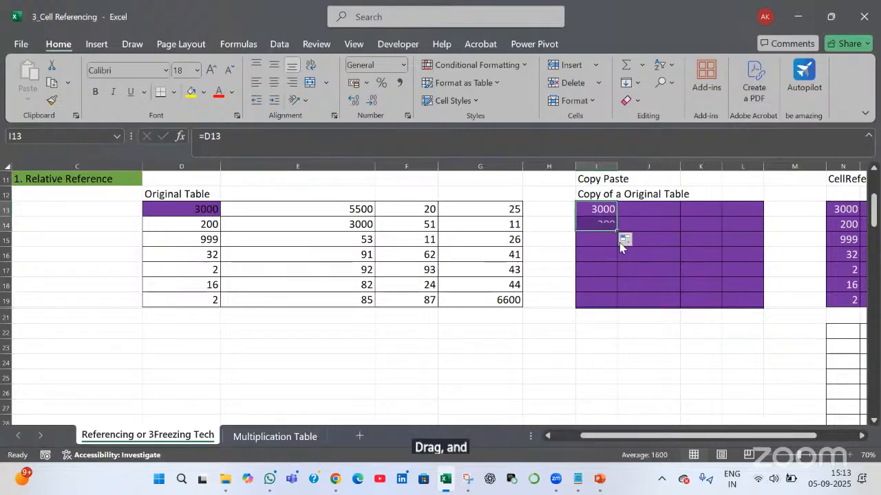
pyautogui.click(602, 209)
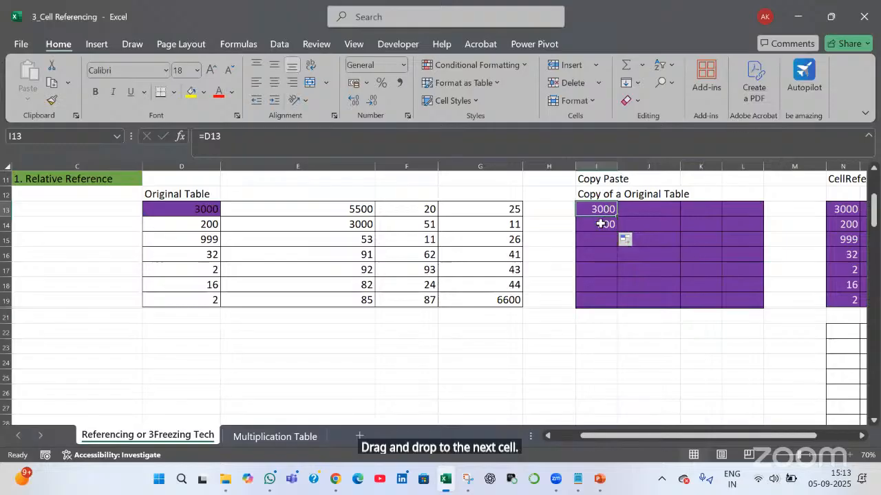
pyautogui.press('Down')
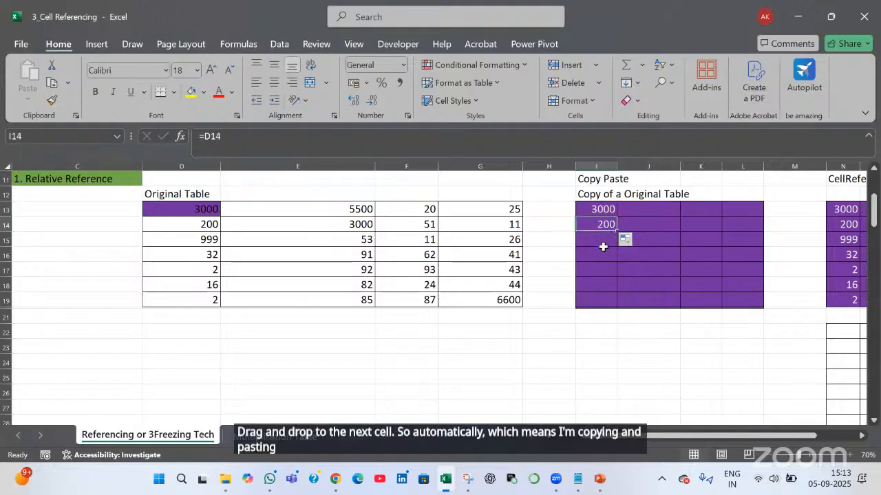
pyautogui.doubleClick(604, 210)
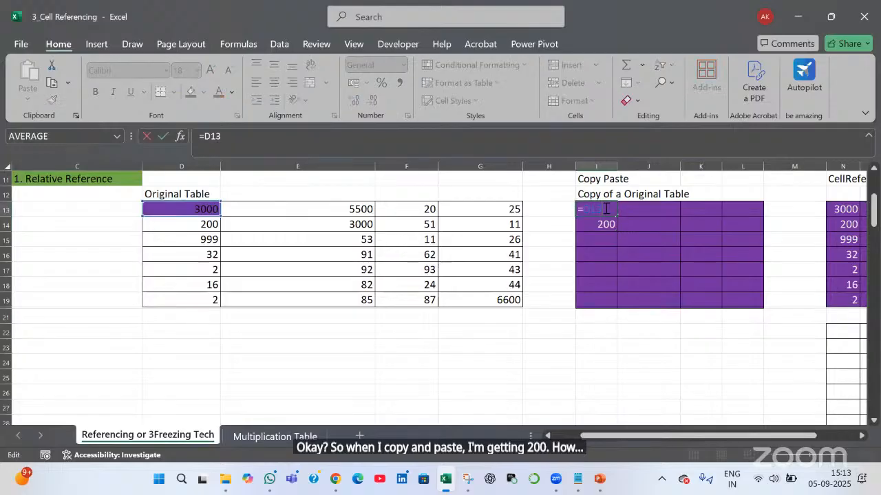
pyautogui.press('Return')
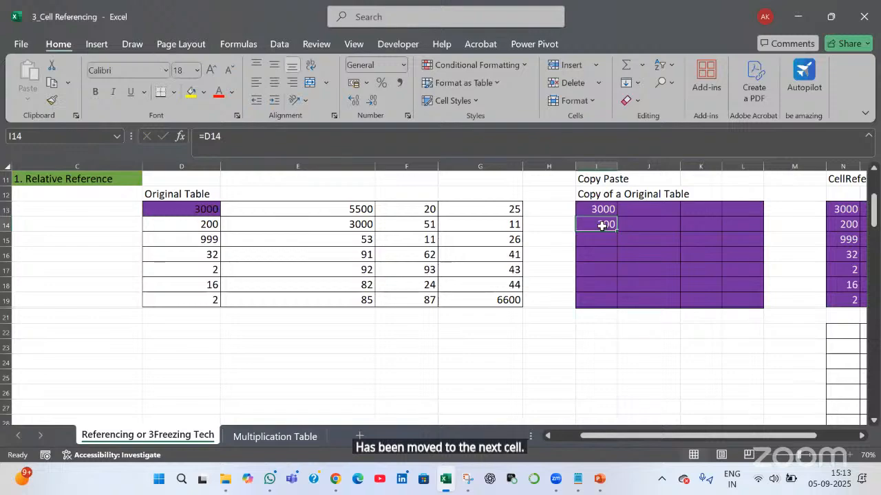
pyautogui.doubleClick(603, 228)
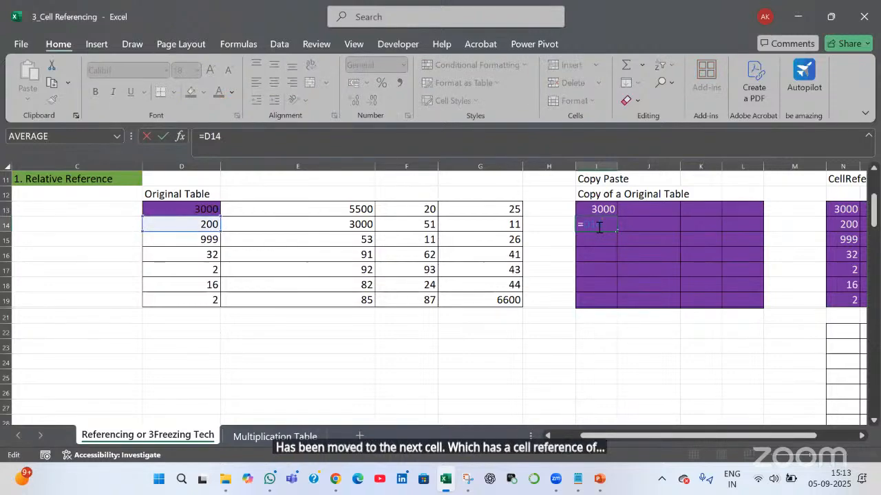
pyautogui.press('Return')
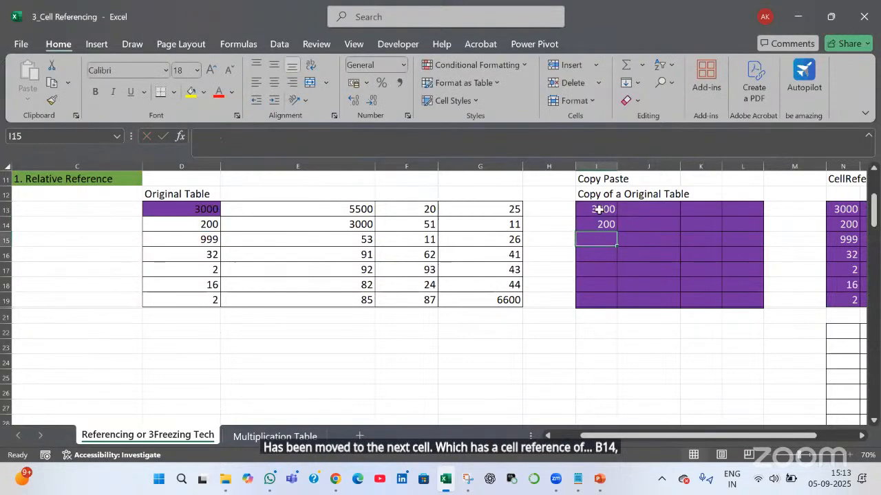
# Fill I13:I14 down to row 19 and verify I13, I14, I15 reference D13, D14, D15
pyautogui.click(599, 209)
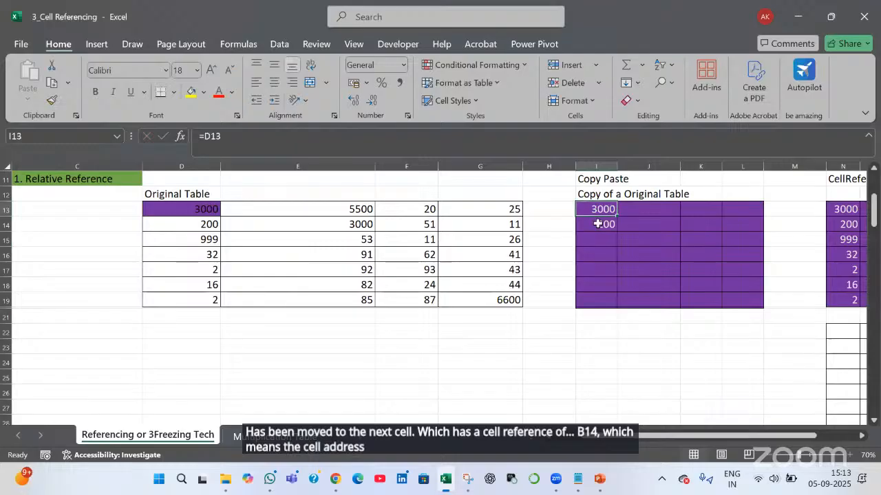
pyautogui.click(597, 224)
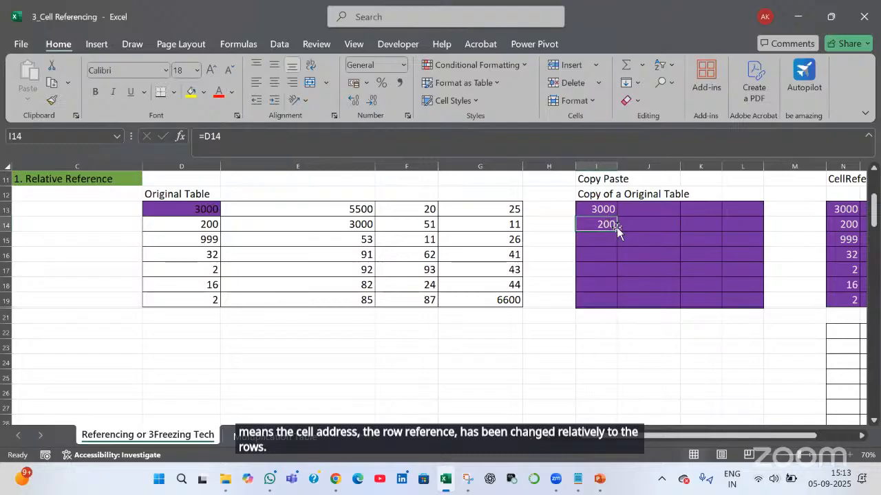
pyautogui.moveTo(600, 209); pyautogui.dragTo(605, 226)
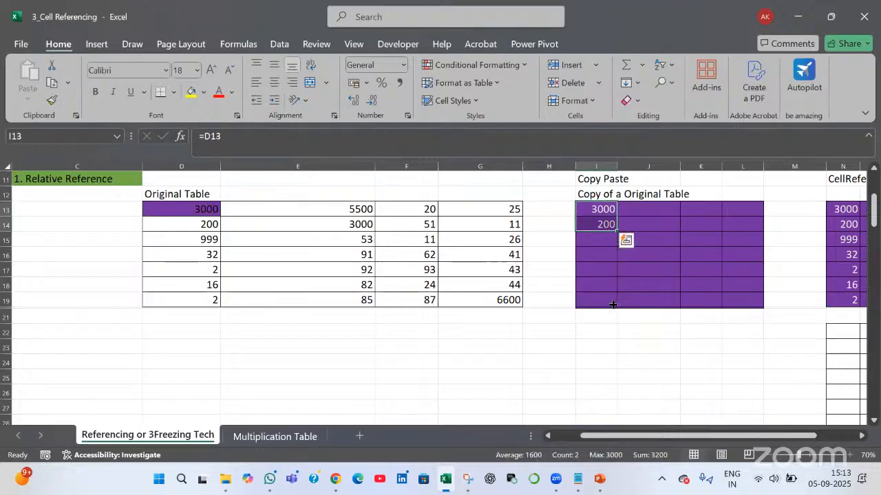
pyautogui.moveTo(612, 304); pyautogui.dragTo(616, 306)
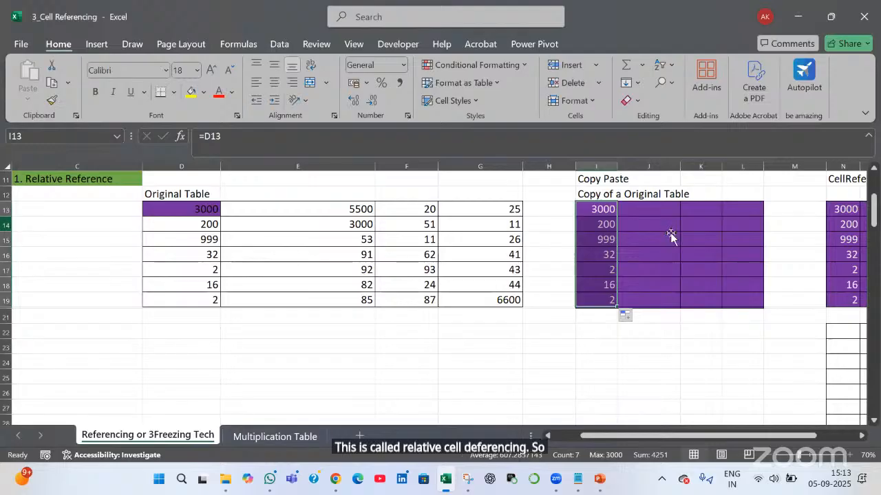
pyautogui.click(6, 225)
pyautogui.click(605, 222)
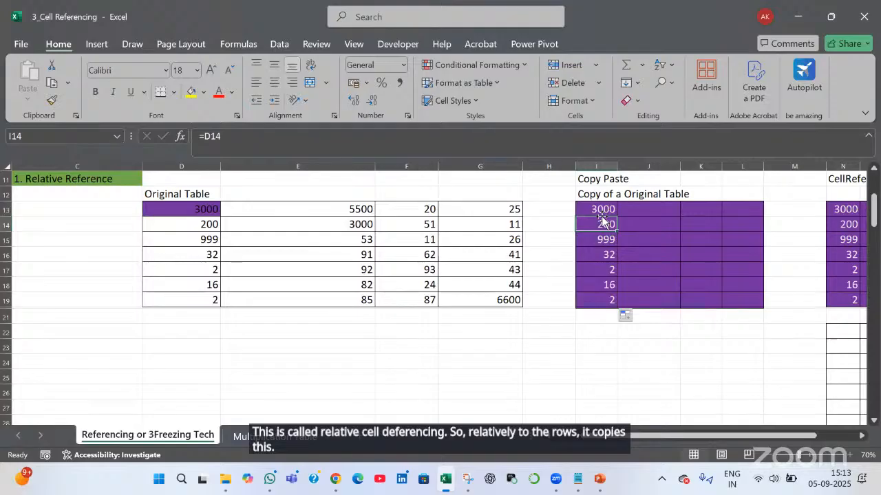
pyautogui.click(601, 213)
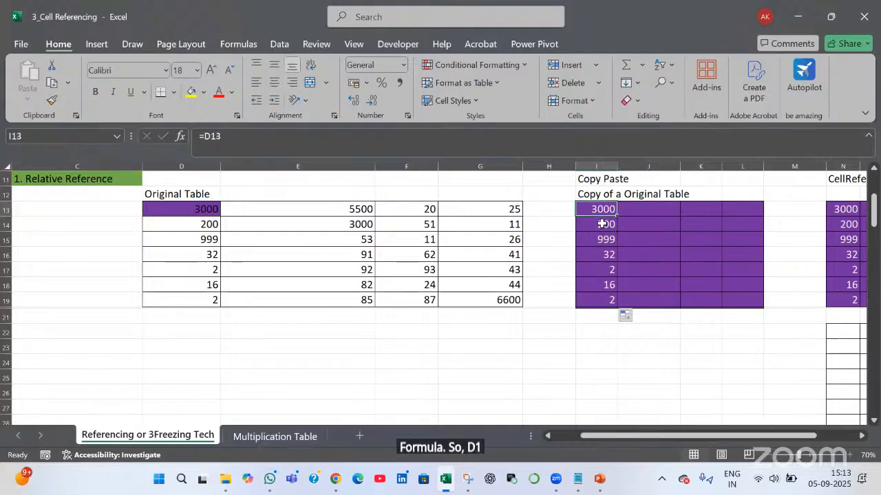
pyautogui.click(602, 224)
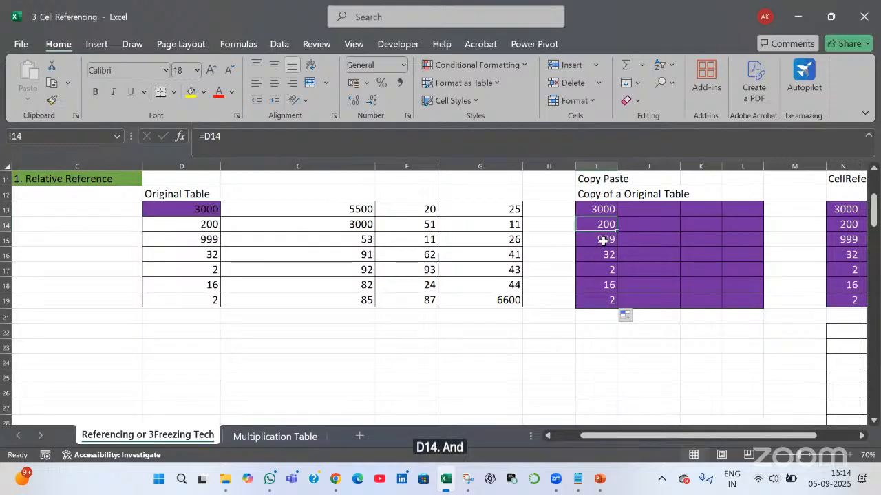
pyautogui.click(603, 240)
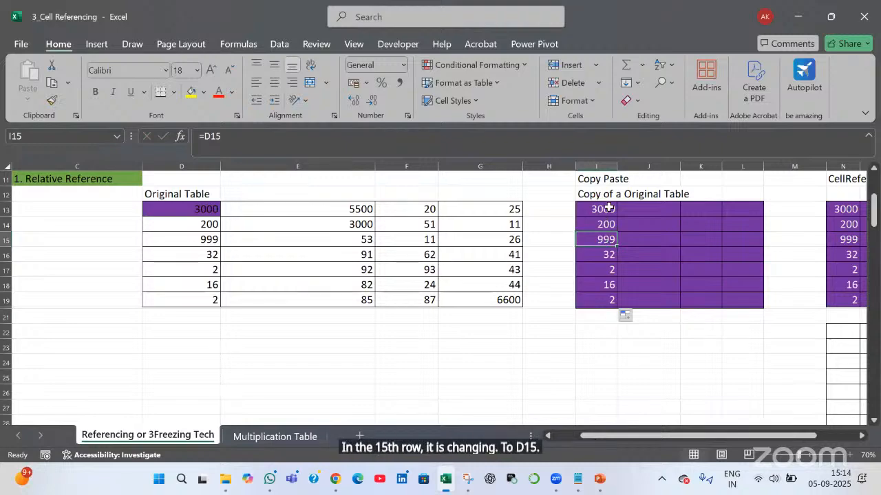
pyautogui.click(609, 208)
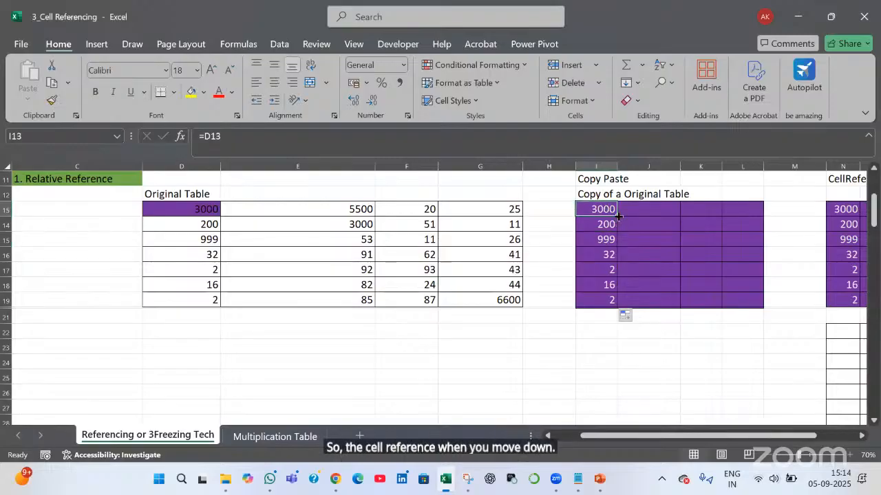
# Fill I13:I19 right into column J and confirm J13 holds =E13
pyautogui.moveTo(618, 216); pyautogui.dragTo(618, 312)
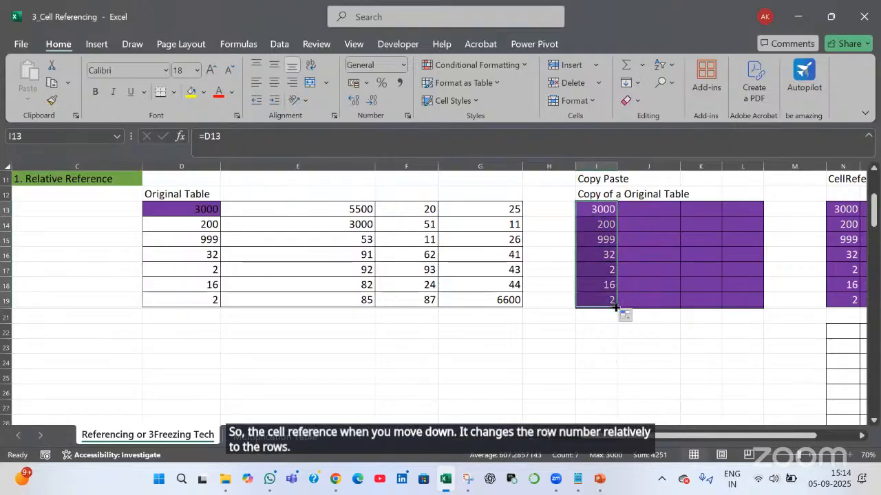
pyautogui.moveTo(617, 308); pyautogui.dragTo(653, 360)
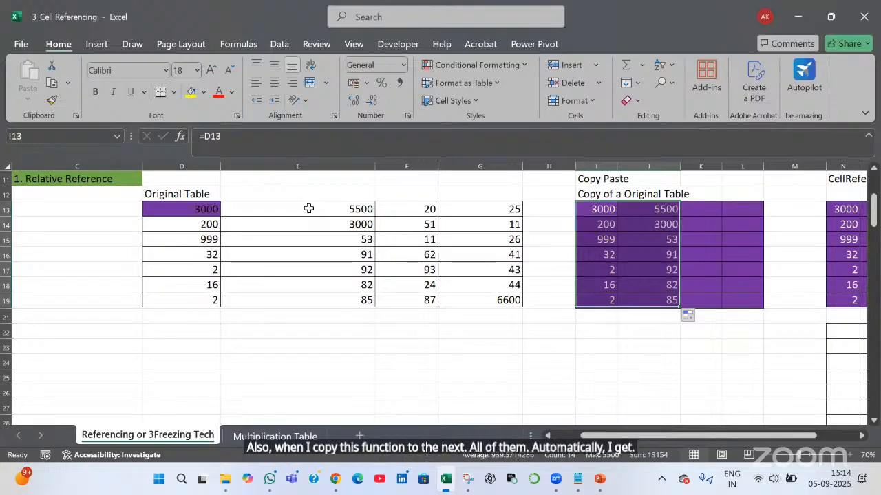
pyautogui.click(309, 208)
pyautogui.click(661, 210)
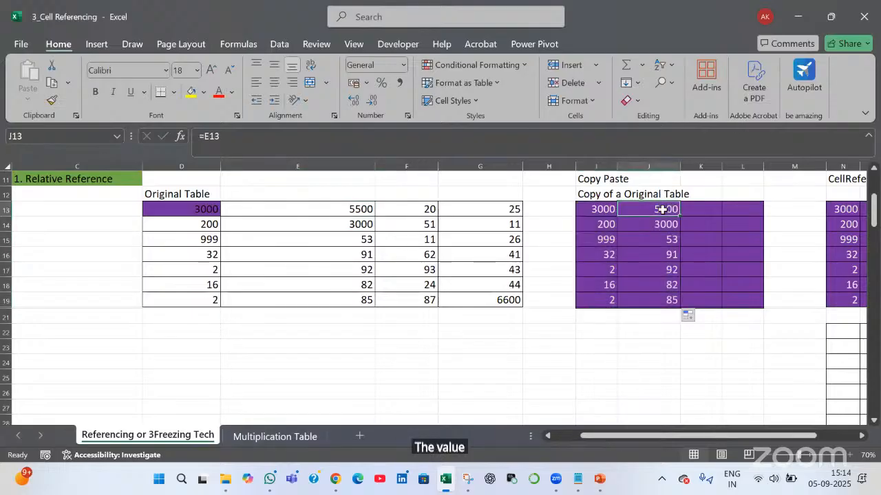
pyautogui.click(598, 210)
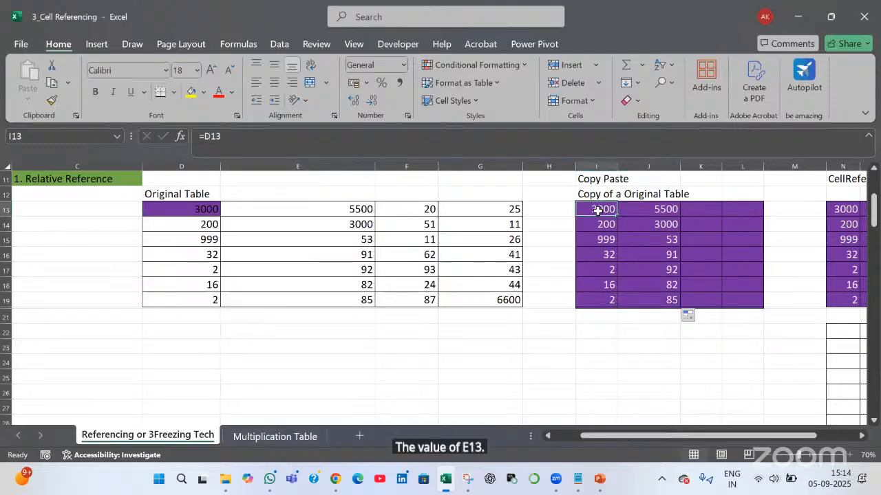
pyautogui.doubleClick(603, 208)
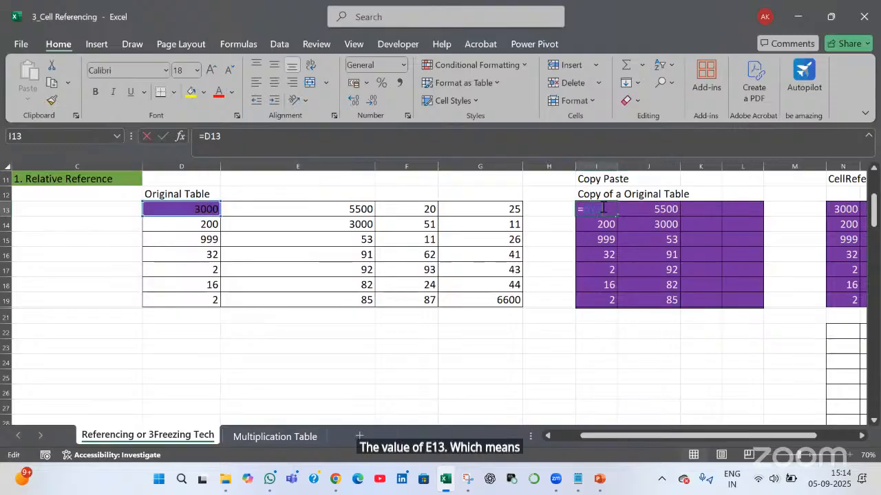
pyautogui.click(637, 209)
pyautogui.press('F2')
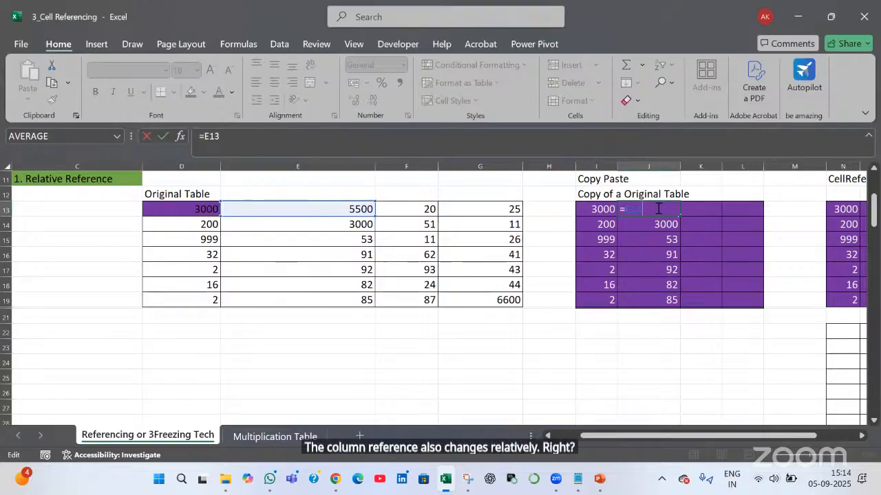
pyautogui.click(606, 208)
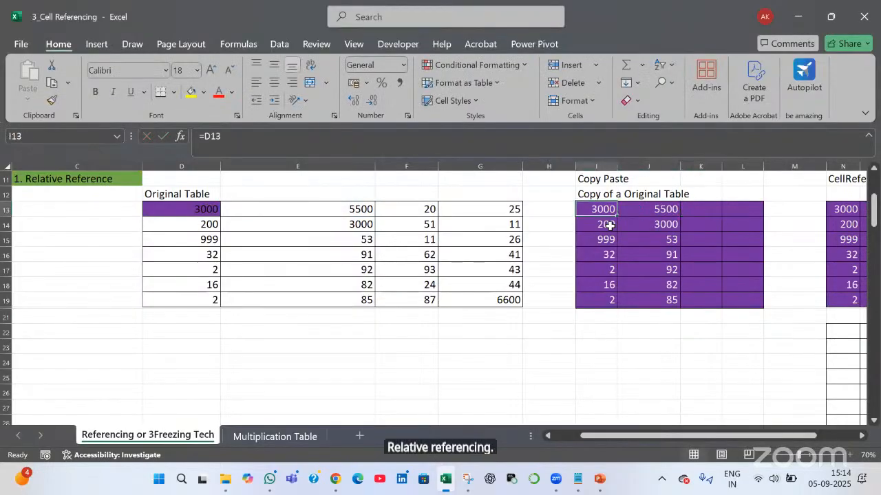
# Compare the formulas in I14, I13 and J13, showing J13 references E13
pyautogui.click(610, 225)
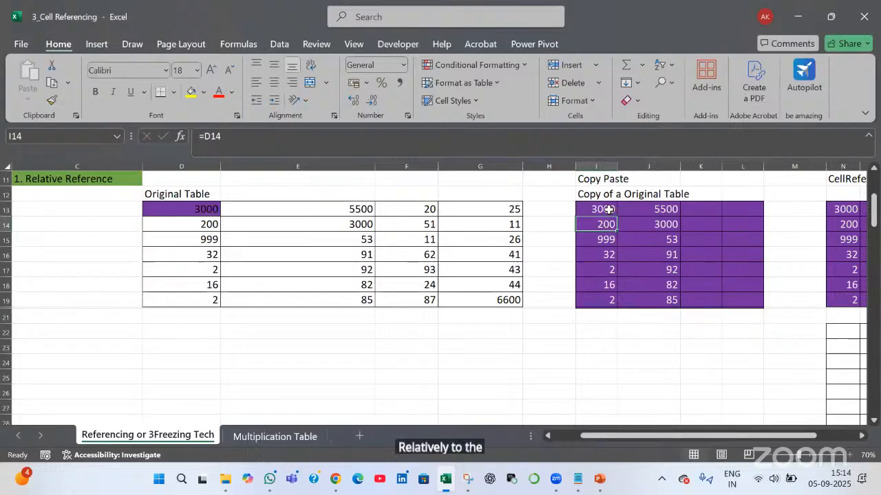
pyautogui.click(611, 208)
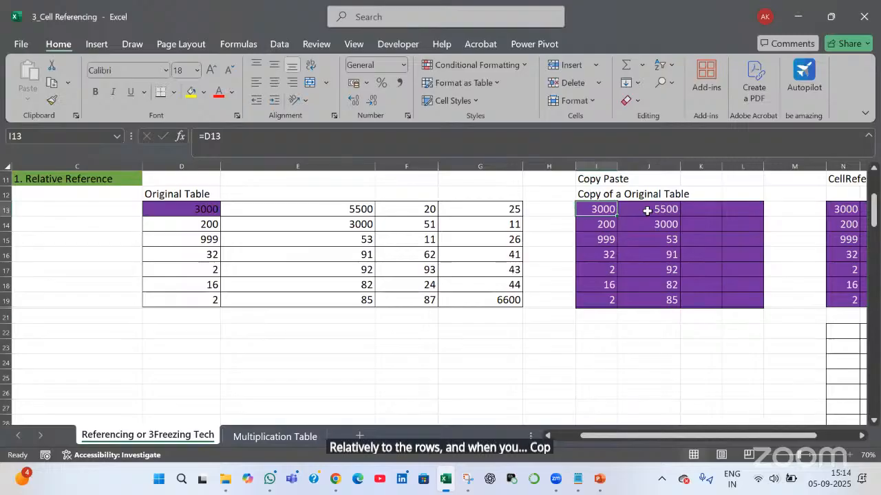
pyautogui.click(648, 210)
pyautogui.doubleClick(648, 209)
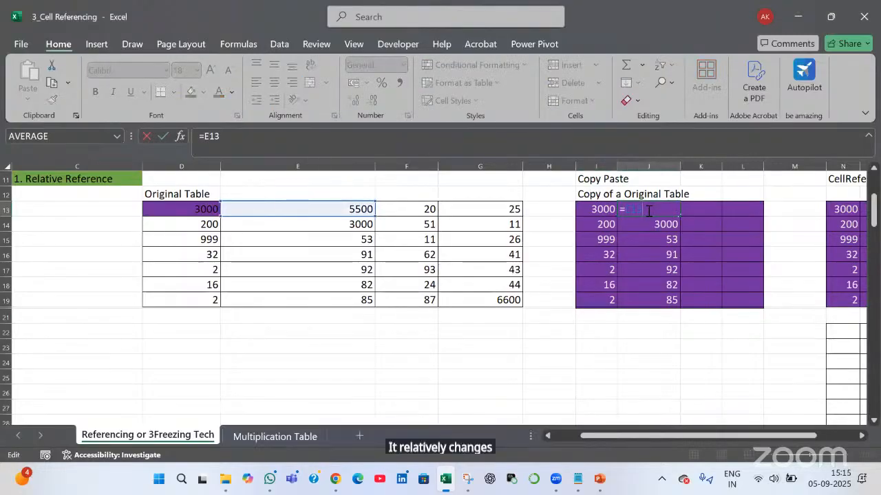
pyautogui.press('Tab')
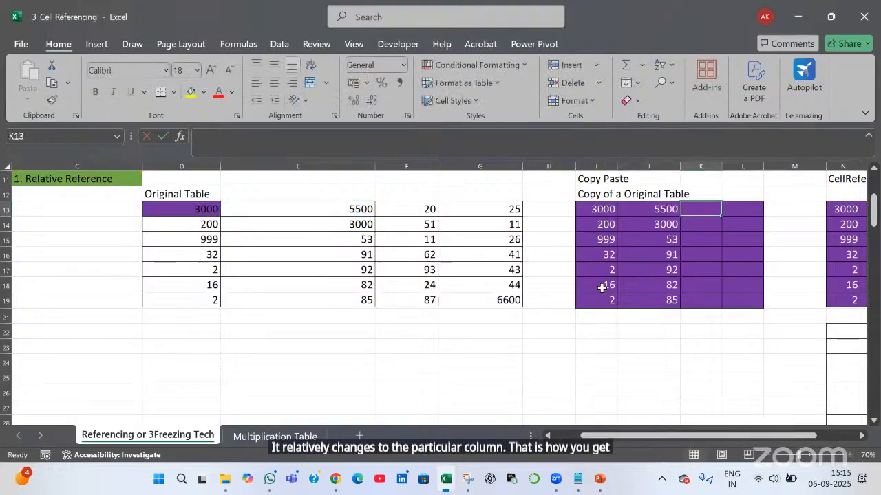
# Fill the copy table across to column L, confirm L13 holds =G13, then return to Notepad
pyautogui.moveTo(596, 209); pyautogui.dragTo(750, 310)
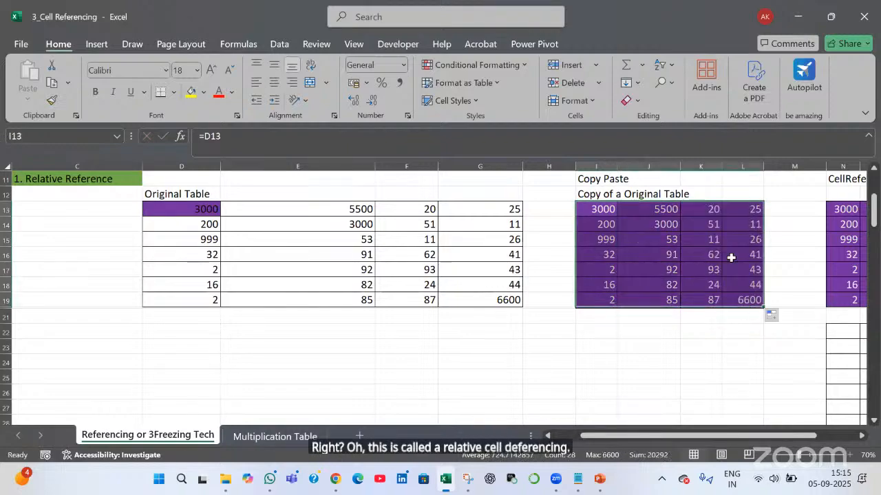
pyautogui.click(744, 209)
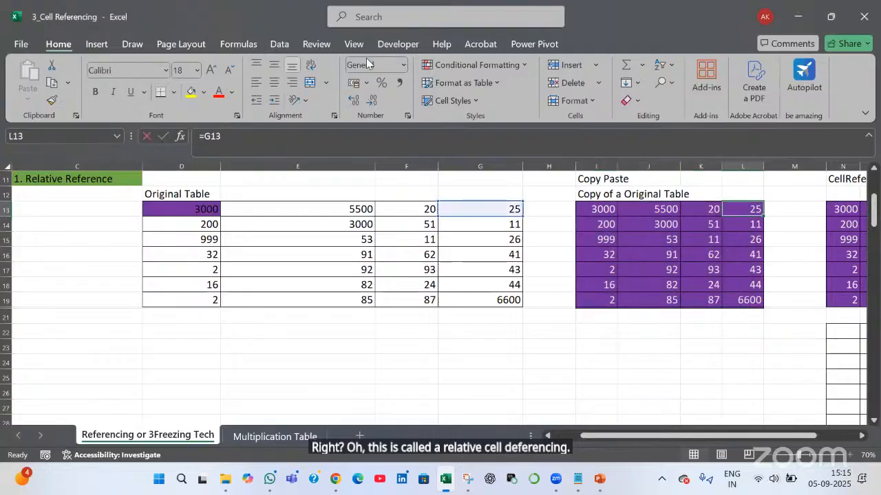
pyautogui.press('F2')
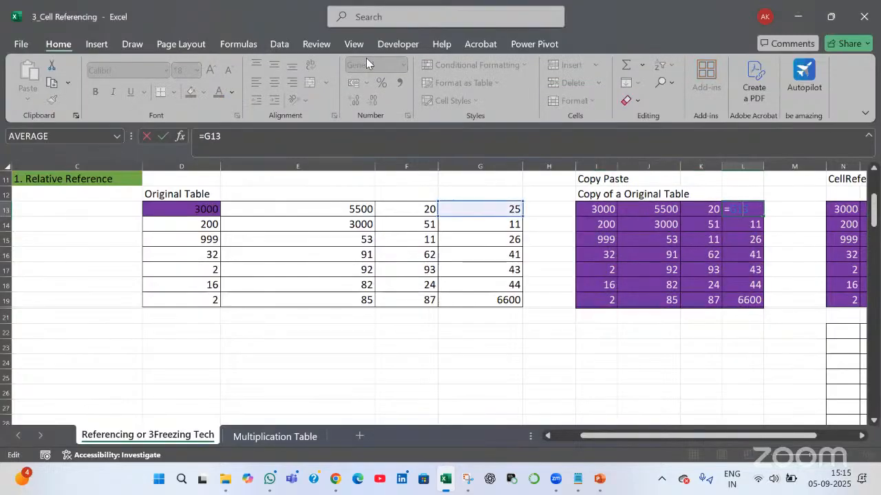
pyautogui.click(470, 280)
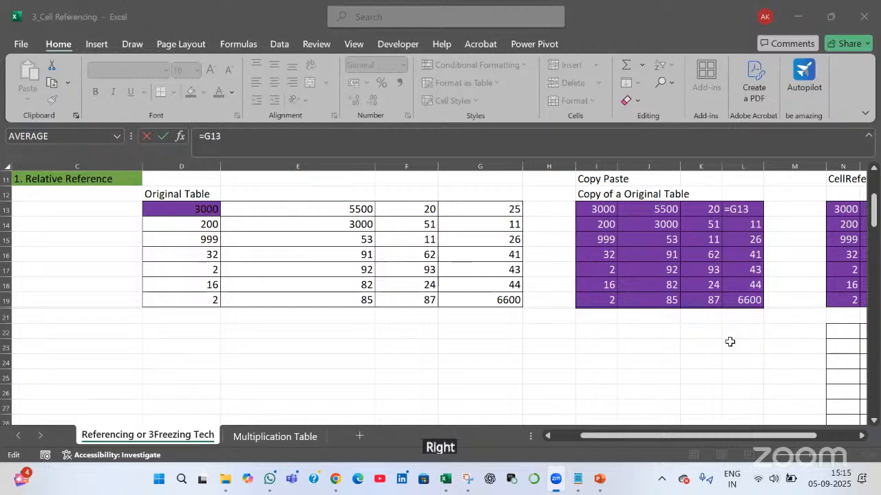
pyautogui.press('Tab')
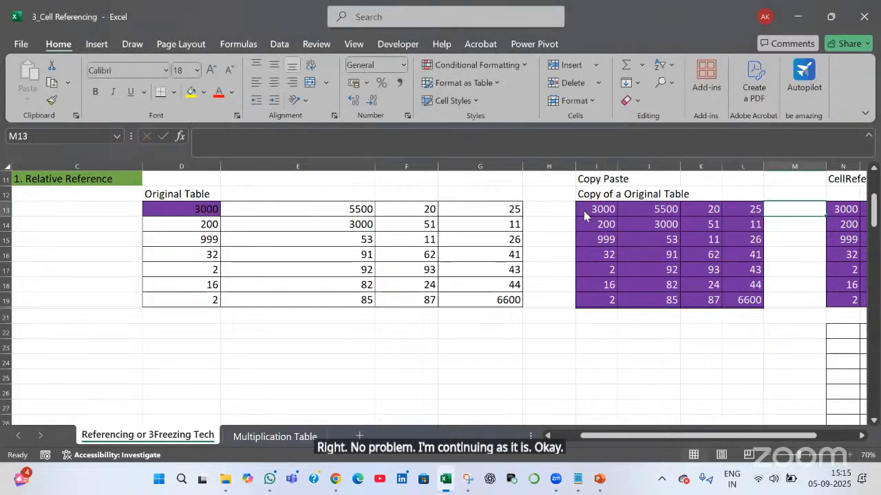
pyautogui.hotkey('alt', 'Tab')
pyautogui.hotkey('alt', 'Tab')
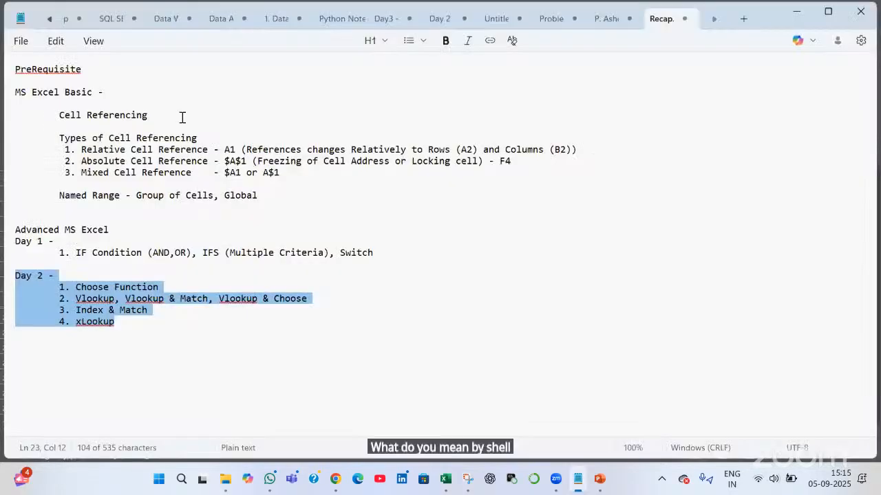
# Define Cell Referencing in the notes as referring to another cell's address, then highlight Absolute Cell Reference
pyautogui.click(182, 117)
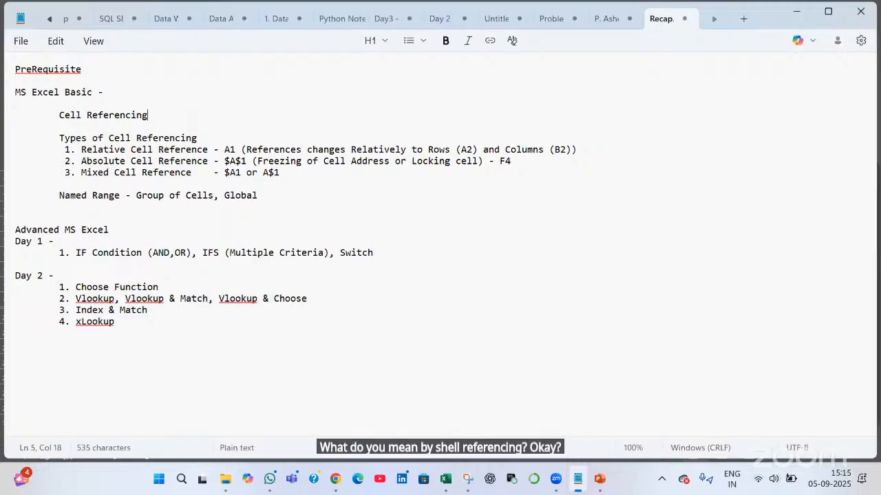
pyautogui.write('- Refering')
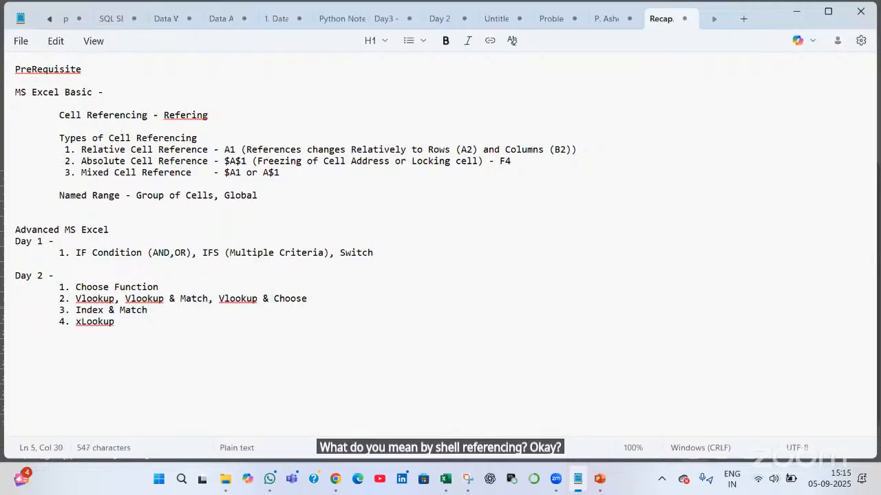
pyautogui.press('BackSpace')
pyautogui.press('BackSpace')
pyautogui.press('BackSpace')
pyautogui.press('BackSpace')
pyautogui.press('BackSpace')
pyautogui.press('BackSpace')
pyautogui.write('fering cell ad')
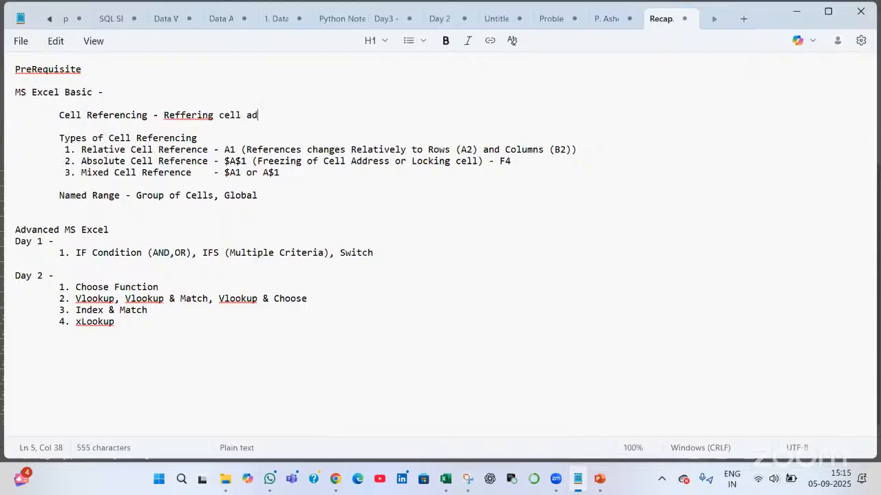
pyautogui.write('dress of another ')
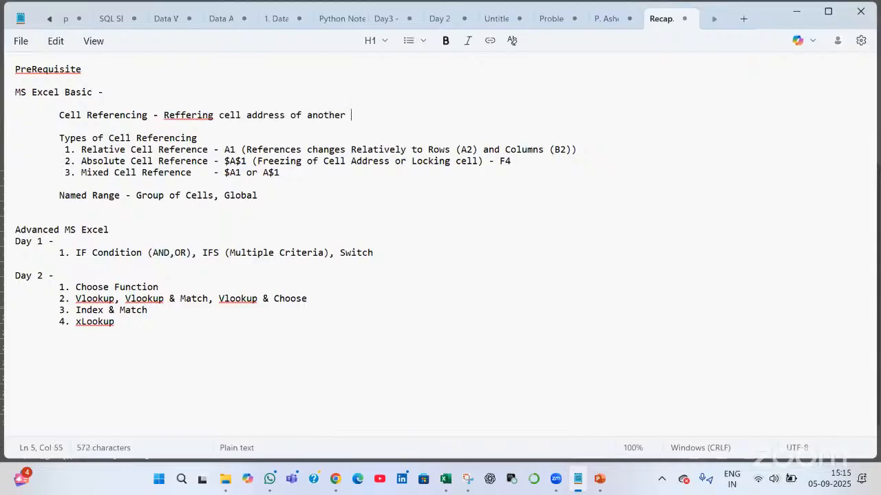
pyautogui.write('cell in c')
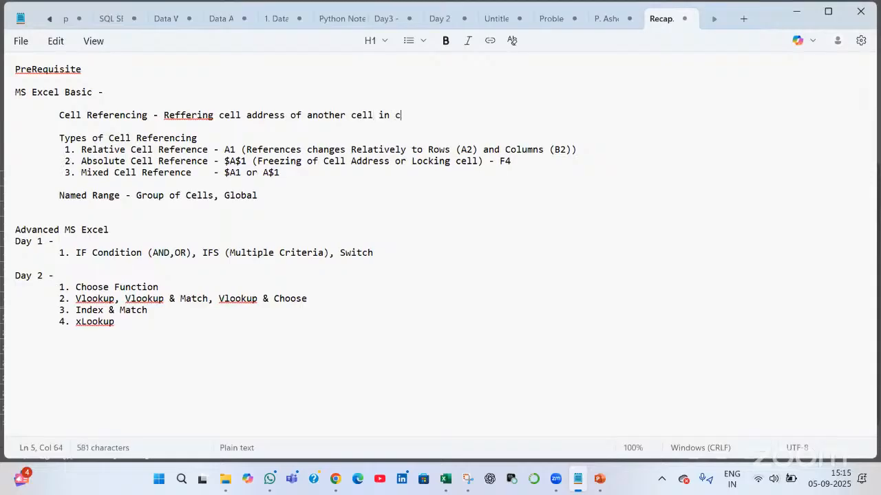
pyautogui.write('urrent cell')
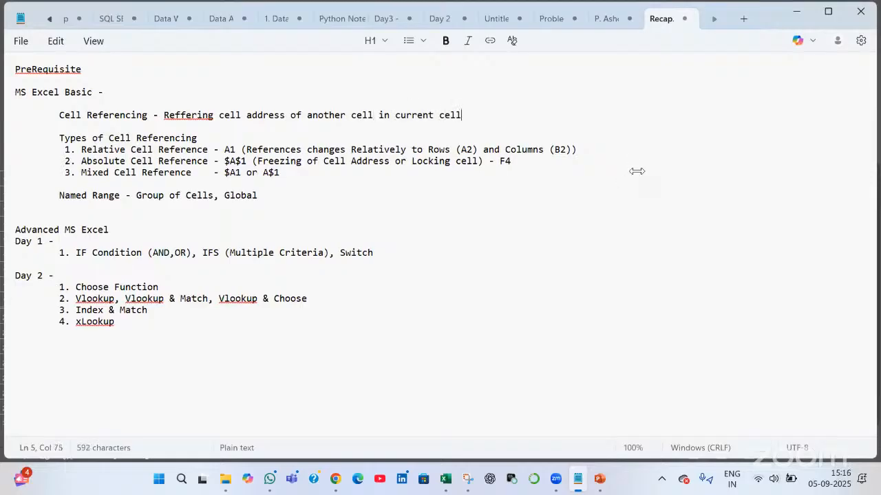
pyautogui.click(561, 148)
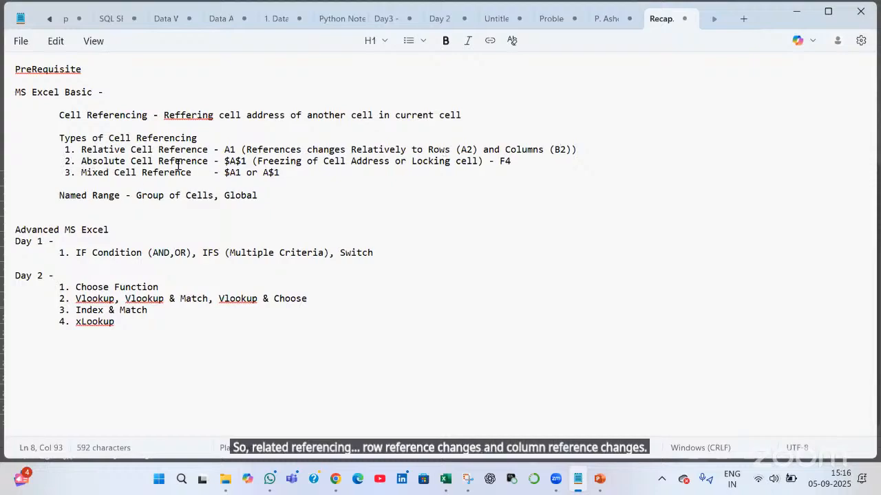
pyautogui.moveTo(81, 161); pyautogui.dragTo(208, 162)
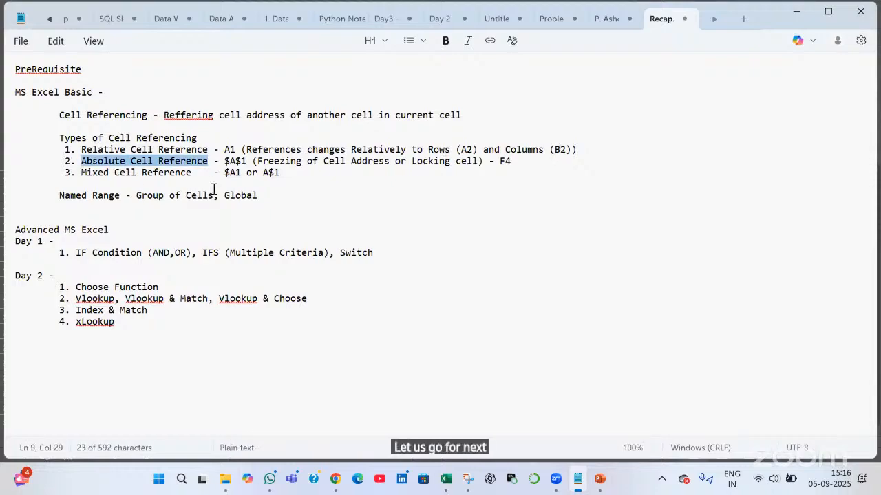
# In the workbook, point out the salary values and the empty Bonus Amount cells
pyautogui.hotkey('alt', 'Tab')
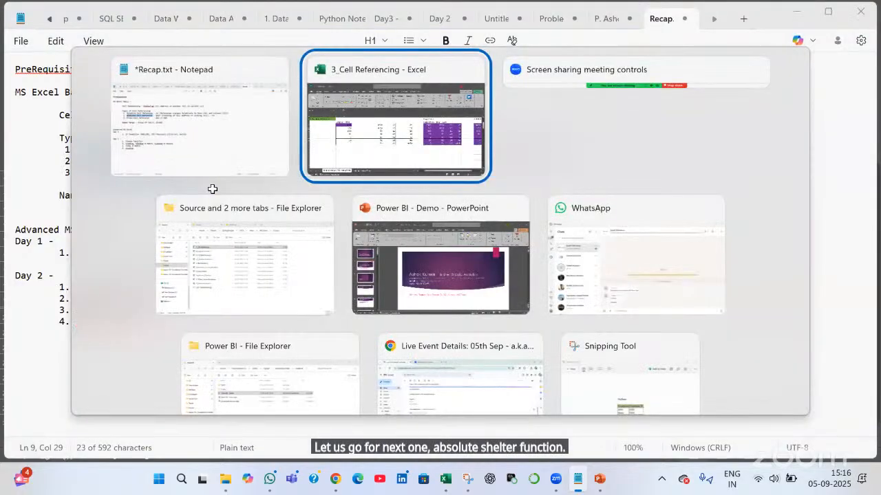
pyautogui.scroll(-2, 213, 189)
pyautogui.scroll(1, 213, 189)
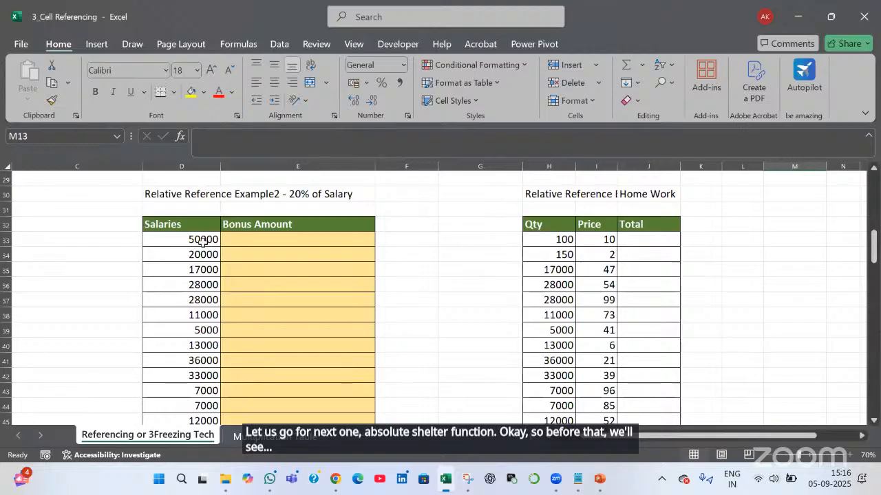
pyautogui.moveTo(186, 239); pyautogui.dragTo(185, 331)
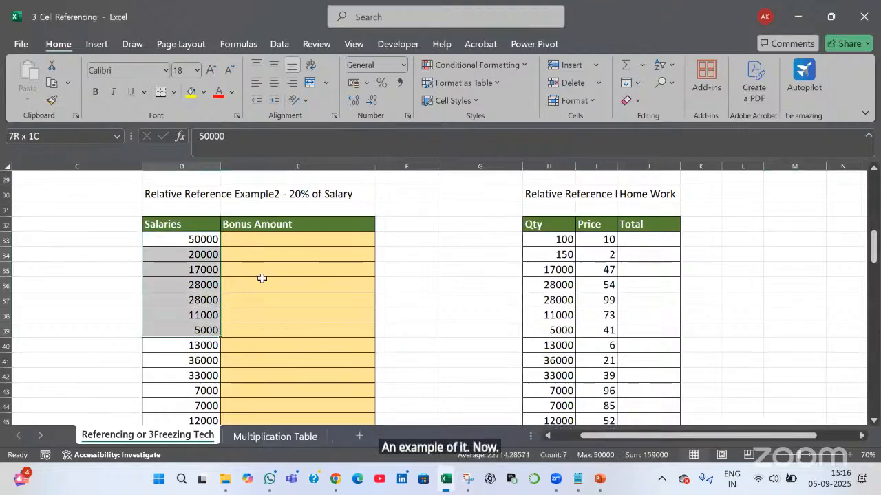
pyautogui.moveTo(283, 236); pyautogui.dragTo(281, 319)
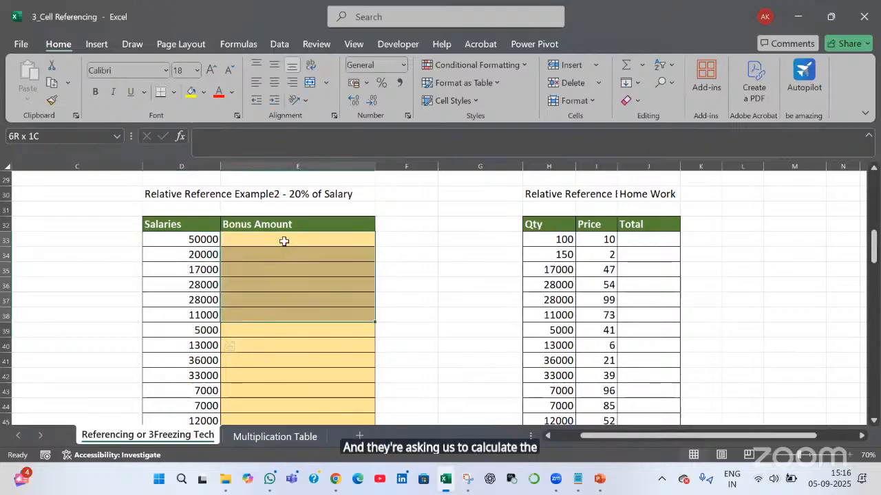
# Enter =D33 * 20% in E33, giving a 10000 bonus for the 50000 salary
pyautogui.click(284, 241)
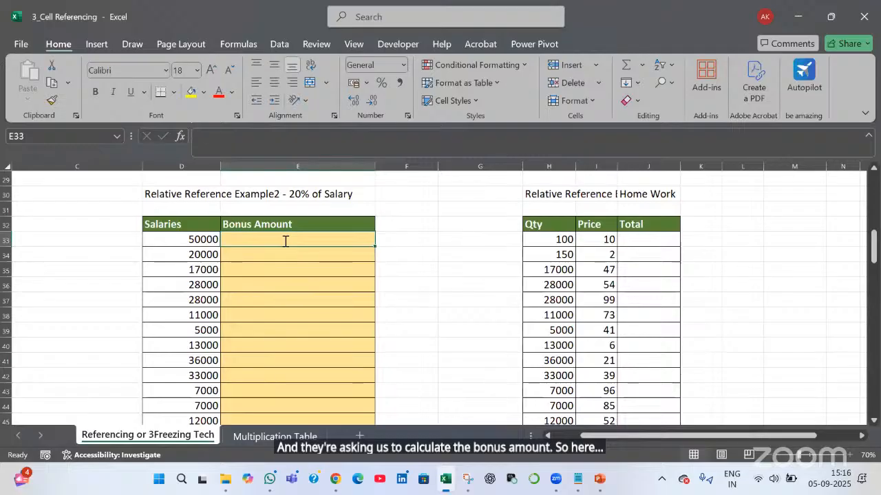
pyautogui.write('=')
pyautogui.press('Left')
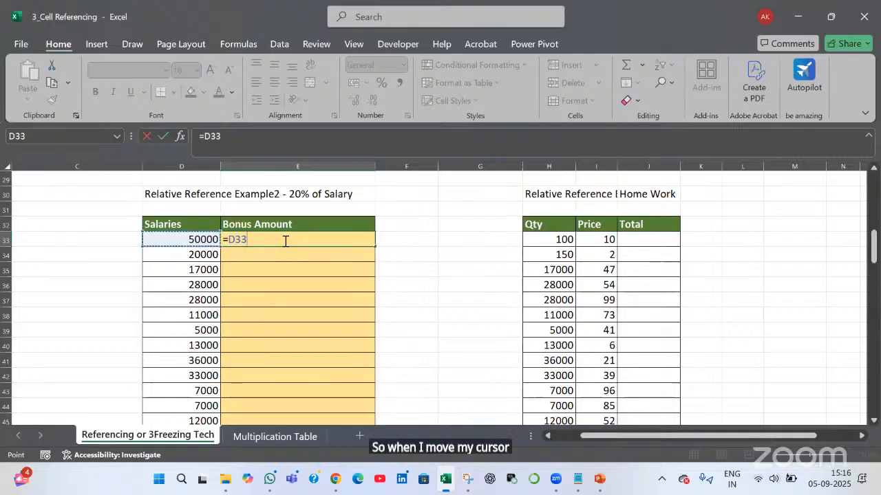
pyautogui.press('Right')
pyautogui.press('Right')
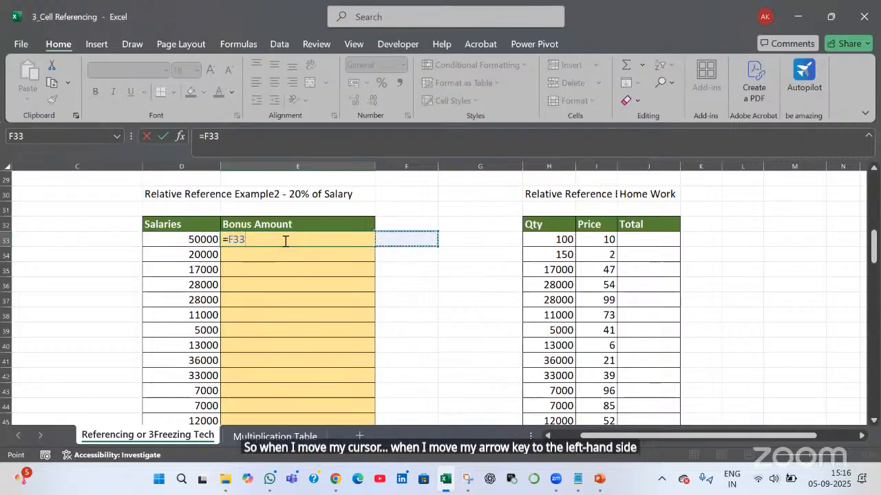
pyautogui.press('Left')
pyautogui.press('Left')
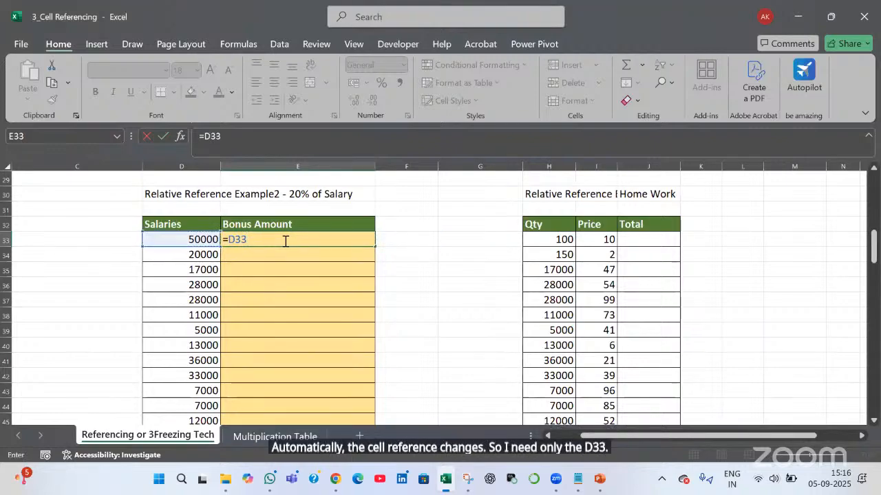
pyautogui.write('* 20')
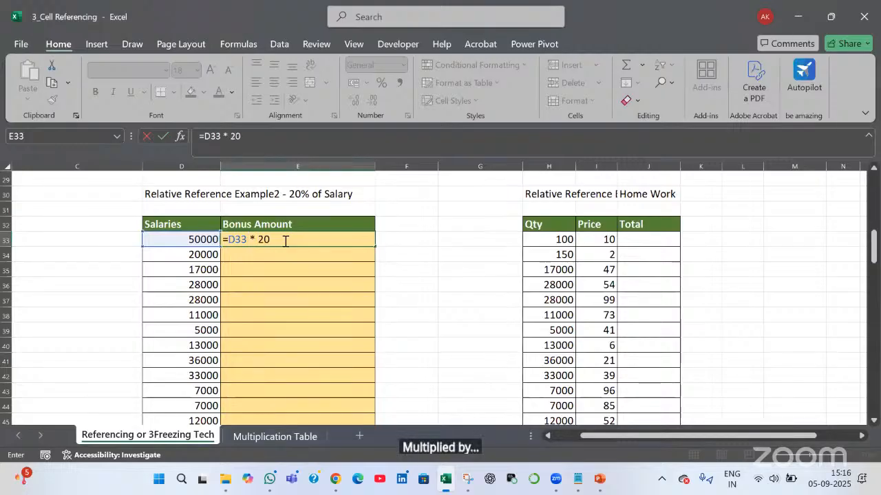
pyautogui.write('%')
pyautogui.press('Return')
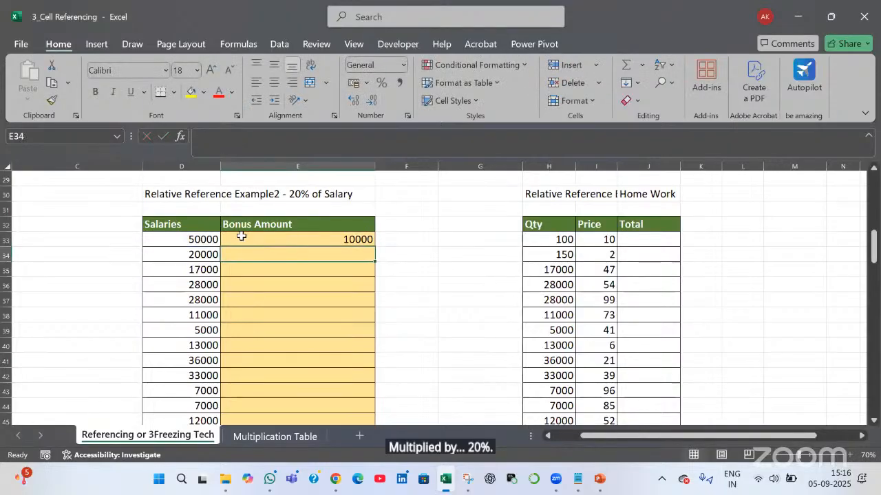
pyautogui.click(213, 243)
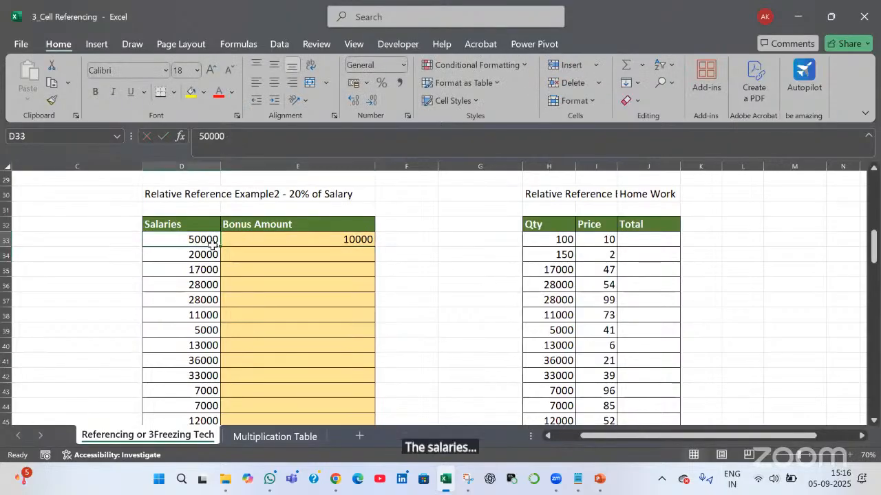
pyautogui.click(324, 240)
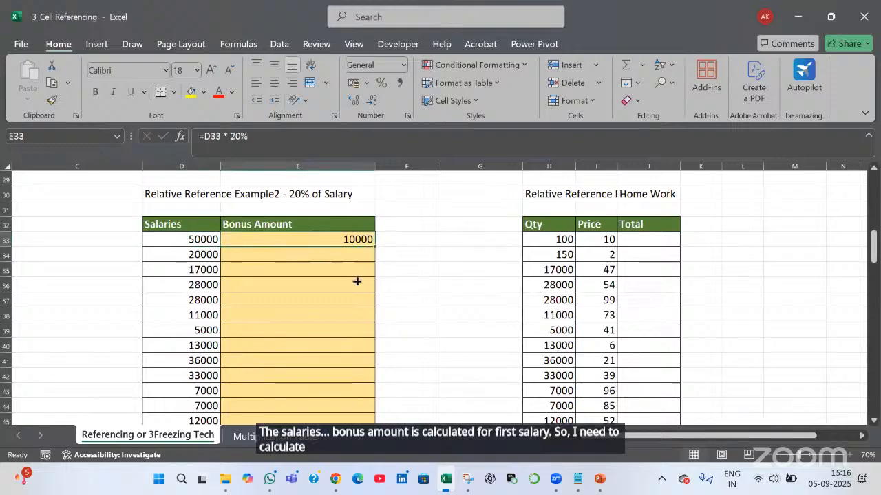
# Copy the 20% bonus formula down to row 45 and verify E34 holds =D34 * 20%
pyautogui.doubleClick(389, 245)
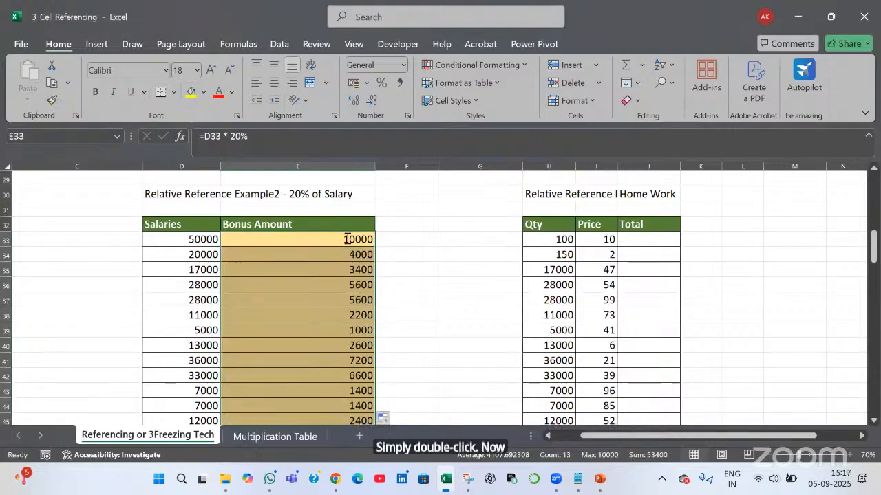
pyautogui.doubleClick(347, 238)
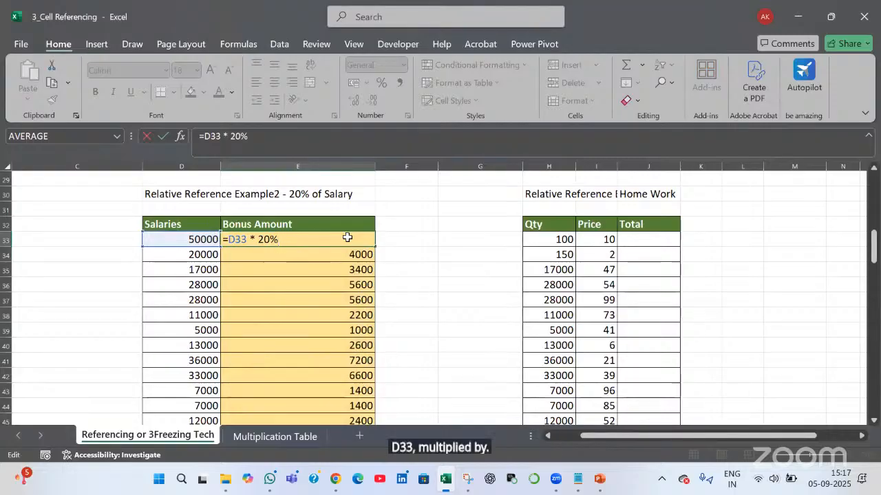
pyautogui.press('Tab')
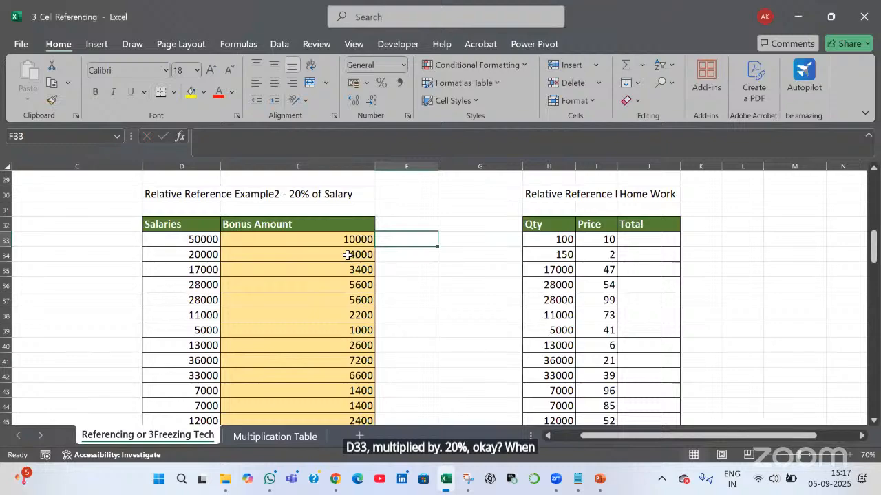
pyautogui.click(347, 254)
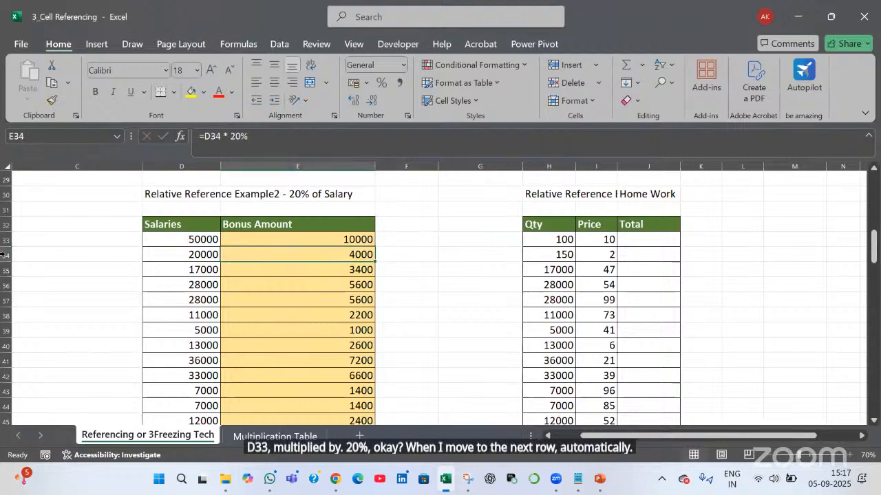
pyautogui.click(4, 254)
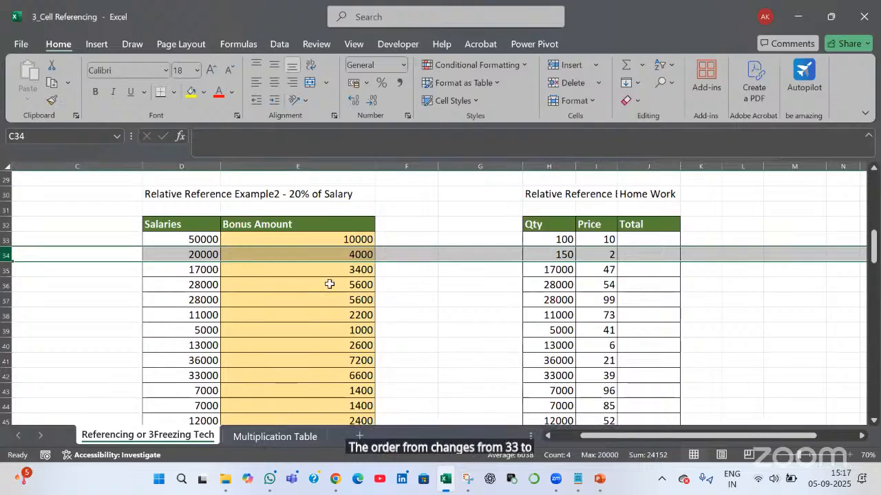
pyautogui.doubleClick(322, 255)
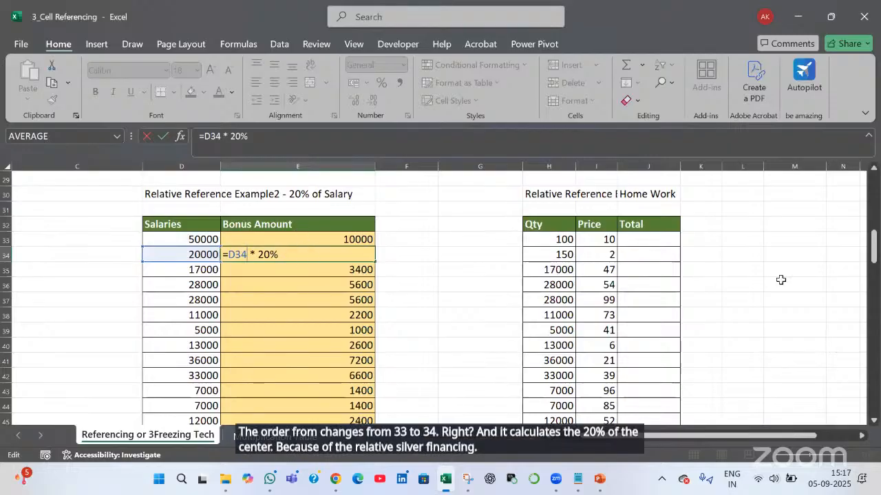
pyautogui.press('Tab')
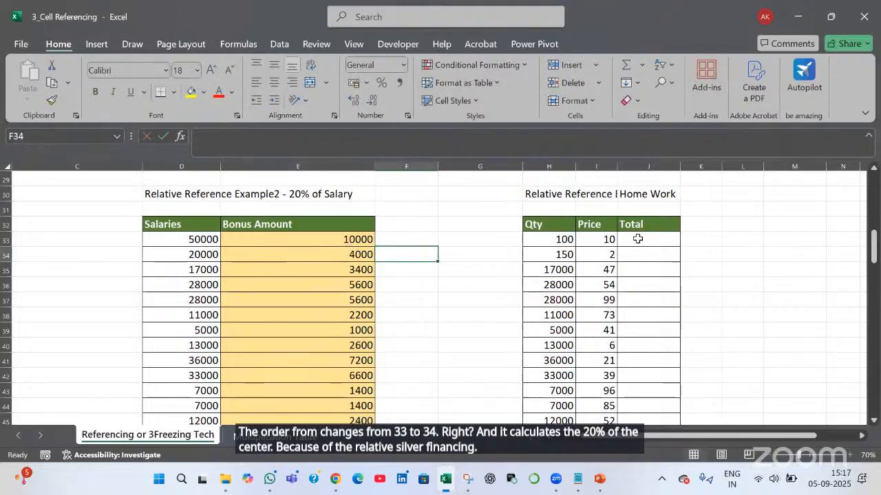
# Enter =H33 * I33 in J33 and fill it down the Total column to J45
pyautogui.click(638, 239)
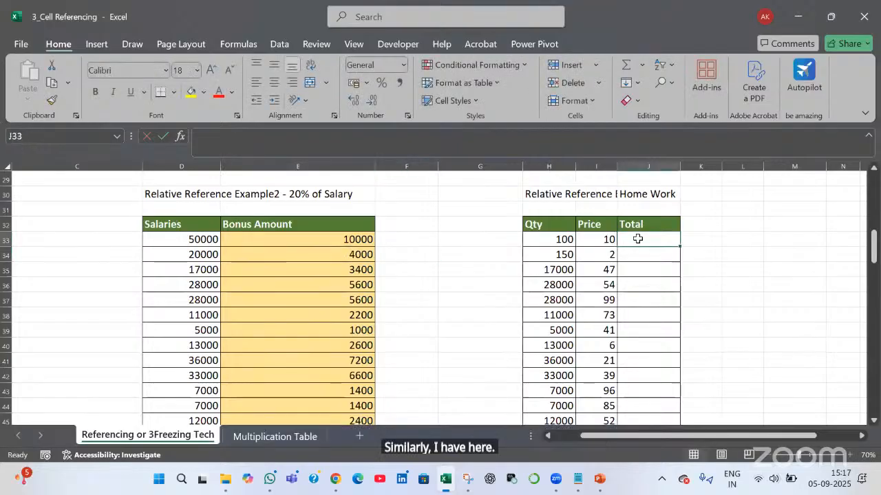
pyautogui.write('=')
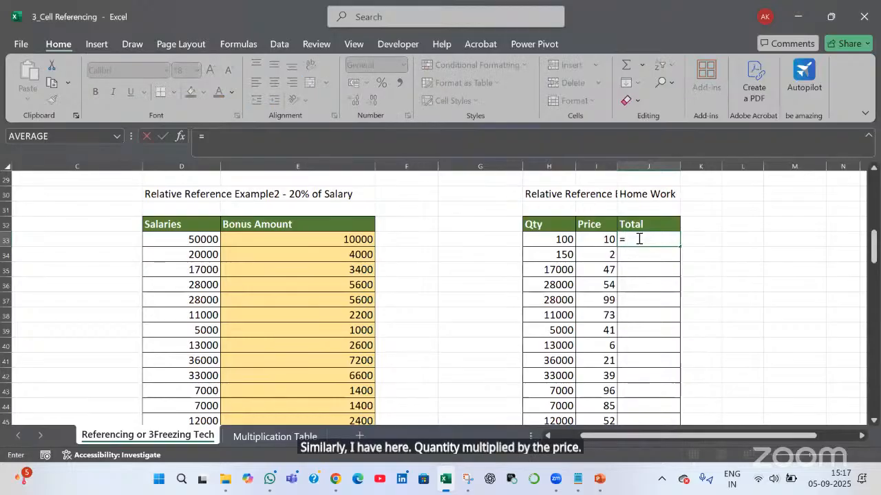
pyautogui.press('Left')
pyautogui.press('Left')
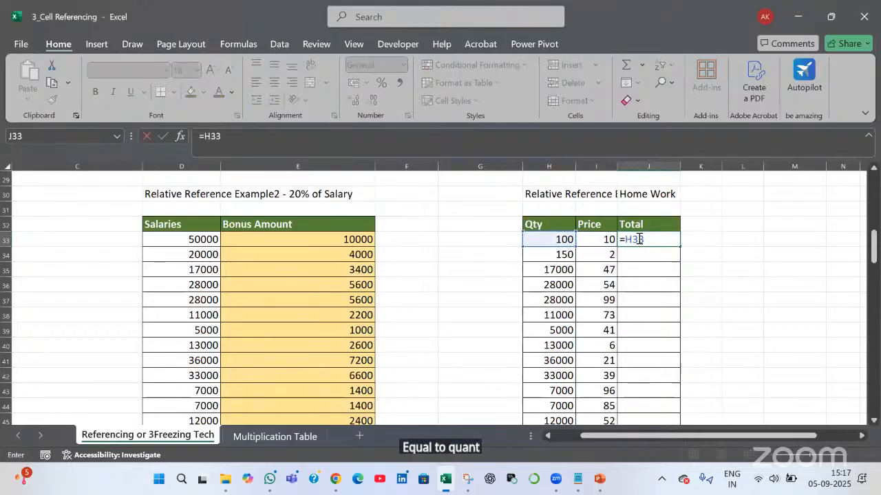
pyautogui.write('*')
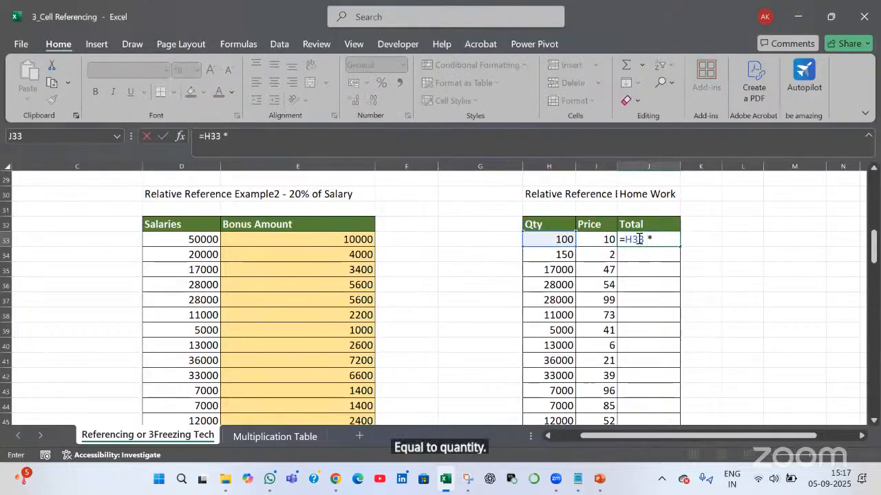
pyautogui.press('Left')
pyautogui.press('Return')
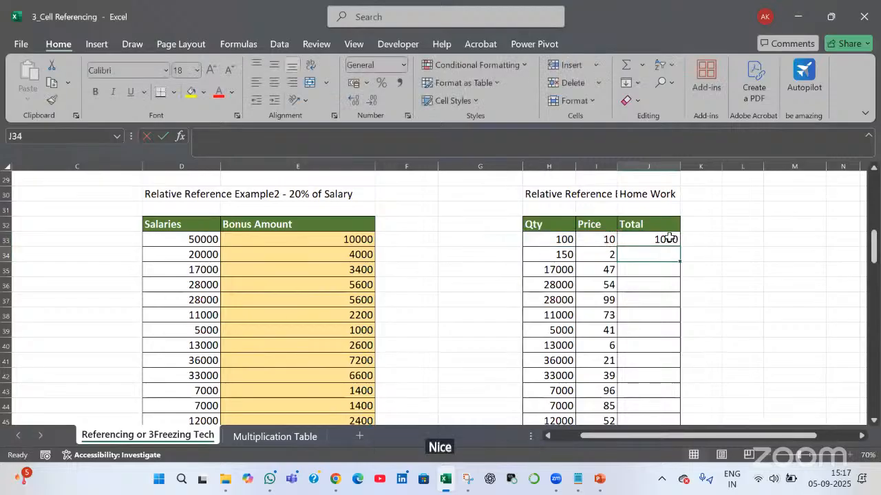
pyautogui.click(669, 238)
pyautogui.doubleClick(677, 245)
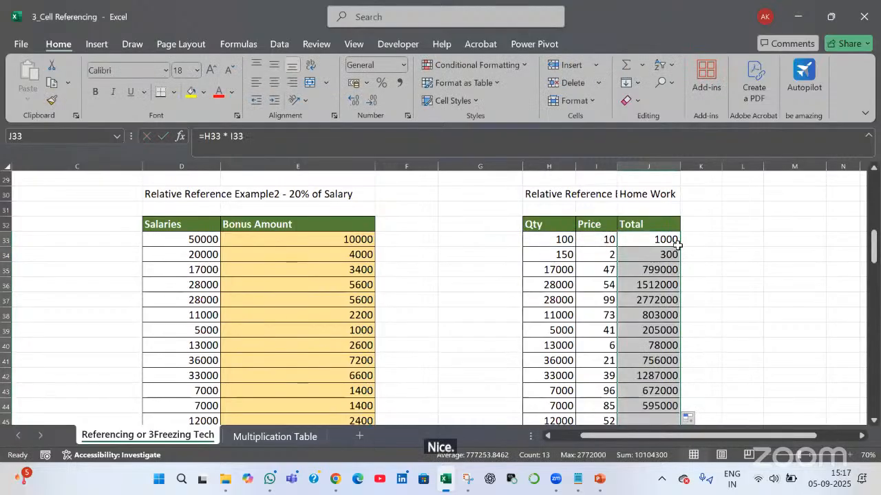
pyautogui.click(638, 242)
# Review J33's =H33 * I33 total formula and drag it down a few rows
pyautogui.hotkey('ctrl', 'Down')
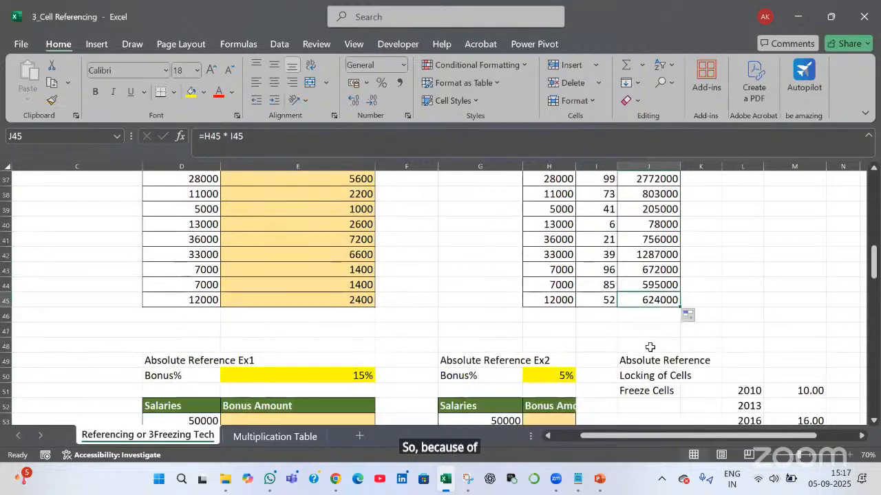
pyautogui.scroll(5, 642, 347)
pyautogui.doubleClick(642, 347)
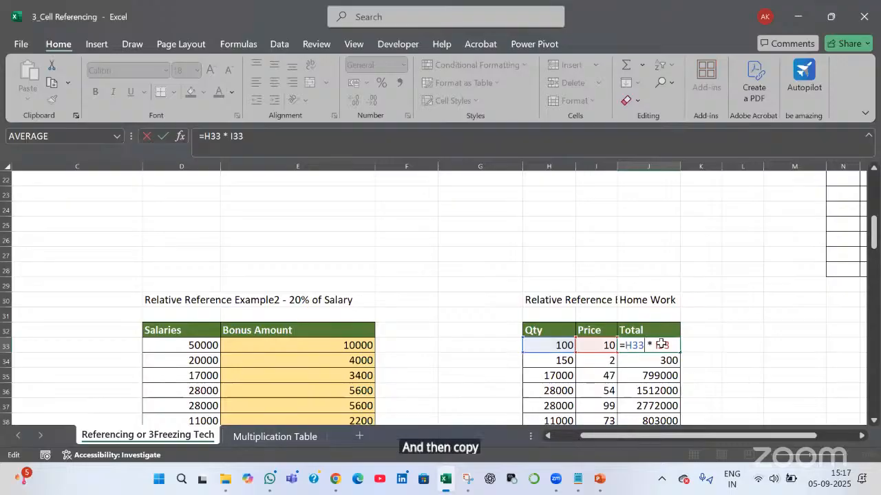
pyautogui.press('Tab')
pyautogui.press('Left')
pyautogui.moveTo(679, 353); pyautogui.dragTo(672, 392)
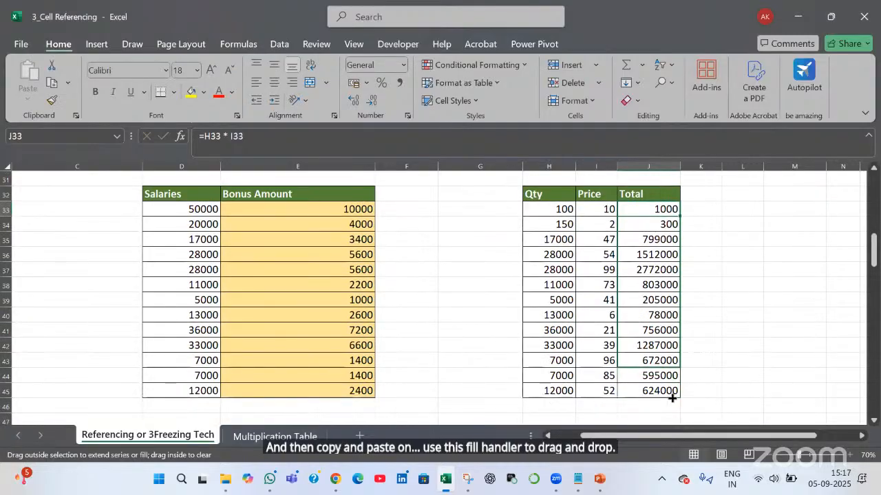
# Clear J34:J45, refill them from J33, and check that J40 and J36 reference their own rows
pyautogui.click(663, 226)
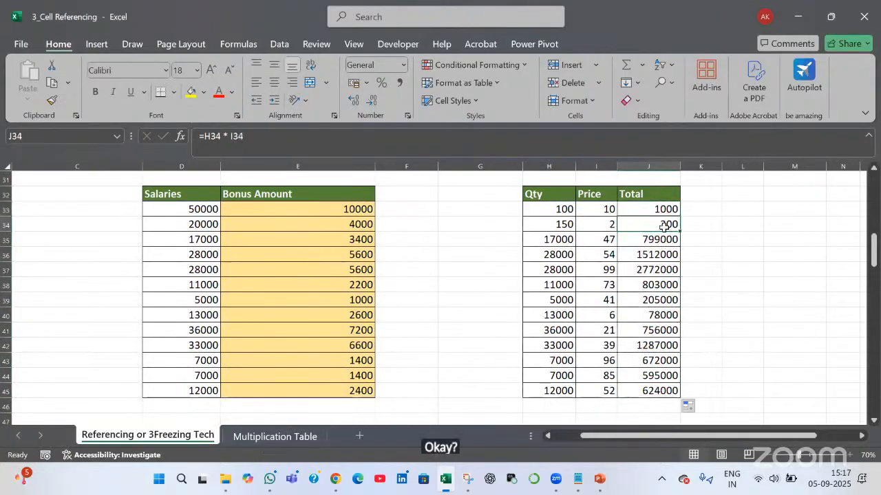
pyautogui.hotkey('ctrl', 'shift', 'Down')
pyautogui.press('Delete')
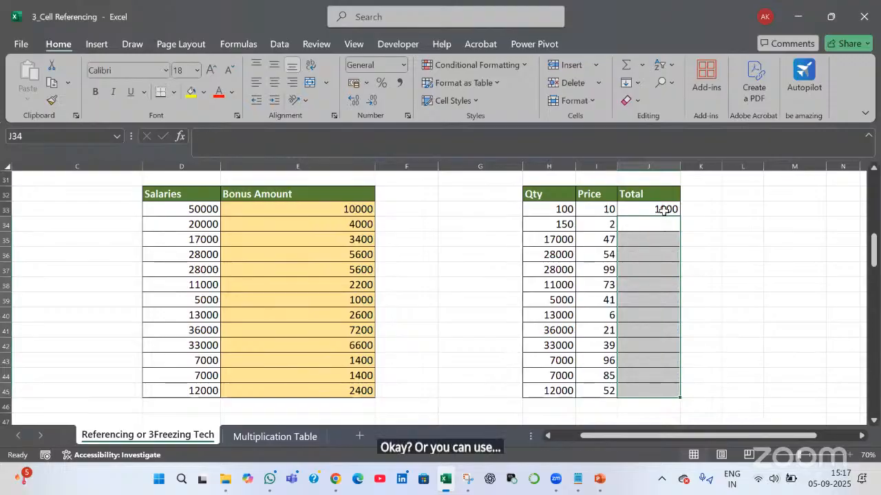
pyautogui.click(662, 210)
pyautogui.moveTo(679, 217); pyautogui.dragTo(680, 220)
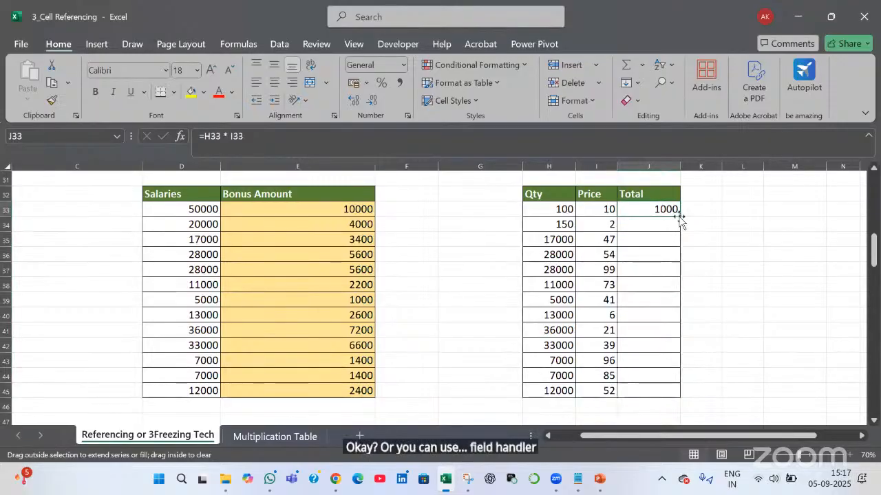
pyautogui.doubleClick(678, 218)
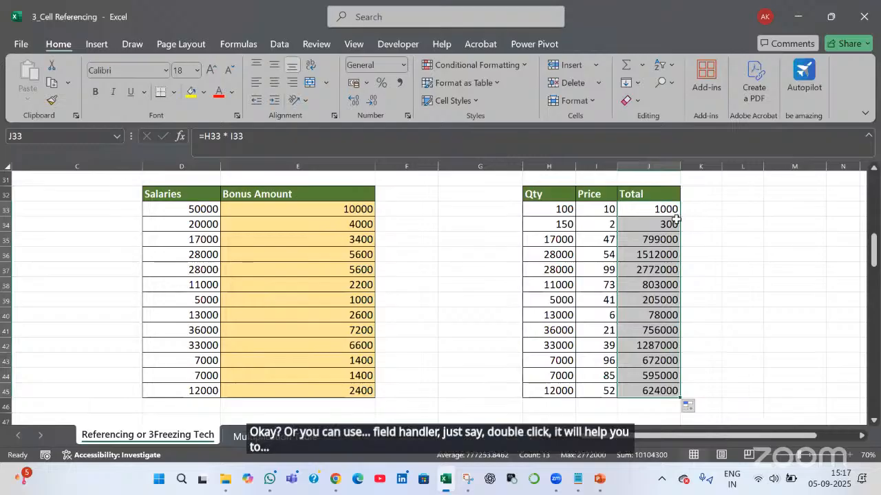
pyautogui.click(651, 318)
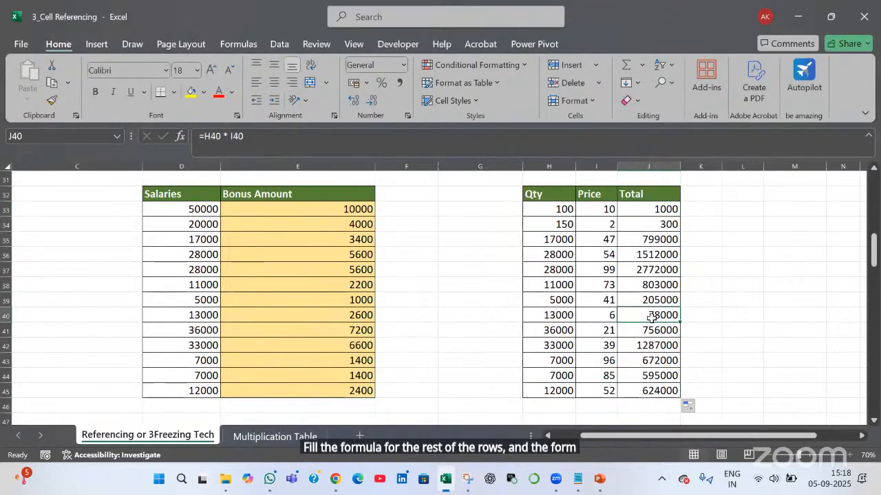
pyautogui.doubleClick(641, 253)
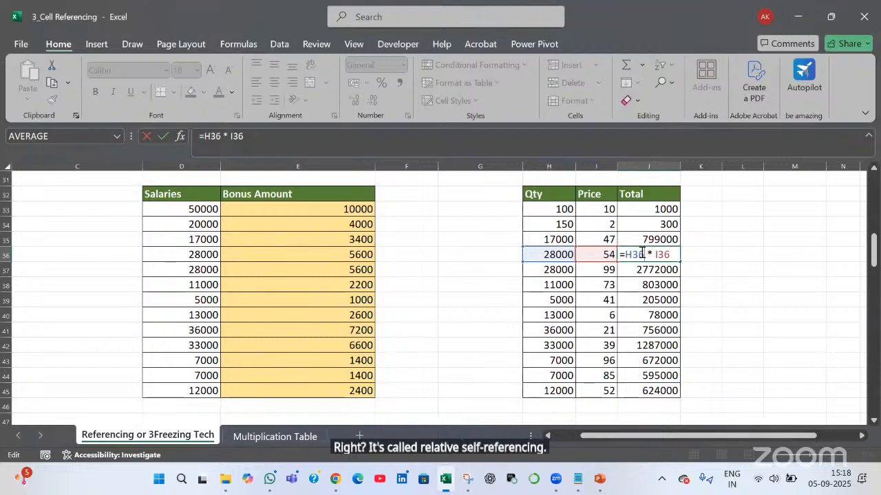
# Remove the spaces from J33's formula to make =H33*I33 and fill it down the Total column
pyautogui.click(578, 119)
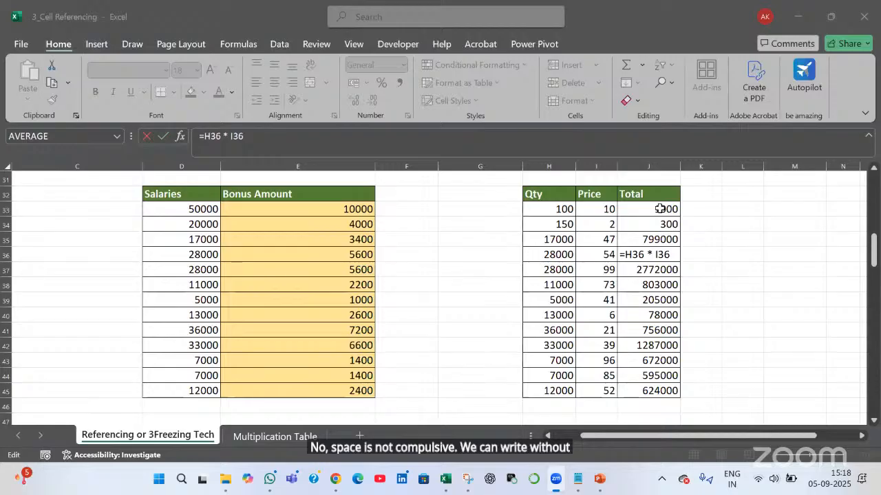
pyautogui.press('Tab')
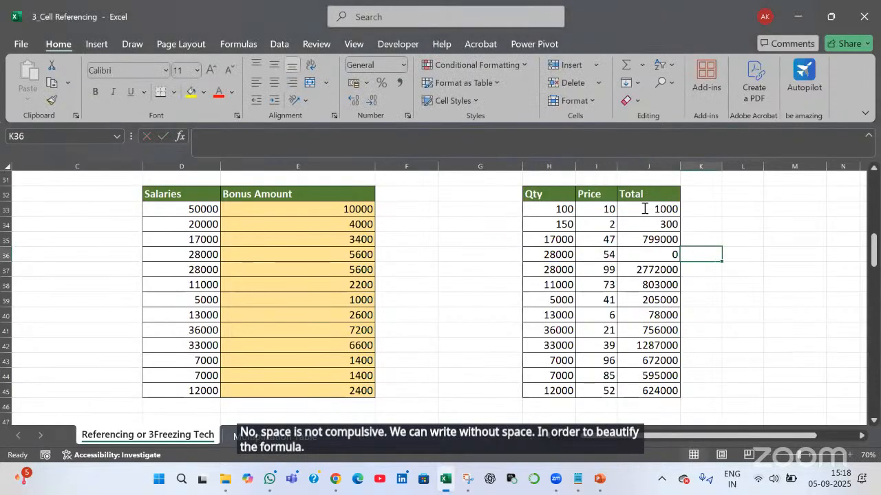
pyautogui.doubleClick(645, 208)
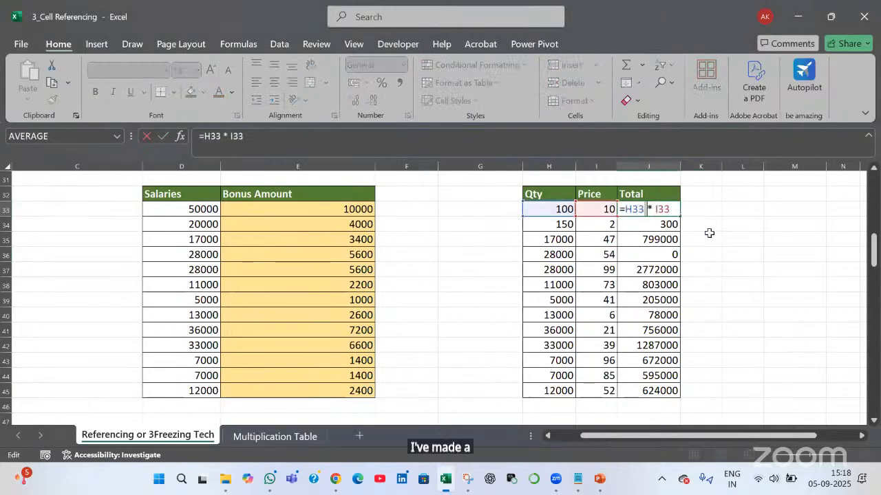
pyautogui.press('Delete')
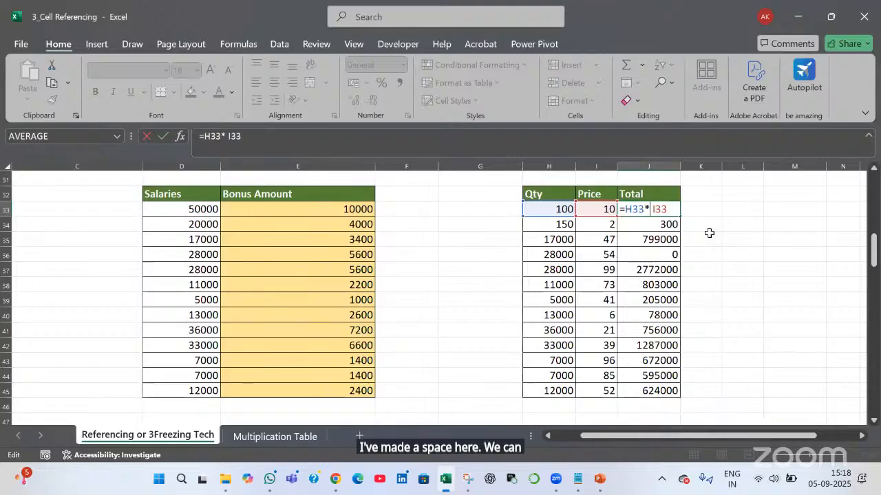
pyautogui.press('BackSpace')
pyautogui.press('Return')
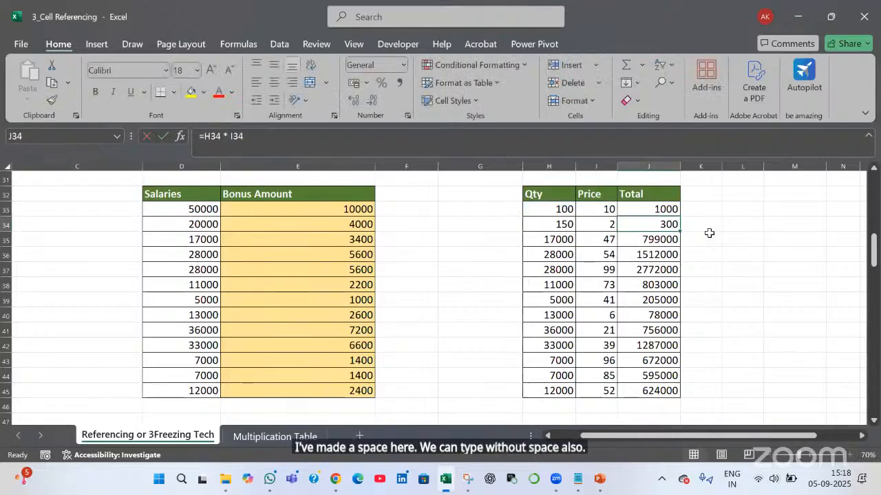
pyautogui.click(671, 209)
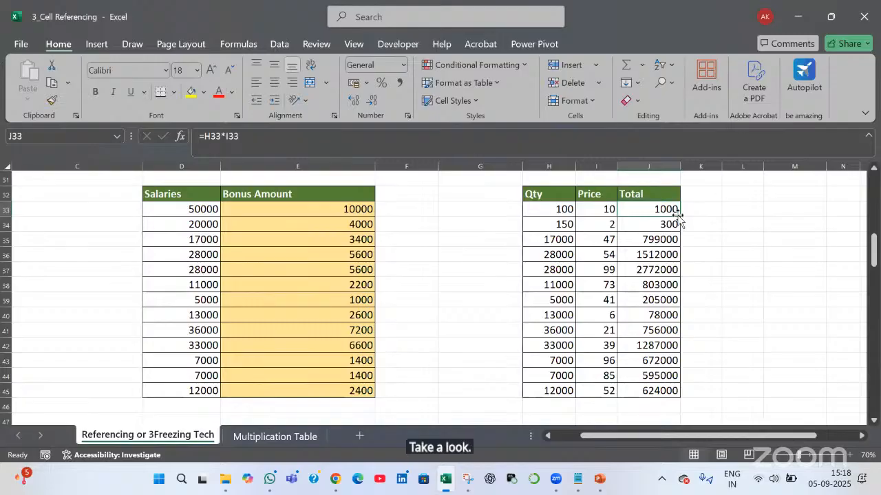
pyautogui.doubleClick(678, 216)
# Restore the spaces in J33's formula so it reads =H33 * I33 again
pyautogui.click(666, 210)
pyautogui.click(221, 138)
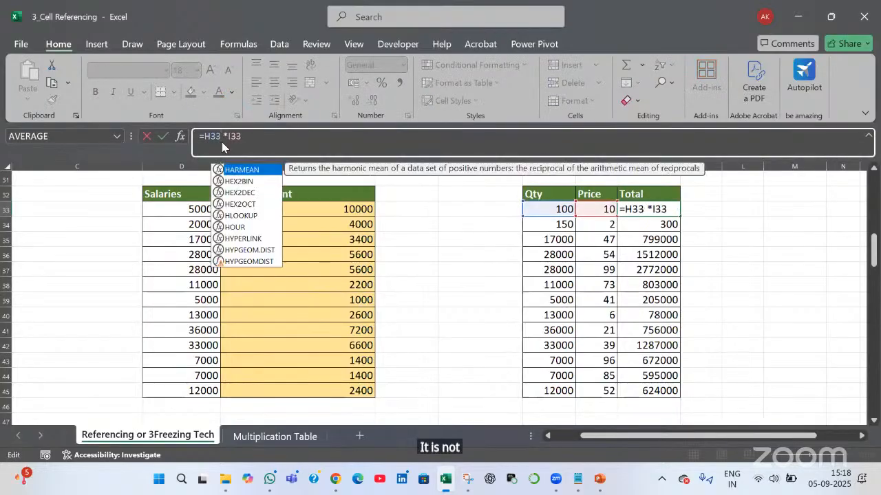
pyautogui.click(227, 138)
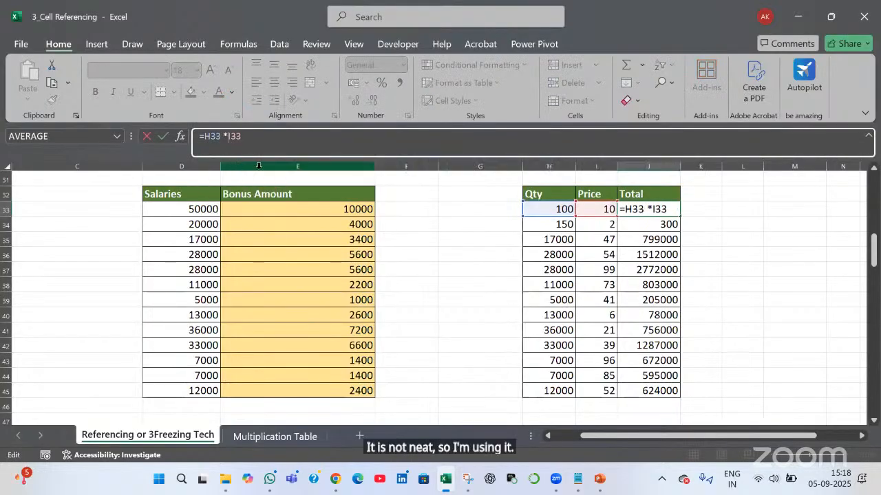
pyautogui.press('Return')
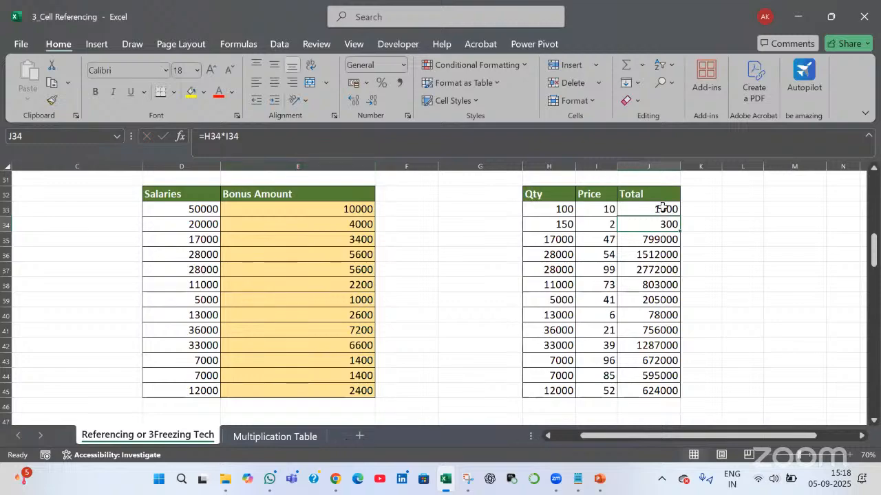
pyautogui.press('Up')
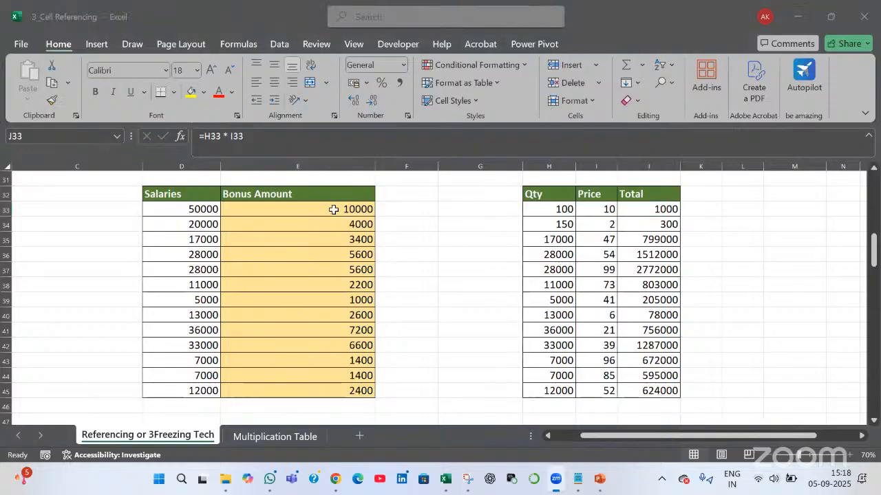
pyautogui.click(333, 209)
pyautogui.doubleClick(335, 210)
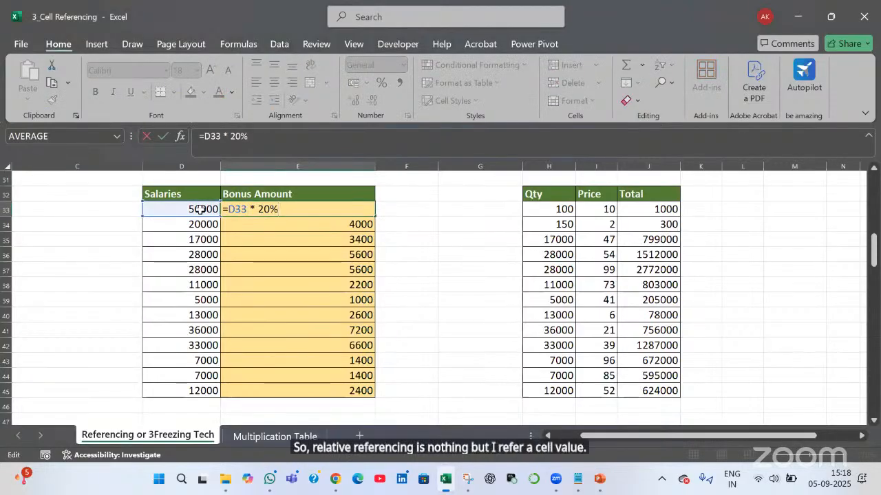
pyautogui.press('Return')
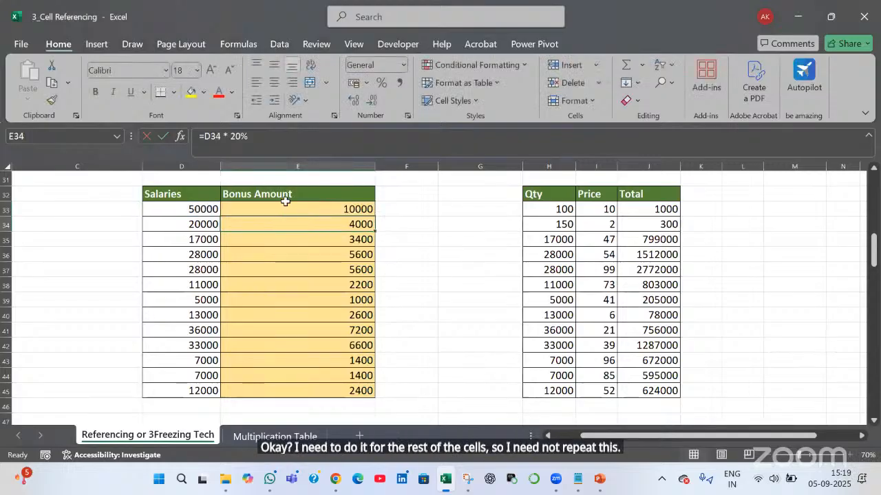
pyautogui.press('Down')
pyautogui.click(287, 206)
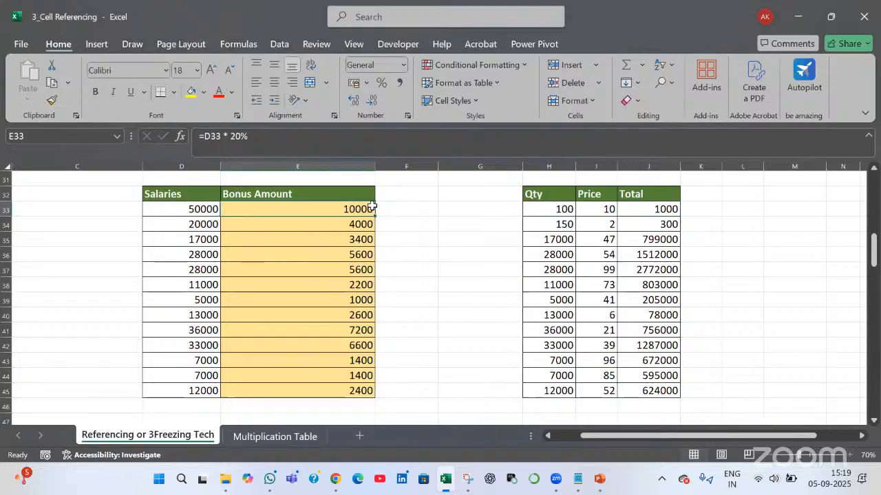
pyautogui.doubleClick(269, 223)
pyautogui.press('Tab')
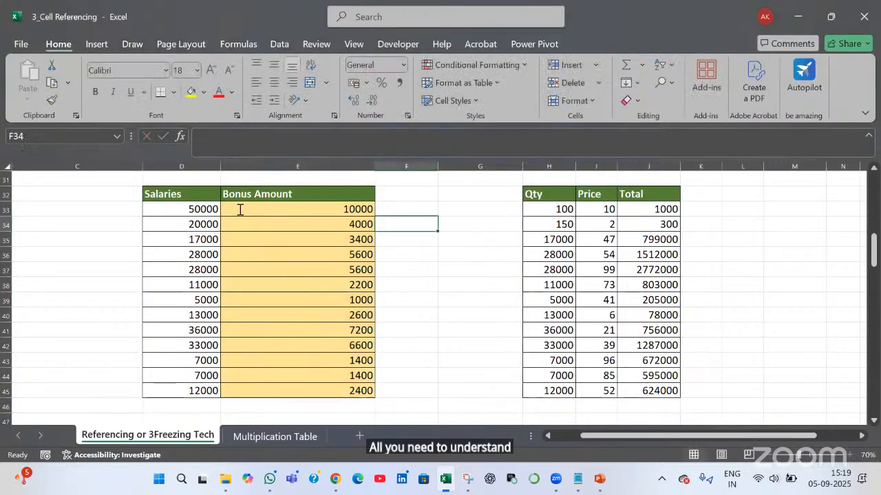
pyautogui.doubleClick(238, 209)
pyautogui.press('Tab')
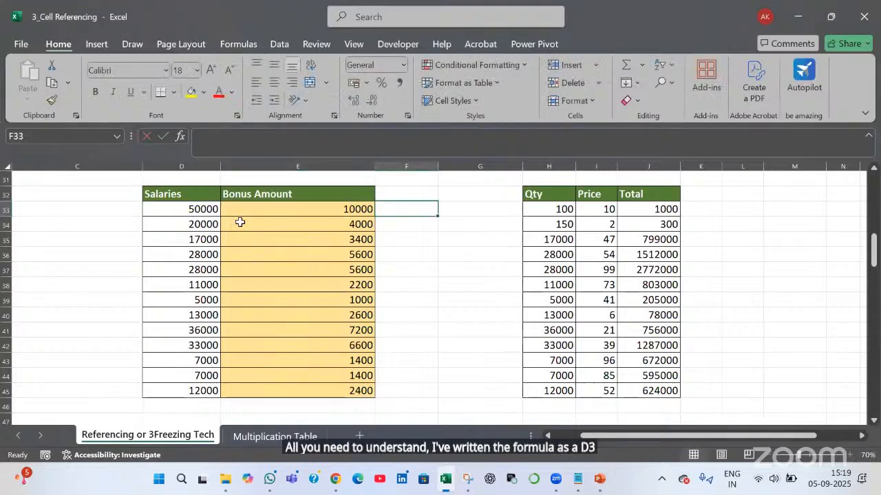
pyautogui.click(240, 221)
pyautogui.doubleClick(241, 222)
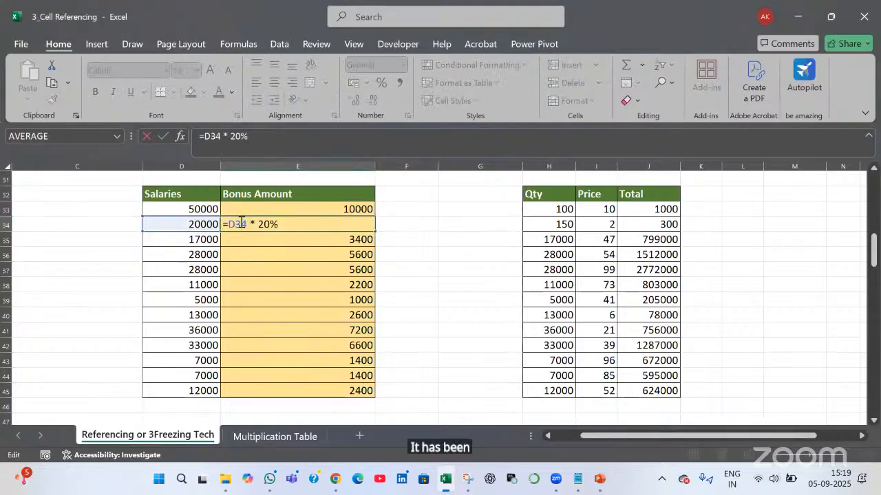
pyautogui.press('Tab')
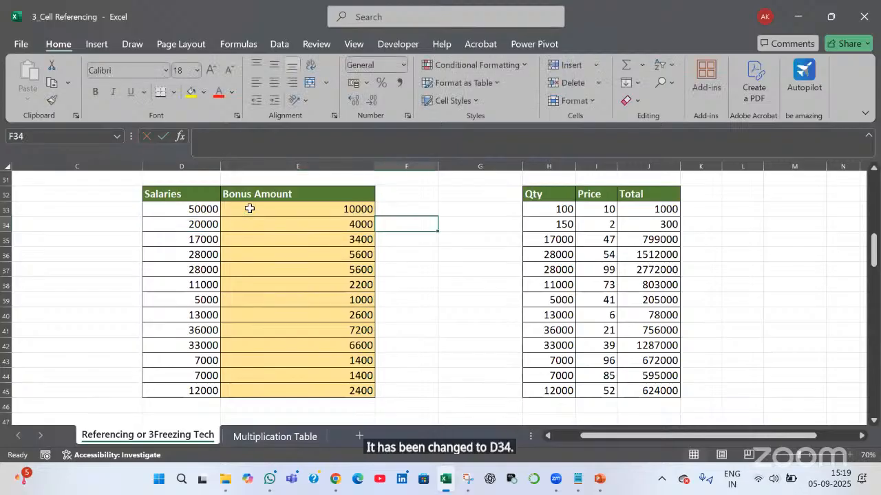
pyautogui.click(248, 212)
pyautogui.click(246, 222)
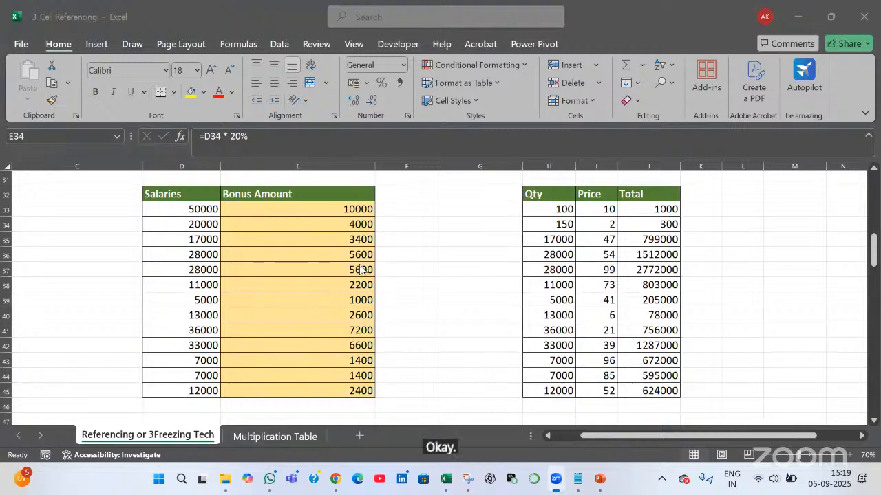
# Scroll down to the Absolute Reference tables and switch to the Notepad recap notes
pyautogui.scroll(-6, 359, 269)
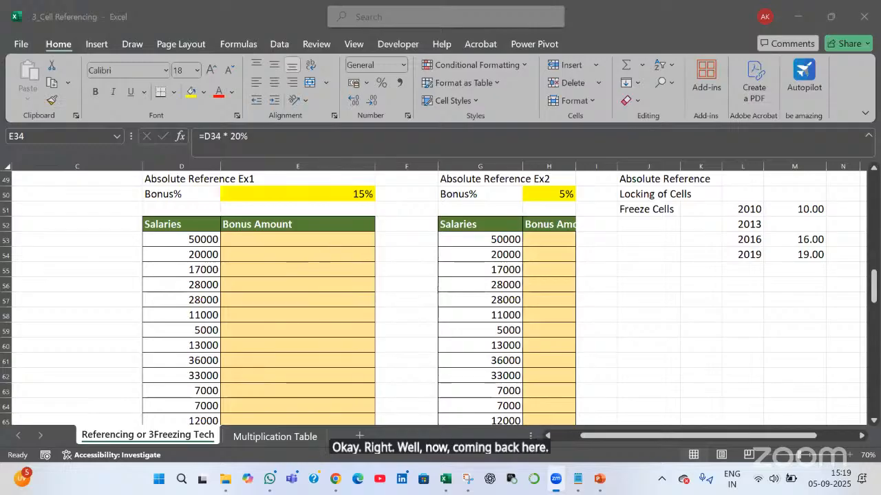
pyautogui.click(577, 482)
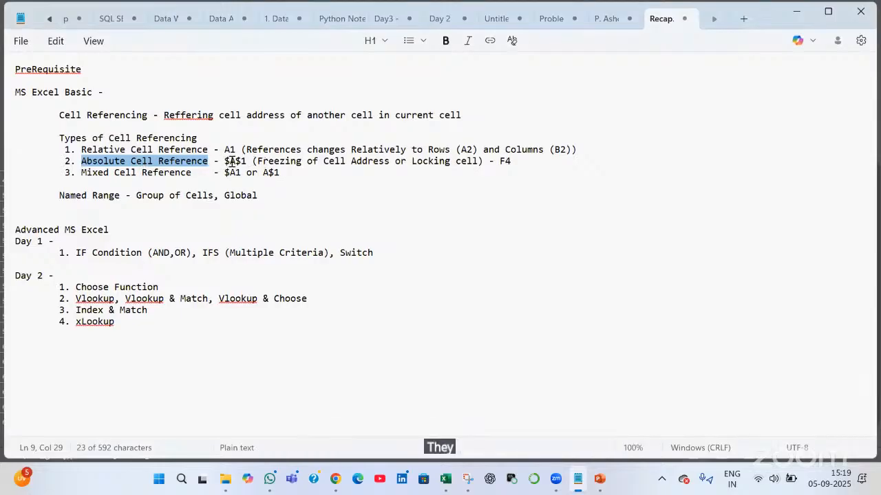
# Highlight the dollar signs in $A$1 and the F4 shortcut in the recap notes
pyautogui.moveTo(224, 163); pyautogui.dragTo(238, 163)
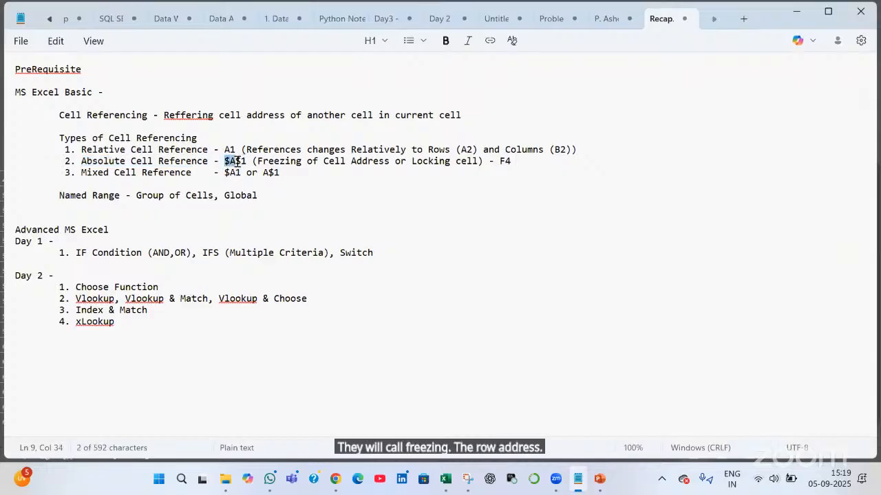
pyautogui.moveTo(237, 163); pyautogui.dragTo(246, 163)
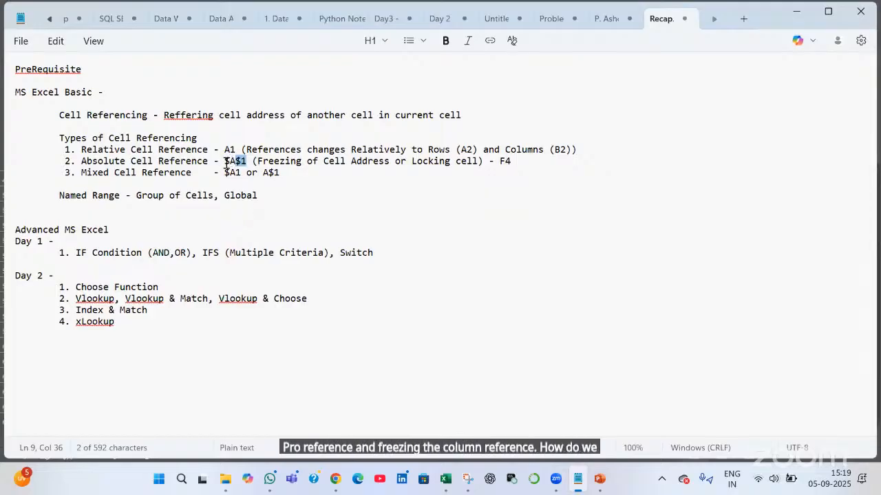
pyautogui.moveTo(225, 163); pyautogui.dragTo(231, 163)
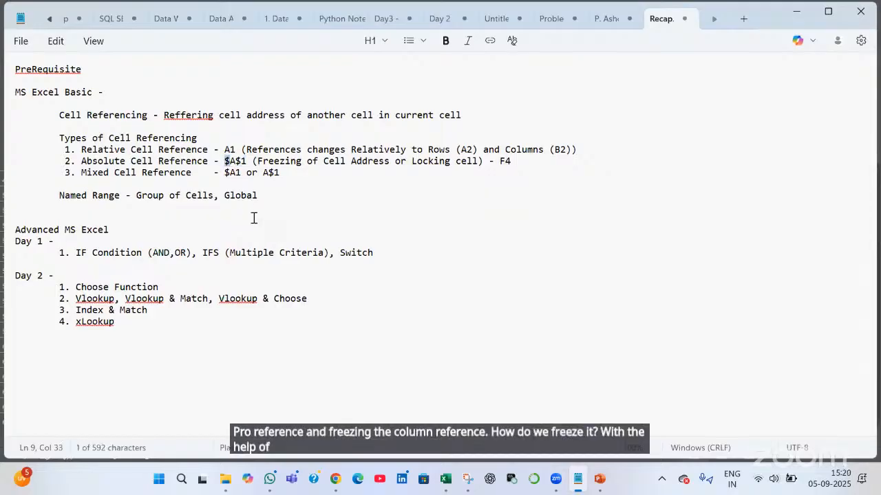
pyautogui.click(236, 162)
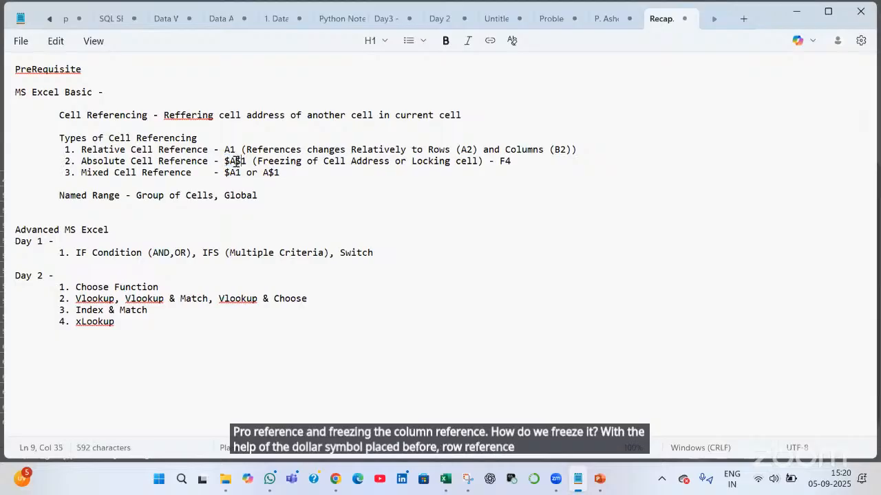
pyautogui.moveTo(236, 161); pyautogui.dragTo(241, 162)
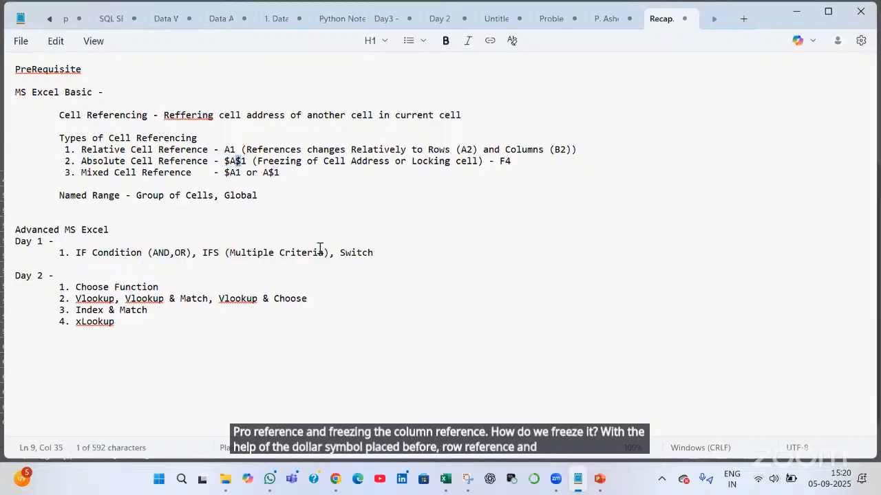
pyautogui.doubleClick(508, 161)
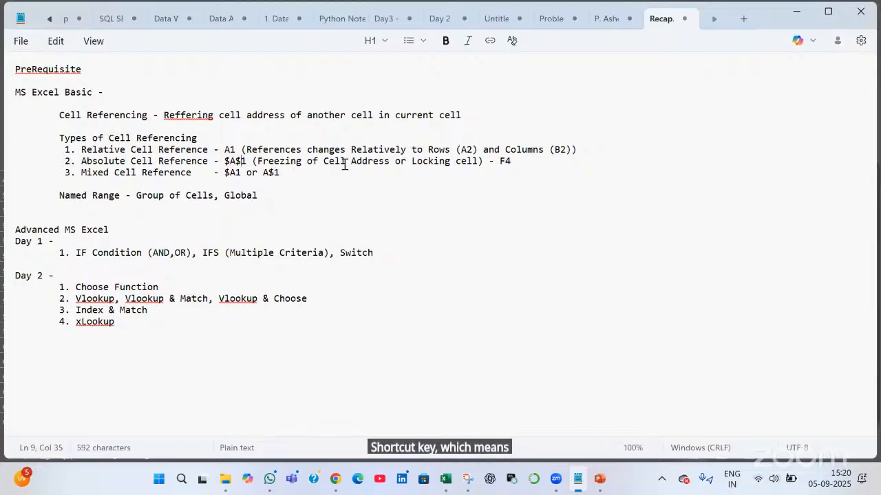
# Highlight 'Freezing of Cell Address or Locking cell', then return to Excel
pyautogui.moveTo(257, 161); pyautogui.dragTo(389, 162)
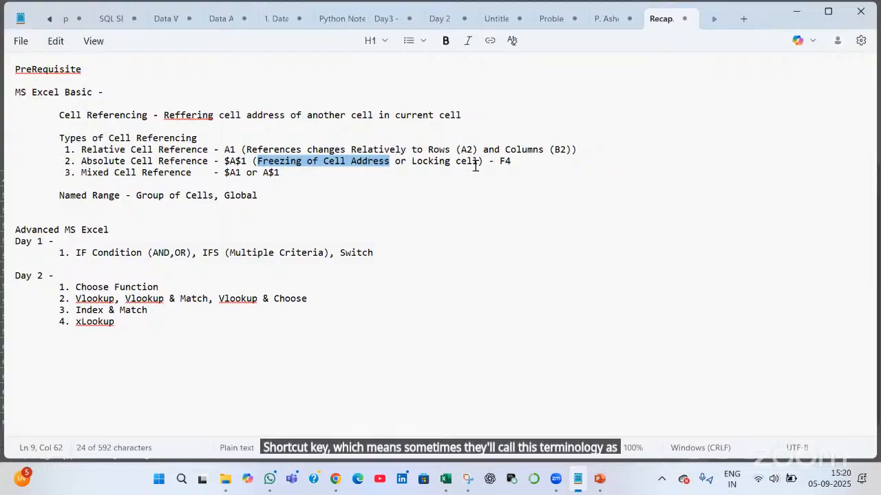
pyautogui.hotkey('shift', 'Right')
pyautogui.hotkey('shift', 'Right')
pyautogui.hotkey('shift', 'Right')
pyautogui.hotkey('shift', 'Right')
pyautogui.hotkey('shift', 'Right')
pyautogui.hotkey('shift', 'Right')
pyautogui.hotkey('shift', 'Right')
pyautogui.hotkey('shift', 'Right')
pyautogui.hotkey('shift', 'Right')
pyautogui.hotkey('shift', 'Right')
pyautogui.hotkey('shift', 'Right')
pyautogui.hotkey('shift', 'Right')
pyautogui.hotkey('shift', 'Right')
pyautogui.hotkey('shift', 'Right')
pyautogui.hotkey('shift', 'Right')
pyautogui.hotkey('shift', 'Right')
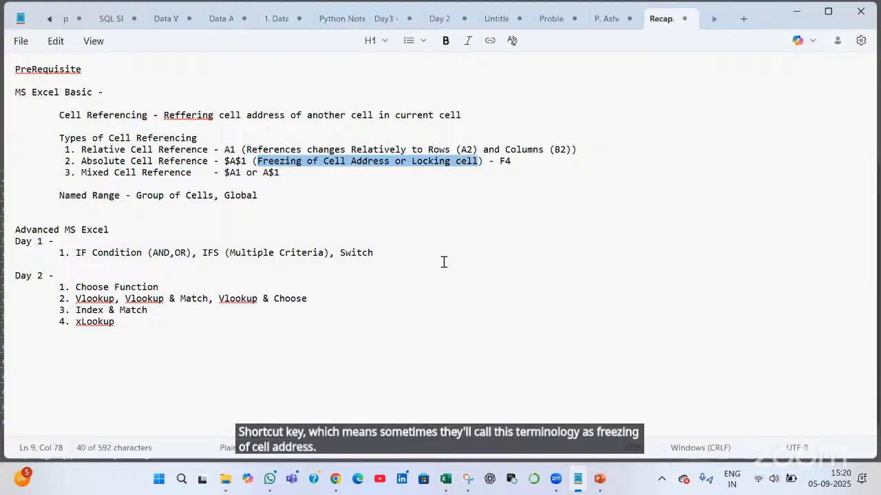
pyautogui.click(444, 264)
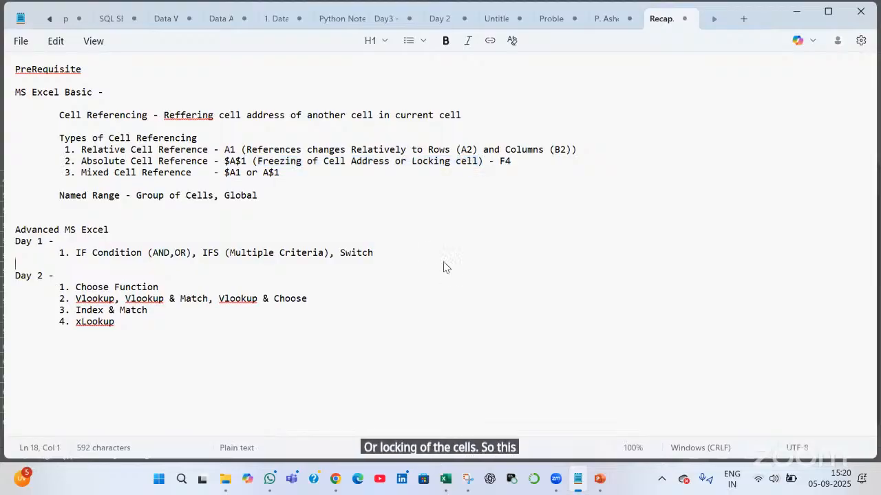
pyautogui.hotkey('alt', 'Tab')
pyautogui.hotkey('alt', 'Tab')
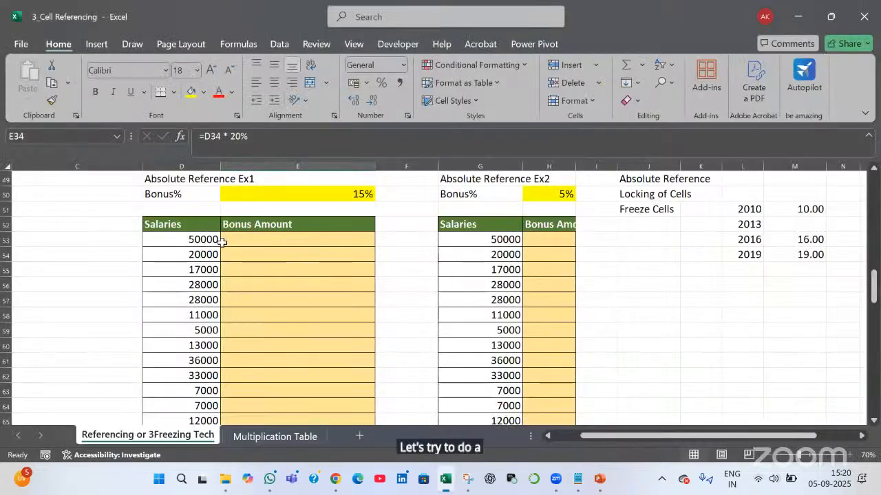
# Point out the 50000 salary in D53, the D53:D64 salaries and the 15% rate in E50
pyautogui.click(174, 241)
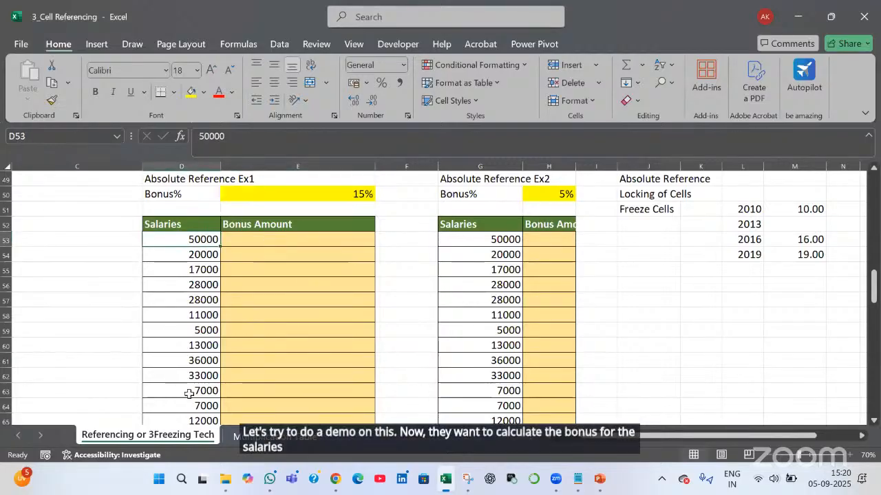
pyautogui.moveTo(197, 237); pyautogui.dragTo(188, 399)
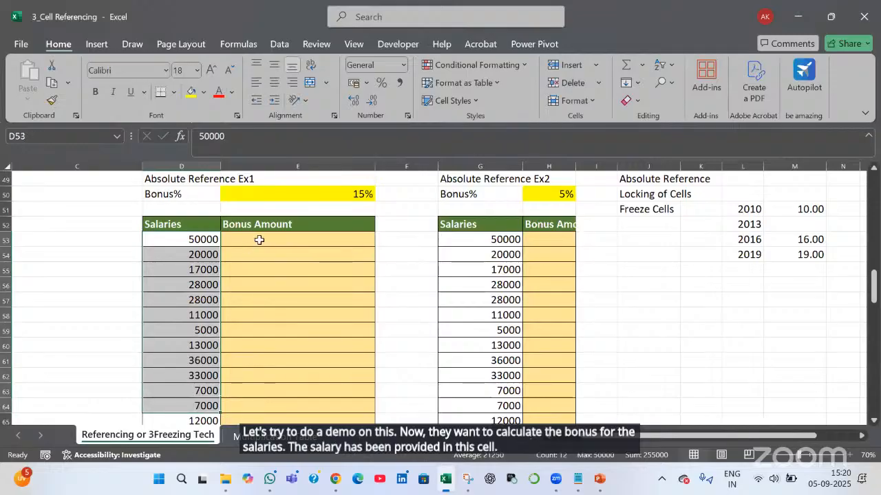
pyautogui.click(259, 240)
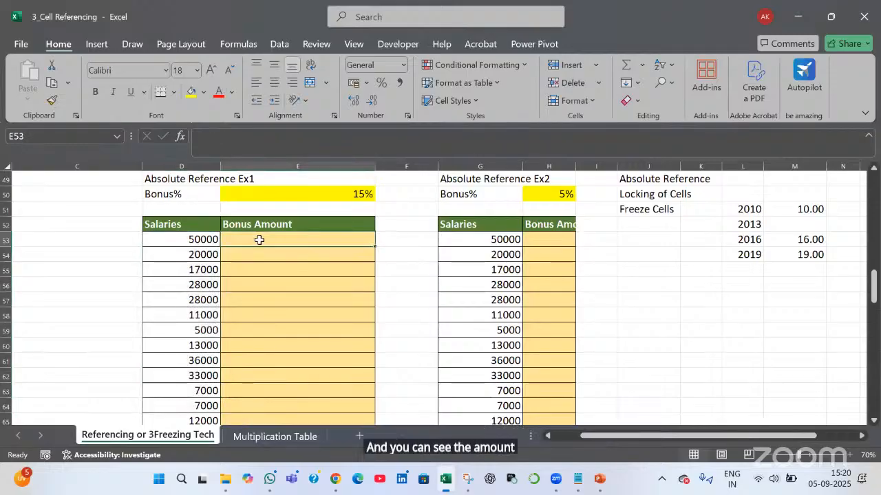
pyautogui.click(299, 190)
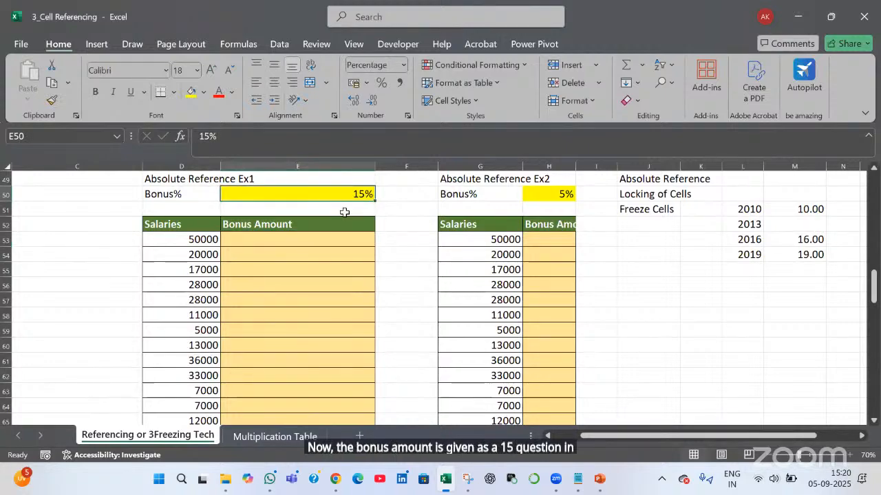
# Enter =D53 * E50 in E53 to get the 7500 bonus
pyautogui.click(312, 240)
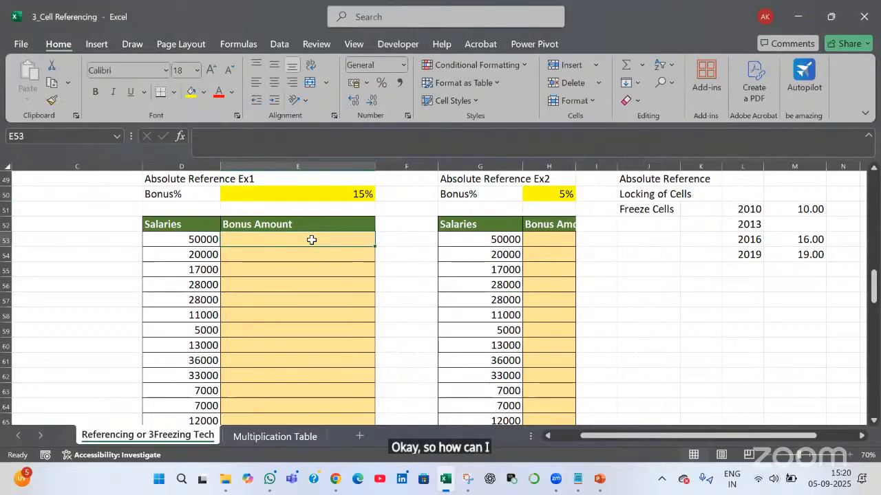
pyautogui.write('=')
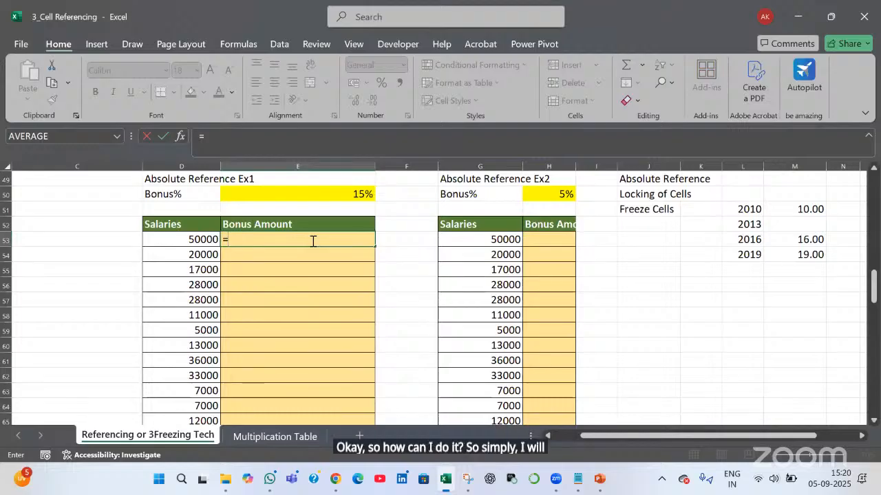
pyautogui.press('Left')
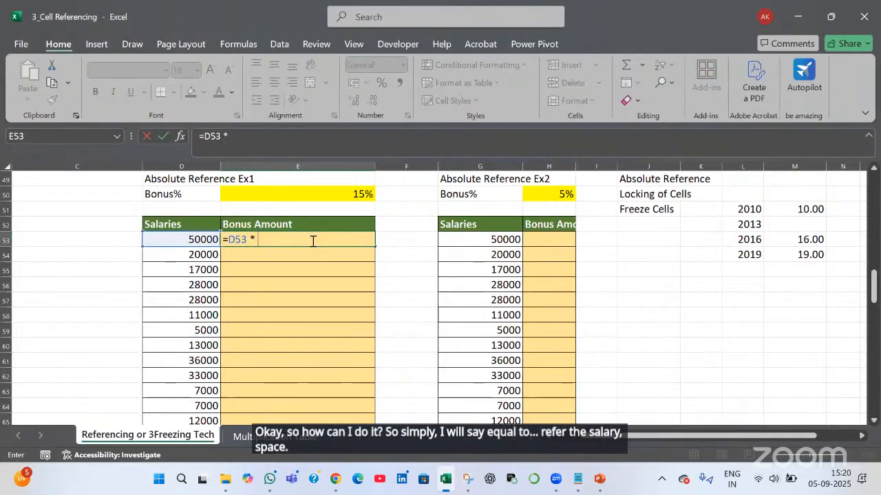
pyautogui.click(326, 193)
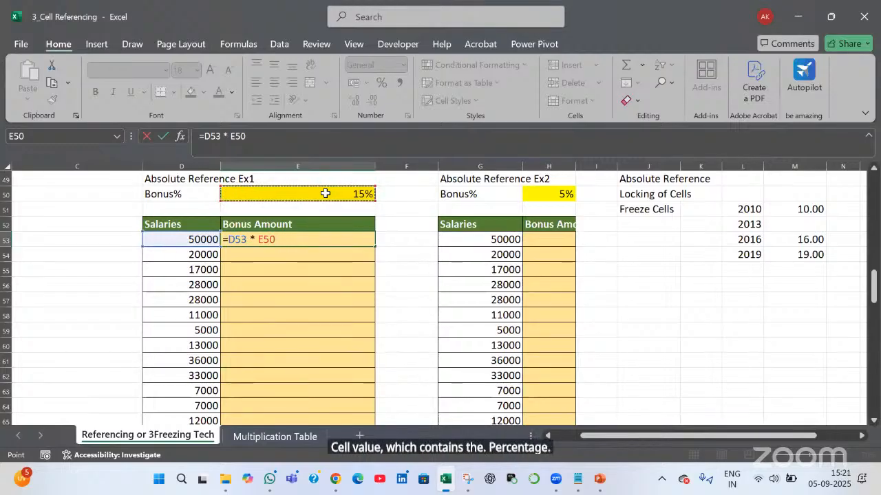
pyautogui.press('Return')
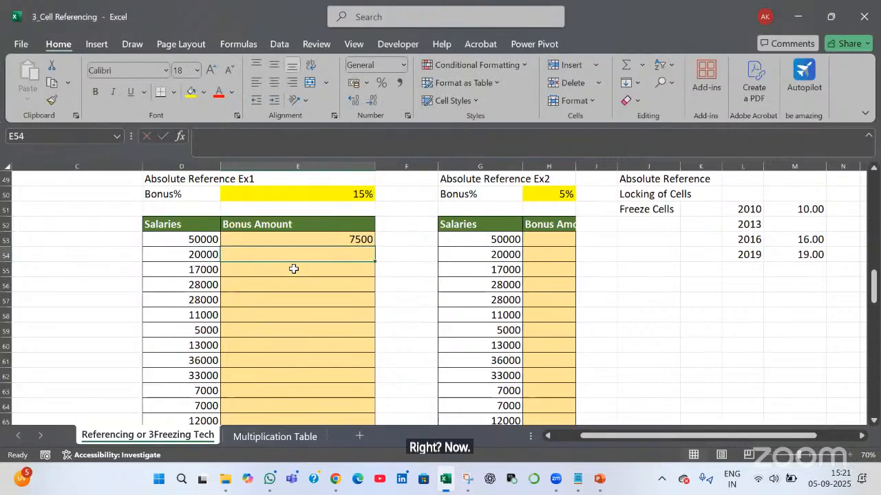
pyautogui.click(327, 239)
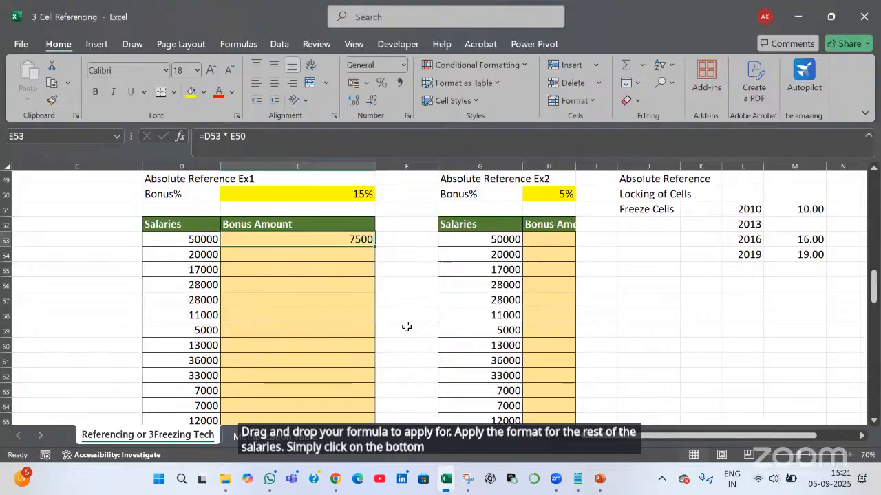
# Fill E53's bonus formula down and inspect E55's shifted =D55 * E52 reference
pyautogui.doubleClick(375, 246)
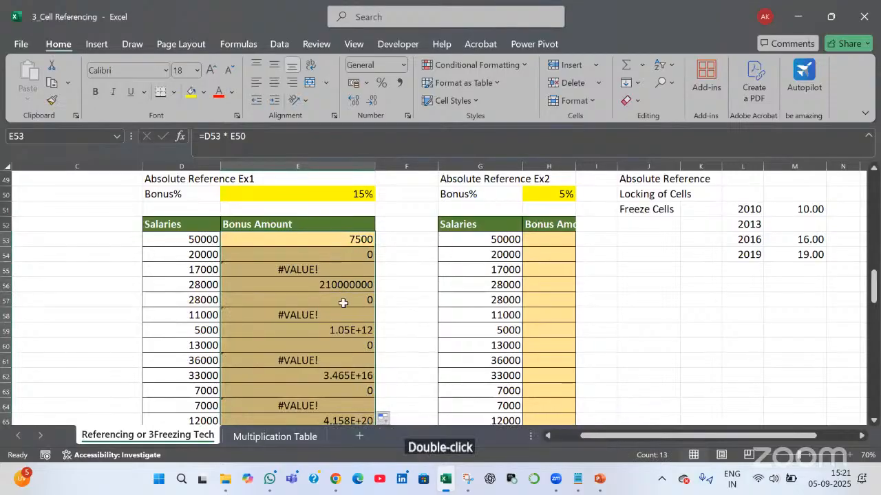
pyautogui.moveTo(348, 255); pyautogui.dragTo(353, 355)
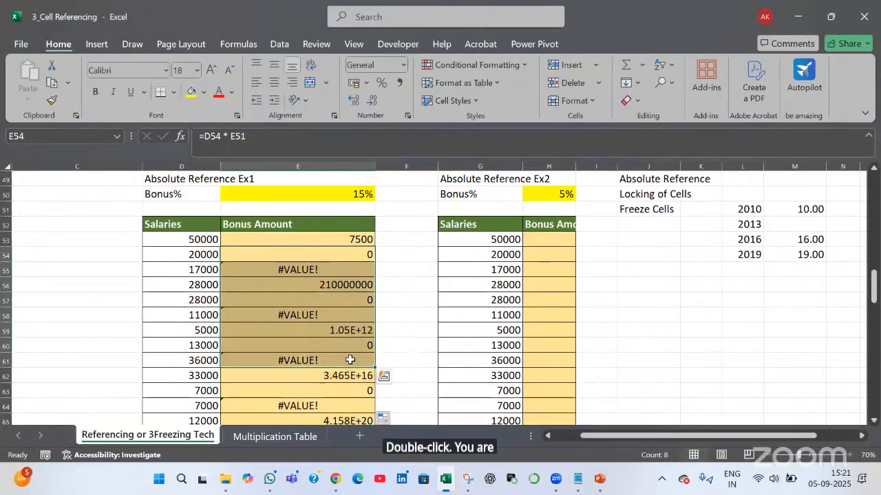
pyautogui.click(332, 272)
pyautogui.press('F2')
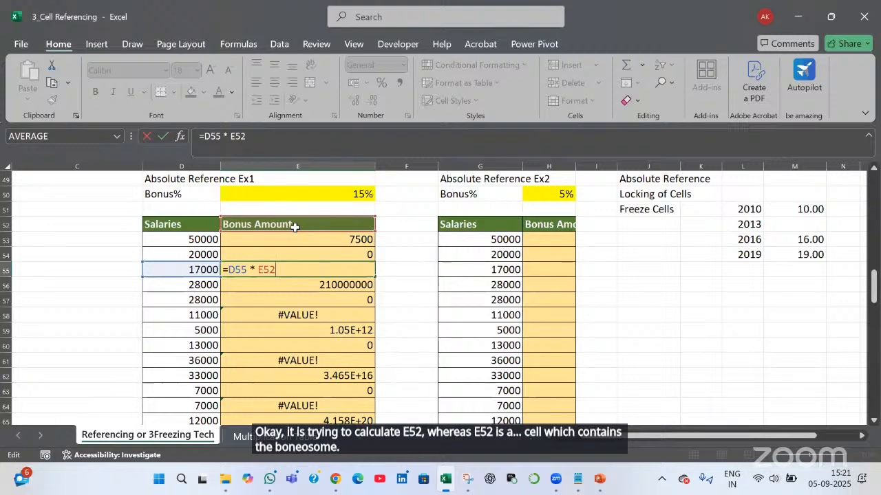
pyautogui.press('Escape')
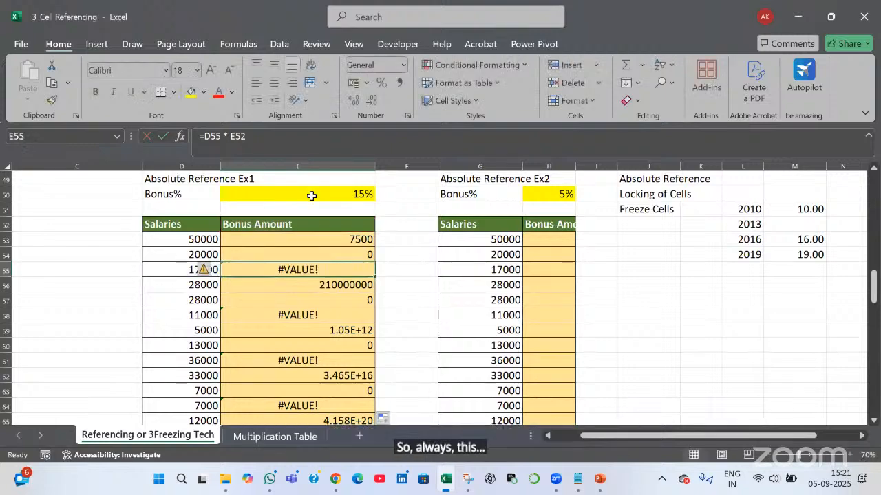
# Point out the 15% rate in E50 against the wrong results in E55:E64
pyautogui.click(311, 196)
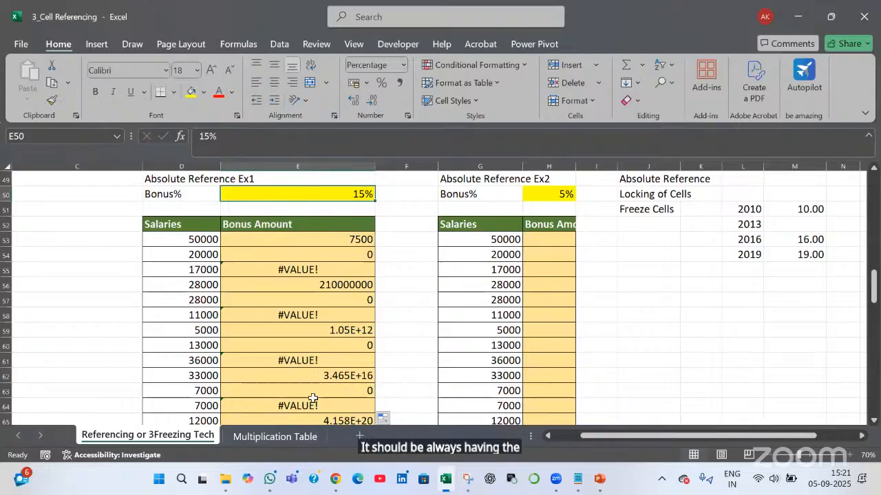
pyautogui.moveTo(315, 270); pyautogui.dragTo(315, 397)
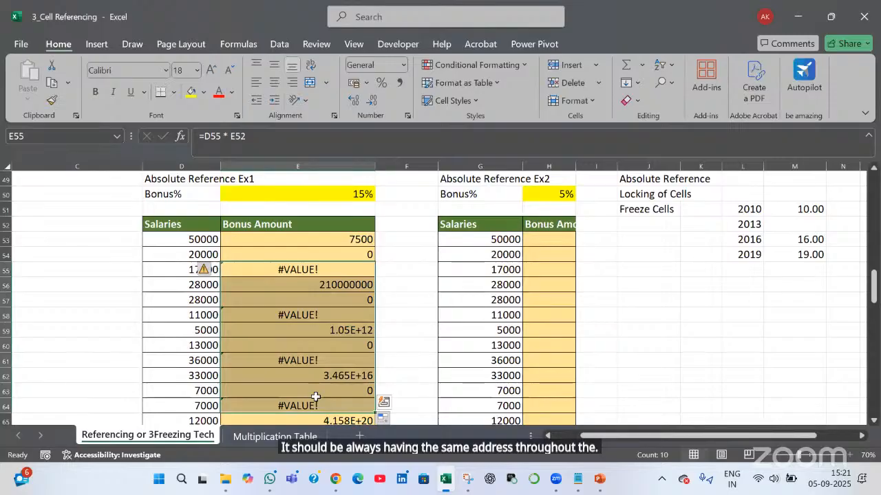
pyautogui.doubleClick(342, 239)
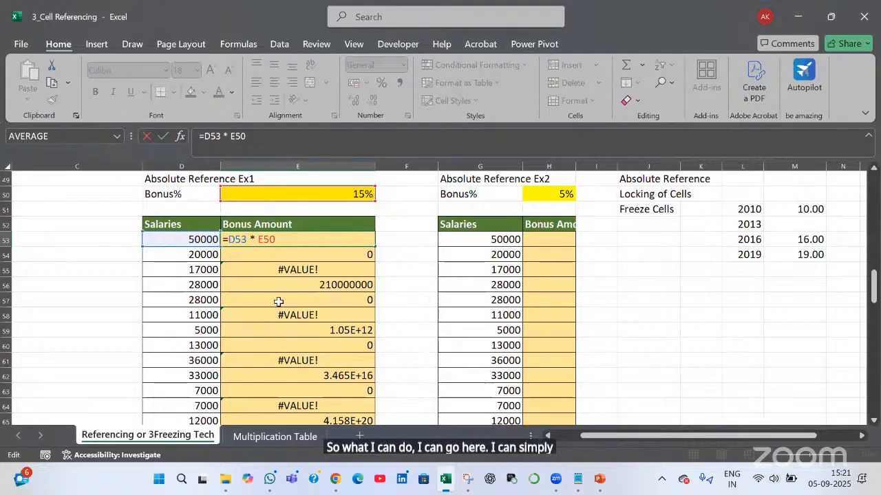
# Lock the rate reference so E53's formula becomes =D53 * $E$50
pyautogui.press('Left')
pyautogui.press('Left')
pyautogui.press('Left')
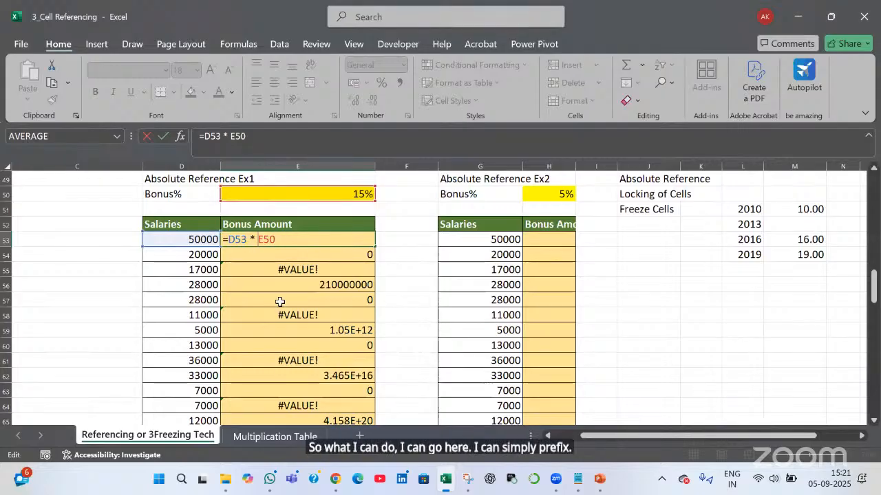
pyautogui.write('$')
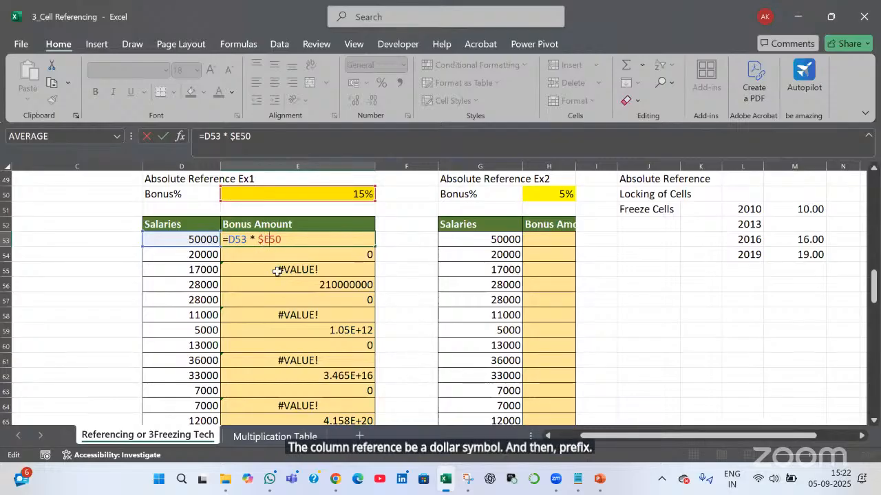
pyautogui.press('Right')
pyautogui.write('$')
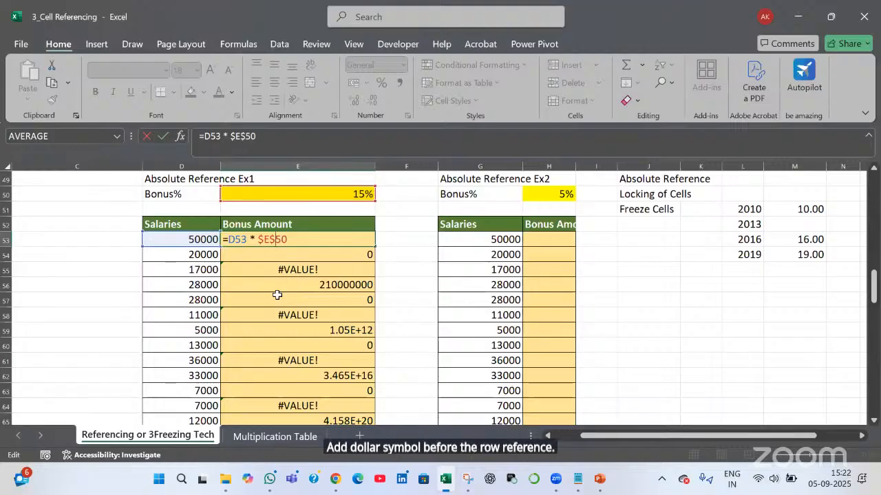
pyautogui.press('Return')
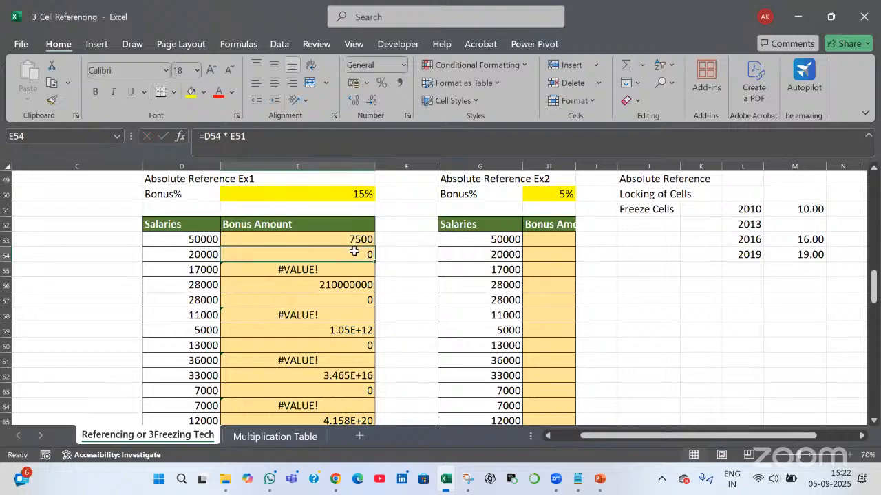
# Refill the Bonus Amount column from E53 (7500, 3000, 2550…) and recheck $E$50
pyautogui.click(367, 244)
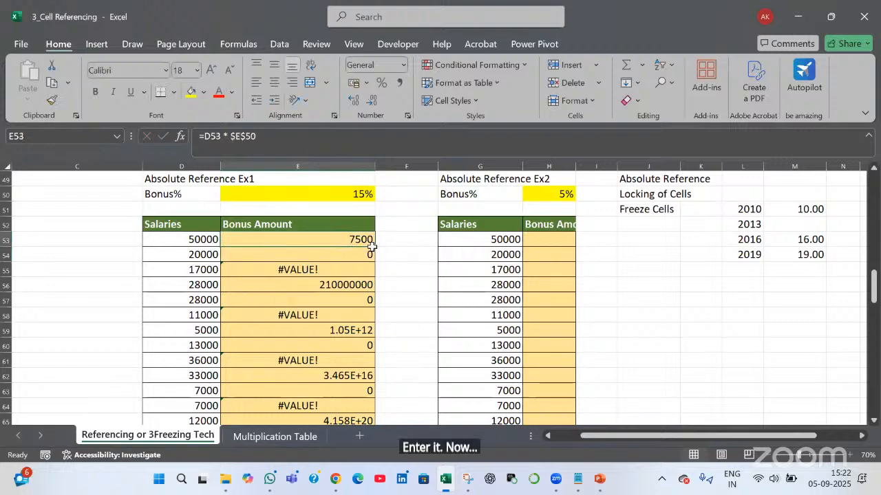
pyautogui.doubleClick(372, 246)
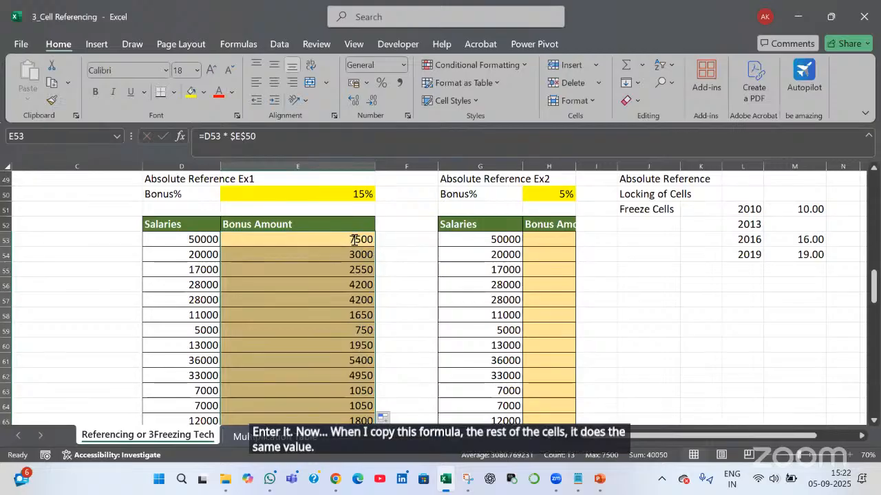
pyautogui.doubleClick(353, 239)
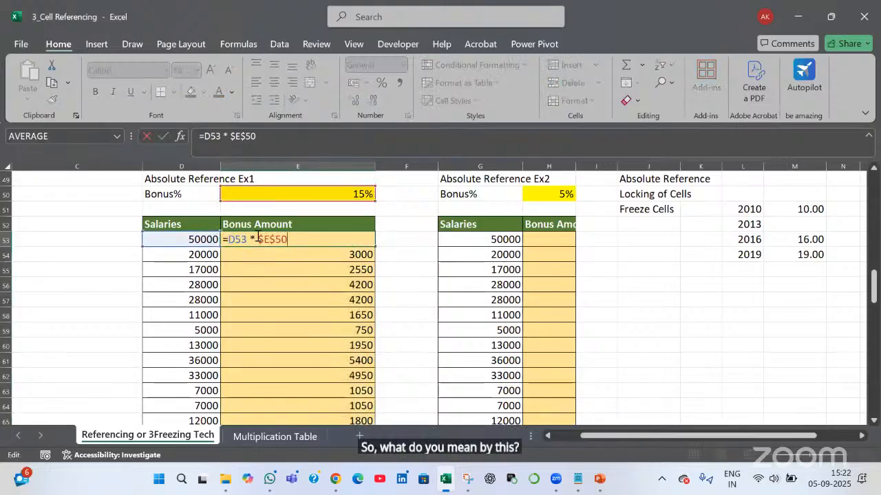
pyautogui.doubleClick(292, 239)
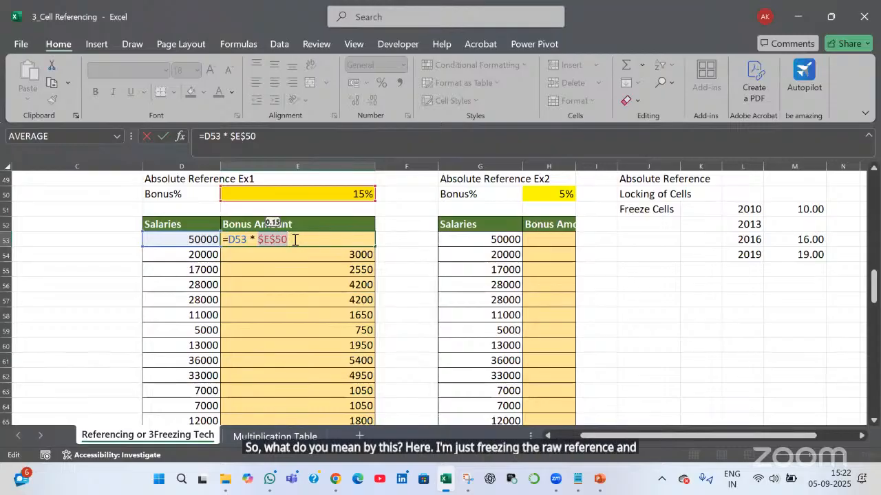
pyautogui.press('Return')
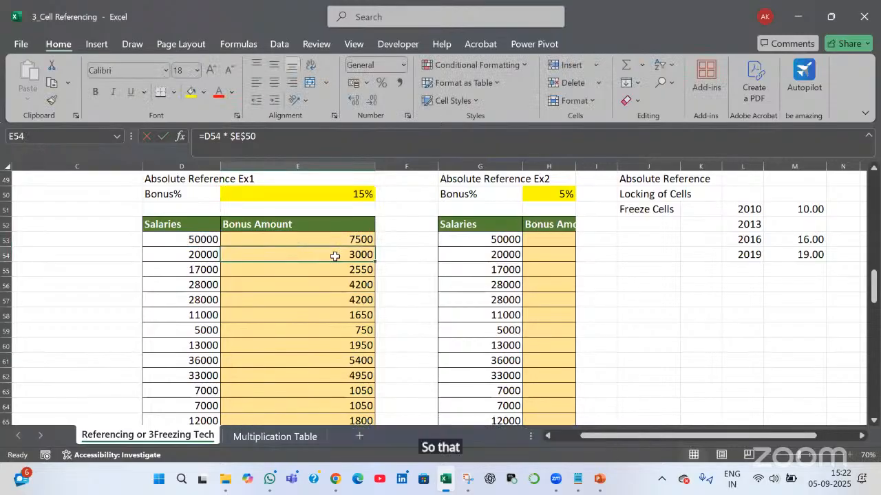
# Review E54's formula and its locked $E$50 reference
pyautogui.doubleClick(266, 255)
pyautogui.doubleClick(299, 253)
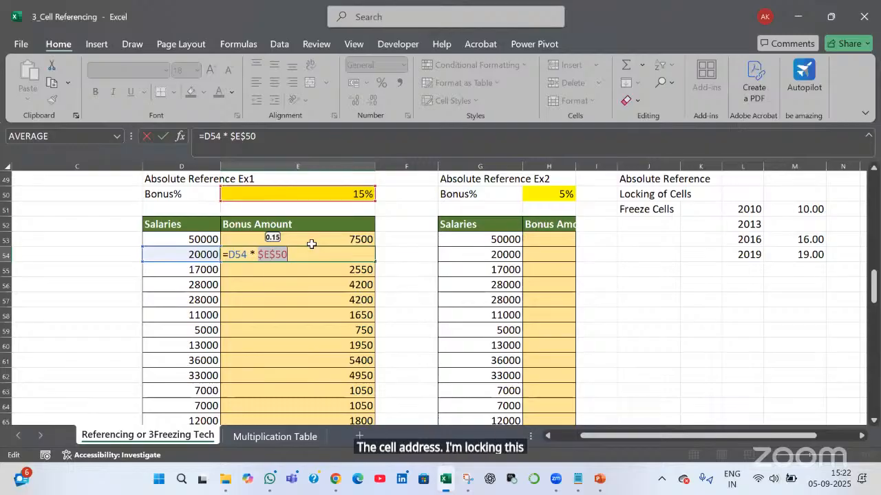
pyautogui.press('Return')
# Check E61's =D61 * $E$50 formula giving 5400, then widen column H to 22.91
pyautogui.click(293, 355)
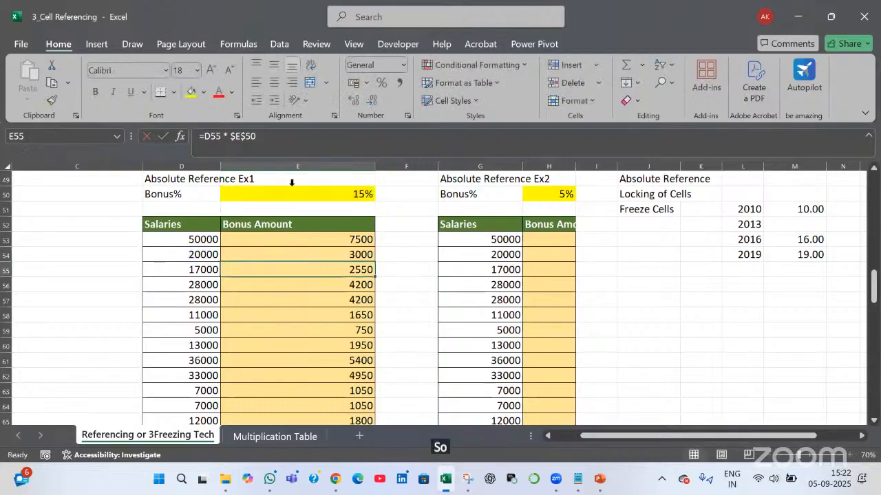
pyautogui.click(287, 146)
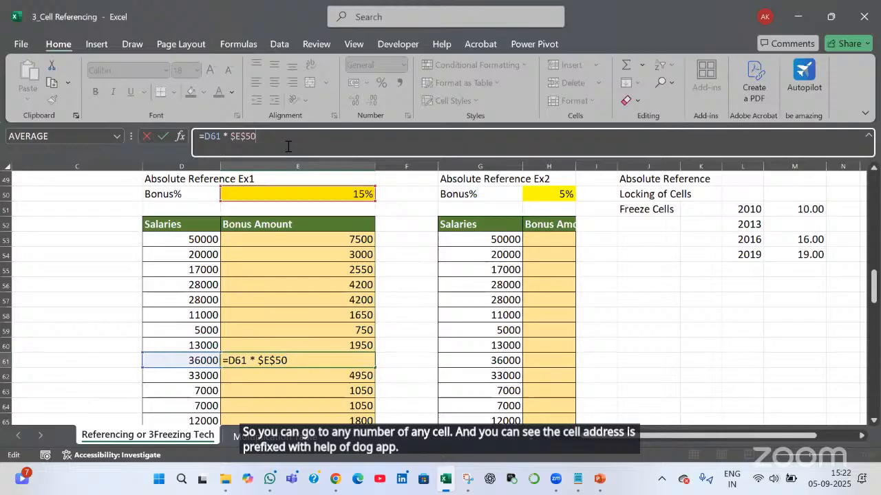
pyautogui.press('Tab')
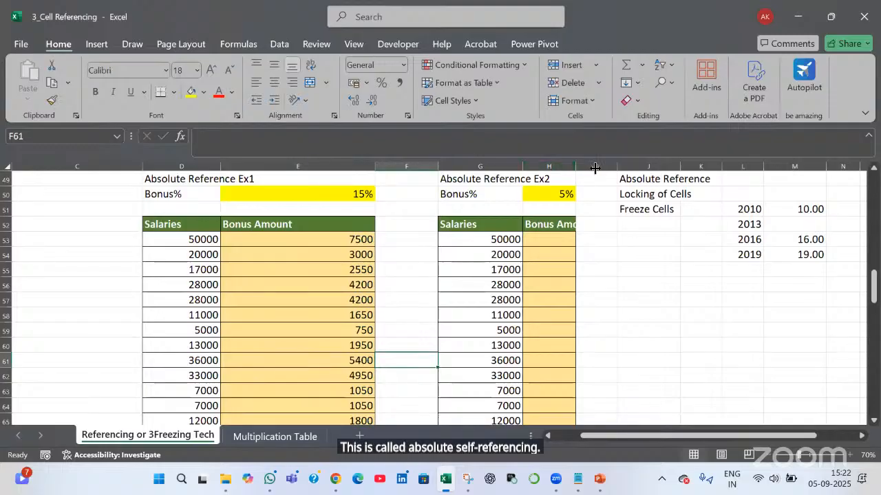
pyautogui.moveTo(595, 168)
pyautogui.mouseDown()
pyautogui.moveTo(582, 168)
pyautogui.moveTo(593, 168)
pyautogui.mouseUp()
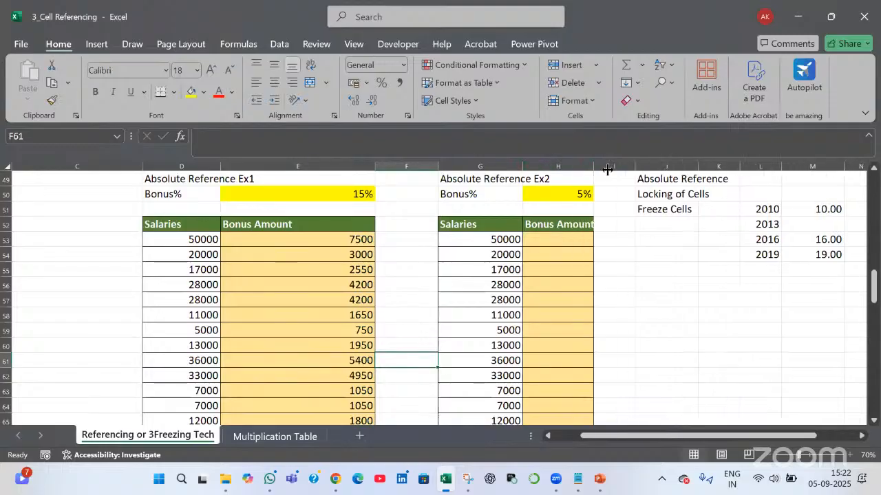
# Start H53's bonus formula multiplying the G53 salary by the 5% rate in H50
pyautogui.click(591, 243)
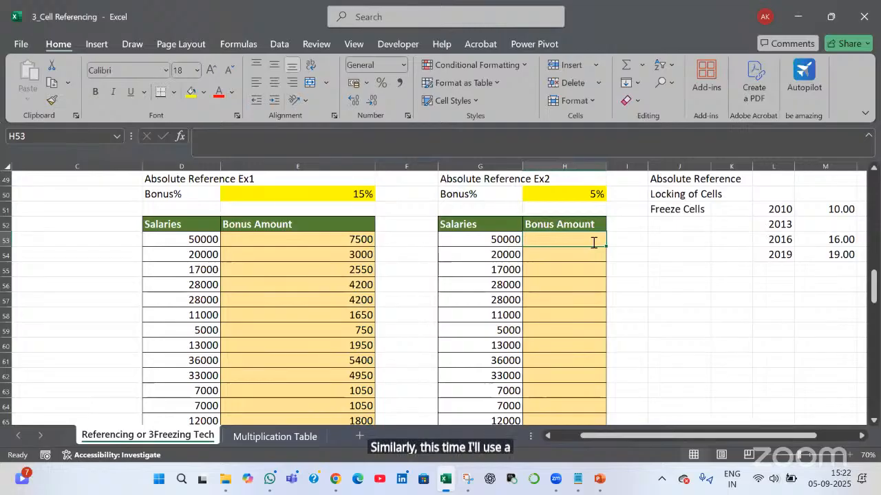
pyautogui.write('=')
pyautogui.press('Left')
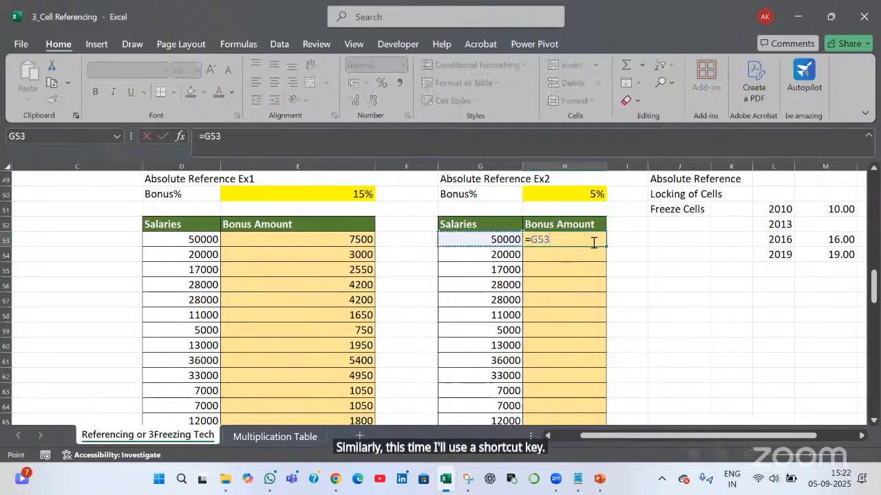
pyautogui.write('*')
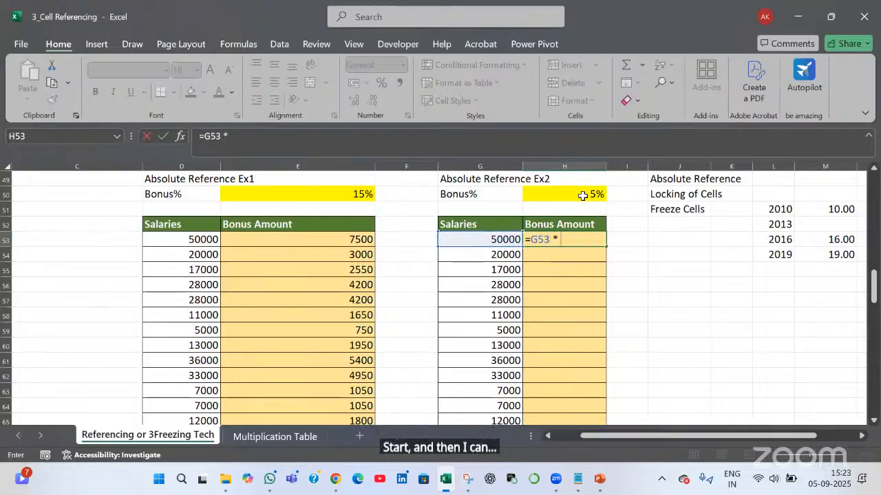
pyautogui.click(582, 195)
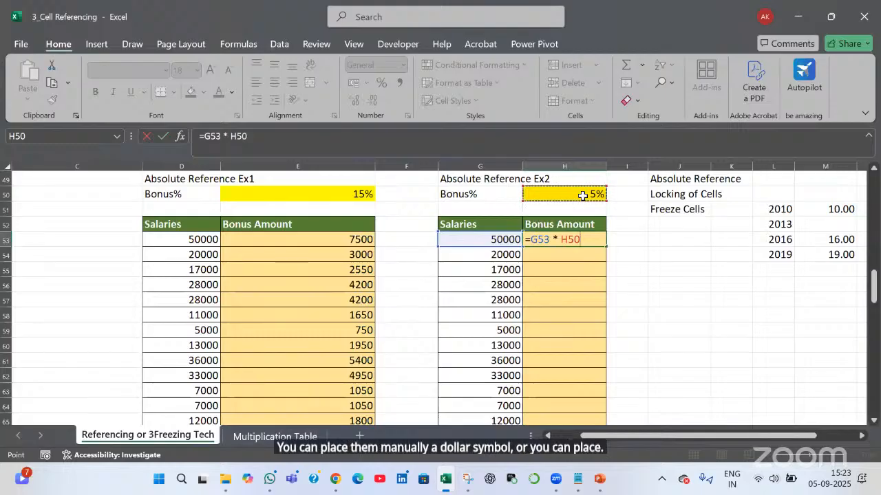
# Cycle H50 through its F4 lock types and commit =G53 * $H$50, giving 2500
pyautogui.press('F4')
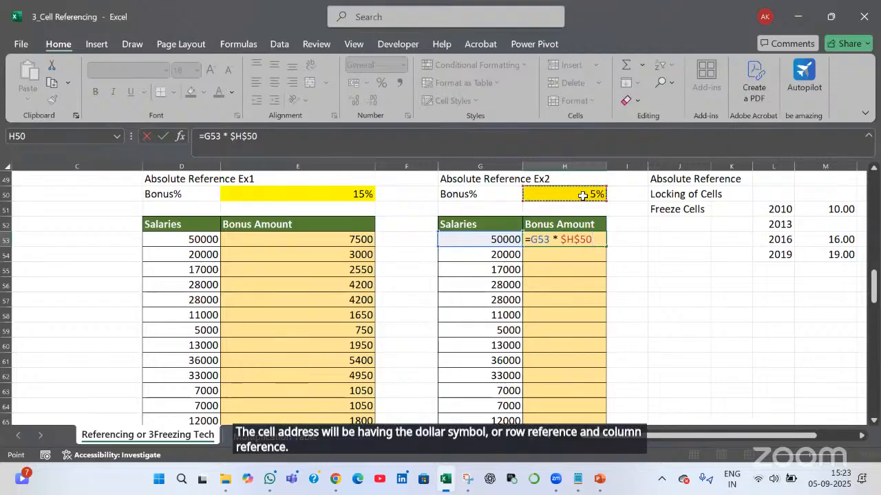
pyautogui.press('F4')
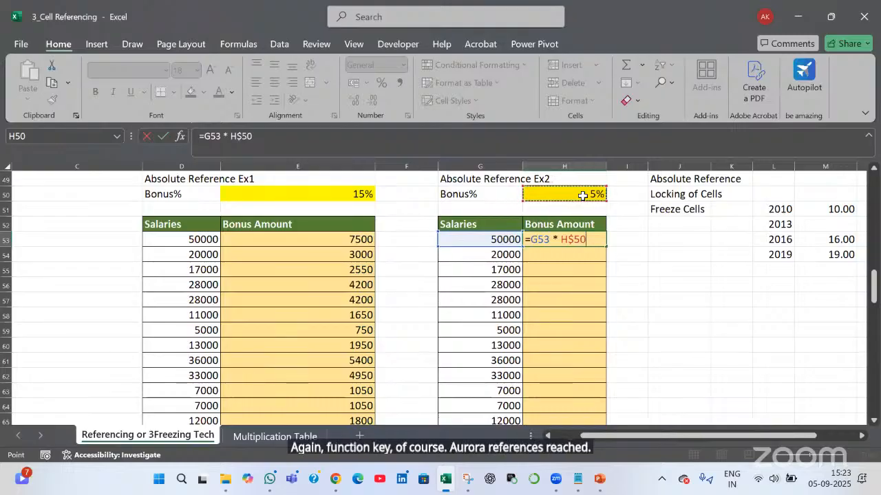
pyautogui.press('F4')
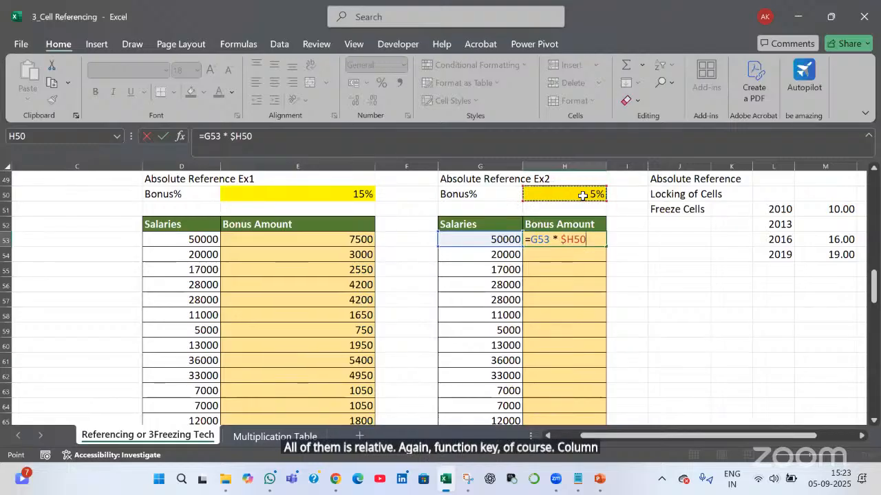
pyautogui.press('F4')
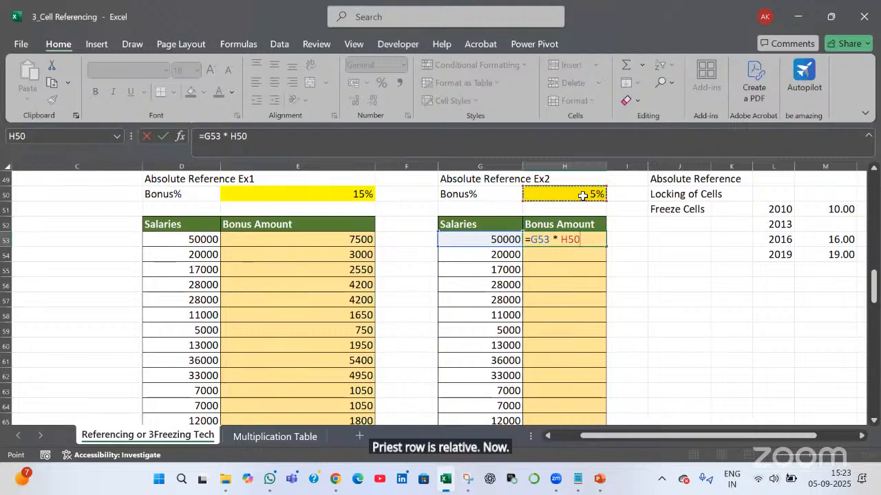
pyautogui.press('F4')
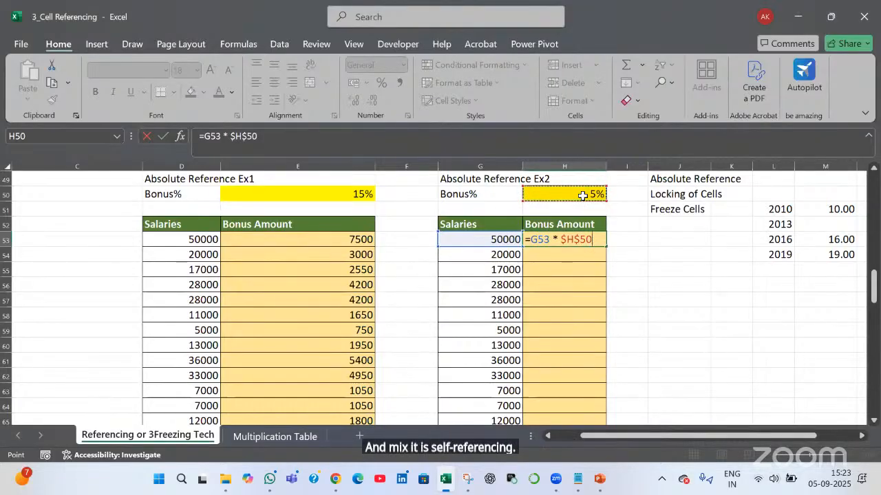
pyautogui.press('F4')
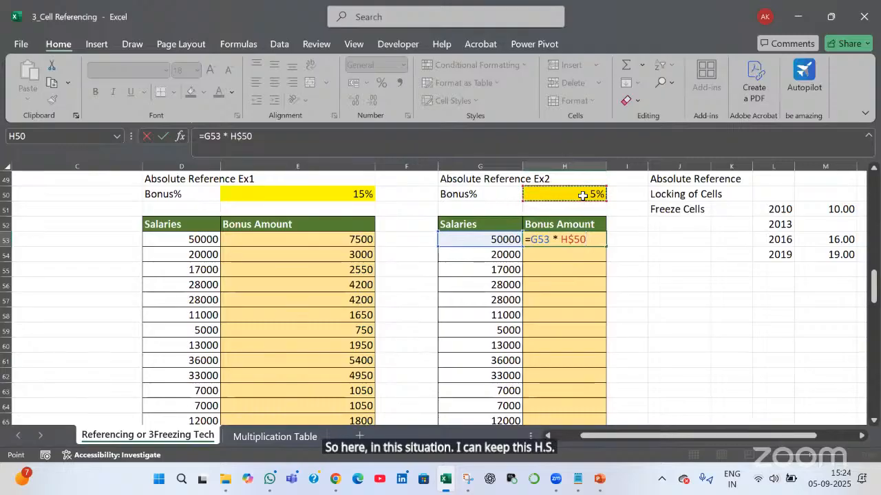
pyautogui.press('F4')
pyautogui.press('F4')
pyautogui.press('F4')
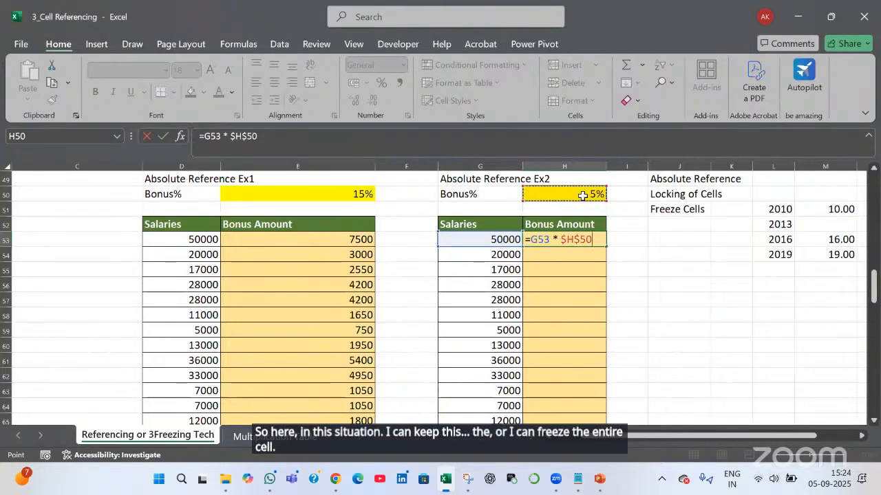
pyautogui.press('Return')
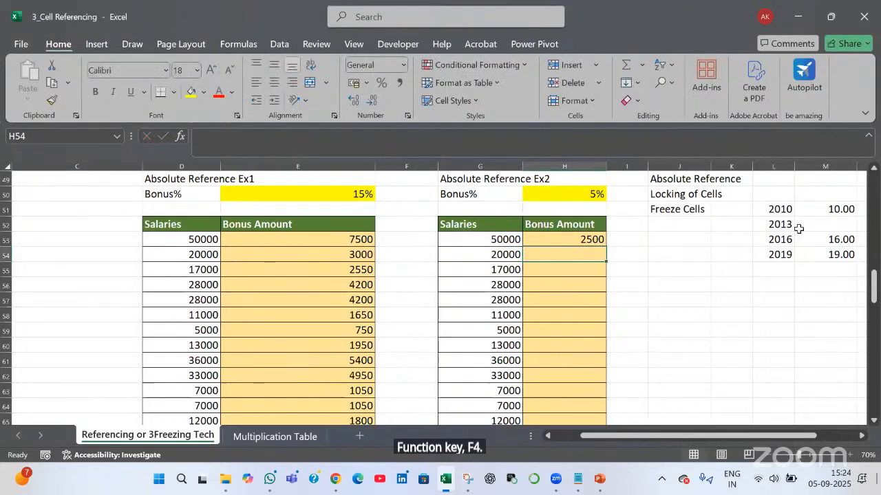
# Fill H53's 5% bonus down to row 65, note F4 in I52, and scroll to Mixed Reference Ex1
pyautogui.click(602, 245)
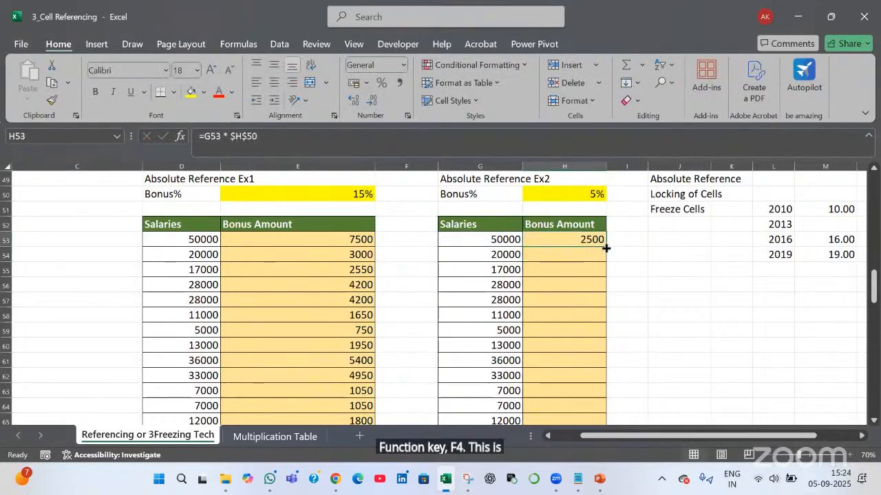
pyautogui.doubleClick(608, 248)
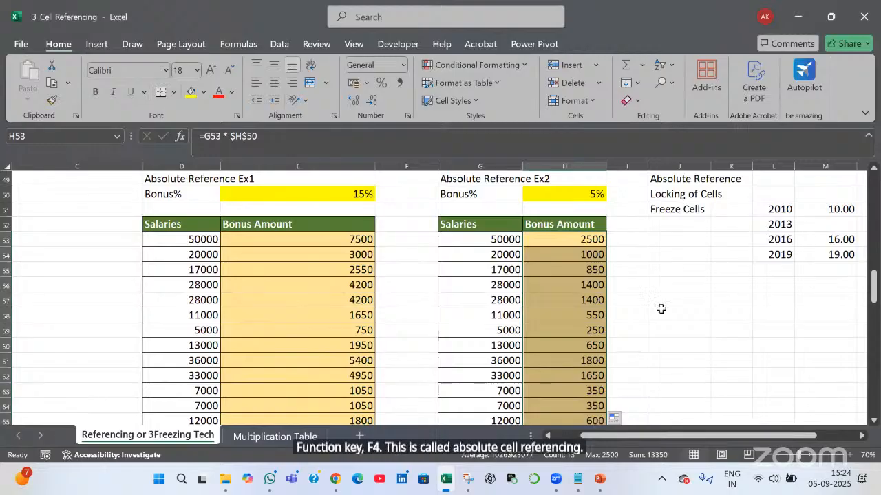
pyautogui.click(637, 227)
pyautogui.write('F')
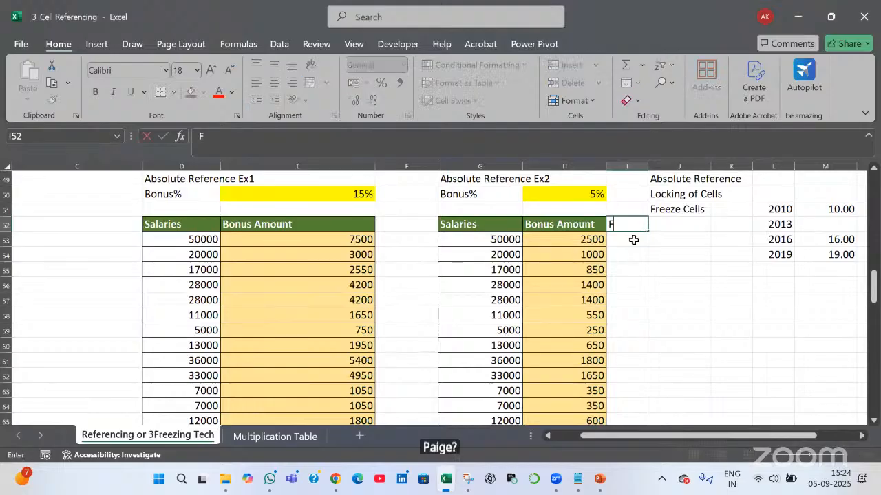
pyautogui.write('4')
pyautogui.press('Return')
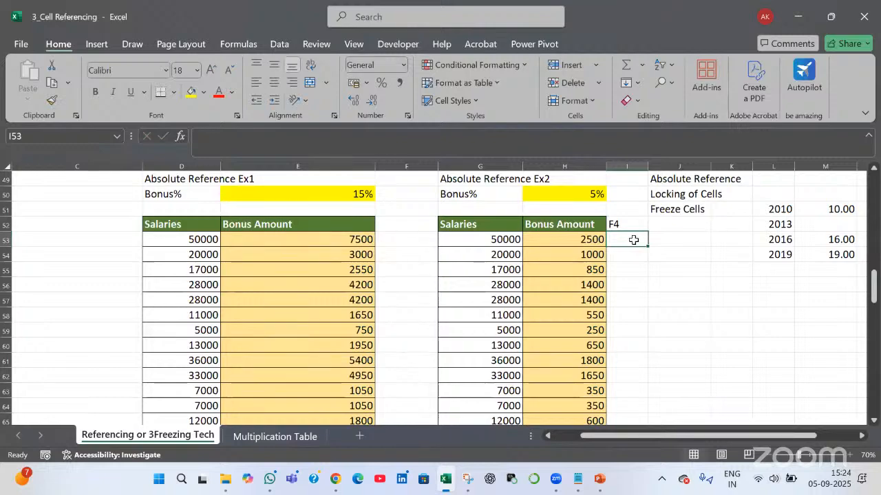
pyautogui.scroll(-4, 634, 239)
pyautogui.scroll(-2, 634, 239)
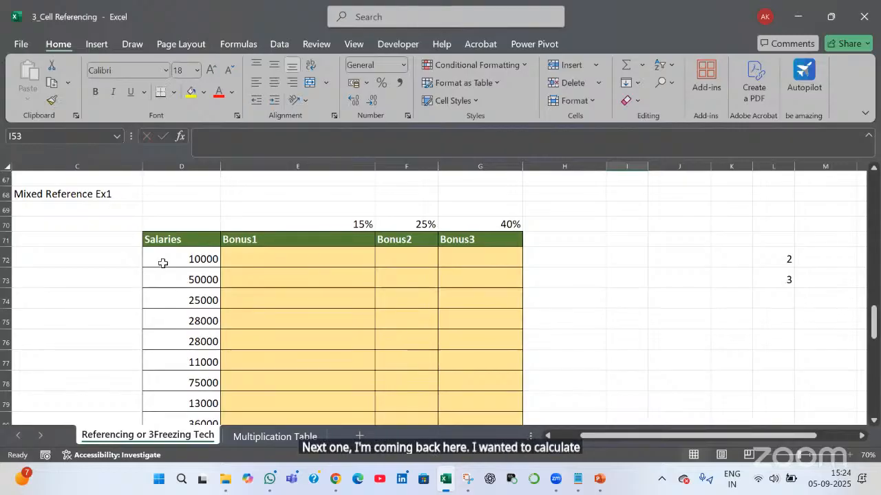
# Highlight the salary column and the 15% and 25% rates in the Mixed Reference table
pyautogui.moveTo(186, 258); pyautogui.dragTo(186, 403)
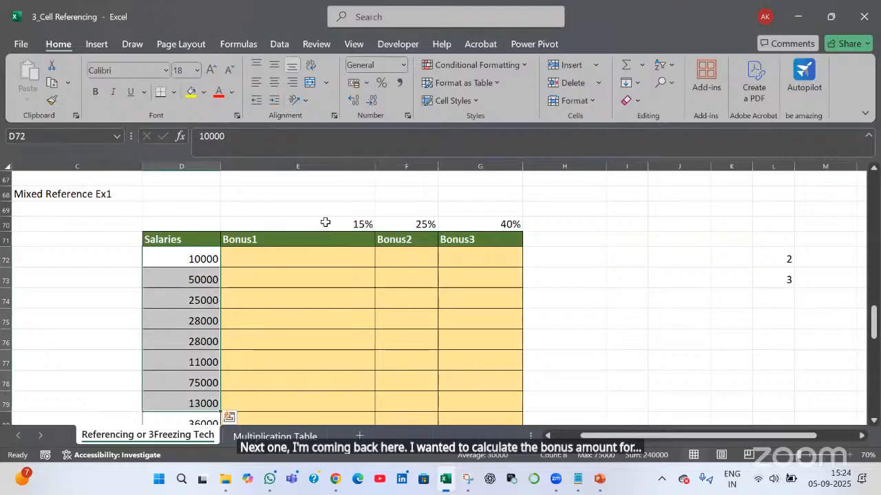
pyautogui.click(358, 222)
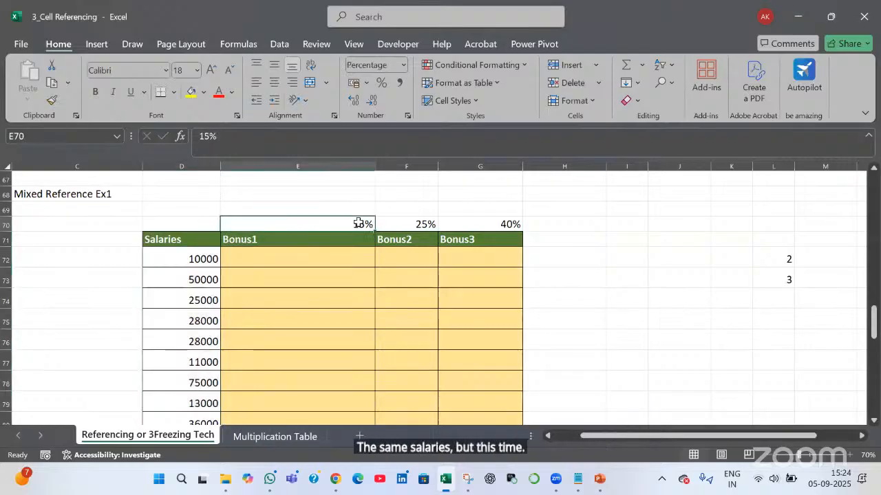
pyautogui.press('Right')
pyautogui.press('Right')
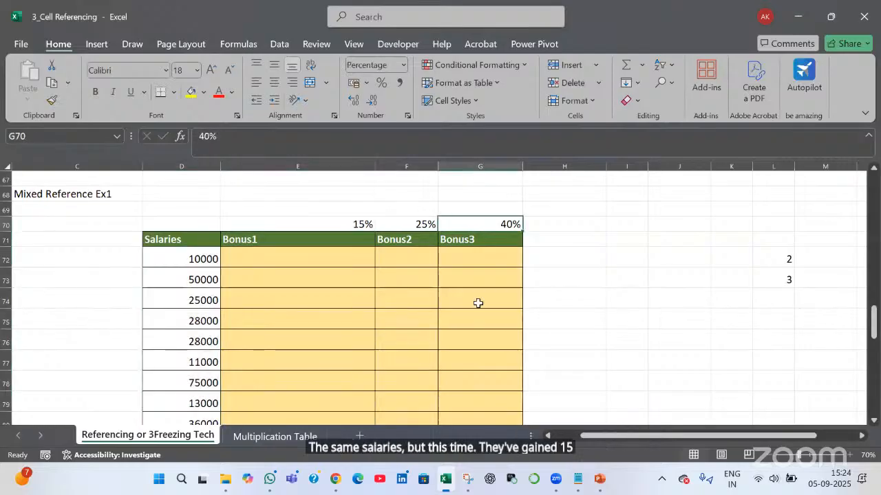
# Enter =D72*$E$70 in E72 to get the 1500 Bonus1 value
pyautogui.click(284, 257)
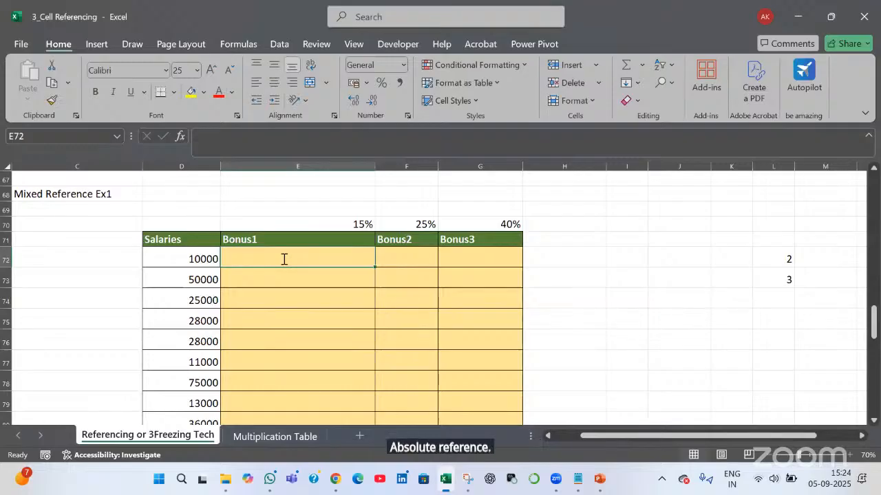
pyautogui.write('=')
pyautogui.press('Left')
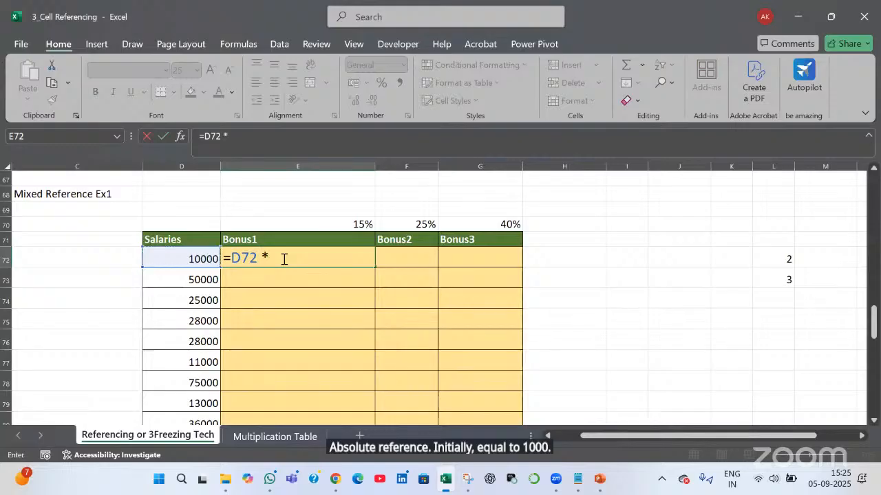
pyautogui.write('*')
pyautogui.press('Up')
pyautogui.press('Up')
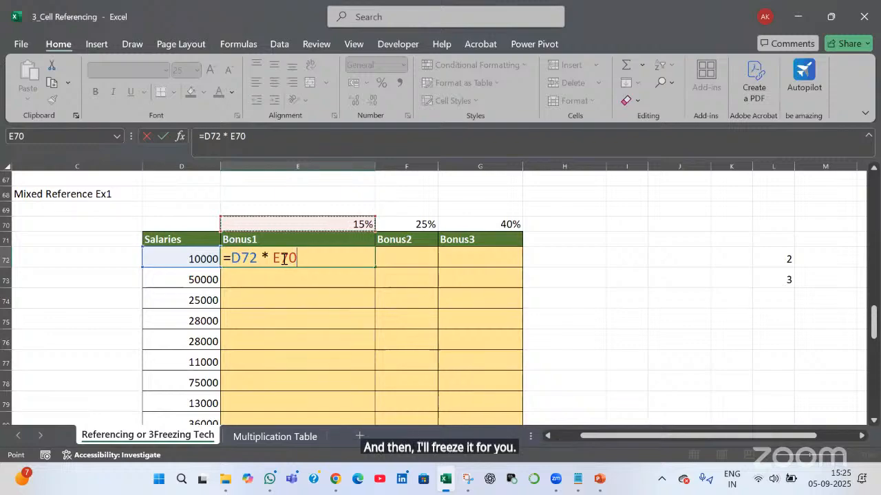
pyautogui.press('F4')
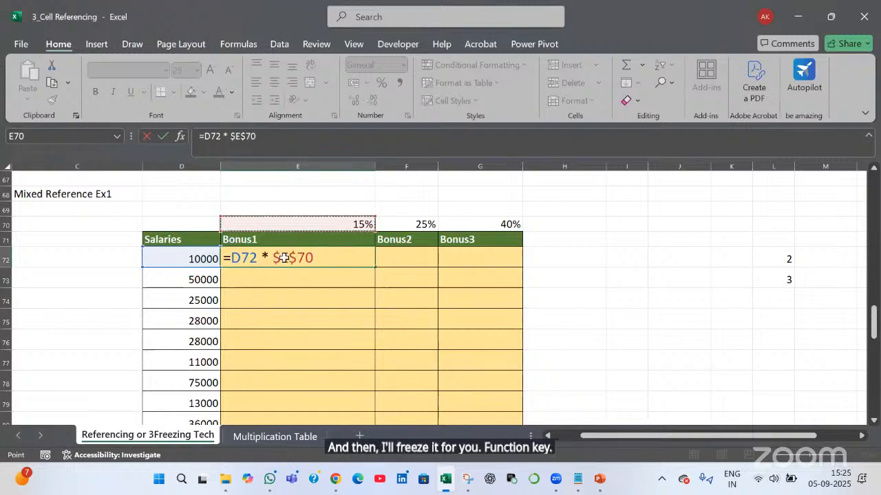
pyautogui.press('Return')
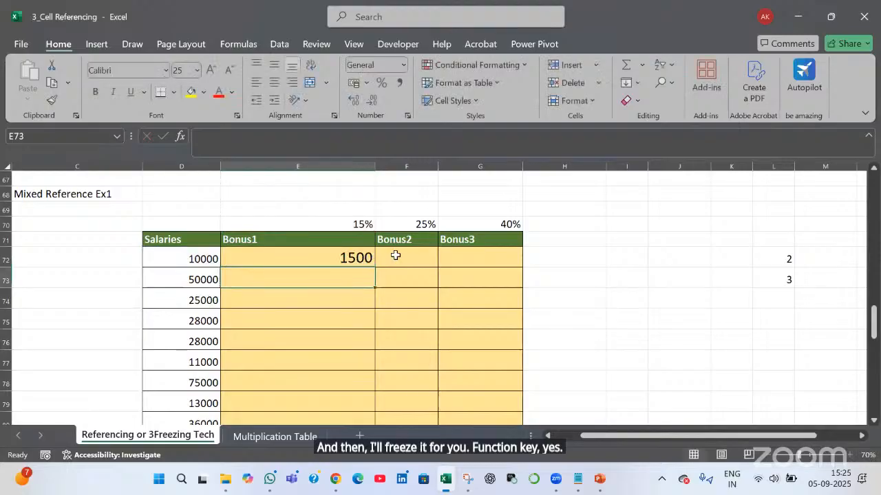
pyautogui.click(395, 255)
# Enter =D72*$F$70 in F72 for a 2500 Bonus2 value
pyautogui.write('=')
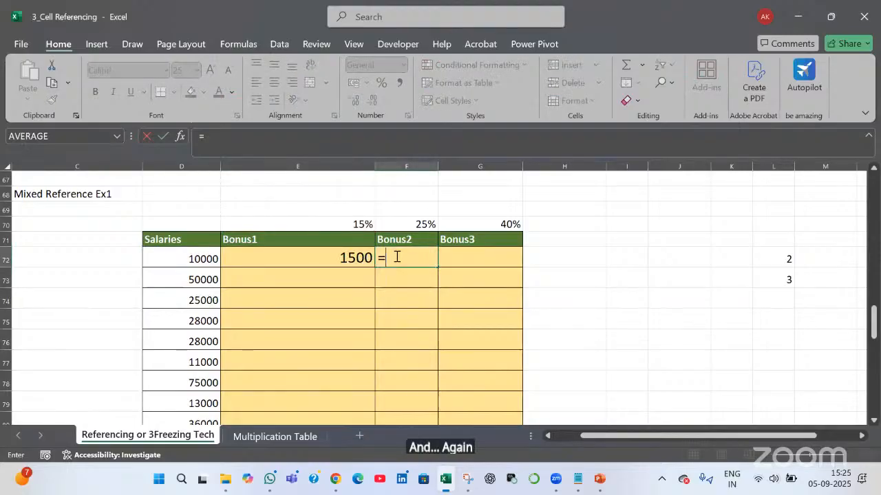
pyautogui.press('Left')
pyautogui.press('Left')
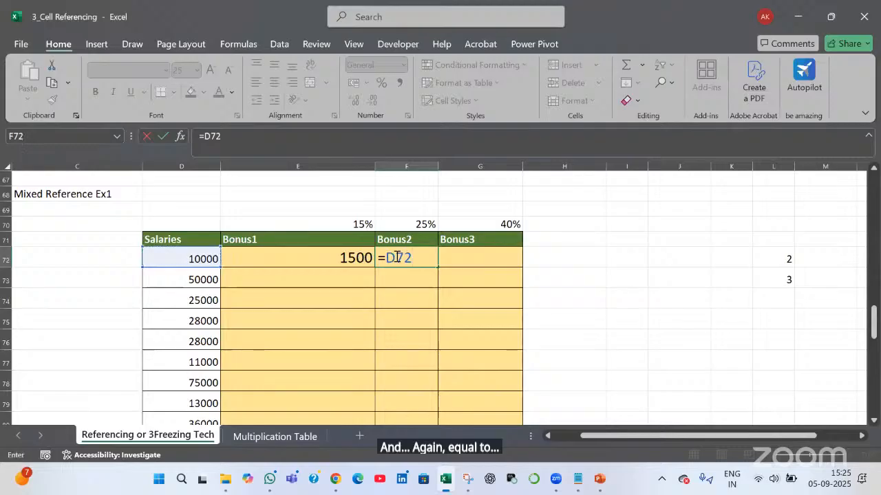
pyautogui.write('*')
pyautogui.press('Up')
pyautogui.press('Up')
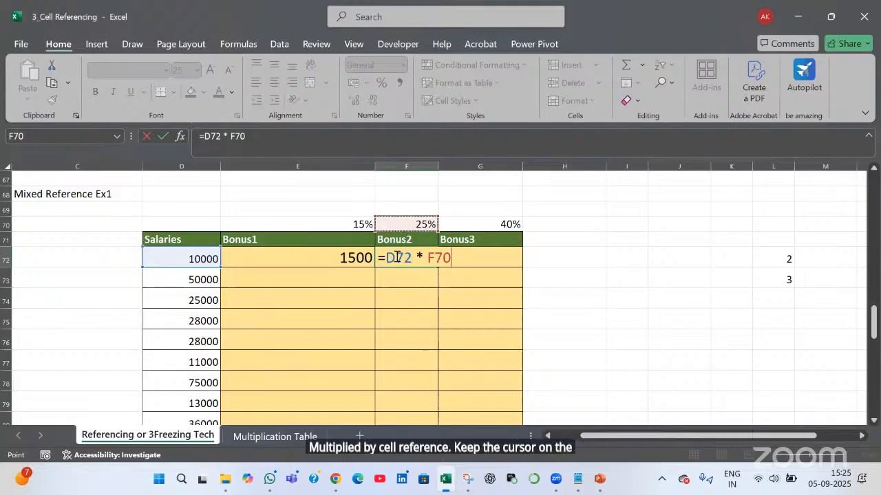
pyautogui.press('F4')
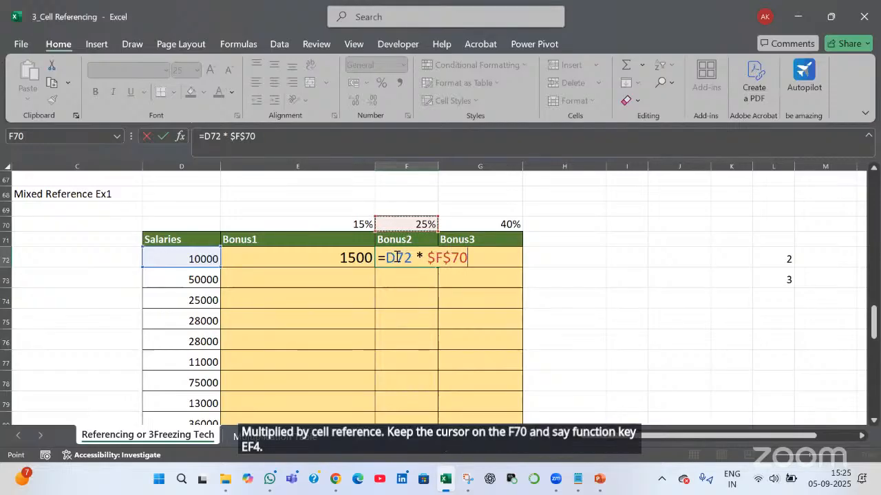
pyautogui.press('Return')
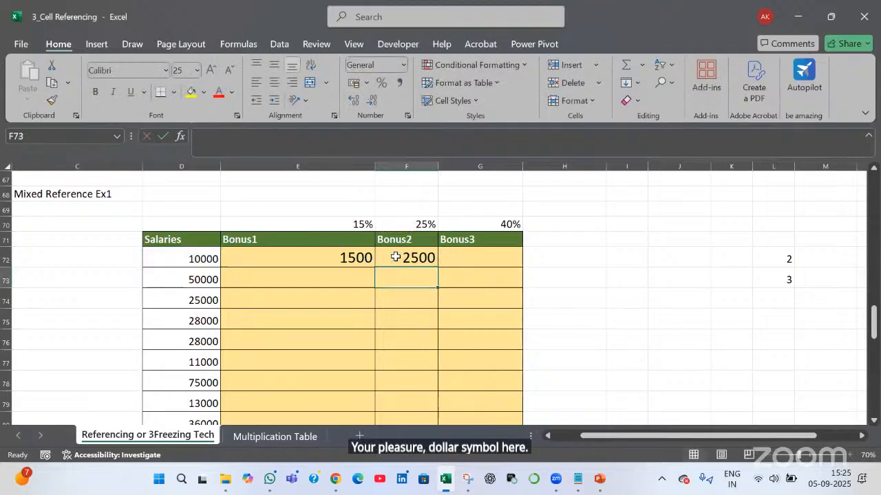
# Enter =D72*$G$70 in G72 for a 4000 Bonus3 value, then select E72:G72
pyautogui.click(466, 254)
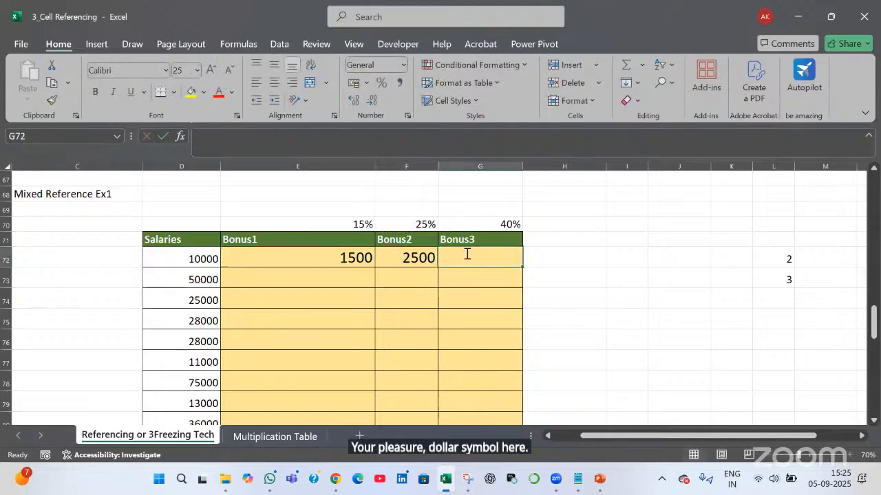
pyautogui.write('=')
pyautogui.press('Left')
pyautogui.press('Left')
pyautogui.press('Left')
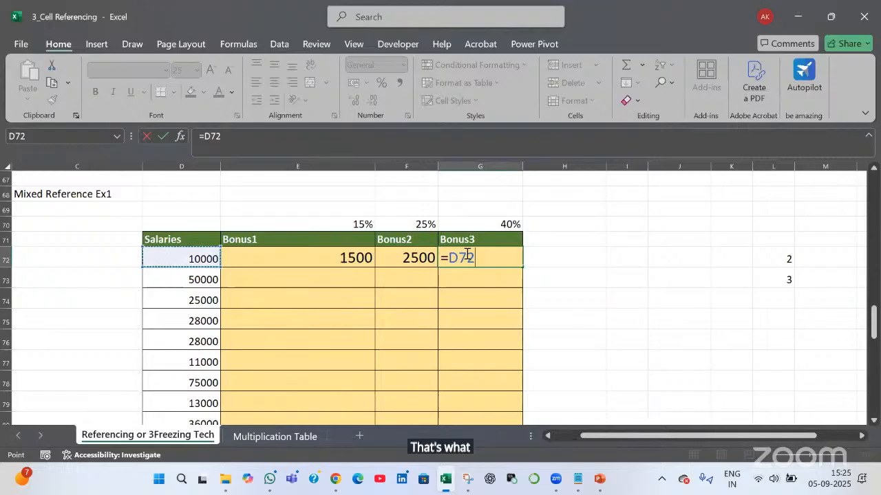
pyautogui.write('*')
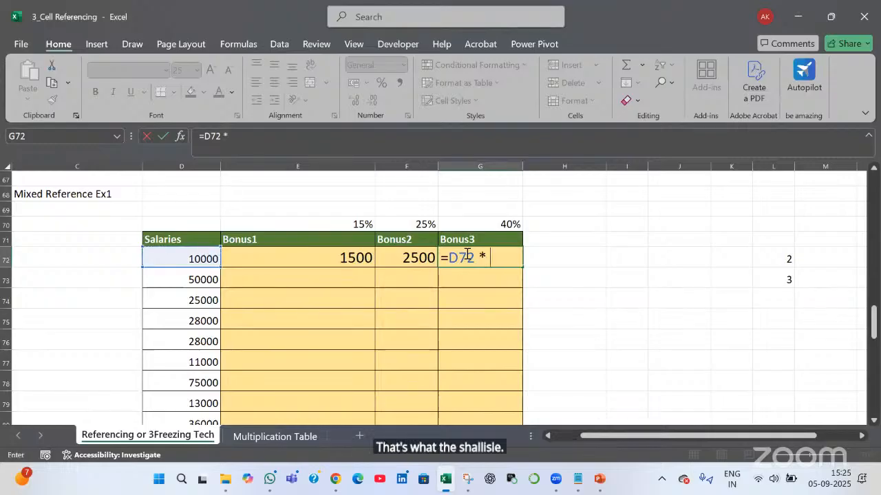
pyautogui.press('Up')
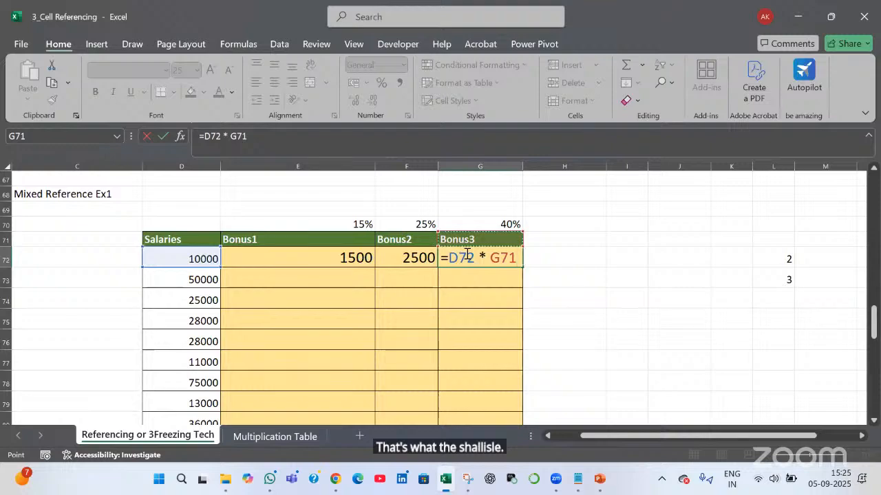
pyautogui.press('Up')
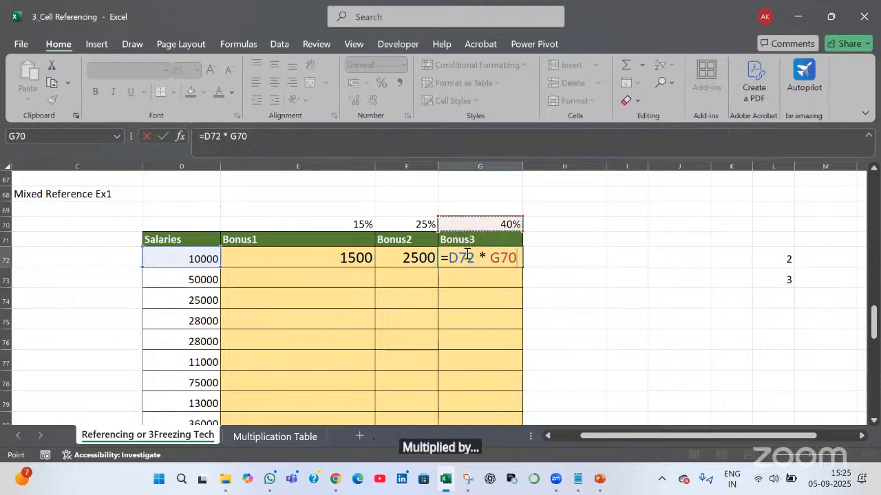
pyautogui.press('F4')
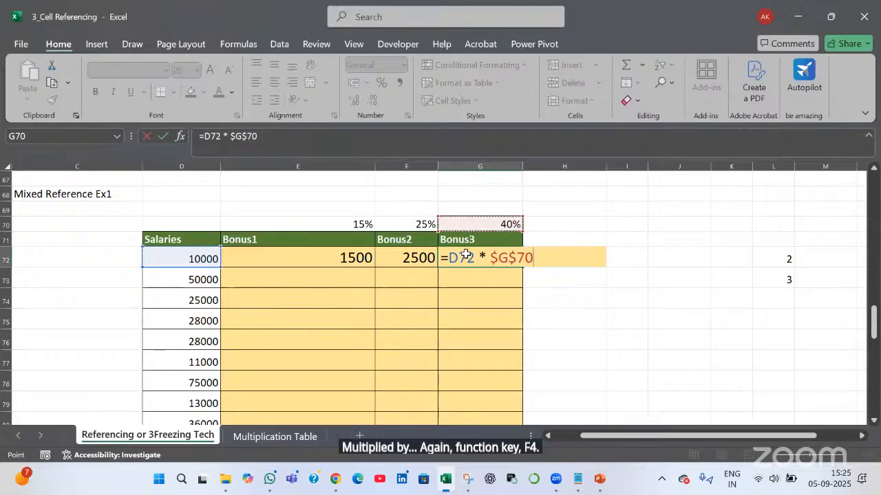
pyautogui.press('Return')
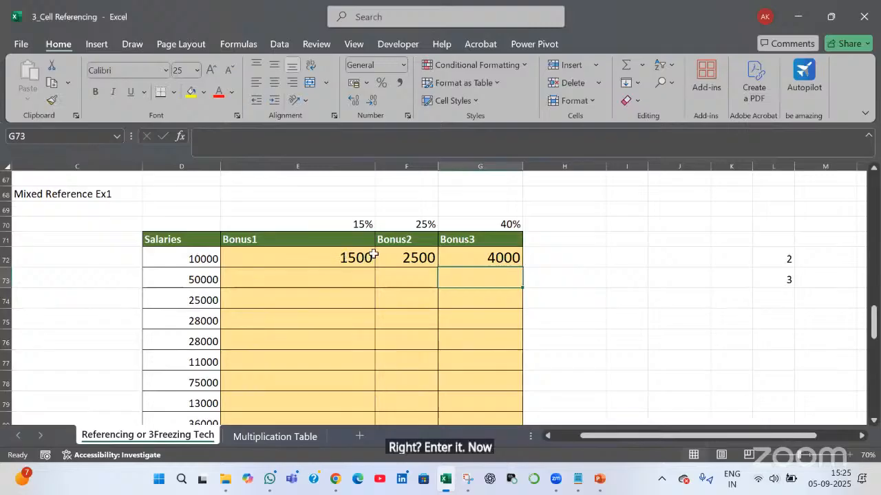
pyautogui.moveTo(372, 258); pyautogui.dragTo(523, 266)
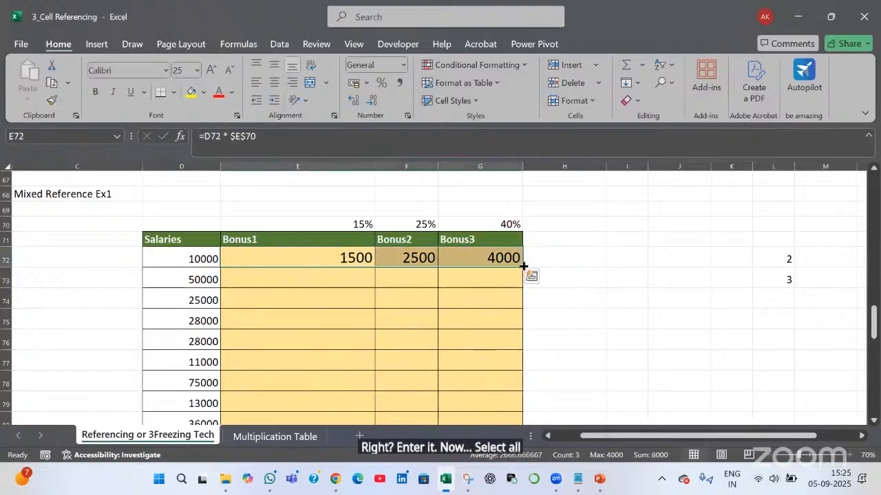
# Copy the E72:G72 bonus formulas down the table and inspect the resulting formulas
pyautogui.doubleClick(523, 266)
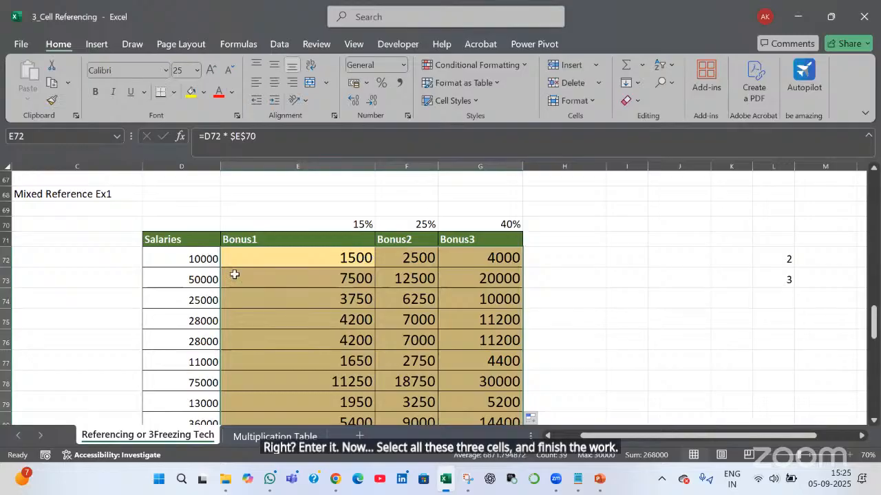
pyautogui.click(389, 256)
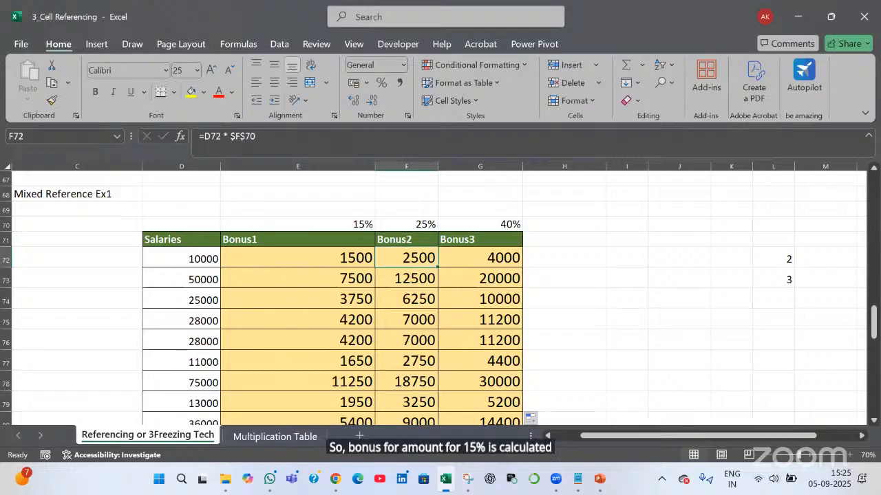
pyautogui.click(490, 257)
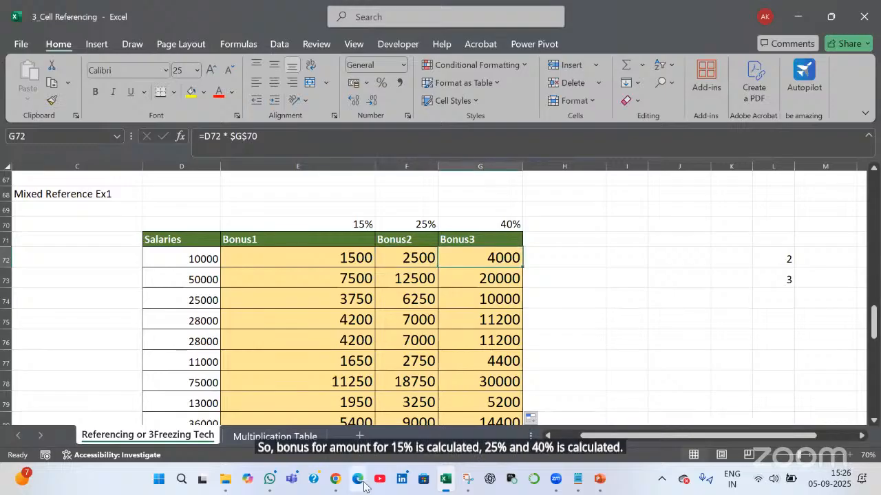
pyautogui.click(310, 257)
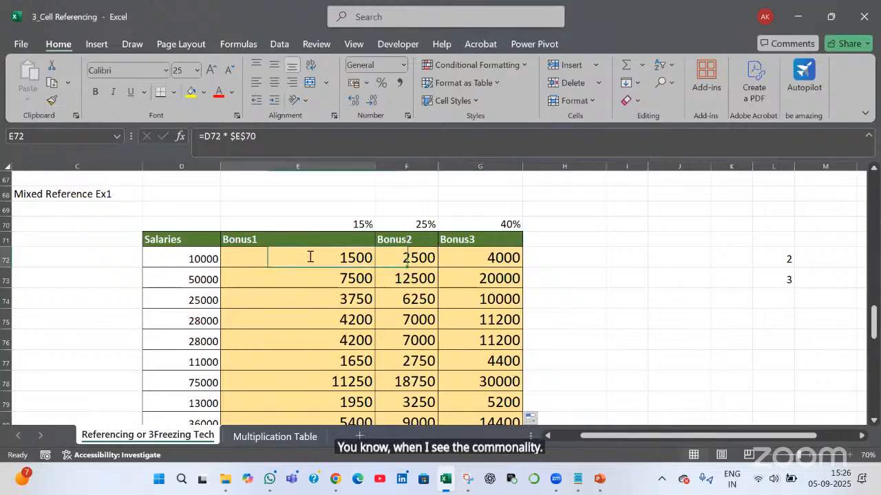
pyautogui.doubleClick(310, 257)
pyautogui.press('Tab')
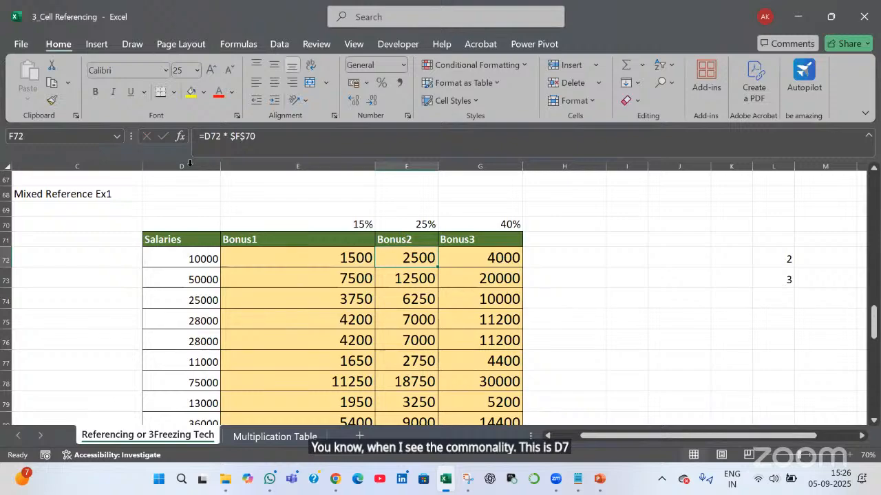
pyautogui.click(190, 162)
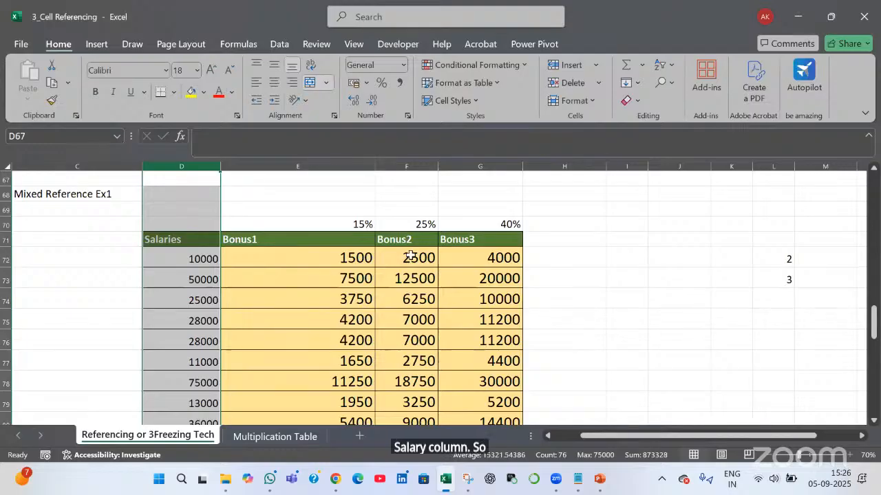
pyautogui.click(285, 256)
# Clear the Bonus2 and Bonus3 columns from row 72 to the bottom of the table
pyautogui.click(412, 256)
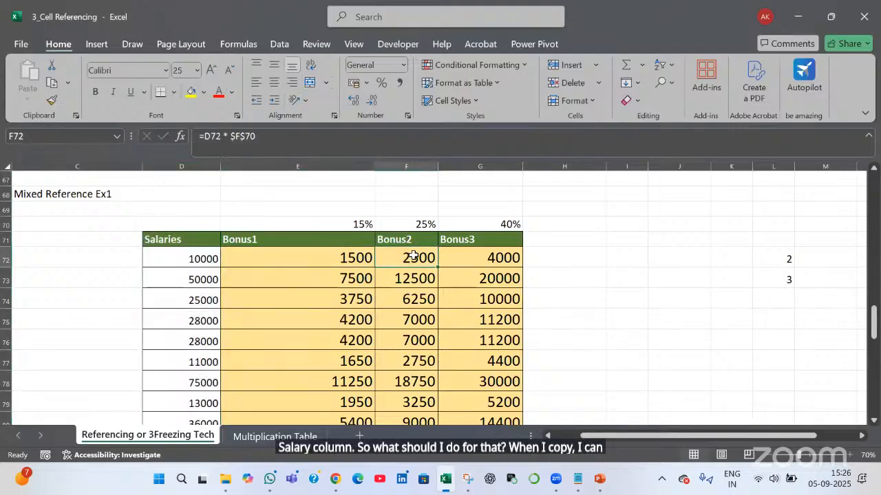
pyautogui.hotkey('ctrl', 'shift', 'Right')
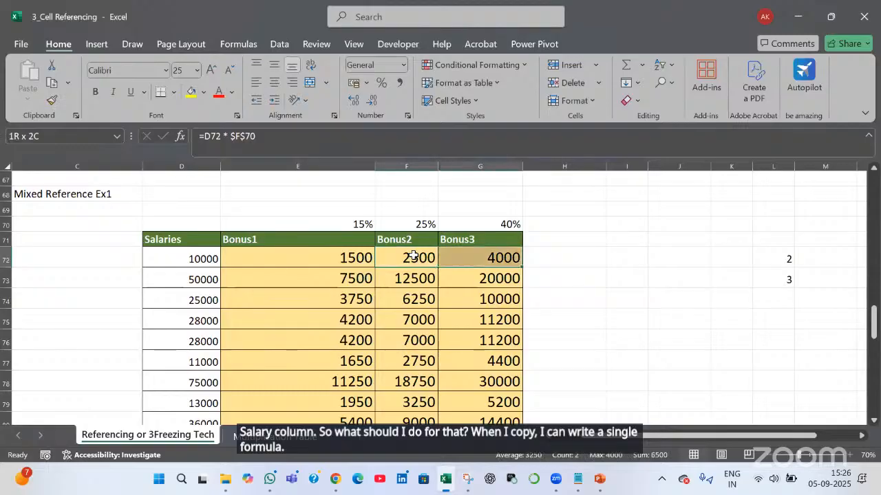
pyautogui.hotkey('ctrl', 'shift', 'Down')
pyautogui.press('Delete')
pyautogui.scroll(3, 320, 324)
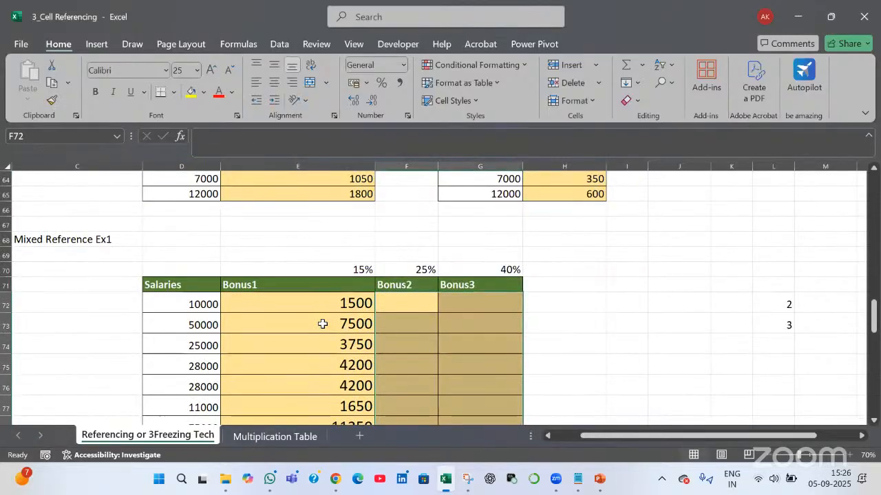
# Clear the Bonus1 values below E72 down to the bottom of the column
pyautogui.click(322, 324)
pyautogui.hotkey('ctrl', 'shift', 'Down')
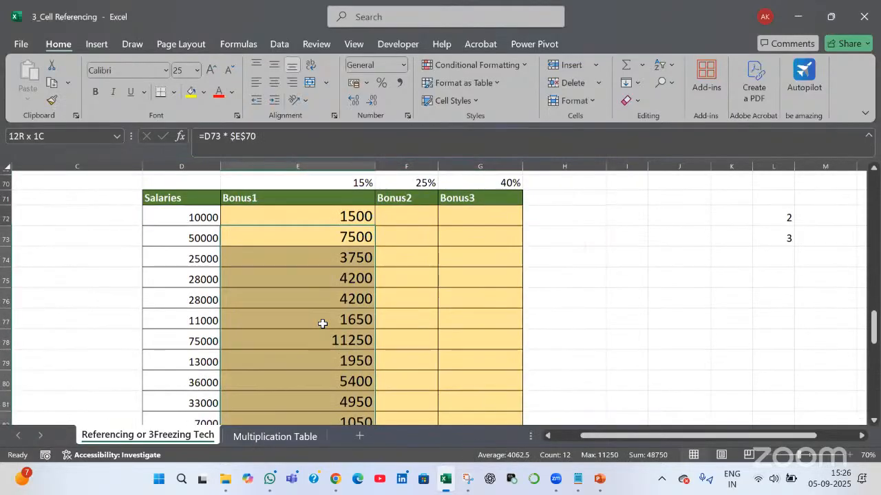
pyautogui.press('Delete')
pyautogui.scroll(3, 239, 304)
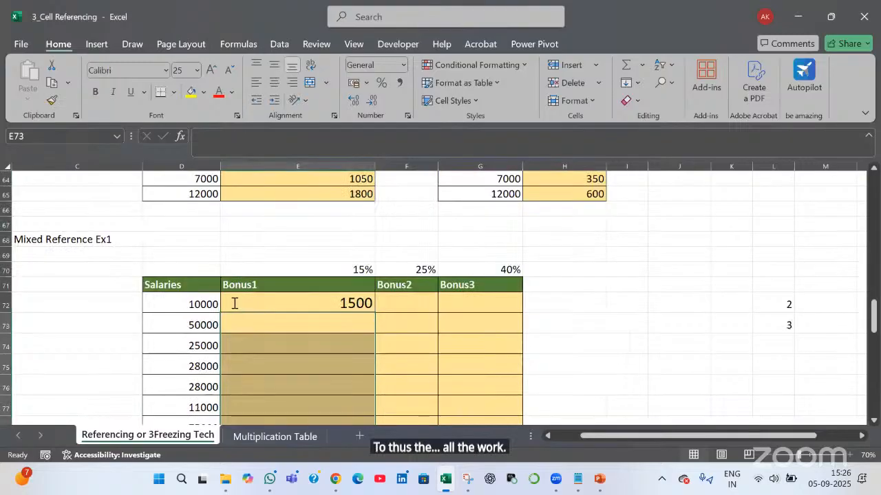
# Edit E72's formula toward the mixed-reference form =$D72 * E$70
pyautogui.doubleClick(235, 303)
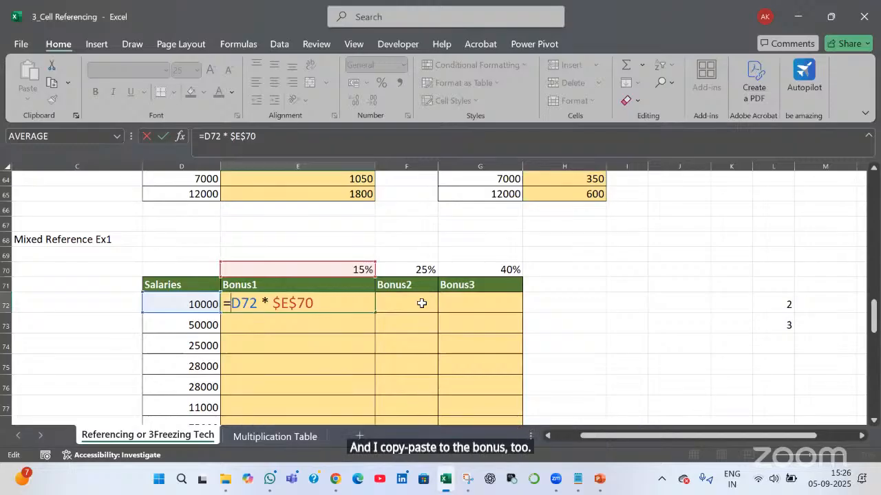
pyautogui.write('$')
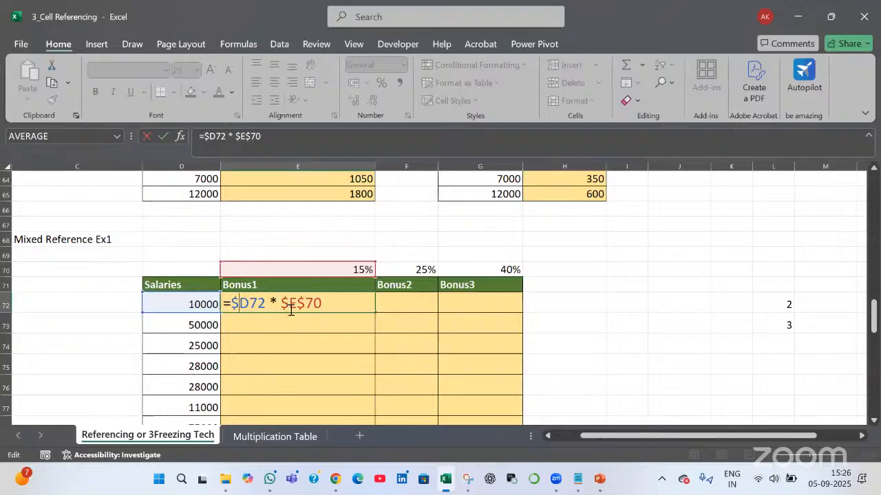
pyautogui.press('BackSpace')
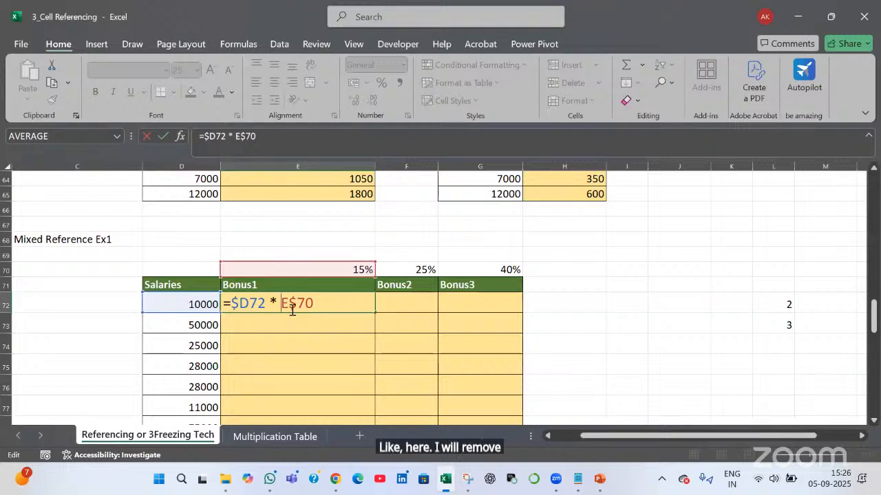
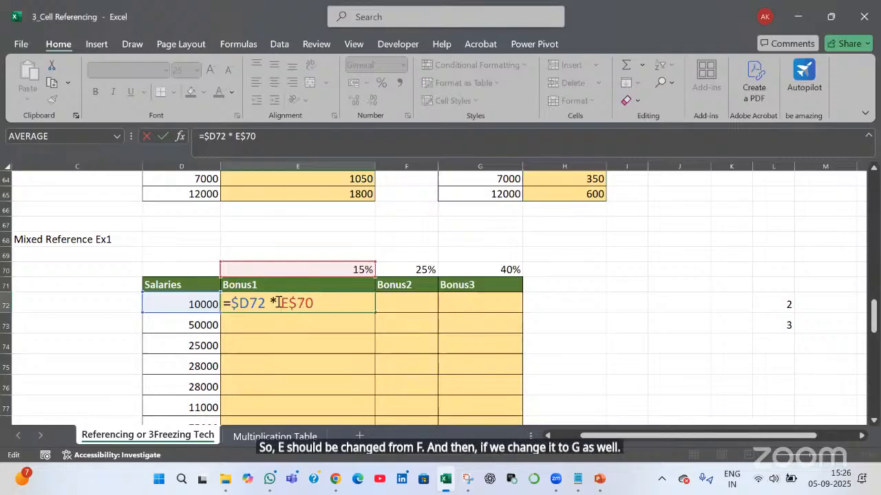
# Commit =$D72 * E$70 in E72, then fill it across to G72 and down every salary row
pyautogui.moveTo(313, 303); pyautogui.dragTo(282, 302)
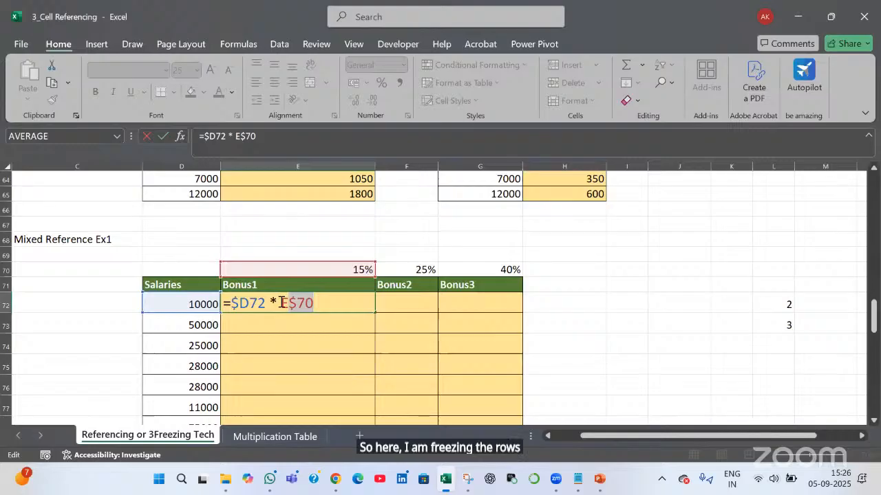
pyautogui.press('Return')
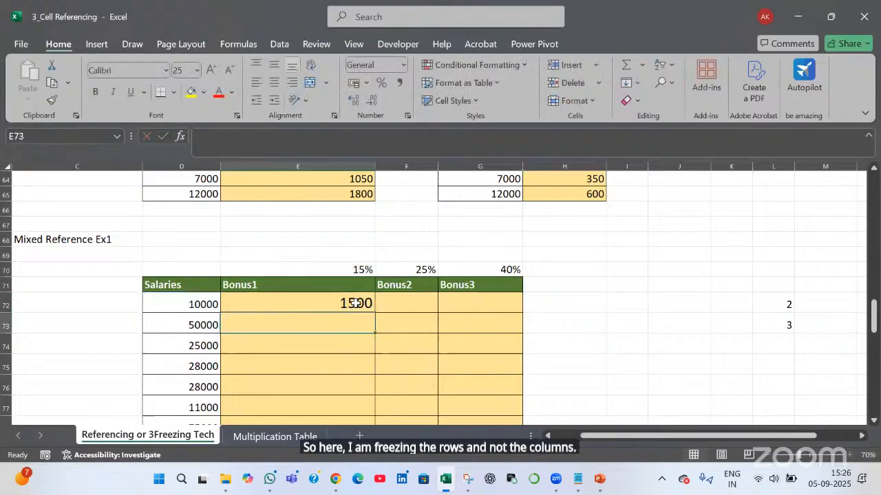
pyautogui.click(354, 302)
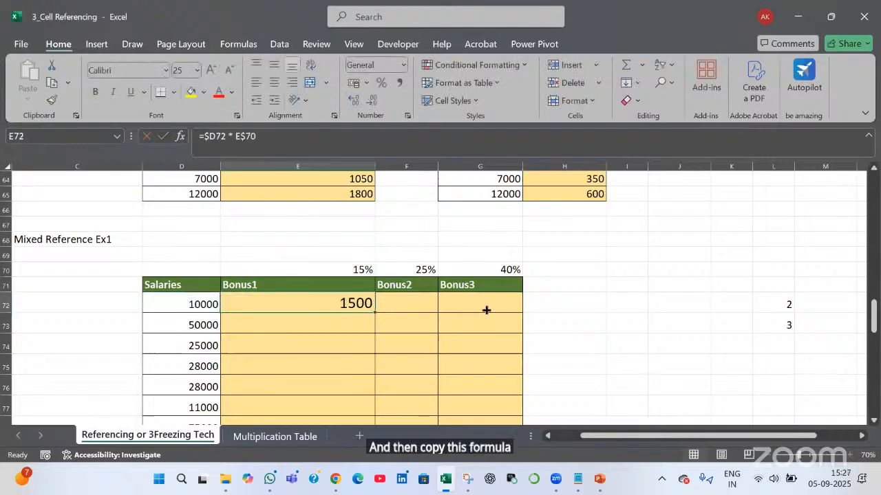
pyautogui.moveTo(500, 311); pyautogui.dragTo(524, 313)
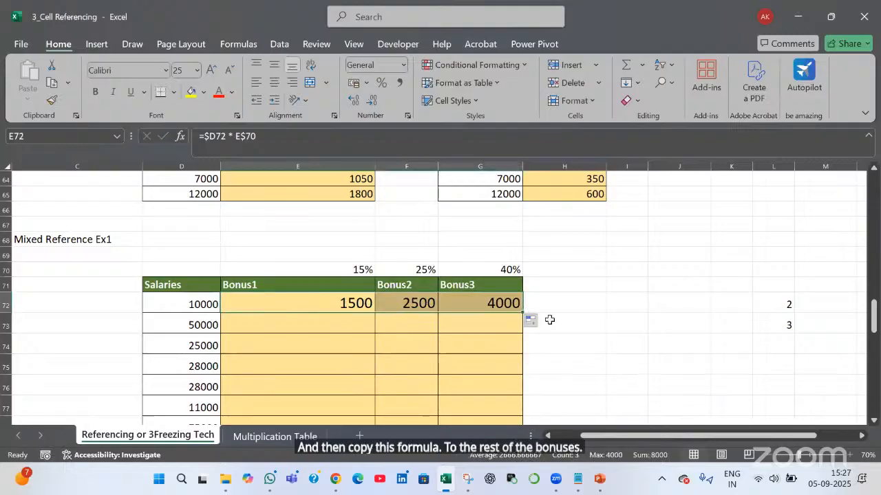
pyautogui.doubleClick(523, 313)
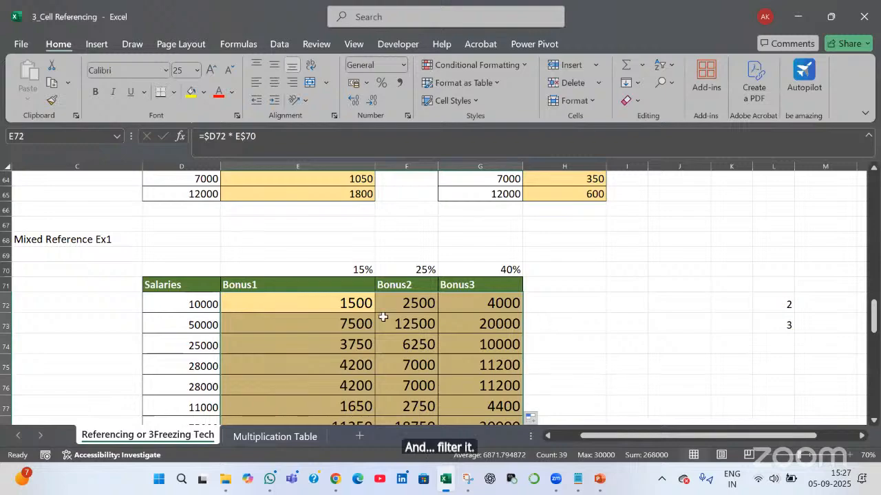
pyautogui.click(275, 312)
# Review the locked $D column and E$70 row parts of E72's formula, leaving it unchanged
pyautogui.doubleClick(253, 310)
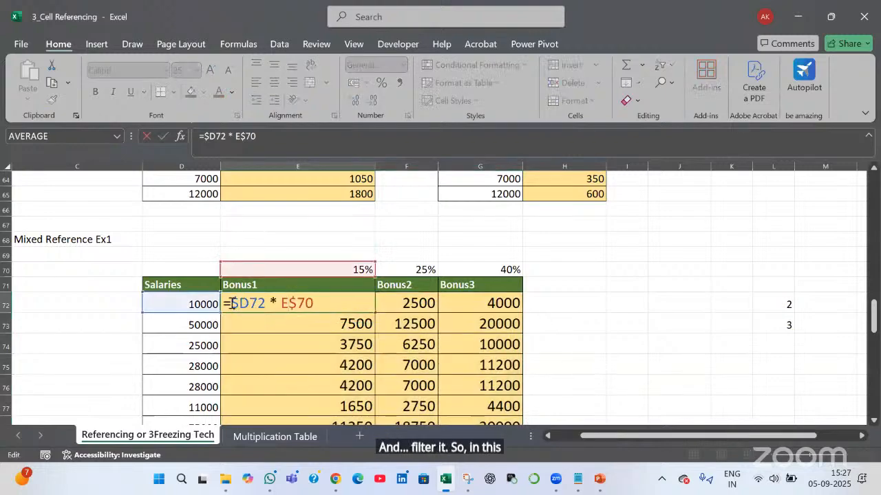
pyautogui.moveTo(232, 303); pyautogui.dragTo(251, 304)
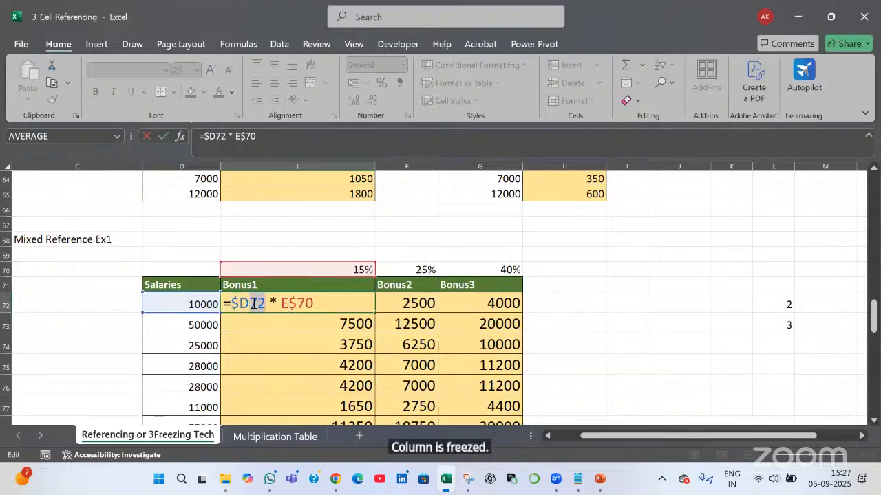
pyautogui.click(284, 304)
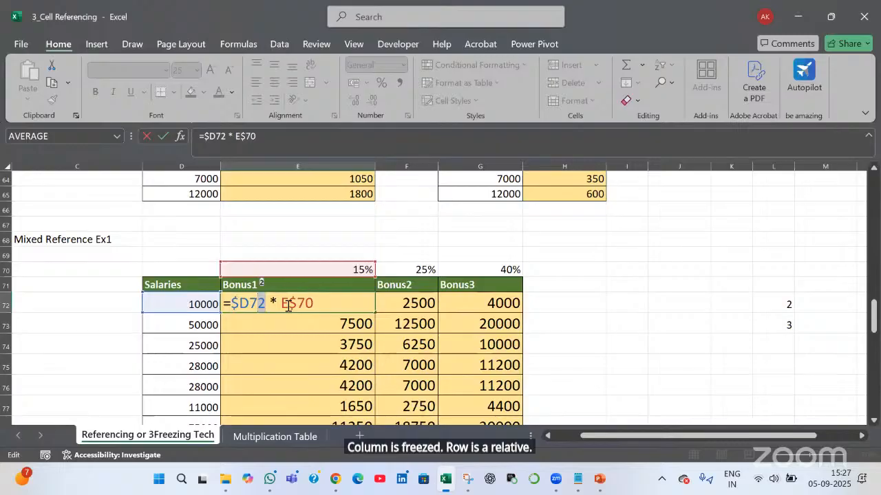
pyautogui.moveTo(281, 304); pyautogui.dragTo(320, 306)
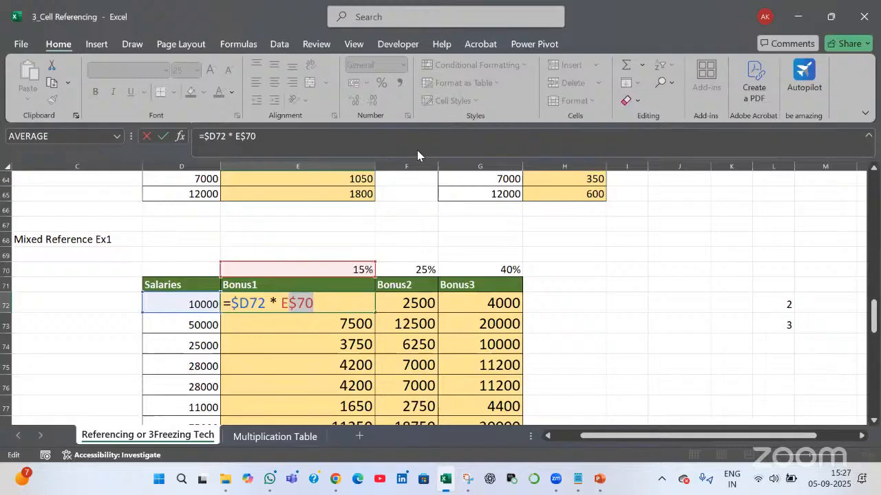
pyautogui.hotkey('alt', 'Tab')
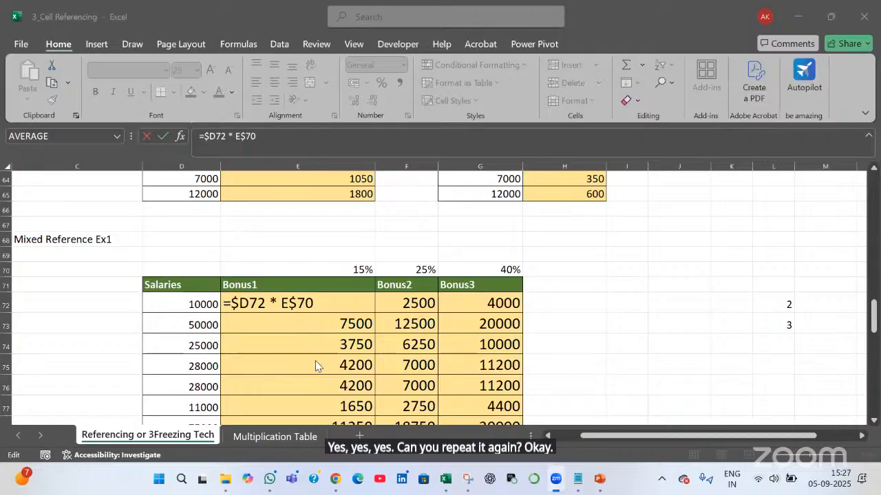
pyautogui.hotkey('ctrl', 'Return')
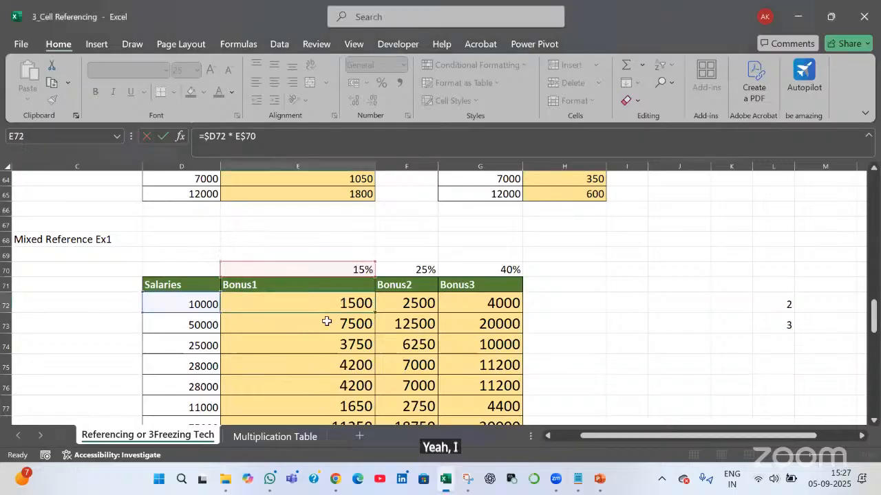
# Clear all calculated bonus amounts from E72 to G84
pyautogui.hotkey('shift', 'Right')
pyautogui.hotkey('shift', 'Right')
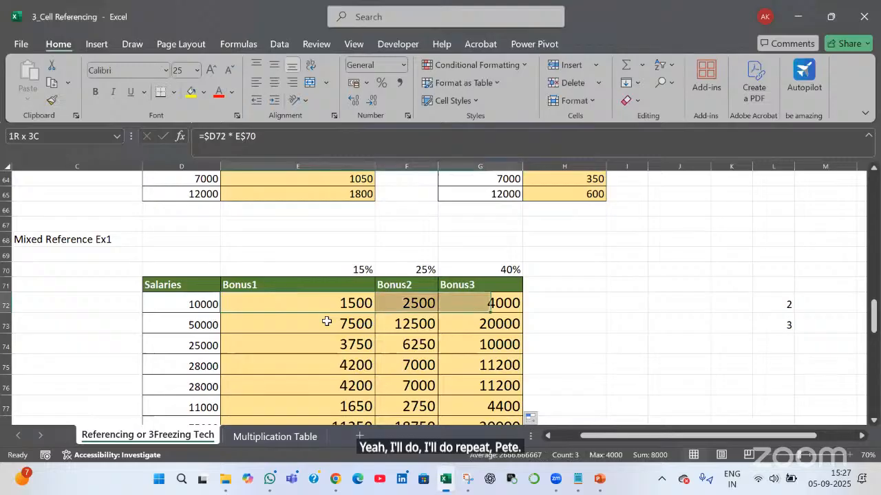
pyautogui.hotkey('ctrl', 'shift', 'Down')
pyautogui.press('Delete')
pyautogui.scroll(3, 326, 321)
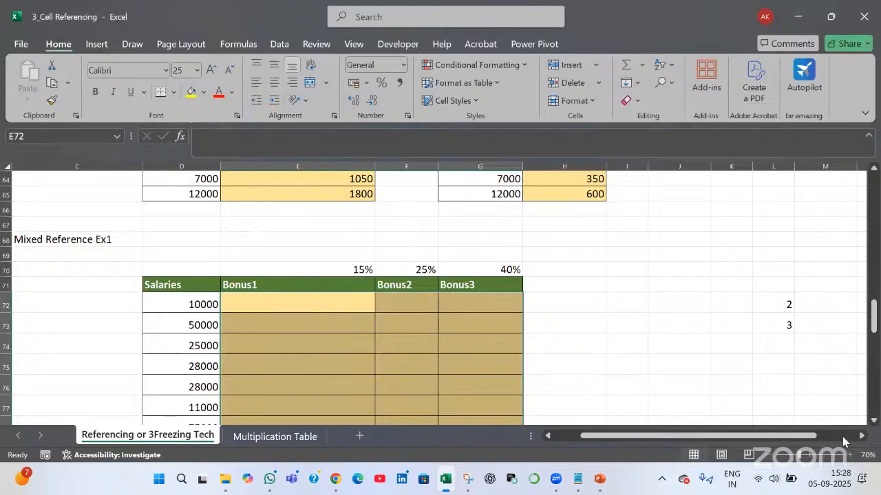
pyautogui.click(874, 421)
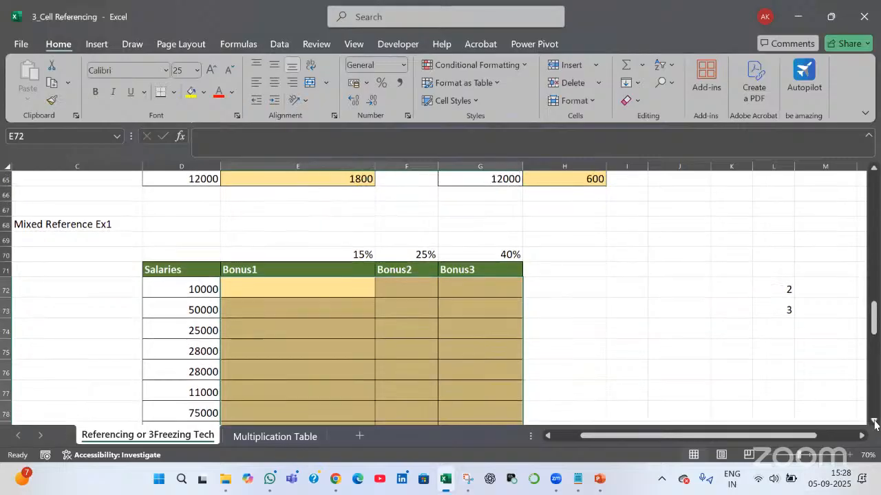
pyautogui.click(874, 422)
pyautogui.click(873, 422)
pyautogui.click(874, 422)
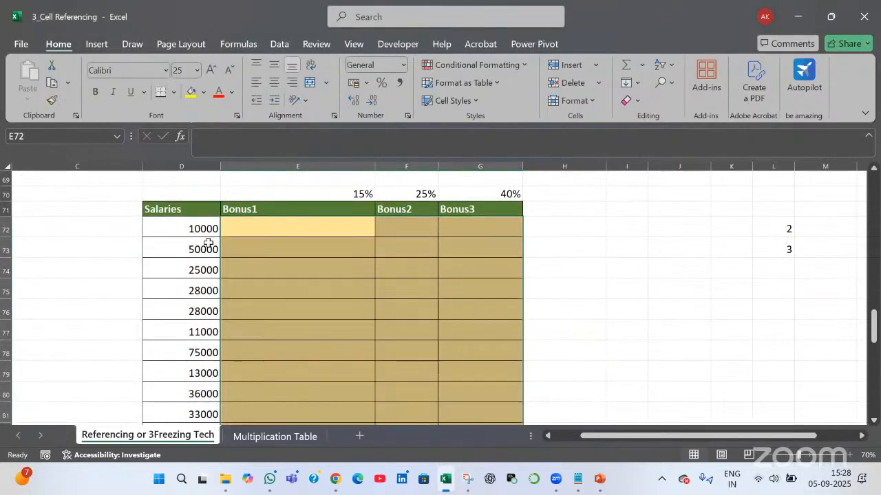
pyautogui.hotkey('shift', 'BackSpace')
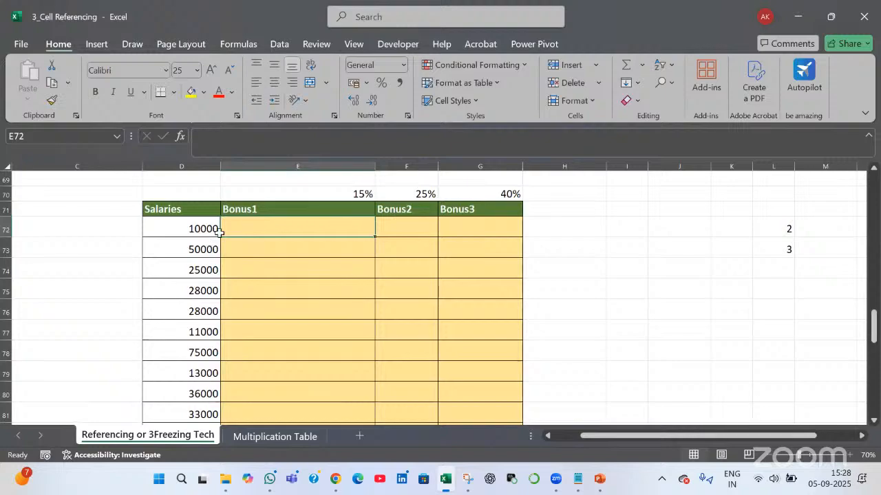
pyautogui.click(217, 232)
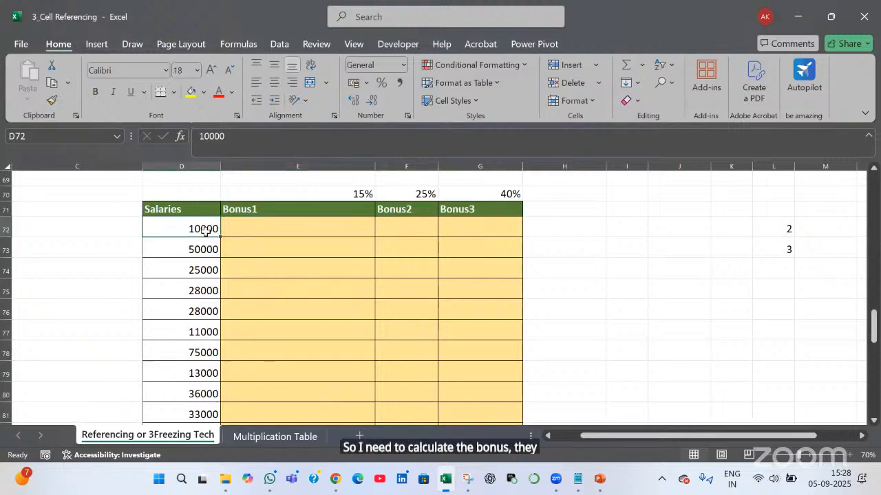
# Enter =D72 * E70 in E72 so Bonus1 shows 1500
pyautogui.click(314, 228)
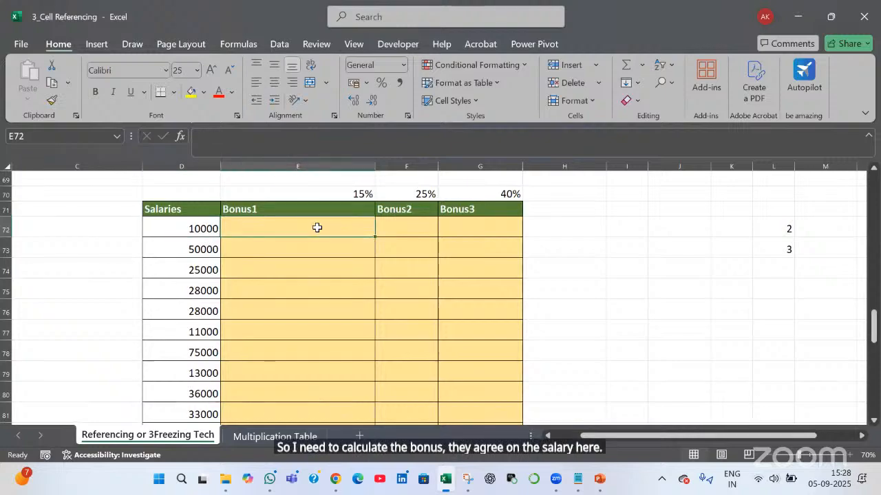
pyautogui.write('=')
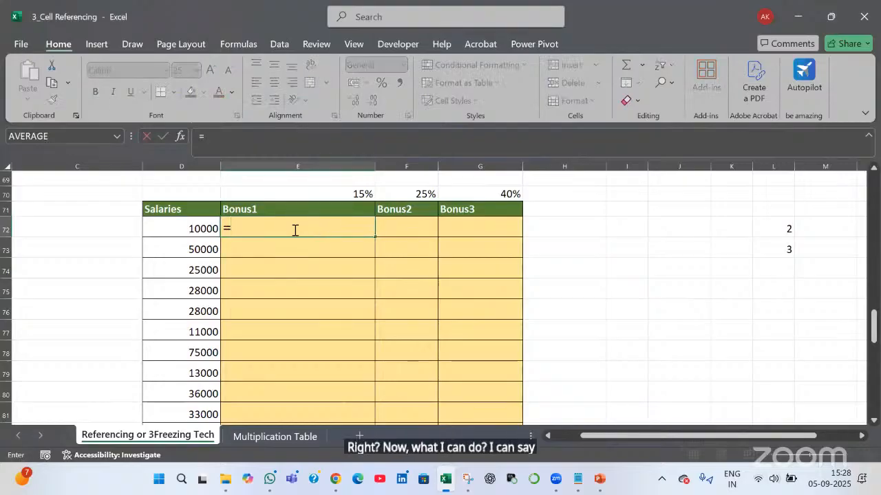
pyautogui.click(182, 229)
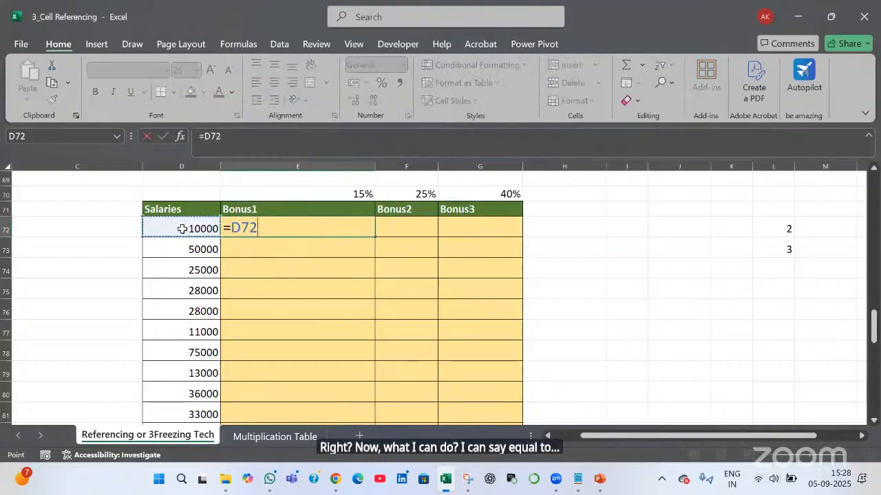
pyautogui.write('*')
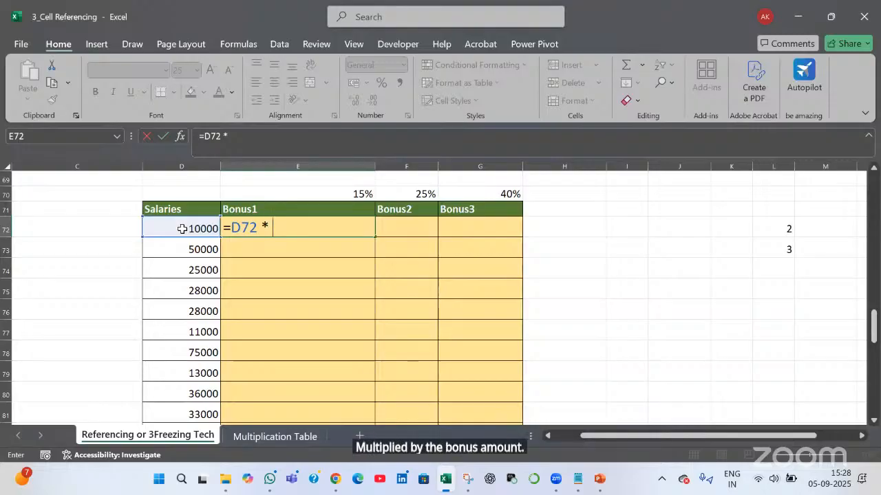
pyautogui.press('Up')
pyautogui.press('Up')
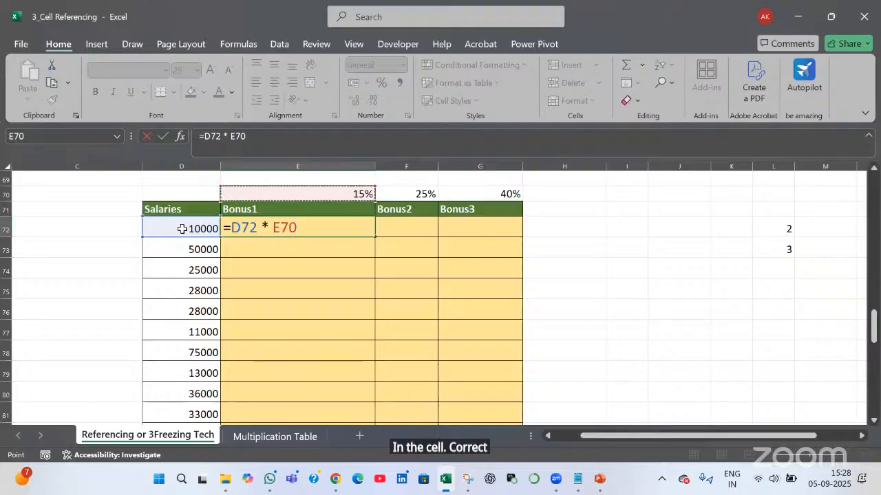
pyautogui.press('Return')
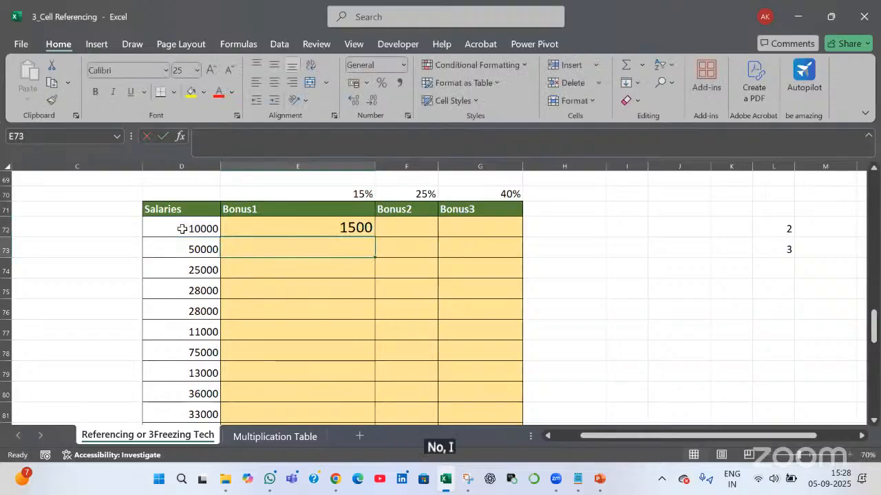
# Copy the E72 formula into F72
pyautogui.press('Up')
pyautogui.press('Right')
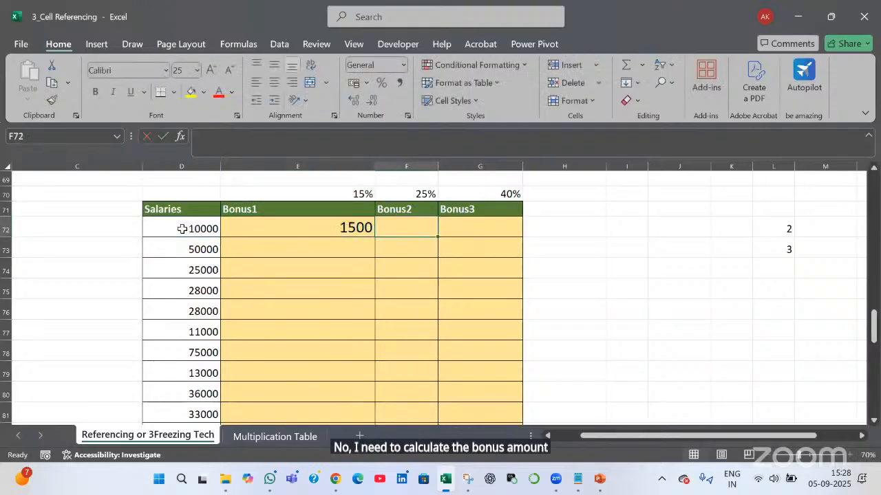
pyautogui.press('Left')
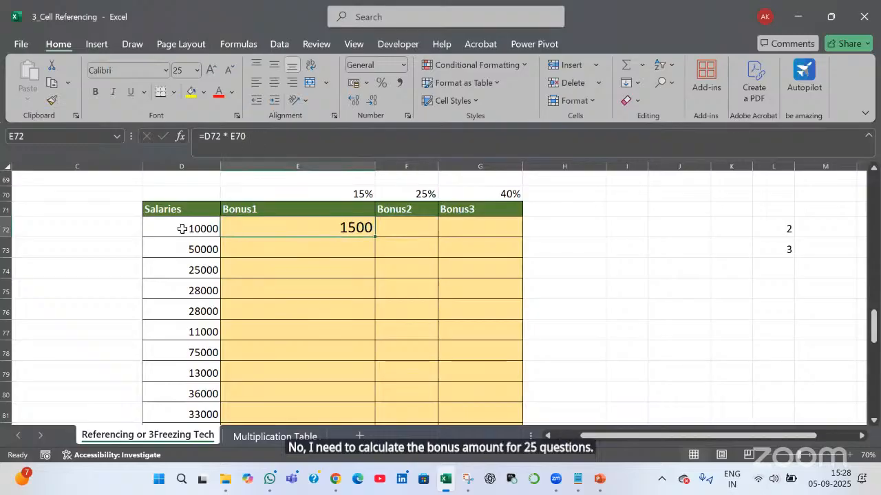
pyautogui.hotkey('ctrl', 'c')
pyautogui.press('Right')
pyautogui.hotkey('ctrl', 'v')
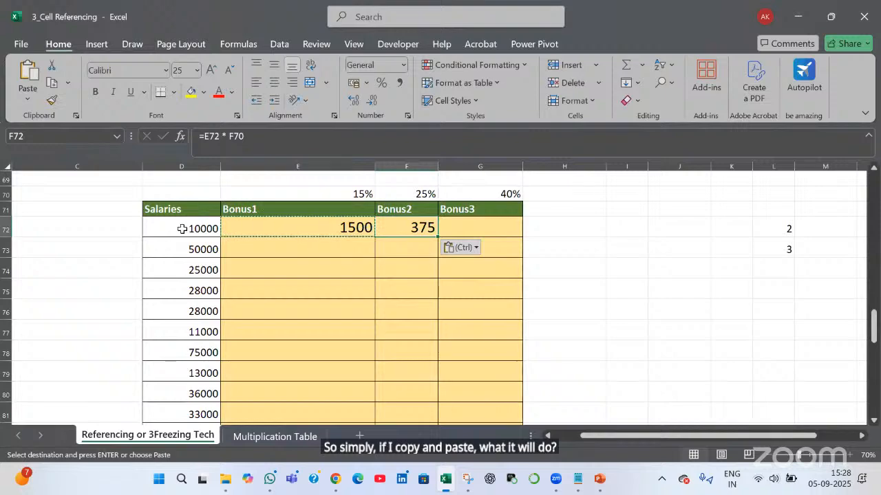
# Inspect F72's shifted E72 salary reference, then delete the wrong 375 result
pyautogui.press('F2')
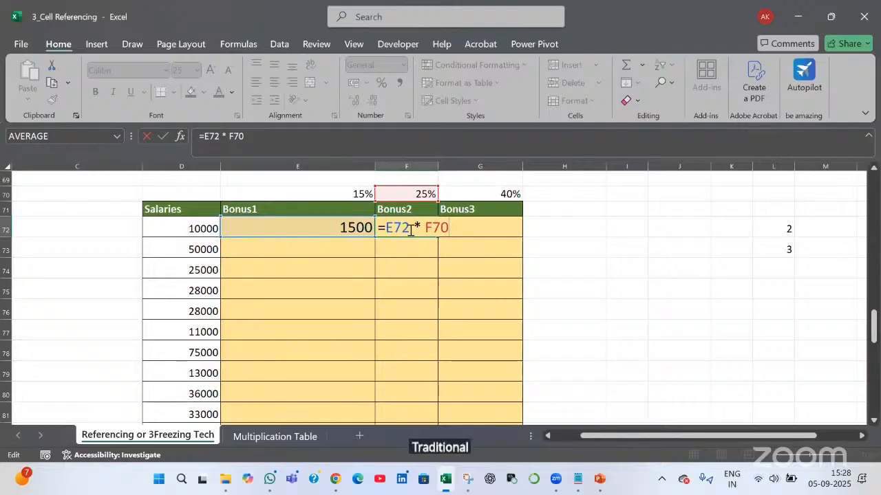
pyautogui.doubleClick(380, 232)
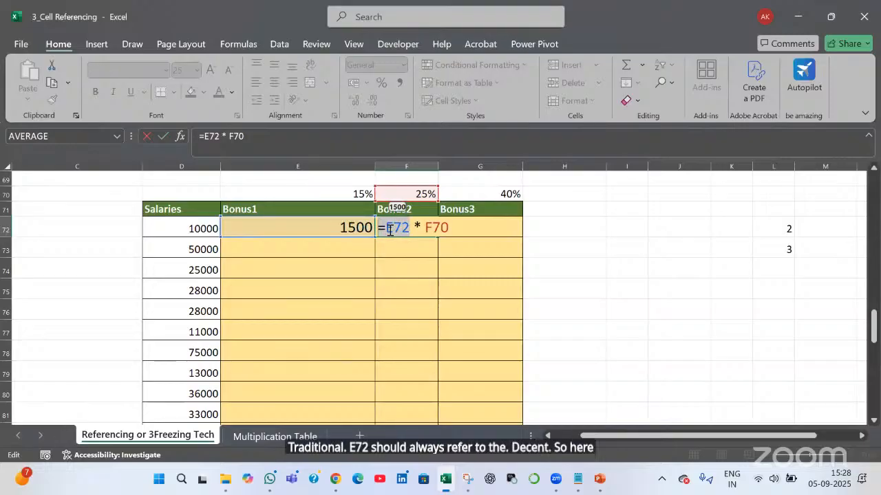
pyautogui.click(389, 232)
pyautogui.moveTo(387, 228); pyautogui.dragTo(391, 228)
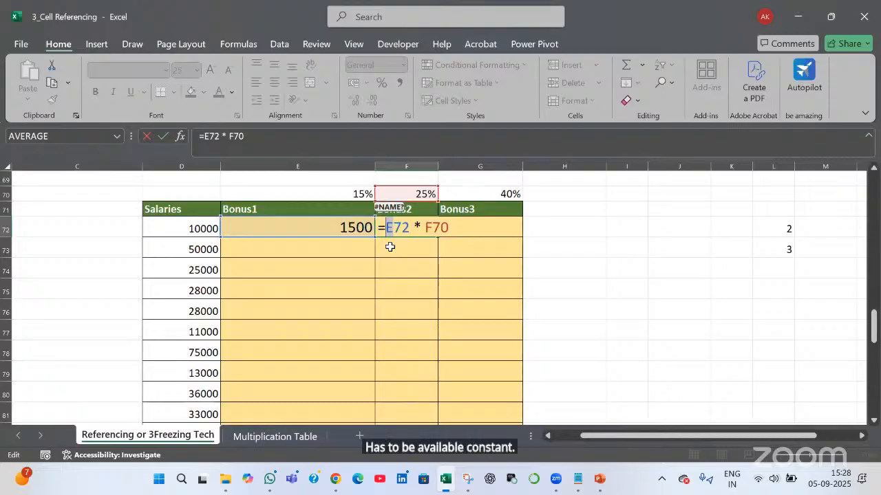
pyautogui.press('Escape')
pyautogui.press('Delete')
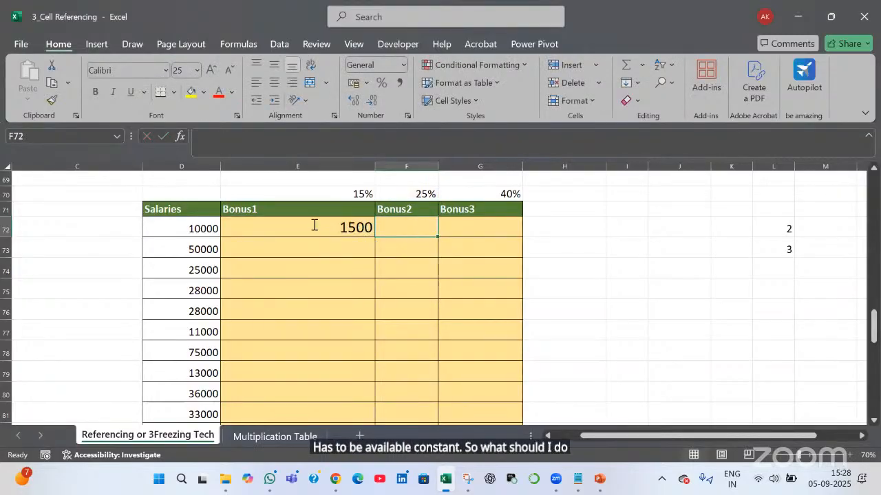
# Insert a $ lock into E72's Bonus1 formula and commit it
pyautogui.click(232, 229)
pyautogui.doubleClick(232, 229)
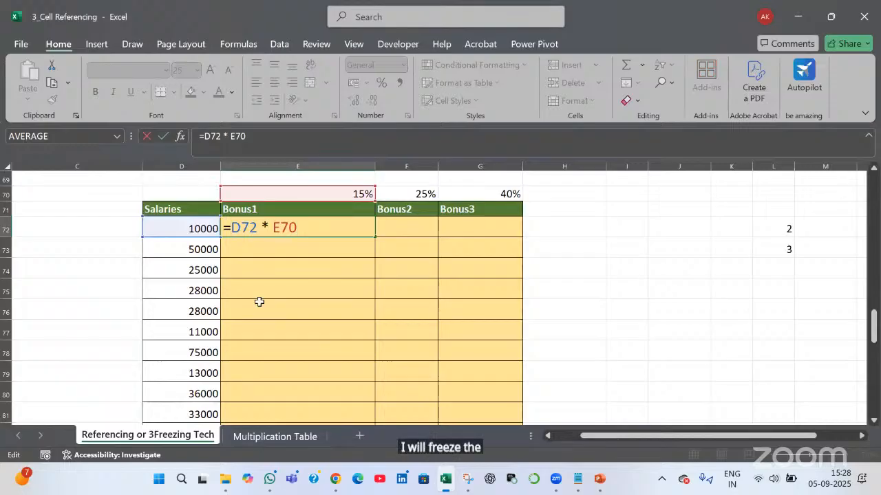
pyautogui.write('$')
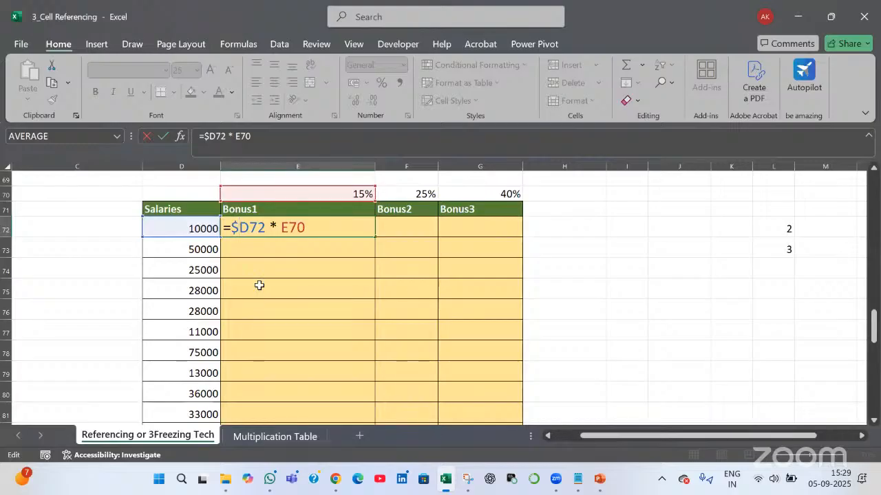
pyautogui.press('Return')
# Copy the E72 formula into F72, giving 2500, and check it unchanged
pyautogui.press('Up')
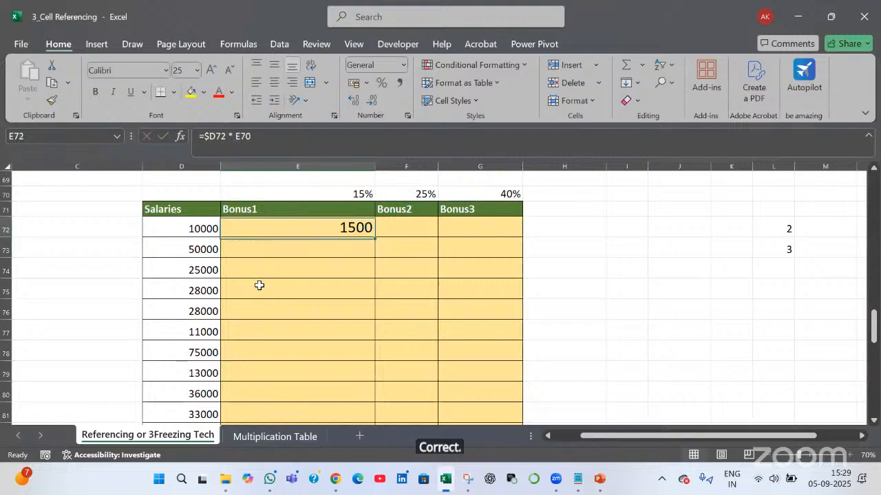
pyautogui.hotkey('ctrl', 'c')
pyautogui.press('Right')
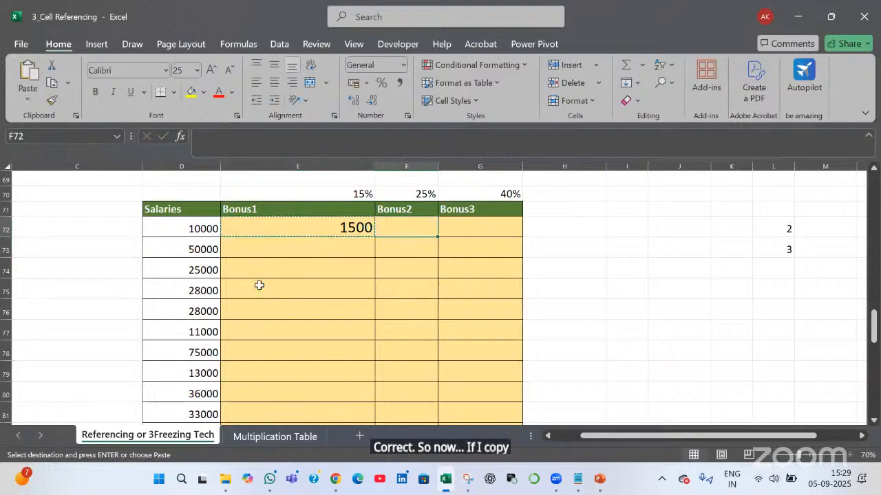
pyautogui.hotkey('ctrl', 'v')
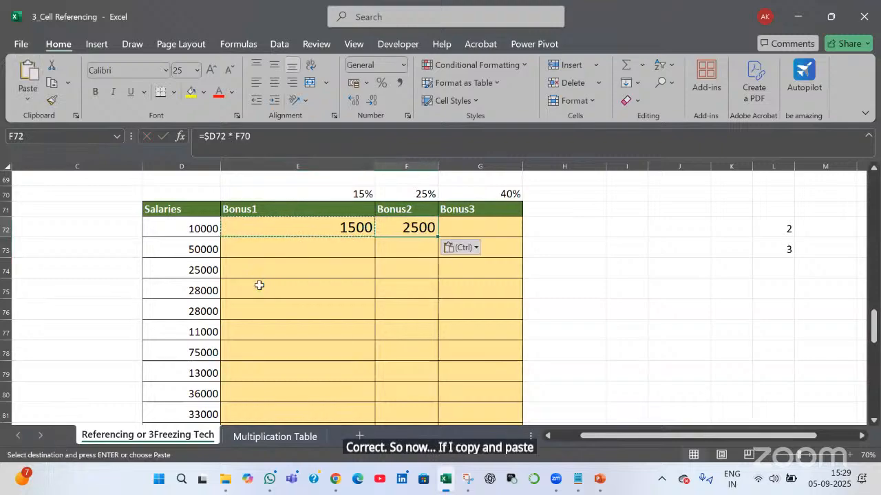
pyautogui.doubleClick(406, 227)
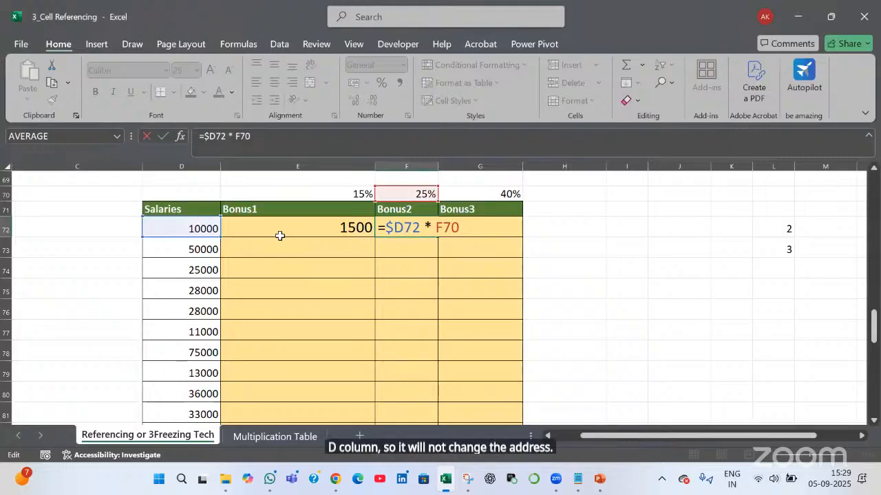
pyautogui.hotkey('ctrl', 'Return')
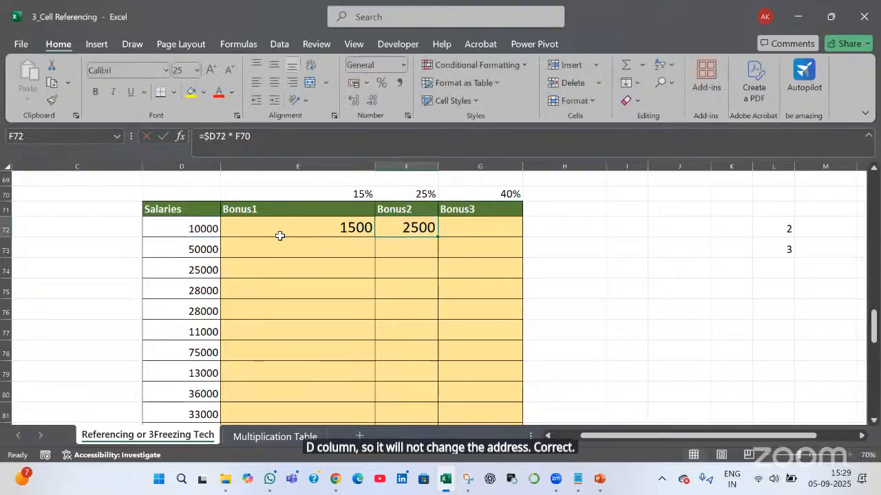
# Paste the formula into G72 for 4000, then fill E72:G72 down to row 73
pyautogui.click(325, 232)
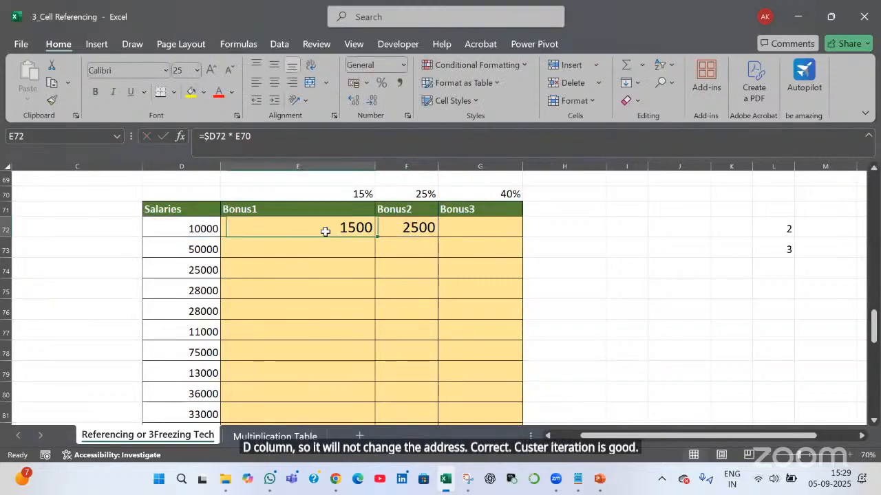
pyautogui.hotkey('ctrl', 'c')
pyautogui.click(475, 227)
pyautogui.hotkey('ctrl', 'v')
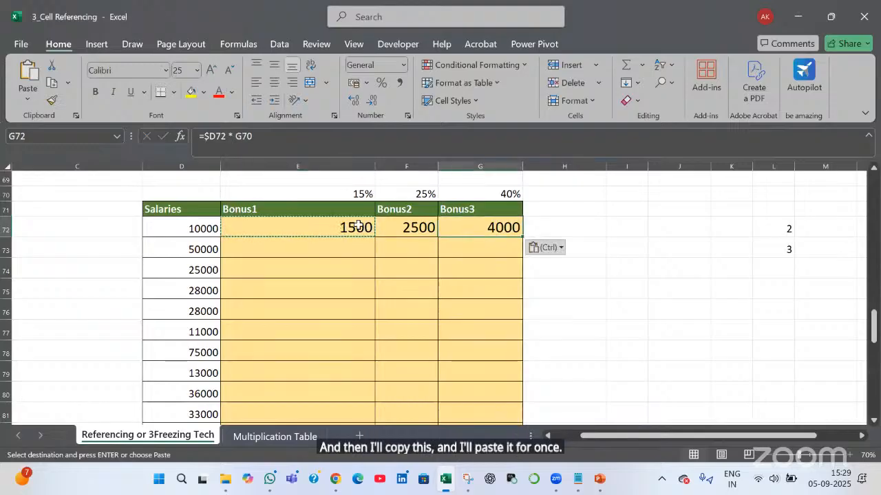
pyautogui.moveTo(409, 227); pyautogui.dragTo(485, 227)
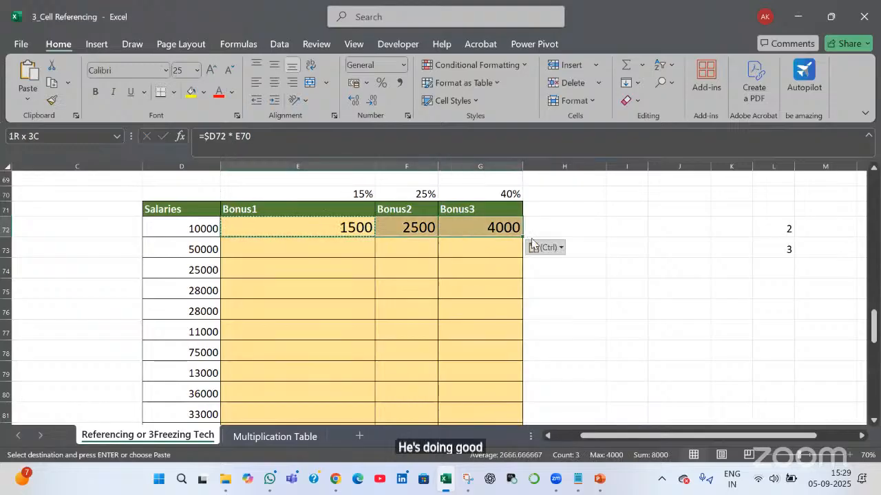
pyautogui.moveTo(522, 257)
pyautogui.mouseDown()
pyautogui.moveTo(509, 269)
pyautogui.moveTo(499, 253)
pyautogui.mouseUp()
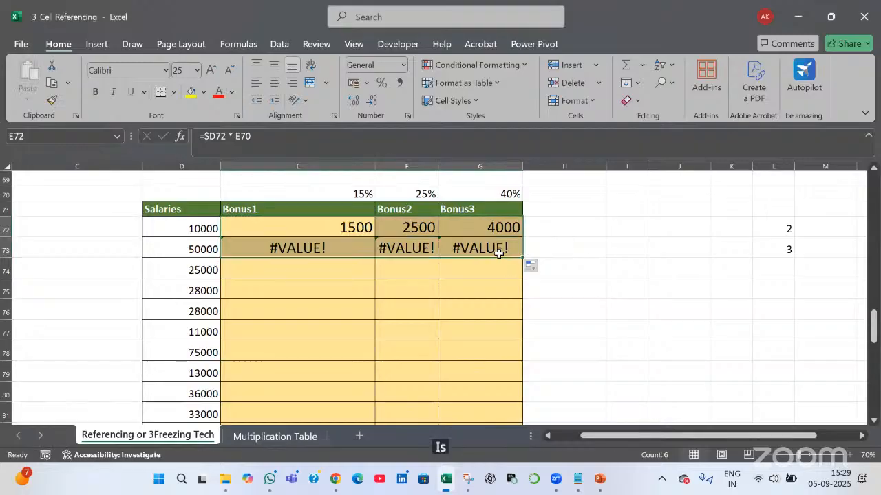
# Inspect the E72 and E73 formulas, noting E73's shifted E71 reference
pyautogui.click(276, 227)
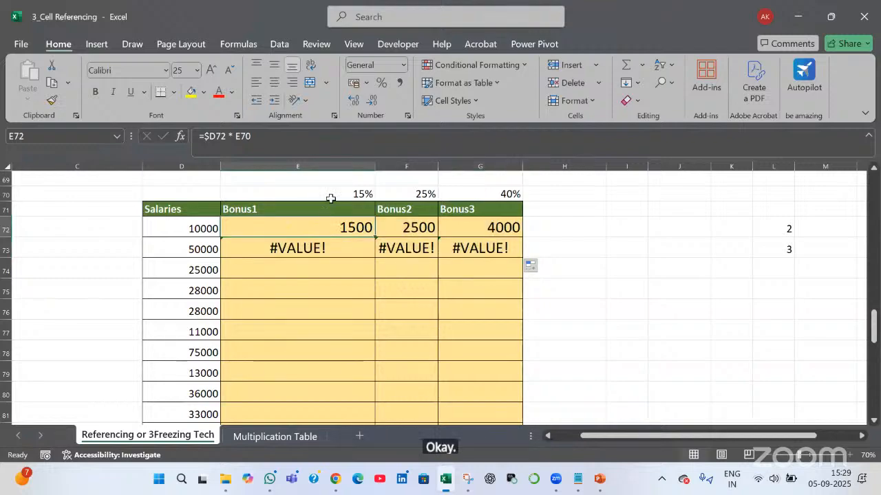
pyautogui.press('F2')
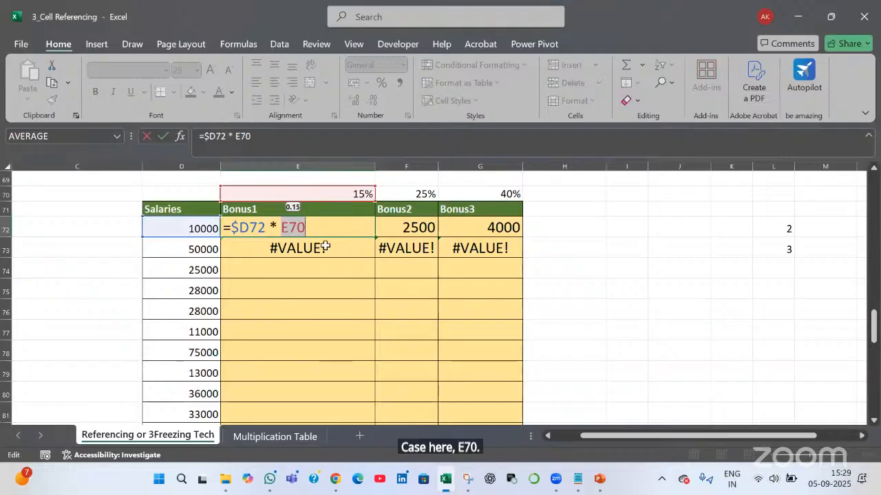
pyautogui.press('Return')
pyautogui.press('F2')
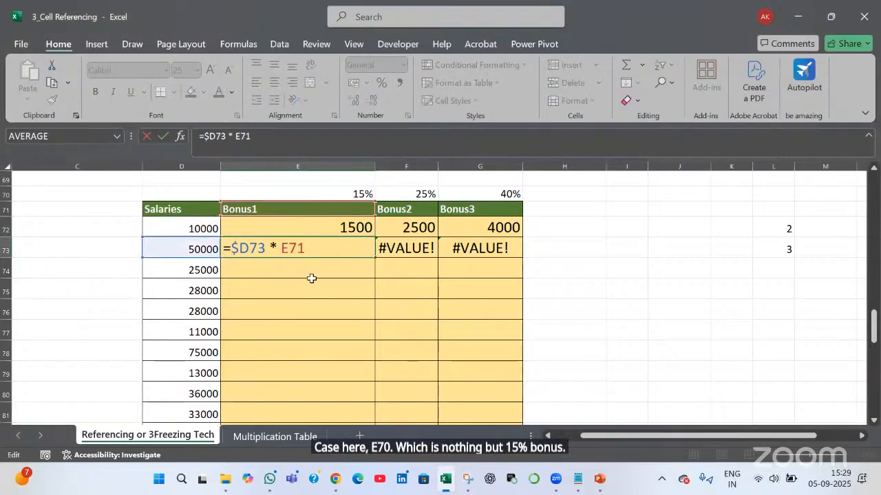
pyautogui.hotkey('ctrl', 'shift', 'Left')
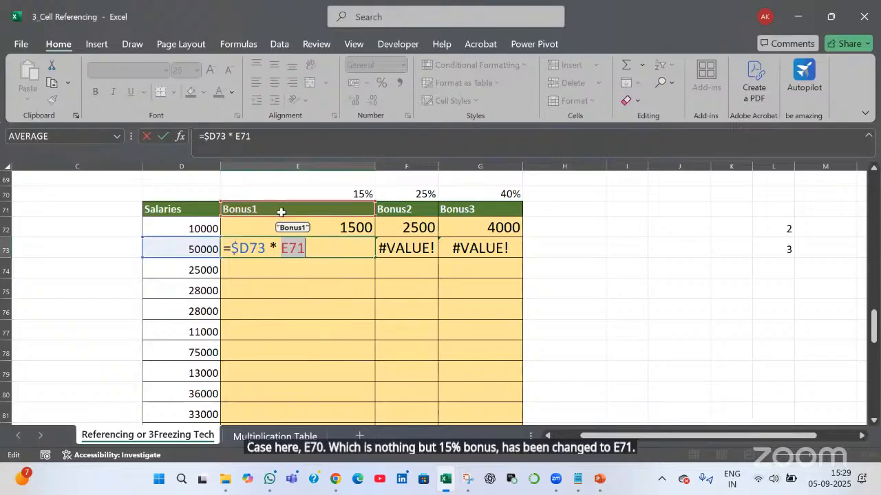
pyautogui.press('Escape')
# Clear the #VALUE! errors from E73:G73
pyautogui.click(5, 194)
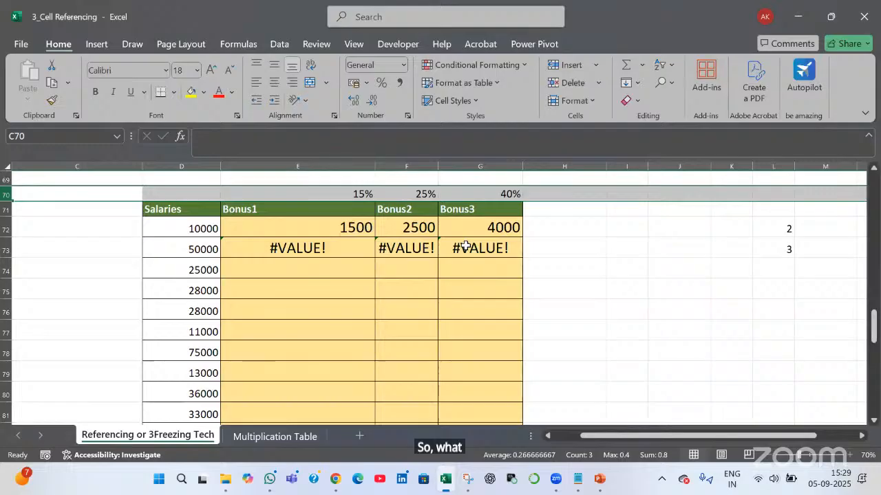
pyautogui.moveTo(297, 247); pyautogui.dragTo(481, 247)
pyautogui.press('Delete')
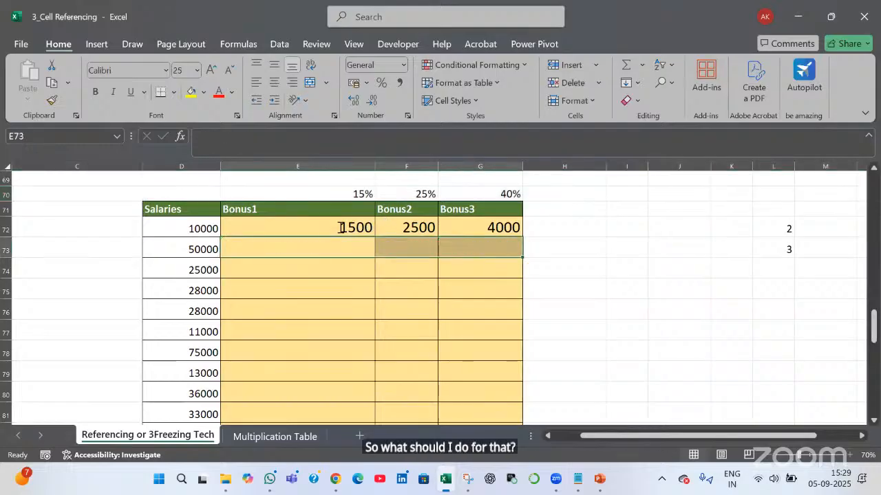
# Change E72's rate reference to E$70 with F4 and commit the formula
pyautogui.doubleClick(296, 228)
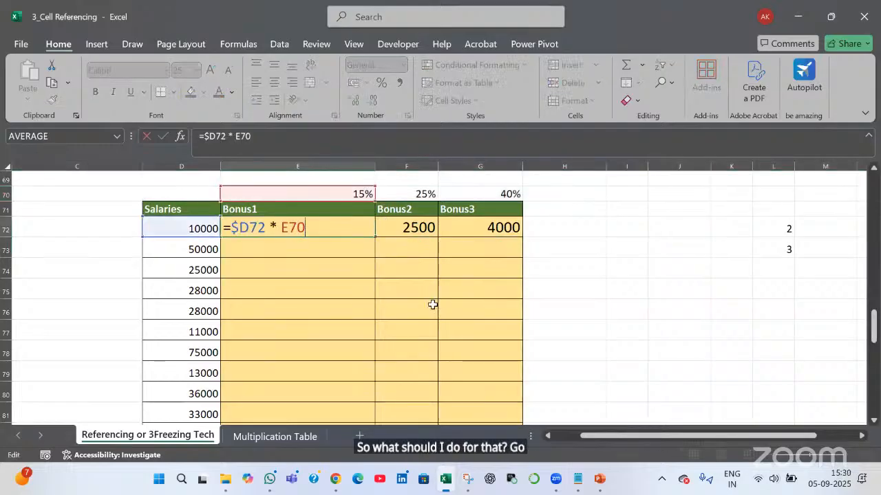
pyautogui.press('F4')
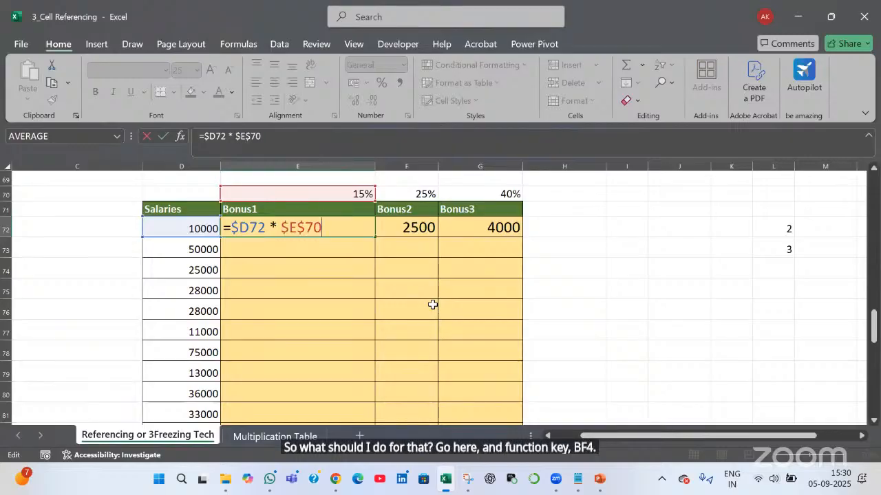
pyautogui.press('F4')
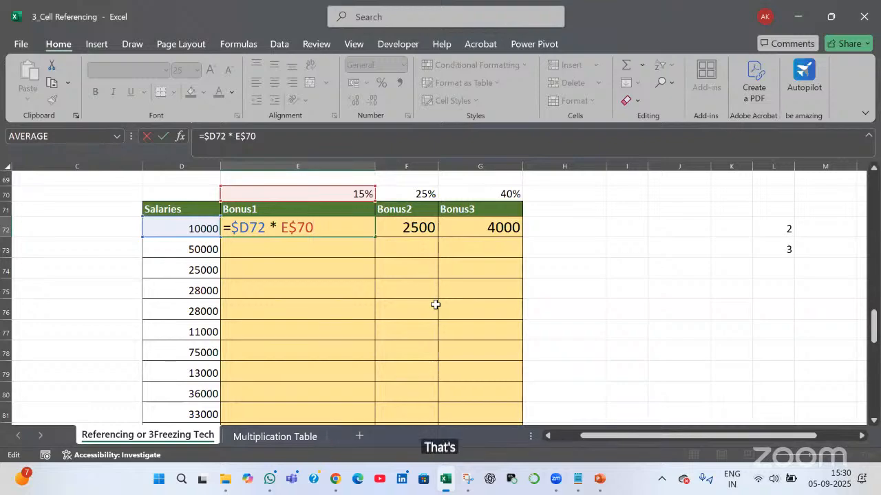
pyautogui.press('Return')
# Fill the corrected formula across to G72 and down to row 73, then reopen E72's formula
pyautogui.click(367, 227)
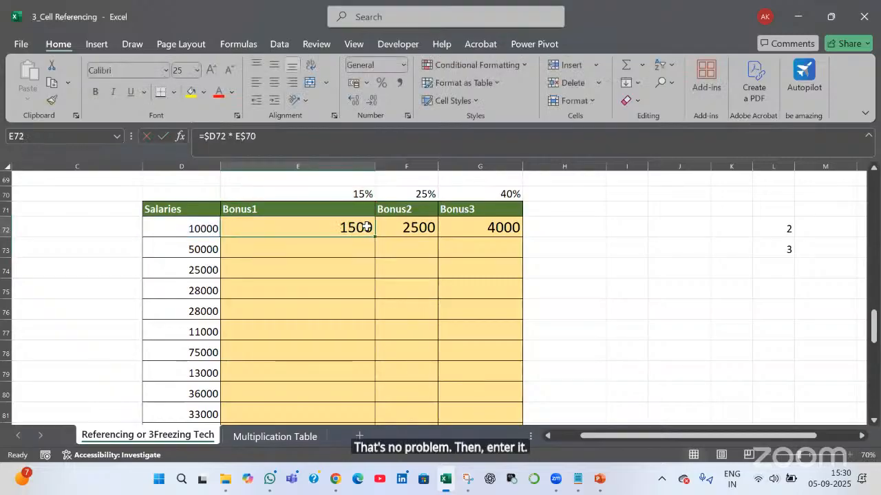
pyautogui.moveTo(373, 236); pyautogui.dragTo(524, 259)
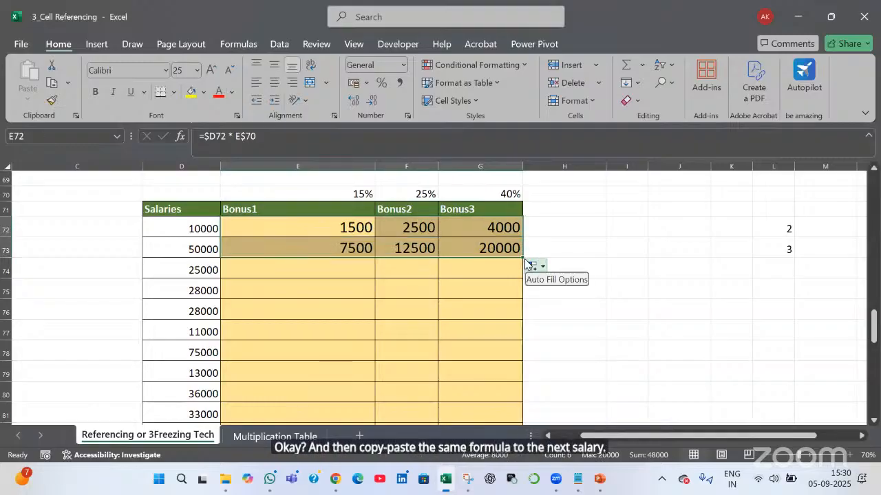
pyautogui.doubleClick(282, 232)
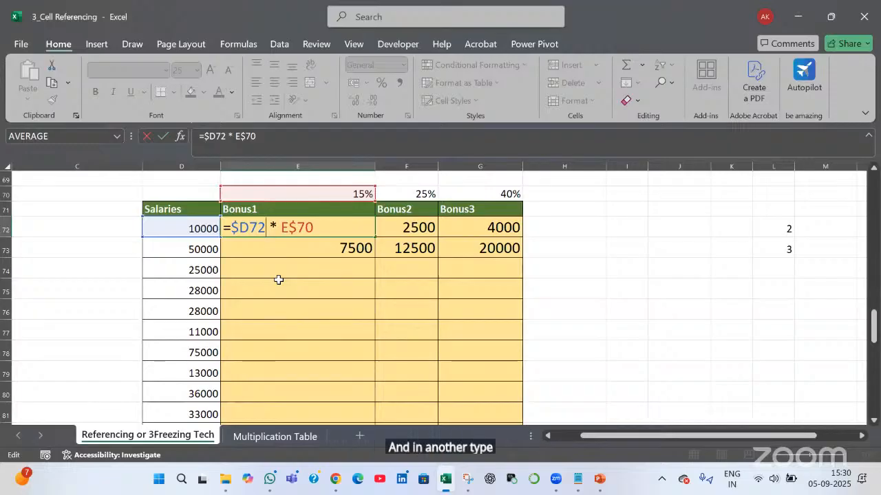
# Point out the $D column lock in E72's salary reference and commit it unchanged
pyautogui.hotkey('shift', 'Left')
pyautogui.hotkey('shift', 'Left')
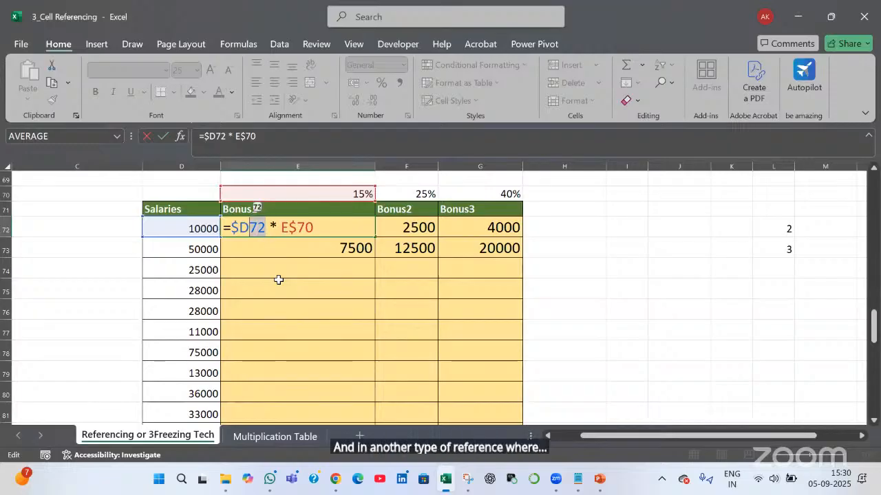
pyautogui.press('Left')
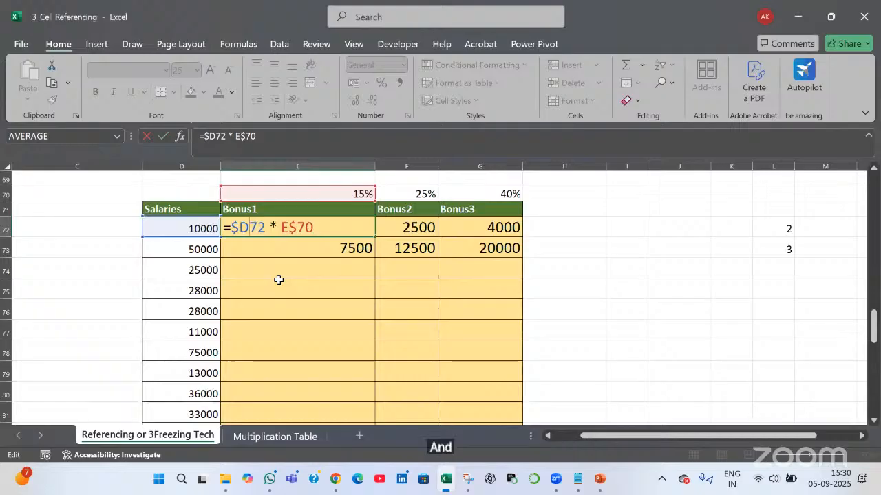
pyautogui.hotkey('shift', 'Left')
pyautogui.hotkey('shift', 'Left')
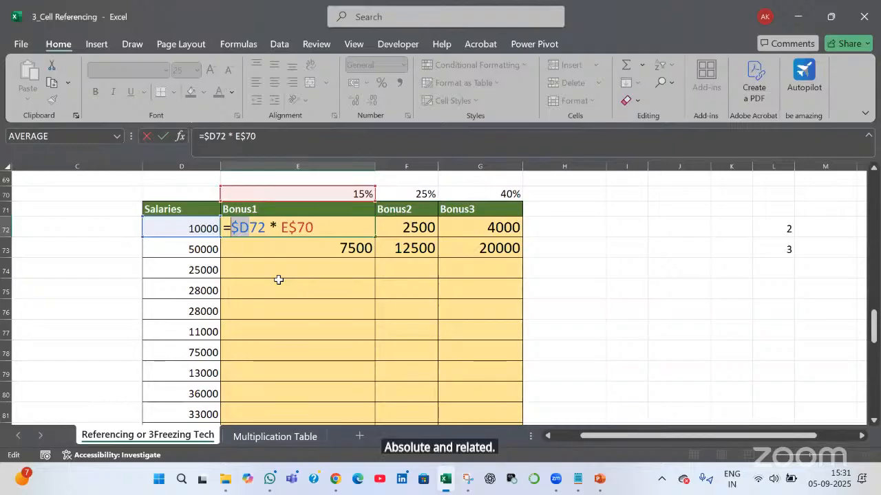
pyautogui.press('Tab')
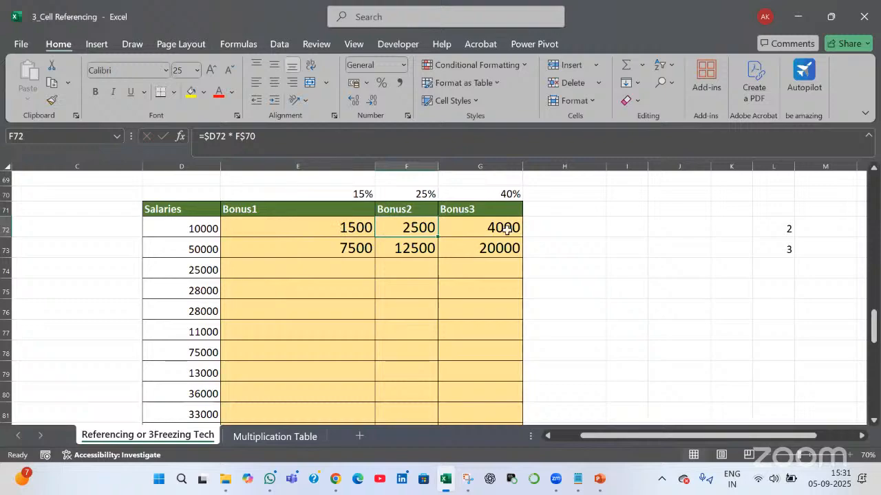
# Fill the three bonus formulas in E72:G72 down to row 84
pyautogui.press('Left')
pyautogui.hotkey('ctrl', 'shift', 'Right')
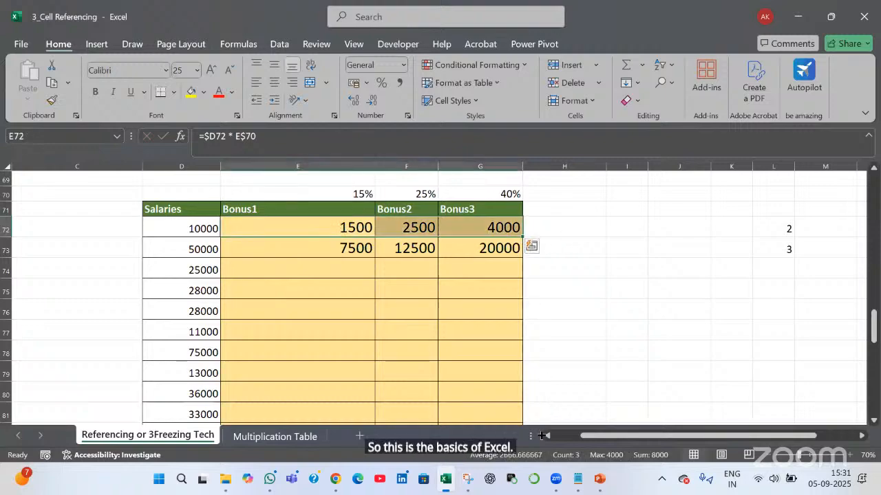
pyautogui.moveTo(542, 436); pyautogui.dragTo(550, 394)
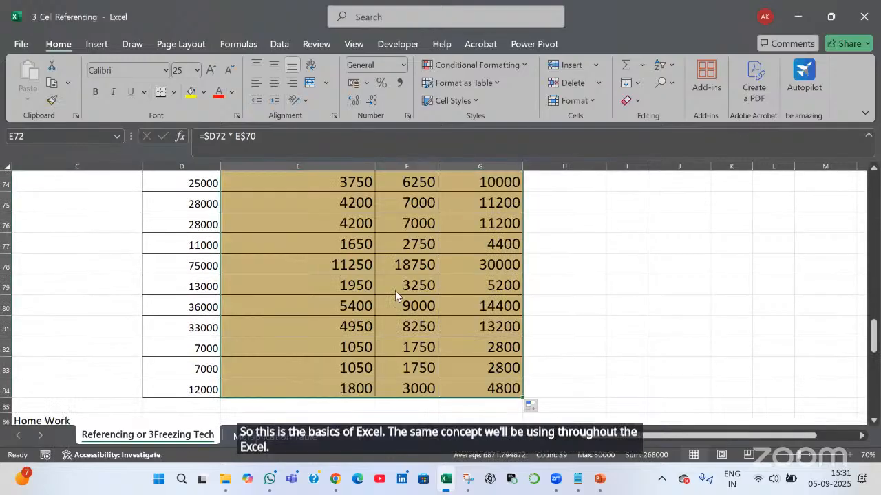
pyautogui.scroll(2, 395, 292)
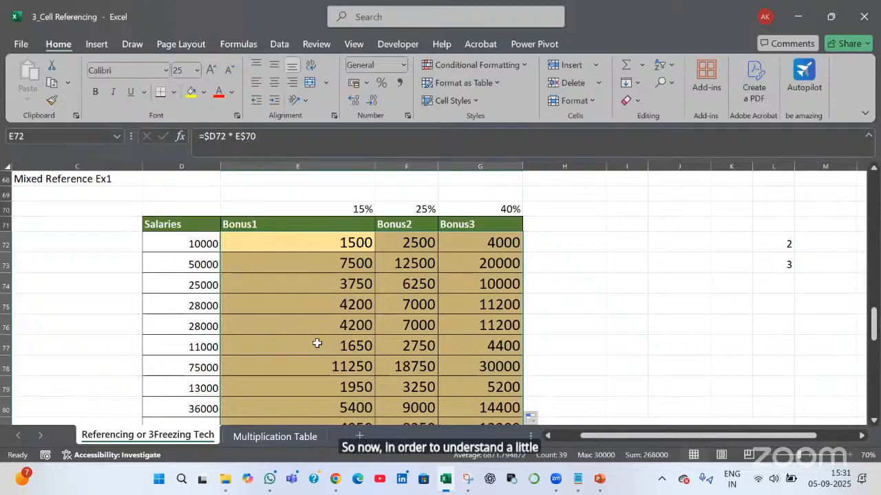
pyautogui.scroll(-7, 317, 343)
# Select the multiplication table's header numbers 2 through 10 in row 89 and column D
pyautogui.scroll(2, 316, 343)
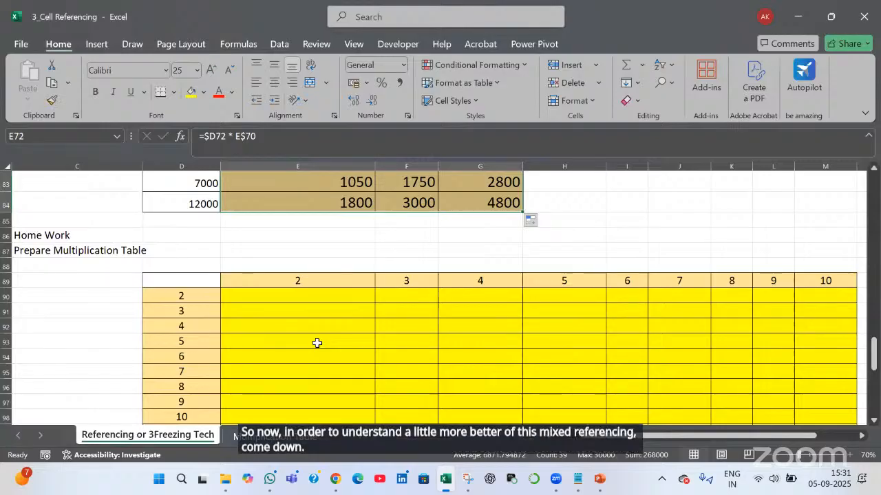
pyautogui.scroll(-1, 316, 343)
pyautogui.scroll(-2, 317, 342)
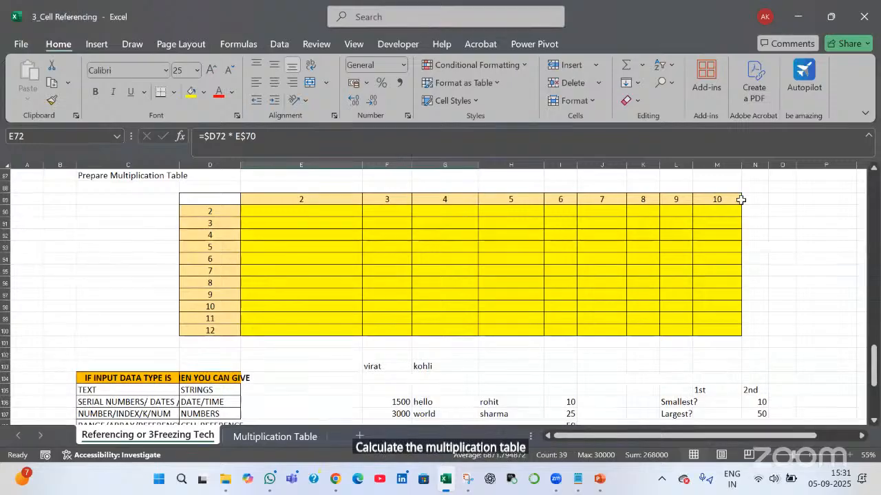
pyautogui.moveTo(301, 200); pyautogui.dragTo(726, 203)
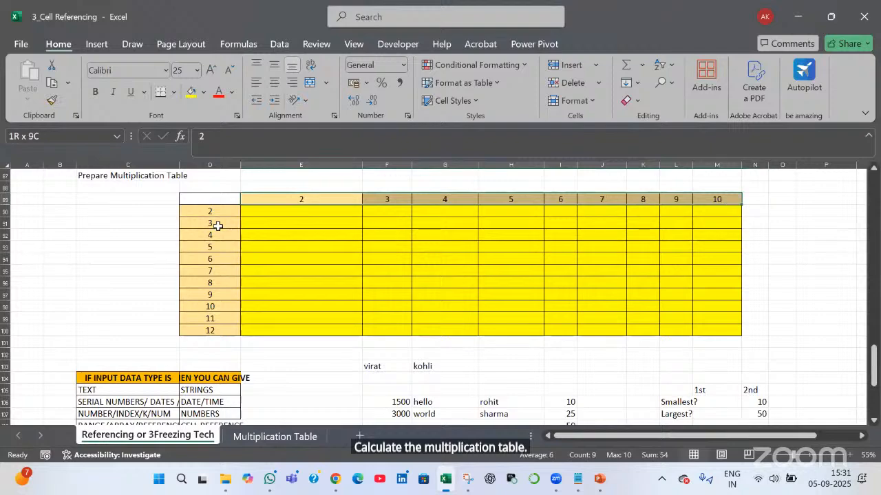
pyautogui.moveTo(220, 212); pyautogui.dragTo(221, 337)
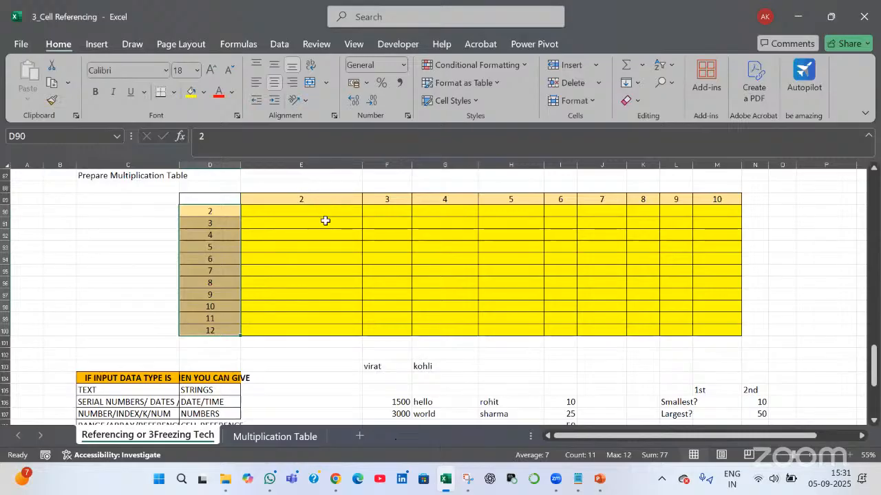
# Enter =E89*D90 in E90
pyautogui.press('Right')
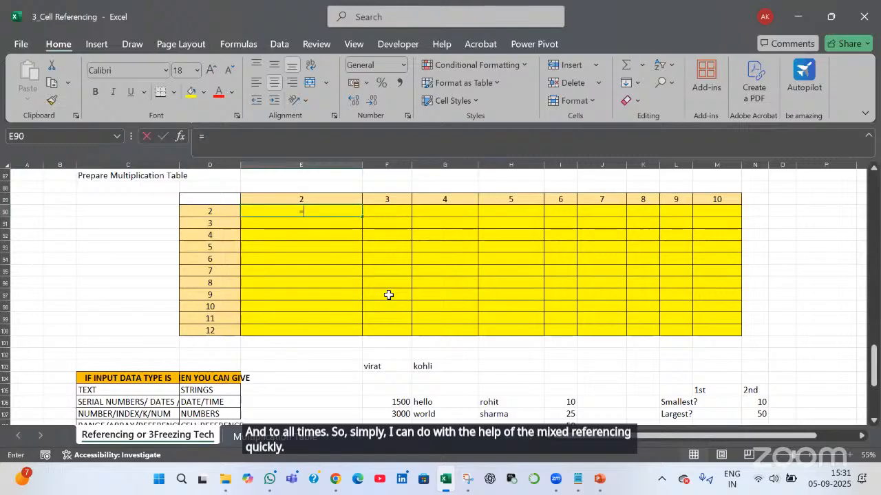
pyautogui.write('=')
pyautogui.press('Up')
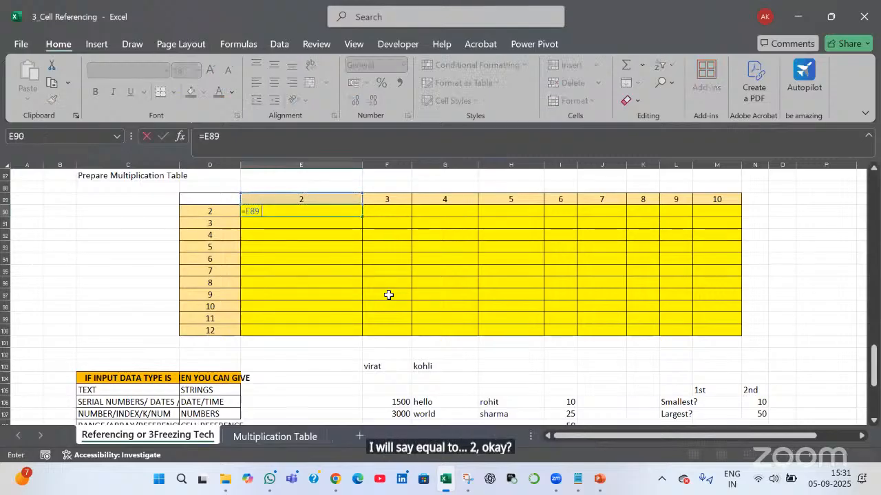
pyautogui.write('*')
pyautogui.press('Left')
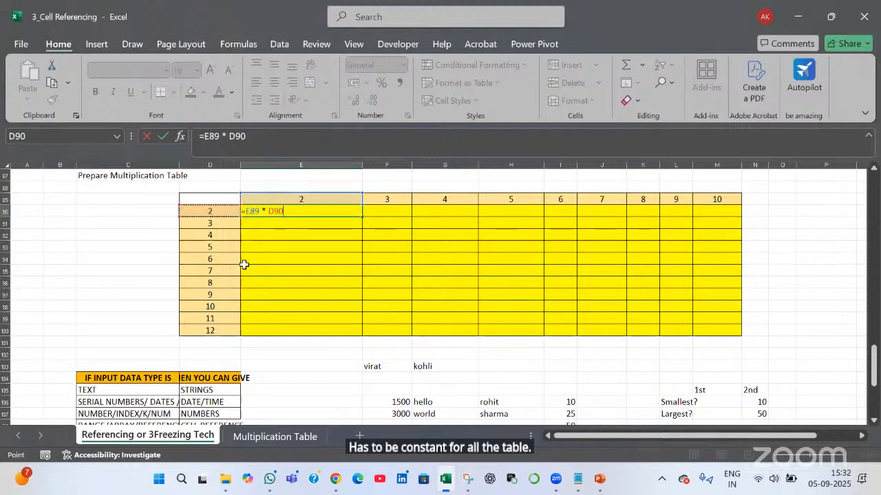
# Add $ signs to make E90's formula =E$89 * $D90 and commit it, showing 4
pyautogui.press('F2')
pyautogui.write('$')
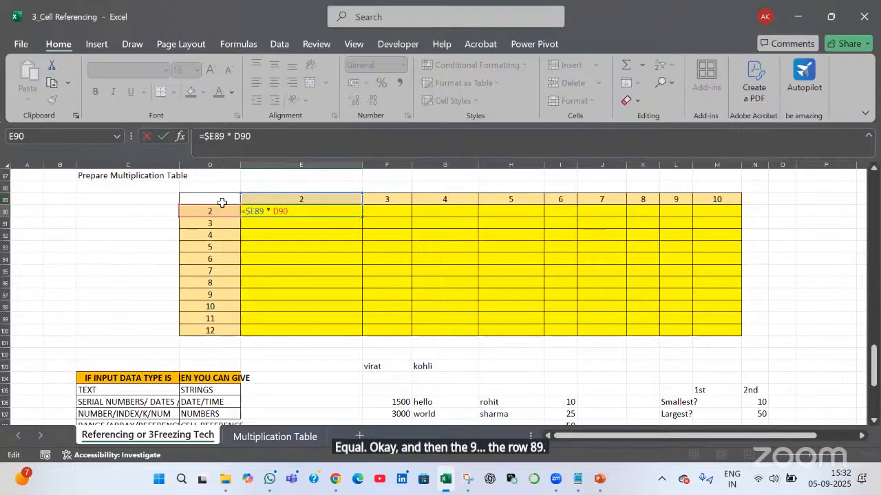
pyautogui.press('BackSpace')
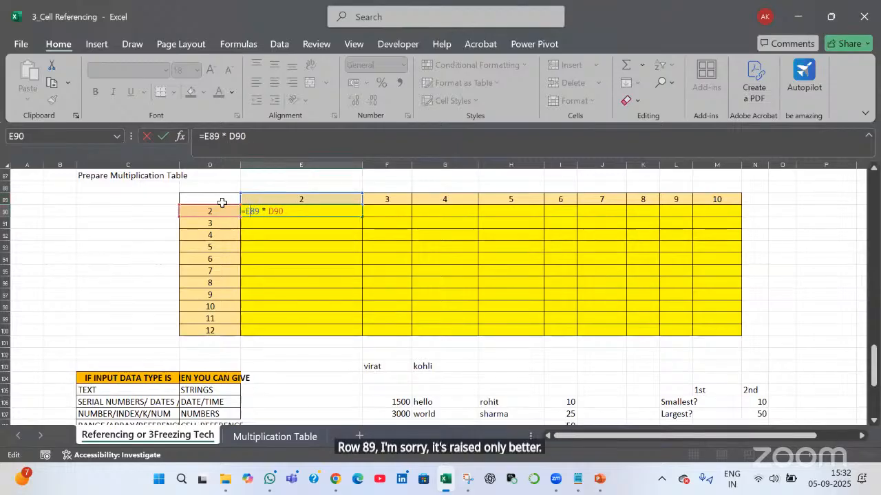
pyautogui.write('$')
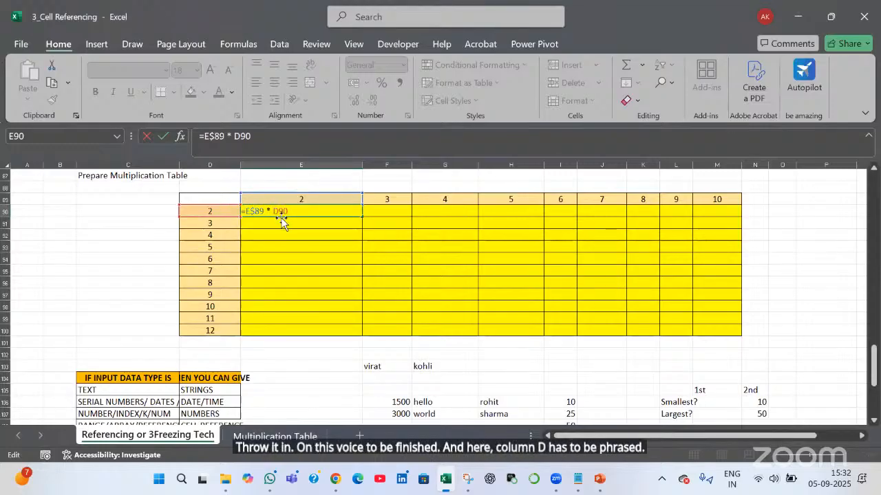
pyautogui.write('$')
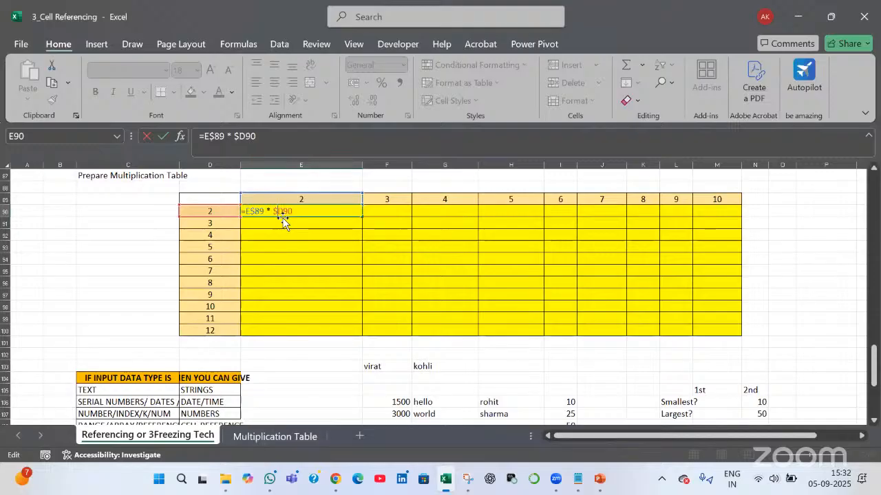
pyautogui.press('Return')
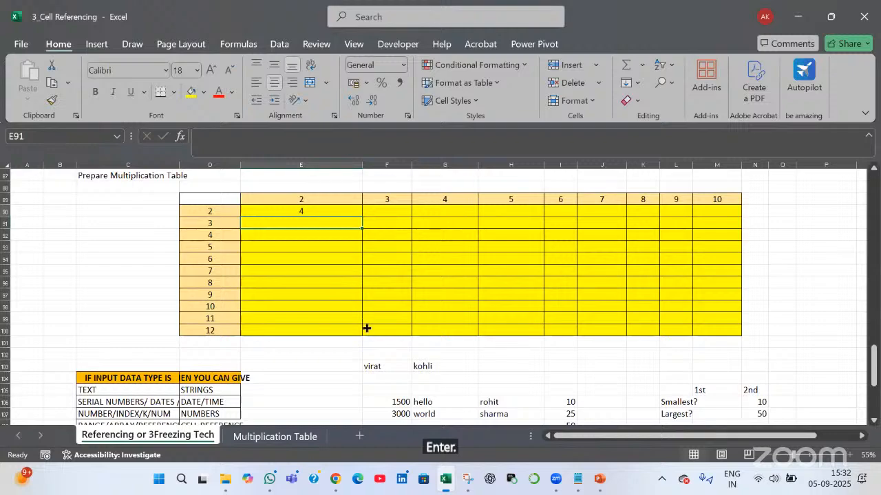
# Fill E90's formula down to row 100 and across to column M
pyautogui.click(302, 212)
pyautogui.moveTo(362, 217); pyautogui.dragTo(362, 337)
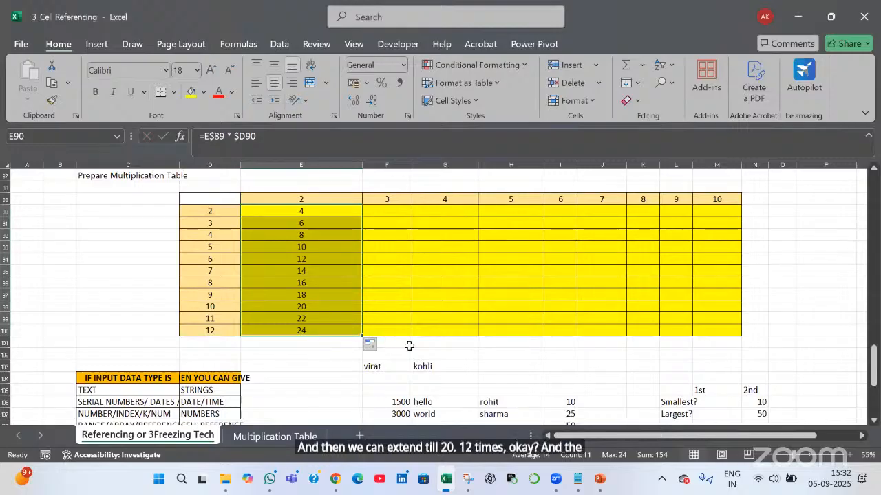
pyautogui.moveTo(362, 337); pyautogui.dragTo(740, 339)
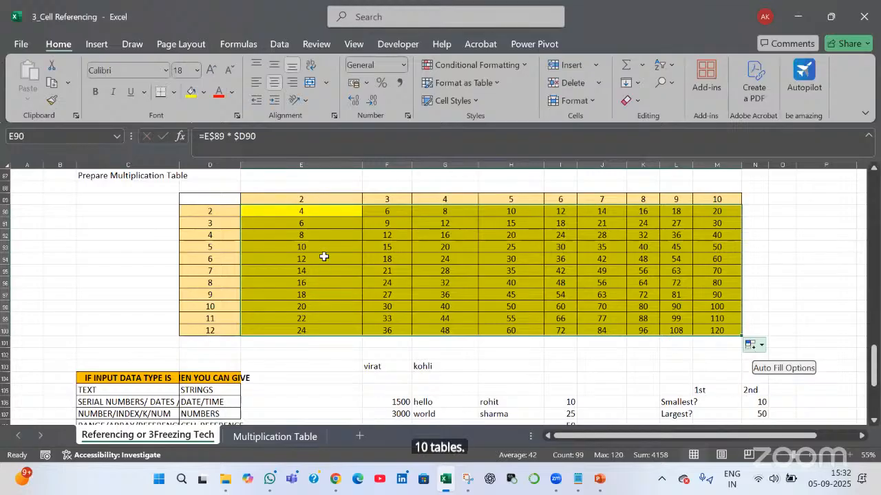
# Review E90's =E$89 * $D90 references without changing them
pyautogui.click(334, 211)
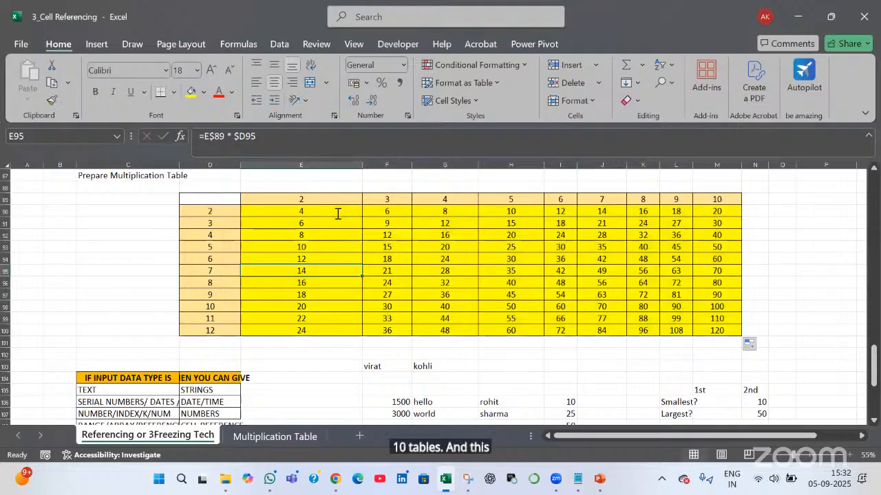
pyautogui.doubleClick(337, 213)
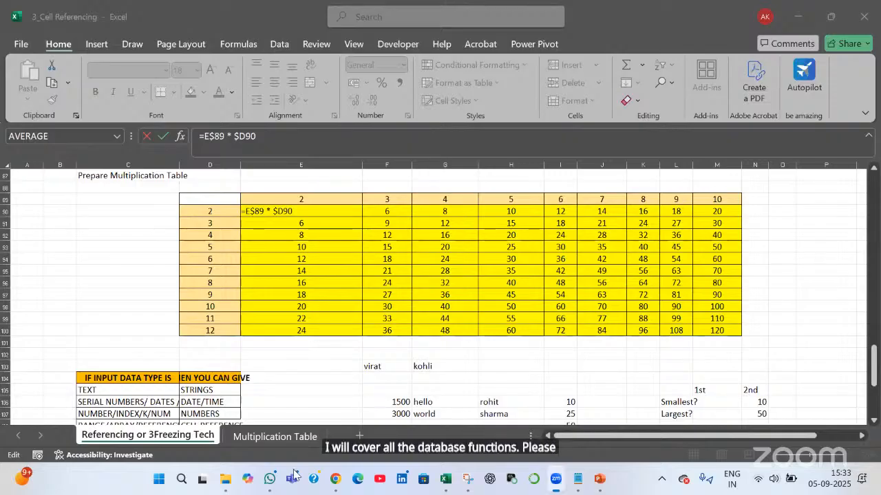
pyautogui.click(321, 375)
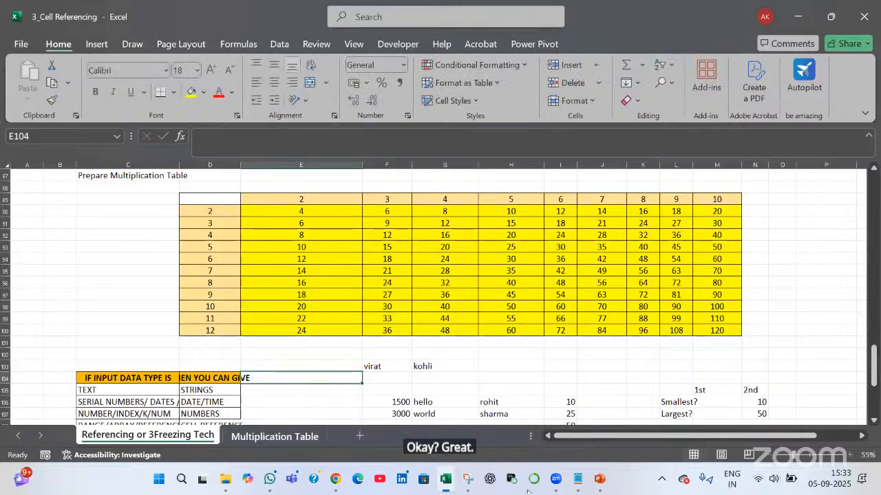
pyautogui.click(578, 478)
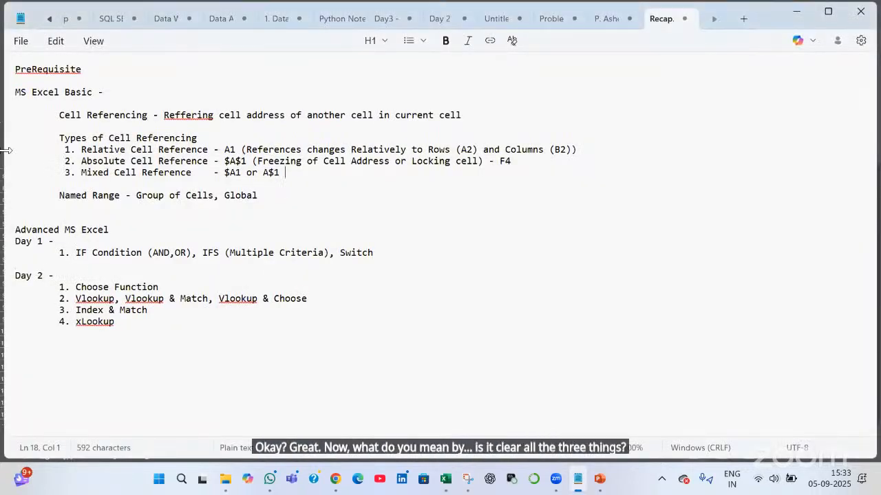
pyautogui.moveTo(280, 173); pyautogui.dragTo(1, 154)
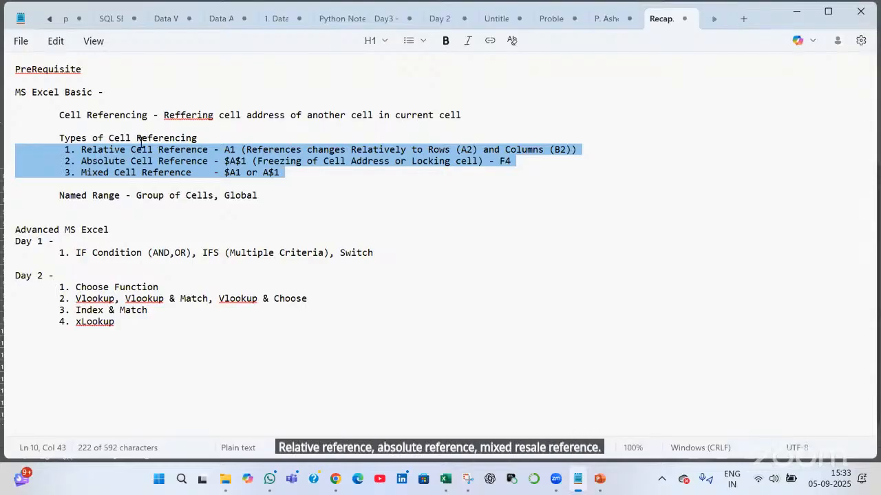
pyautogui.doubleClick(234, 153)
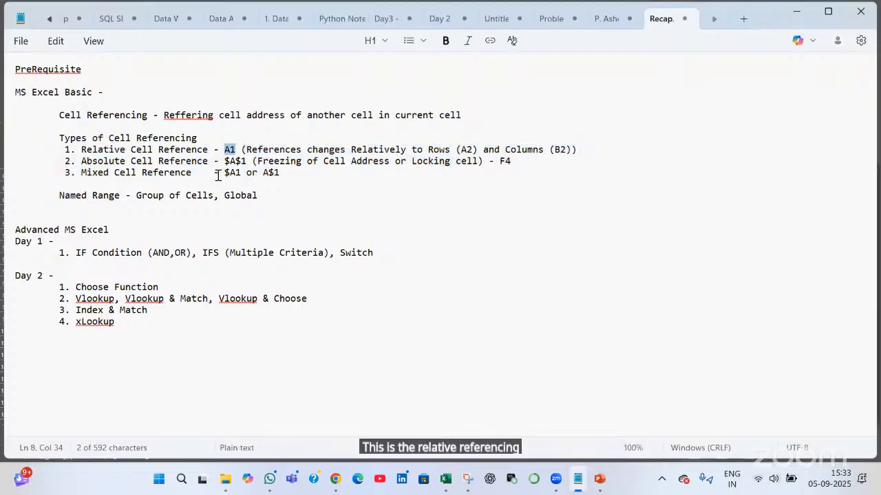
pyautogui.moveTo(224, 172); pyautogui.dragTo(287, 172)
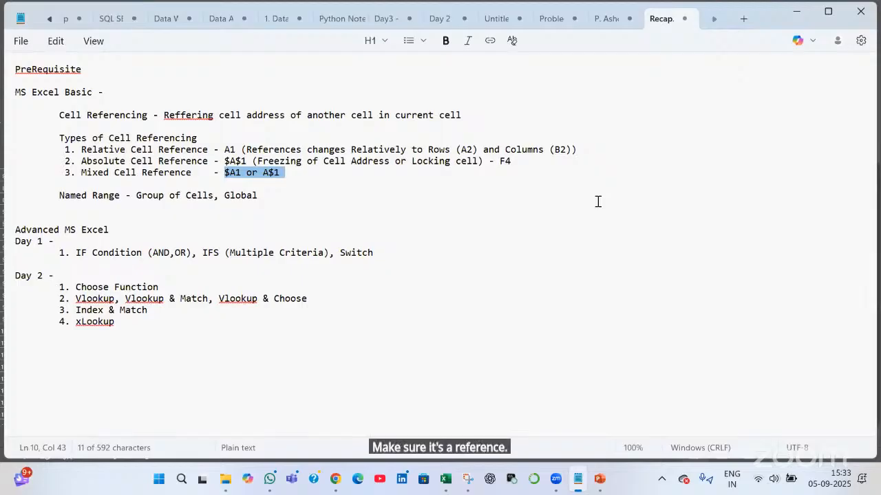
pyautogui.moveTo(120, 192); pyautogui.dragTo(57, 192)
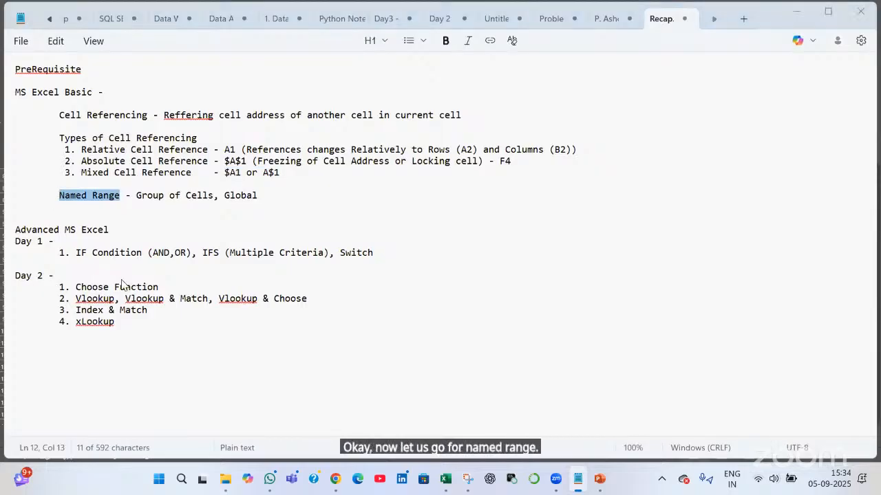
pyautogui.hotkey('alt', 'Tab')
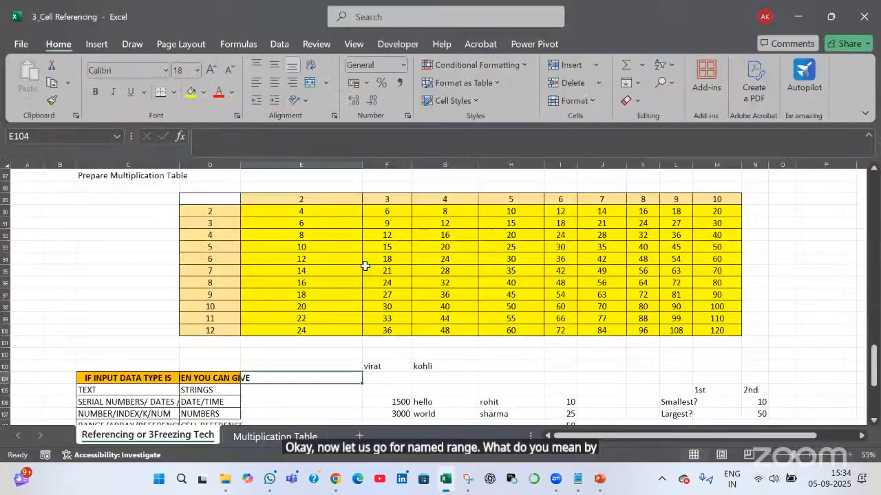
# Select D89:M100 and show the Formulas ribbon for defining a name
pyautogui.click(290, 198)
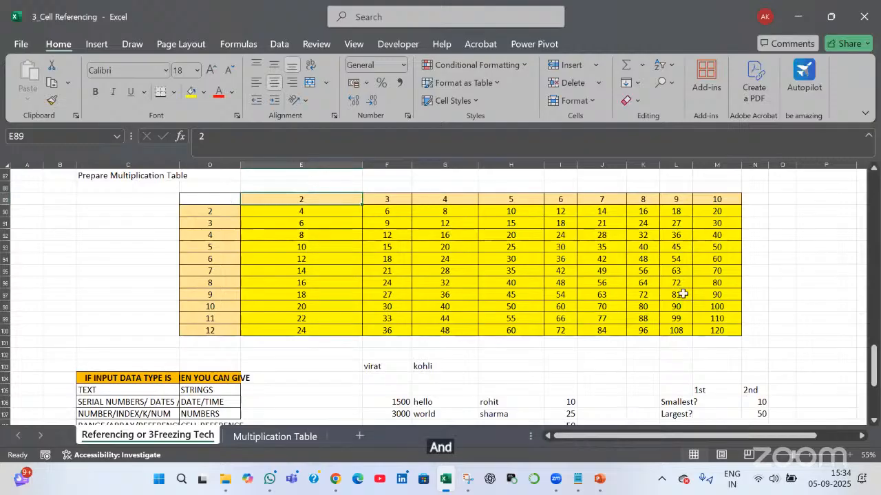
pyautogui.moveTo(206, 199); pyautogui.dragTo(732, 331)
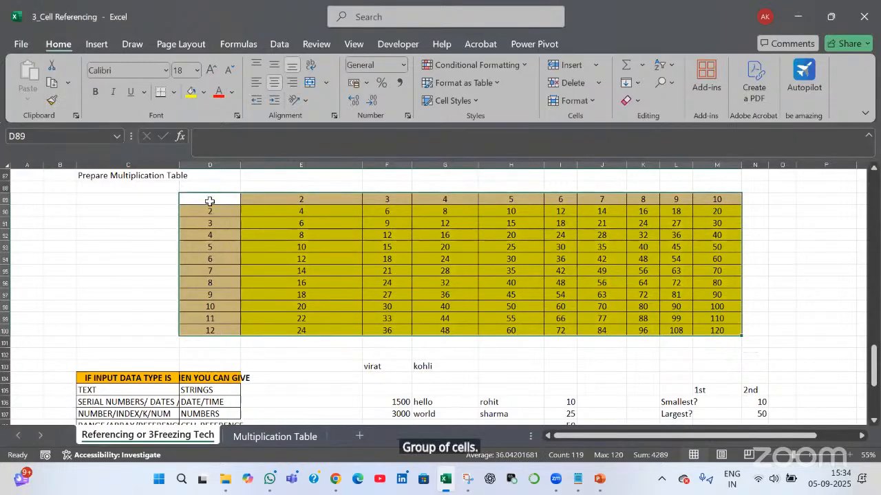
pyautogui.moveTo(210, 198); pyautogui.dragTo(721, 341)
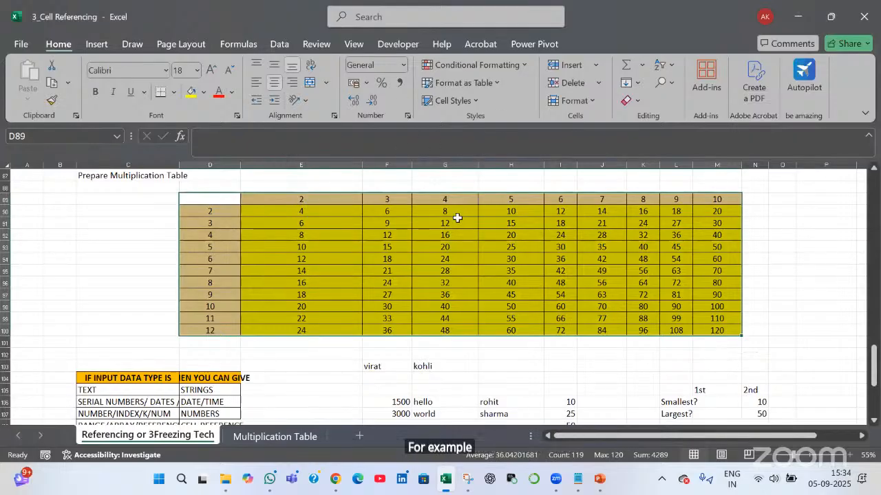
pyautogui.click(239, 44)
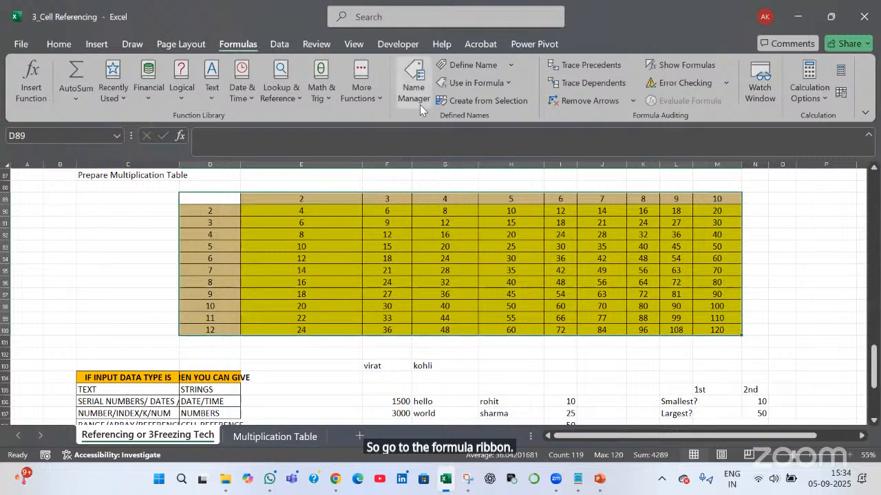
# Delete all nine existing defined names in Name Manager
pyautogui.hotkey('ctrl', 'q')
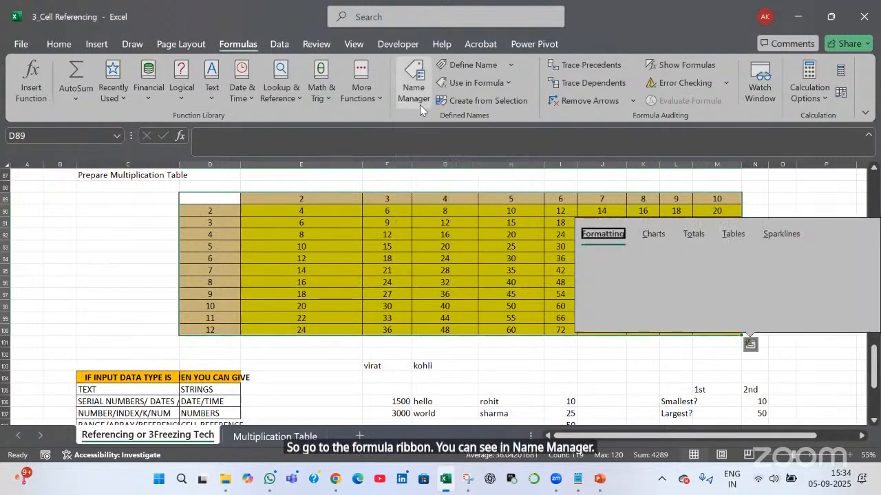
pyautogui.press('Escape')
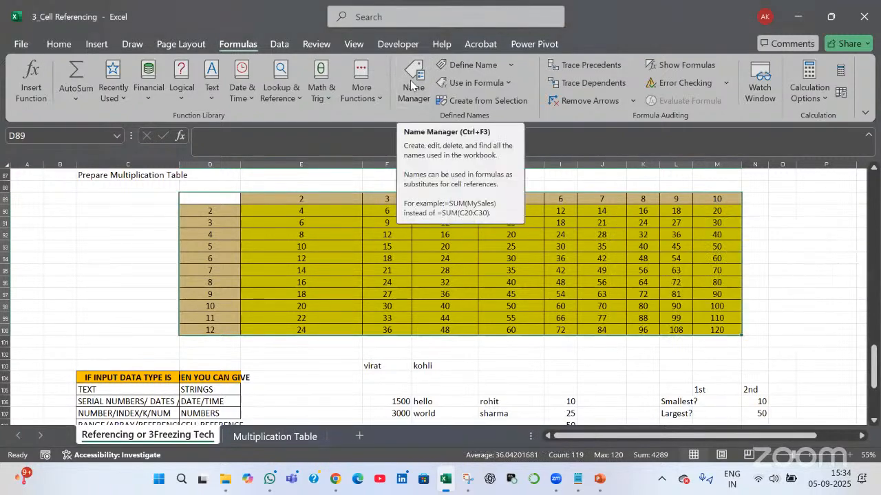
pyautogui.hotkey('ctrl', 'F3')
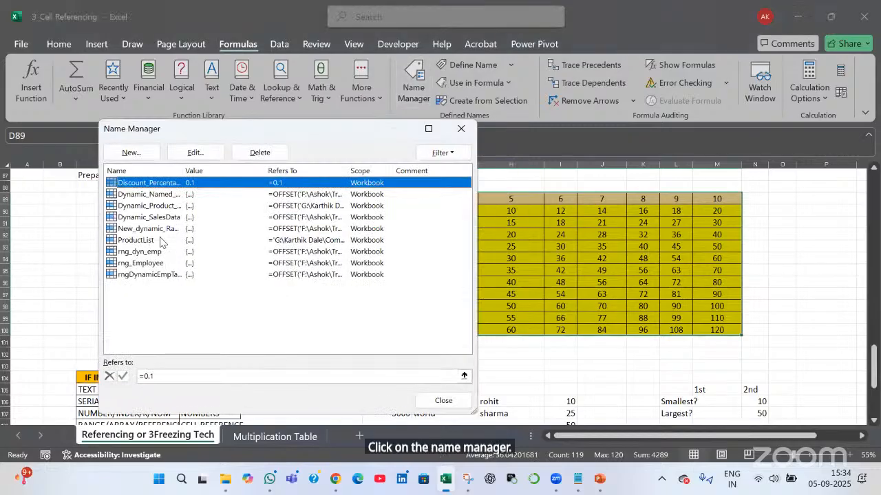
pyautogui.keyDown('shift'); pyautogui.click(152, 276); pyautogui.keyUp('shift')
pyautogui.click(262, 154)
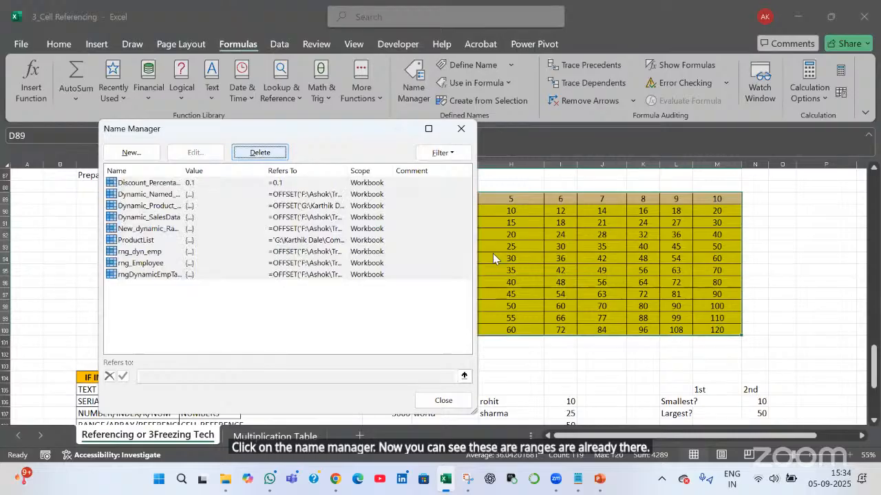
pyautogui.click(430, 278)
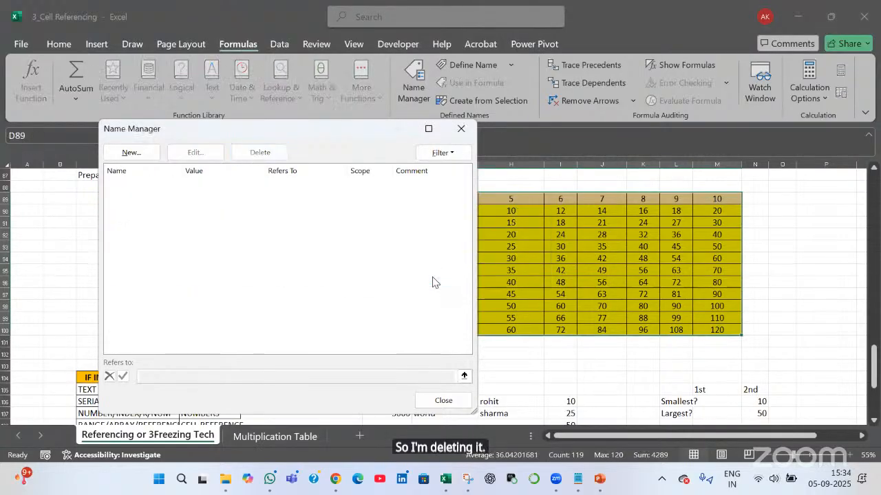
# Define the workbook name rng_MultiplicationTable and confirm it refers to $D$89:$M$100
pyautogui.click(146, 154)
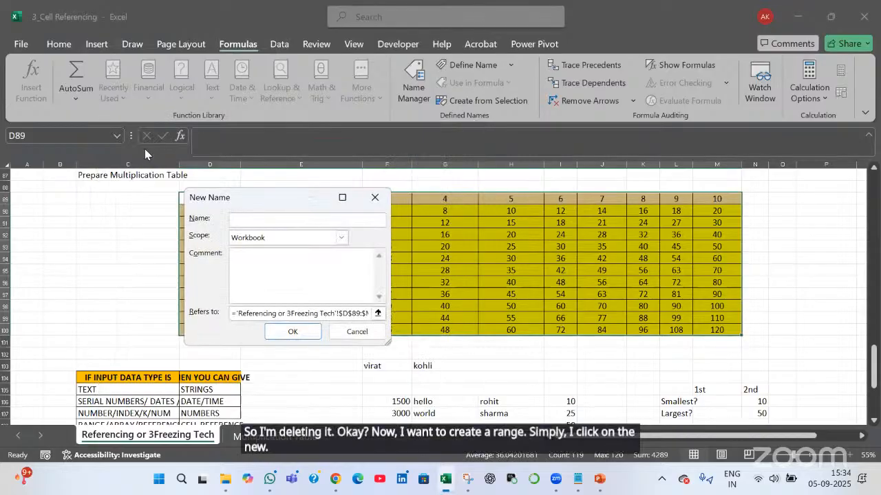
pyautogui.write('rng')
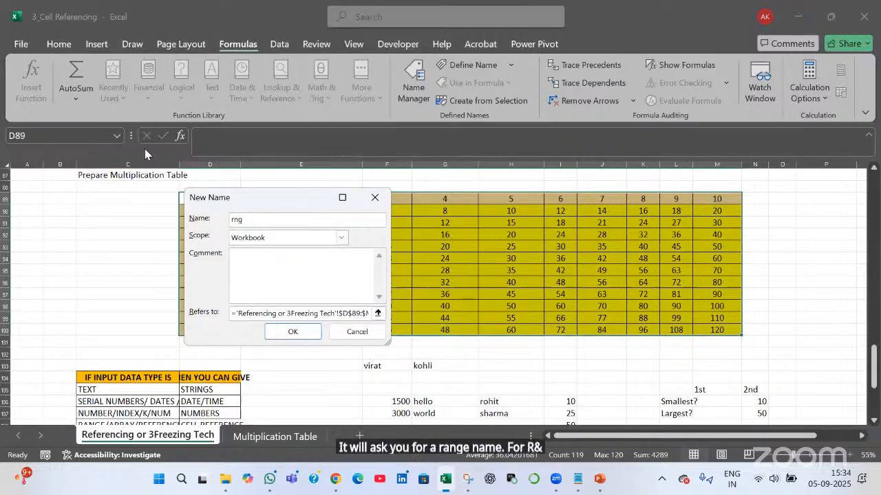
pyautogui.write('_')
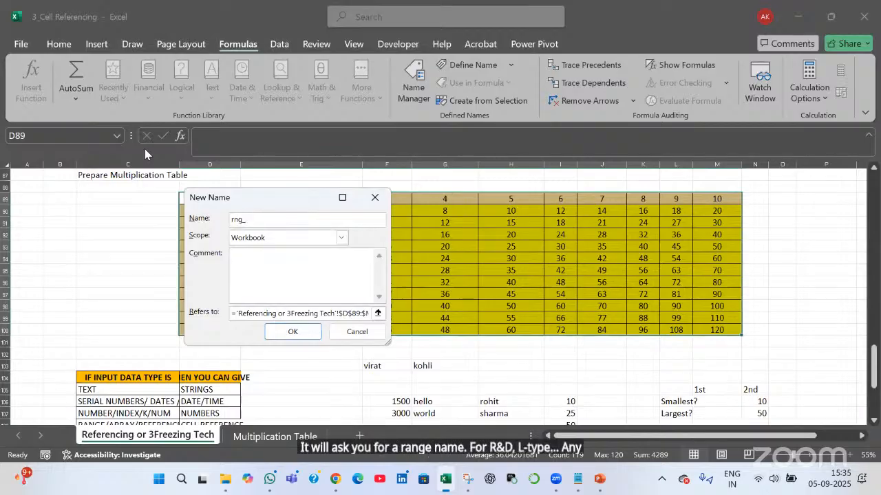
pyautogui.write('Multipli')
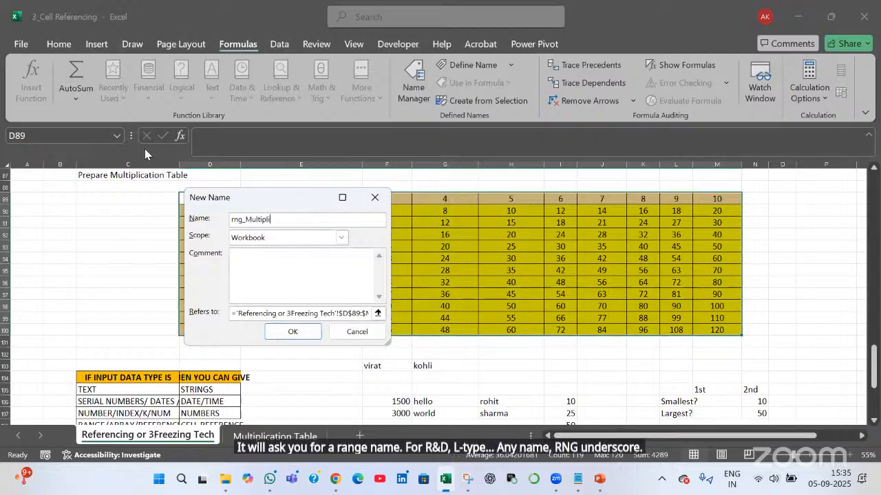
pyautogui.write('cationTable')
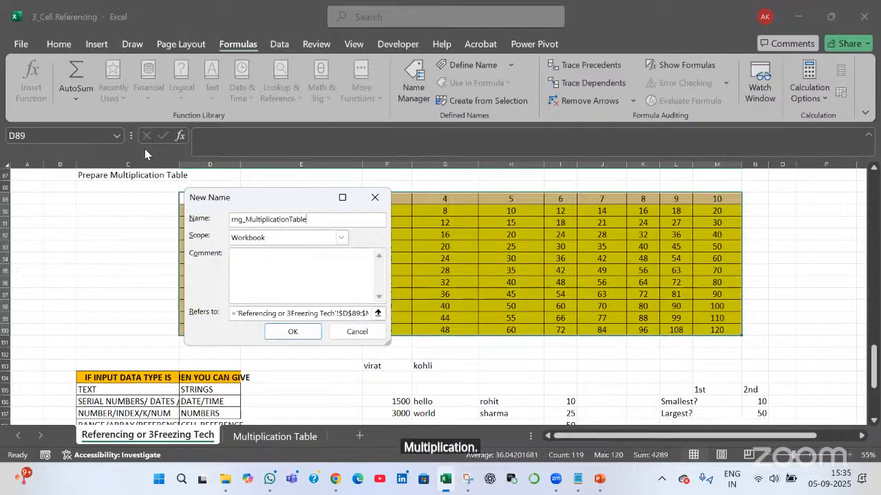
pyautogui.click(292, 332)
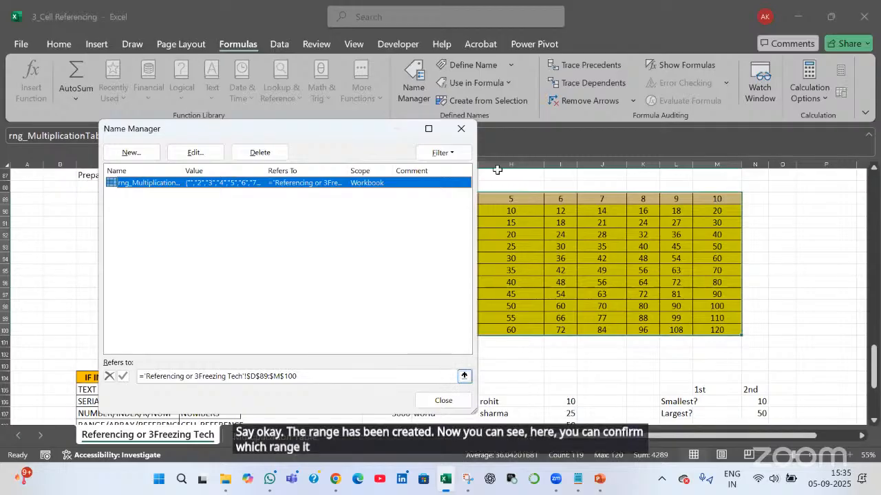
pyautogui.click(465, 376)
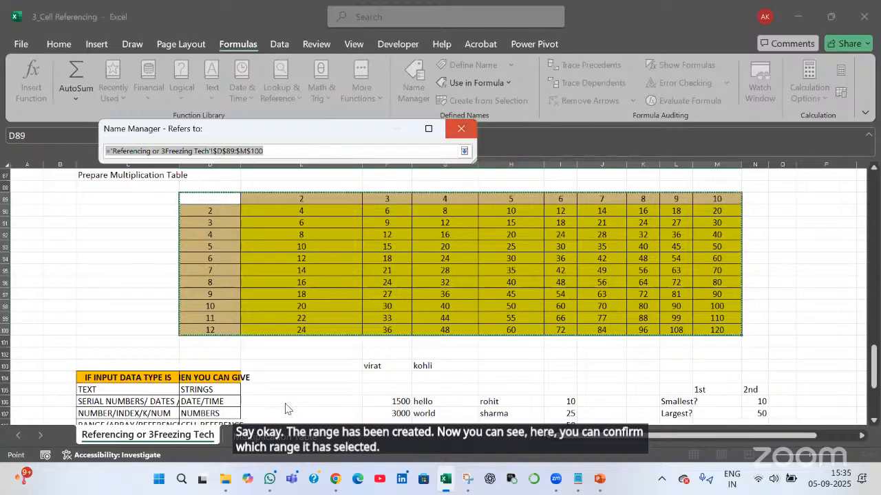
pyautogui.click(461, 131)
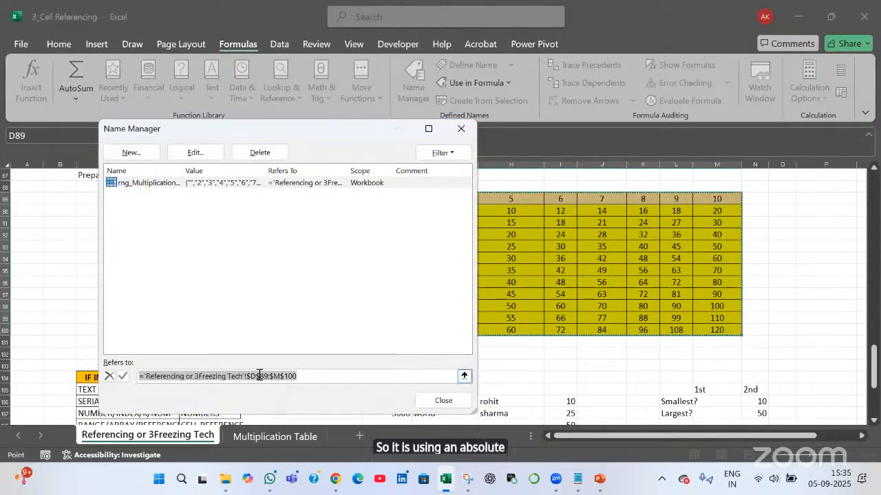
pyautogui.click(447, 400)
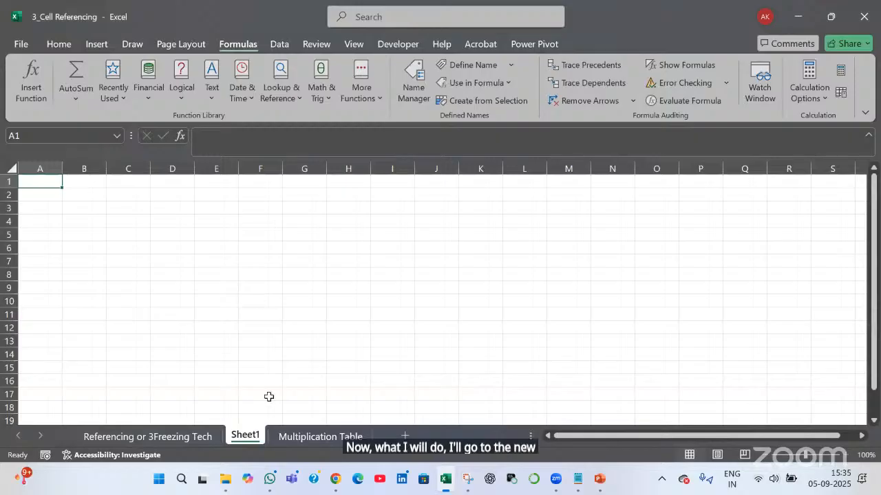
# Jump to the rng_MultiplicationTable range from the Name Box list
pyautogui.click(260, 222)
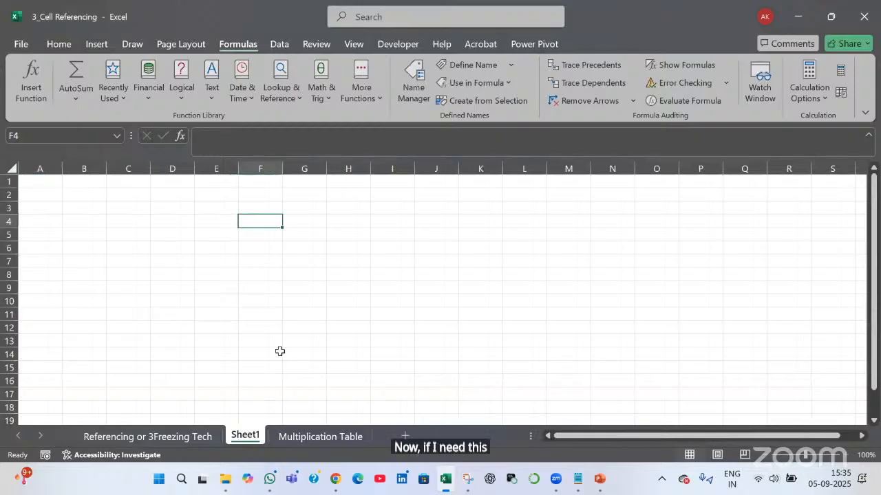
pyautogui.write('=')
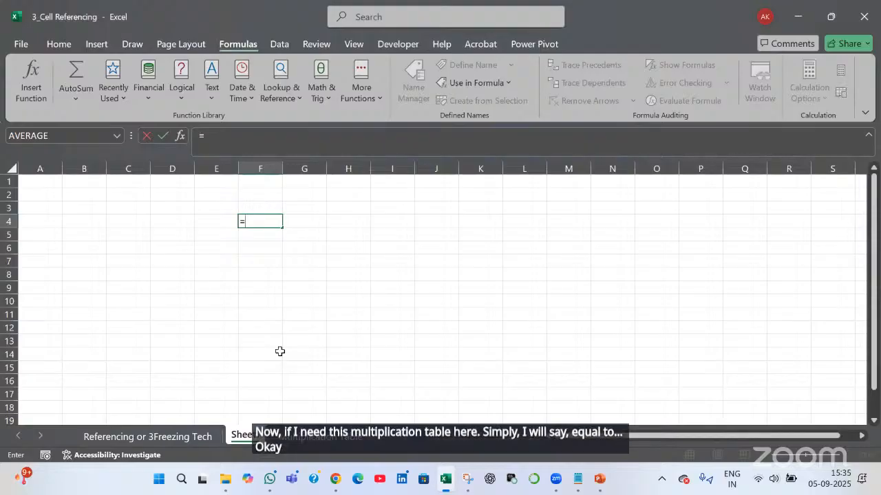
pyautogui.press('Escape')
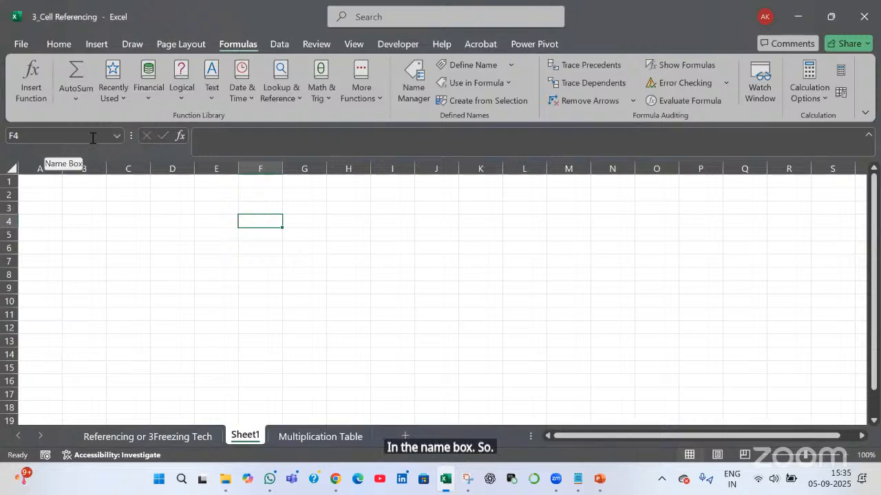
pyautogui.press('ctrl')
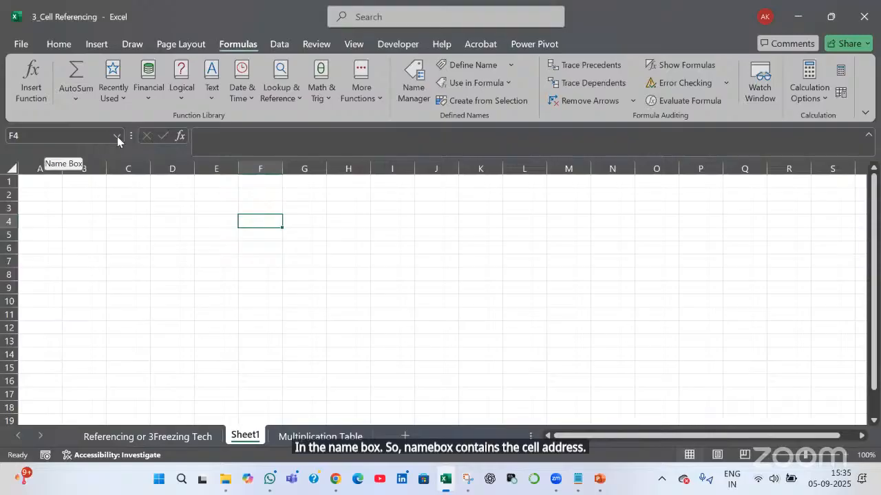
pyautogui.click(117, 136)
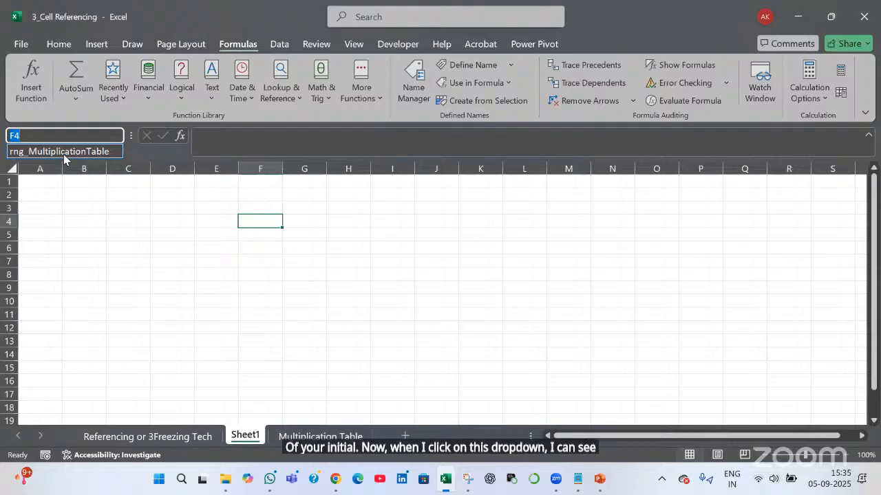
pyautogui.click(74, 153)
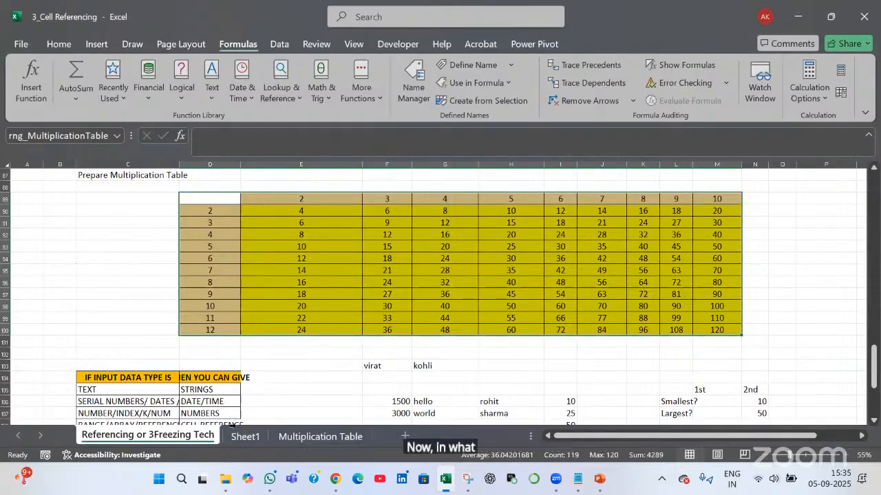
# Move the Sheet1 tab to sit after the Multiplication Table sheet
pyautogui.click(269, 446)
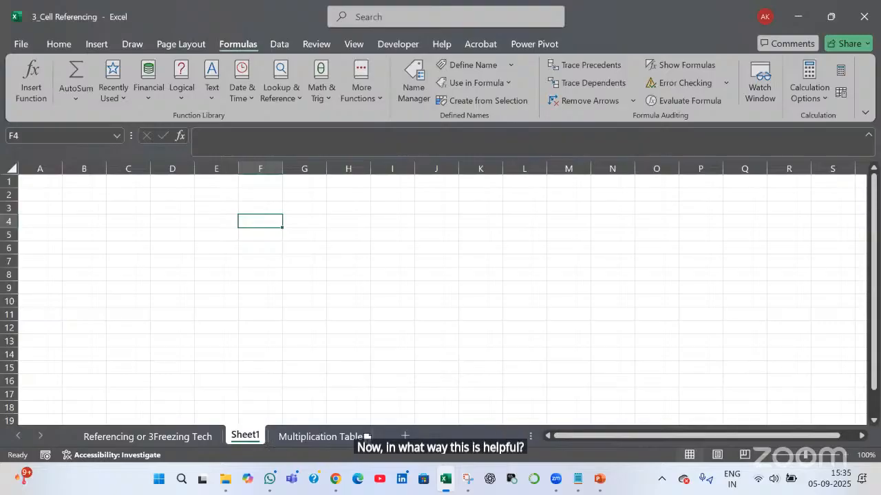
pyautogui.moveTo(246, 436); pyautogui.dragTo(351, 436)
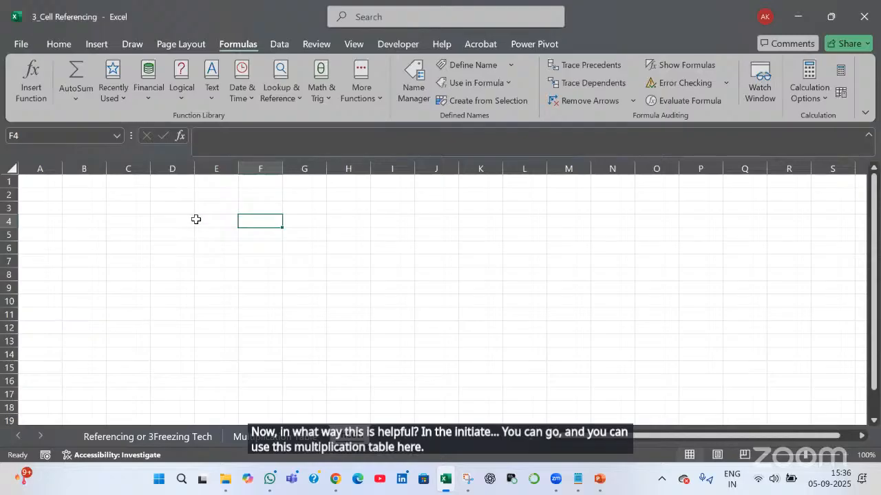
pyautogui.press('Left')
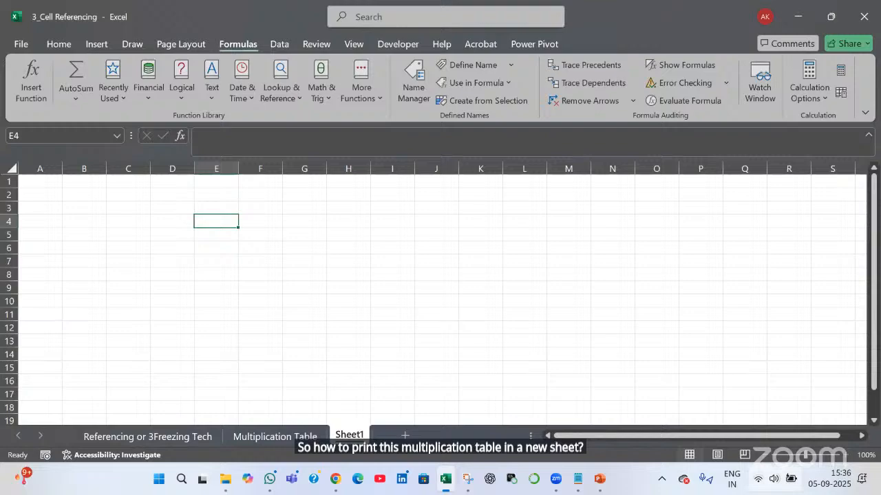
pyautogui.write('=')
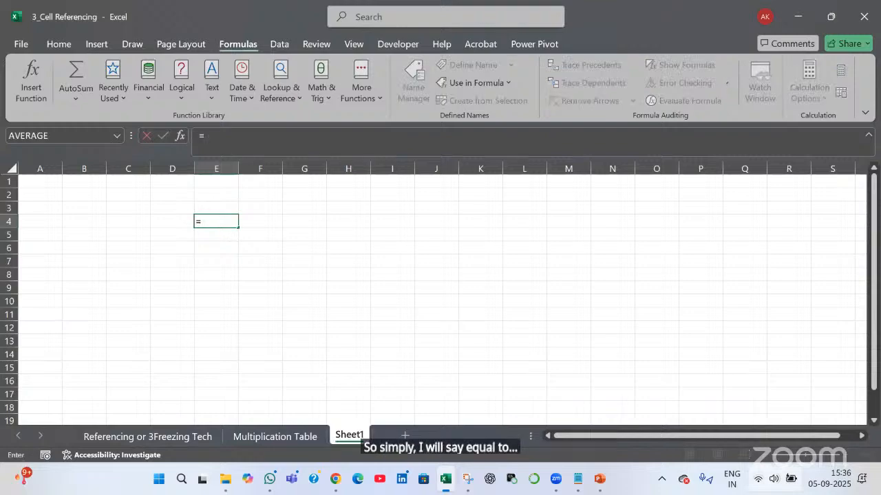
pyautogui.press('F3')
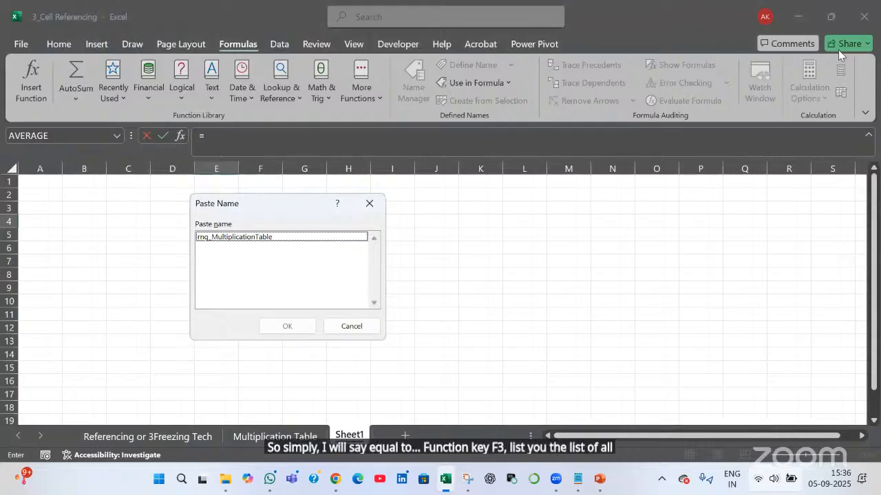
pyautogui.moveTo(291, 208); pyautogui.dragTo(572, 179)
pyautogui.click(534, 209)
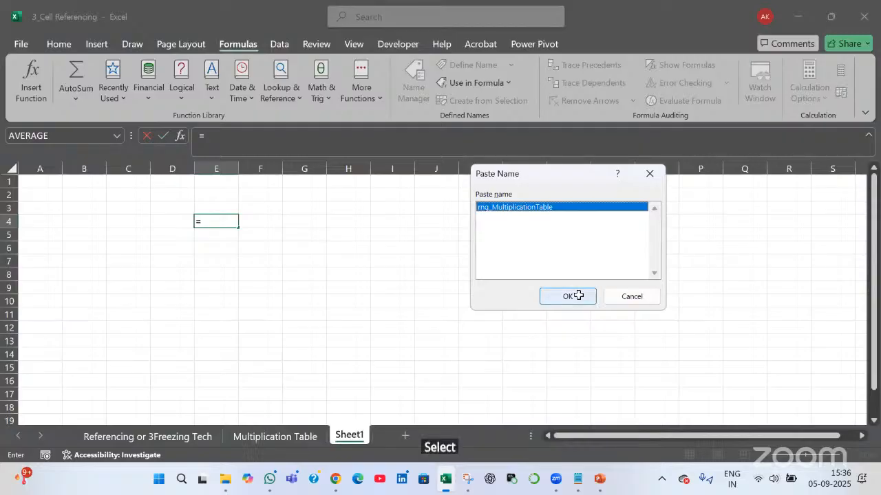
pyautogui.click(568, 296)
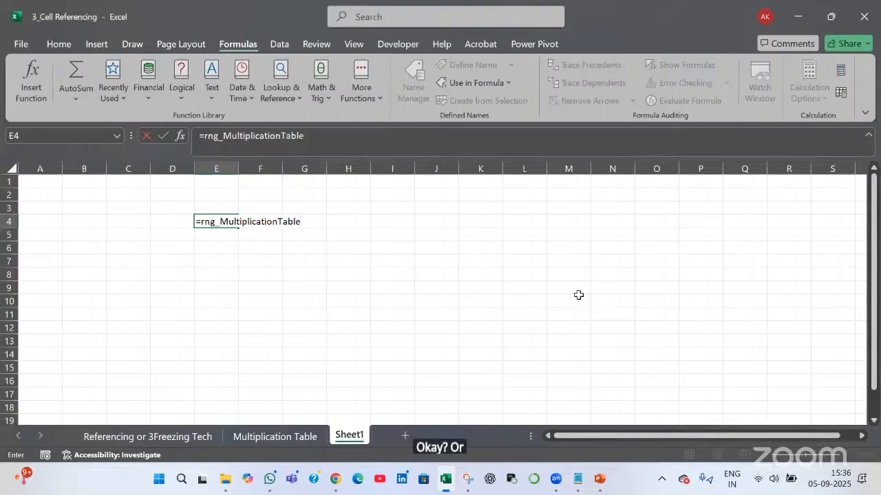
pyautogui.press('Return')
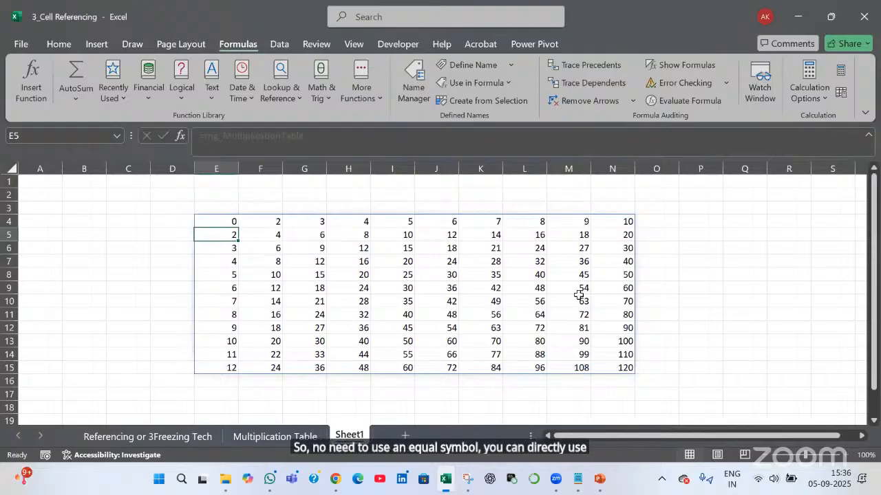
pyautogui.press('Up')
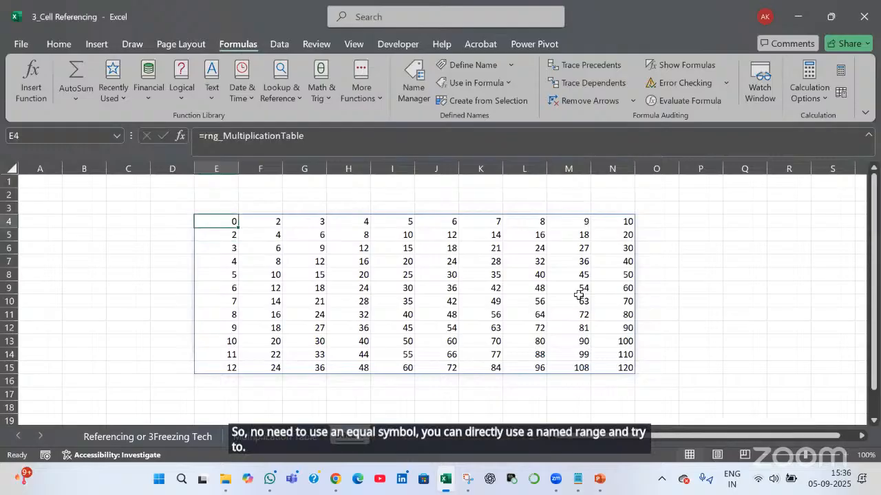
pyautogui.press('Delete')
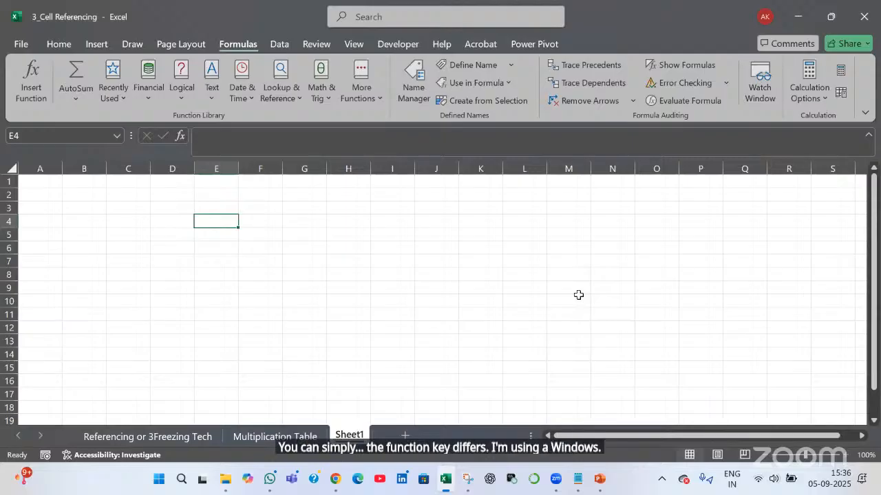
# Enter =rng_MultiplicationTable in E4 via autocomplete and step through the spilled values
pyautogui.write('=')
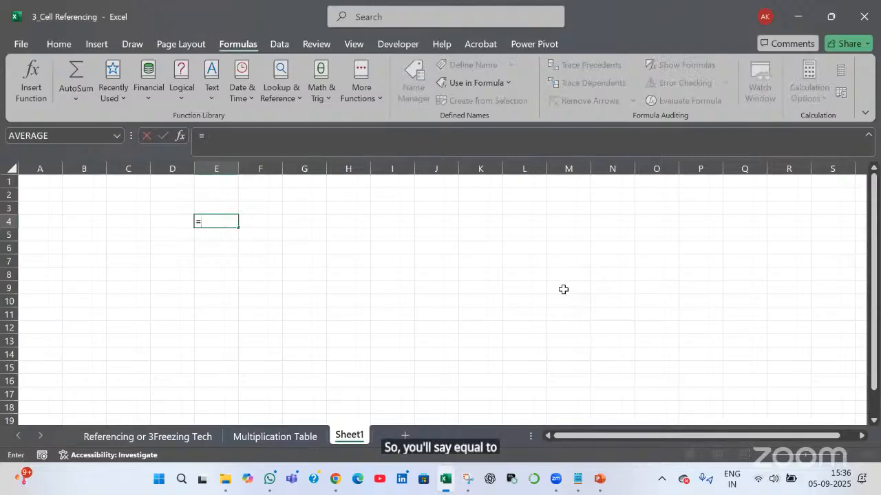
pyautogui.write('rng')
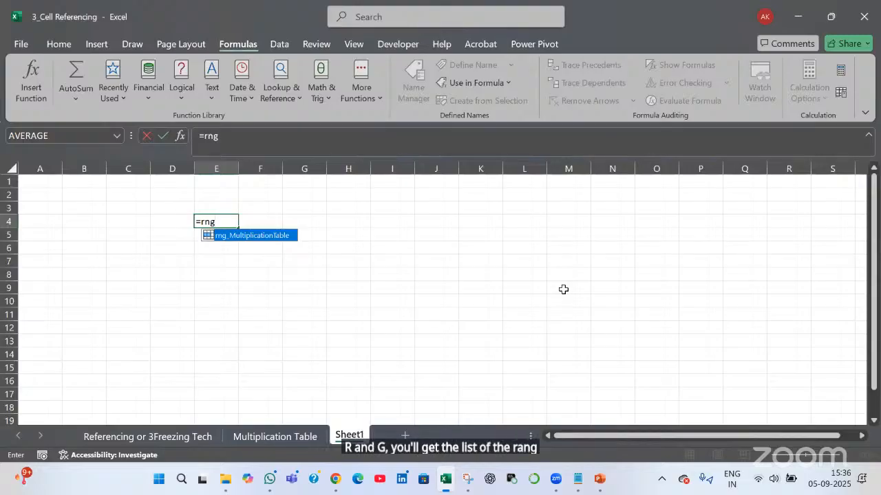
pyautogui.press('Tab')
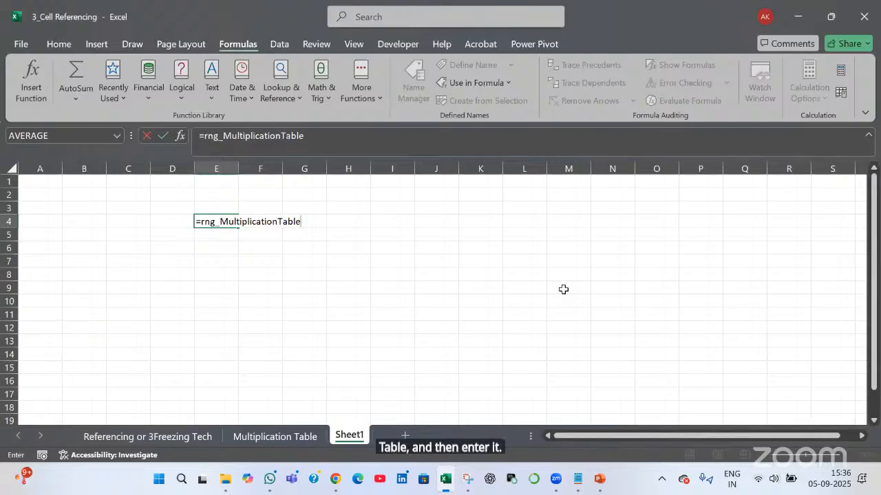
pyautogui.press('Return')
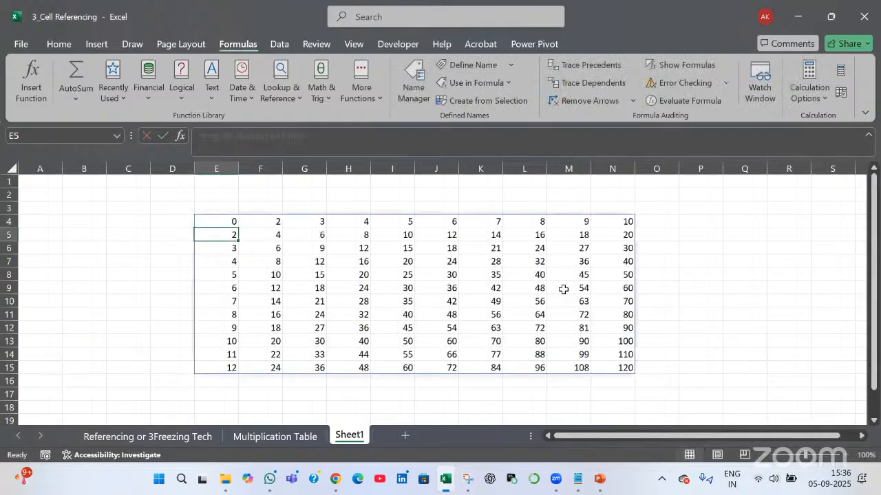
pyautogui.press('Right')
pyautogui.press('Right')
pyautogui.press('Down')
pyautogui.press('Down')
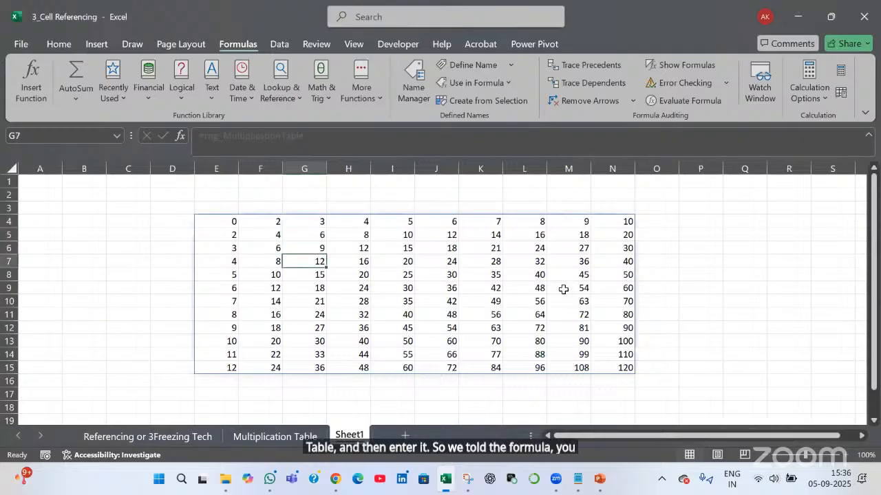
pyautogui.press('Down')
pyautogui.press('Down')
pyautogui.press('Down')
pyautogui.press('Down')
pyautogui.press('Down')
pyautogui.press('Down')
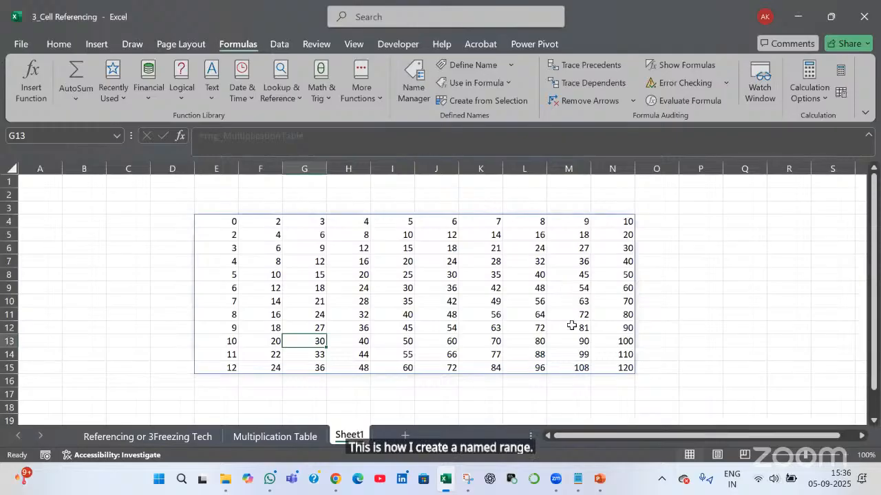
pyautogui.hotkey('alt', 'Tab')
pyautogui.press('Tab')
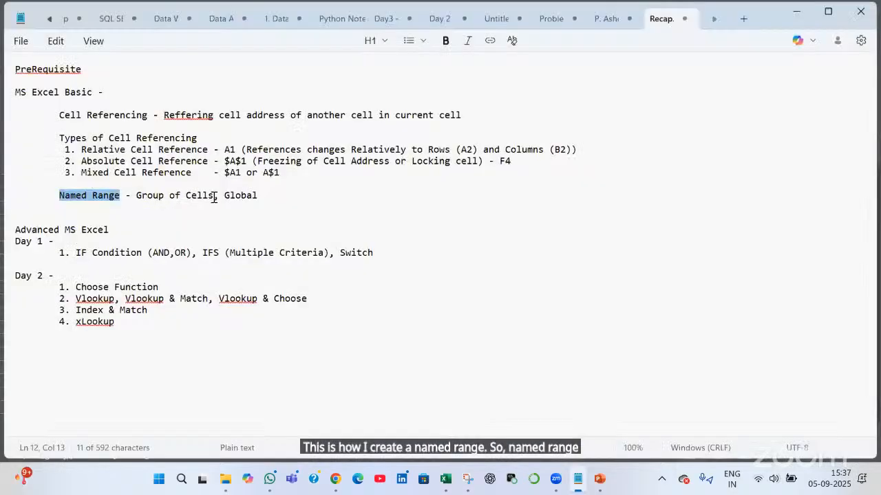
pyautogui.moveTo(214, 198); pyautogui.dragTo(135, 196)
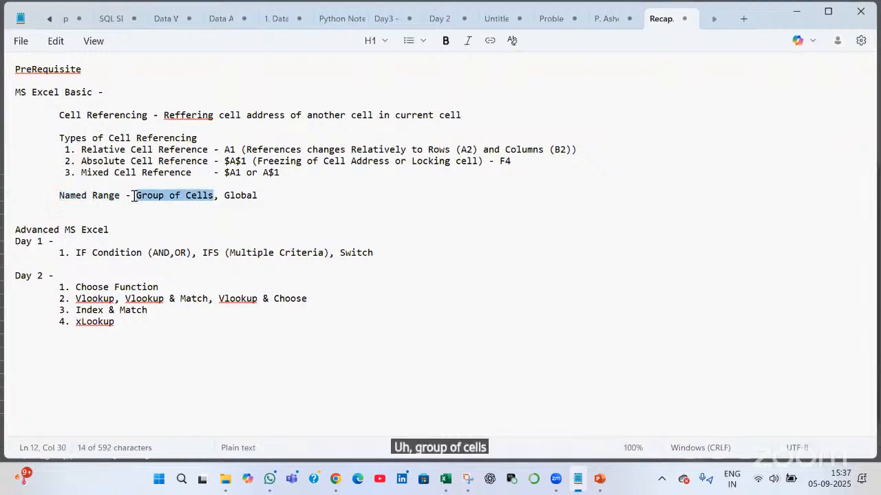
pyautogui.doubleClick(261, 195)
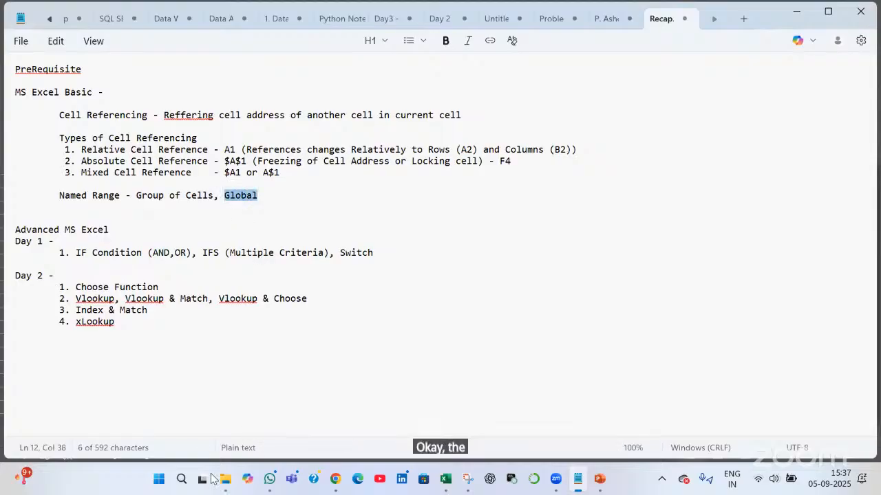
pyautogui.hotkey('alt', 'Tab')
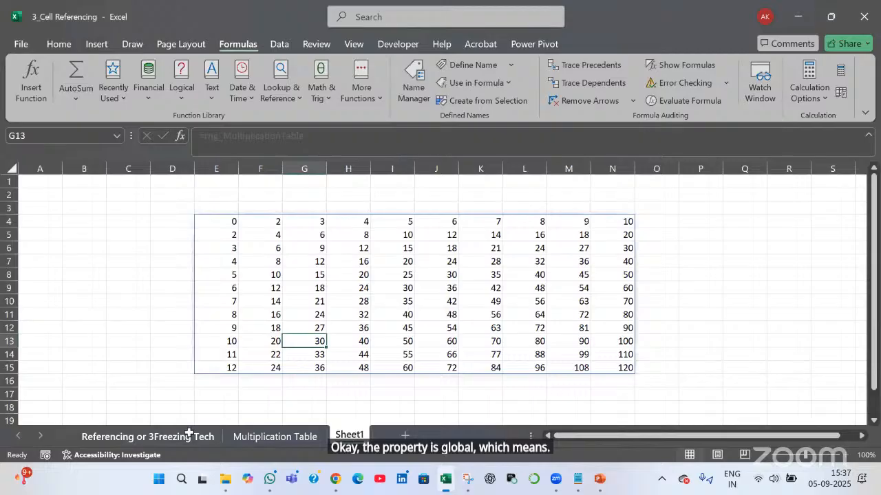
# Delete the spilled table formula from E4 on Sheet1
pyautogui.click(188, 436)
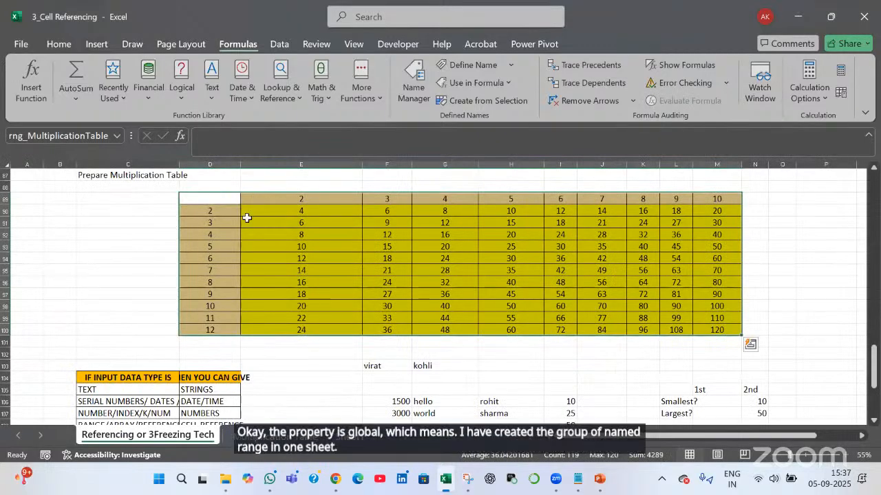
pyautogui.click(350, 436)
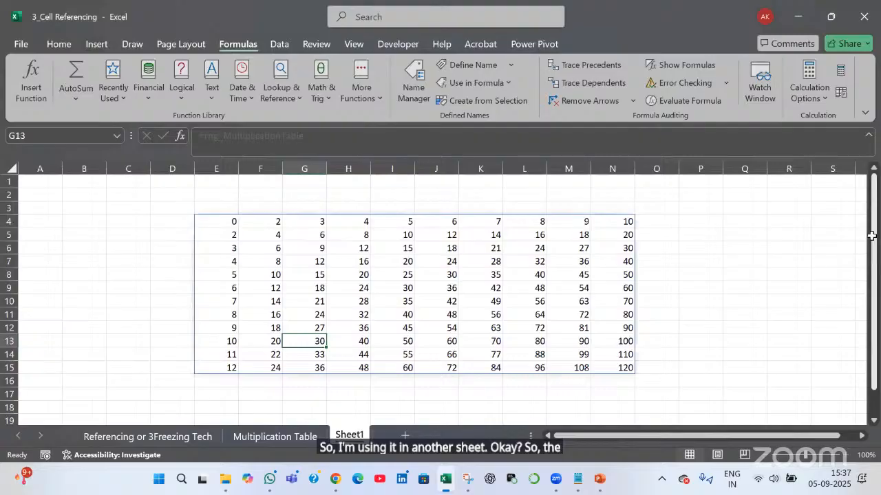
pyautogui.click(216, 221)
pyautogui.press('Delete')
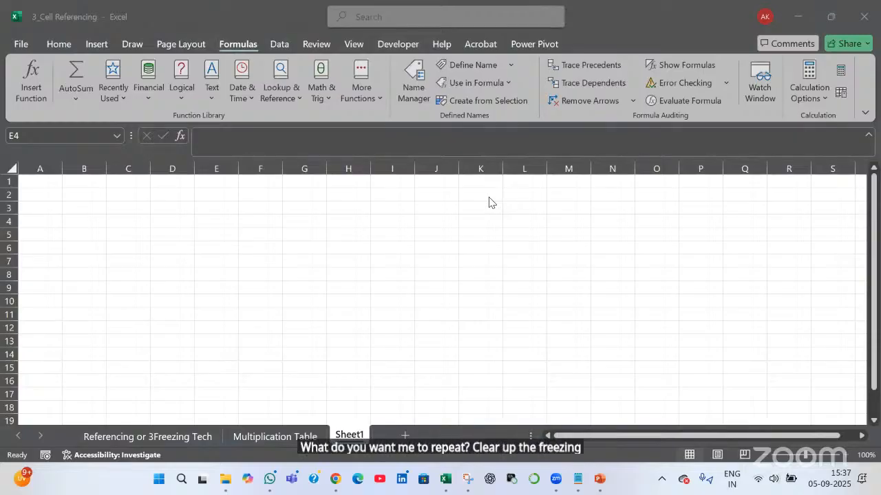
# Select the multiplication table D89:M100 on the Referencing or 3Freezing Tech sheet
pyautogui.click(155, 438)
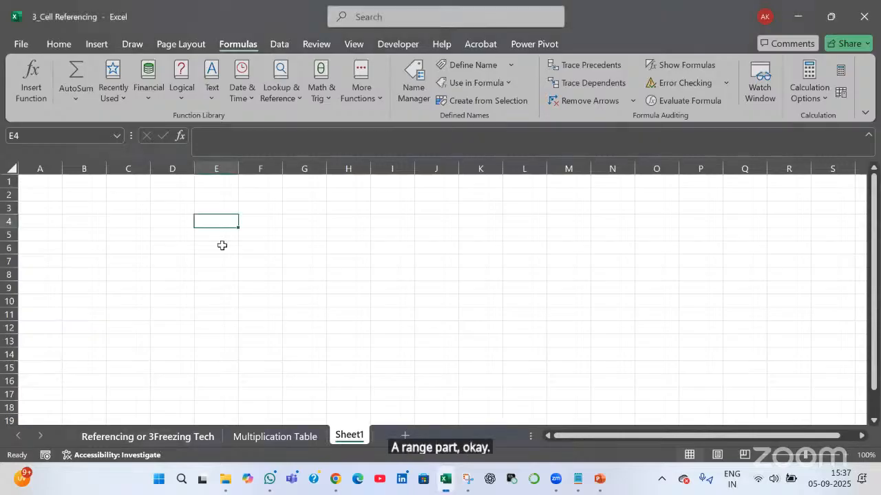
pyautogui.moveTo(212, 200); pyautogui.dragTo(713, 323)
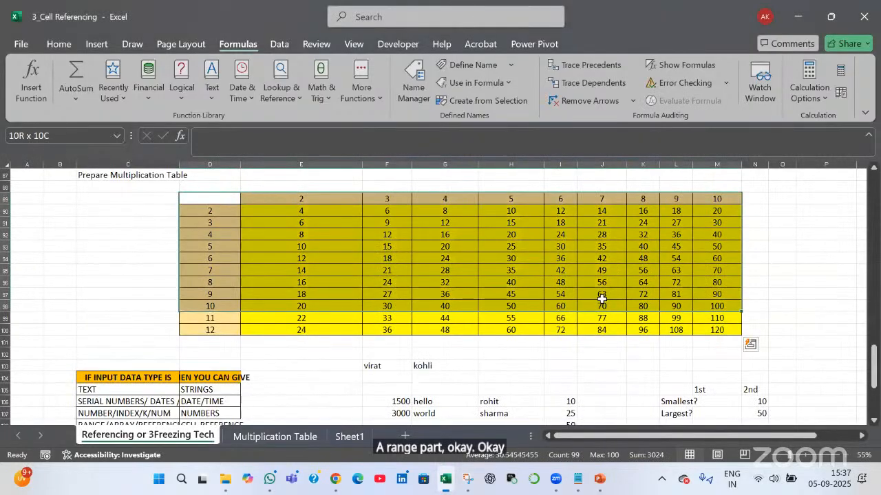
pyautogui.moveTo(602, 300); pyautogui.dragTo(603, 330)
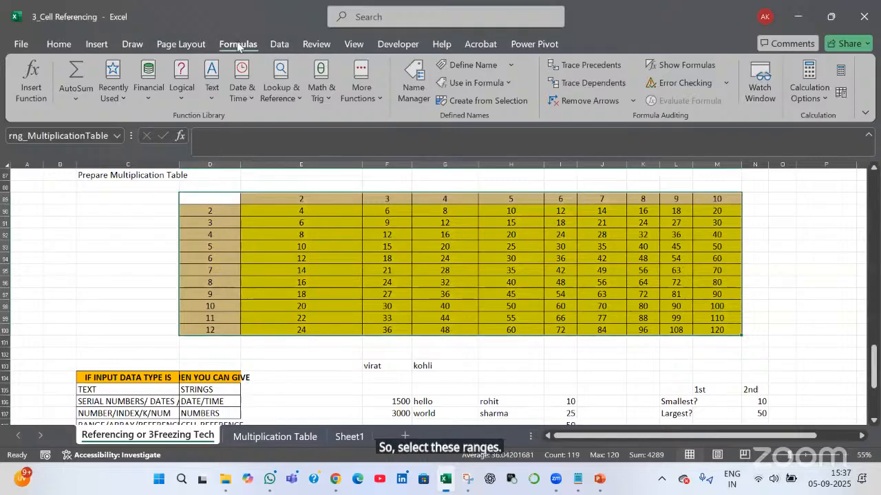
# Delete the old rng_MultiplicationTable name in Name Manager
pyautogui.hotkey('ctrl', 'q')
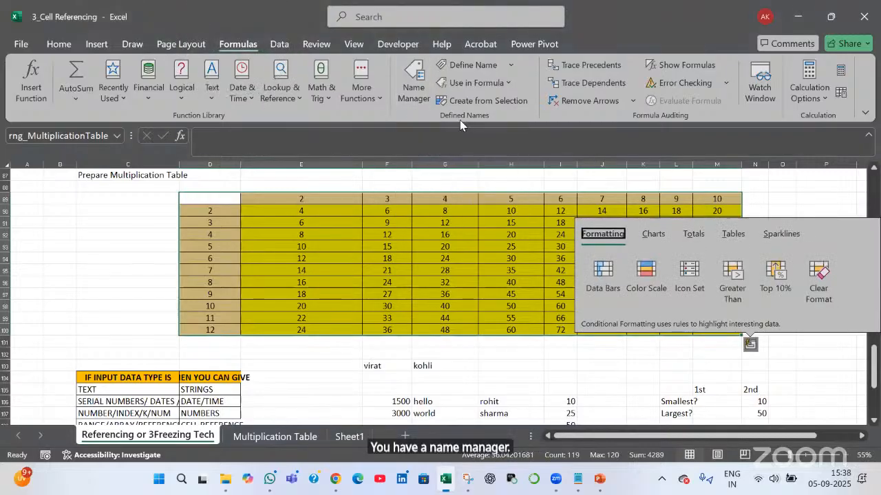
pyautogui.press('ctrl')
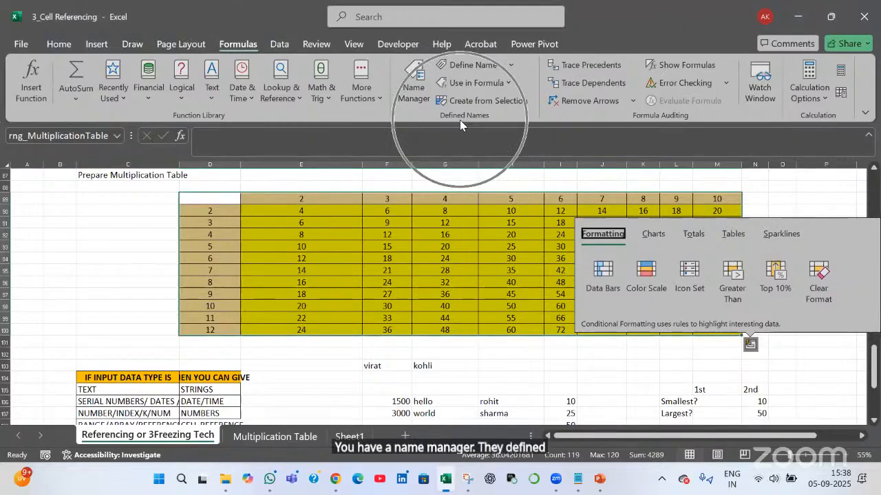
pyautogui.click(417, 97)
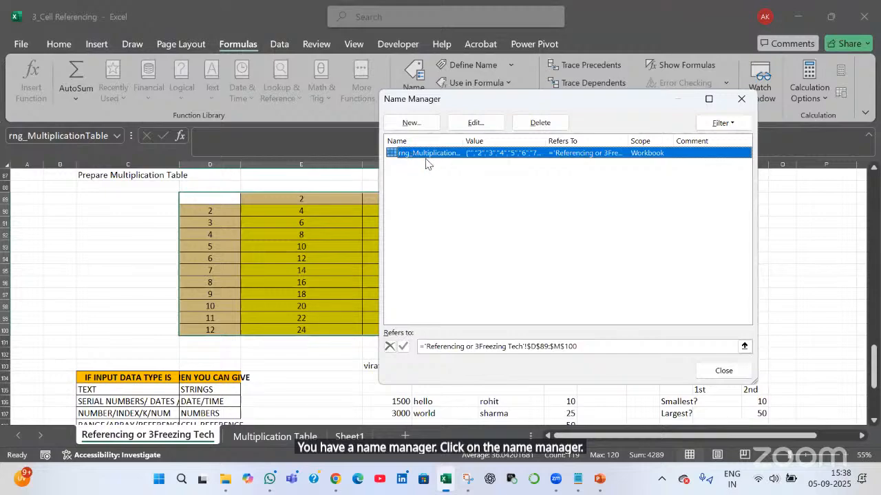
pyautogui.click(540, 122)
pyautogui.click(411, 278)
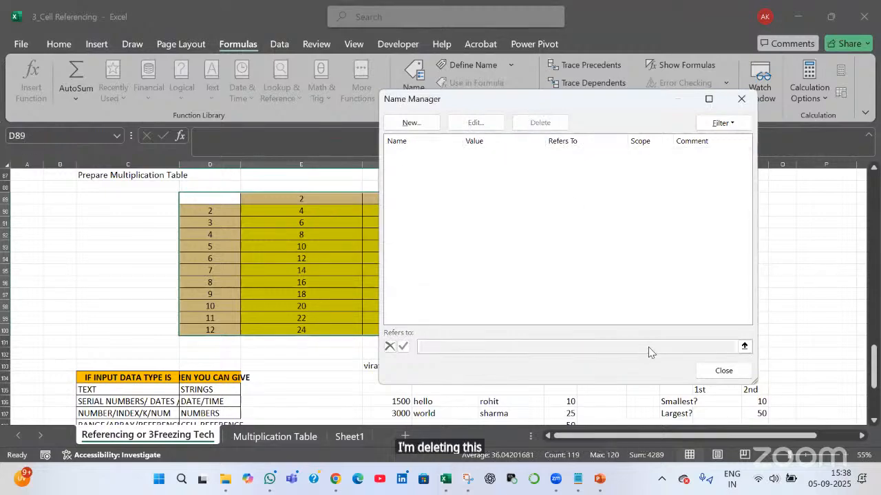
pyautogui.click(703, 372)
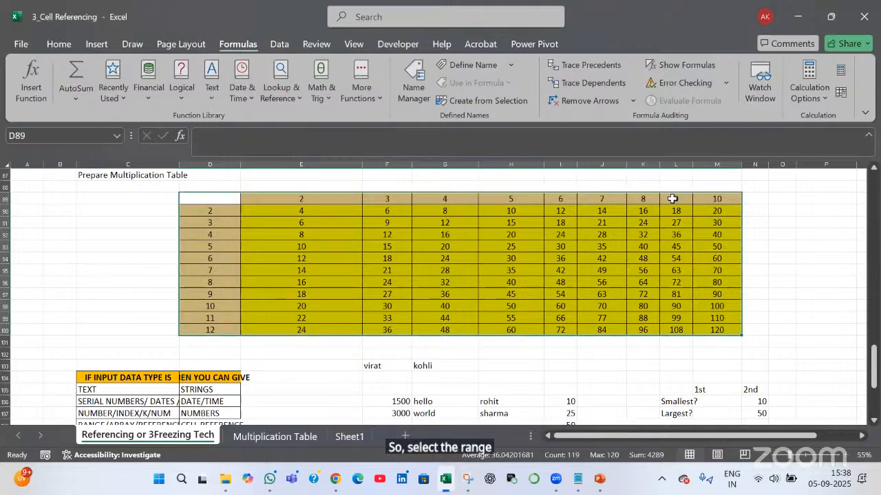
# Create rng_MultiplicationTable for D89:M100 with comment 'Multiplication table between 2 - 10 and 12 times'
pyautogui.moveTo(210, 199); pyautogui.dragTo(717, 330)
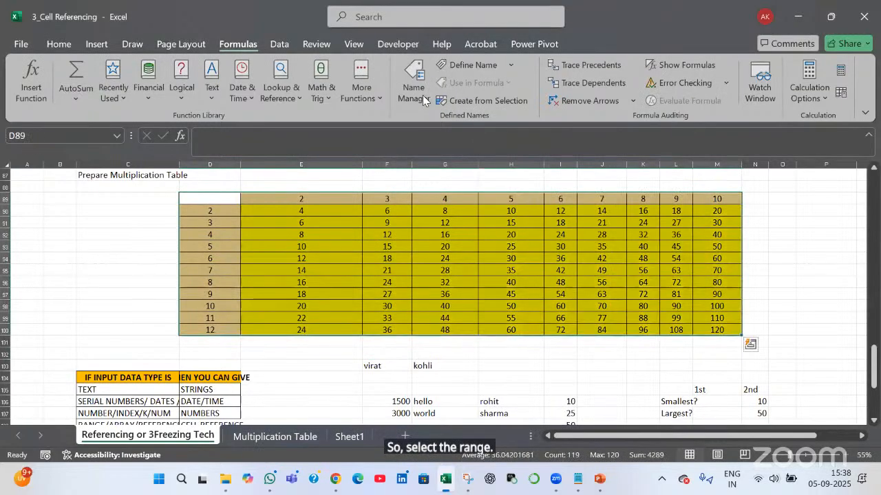
pyautogui.click(422, 98)
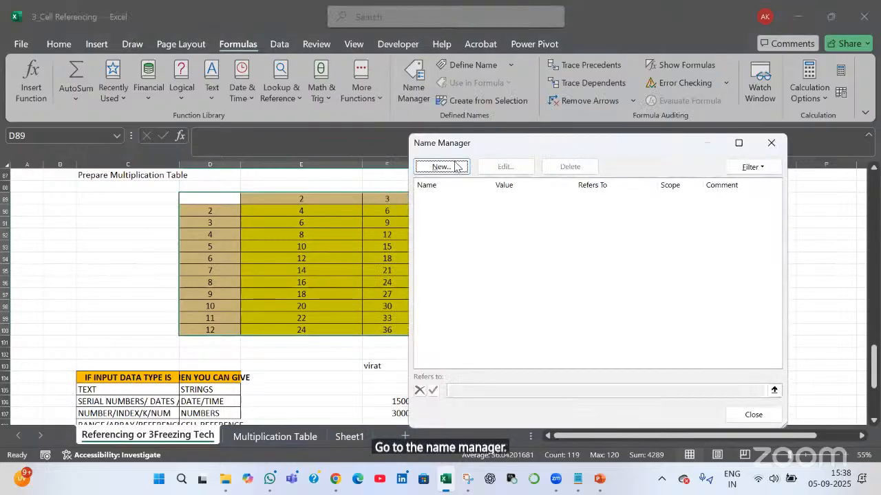
pyautogui.click(441, 167)
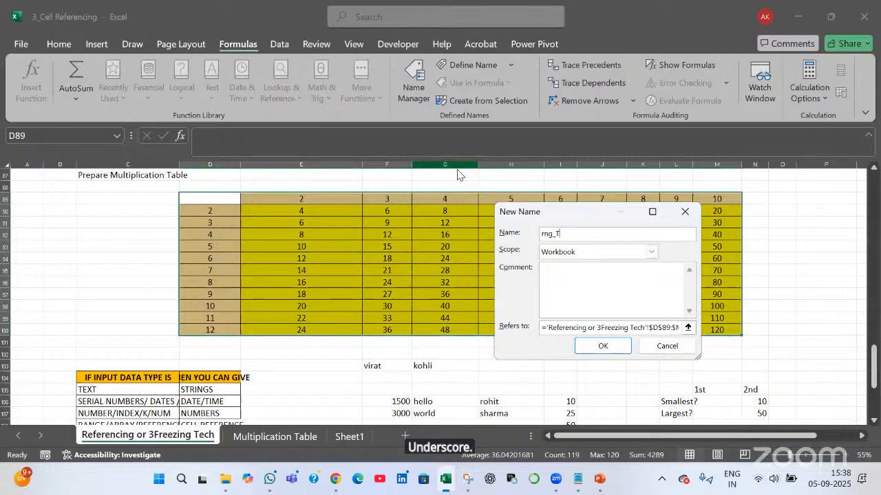
pyautogui.press('BackSpace')
pyautogui.write('Mul')
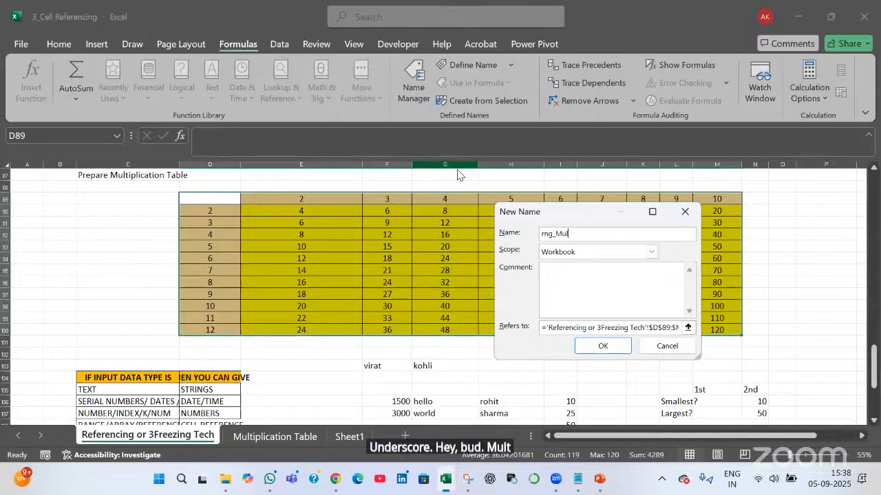
pyautogui.write('tiplicationT')
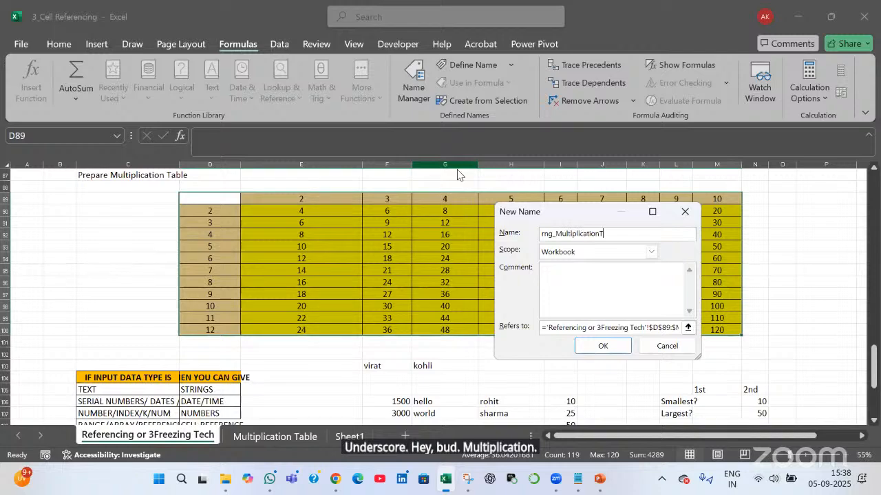
pyautogui.write('able')
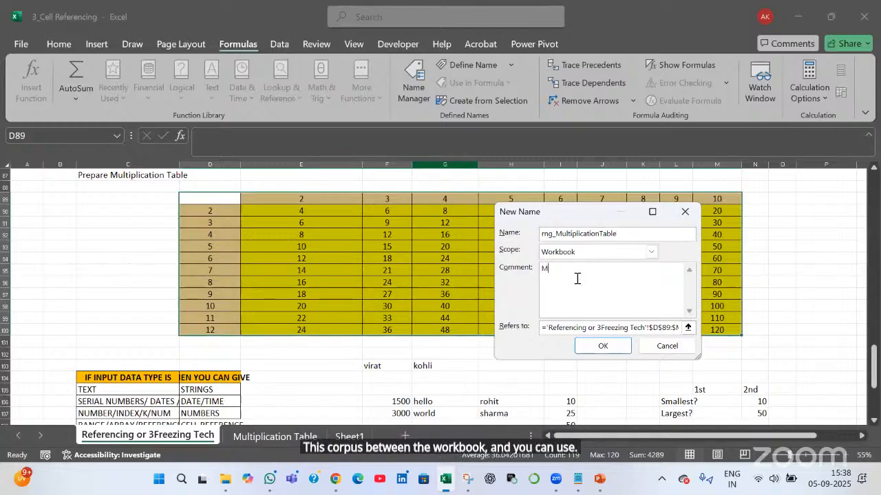
pyautogui.write('ultiplication')
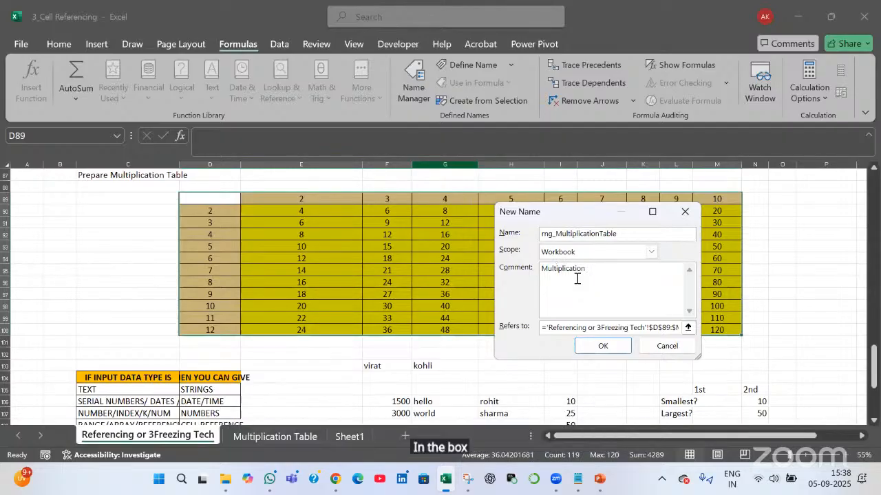
pyautogui.write(' ta')
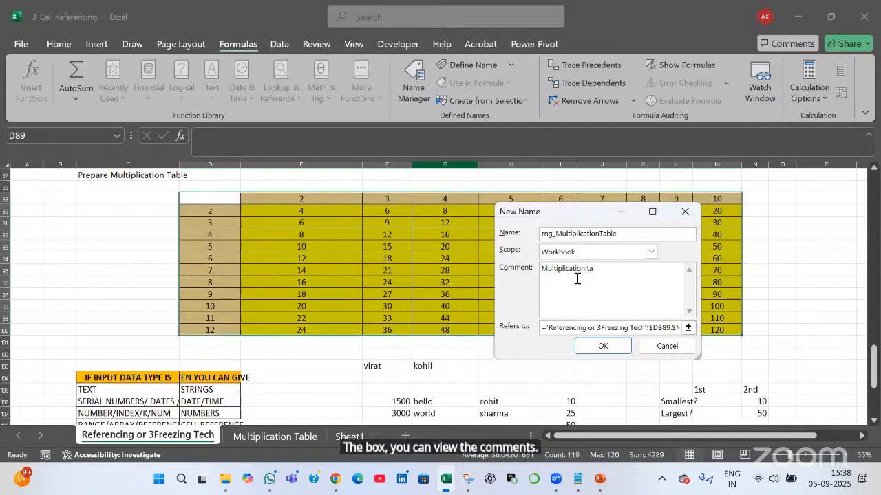
pyautogui.write('ble between ')
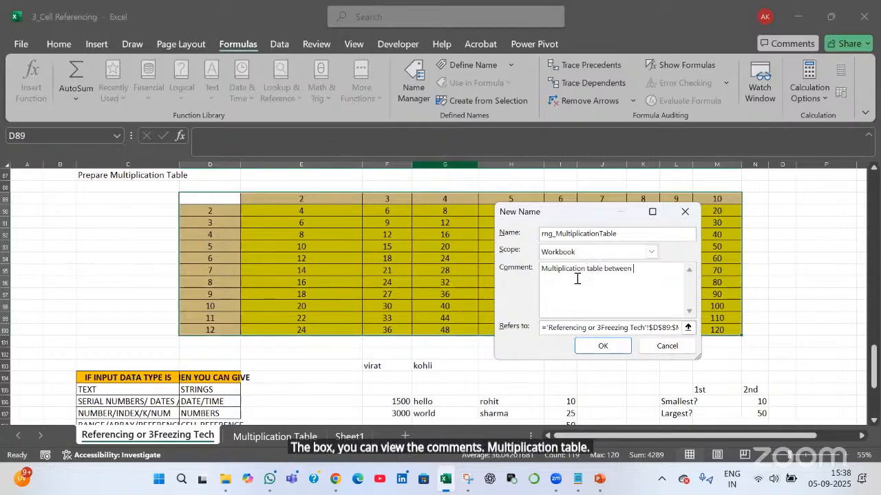
pyautogui.write('2 - 1')
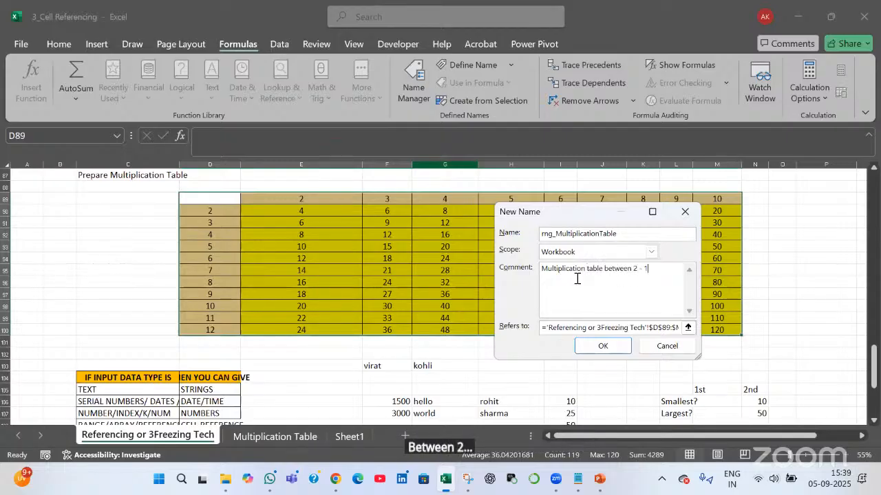
pyautogui.write('0 and')
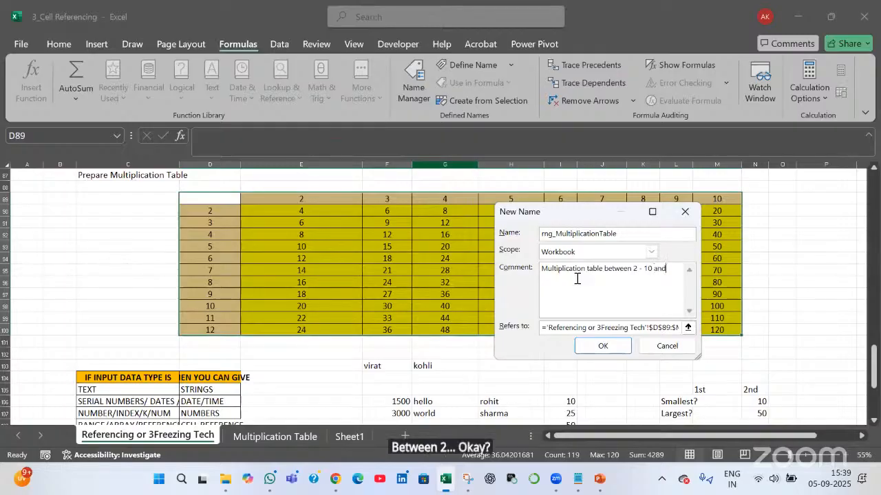
pyautogui.write(' 12 times')
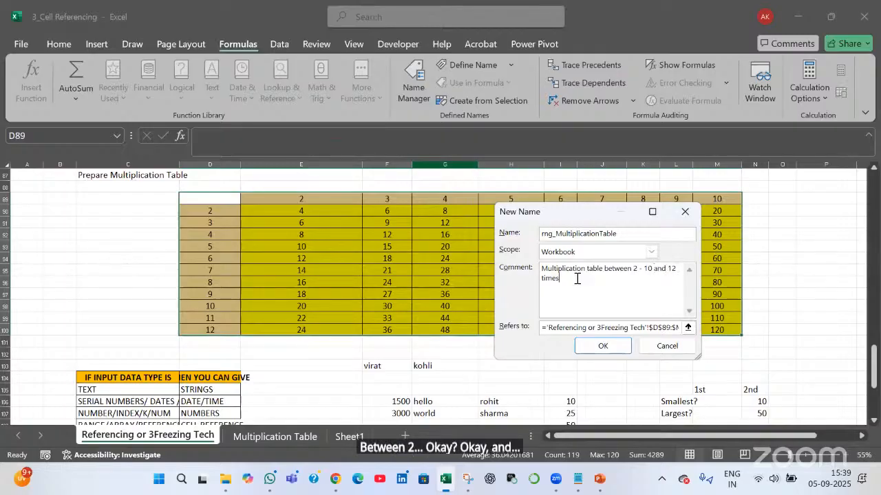
pyautogui.click(619, 350)
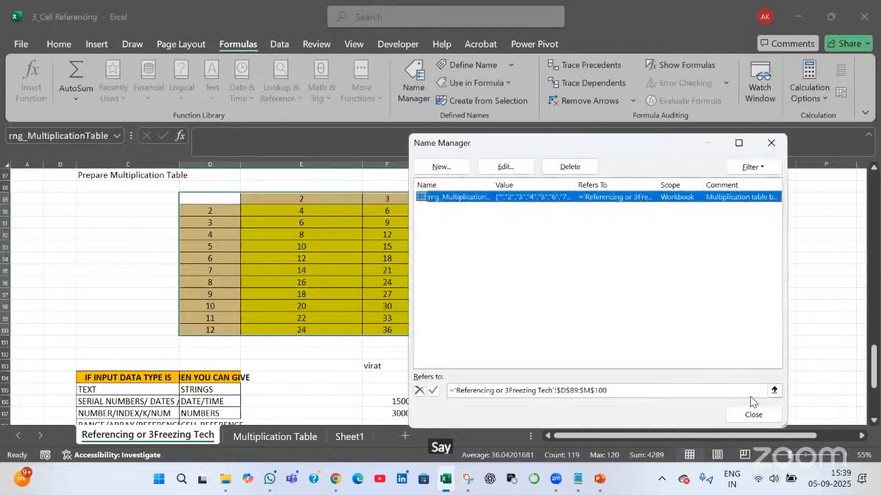
# Enter =rng_MultiplicationTable in Sheet1's E4 using Paste Name and review the spilled table
pyautogui.click(754, 415)
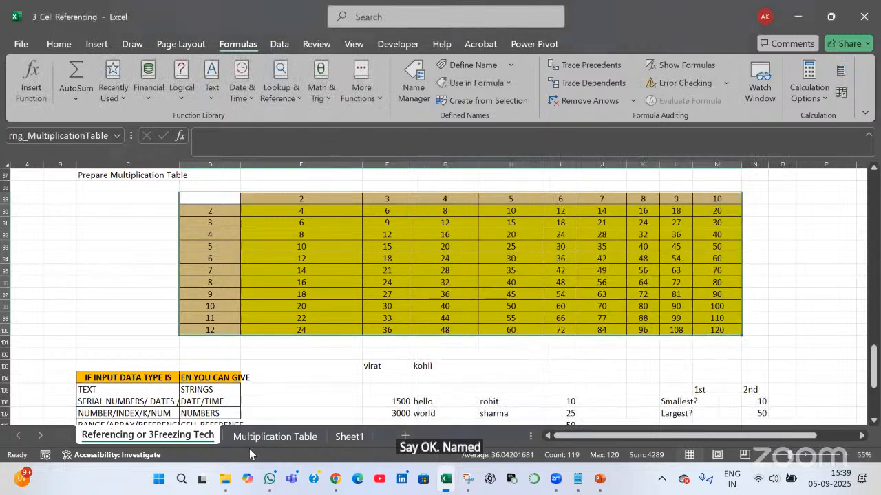
pyautogui.click(349, 436)
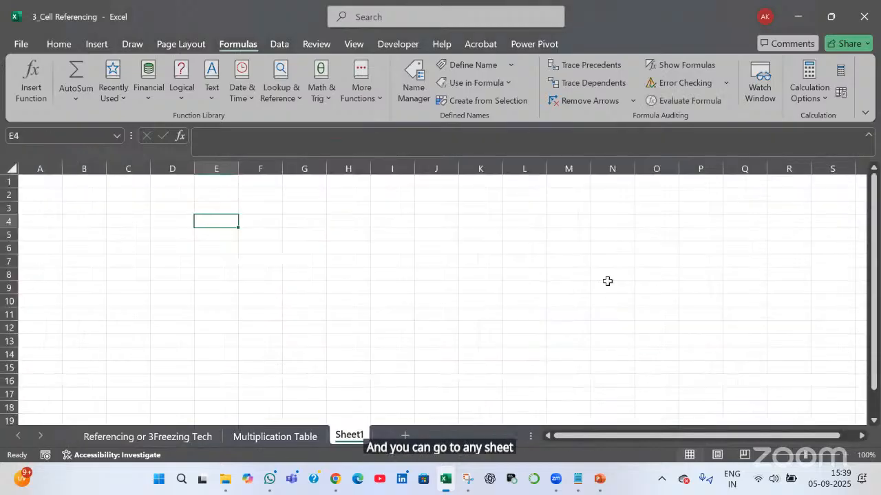
pyautogui.write('=')
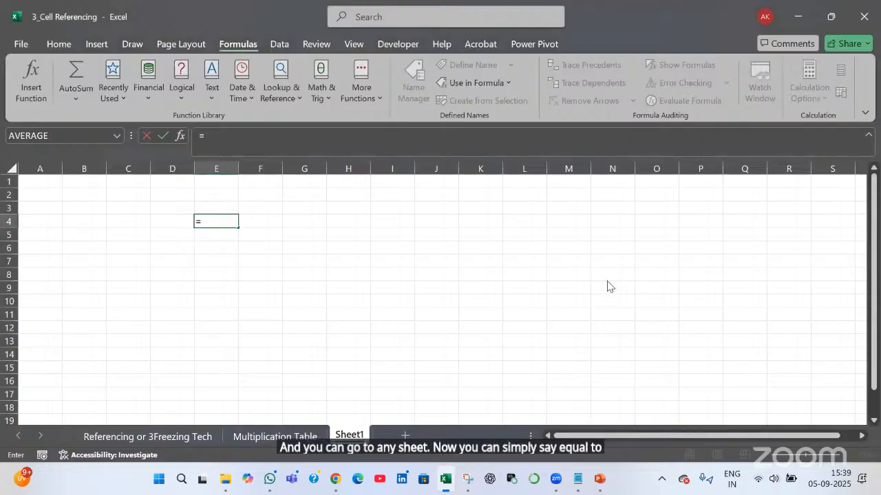
pyautogui.press('F3')
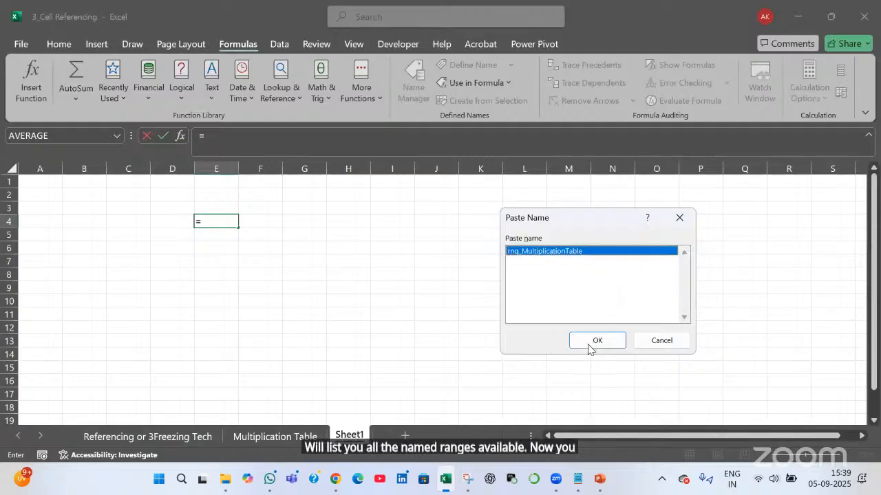
pyautogui.click(593, 340)
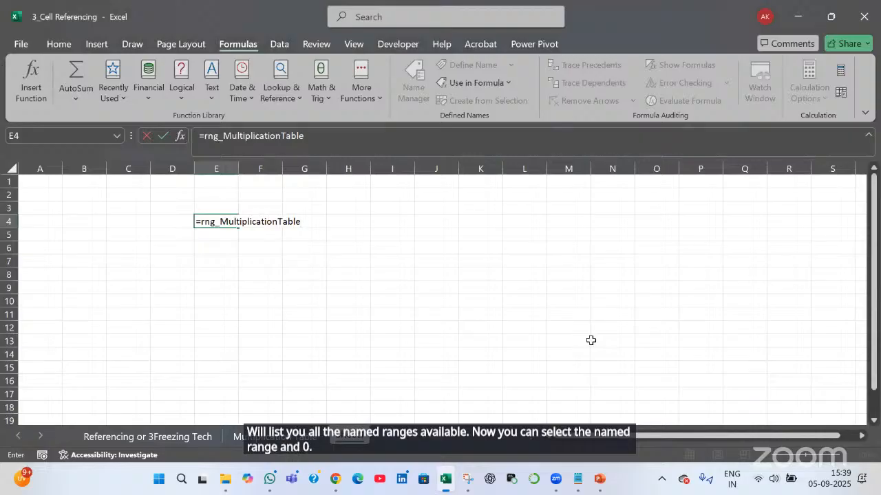
pyautogui.press('Return')
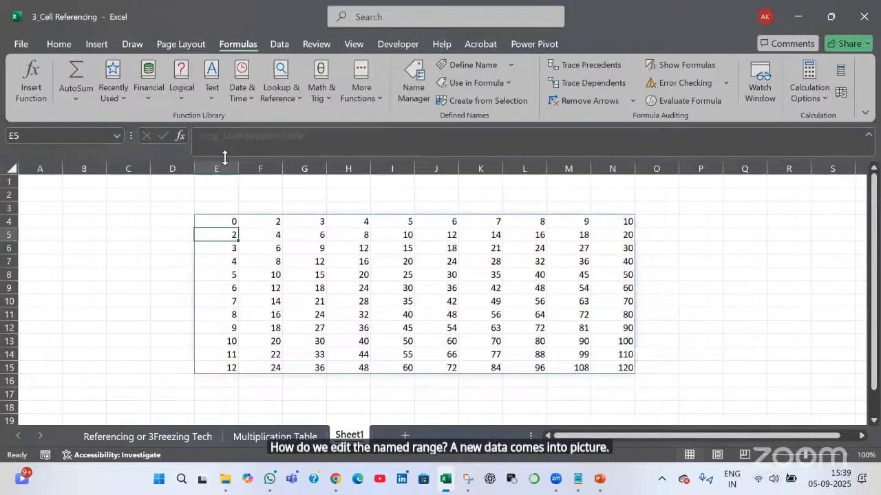
pyautogui.hotkey('ctrl', 'F3')
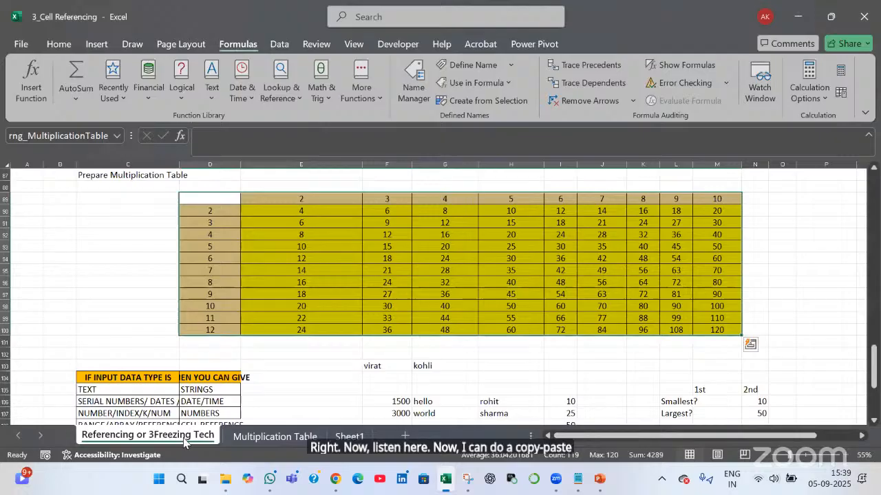
pyautogui.click(184, 437)
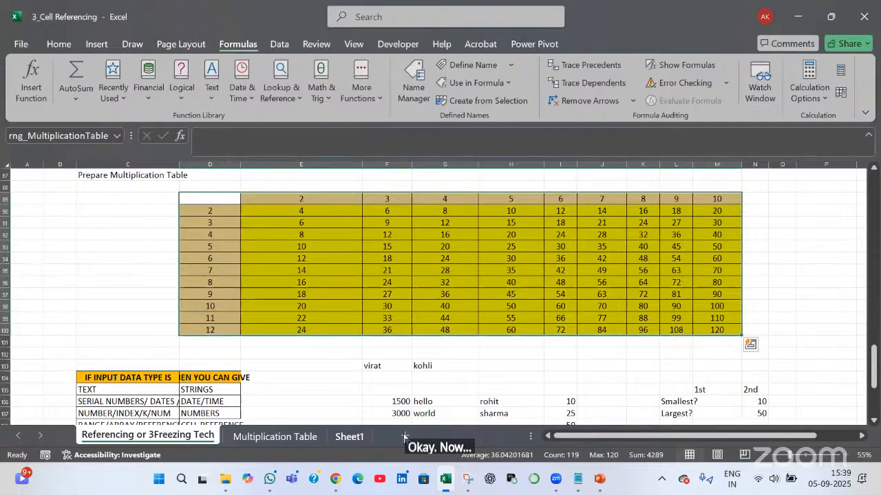
pyautogui.click(350, 437)
# Insert a new Sheet2 and put =rng_MultiplicationTable in its E4 via Paste Name
pyautogui.hotkey('shift', 'F11')
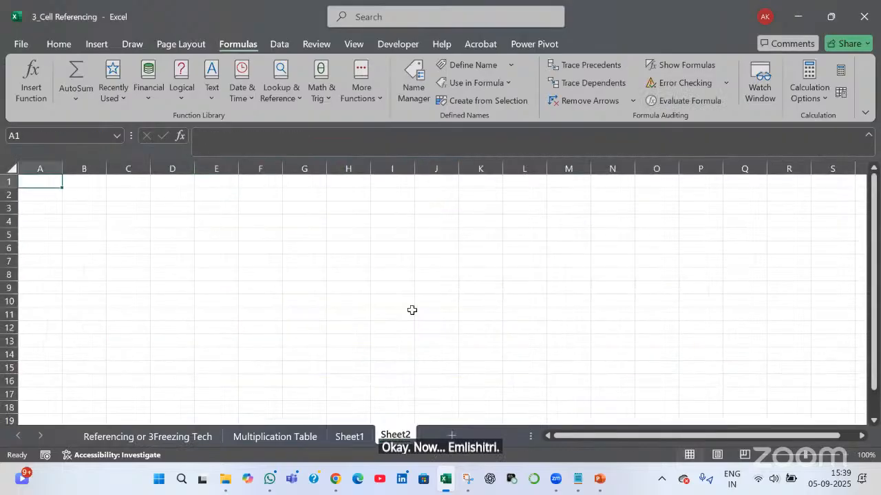
pyautogui.press('Right')
pyautogui.press('Right')
pyautogui.press('Right')
pyautogui.press('Right')
pyautogui.press('Down')
pyautogui.press('Down')
pyautogui.press('Down')
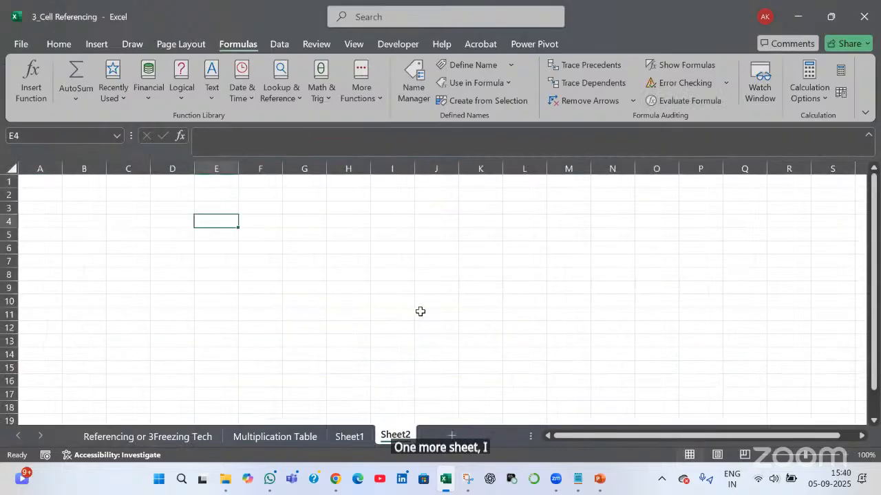
pyautogui.write('=')
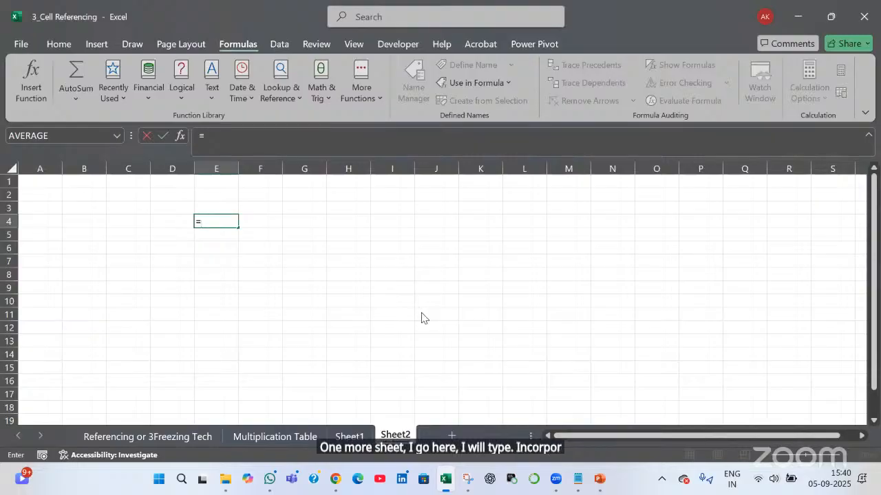
pyautogui.press('F3')
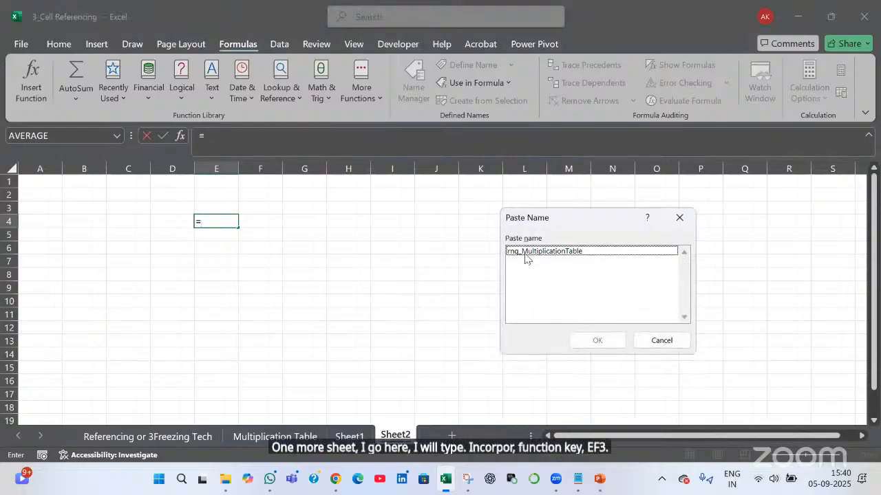
pyautogui.click(525, 257)
pyautogui.click(585, 340)
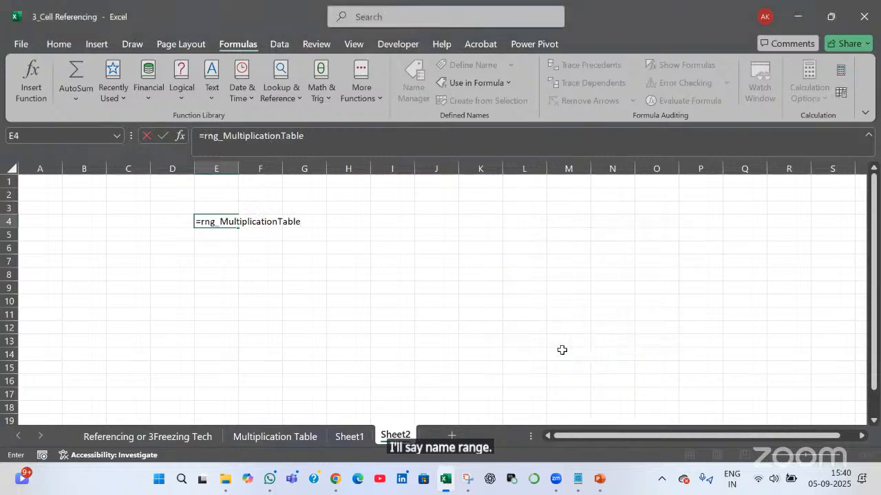
pyautogui.press('Return')
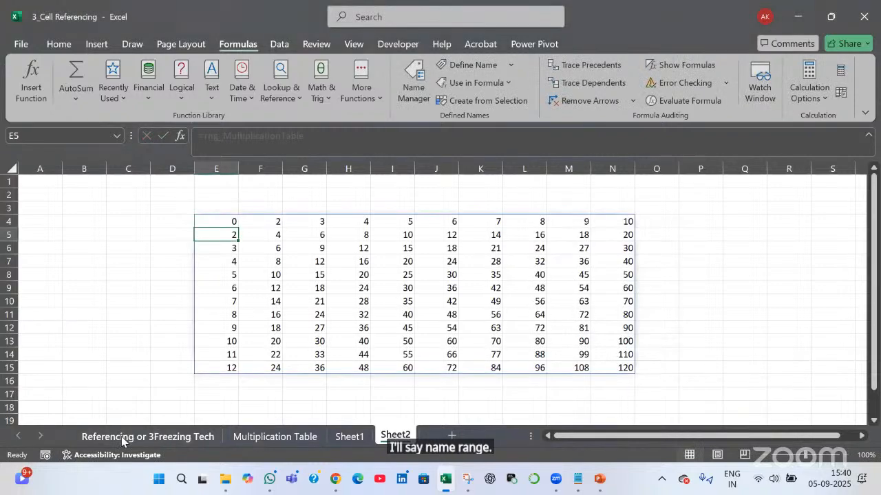
pyautogui.click(121, 436)
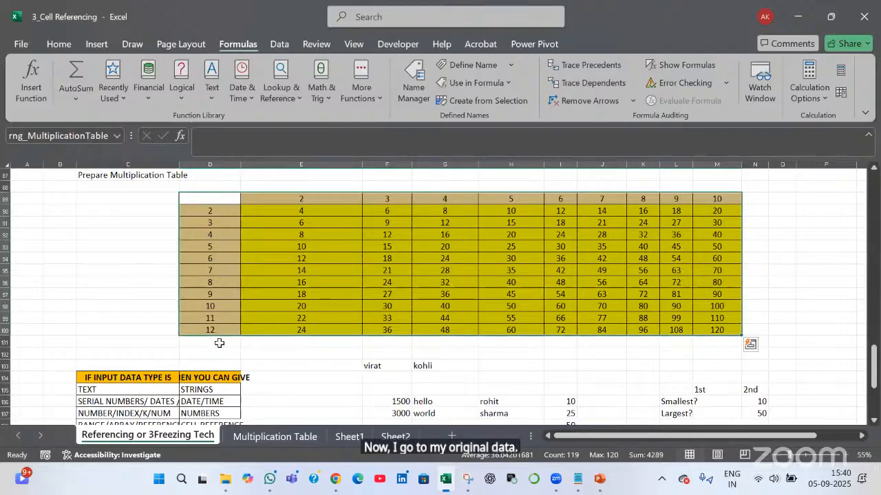
# Enter 13 in D101 to add the 13-times row, then check Sheet2 and Sheet1
pyautogui.click(219, 342)
pyautogui.write('13')
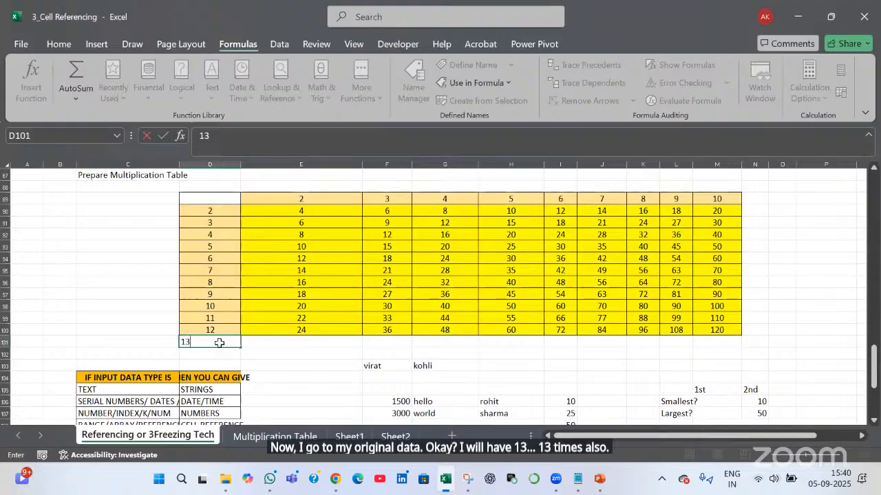
pyautogui.press('Tab')
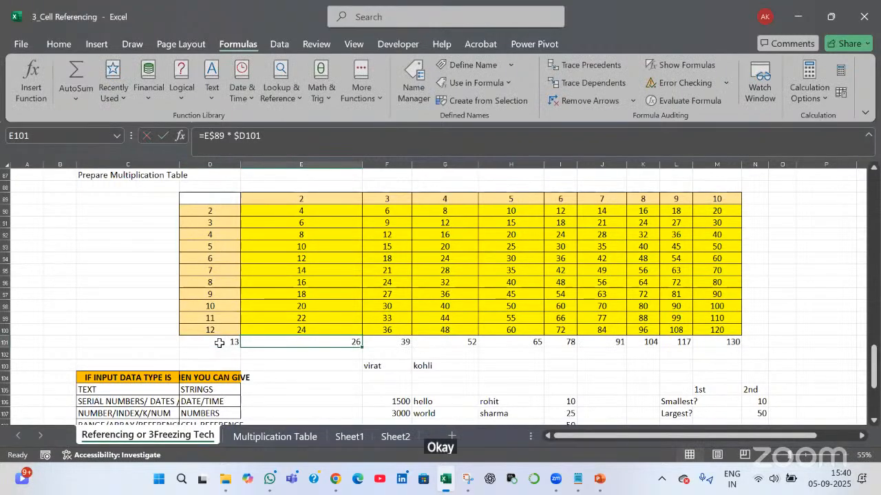
pyautogui.click(396, 436)
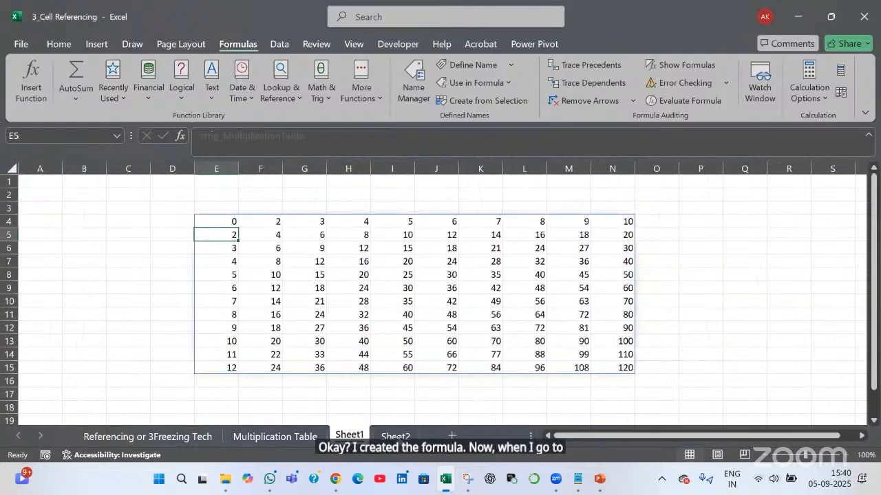
pyautogui.click(349, 436)
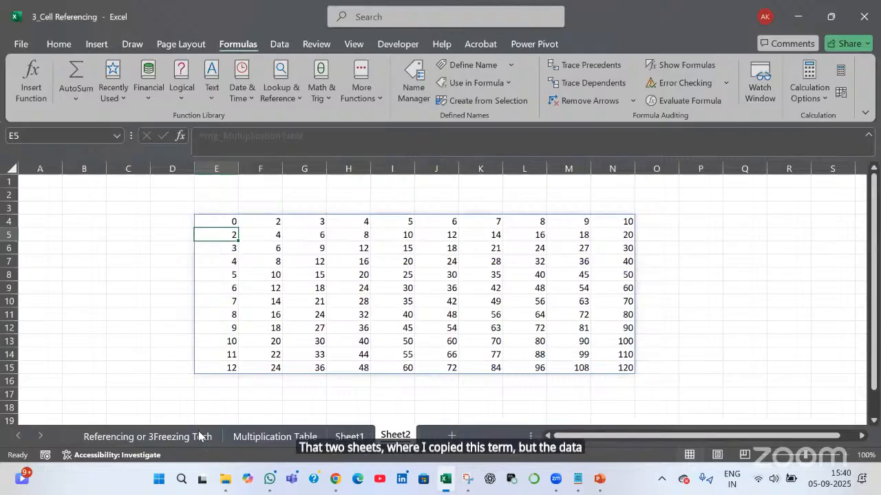
pyautogui.click(199, 437)
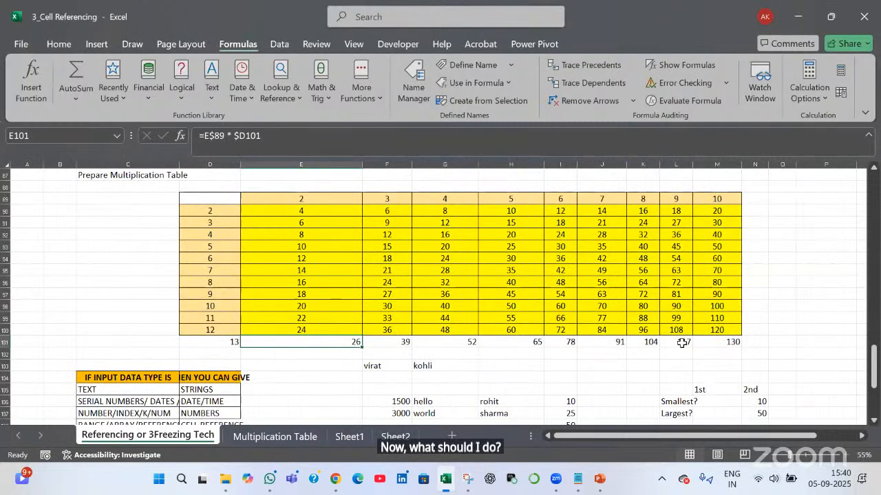
pyautogui.press('Left')
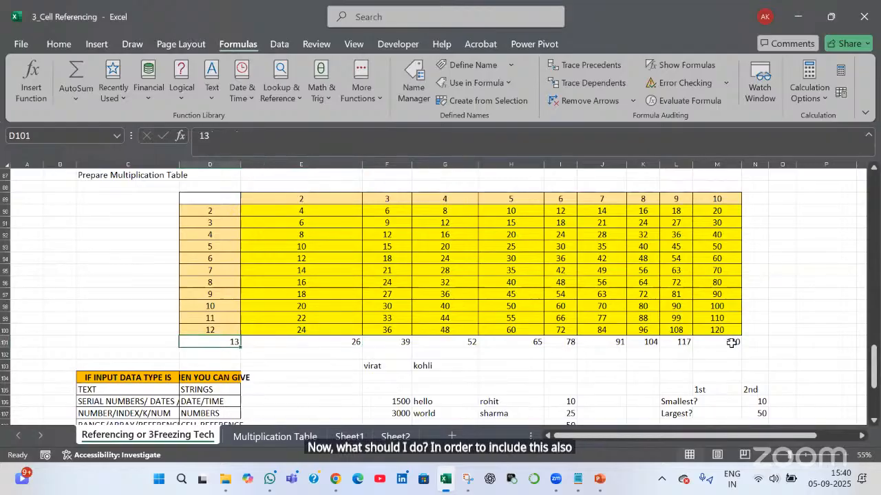
# Edit rng_MultiplicationTable in Name Manager so it refers to $D$89:$M$101
pyautogui.click(415, 84)
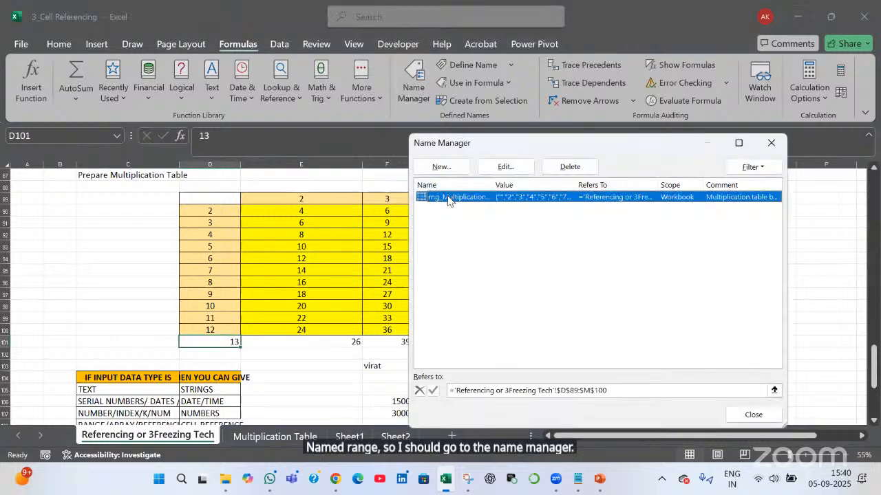
pyautogui.click(506, 167)
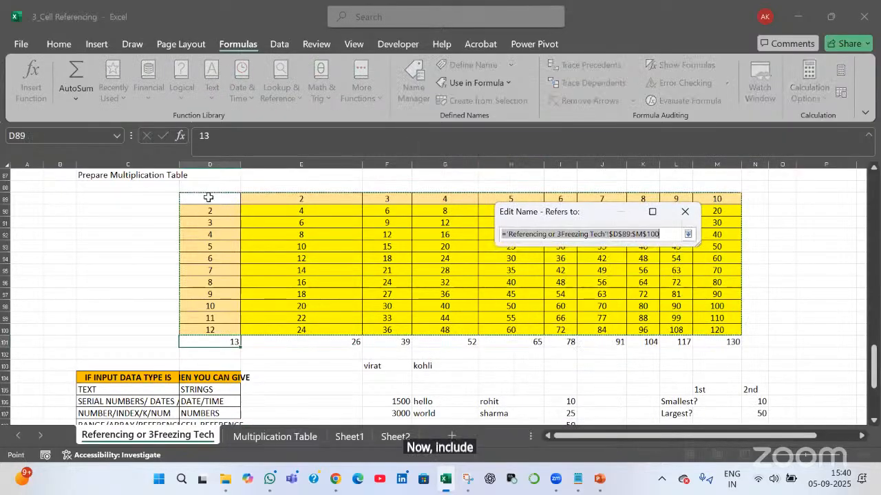
pyautogui.moveTo(223, 199); pyautogui.dragTo(703, 341)
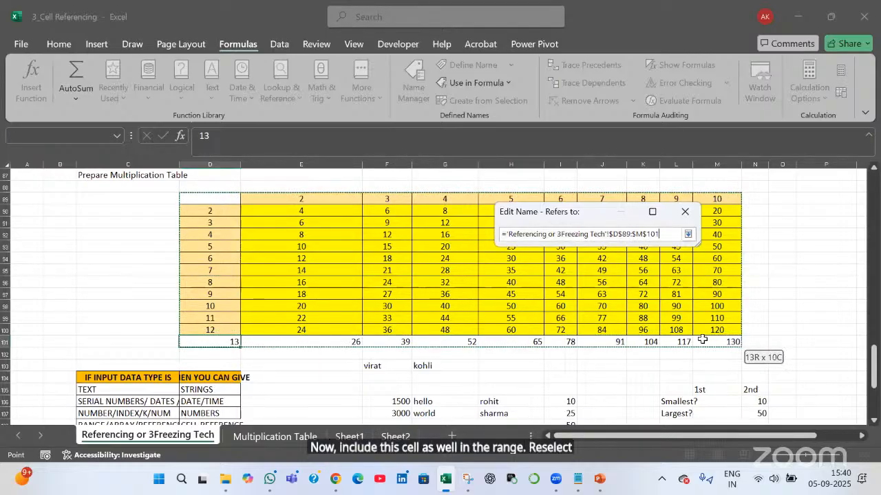
pyautogui.click(687, 234)
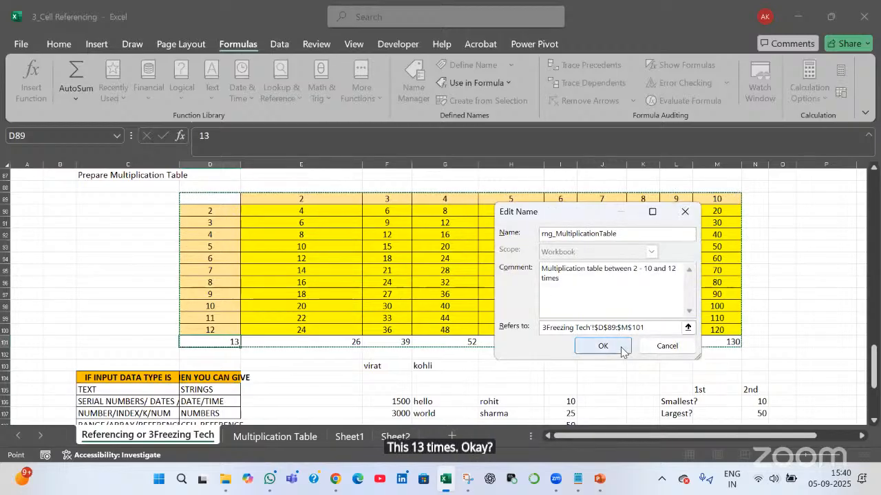
pyautogui.click(622, 349)
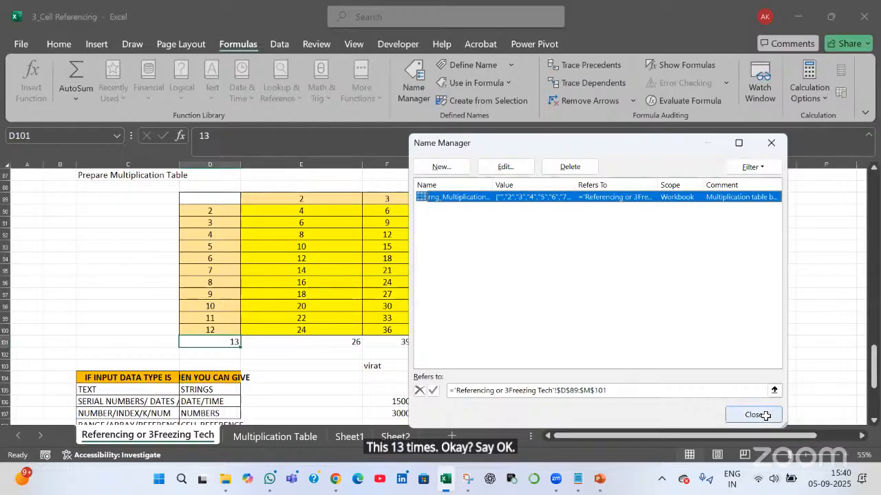
pyautogui.click(755, 415)
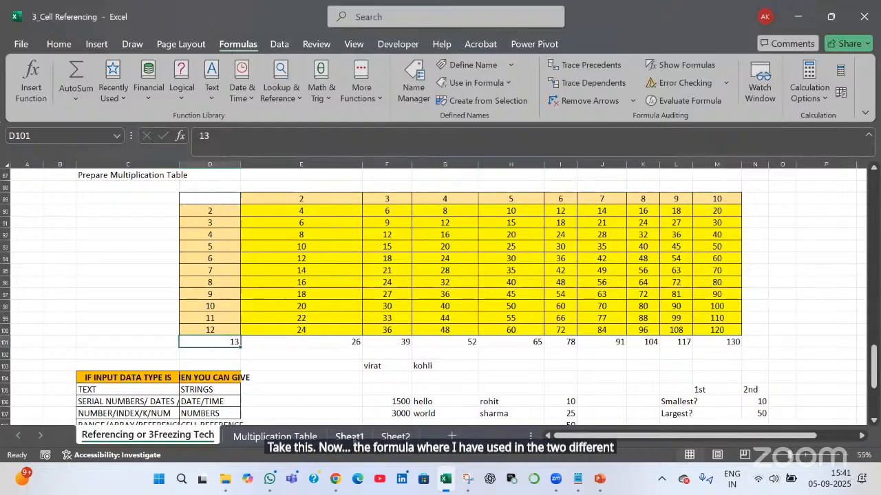
pyautogui.click(353, 440)
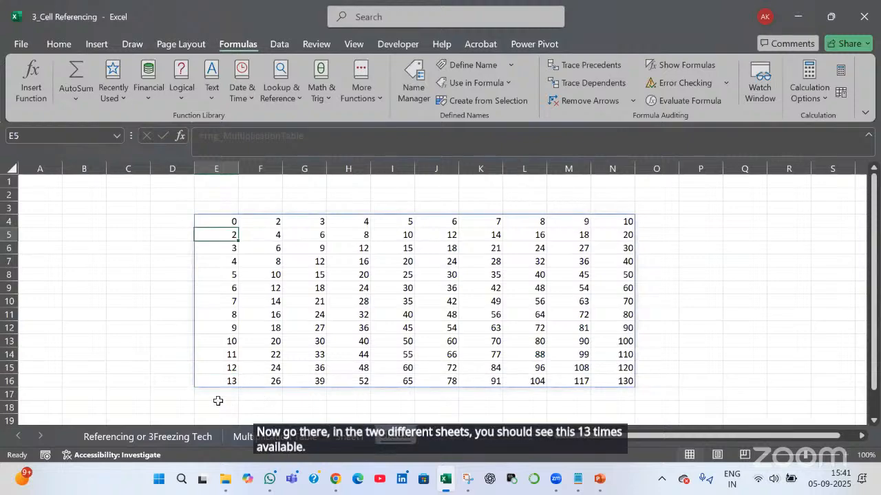
pyautogui.hotkey('ctrl', 'Down')
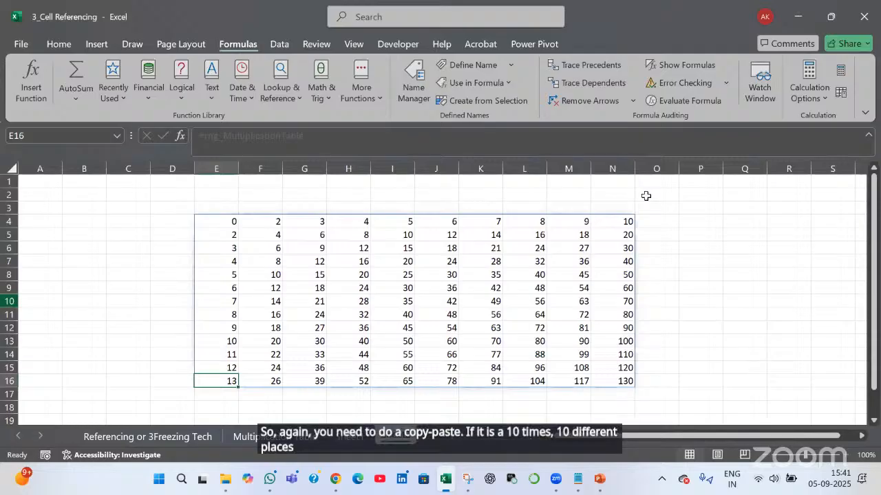
pyautogui.hotkey('alt', 'Tab')
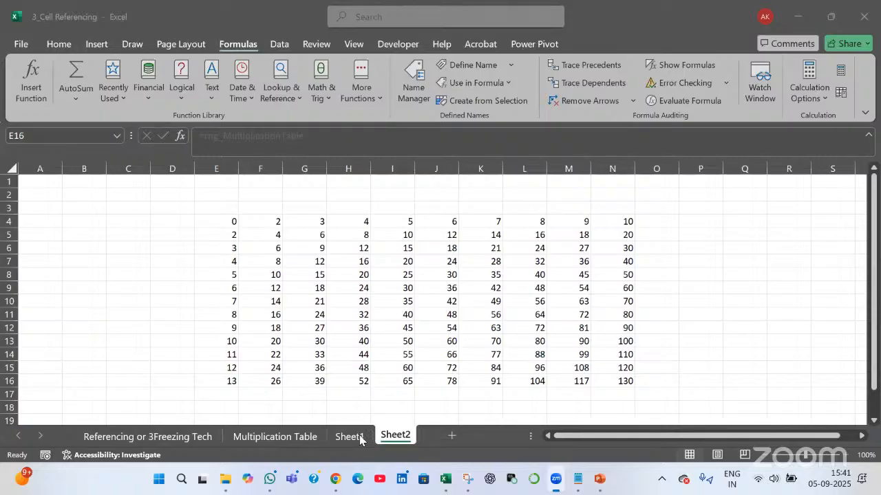
pyautogui.click(351, 440)
pyautogui.click(167, 440)
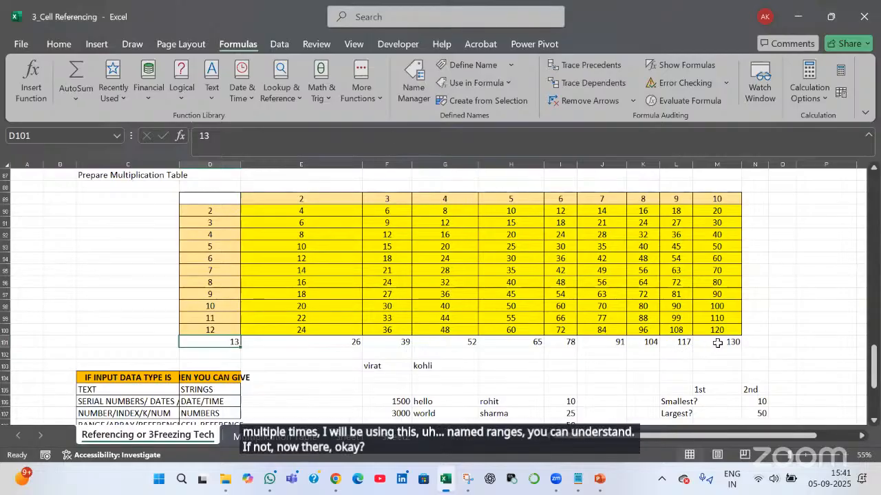
pyautogui.hotkey('ctrl', 'shift', 'Right')
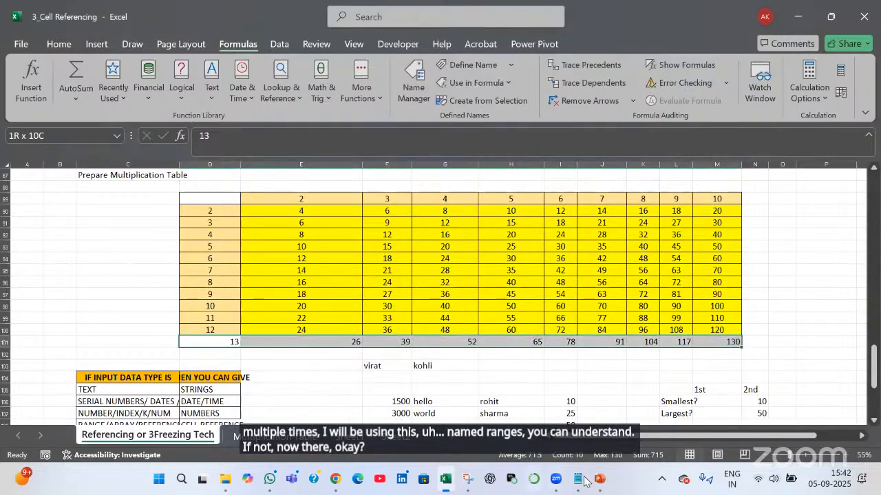
# Select the Cell Referencing through Named Range lines in the Notepad recap, then return to Excel
pyautogui.click(578, 480)
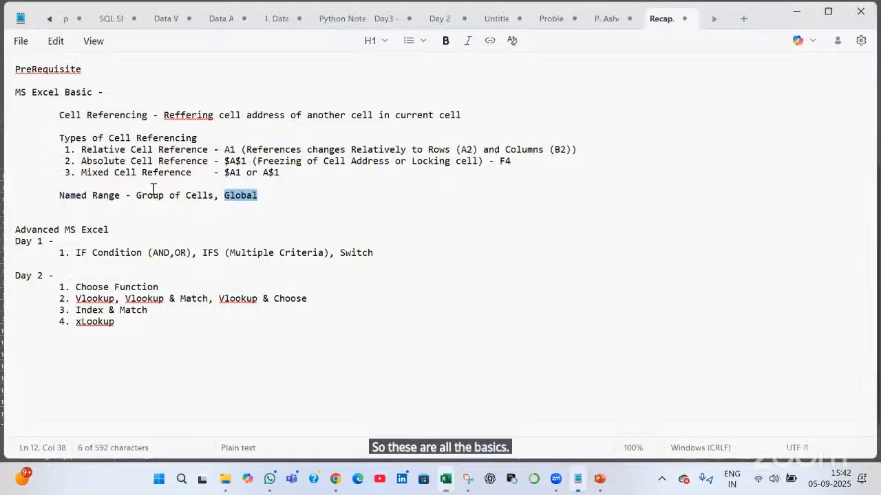
pyautogui.click(59, 115)
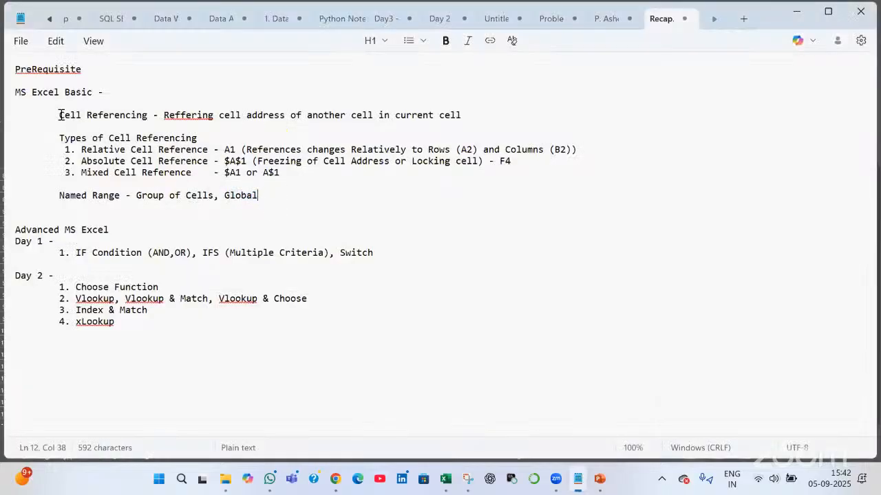
pyautogui.keyDown('shift'); pyautogui.click(321, 206); pyautogui.keyUp('shift')
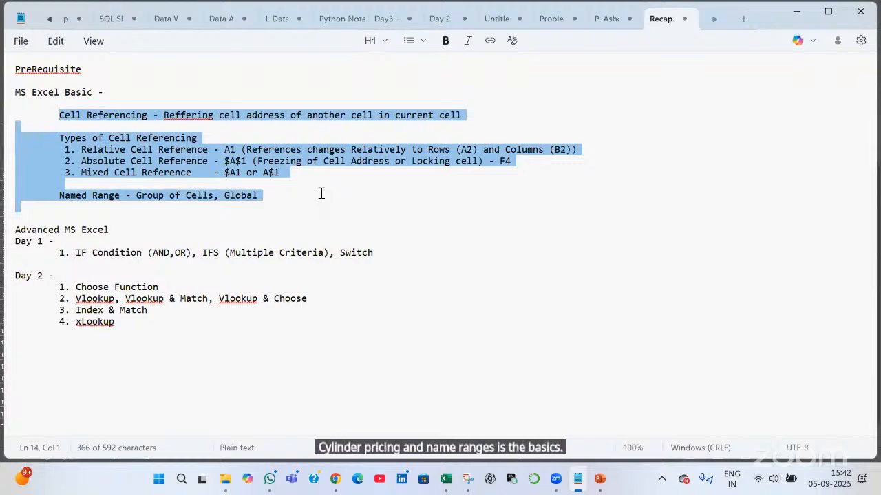
pyautogui.hotkey('shift', 'Up')
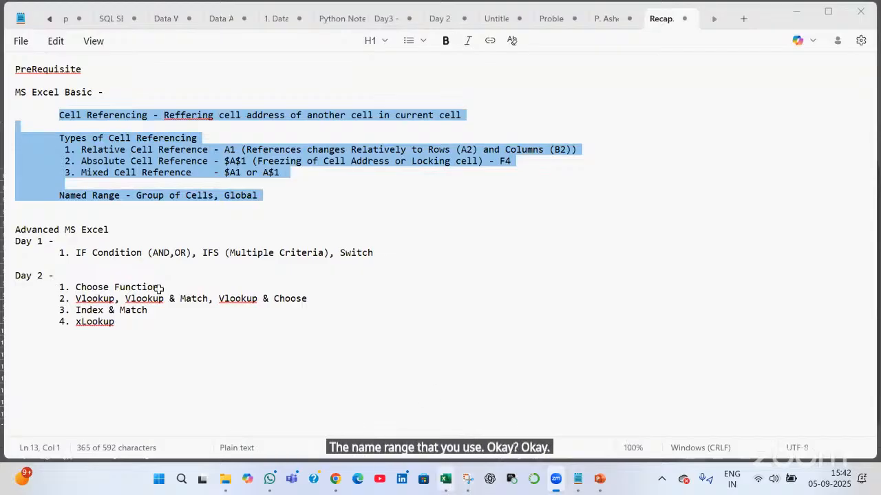
pyautogui.hotkey('alt', 'Tab')
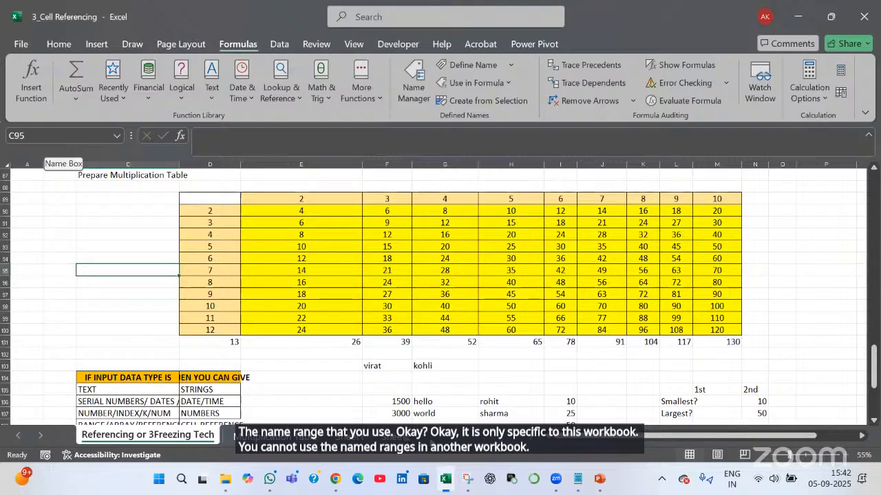
# Add a new Sheet3 and jump to rng_MultiplicationTable from the Name Box
pyautogui.click(354, 438)
pyautogui.click(397, 437)
pyautogui.click(451, 436)
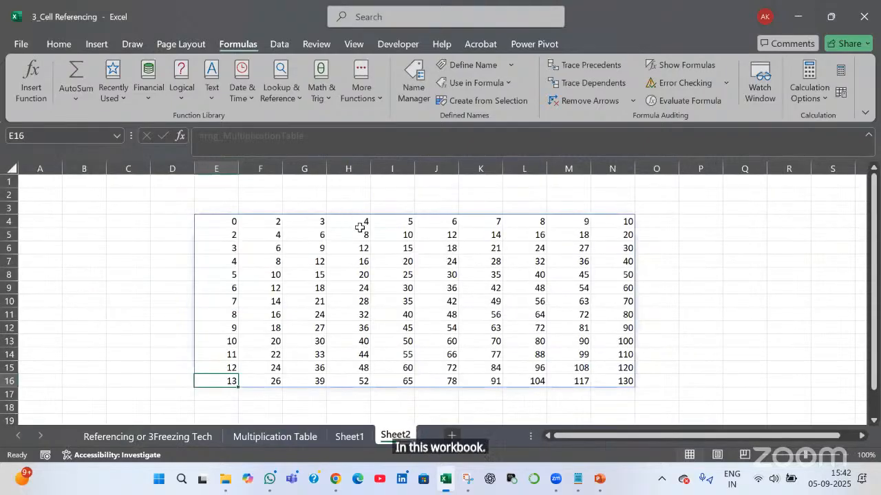
pyautogui.click(361, 233)
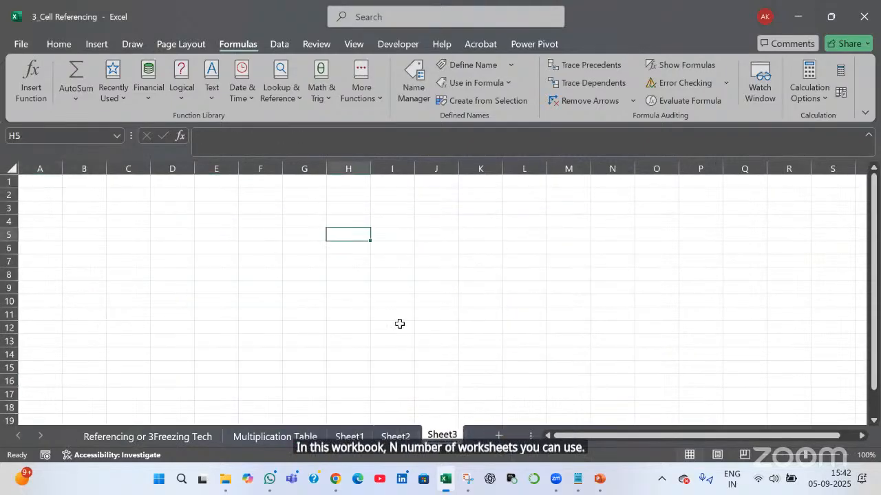
pyautogui.click(359, 259)
pyautogui.click(118, 137)
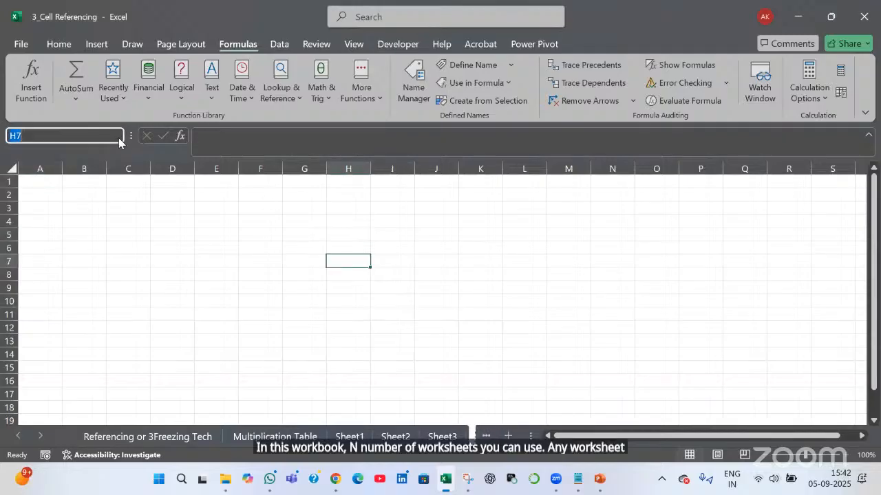
pyautogui.click(104, 152)
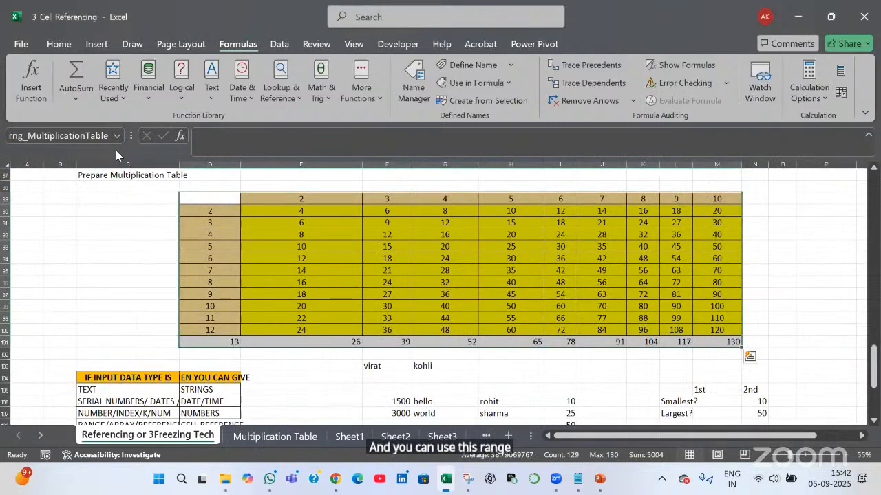
# Enter =rng_MultiplicationTable in Sheet3's F3 so the whole table spills
pyautogui.click(450, 436)
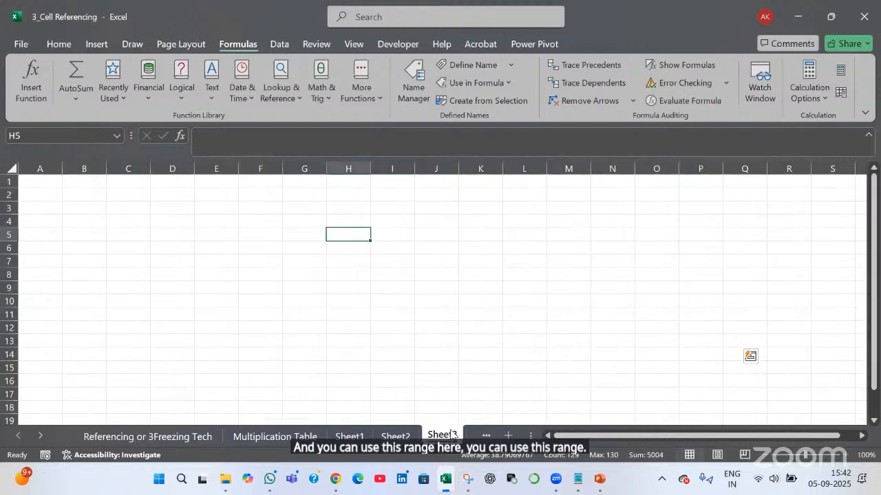
pyautogui.click(263, 206)
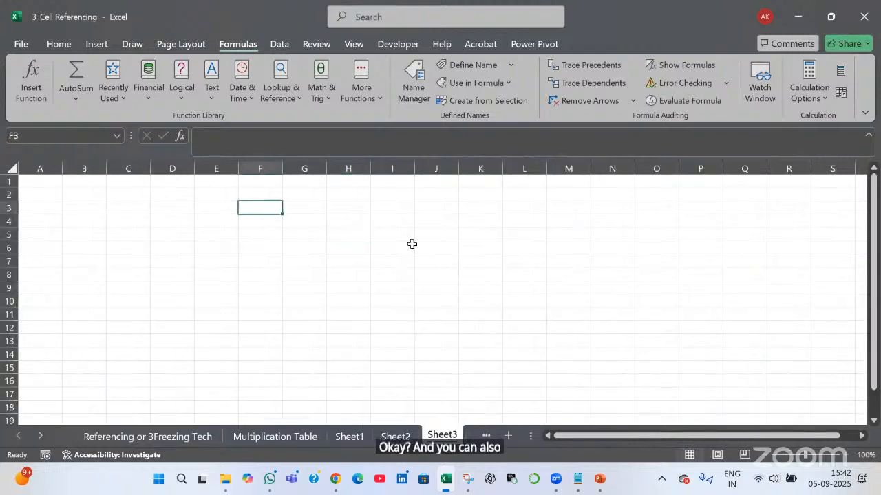
pyautogui.write('=rng')
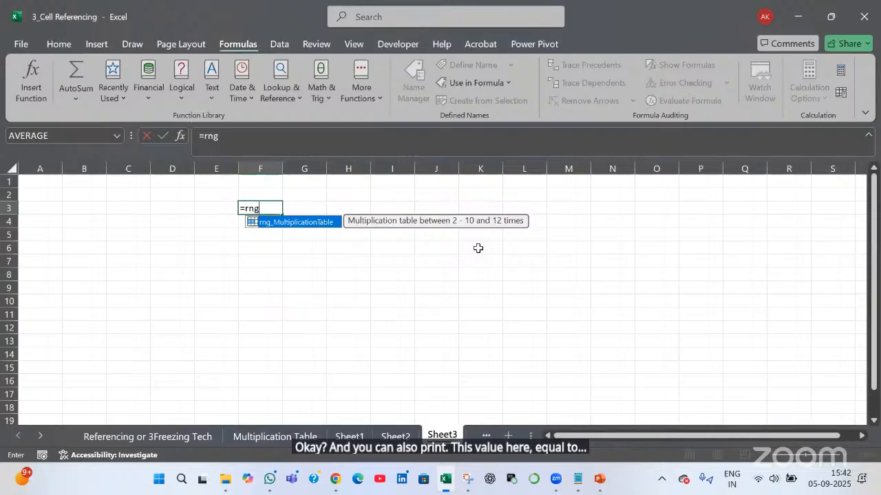
pyautogui.press('Tab')
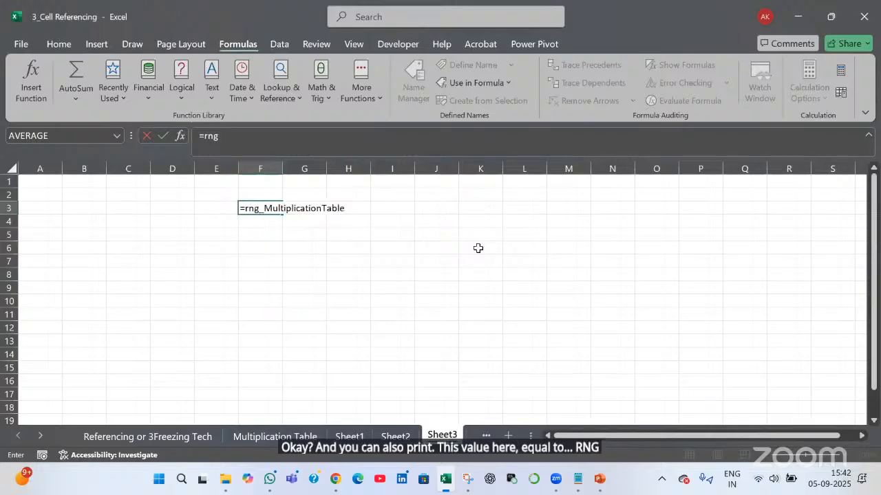
pyautogui.press('Return')
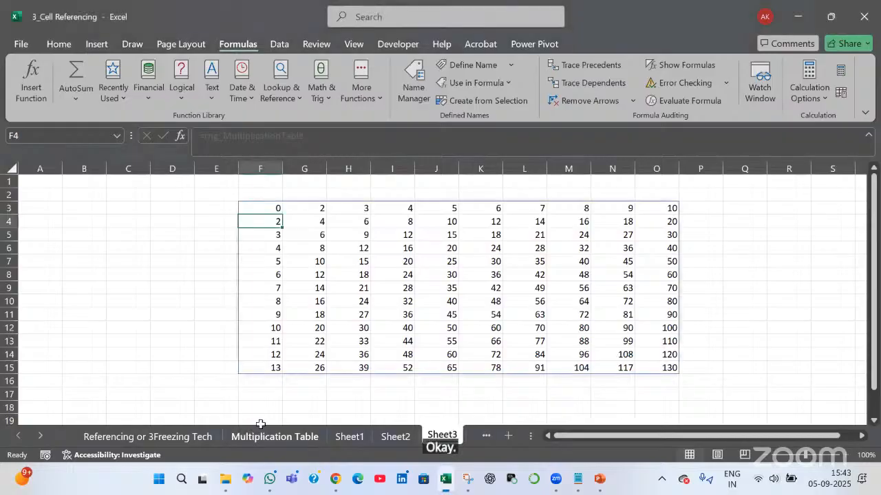
pyautogui.click(187, 437)
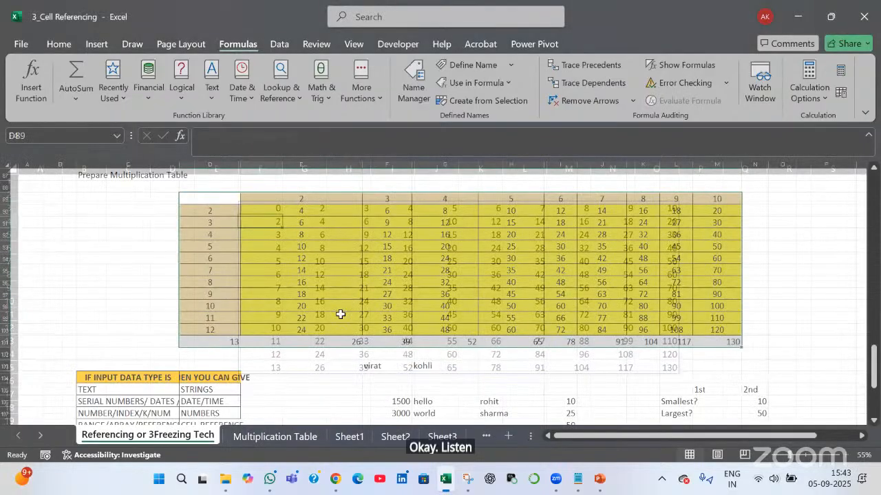
# Select the Salaries and bonus table at D71:G84 and open the Name Manager
pyautogui.scroll(7, 339, 314)
pyautogui.scroll(-1, 167, 234)
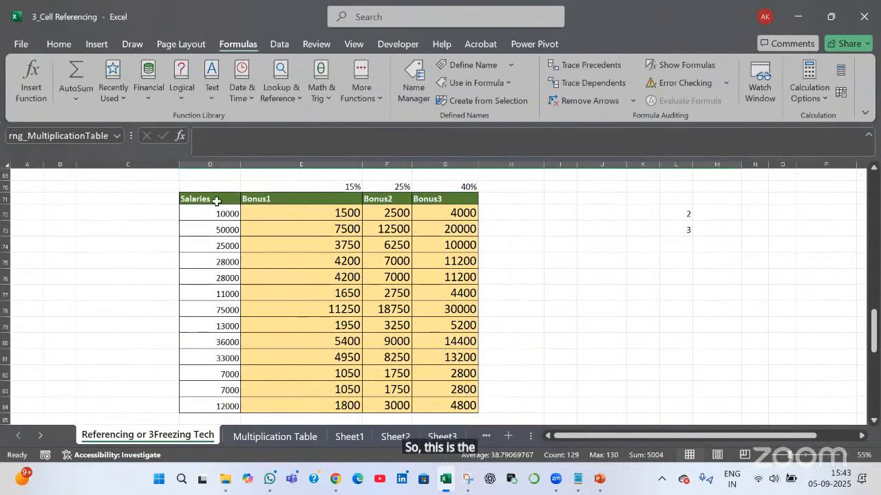
pyautogui.moveTo(200, 199); pyautogui.dragTo(460, 418)
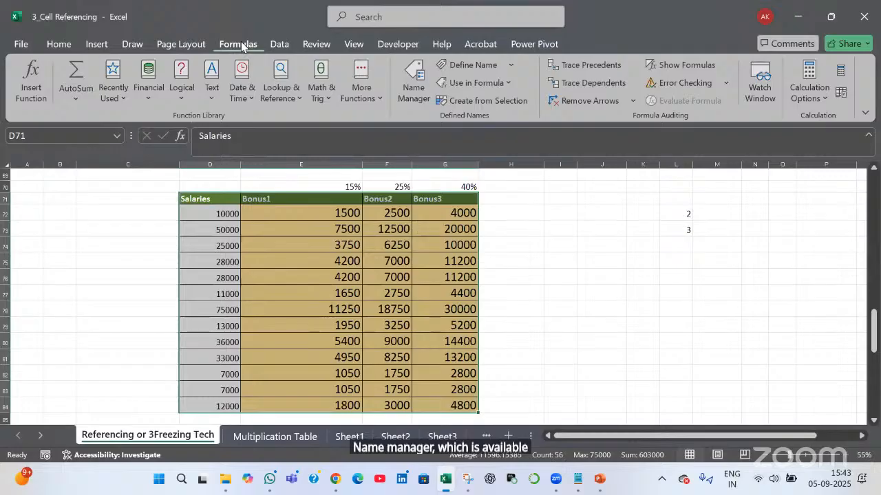
pyautogui.hotkey('ctrl', 'q')
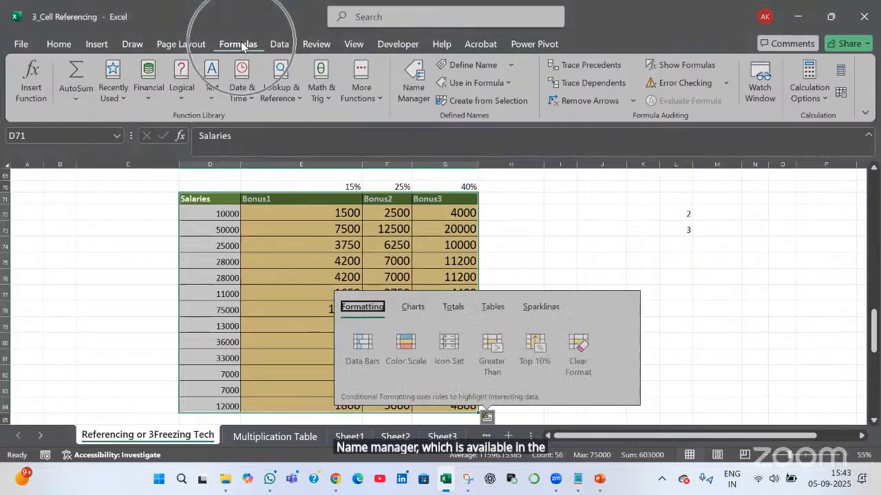
pyautogui.click(410, 99)
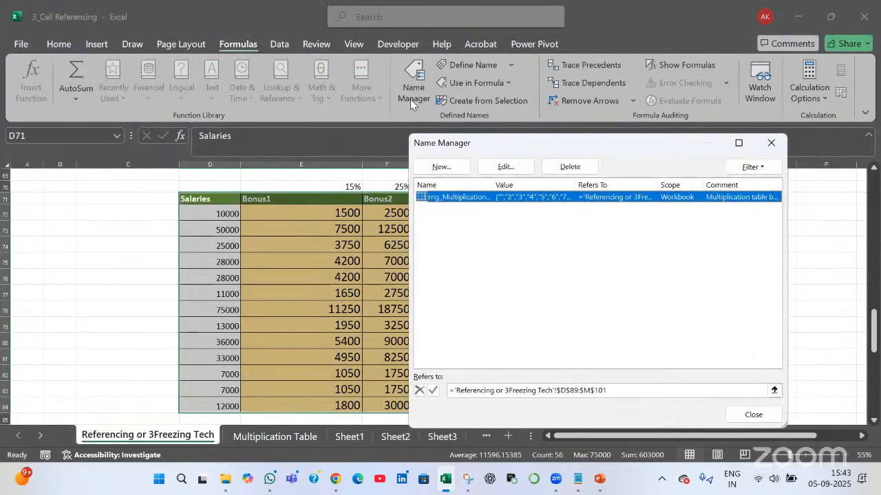
# Start a new name and change the suggested 'Salaries' to 'rng_SalaryBonus'
pyautogui.click(459, 170)
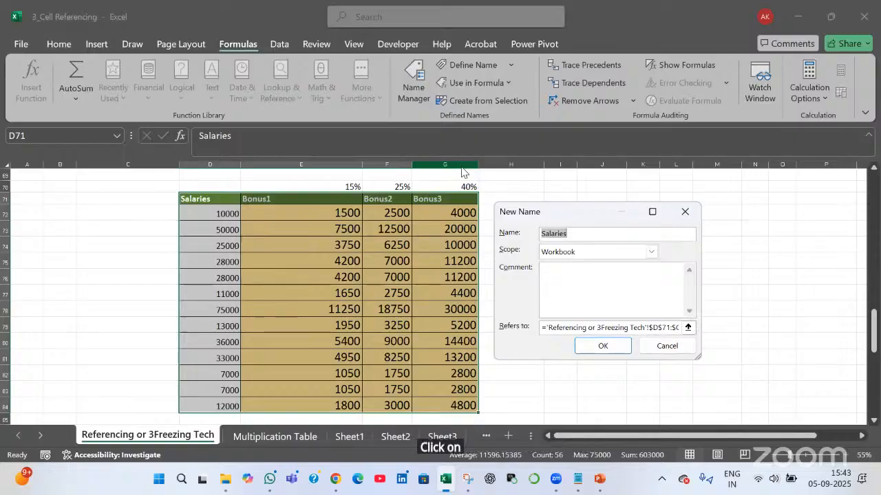
pyautogui.press('Right')
pyautogui.press('Left')
pyautogui.write('rng')
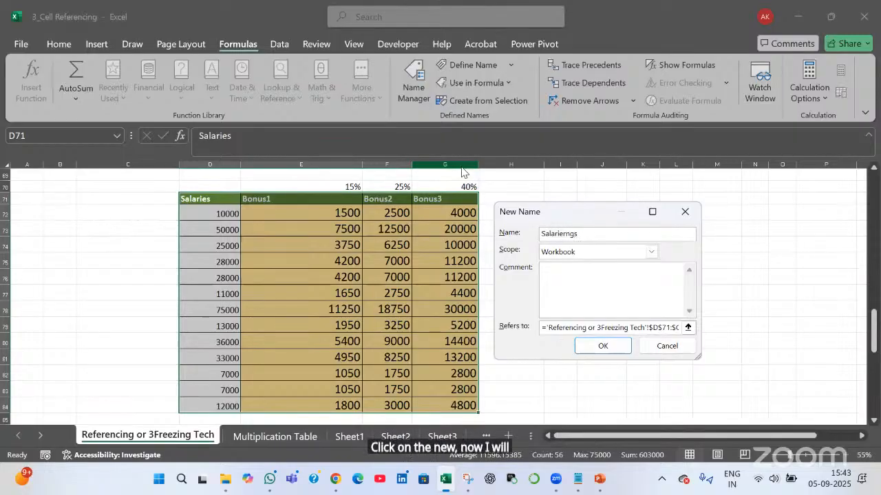
pyautogui.press('BackSpace')
pyautogui.press('BackSpace')
pyautogui.press('BackSpace')
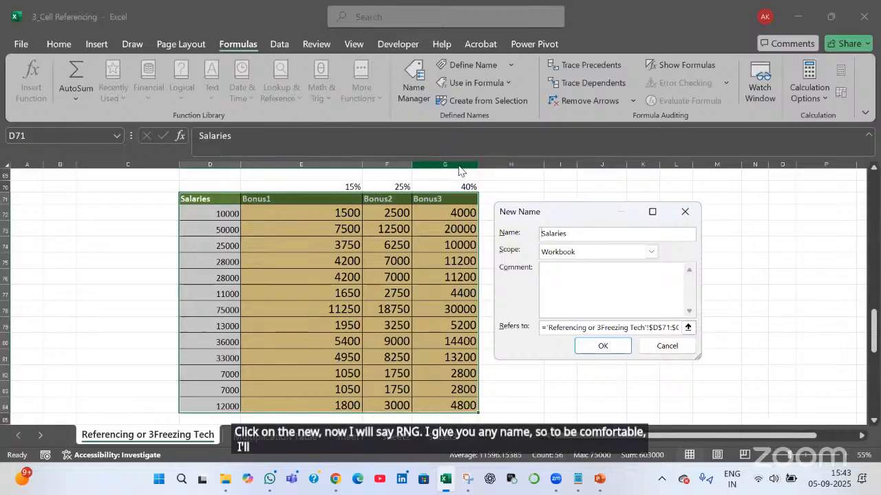
pyautogui.press('Home')
pyautogui.write('rng')
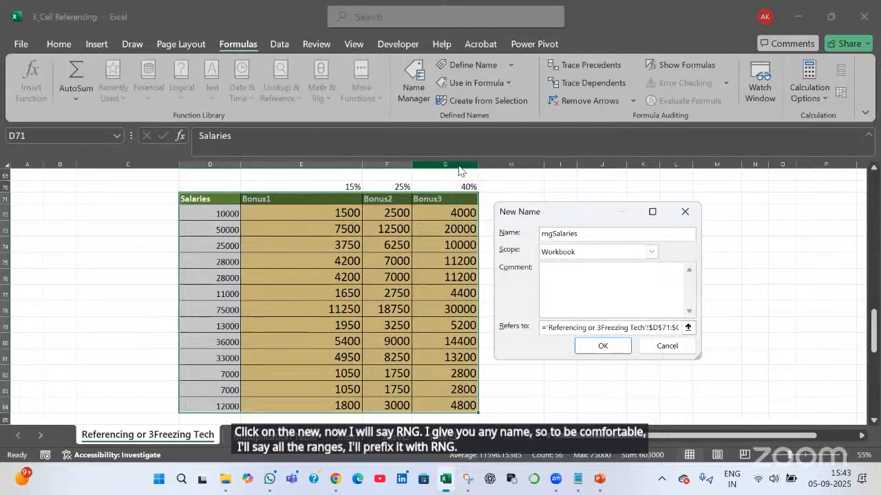
pyautogui.write('_')
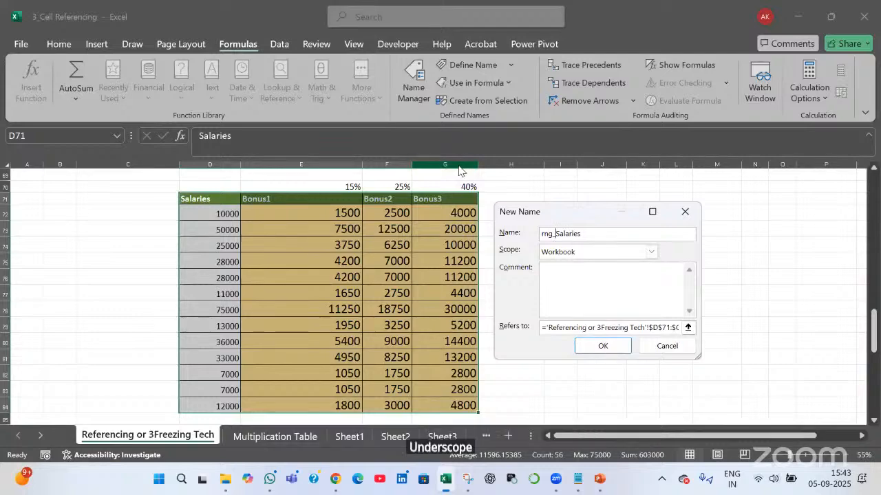
pyautogui.press('BackSpace')
pyautogui.press('BackSpace')
pyautogui.press('BackSpace')
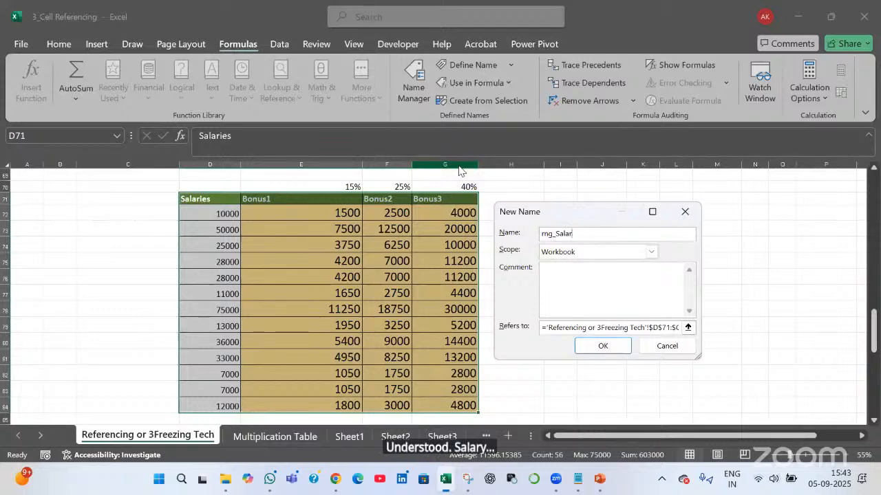
pyautogui.write('yBonus')
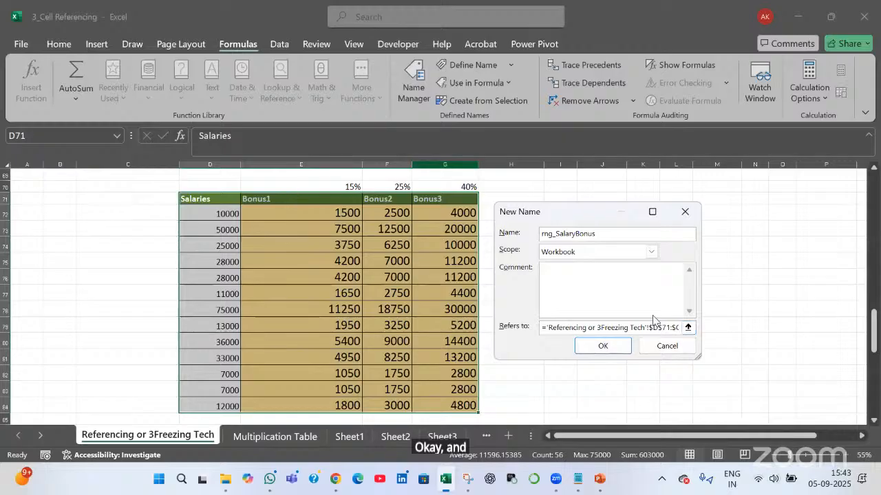
# Point the name at D71:G84 on the sheet, create it, and close Name Manager
pyautogui.click(691, 328)
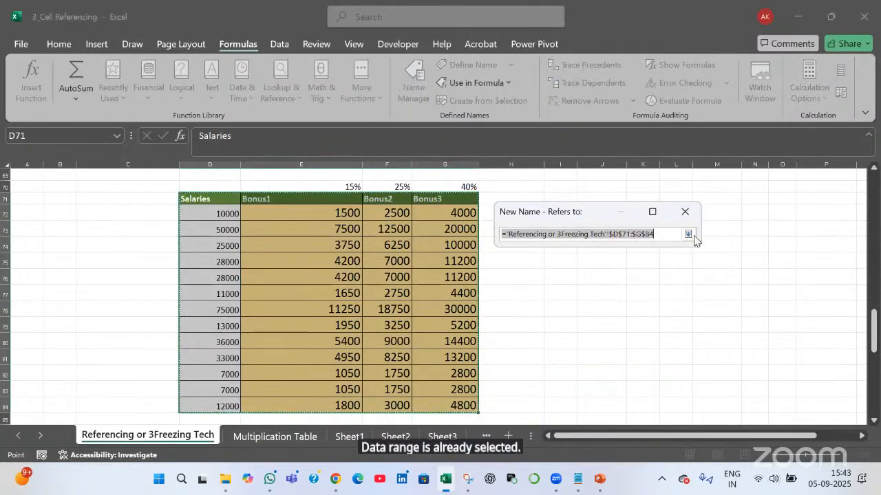
pyautogui.moveTo(215, 200); pyautogui.dragTo(474, 421)
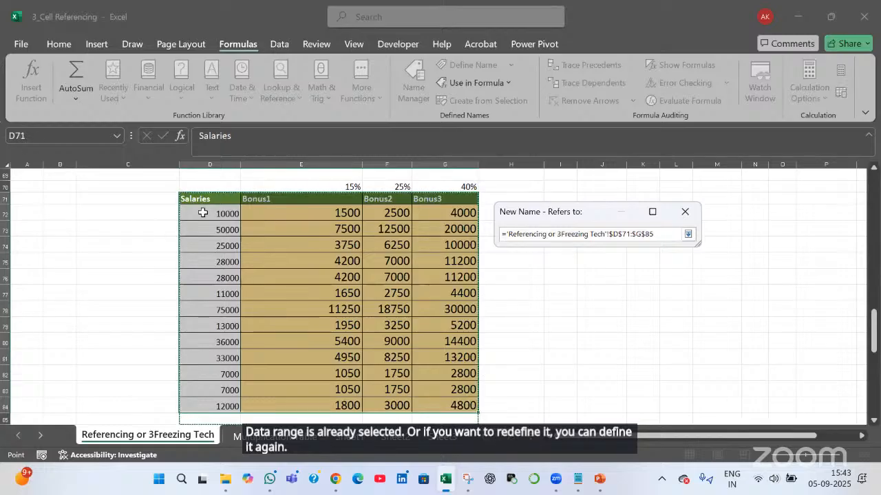
pyautogui.moveTo(212, 196); pyautogui.dragTo(478, 410)
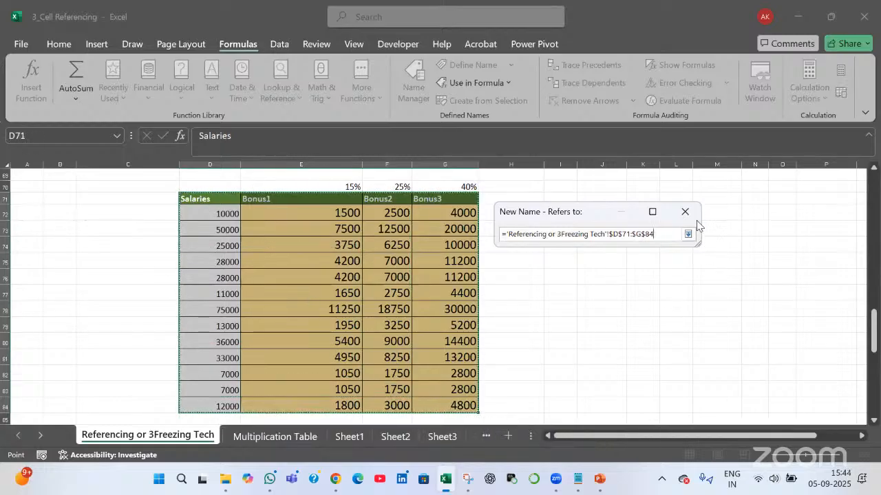
pyautogui.press('Return')
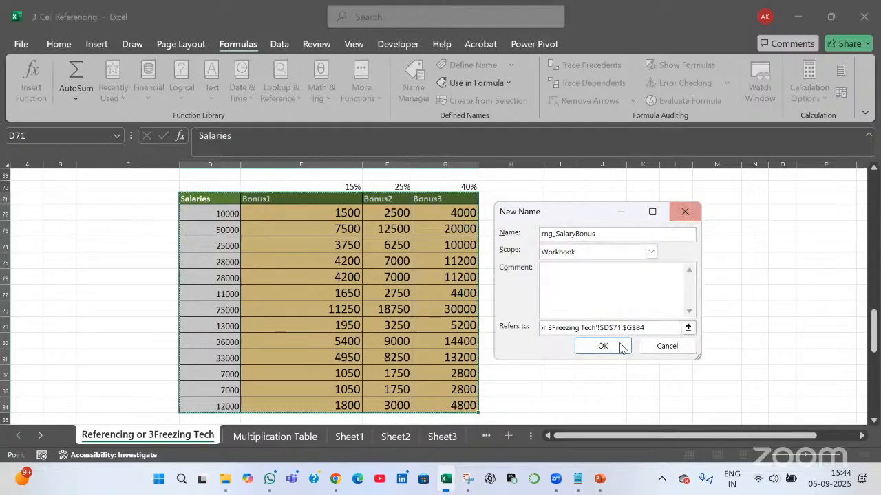
pyautogui.click(602, 347)
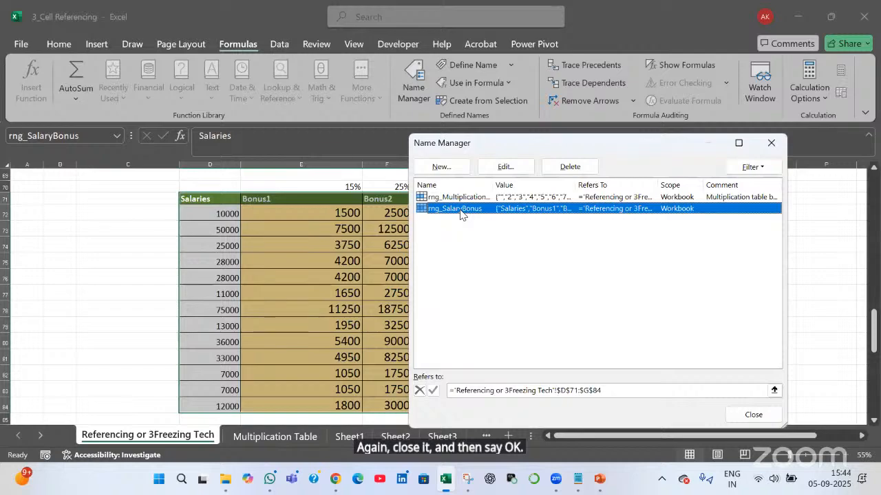
pyautogui.click(756, 415)
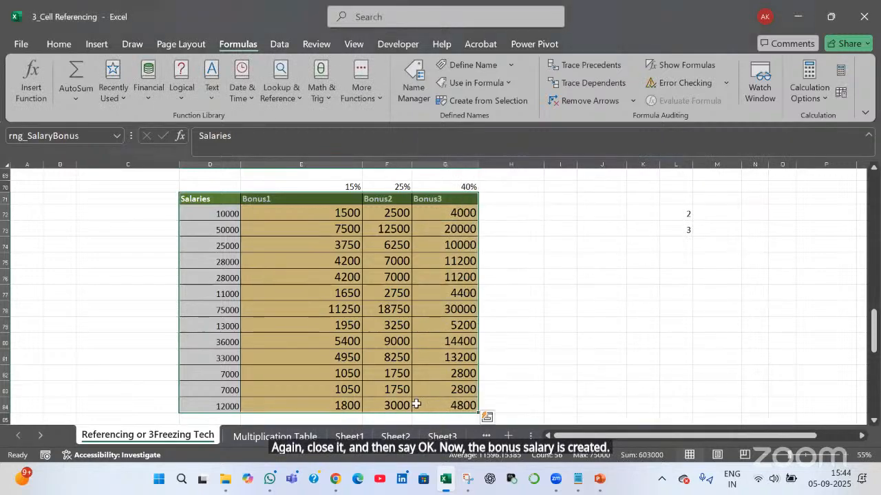
# On a new sheet after Sheet3, enter =rng_SalaryBonus in F4 to spill the table, then close Excel
pyautogui.click(447, 436)
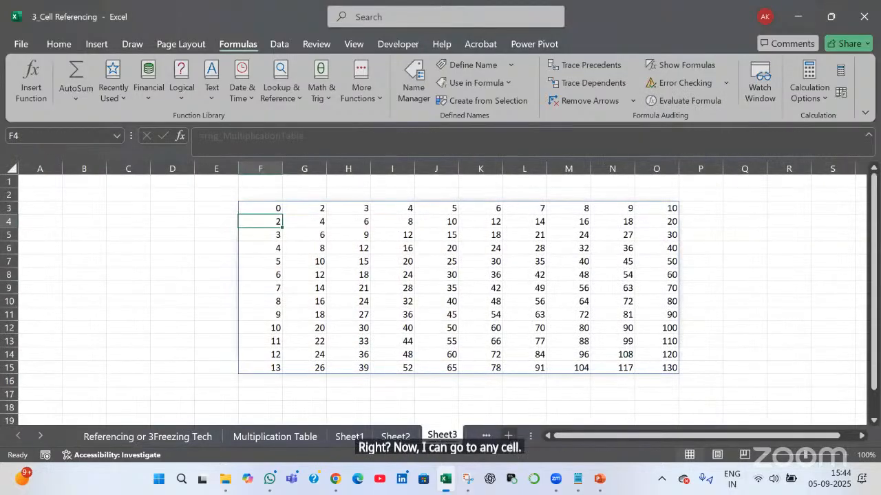
pyautogui.click(508, 436)
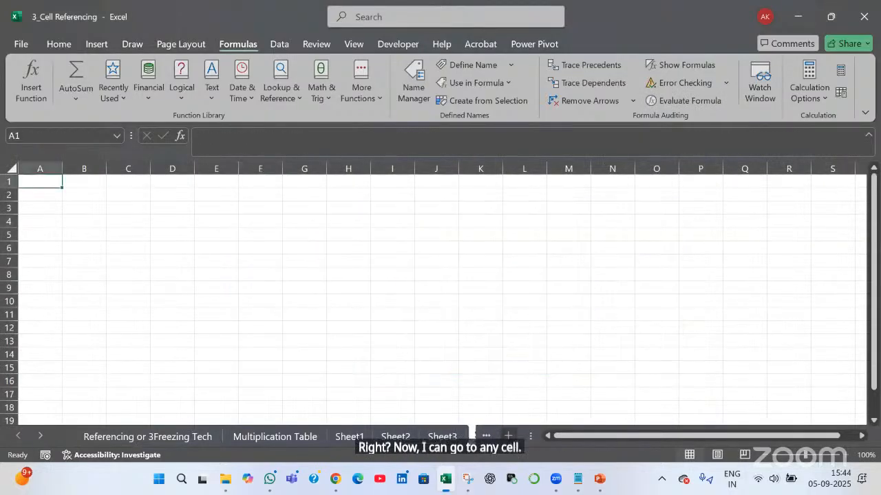
pyautogui.click(254, 216)
pyautogui.write('=rng')
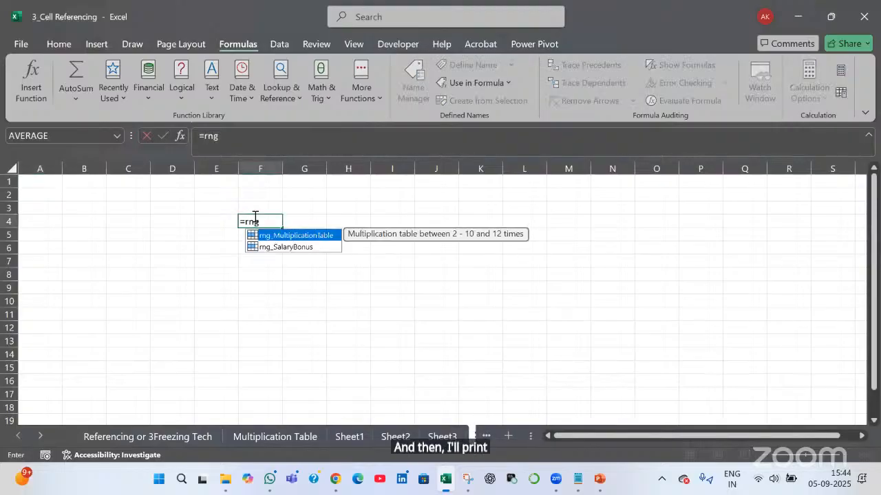
pyautogui.press('Down')
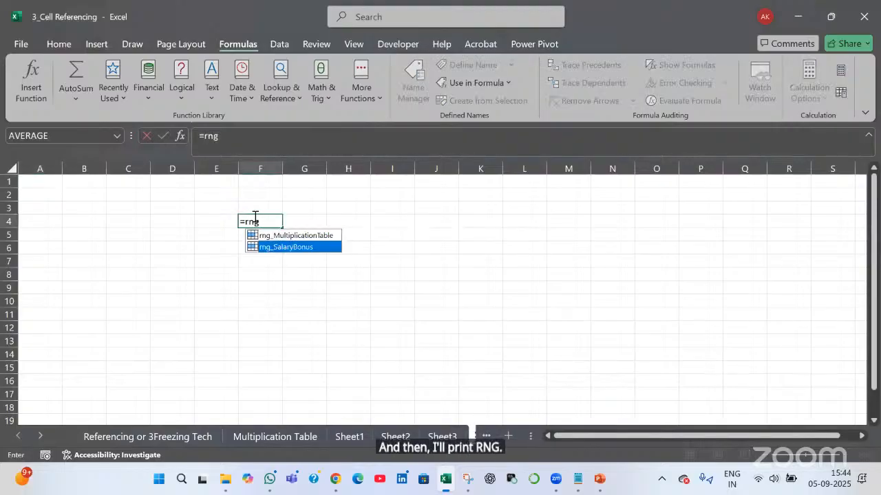
pyautogui.press('Tab')
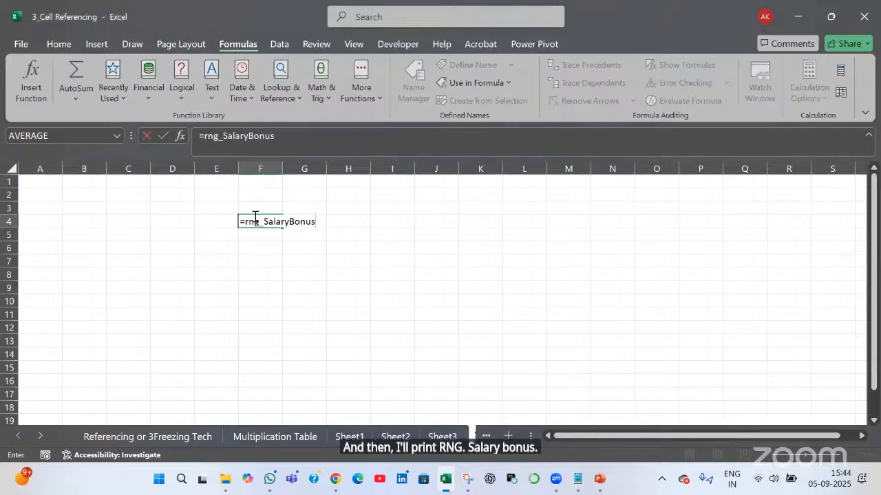
pyautogui.press('Return')
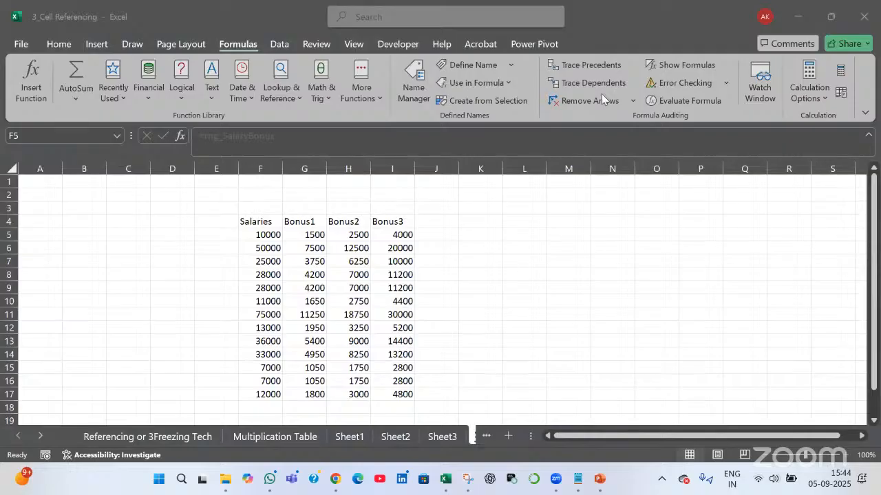
pyautogui.click(864, 16)
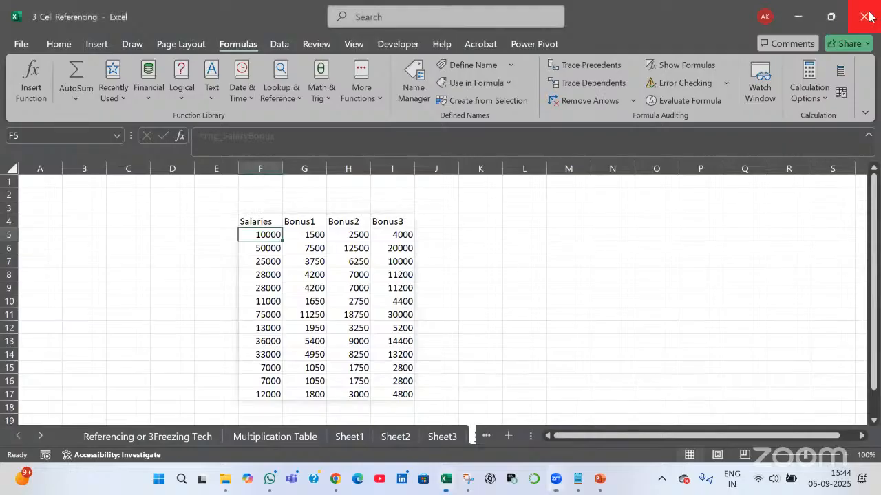
# Close Excel without saving, then indent the Relative, Absolute and Mixed Cell Reference lines in Notepad
pyautogui.click(490, 336)
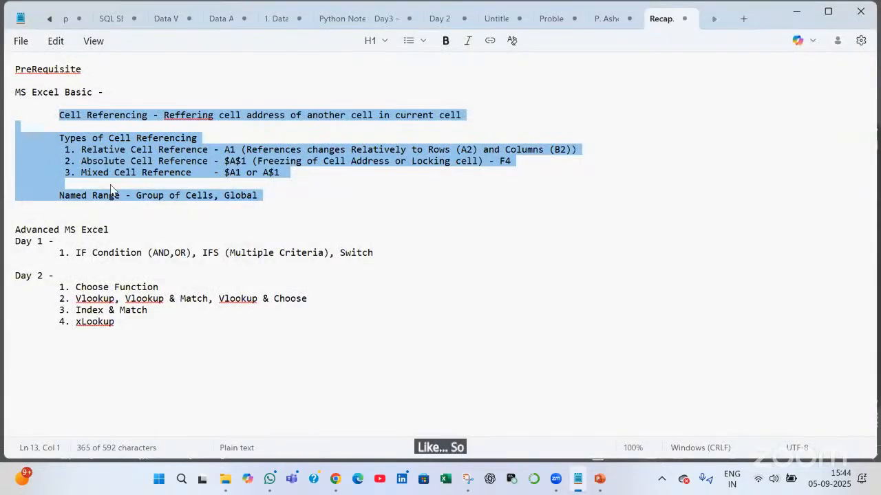
pyautogui.click(60, 140)
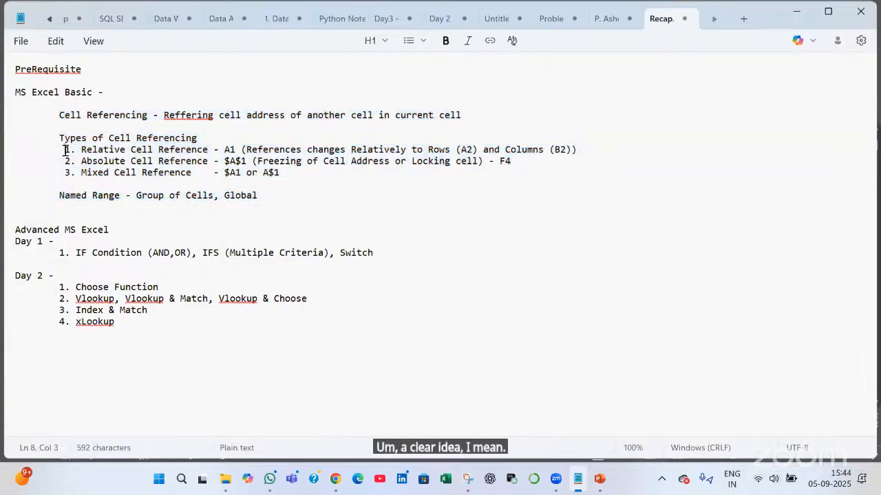
pyautogui.press('Tab')
pyautogui.click(65, 163)
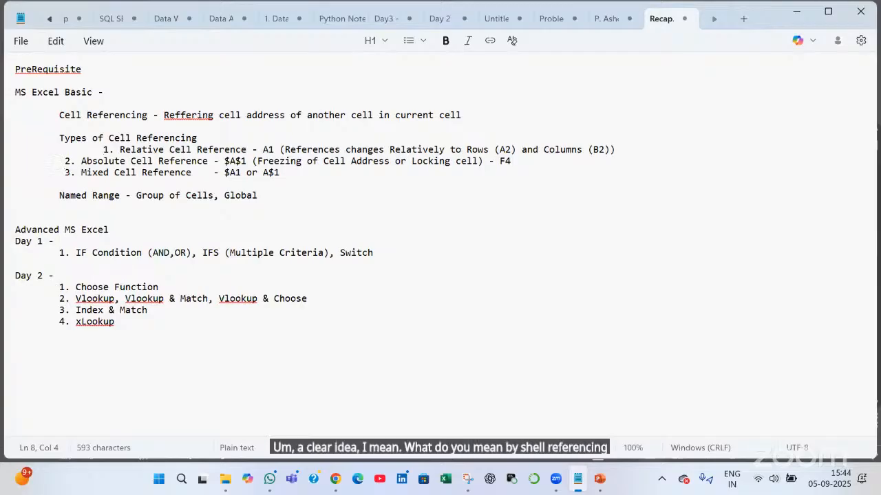
pyautogui.press('Tab')
pyautogui.click(65, 174)
pyautogui.press('Tab')
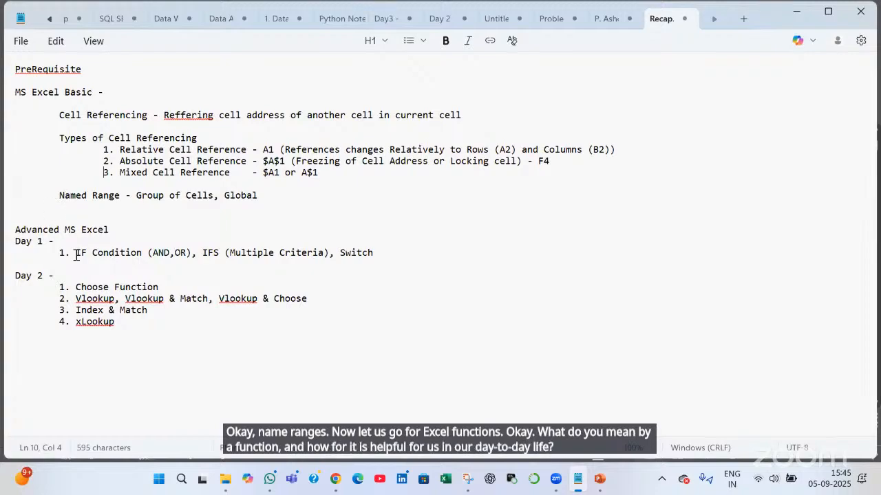
# Select the IF Condition line and switch to the File Explorer Source folder window
pyautogui.moveTo(75, 253); pyautogui.dragTo(409, 252)
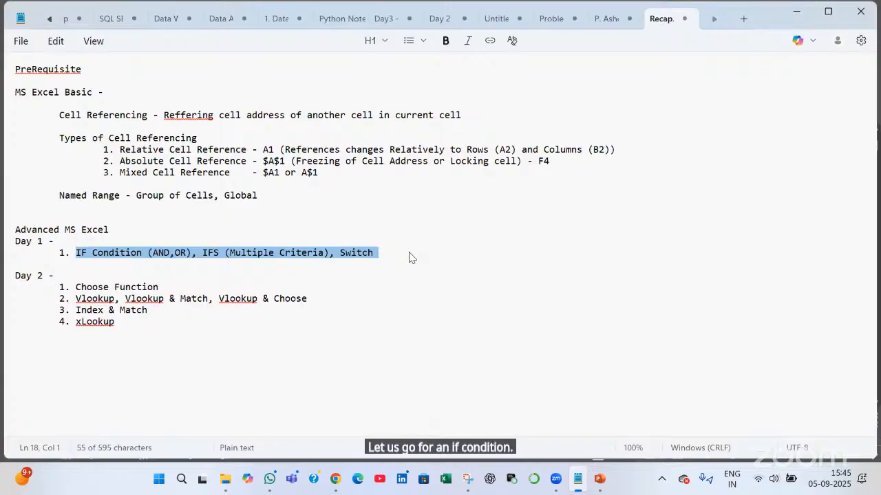
pyautogui.hotkey('alt', 'Tab')
pyautogui.press('Tab')
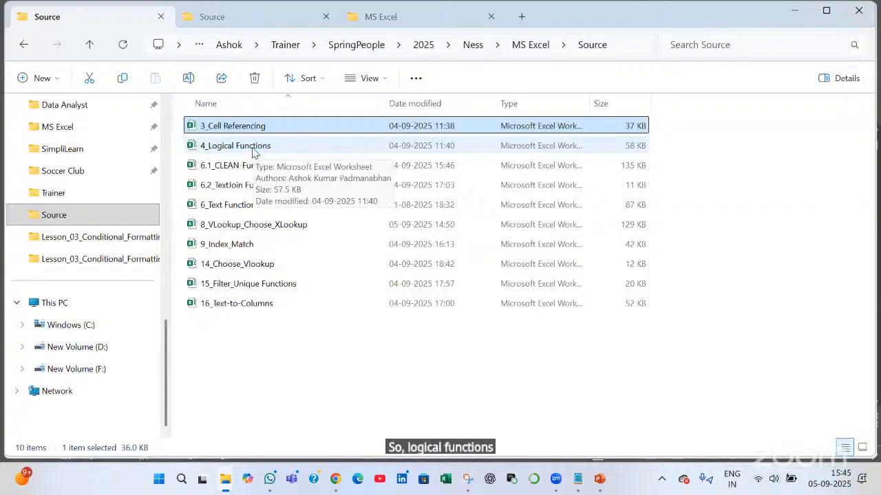
# Open the 4_Logical Functions workbook from the Source folder in Excel
pyautogui.click(252, 149)
pyautogui.doubleClick(253, 150)
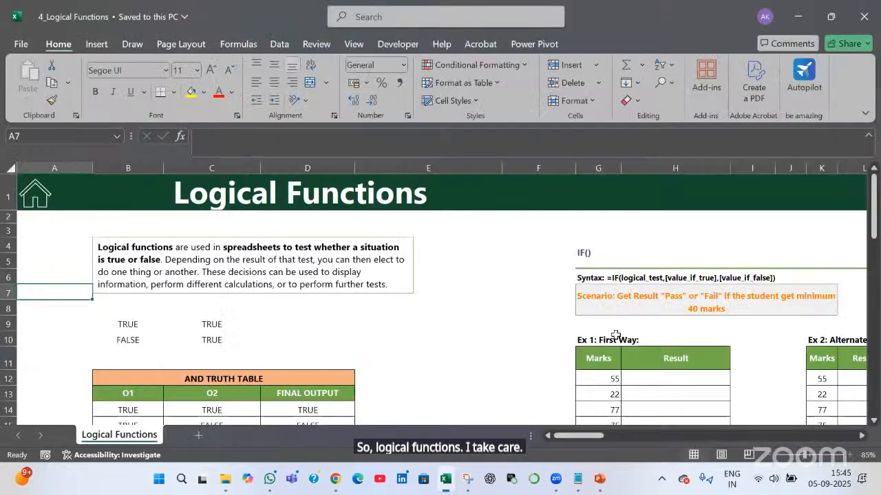
# Add Sheet1, enter 'Hello World' in E3, autofit column E, and begin inserting a function in F3
pyautogui.click(485, 262)
pyautogui.click(203, 436)
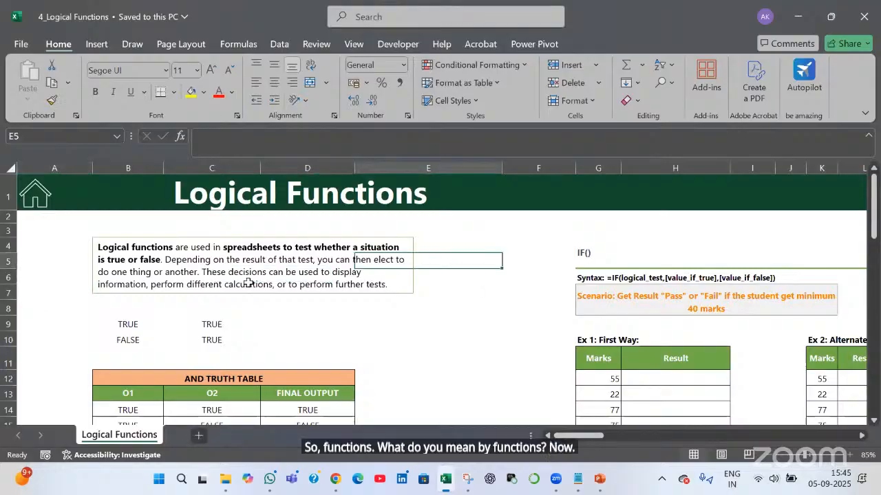
pyautogui.press('Right')
pyautogui.press('Right')
pyautogui.press('Right')
pyautogui.press('Right')
pyautogui.press('Down')
pyautogui.press('Down')
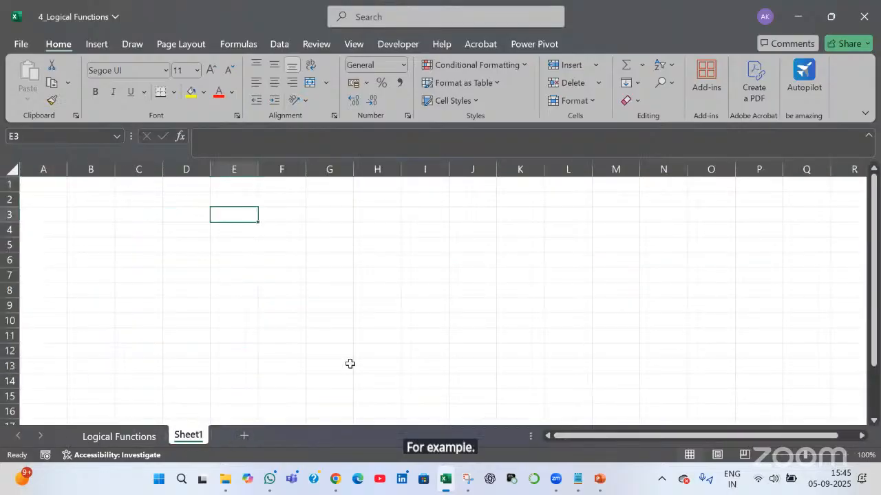
pyautogui.write('Hello World')
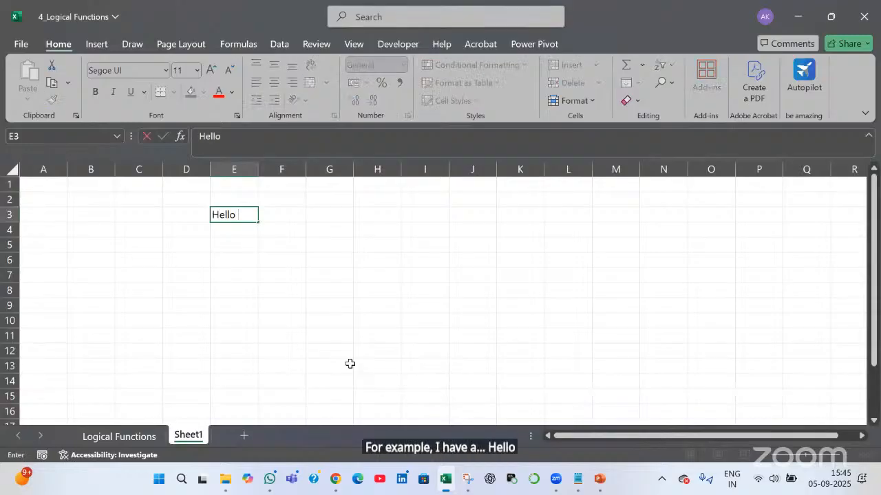
pyautogui.press('Right')
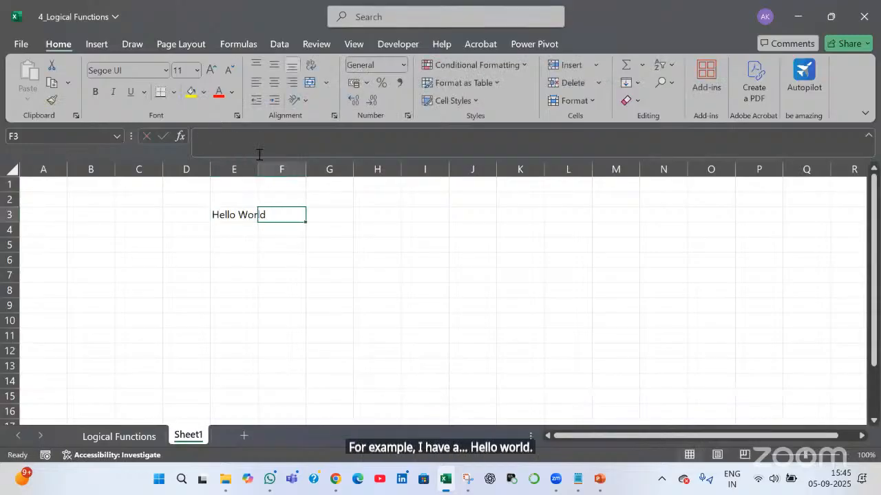
pyautogui.doubleClick(258, 169)
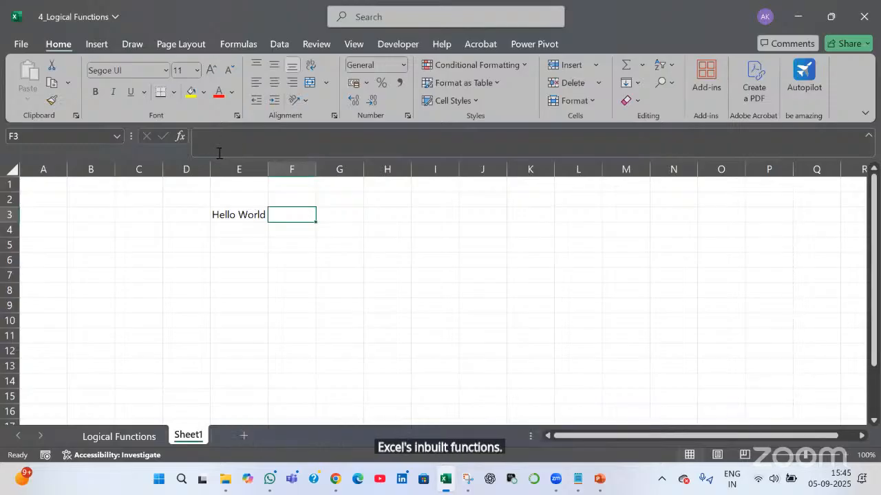
pyautogui.click(183, 138)
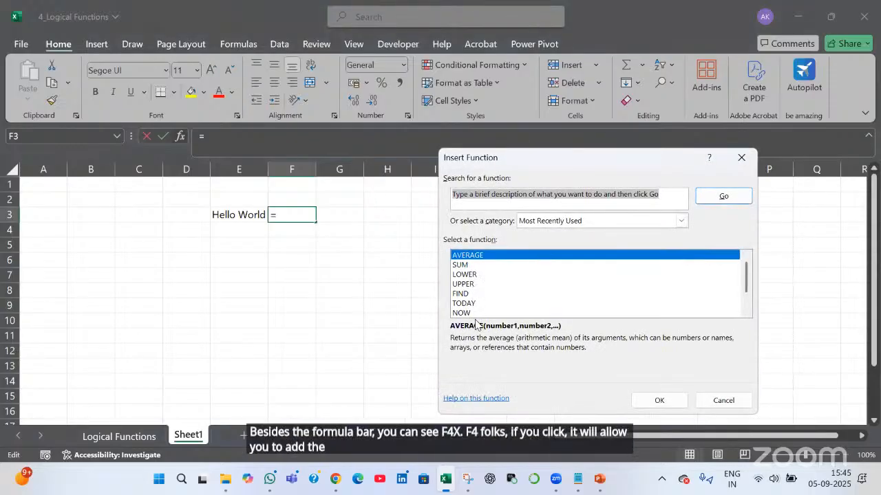
# Try the Date & Time category, then switch the function category to Statistical and select the search box text
pyautogui.click(681, 221)
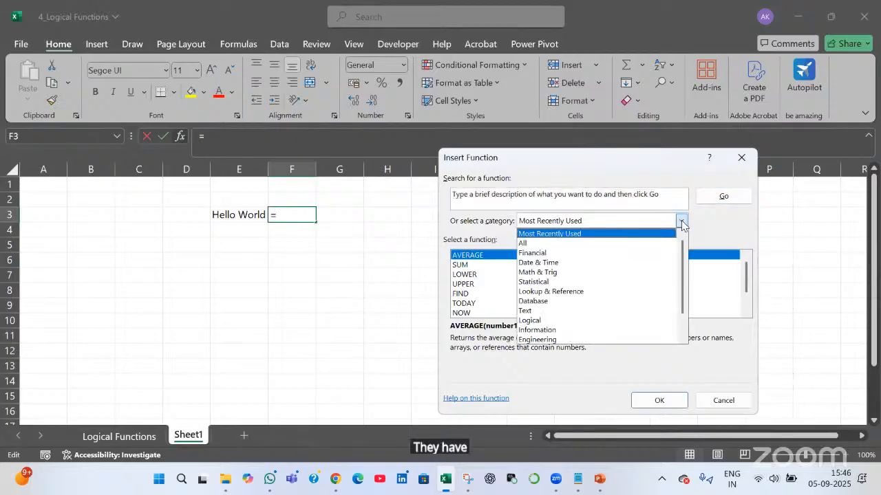
pyautogui.click(658, 264)
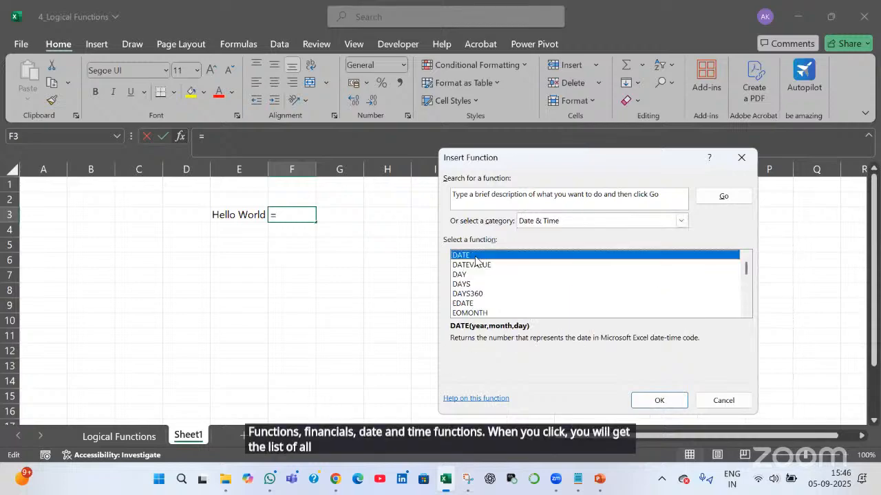
pyautogui.click(681, 221)
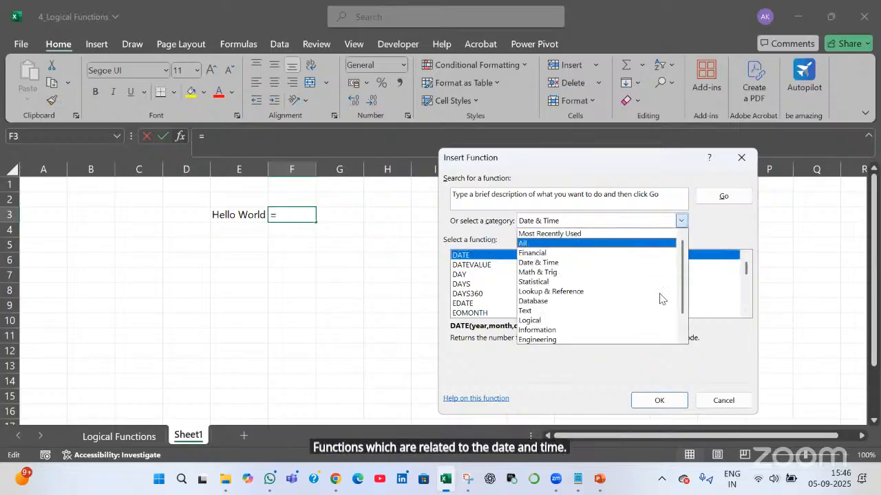
pyautogui.click(616, 282)
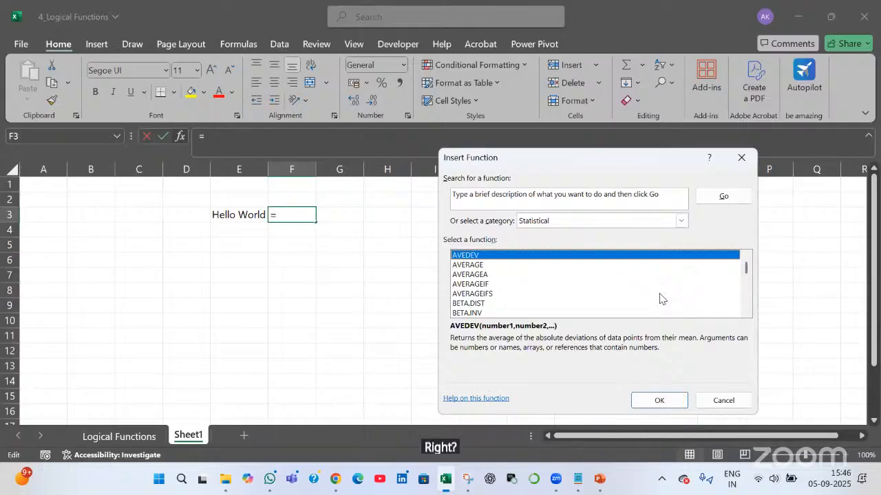
pyautogui.click(495, 194)
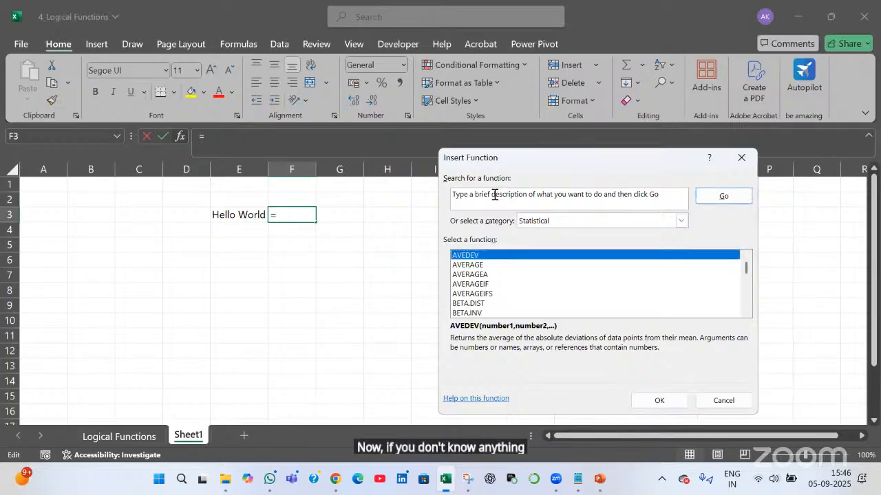
pyautogui.click(494, 195)
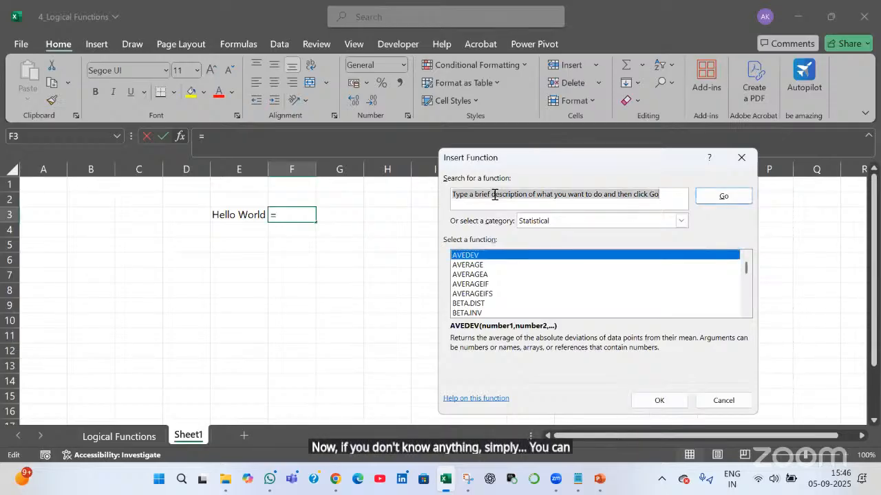
# Search 'i want to find length of a string' and insert LEN with E3, giving =LEN(E3) = 11
pyautogui.write('i want')
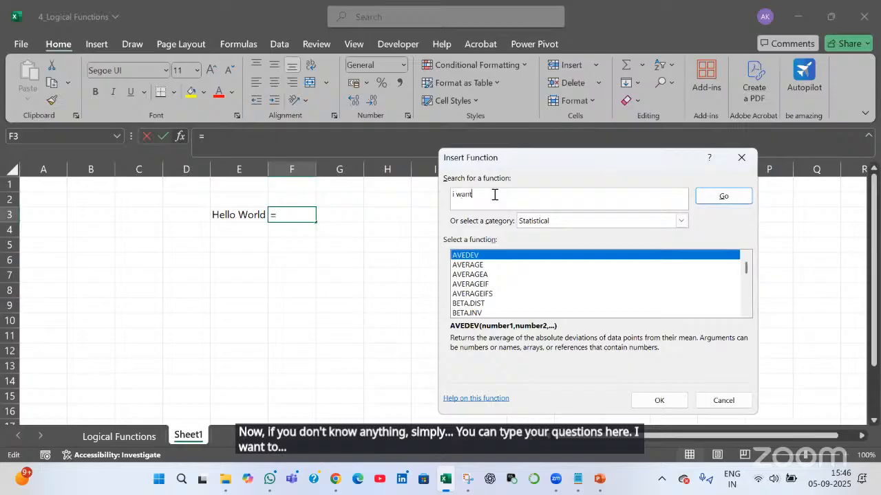
pyautogui.write(' to find length ')
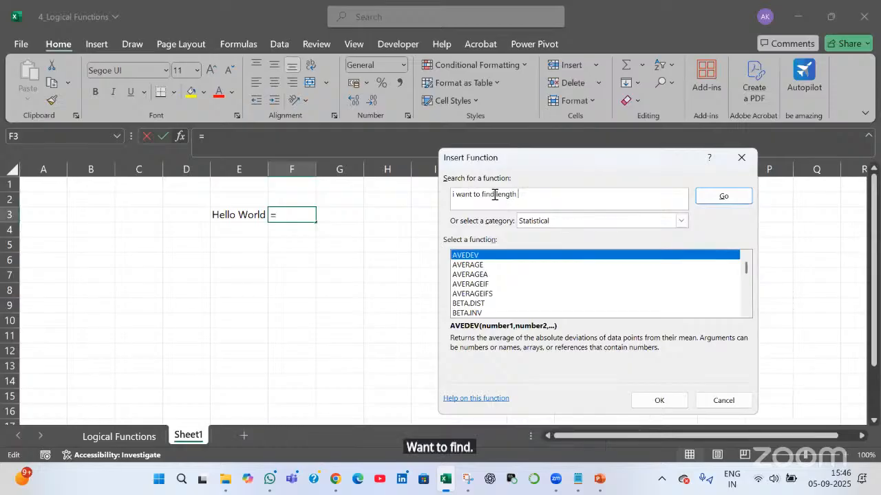
pyautogui.write('of a string')
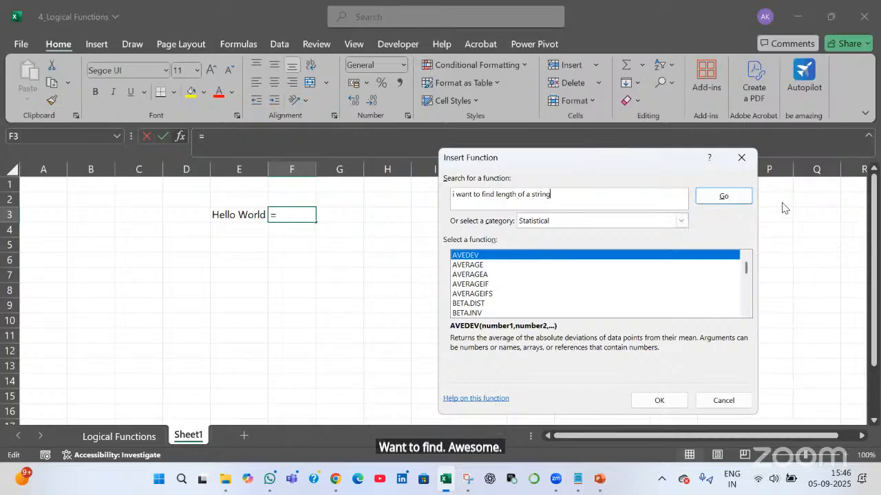
pyautogui.click(743, 197)
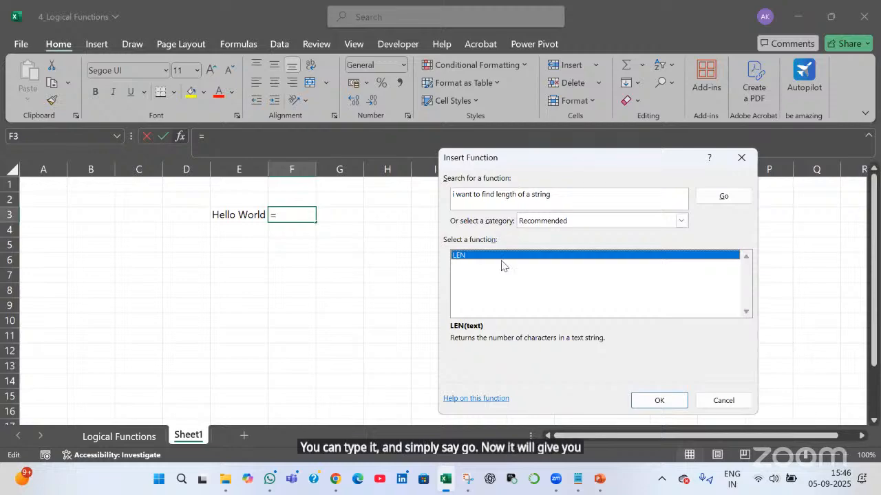
pyautogui.click(570, 194)
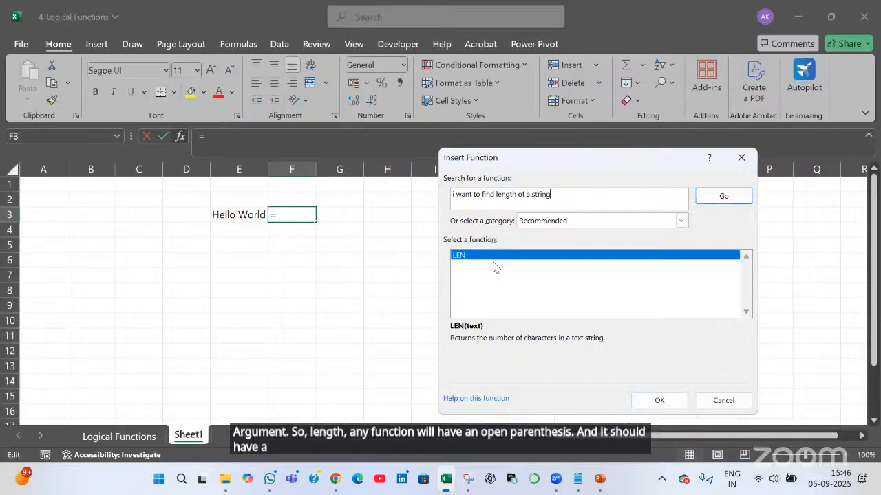
pyautogui.click(663, 402)
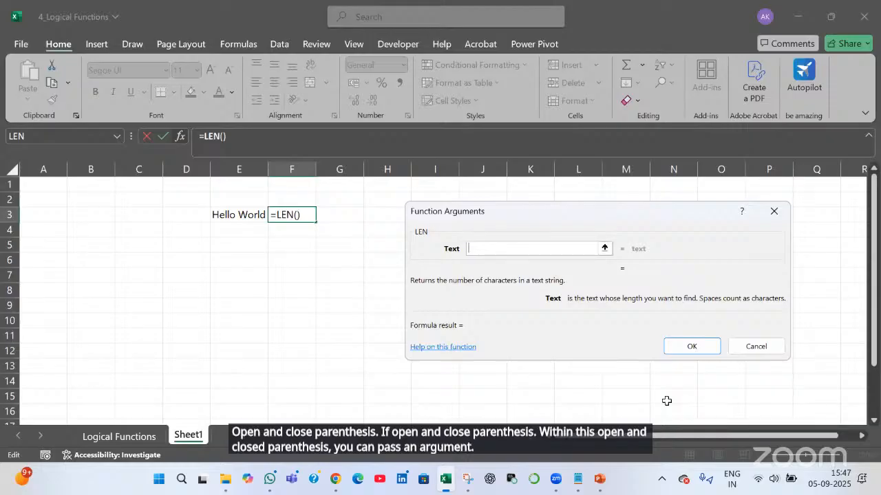
pyautogui.click(235, 214)
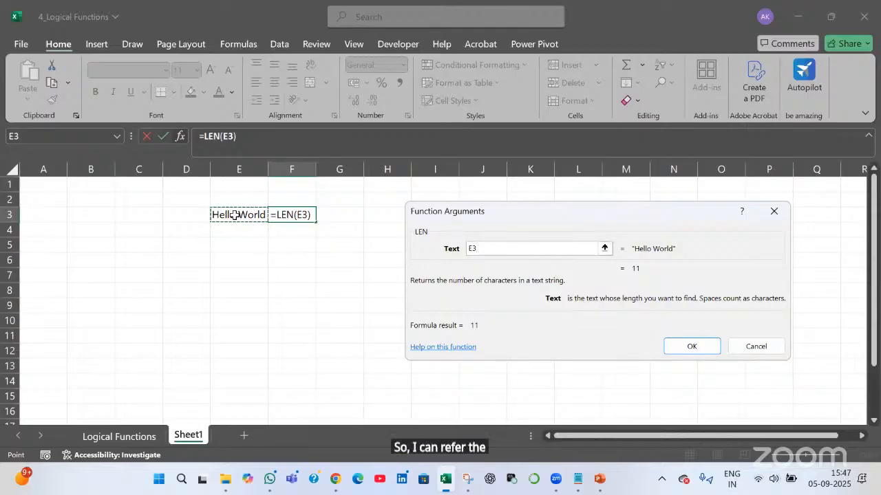
pyautogui.click(702, 347)
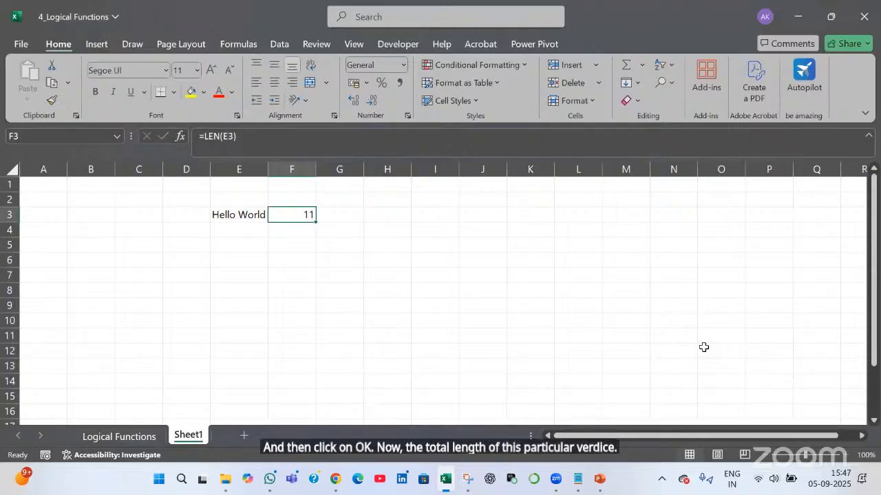
# Enter the label 'Functions with Arugument' in H3
pyautogui.click(397, 215)
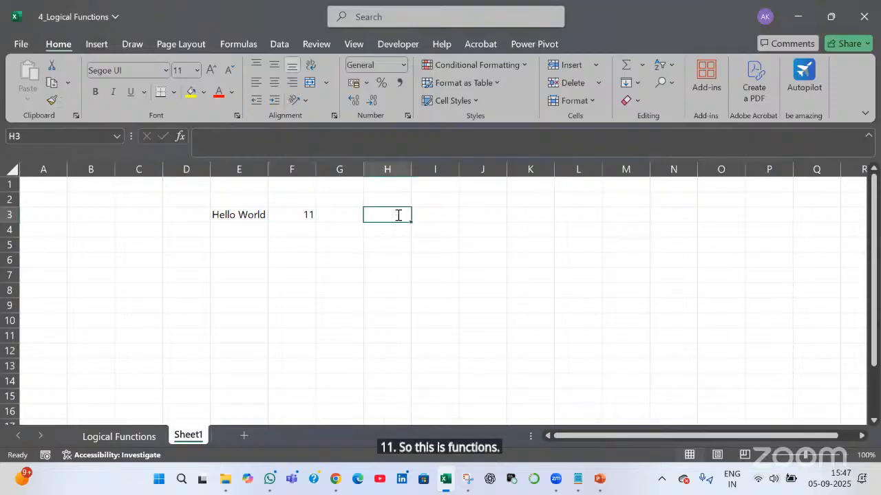
pyautogui.write('Functions wit')
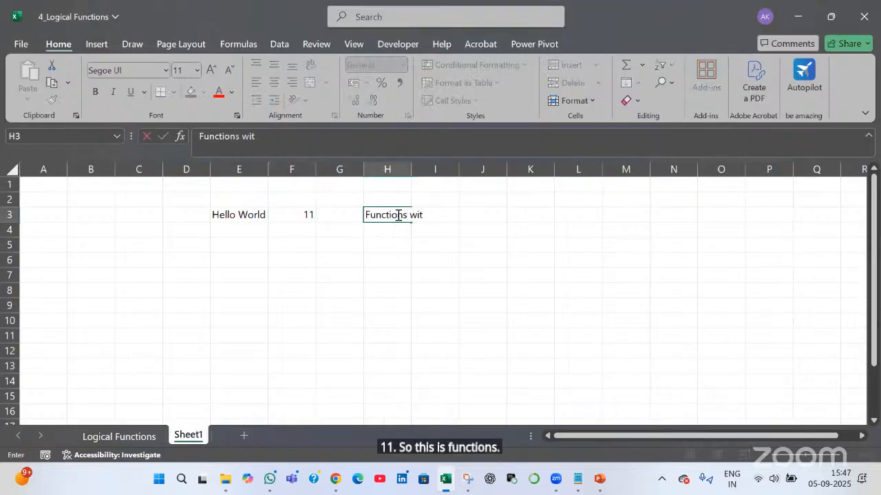
pyautogui.write('h Aru')
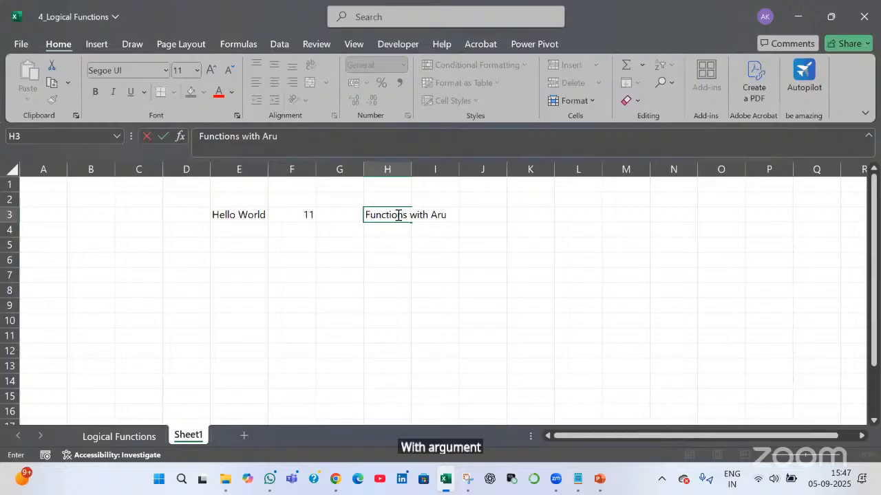
pyautogui.write('gument')
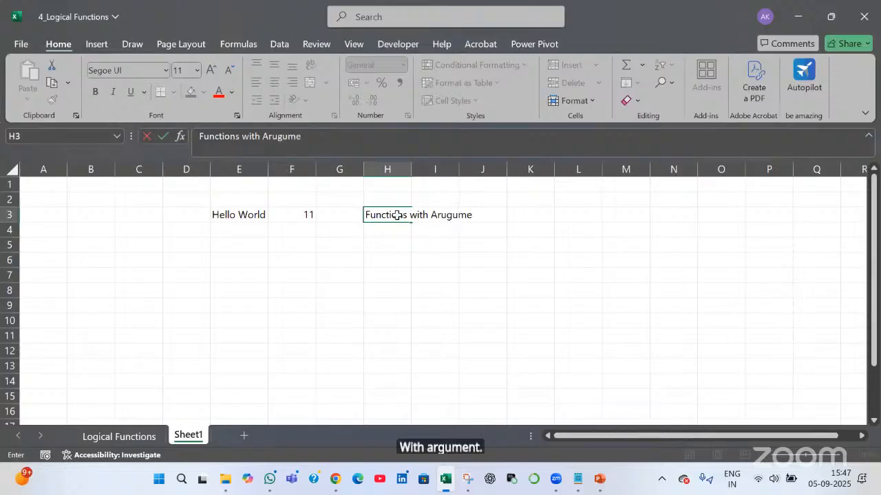
pyautogui.press('Return')
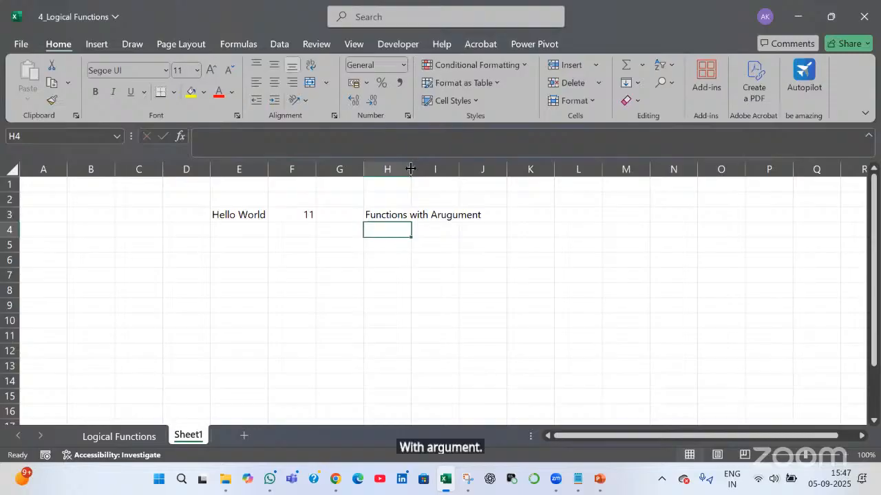
# Autofit column H and enter 'Functions with No Aruguments' in H4
pyautogui.doubleClick(411, 171)
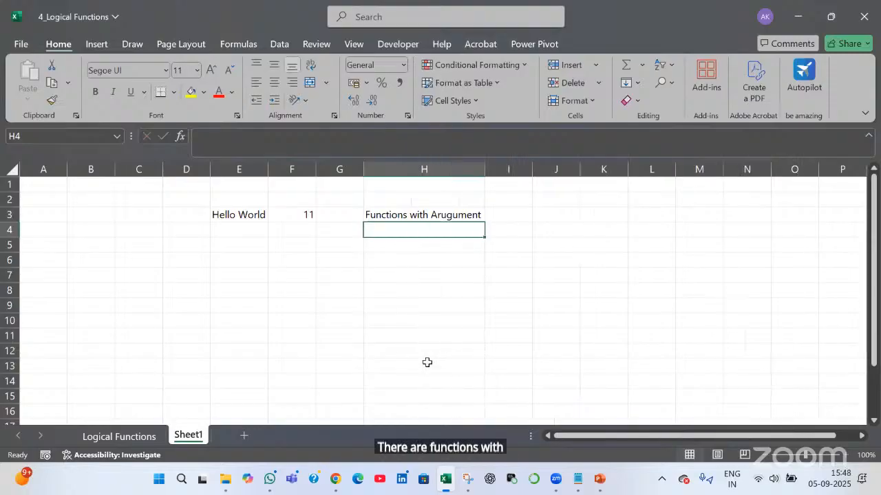
pyautogui.write('Functions with ')
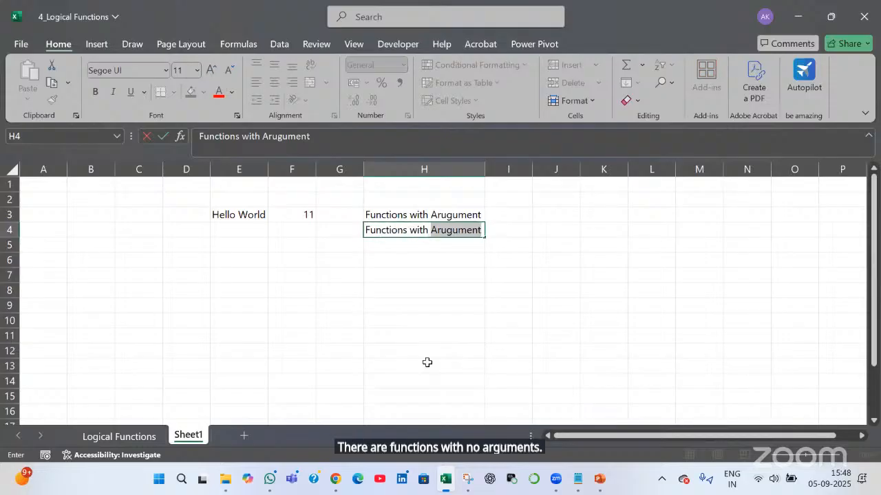
pyautogui.write('No Arugum')
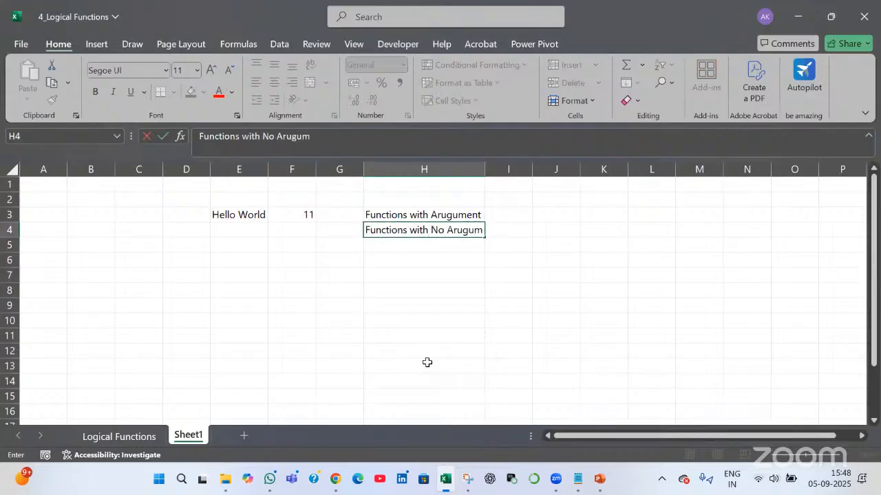
pyautogui.press('BackSpace')
pyautogui.press('BackSpace')
pyautogui.write('ments')
pyautogui.press('Return')
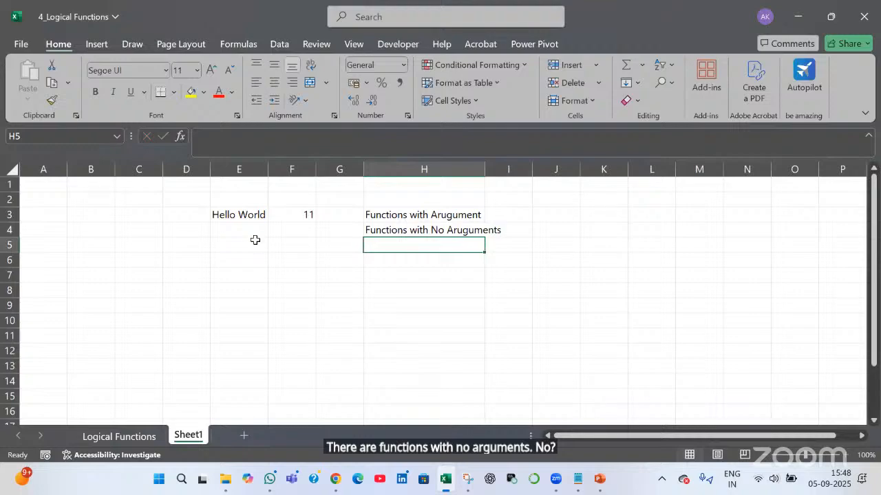
pyautogui.click(254, 236)
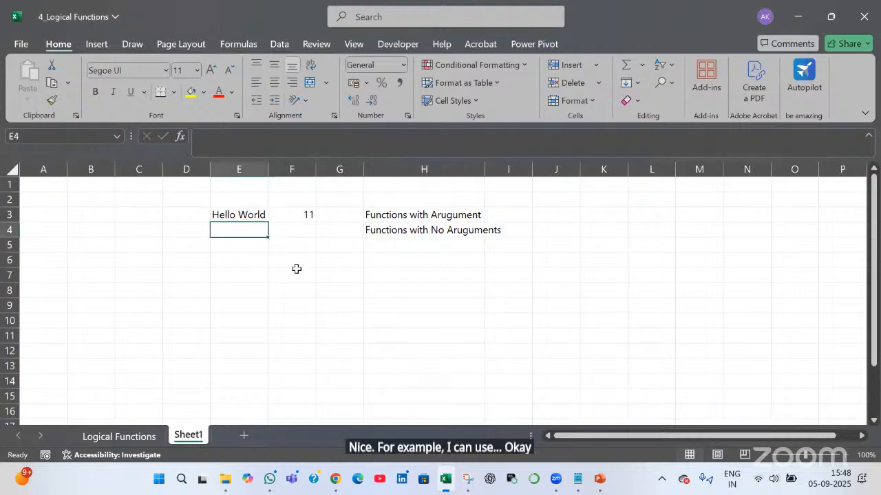
# Enter =today() in E4 to show 05-09-2025, then return to the LEN formula in F3
pyautogui.write('=today')
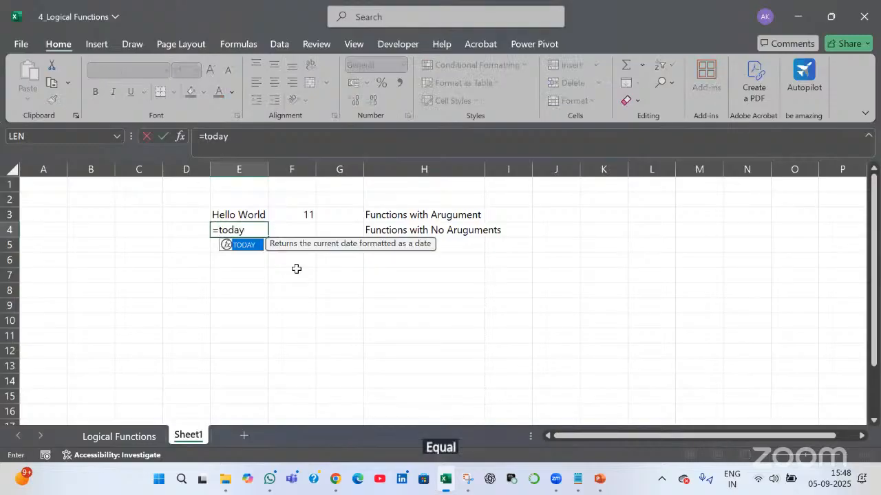
pyautogui.write('(')
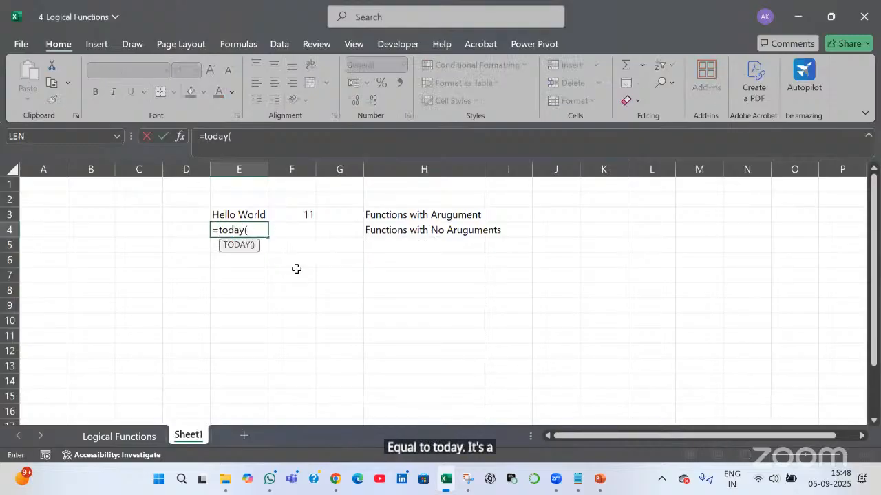
pyautogui.write(')')
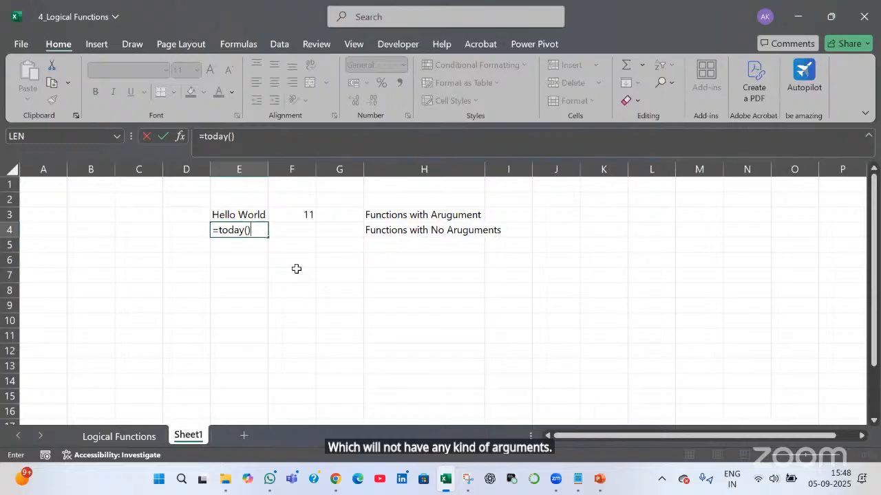
pyautogui.press('Return')
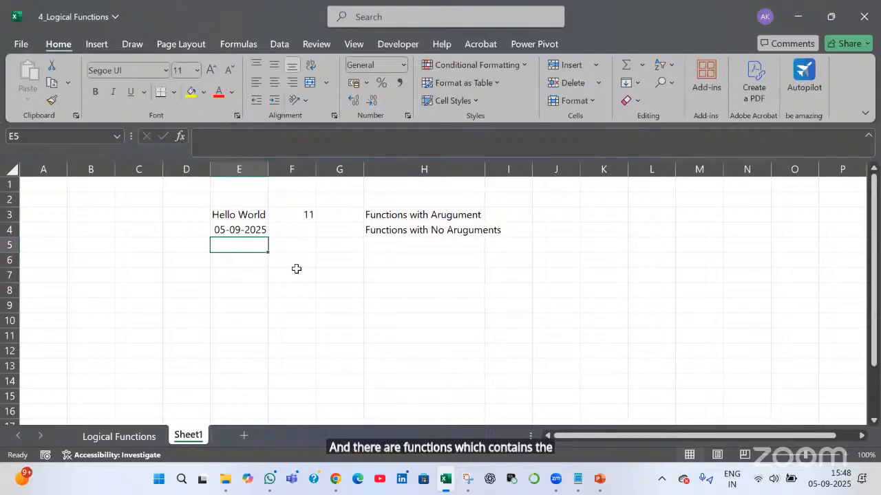
pyautogui.press('Right')
pyautogui.press('Up')
pyautogui.press('Up')
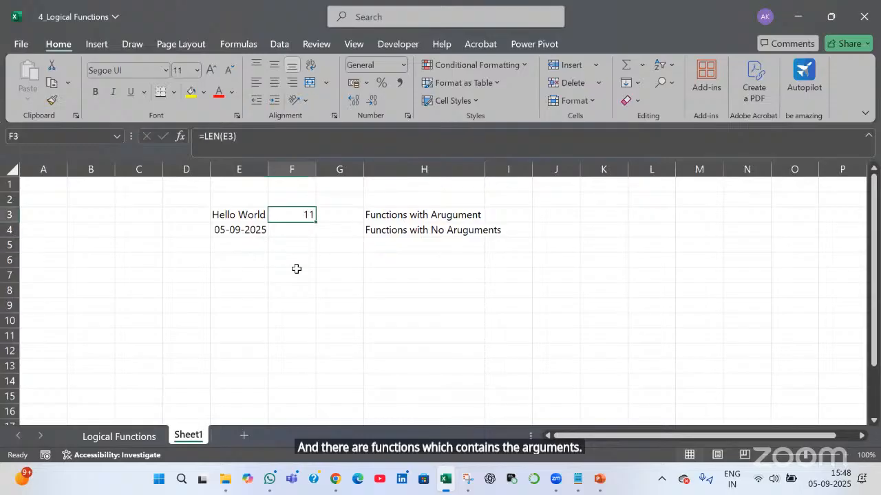
# Rewrite F3 as =LEN("Hello World") using the literal text as the argument
pyautogui.press('F2')
pyautogui.press('BackSpace')
pyautogui.press('BackSpace')
pyautogui.press('BackSpace')
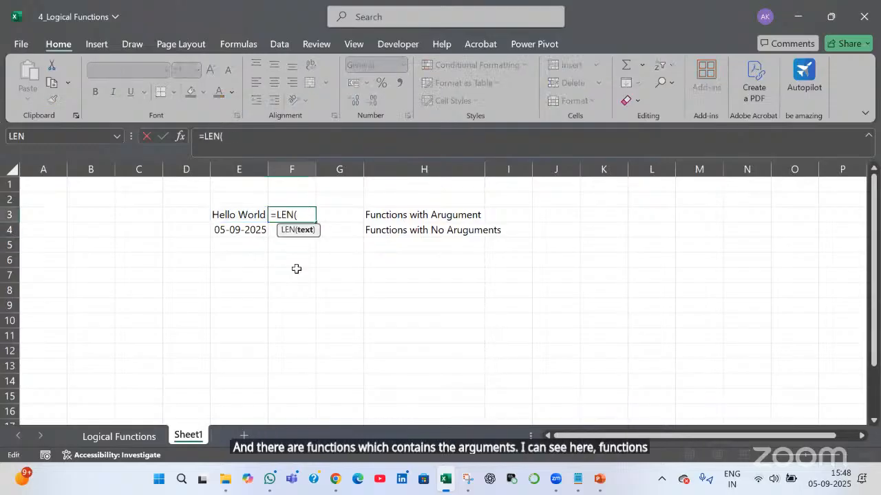
pyautogui.press('BackSpace')
pyautogui.press('BackSpace')
pyautogui.press('BackSpace')
pyautogui.press('BackSpace')
pyautogui.write('len')
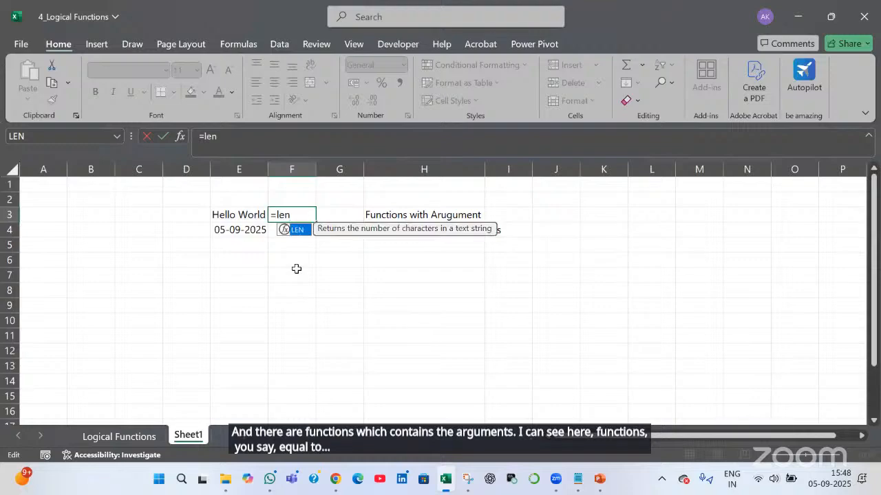
pyautogui.press('Tab')
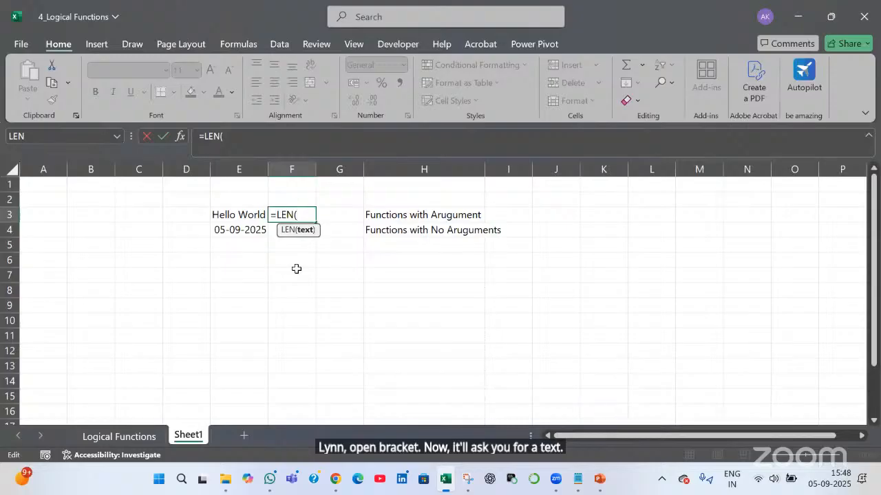
pyautogui.write('Hello W')
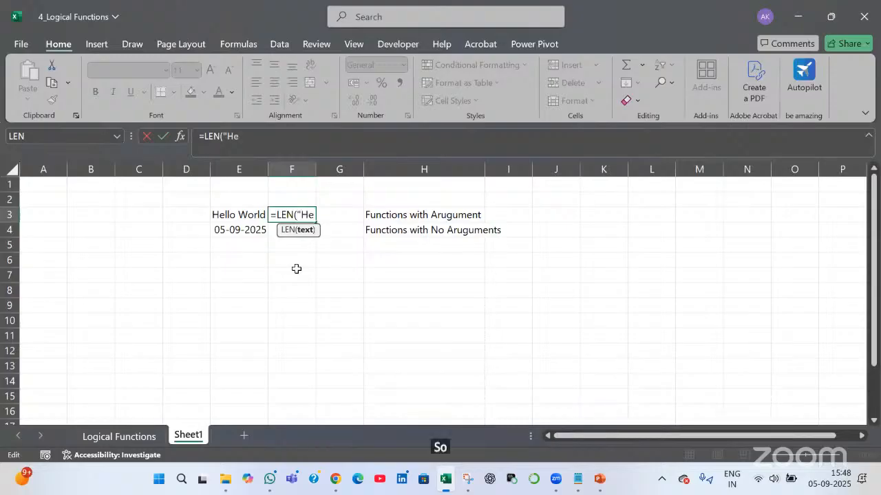
pyautogui.write('d")')
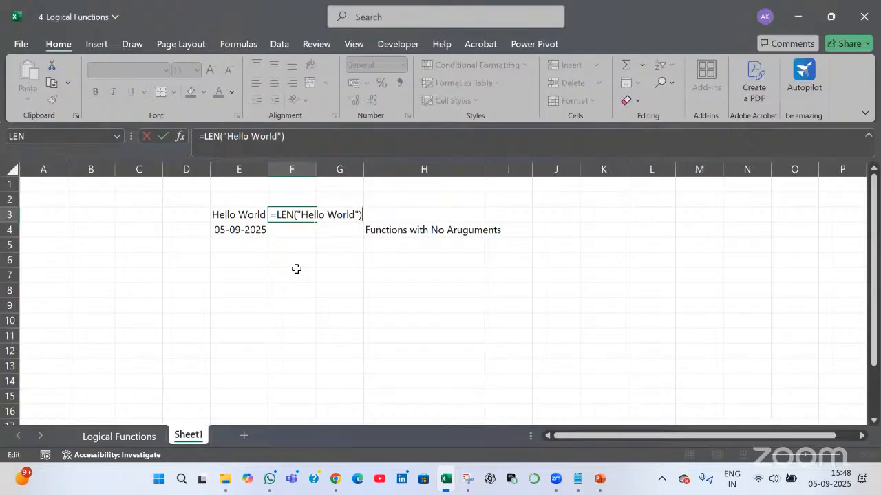
pyautogui.press('Return')
# Change F3 back to =LEN(E3) by replacing the literal text with a reference to cell E3
pyautogui.press('Up')
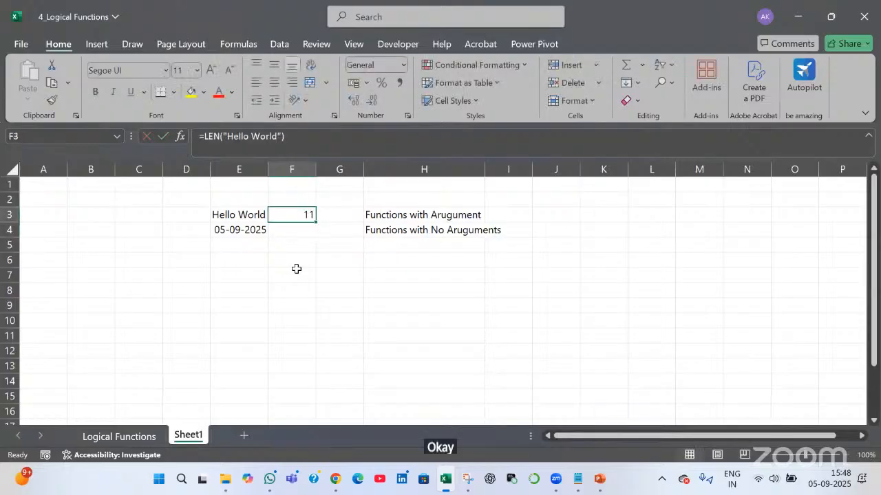
pyautogui.press('F2')
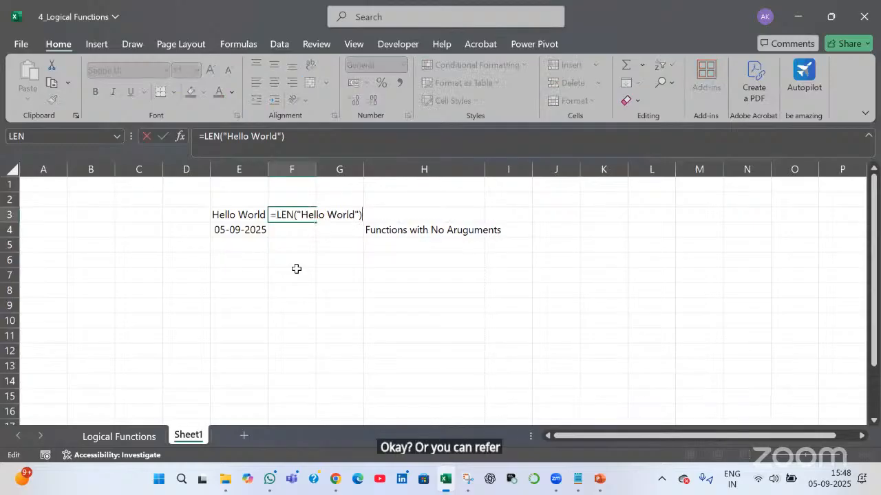
pyautogui.hotkey('shift', 'Left')
pyautogui.hotkey('shift', 'Left')
pyautogui.hotkey('shift', 'Left')
pyautogui.hotkey('shift', 'Left')
pyautogui.hotkey('shift', 'Left')
pyautogui.hotkey('shift', 'Left')
pyautogui.hotkey('shift', 'Left')
pyautogui.hotkey('shift', 'Left')
pyautogui.hotkey('shift', 'Left')
pyautogui.hotkey('shift', 'Left')
pyautogui.hotkey('shift', 'Left')
pyautogui.hotkey('shift', 'Left')
pyautogui.hotkey('shift', 'Left')
pyautogui.hotkey('shift', 'Left')
pyautogui.hotkey('shift', 'Left')
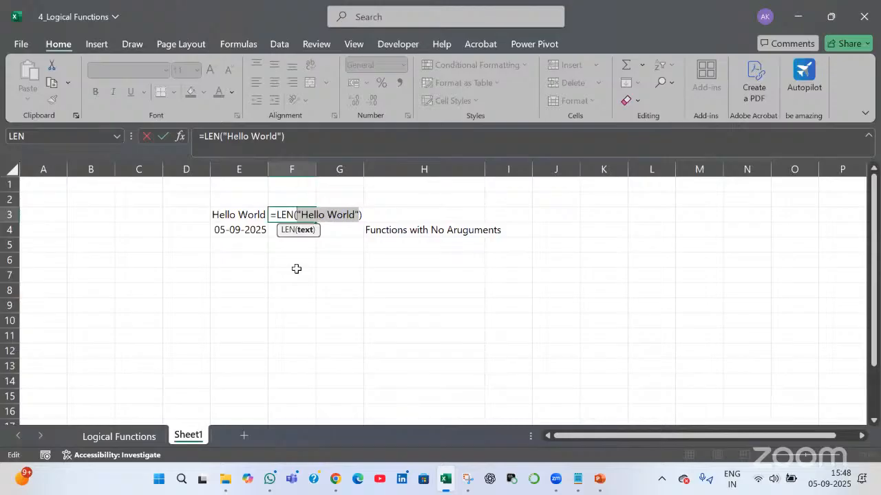
pyautogui.press('BackSpace')
pyautogui.press('Right')
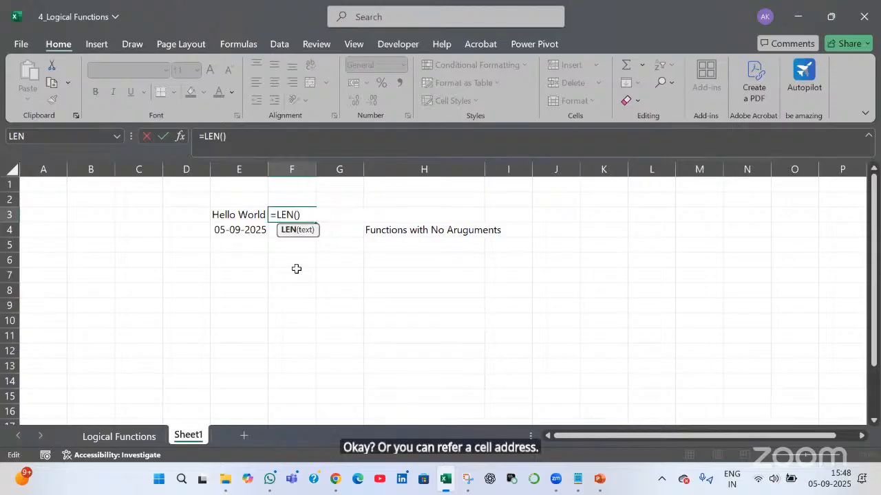
pyautogui.press('Left')
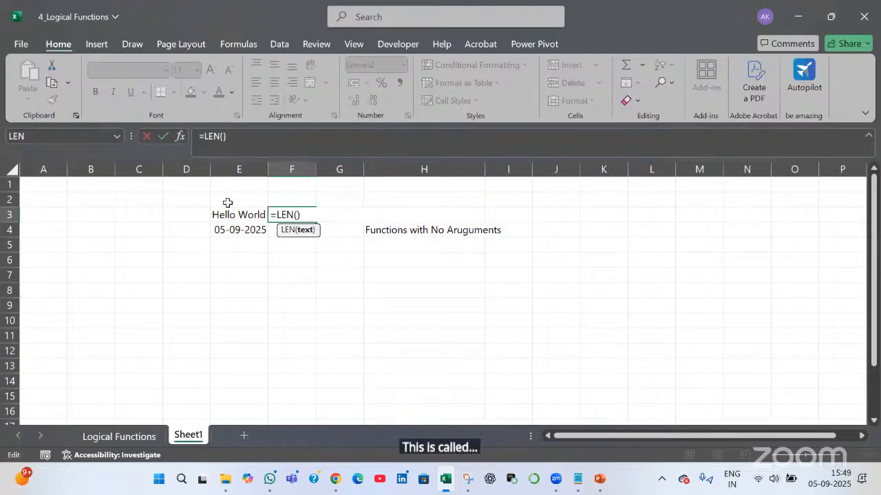
pyautogui.click(235, 216)
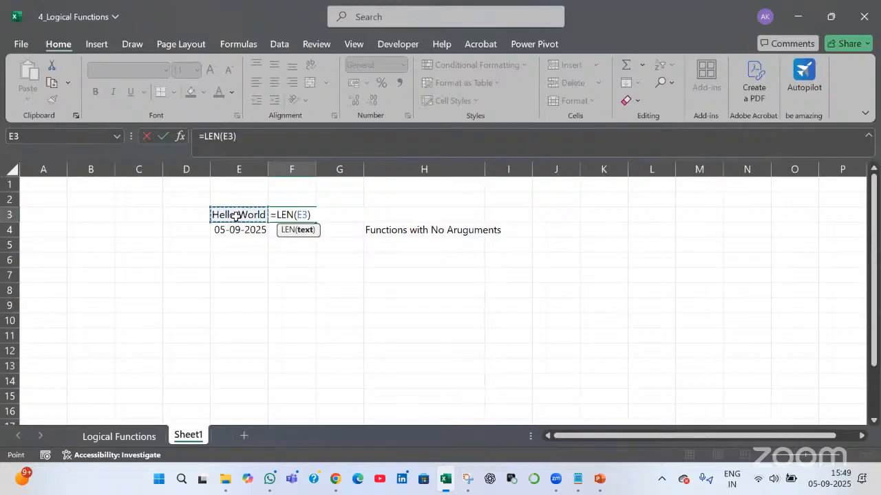
pyautogui.press('Return')
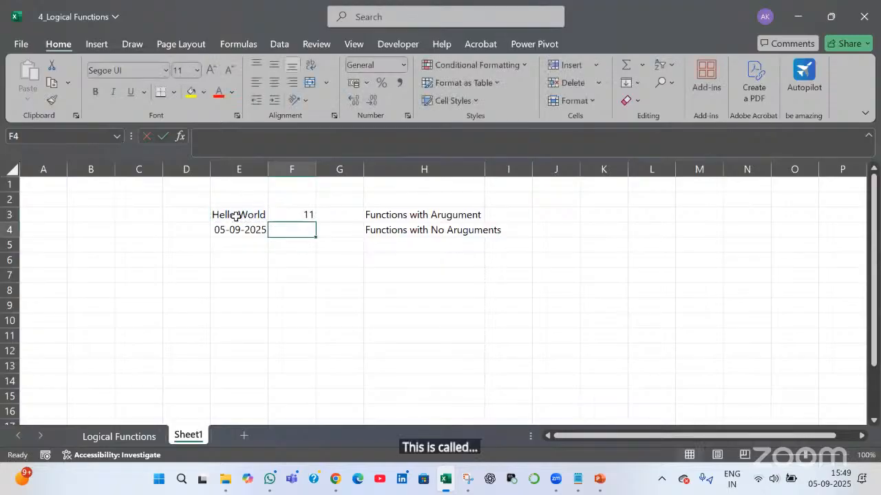
# Review F3's =LEN(E3) formula, then begin a =VLOOKUP( formula in F5
pyautogui.press('Up')
pyautogui.press('F2')
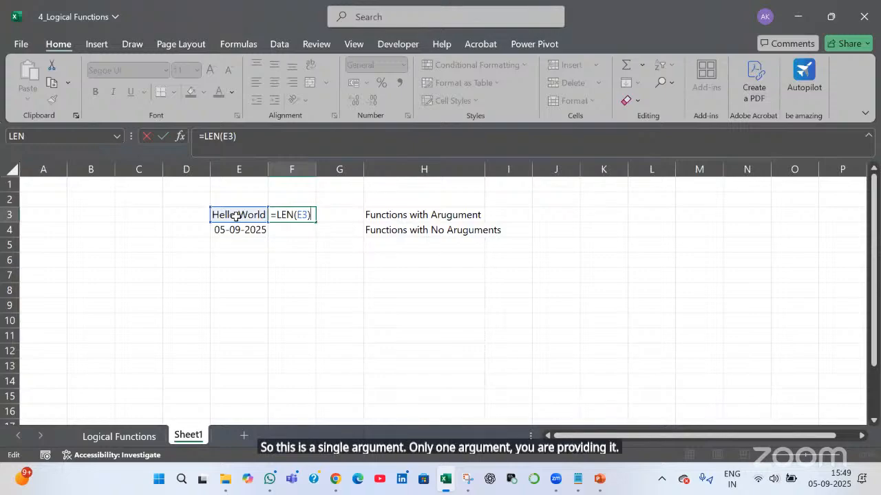
pyautogui.press('Return')
pyautogui.press('Return')
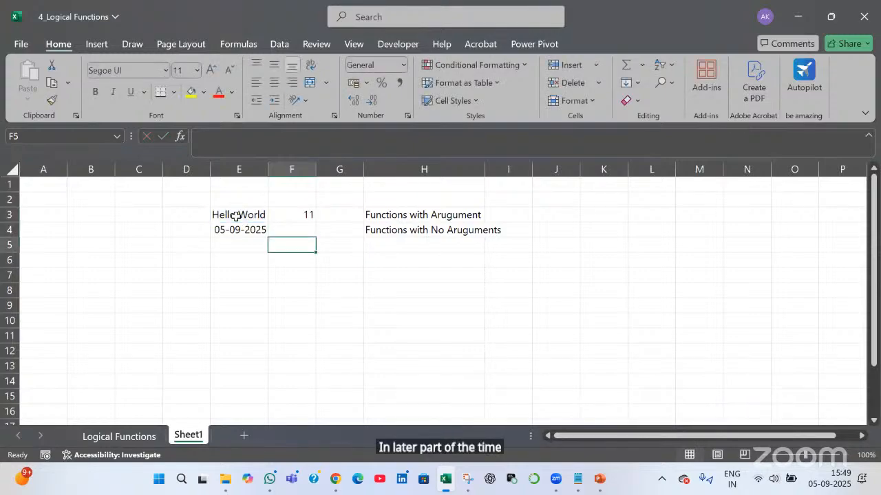
pyautogui.write('=vl')
pyautogui.press('Tab')
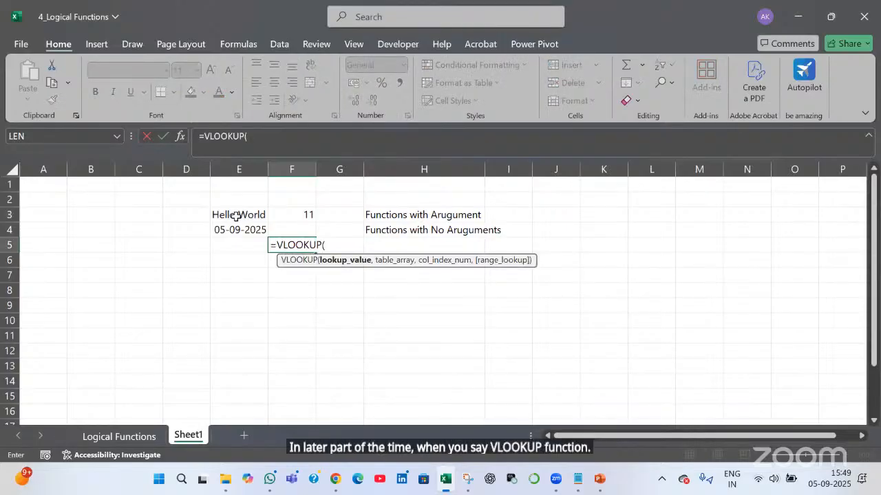
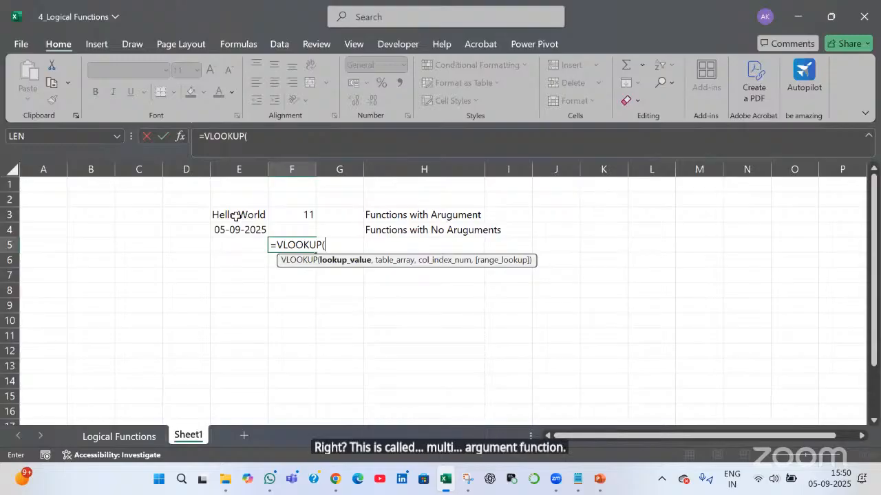
# Cancel the unfinished VLOOKUP in F5 and label H5 'Functions with Multi Arguments'
pyautogui.press('Escape')
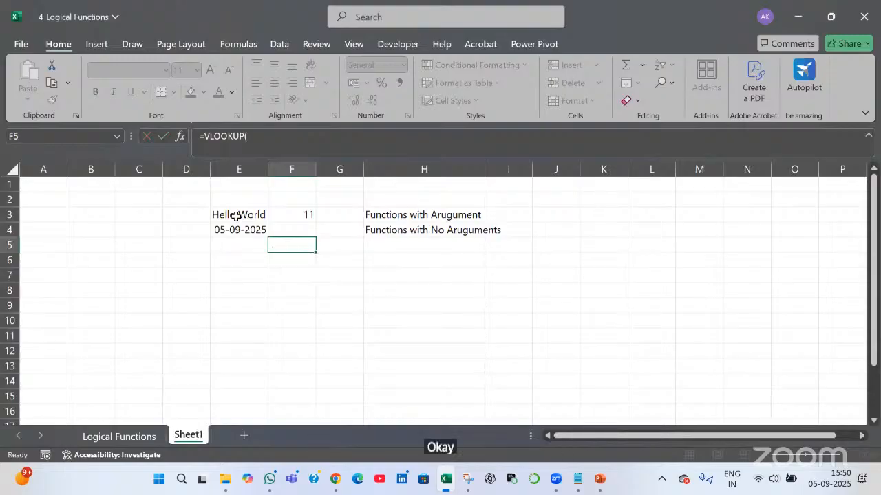
pyautogui.press('Right')
pyautogui.press('Right')
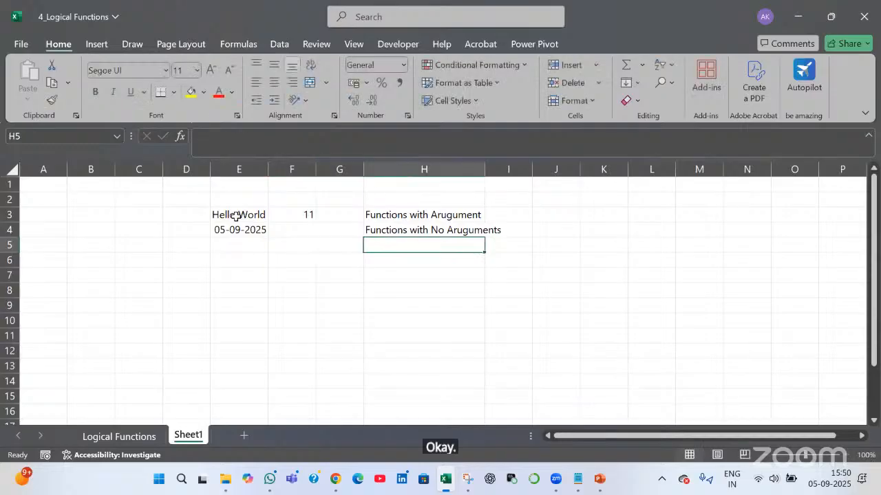
pyautogui.write('Function')
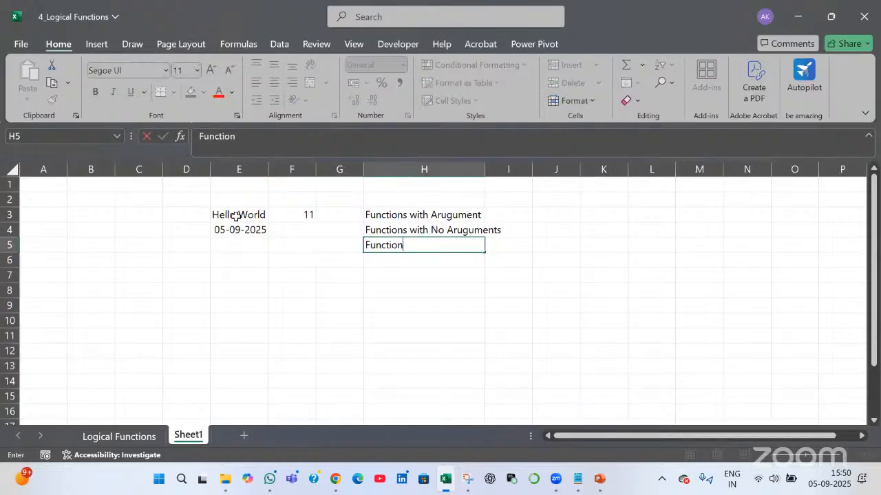
pyautogui.write('s with Multi')
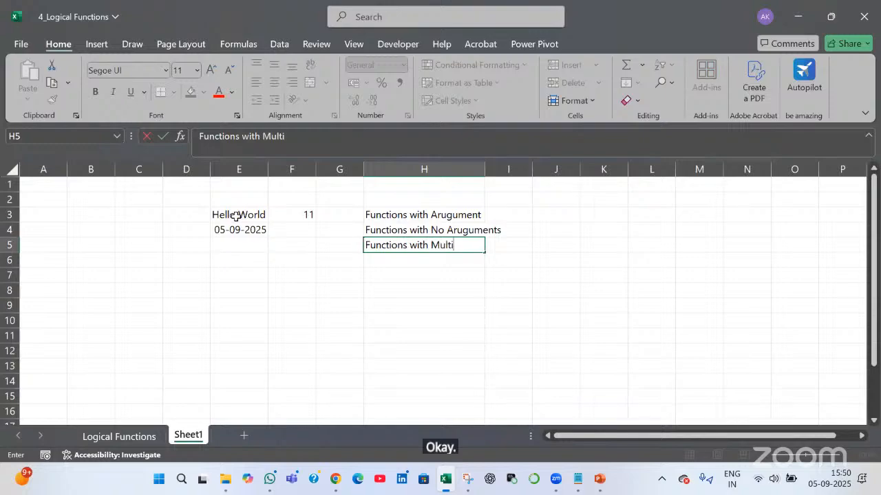
pyautogui.write(' Argument')
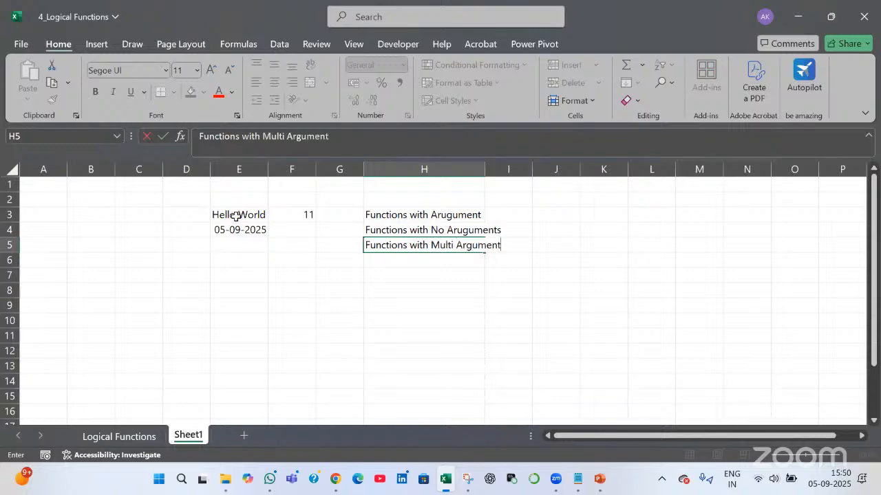
pyautogui.write('s')
pyautogui.press('Return')
# Remove the trailing s from H4 so it reads 'Functions with No Arugument'
pyautogui.press('Up')
pyautogui.press('Up')
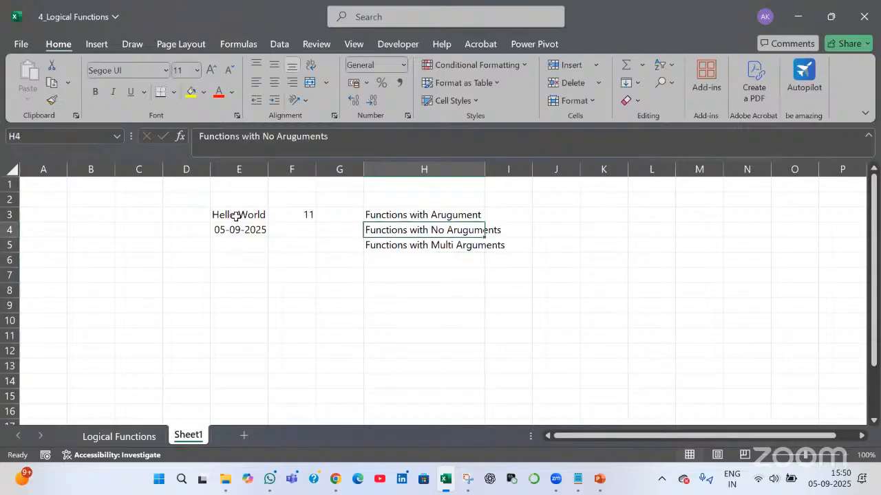
pyautogui.press('F2')
pyautogui.press('BackSpace')
pyautogui.press('Return')
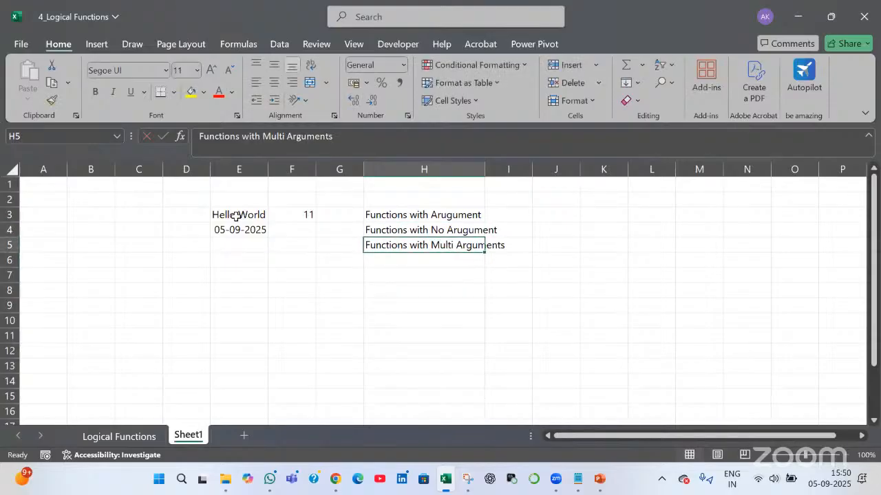
pyautogui.press('Left')
pyautogui.press('Left')
pyautogui.press('Left')
# Enter 'VLOOKUP(' in E5 as plain text, without the leading equals sign
pyautogui.write('=')
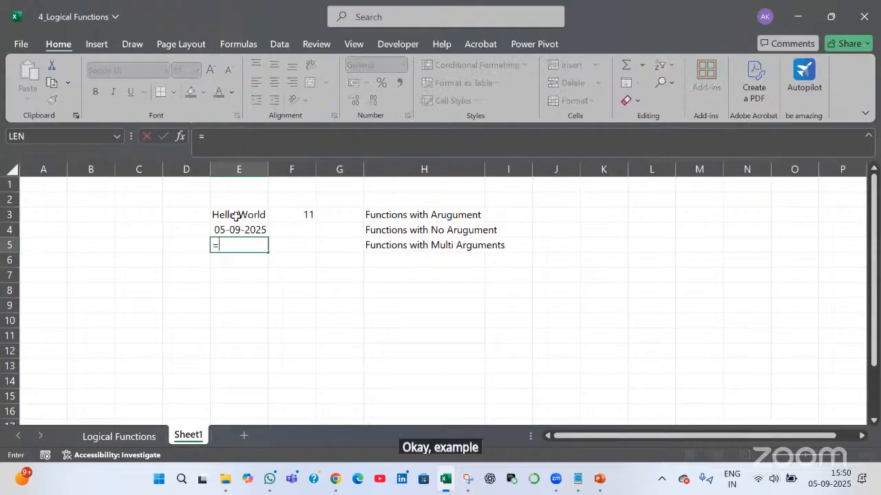
pyautogui.press('BackSpace')
pyautogui.write("'")
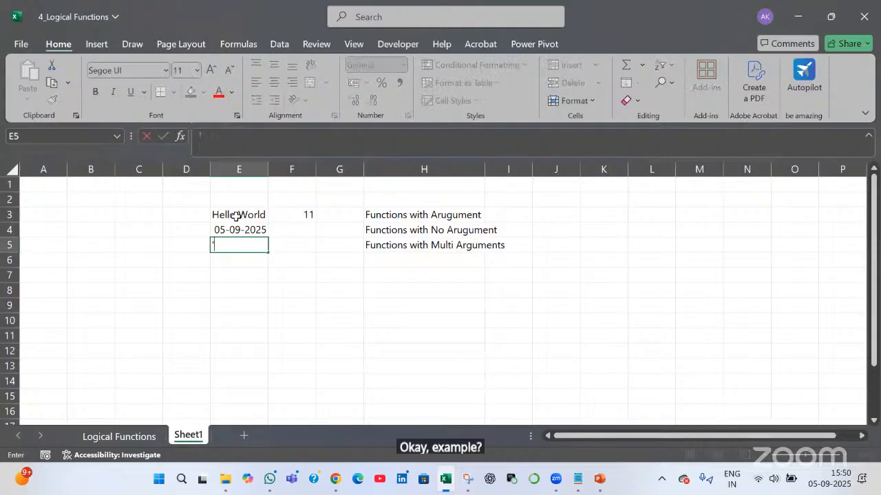
pyautogui.press('BackSpace')
pyautogui.write('=vl')
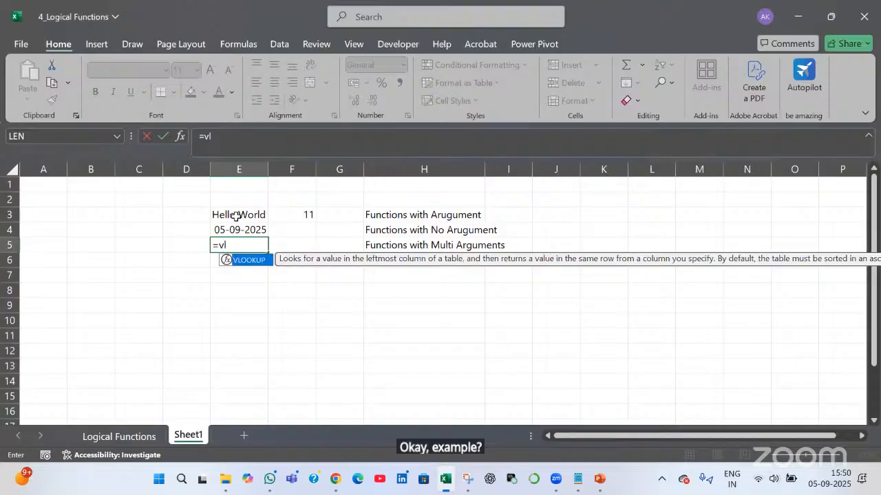
pyautogui.press('Tab')
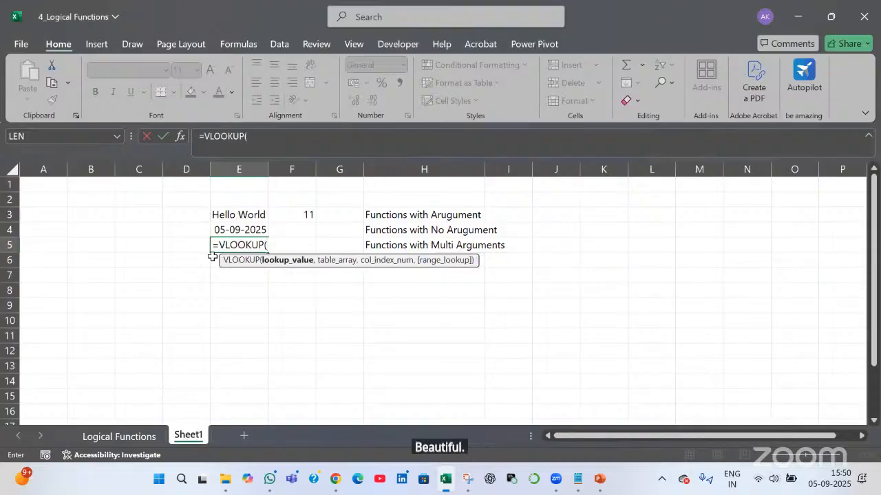
pyautogui.press('Home')
pyautogui.press('Delete')
pyautogui.press('Return')
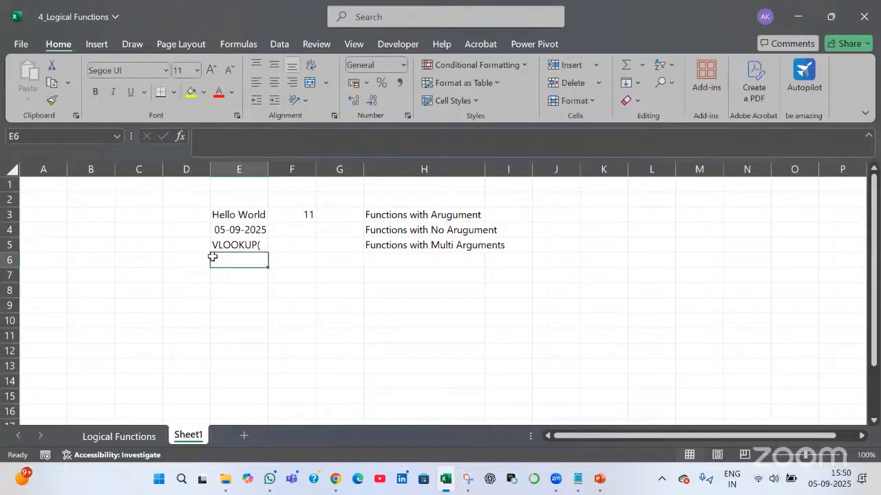
pyautogui.press('Up')
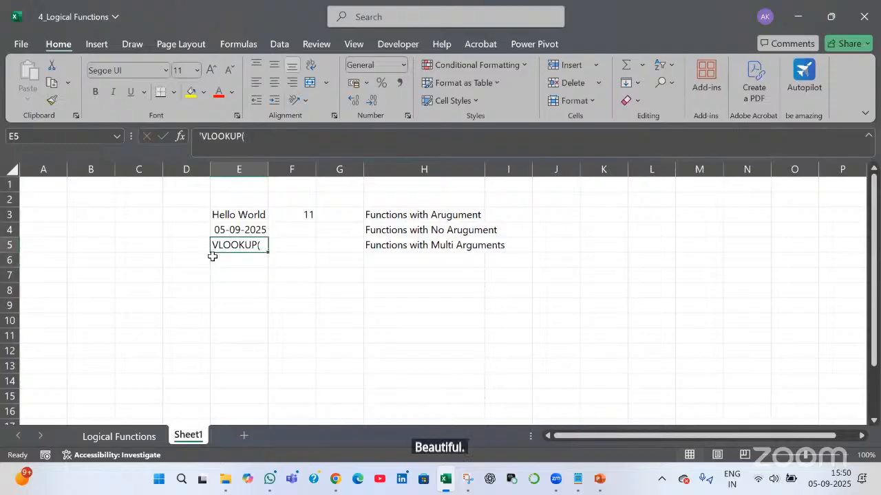
pyautogui.click(135, 435)
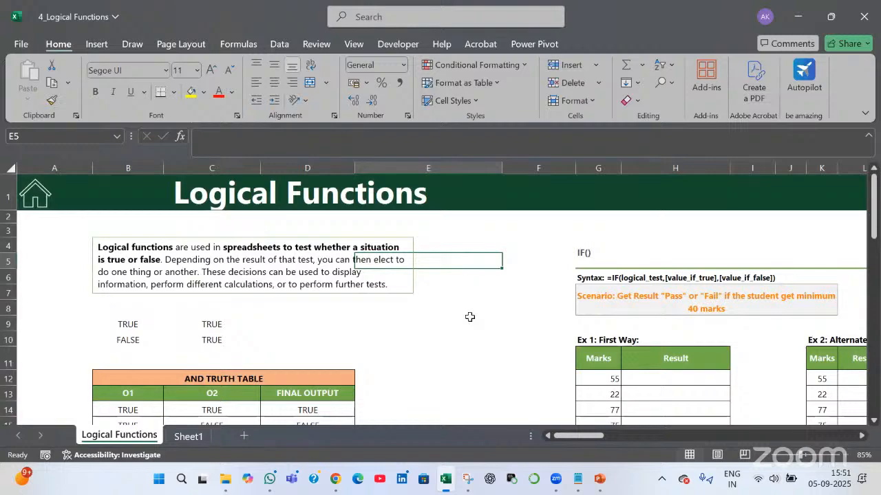
# Scroll to the IF() Pass/Fail scenario and Ex 1 Marks list, then select H12
pyautogui.scroll(-1, 864, 440)
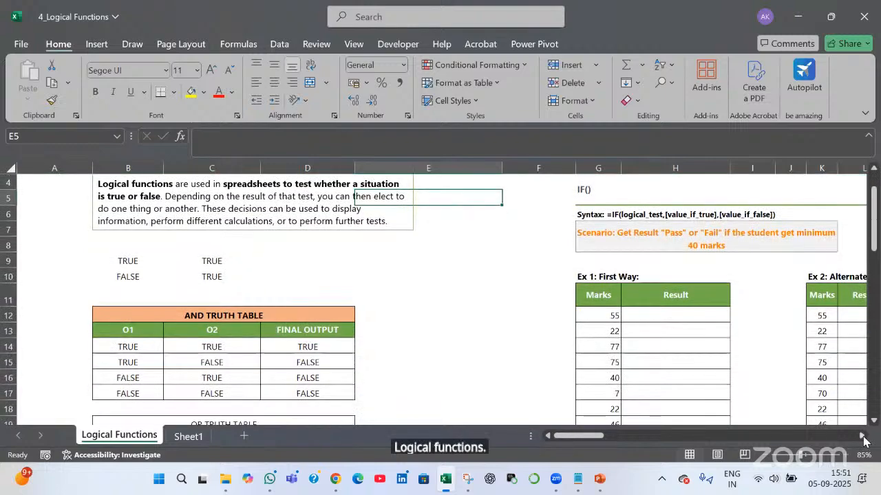
pyautogui.hscroll(5, 144, 379)
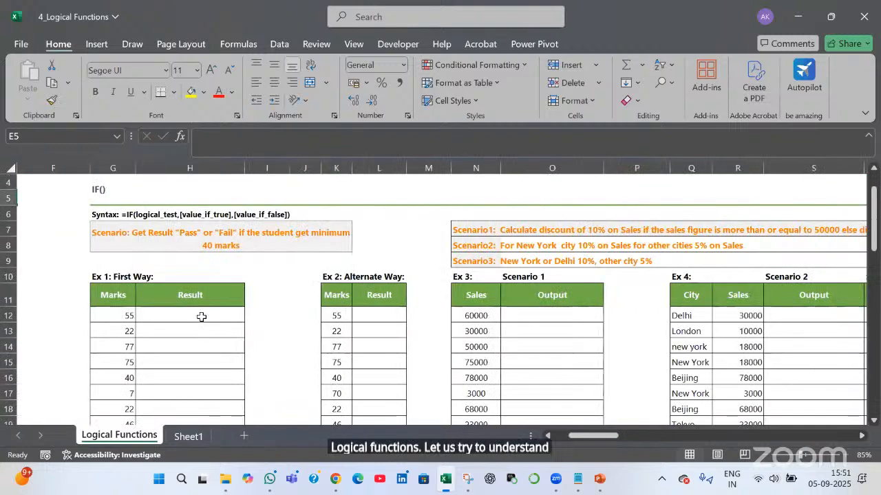
pyautogui.click(116, 317)
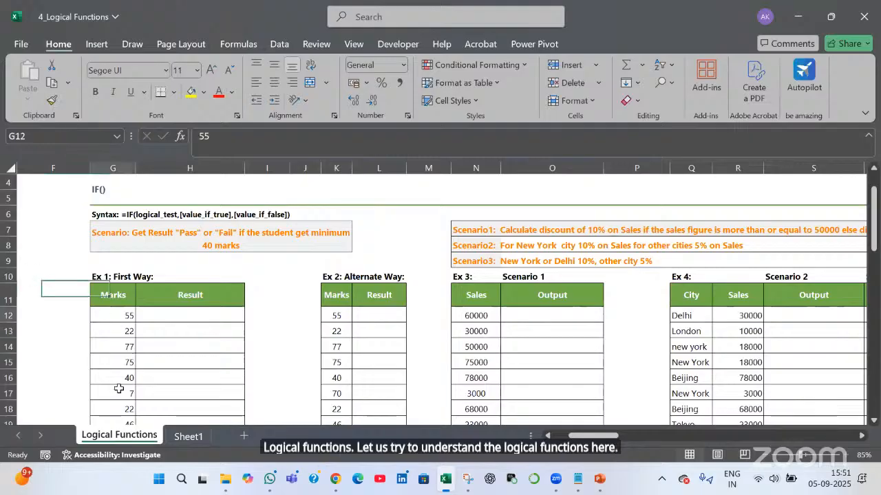
pyautogui.moveTo(116, 318); pyautogui.dragTo(119, 389)
pyautogui.scroll(-1, 163, 238)
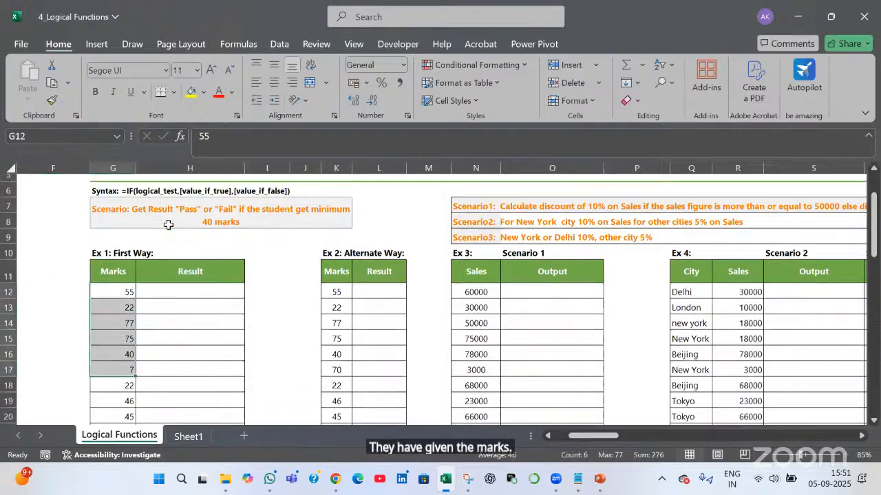
pyautogui.scroll(-2, 169, 225)
pyautogui.click(181, 222)
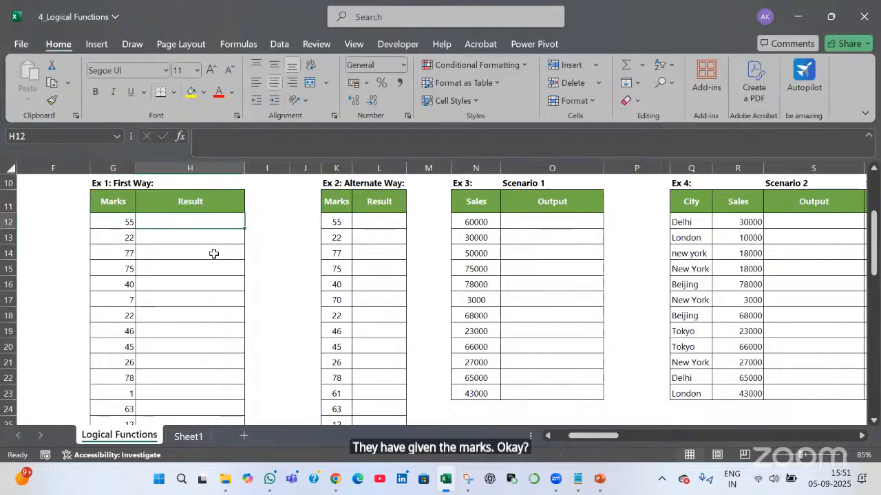
pyautogui.scroll(2, 200, 253)
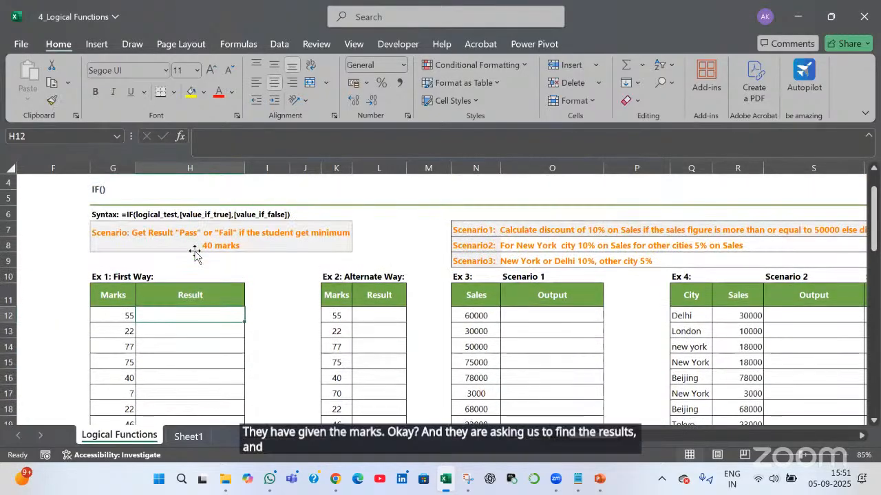
pyautogui.click(195, 255)
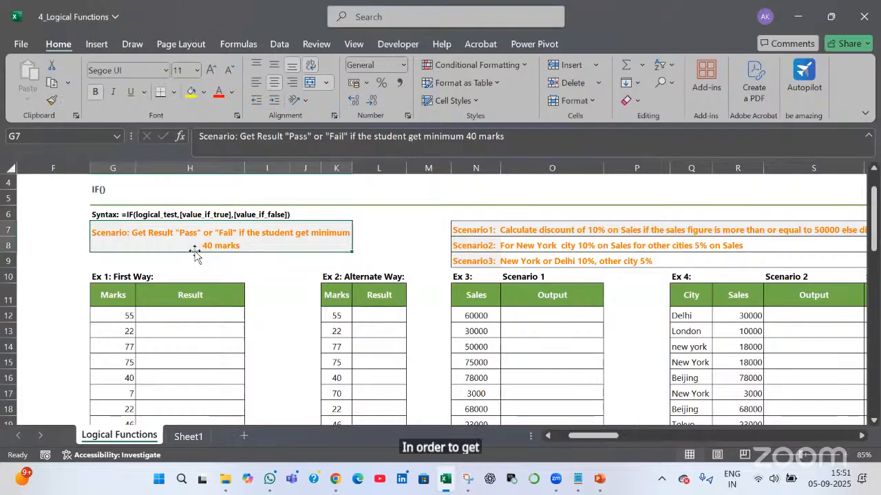
pyautogui.click(197, 315)
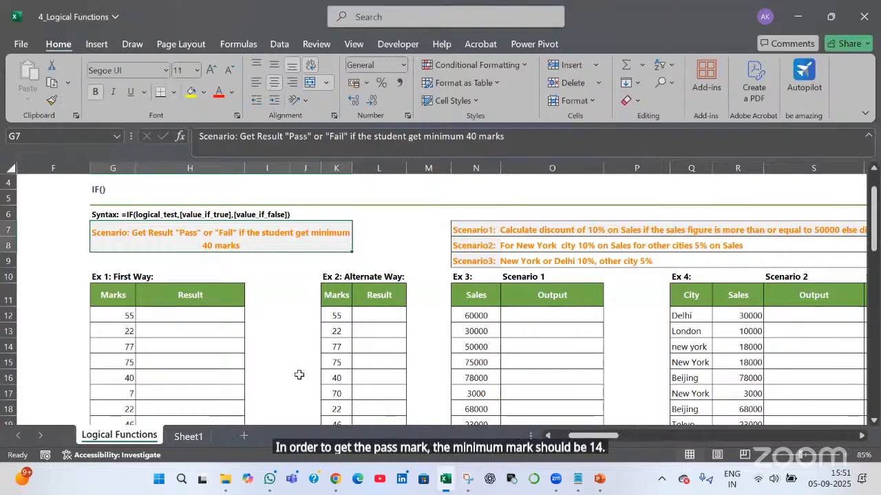
# Enter =IF(G12<40,"Fail","Pass") in H12, which shows Pass for the mark 55
pyautogui.write('=if')
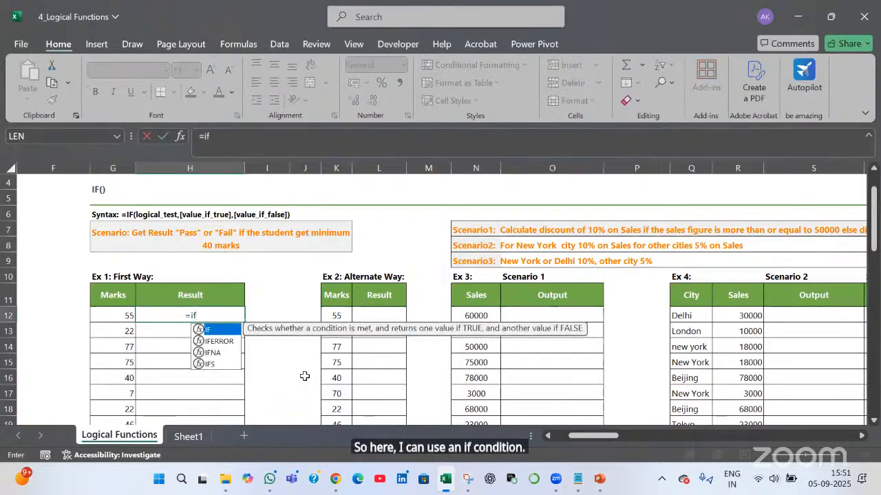
pyautogui.write('(')
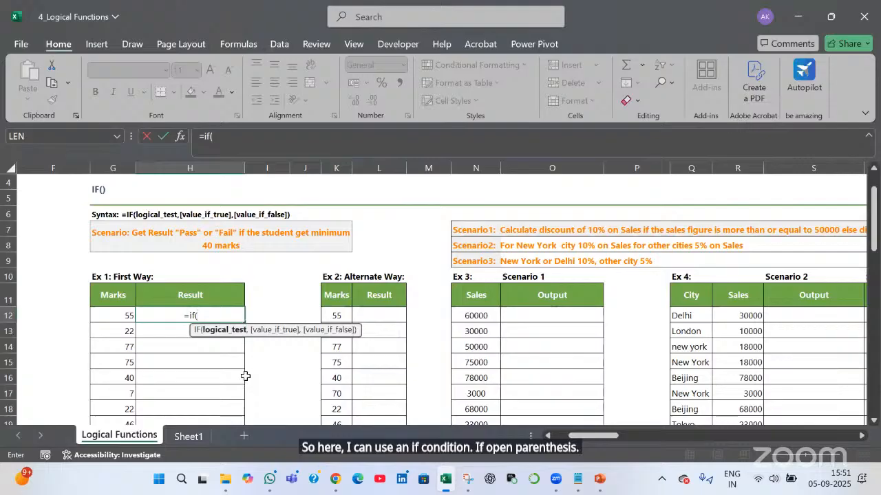
pyautogui.click(123, 318)
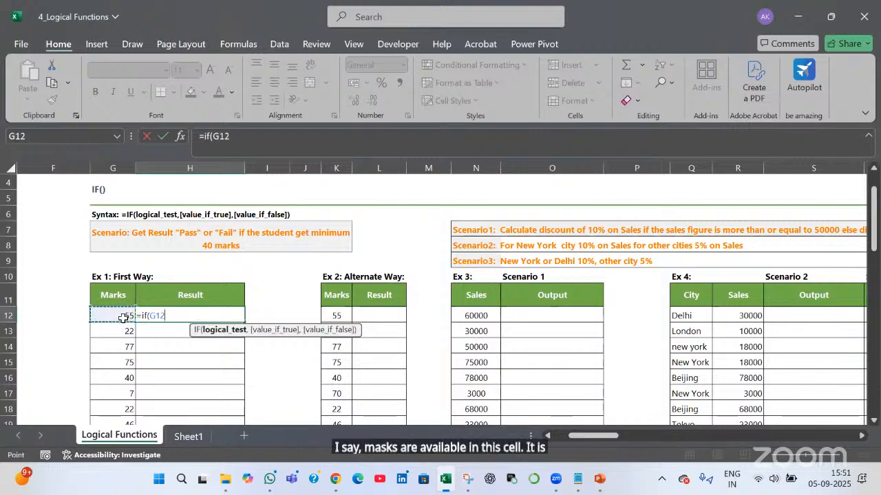
pyautogui.write('<40')
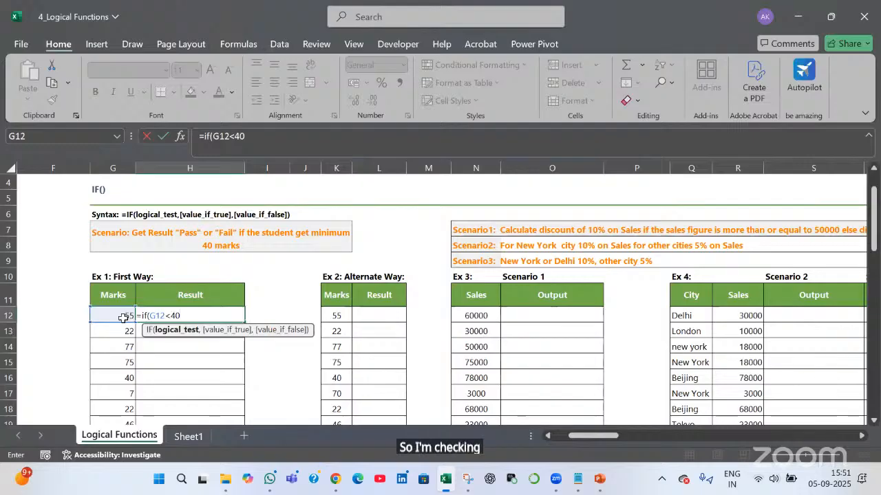
pyautogui.write(',')
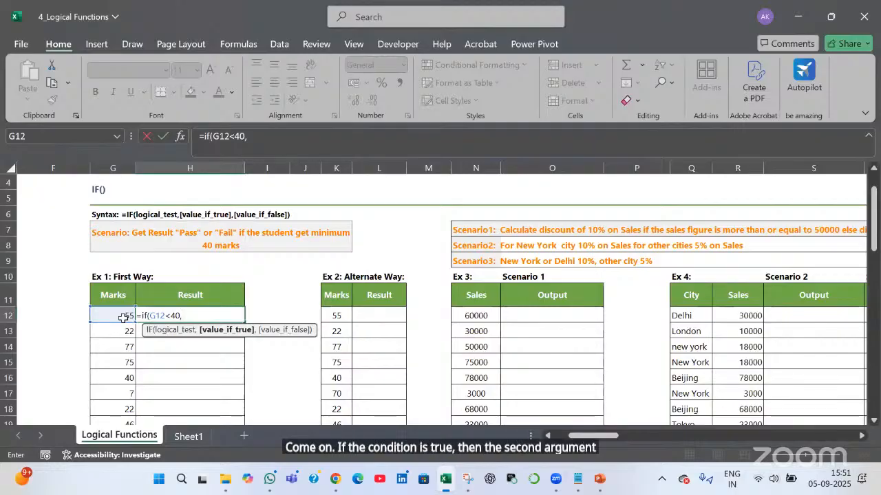
pyautogui.write('"')
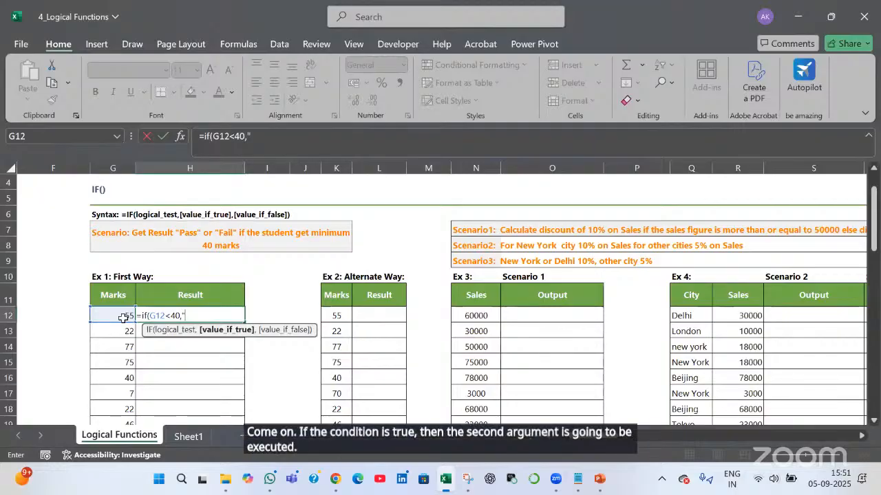
pyautogui.write('Fail')
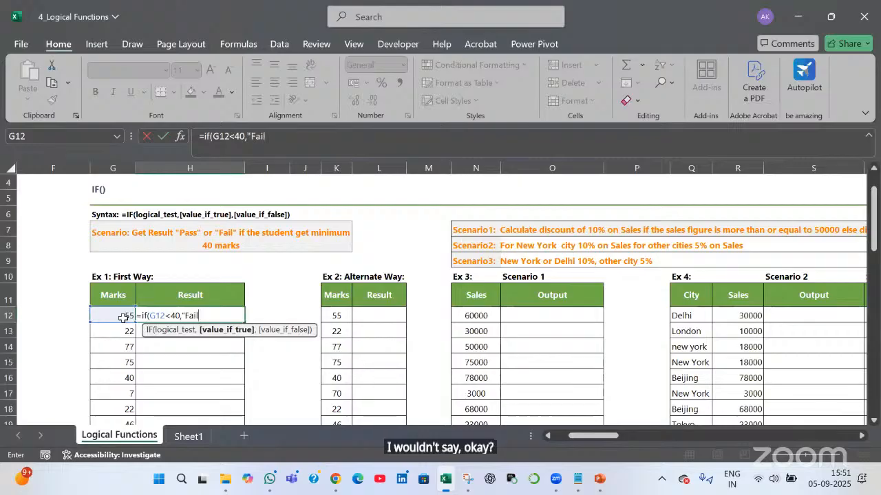
pyautogui.write('"')
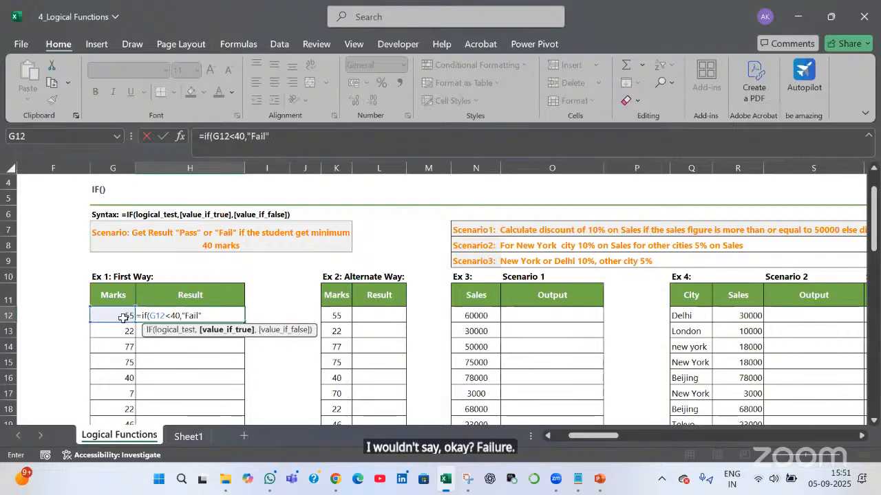
pyautogui.write(',')
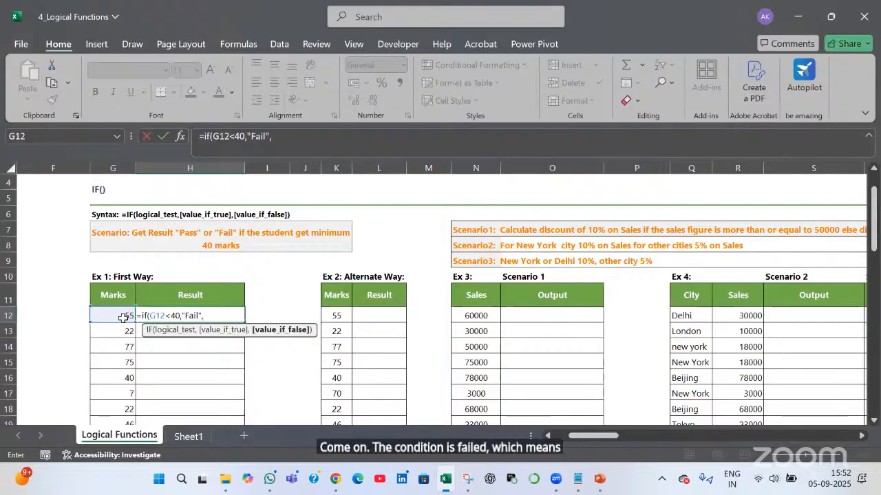
pyautogui.write('"PAss')
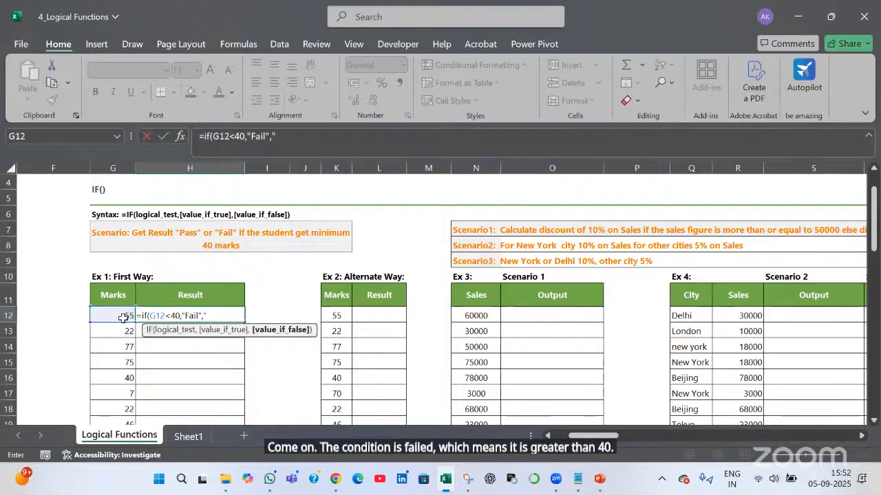
pyautogui.write(')')
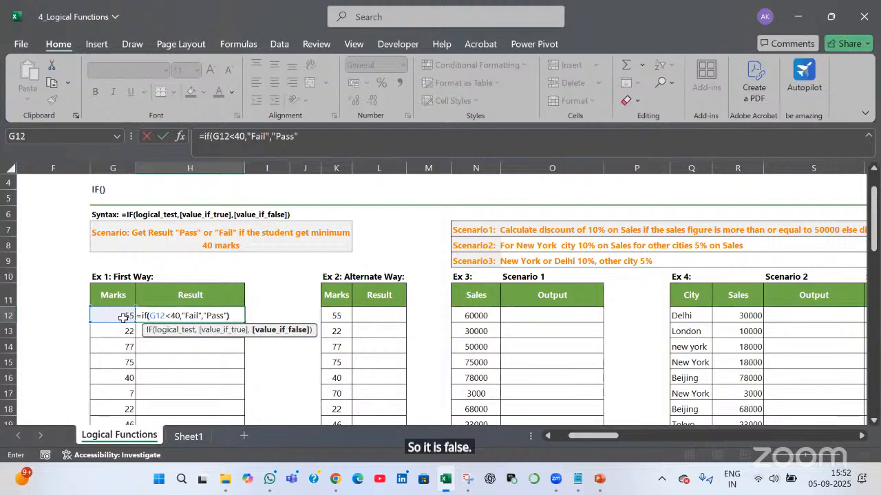
pyautogui.press('Return')
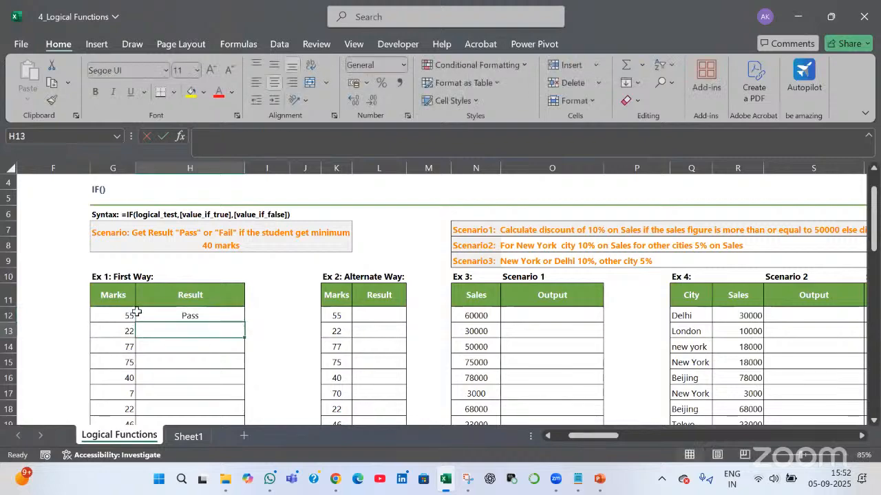
pyautogui.scroll(-1, 232, 263)
# Fill H12's Pass/Fail formula down the Ex 1 Result column
pyautogui.click(241, 272)
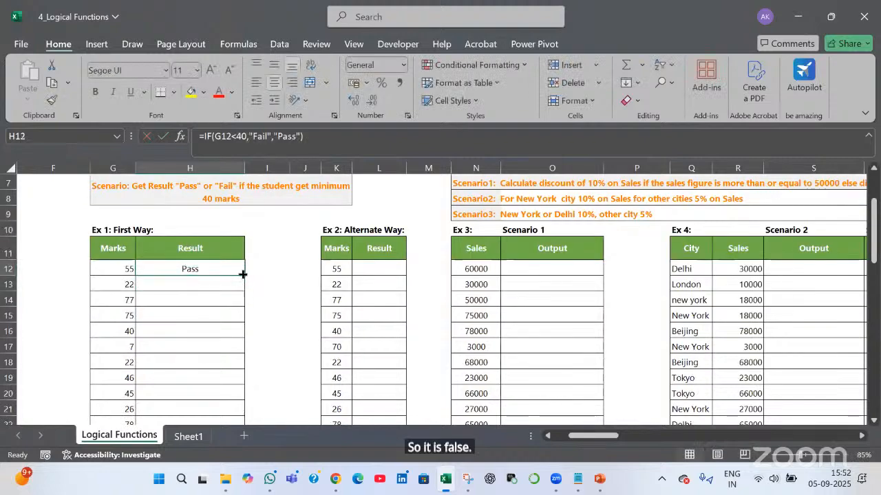
pyautogui.doubleClick(242, 275)
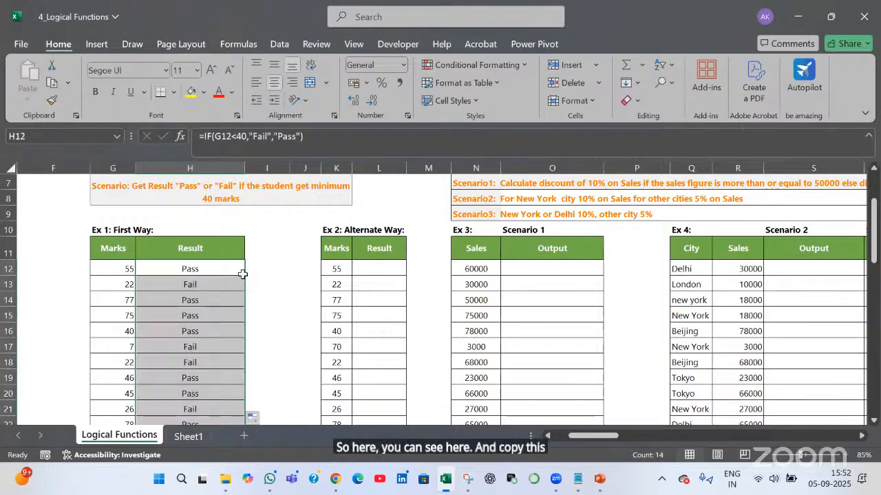
pyautogui.click(112, 285)
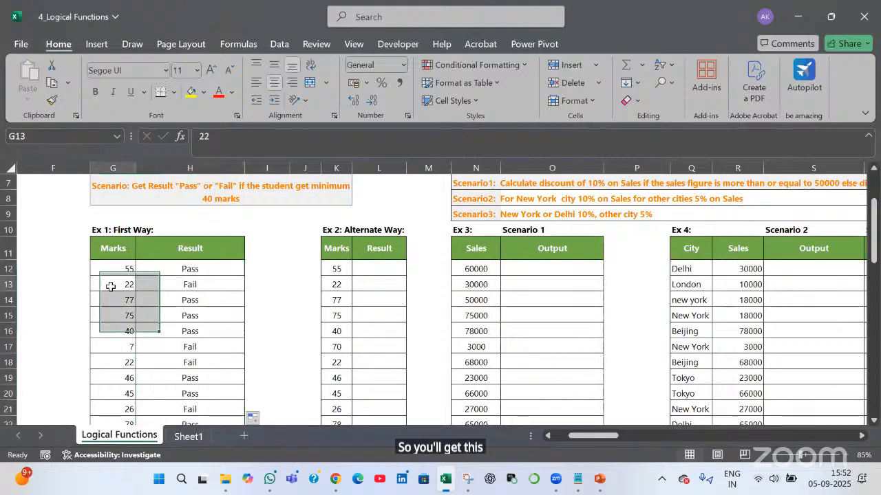
# Inspect the H12 and H13 formulas to show the mark reference shifting down
pyautogui.doubleClick(205, 268)
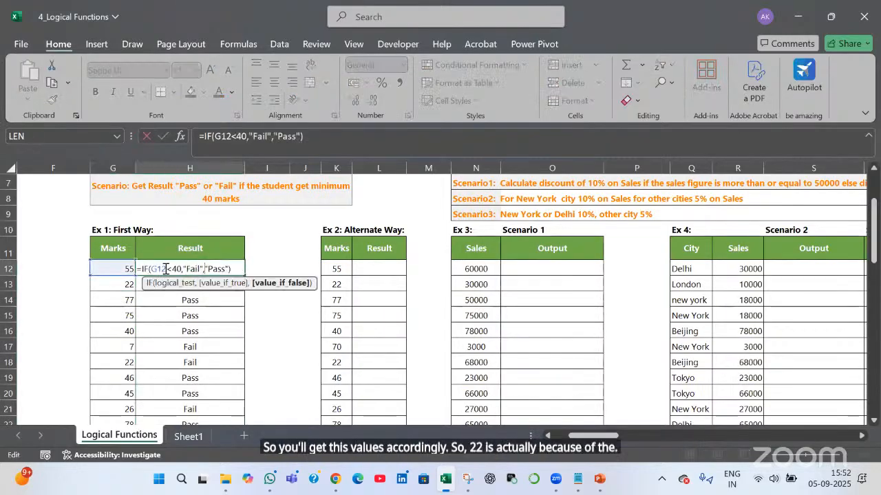
pyautogui.moveTo(166, 269); pyautogui.dragTo(149, 271)
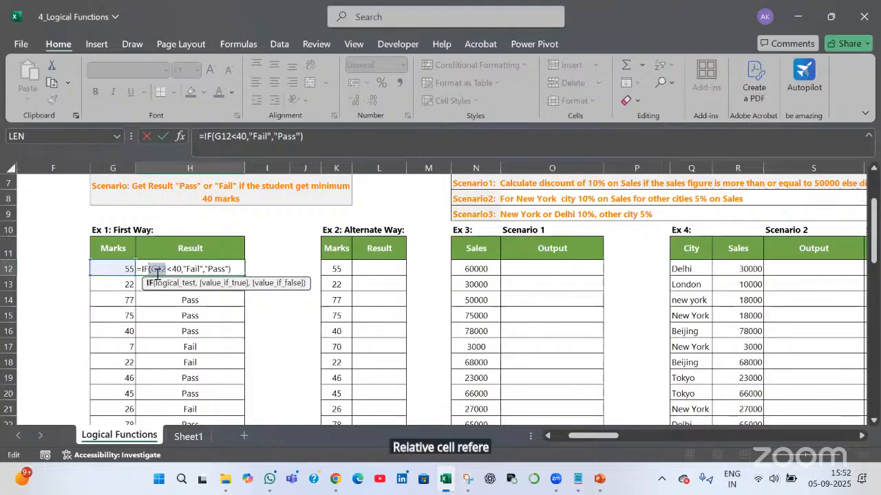
pyautogui.press('Return')
pyautogui.doubleClick(189, 285)
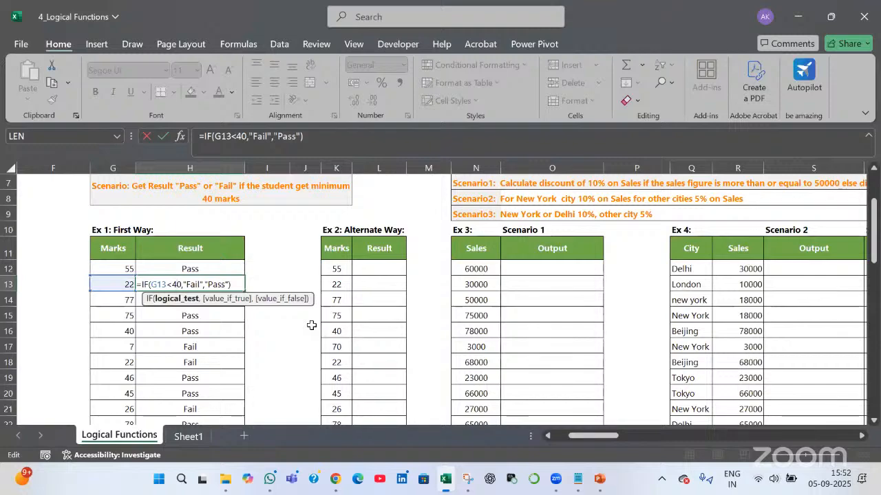
pyautogui.press('Tab')
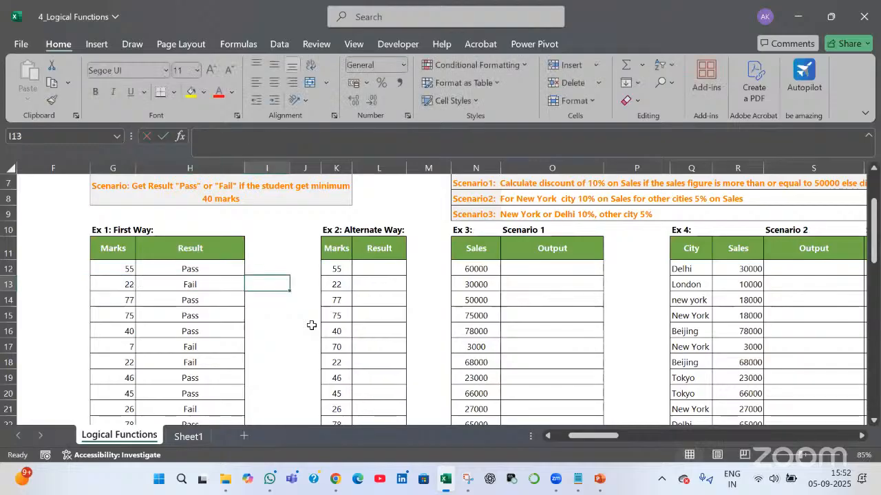
pyautogui.press('Right')
pyautogui.press('Right')
pyautogui.press('Up')
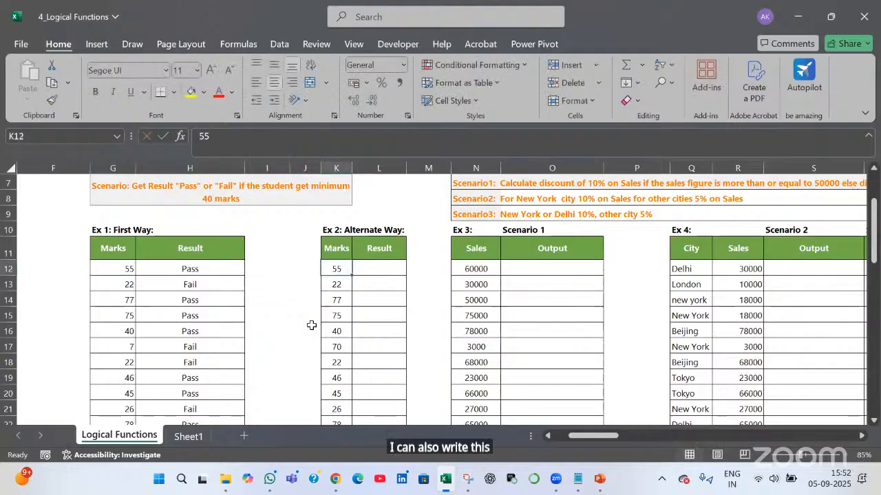
# Enter =IF(K12>40,"Pass","Fail") in L12 and fill it down the Ex 2 Result column
pyautogui.press('Right')
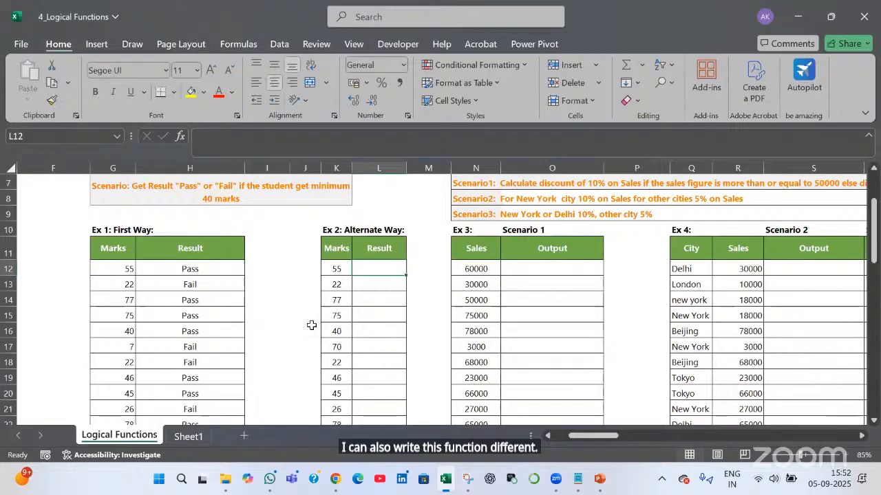
pyautogui.write('=')
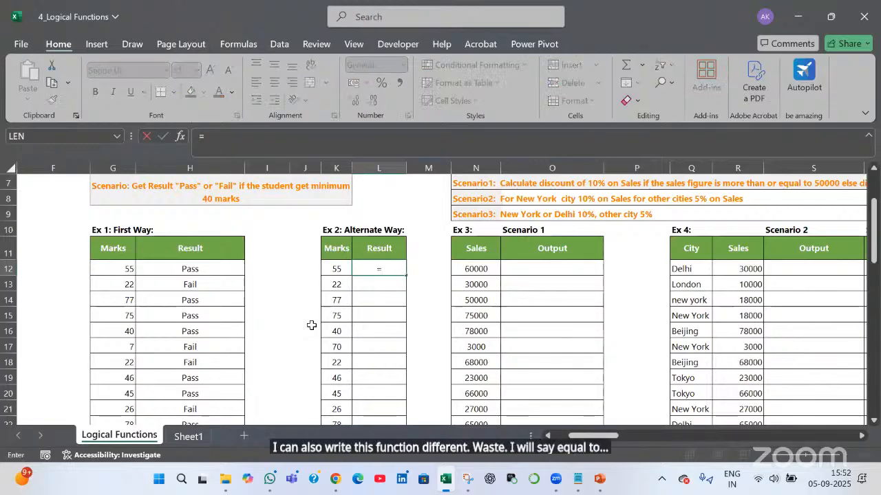
pyautogui.write('if(')
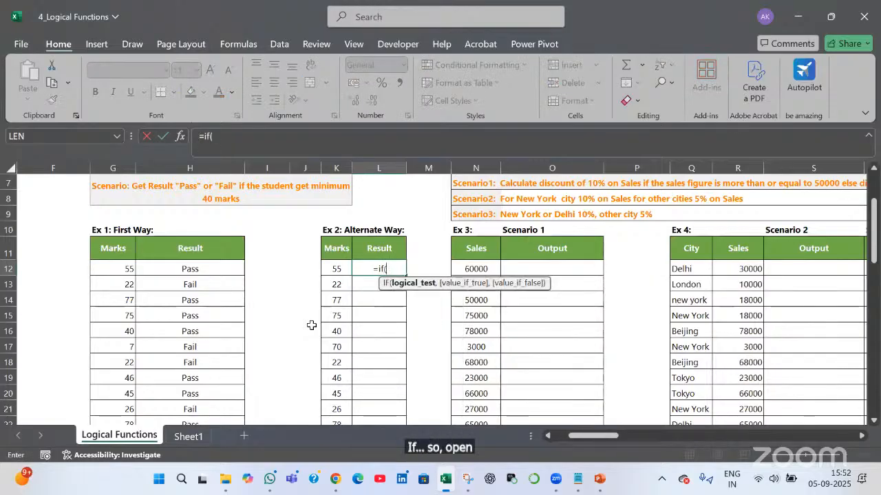
pyautogui.press('Left')
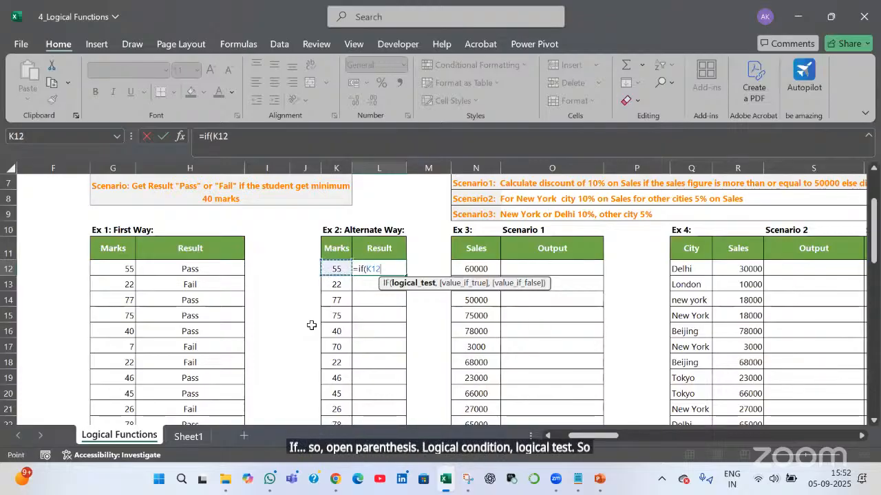
pyautogui.write('>')
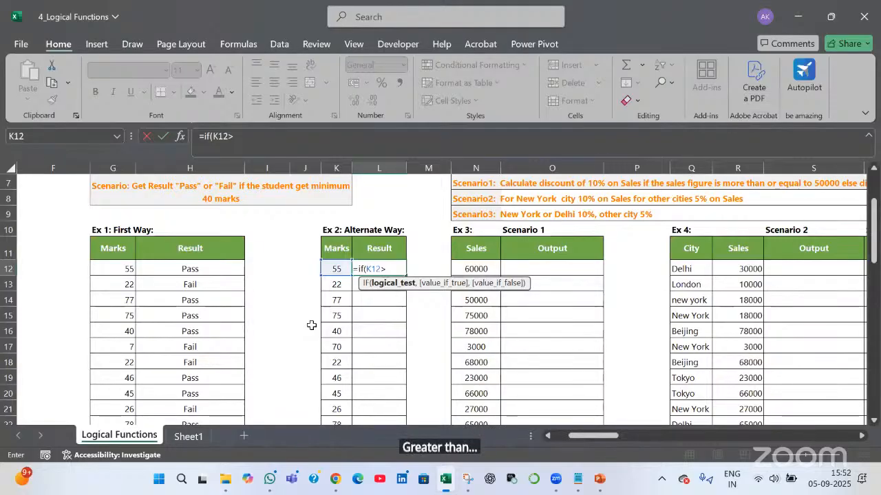
pyautogui.write('40')
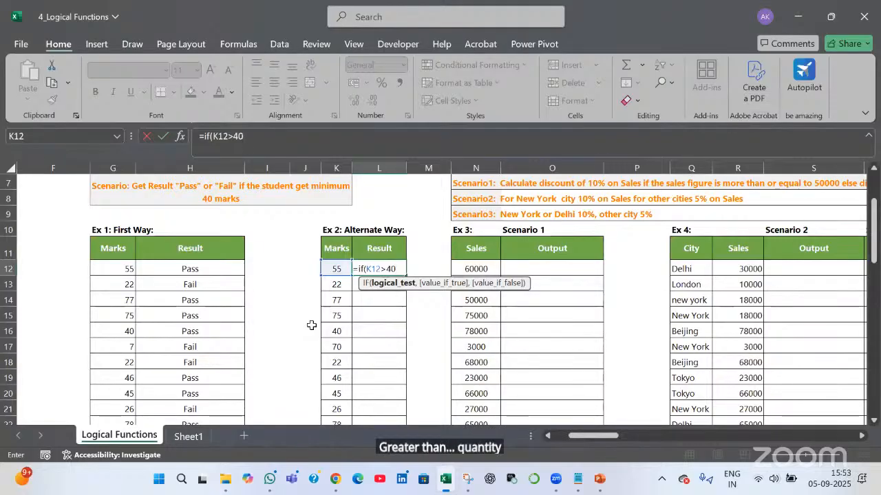
pyautogui.write(',"Pass"')
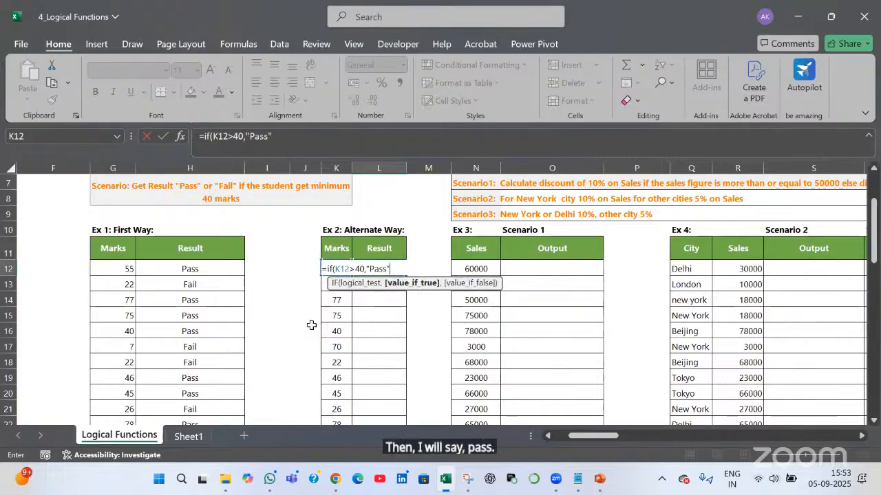
pyautogui.write(',')
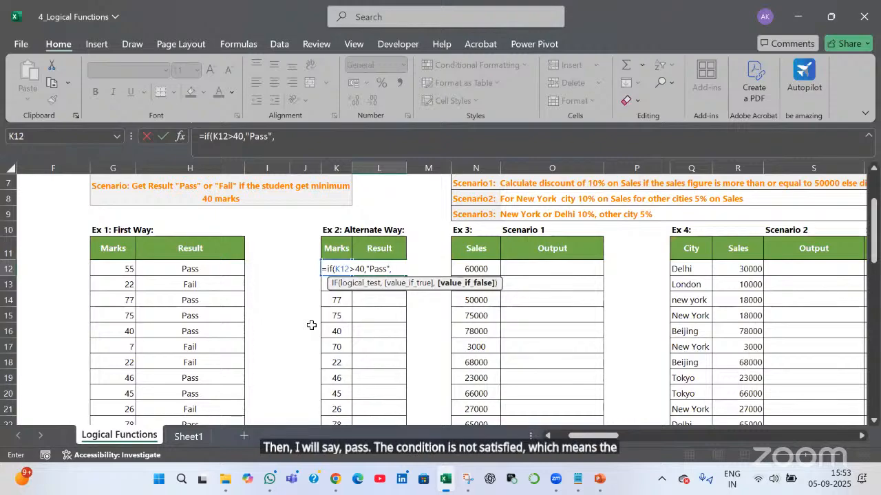
pyautogui.write('"Fai')
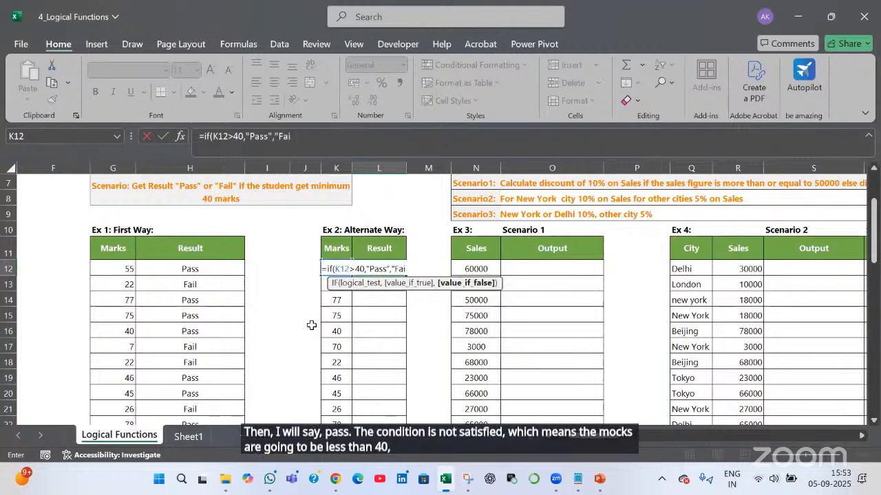
pyautogui.write('l")')
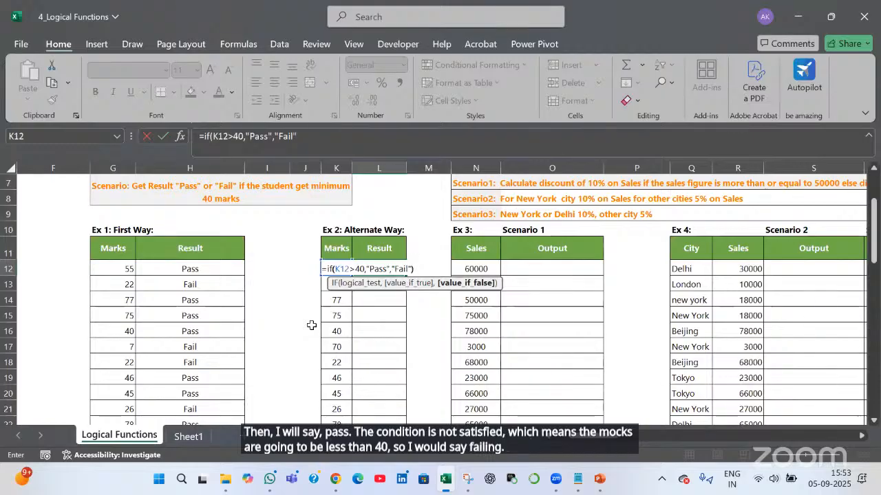
pyautogui.press('Return')
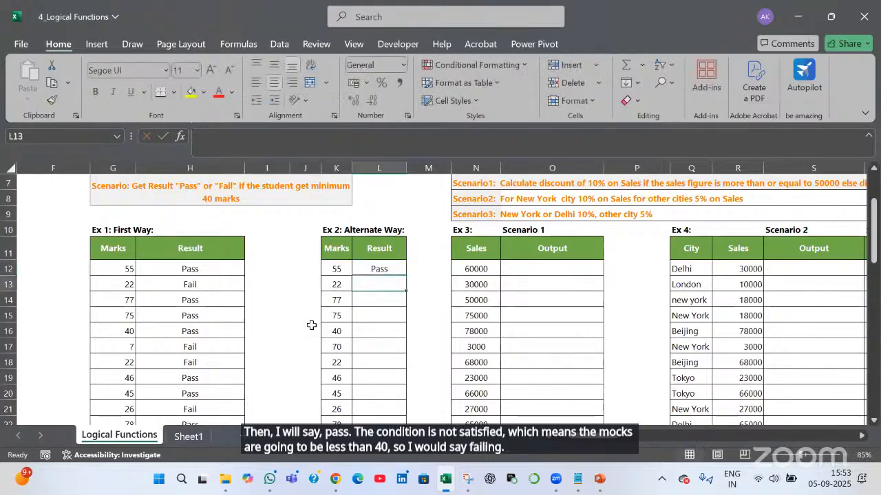
pyautogui.click(404, 273)
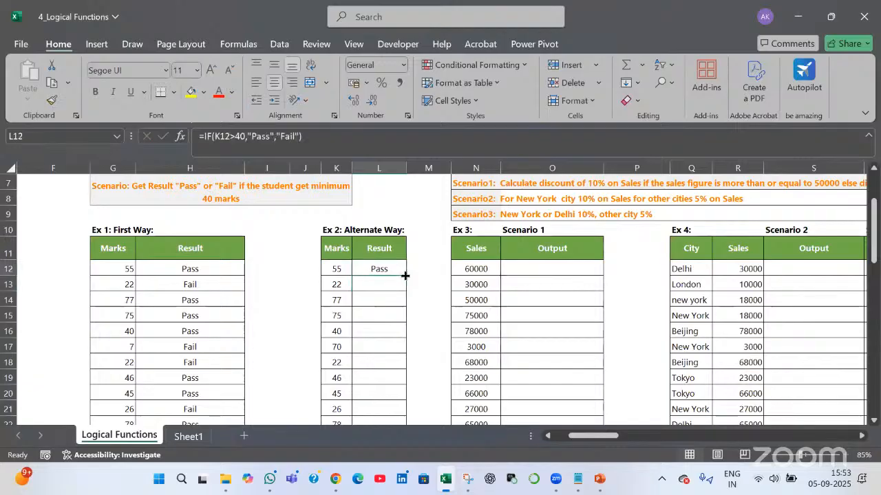
pyautogui.doubleClick(405, 275)
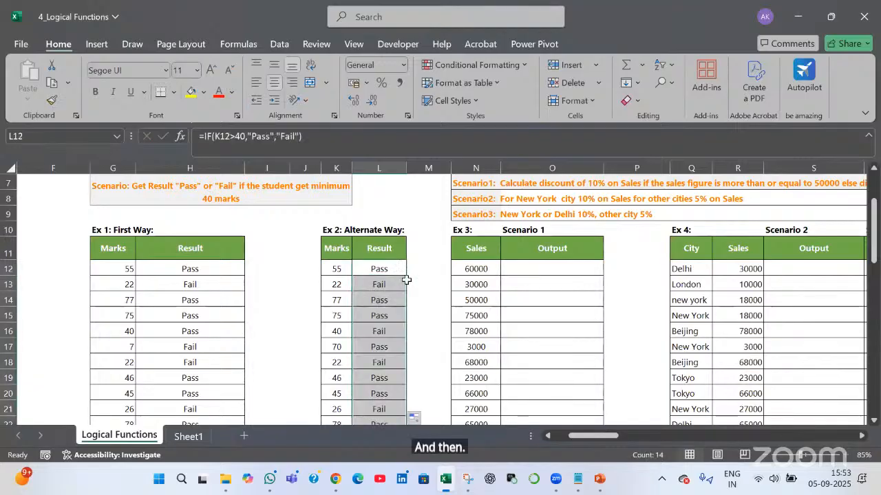
pyautogui.press('F2')
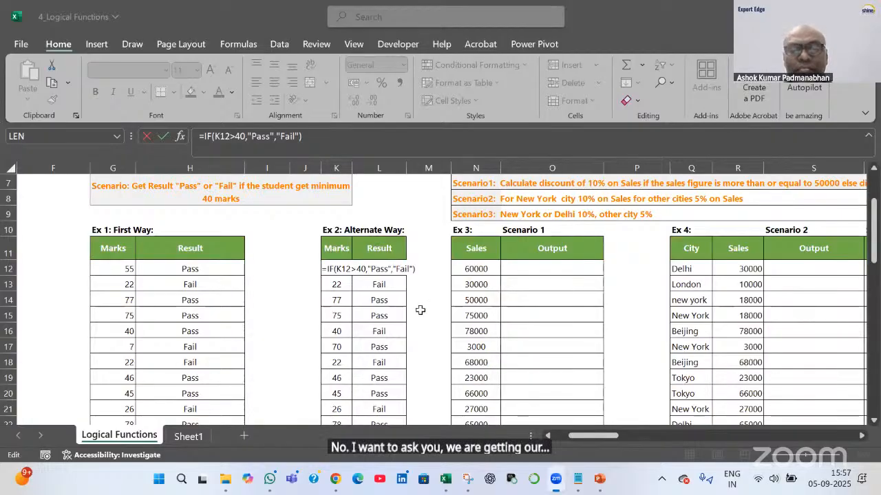
# Review the Ex 3 Scenario 1 discount rule and Sales figures, then select Output cell O12
pyautogui.press('Escape')
pyautogui.press('Right')
pyautogui.press('Right')
pyautogui.press('Right')
pyautogui.press('Right')
pyautogui.press('Right')
pyautogui.press('Right')
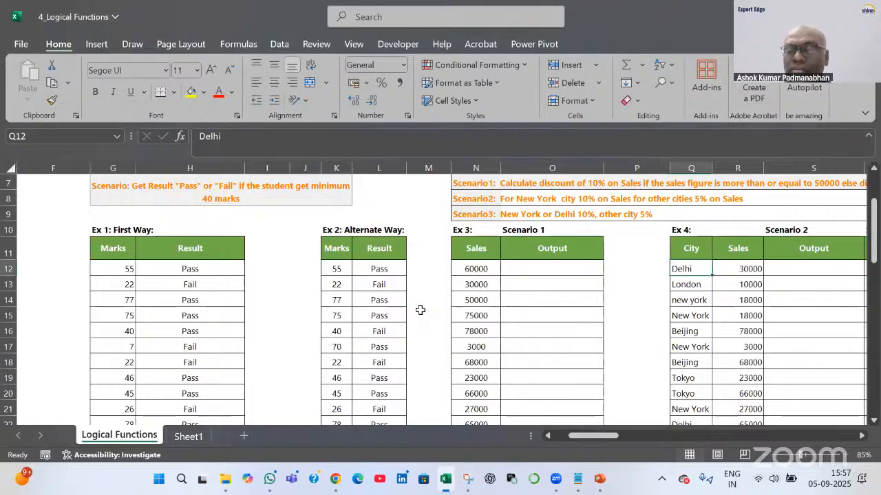
pyautogui.press('Right')
pyautogui.press('Right')
pyautogui.press('Right')
pyautogui.press('Right')
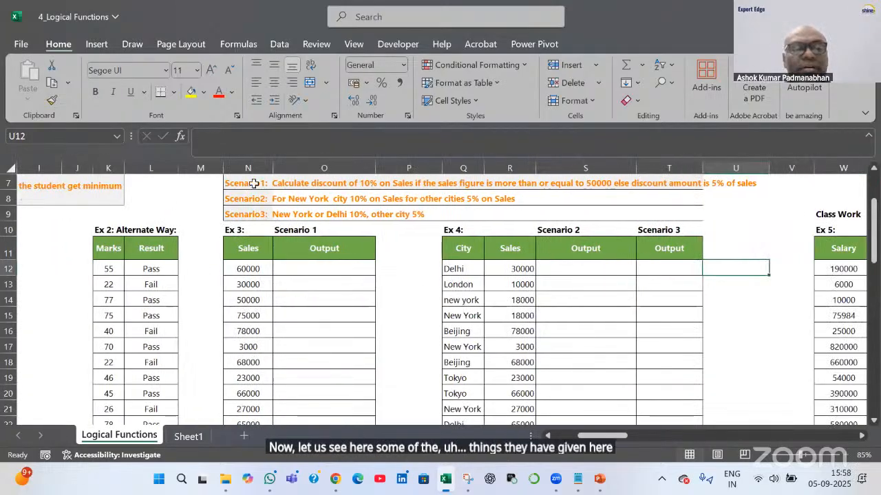
pyautogui.click(254, 184)
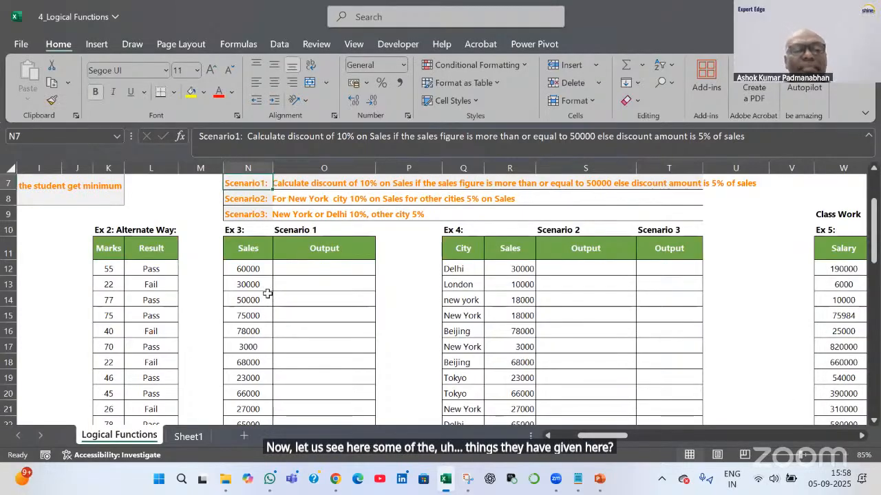
pyautogui.moveTo(249, 269); pyautogui.dragTo(265, 340)
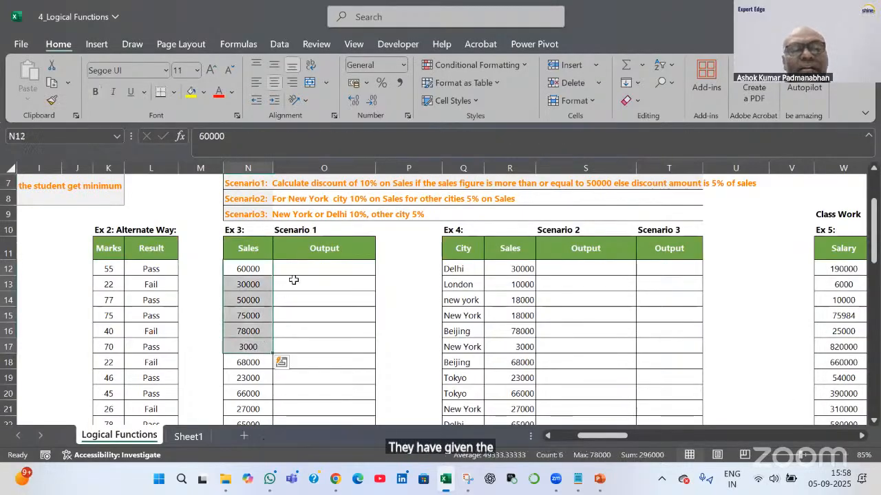
pyautogui.click(256, 183)
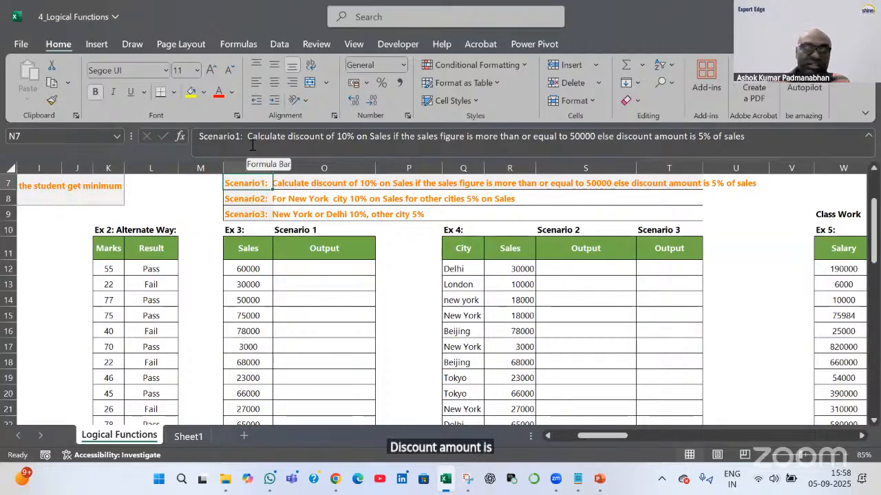
pyautogui.click(365, 270)
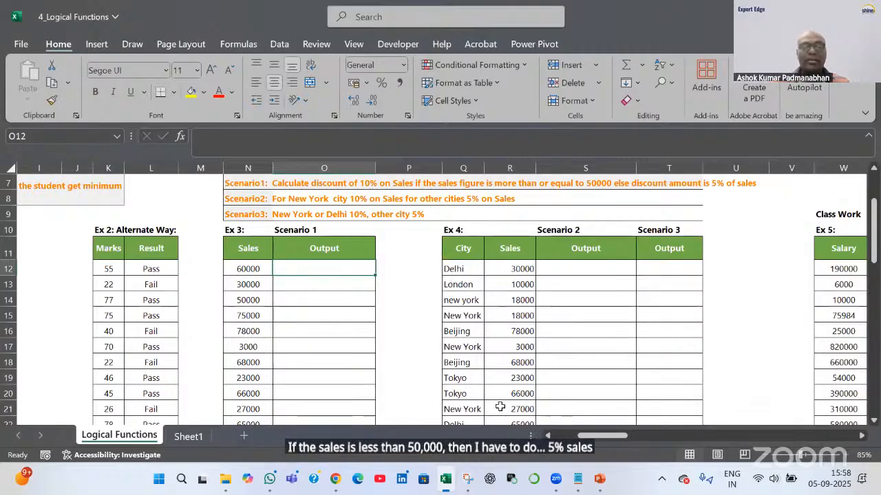
# Start O12's IF formula with the N12>50000 test and a 10%*N12 true value
pyautogui.write('=')
pyautogui.write('if')
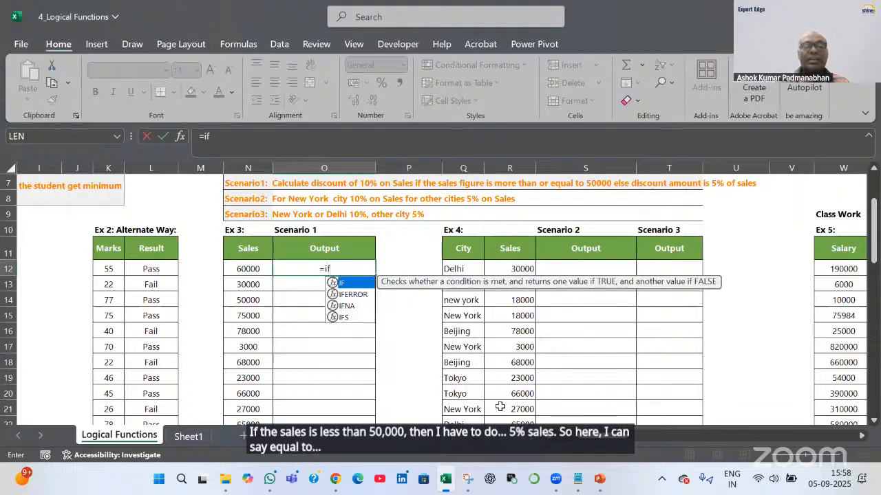
pyautogui.press('Tab')
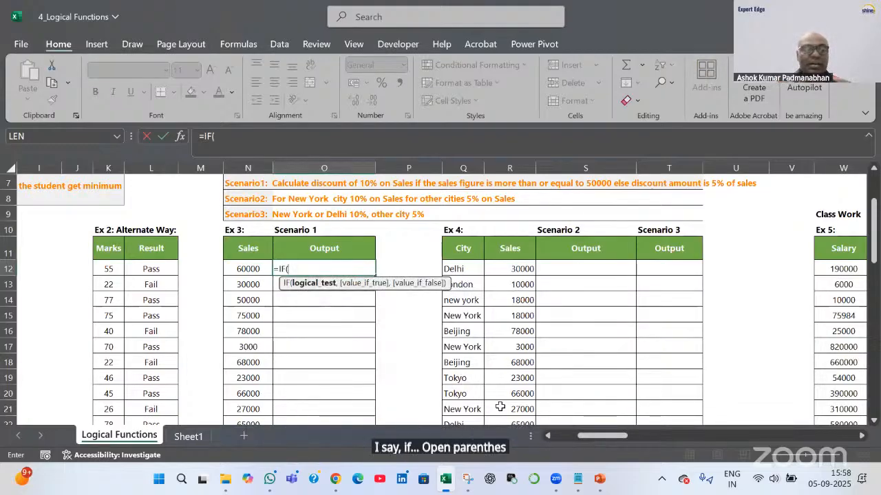
pyautogui.press('Left')
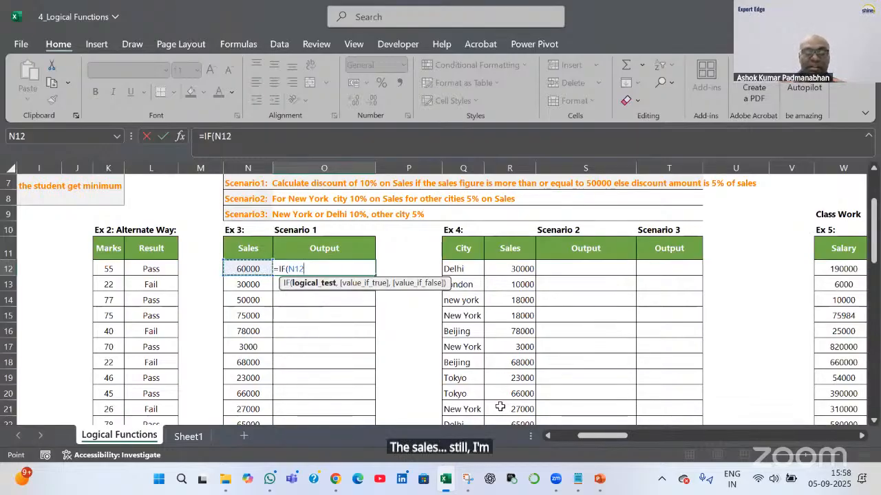
pyautogui.write('>')
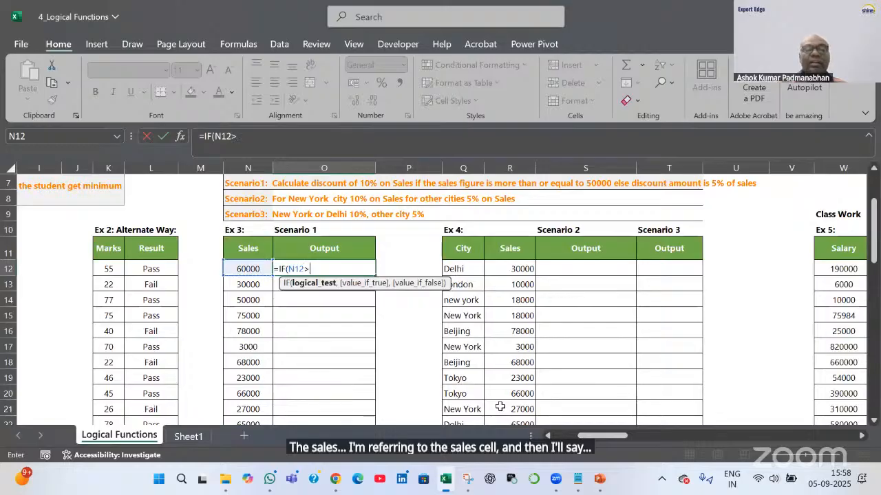
pyautogui.write('50000')
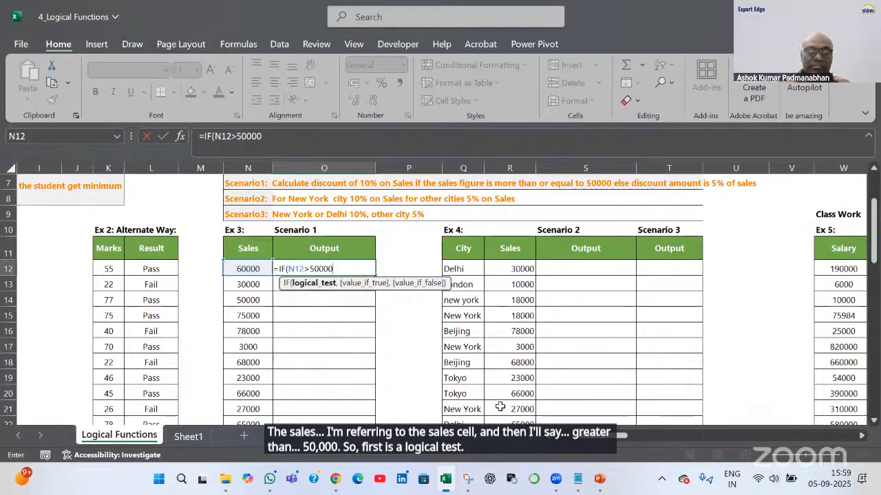
pyautogui.write(',')
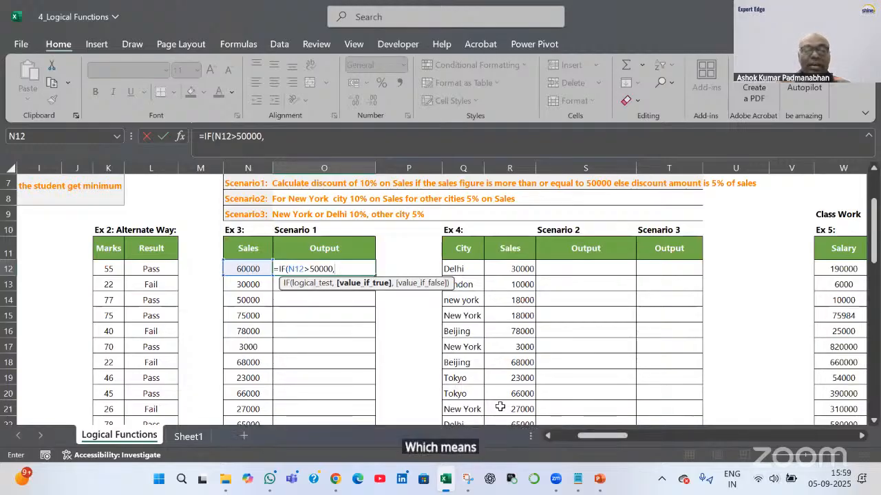
pyautogui.write('10%')
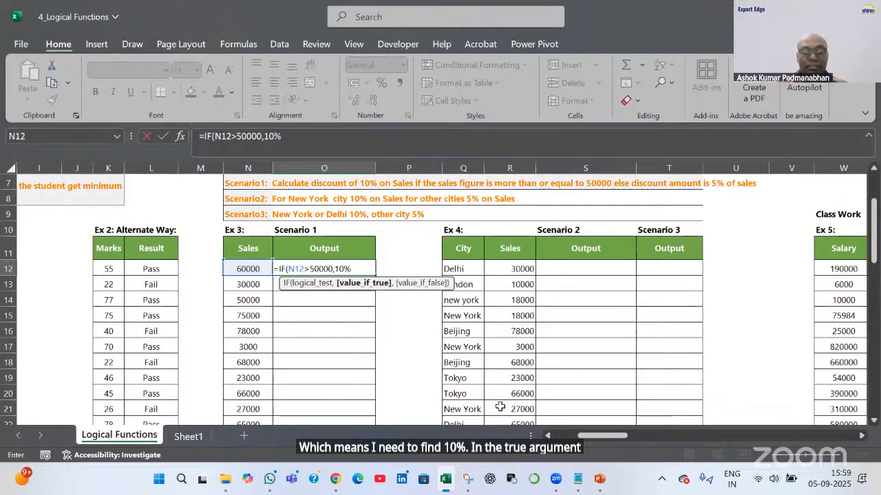
pyautogui.write(' *')
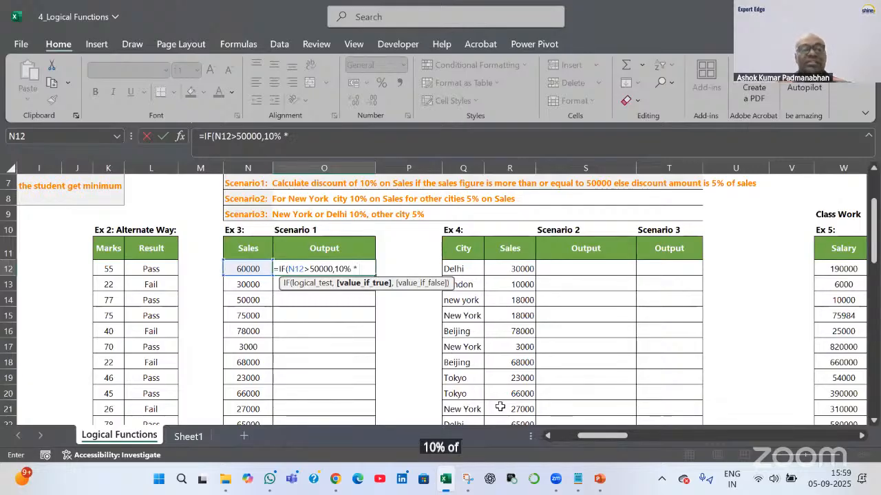
pyautogui.press('Left')
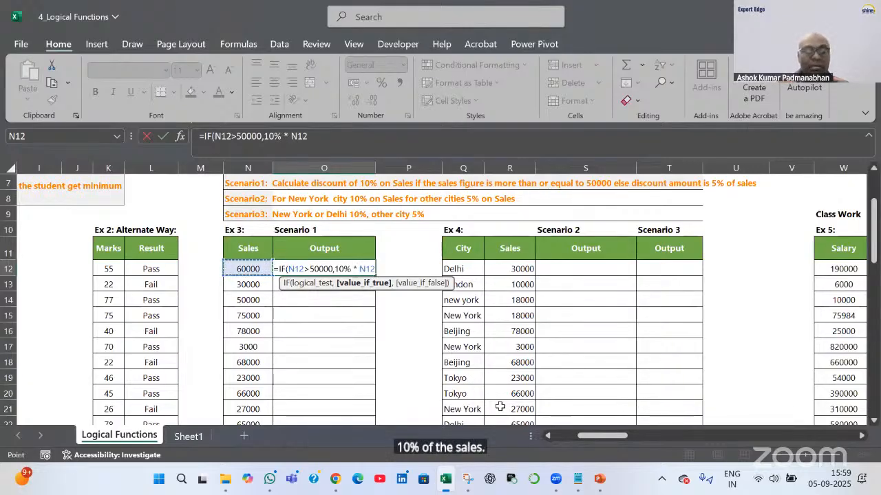
# Add the 5%*N12 false value and commit, giving a 6000 discount on 60000
pyautogui.write(',')
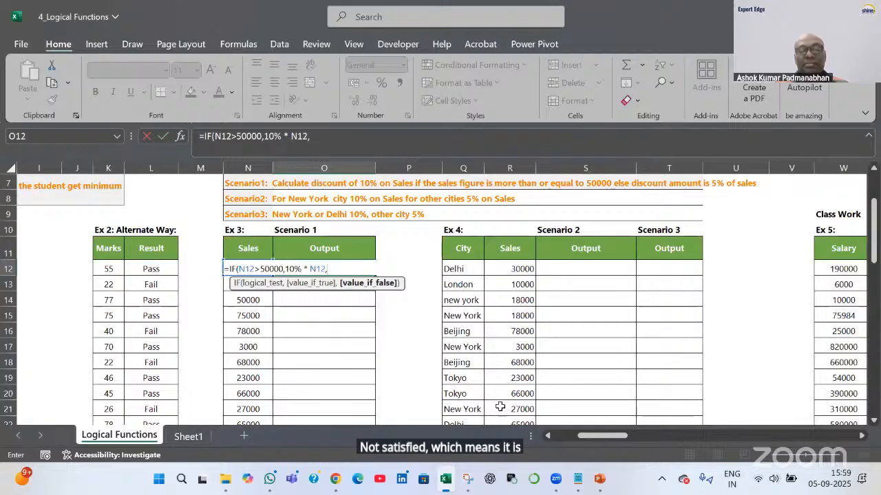
pyautogui.write('1')
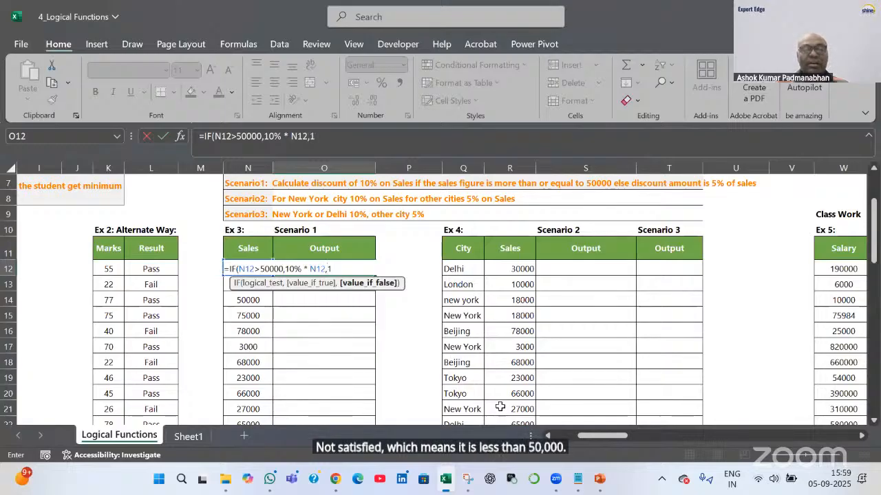
pyautogui.write('0')
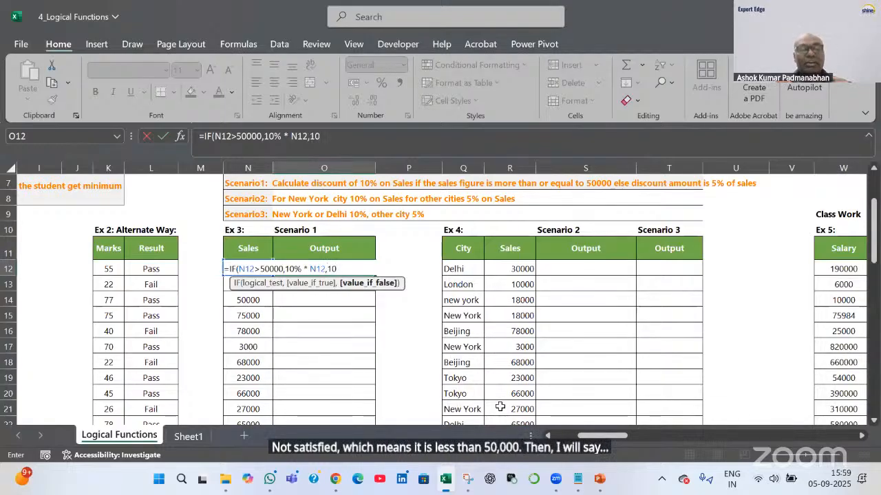
pyautogui.press('BackSpace')
pyautogui.press('BackSpace')
pyautogui.write('%')
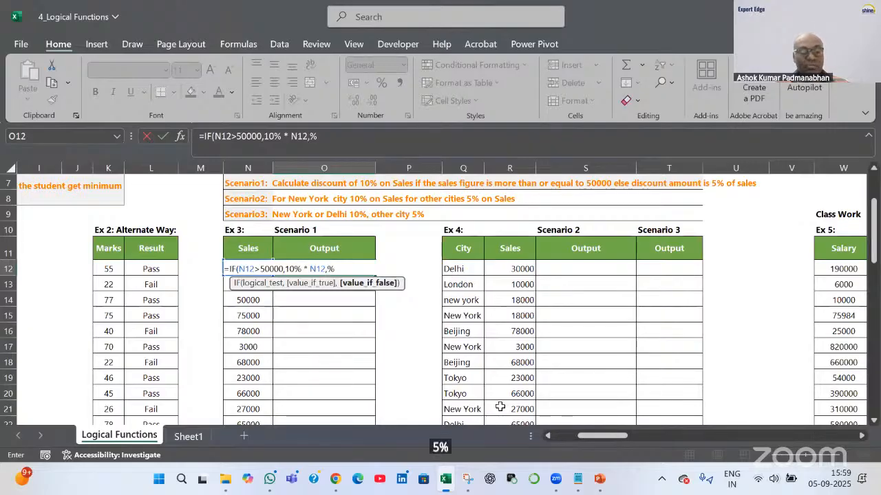
pyautogui.write(' * N12,')
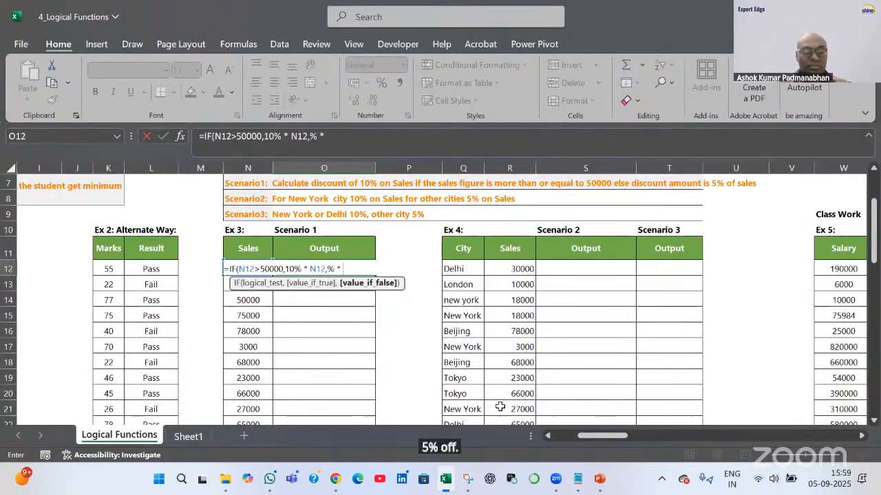
pyautogui.write('5%')
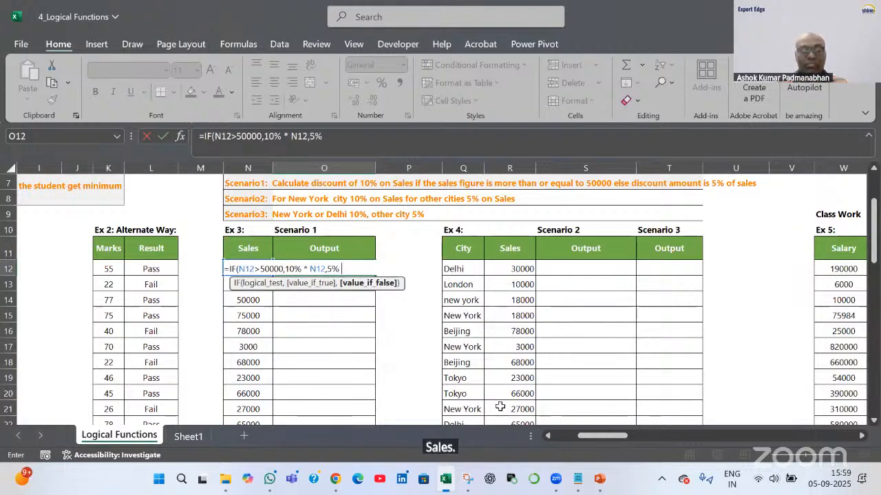
pyautogui.write(' *')
pyautogui.press('Left')
pyautogui.press('Left')
pyautogui.press('Right')
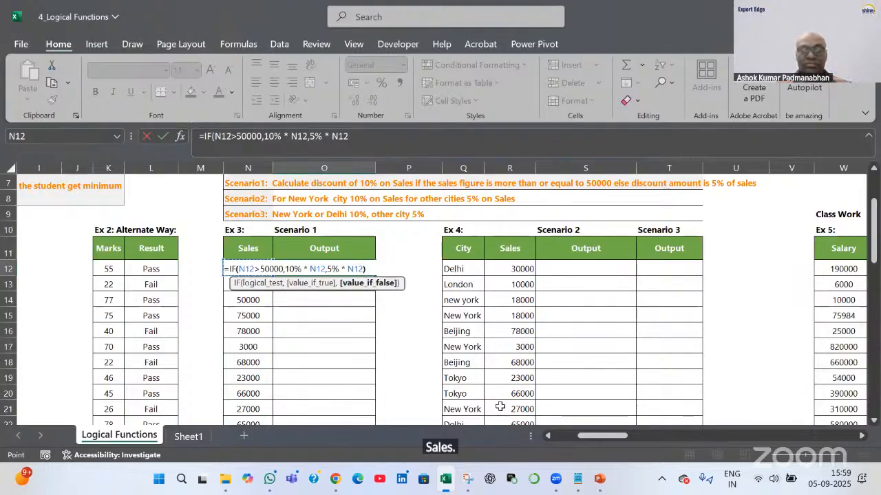
pyautogui.press('Return')
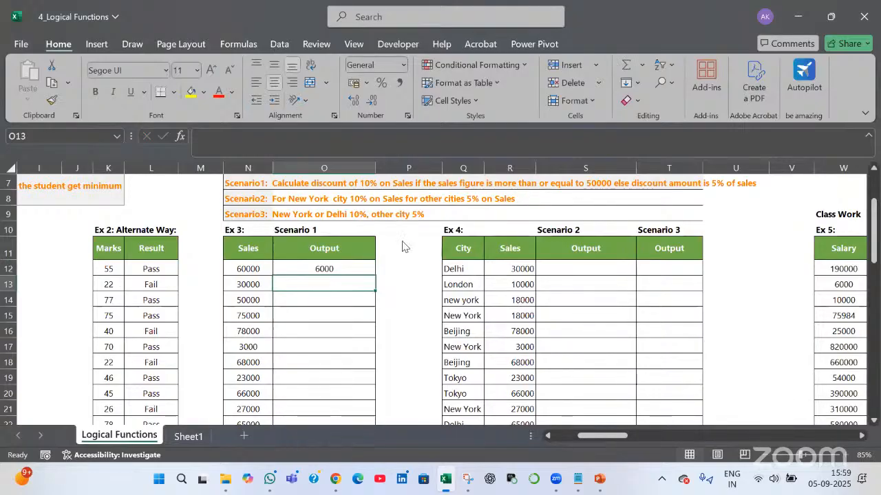
pyautogui.hotkey('alt', 'Tab')
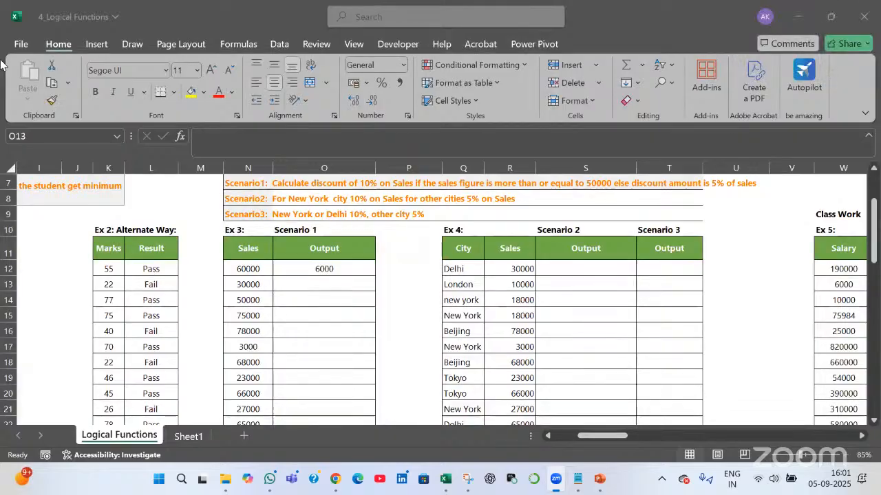
pyautogui.click(362, 270)
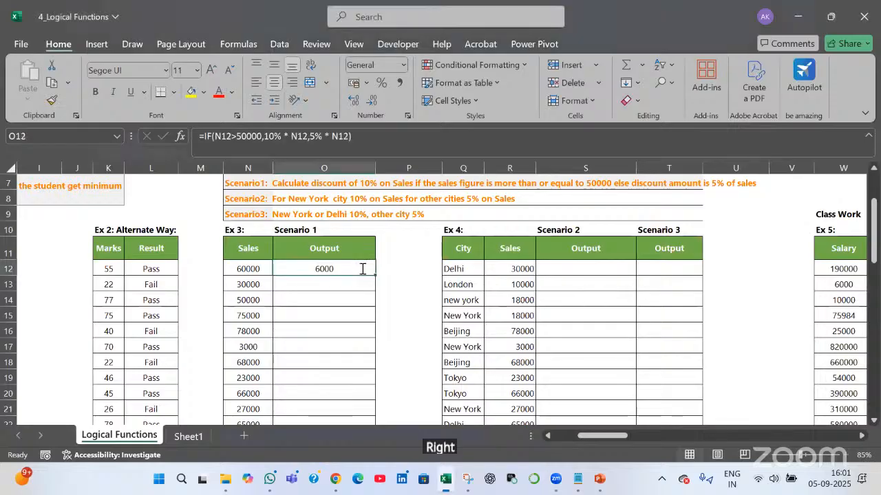
pyautogui.doubleClick(363, 270)
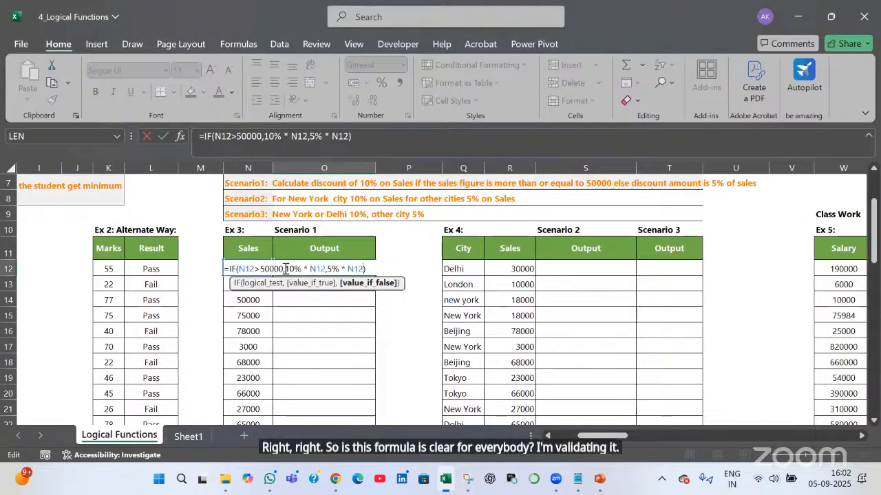
pyautogui.moveTo(285, 269); pyautogui.dragTo(328, 272)
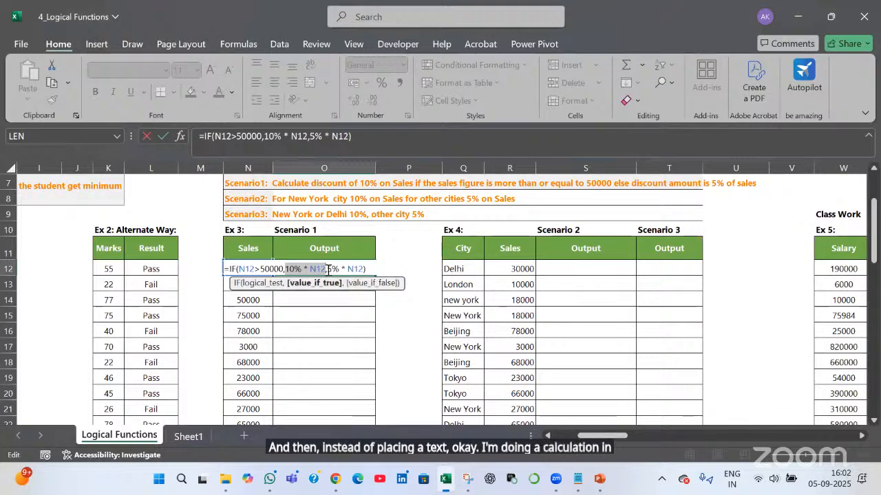
pyautogui.moveTo(328, 269); pyautogui.dragTo(354, 269)
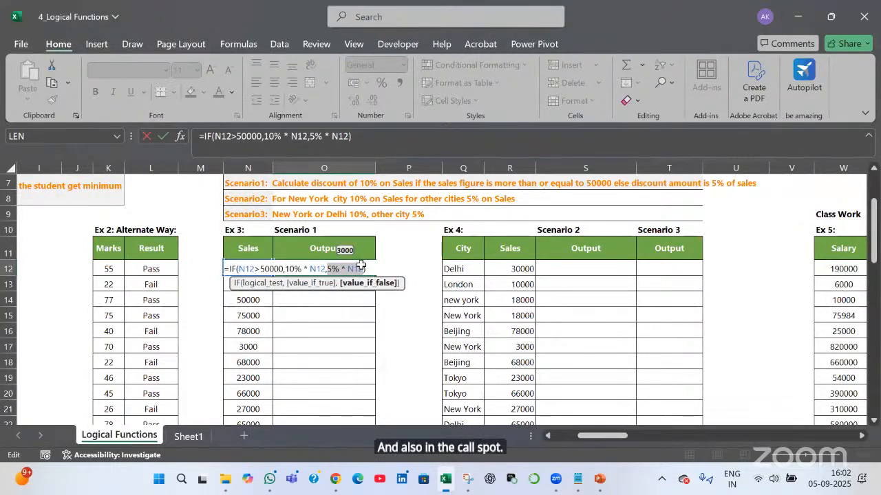
pyautogui.hotkey('ctrl', 'Return')
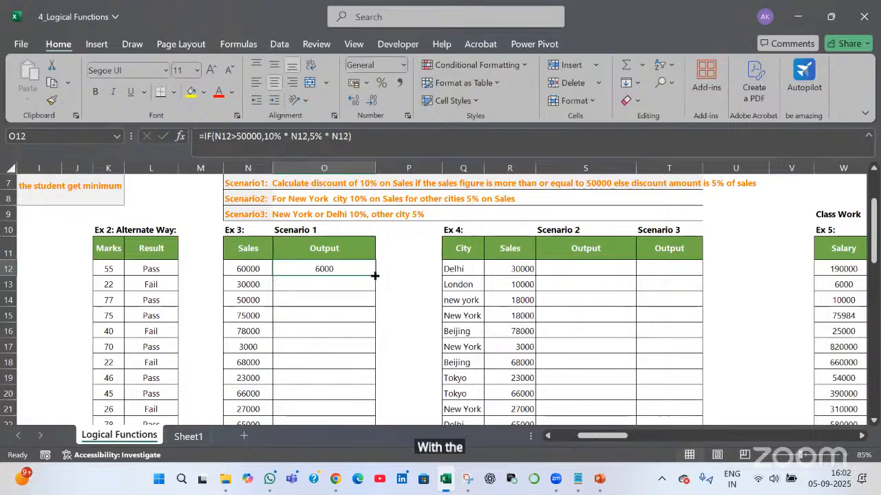
pyautogui.doubleClick(374, 275)
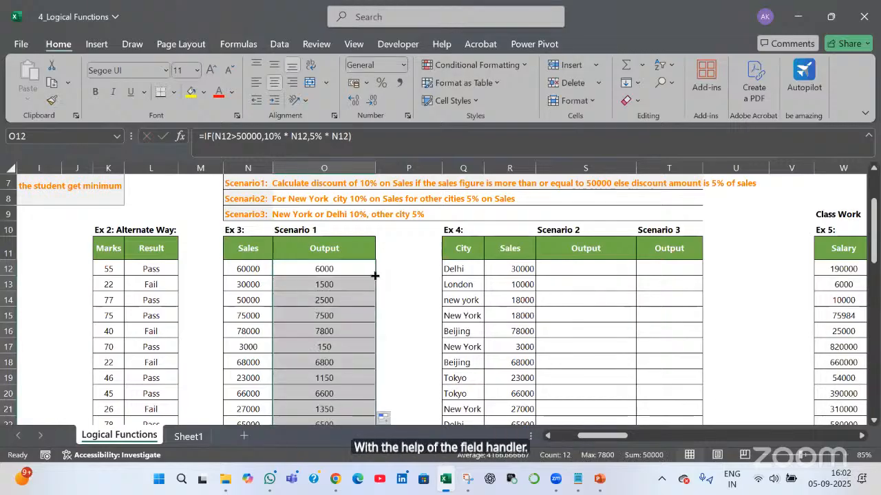
pyautogui.click(256, 359)
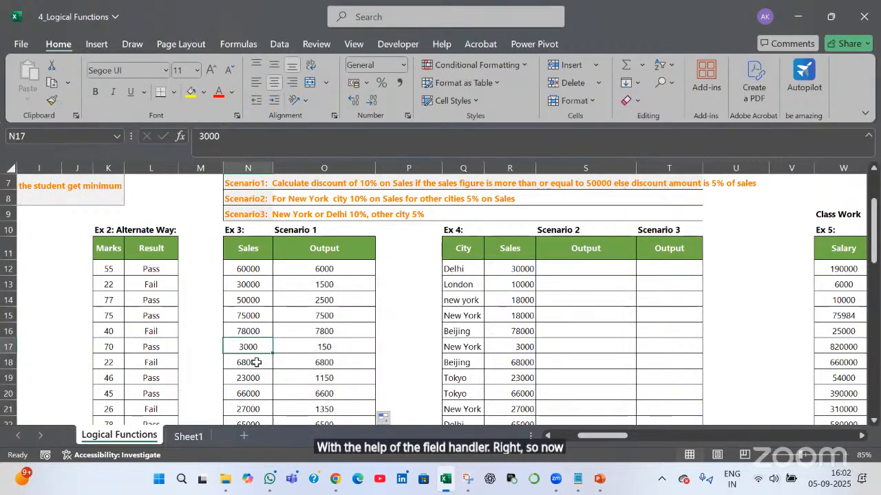
pyautogui.click(326, 348)
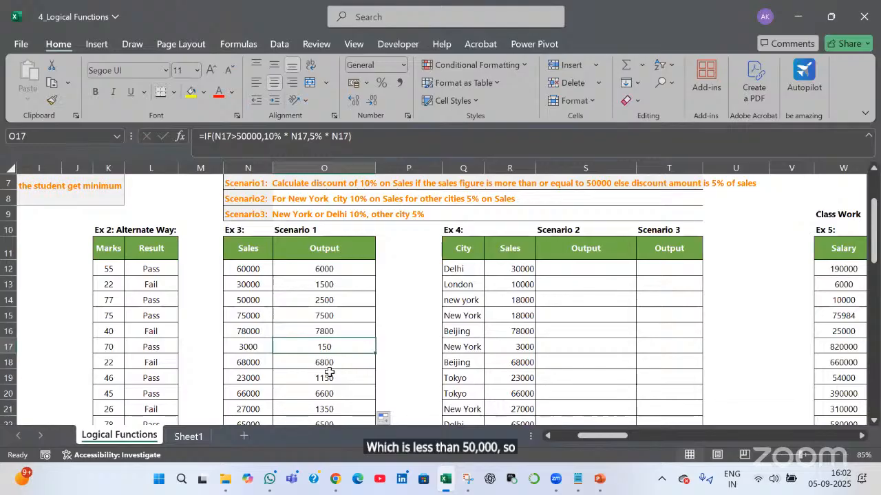
pyautogui.doubleClick(335, 272)
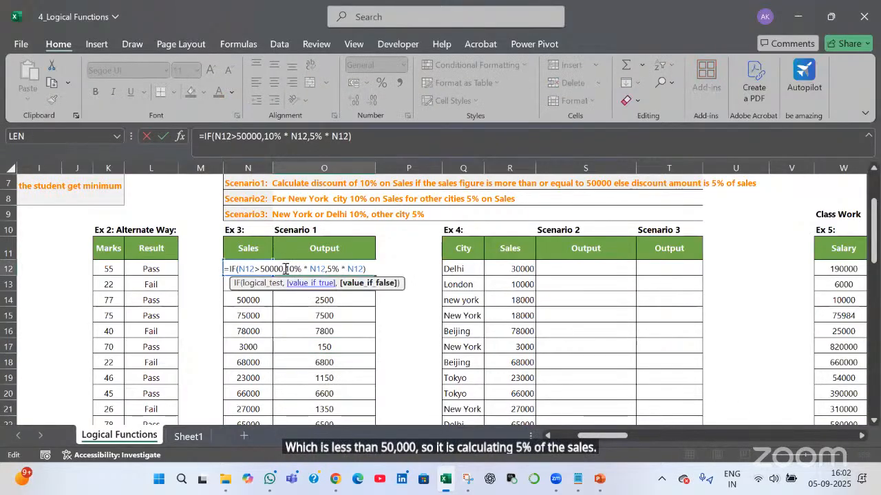
pyautogui.moveTo(289, 270); pyautogui.dragTo(324, 270)
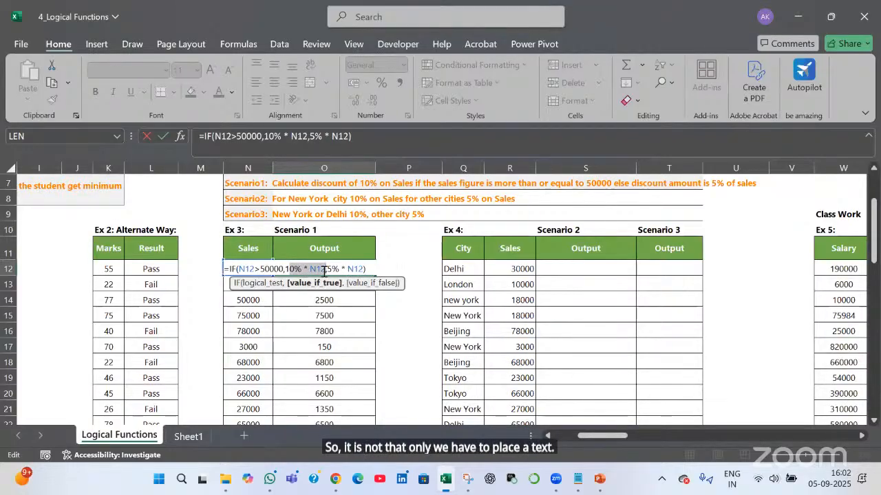
pyautogui.press('Escape')
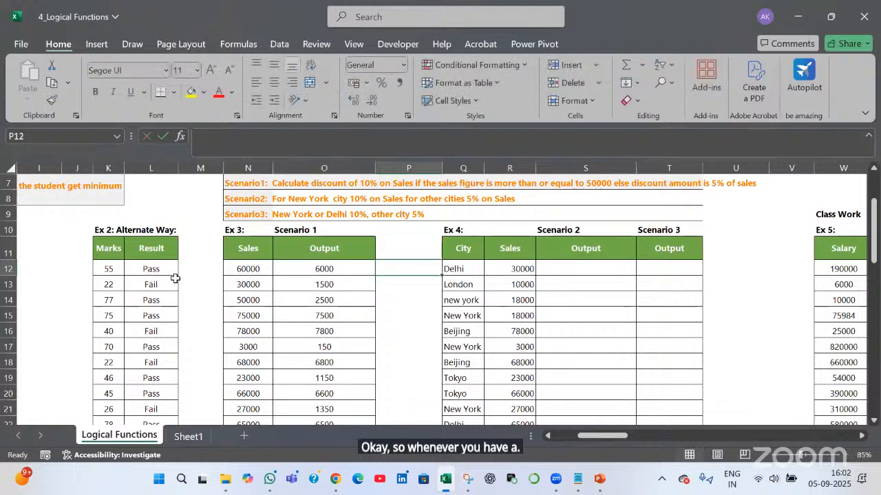
pyautogui.doubleClick(170, 273)
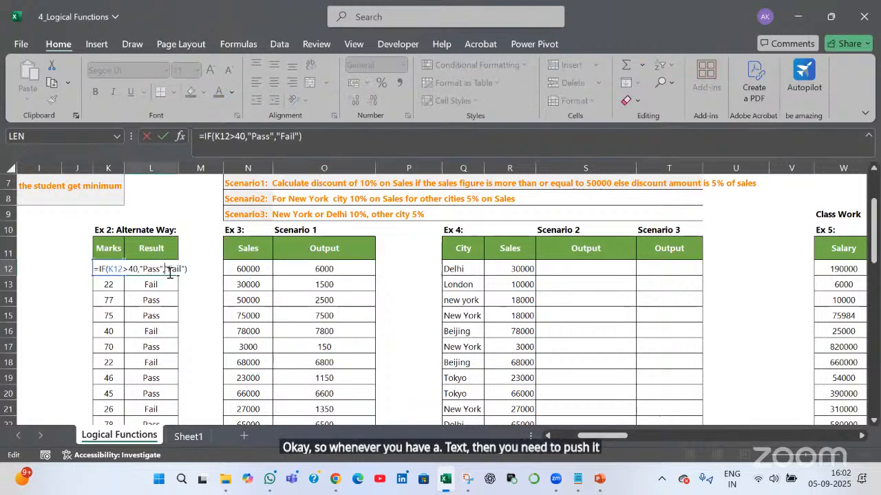
pyautogui.moveTo(139, 270); pyautogui.dragTo(162, 300)
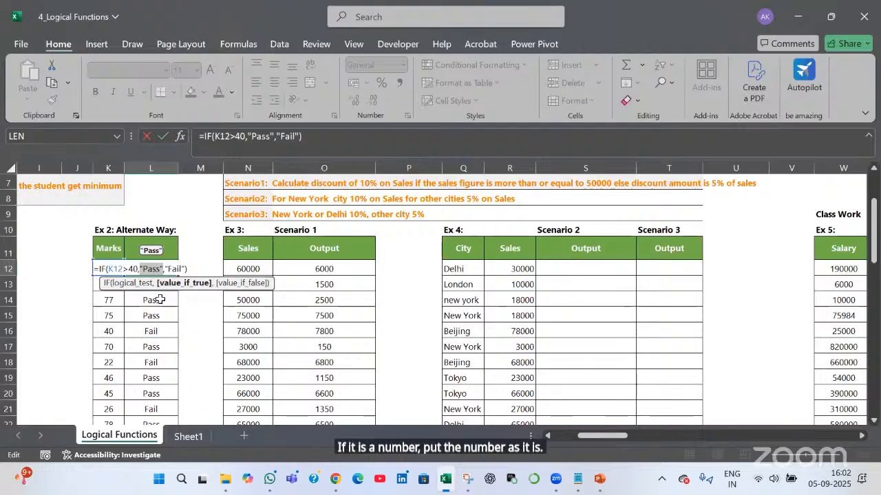
pyautogui.press('Tab')
pyautogui.click(338, 270)
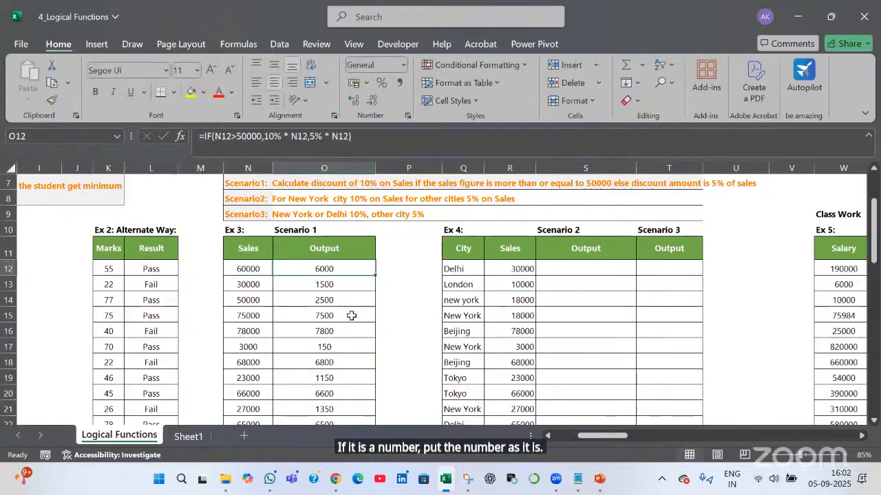
pyautogui.press('F2')
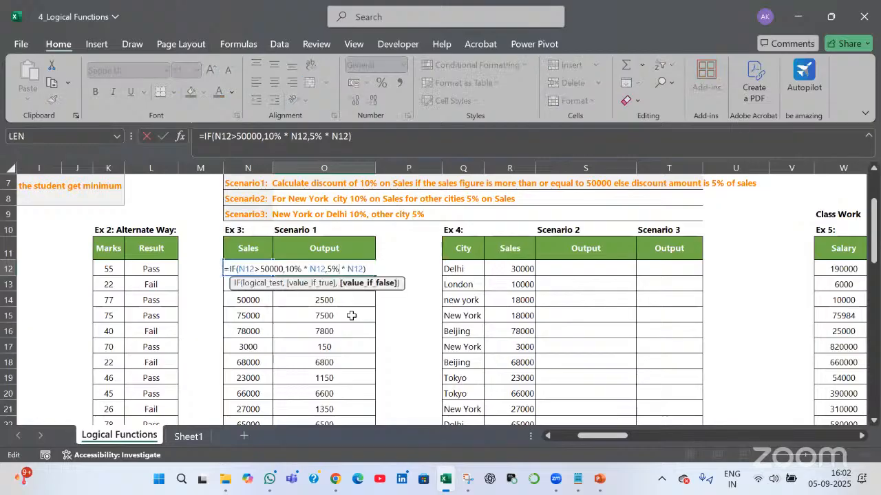
pyautogui.press('Return')
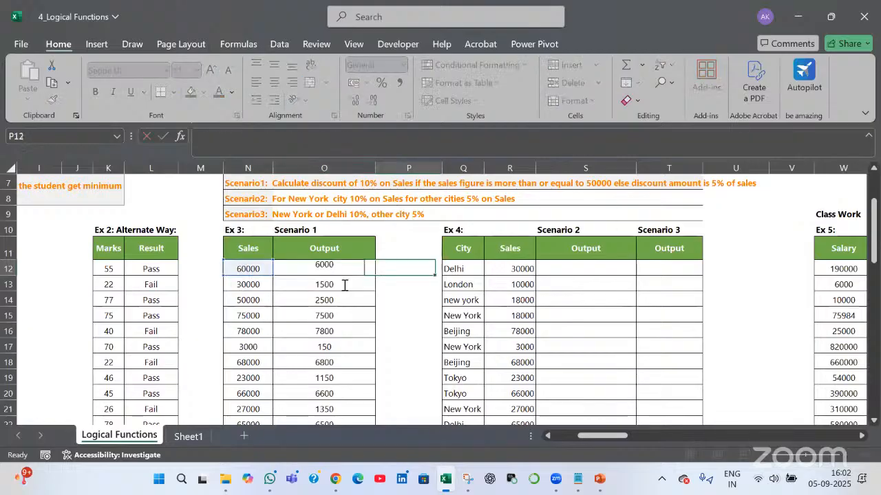
pyautogui.press('F2')
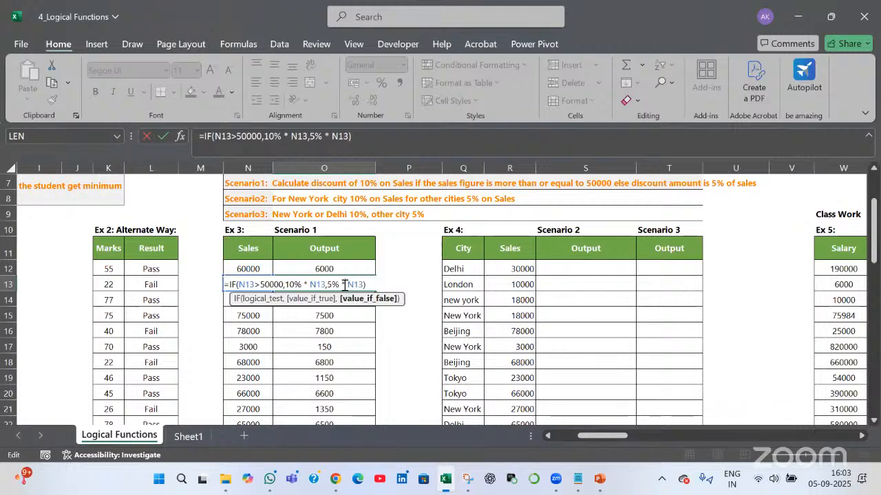
pyautogui.press('Tab')
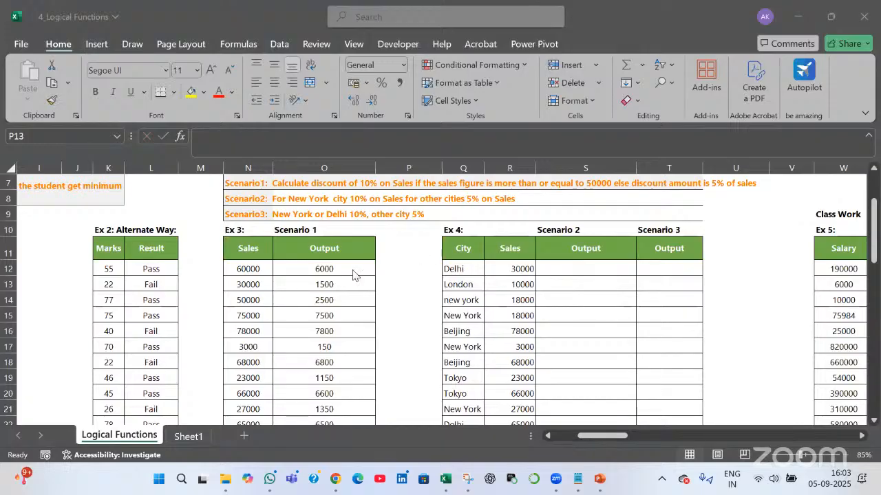
pyautogui.click(249, 199)
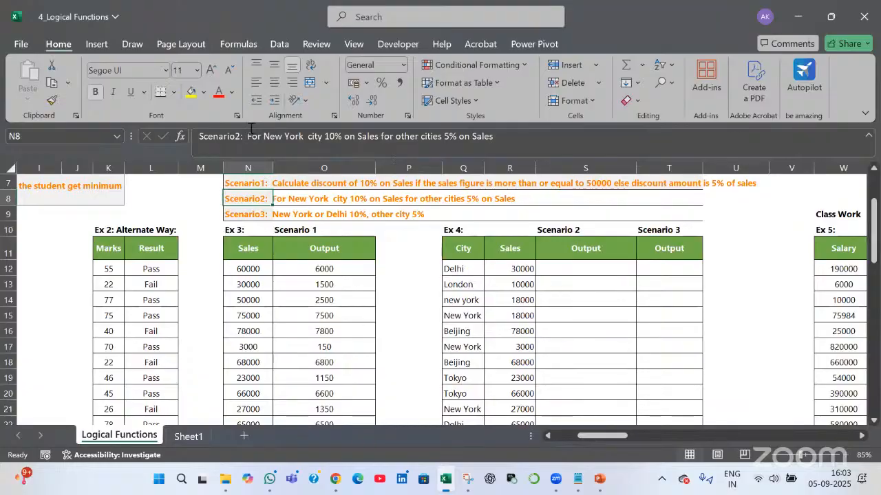
pyautogui.press('Up')
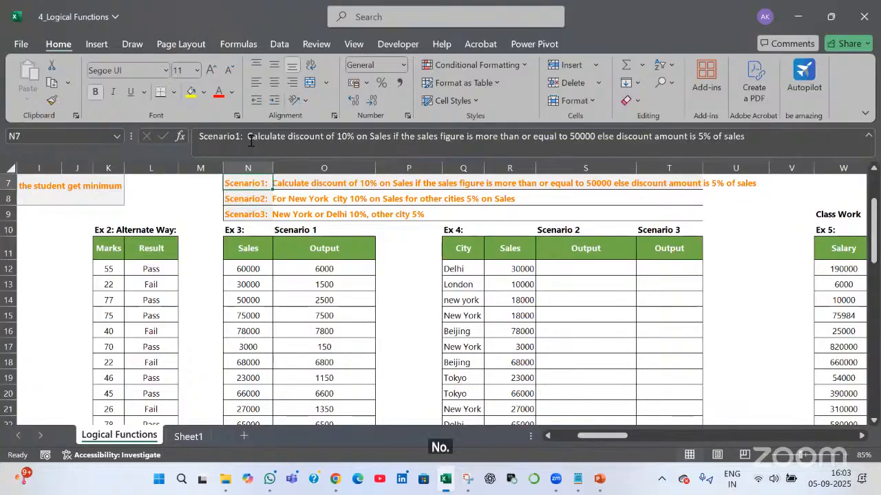
pyautogui.doubleClick(596, 136)
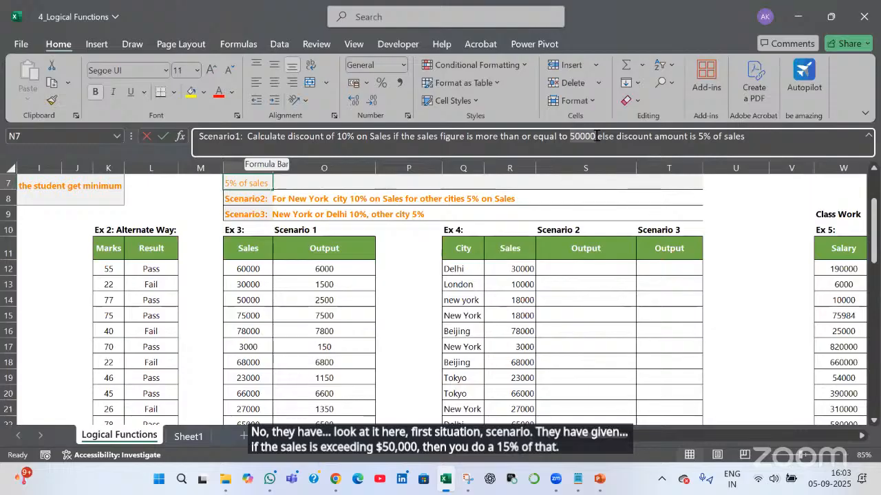
pyautogui.doubleClick(596, 136)
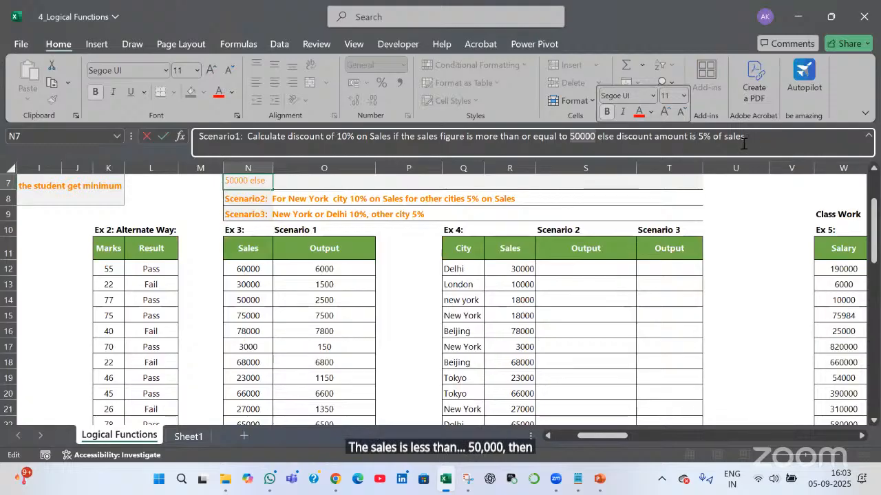
pyautogui.press('Tab')
pyautogui.click(360, 268)
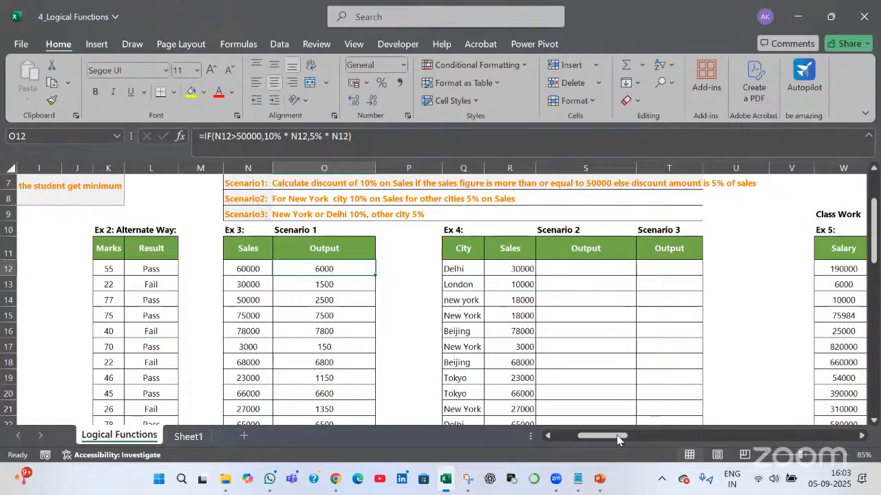
# Clear the Ex 7 Formula1 and Result entries in AR12:AS25
pyautogui.moveTo(625, 435); pyautogui.dragTo(684, 444)
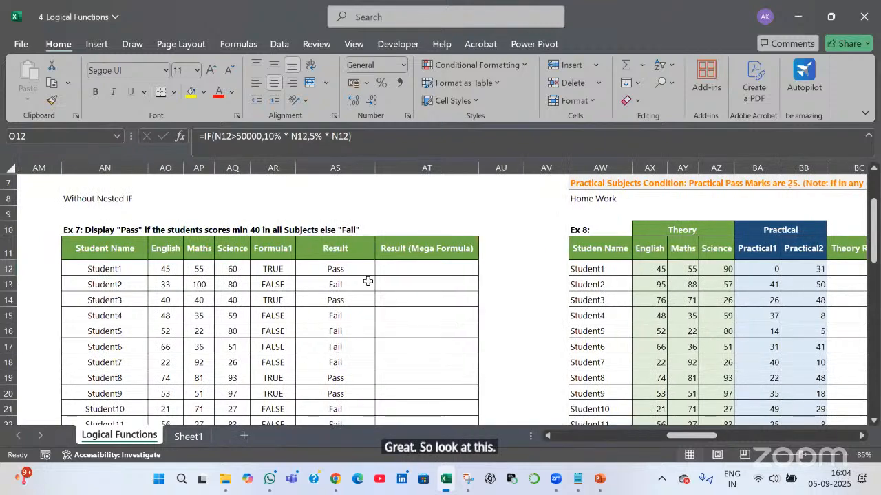
pyautogui.click(274, 267)
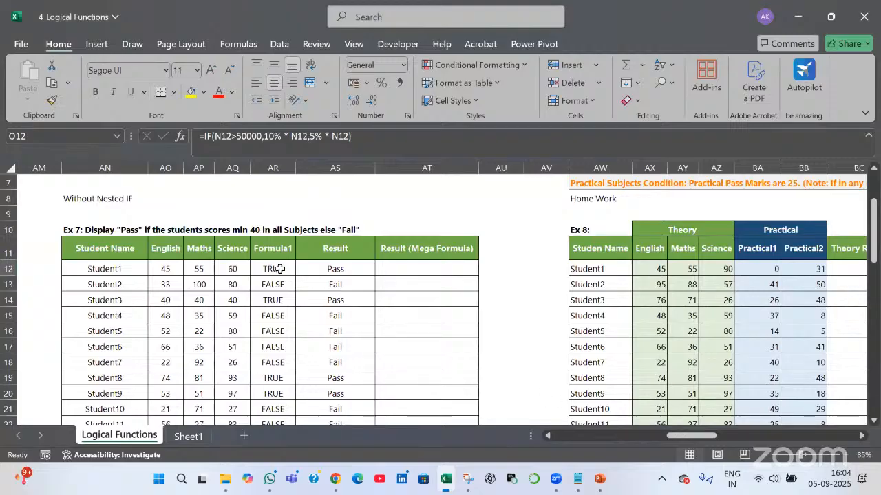
pyautogui.keyDown('shift'); pyautogui.click(335, 269); pyautogui.keyUp('shift')
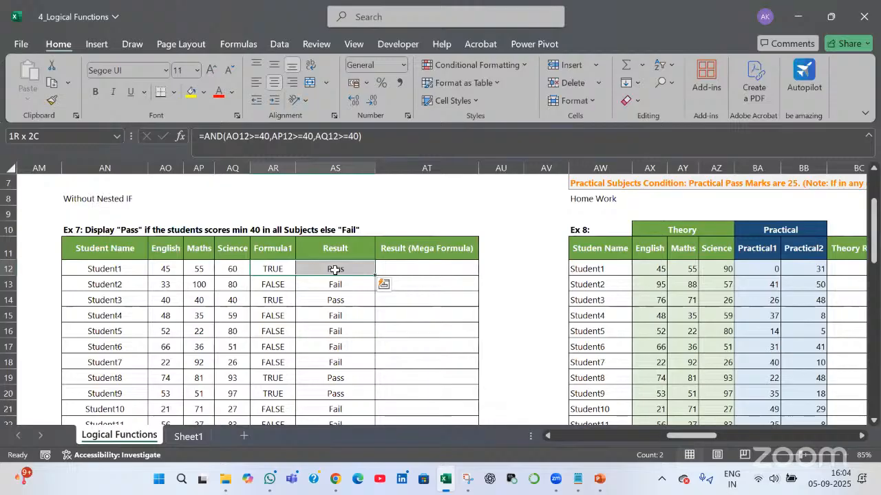
pyautogui.hotkey('ctrl', 'shift', 'Down')
pyautogui.press('Delete')
# Review the Ex 7 student names and marks, then scroll back toward the Scenario 1 table
pyautogui.scroll(2, 335, 269)
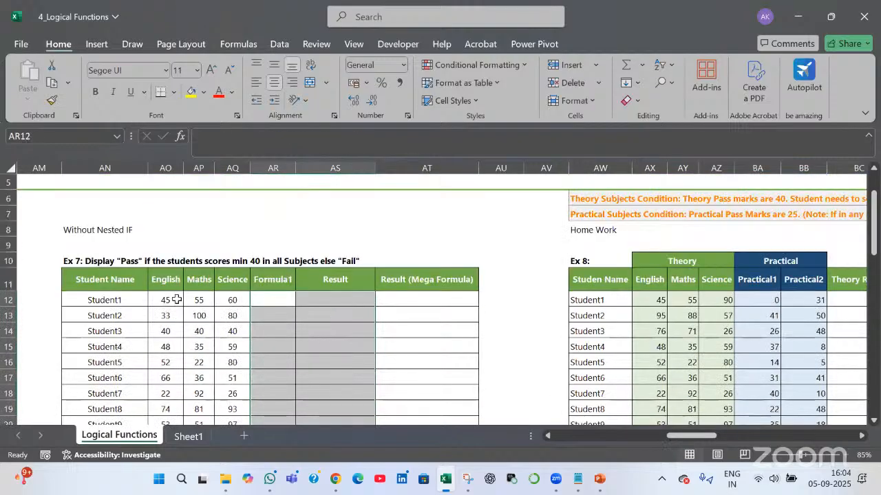
pyautogui.moveTo(113, 300); pyautogui.dragTo(112, 352)
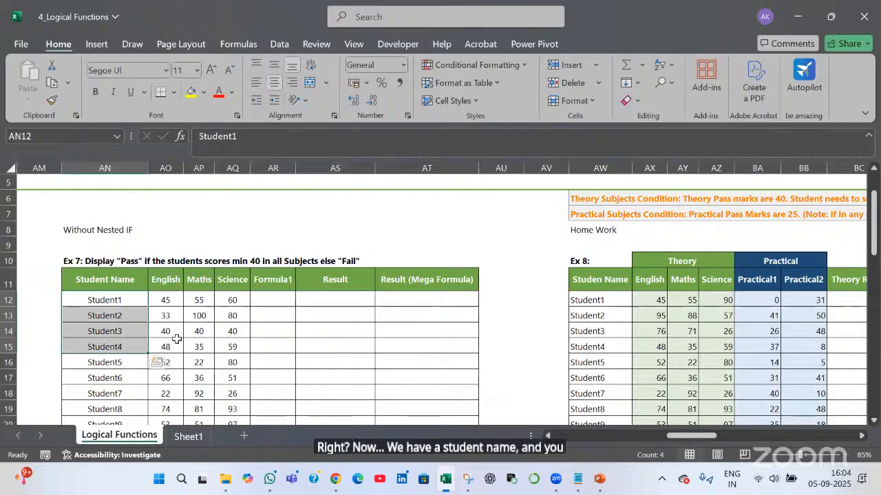
pyautogui.moveTo(165, 279); pyautogui.dragTo(226, 300)
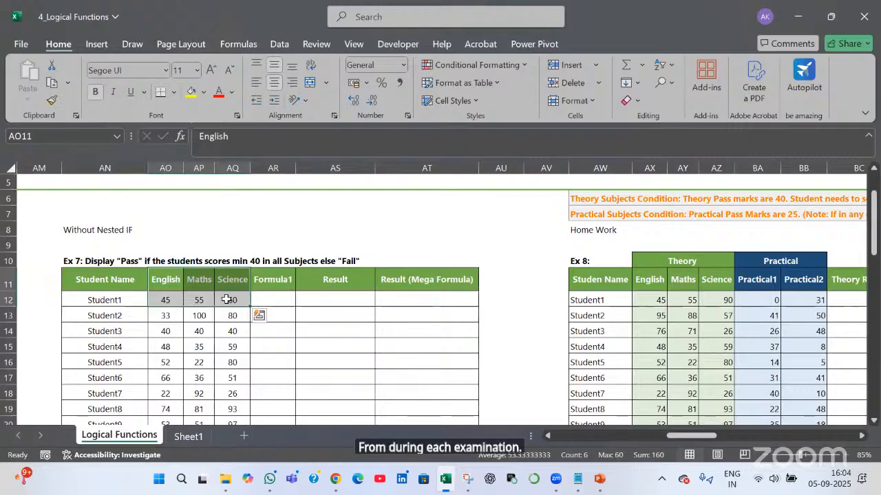
pyautogui.hotkey('alt', 'Tab')
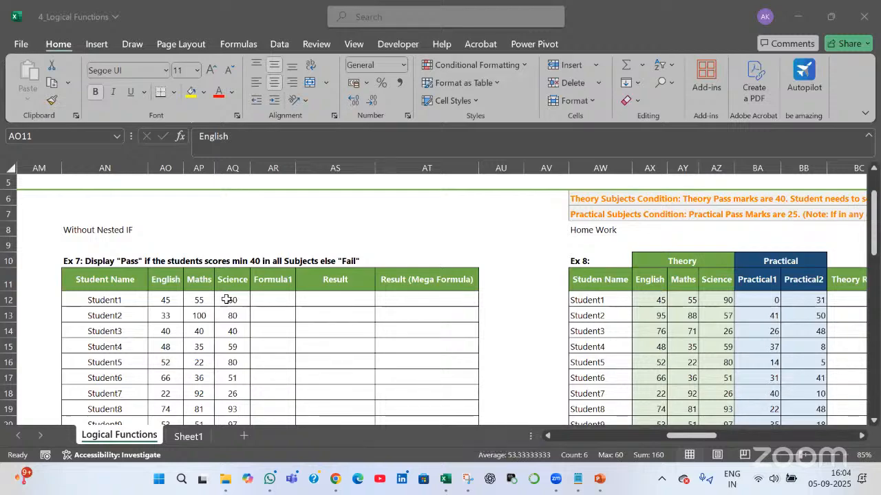
pyautogui.click(679, 435)
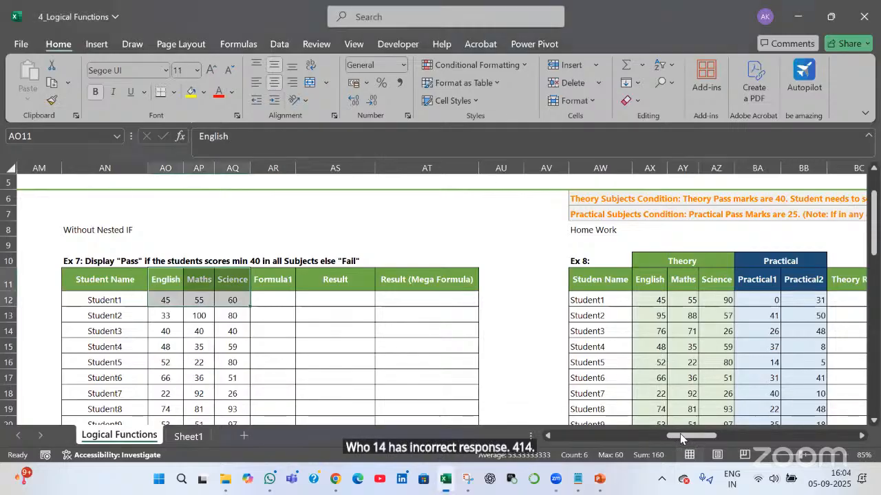
pyautogui.moveTo(633, 435); pyautogui.dragTo(600, 439)
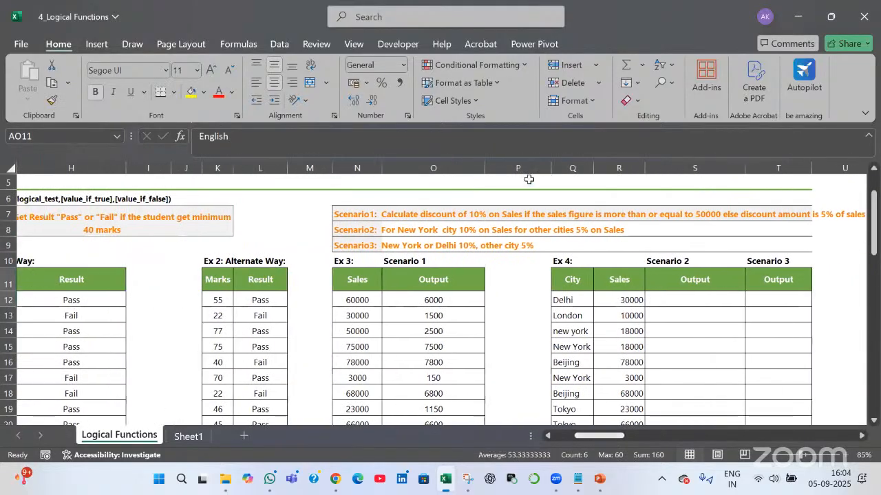
pyautogui.click(469, 302)
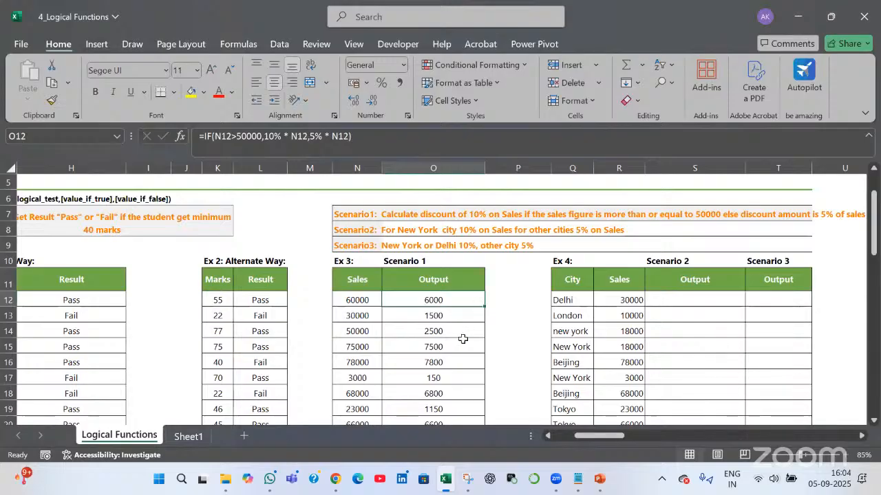
pyautogui.click(459, 331)
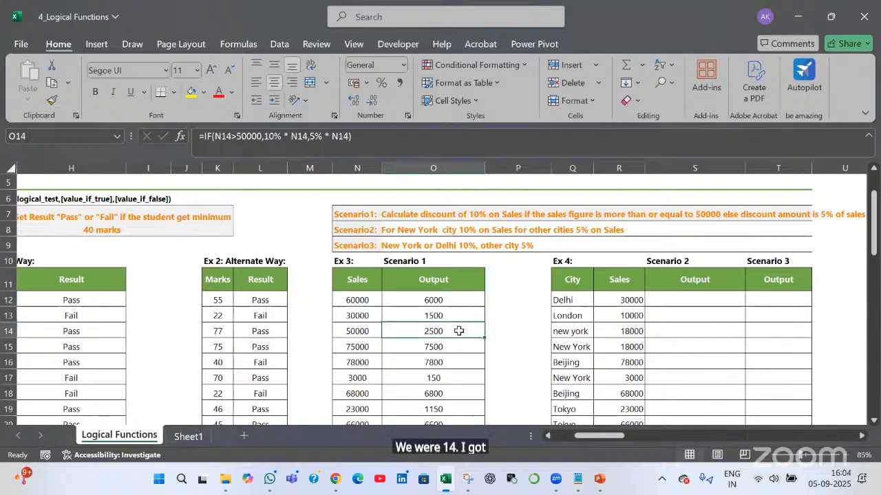
pyautogui.doubleClick(459, 331)
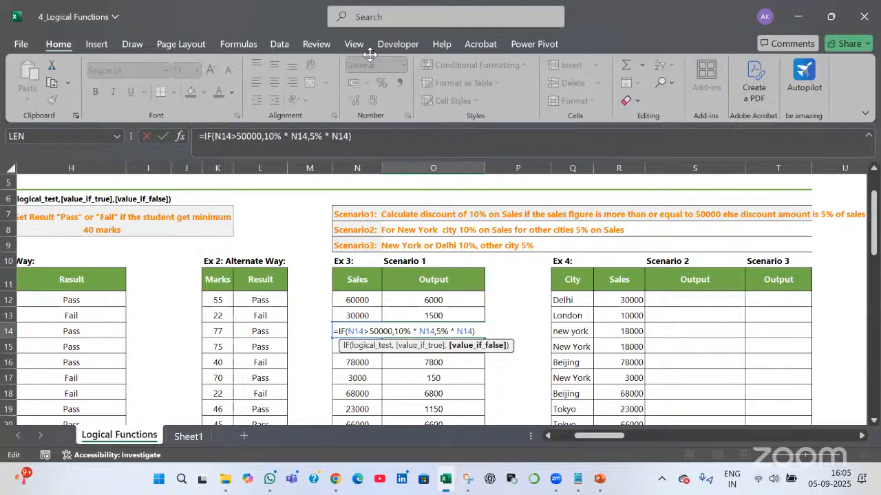
pyautogui.press('Tab')
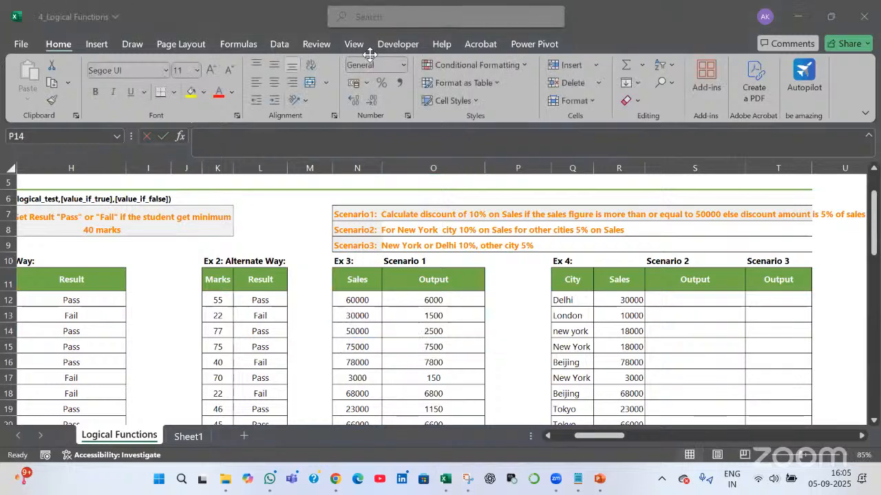
pyautogui.click(360, 213)
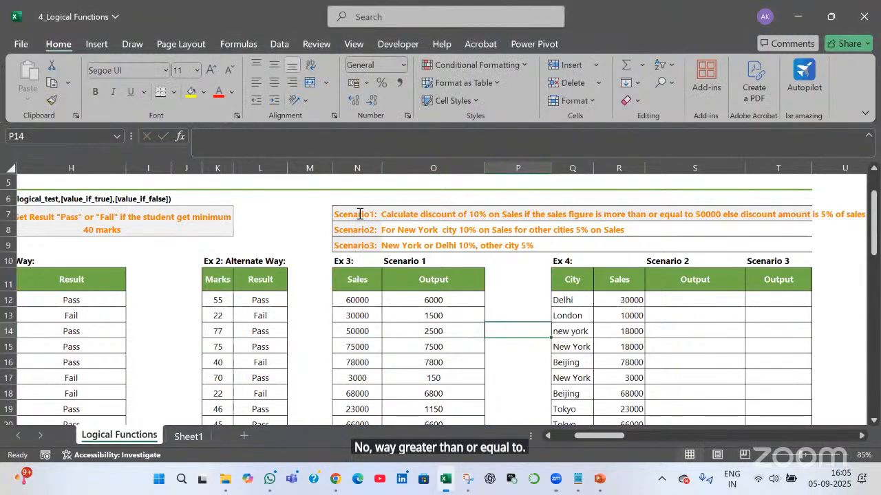
pyautogui.click(359, 213)
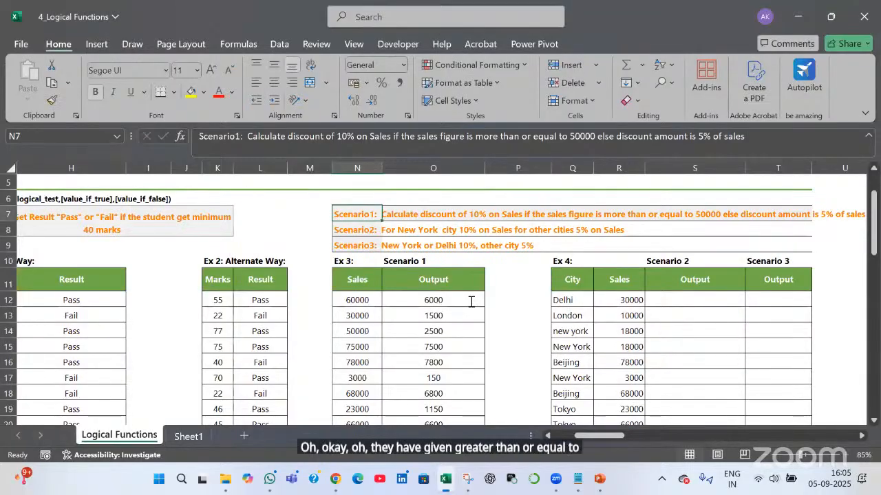
pyautogui.doubleClick(471, 302)
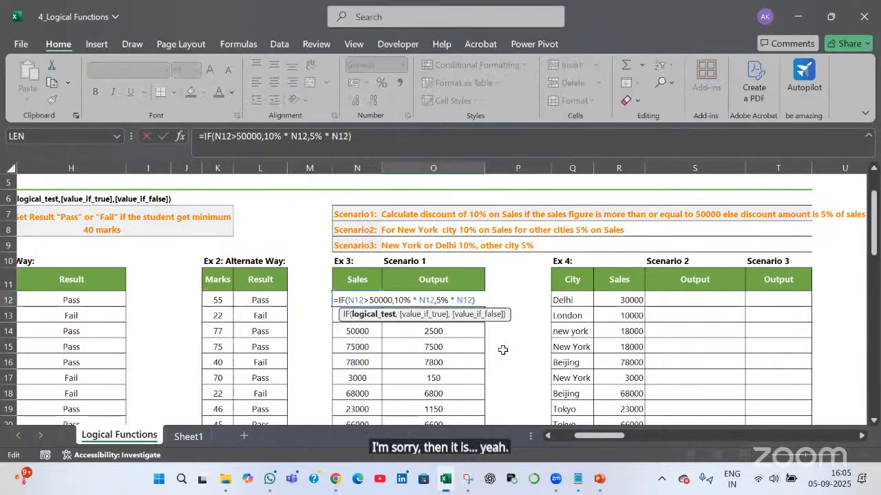
pyautogui.write('=')
pyautogui.press('Return')
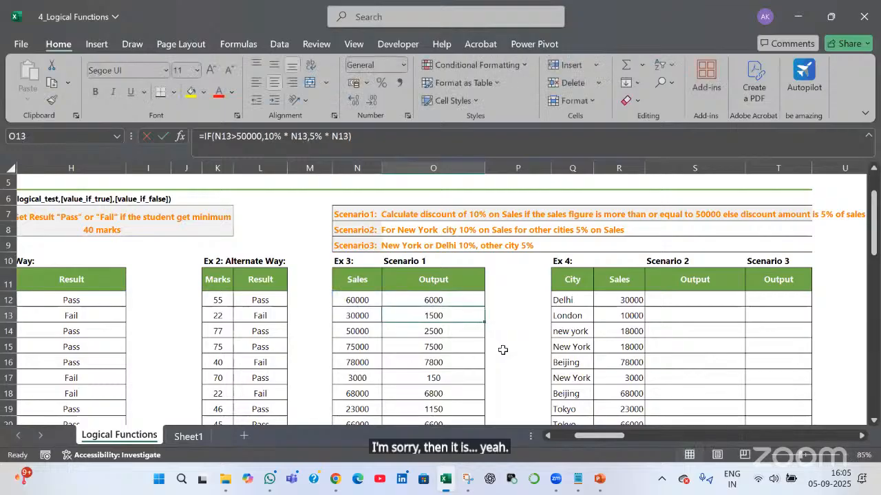
pyautogui.click(479, 304)
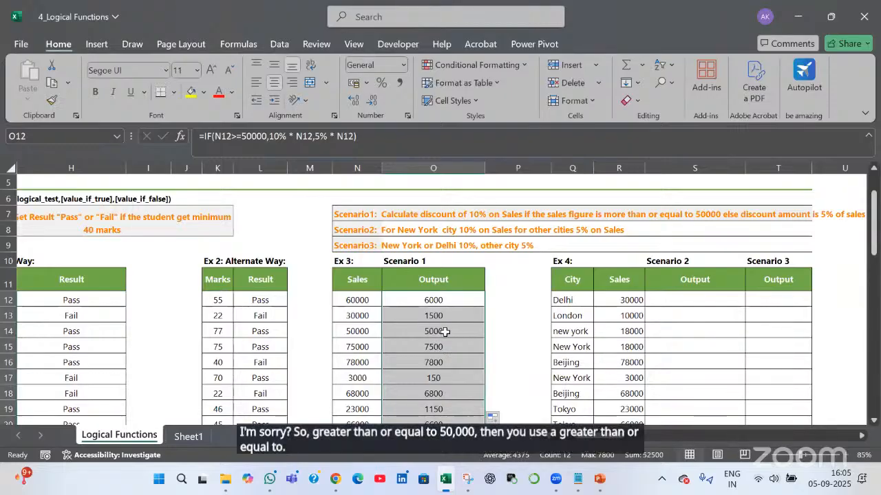
pyautogui.click(448, 331)
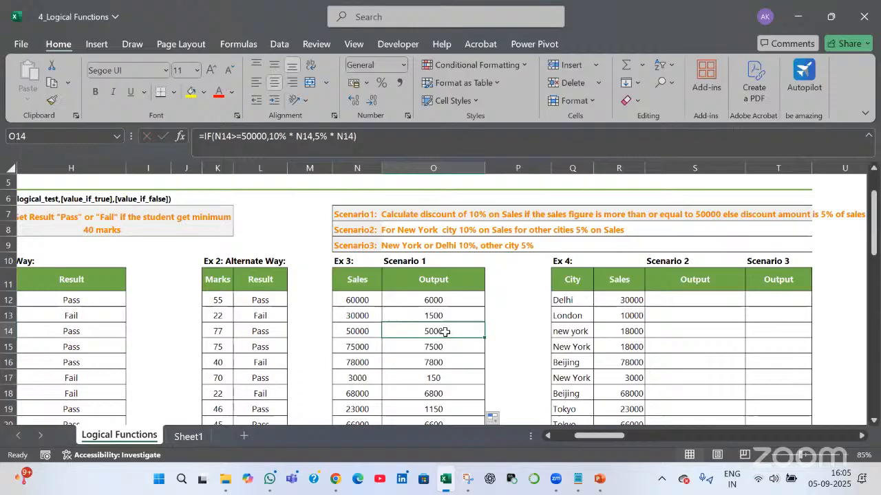
pyautogui.doubleClick(383, 300)
pyautogui.moveTo(376, 301); pyautogui.dragTo(370, 301)
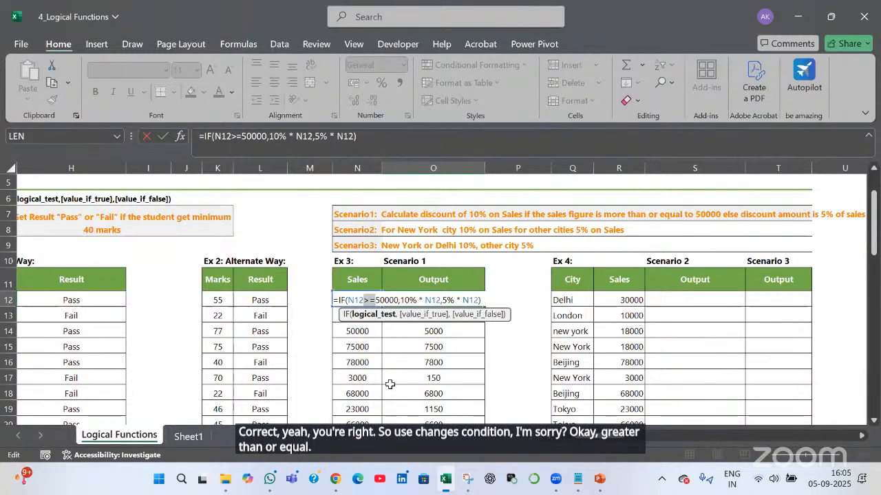
pyautogui.press('Tab')
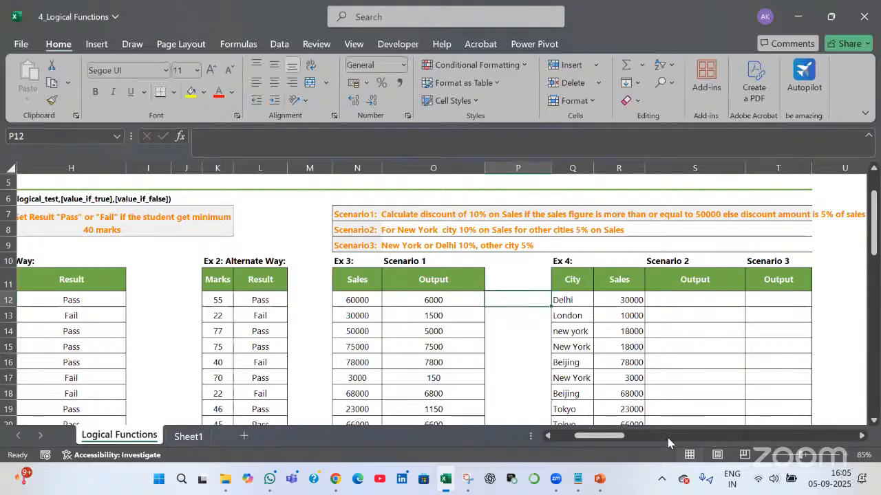
# Review Student1's English, Maths and Science marks in Ex 7 and begin =AND( in Formula1
pyautogui.moveTo(670, 438); pyautogui.dragTo(705, 436)
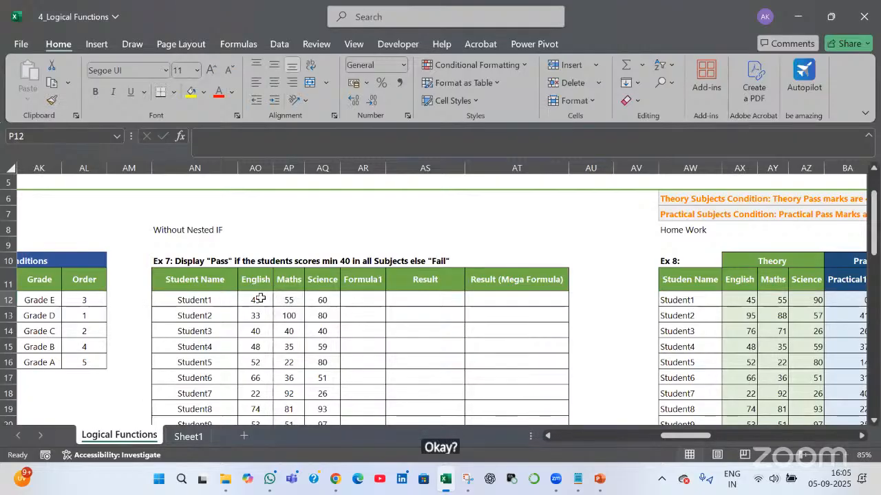
pyautogui.click(219, 300)
pyautogui.moveTo(255, 300); pyautogui.dragTo(311, 300)
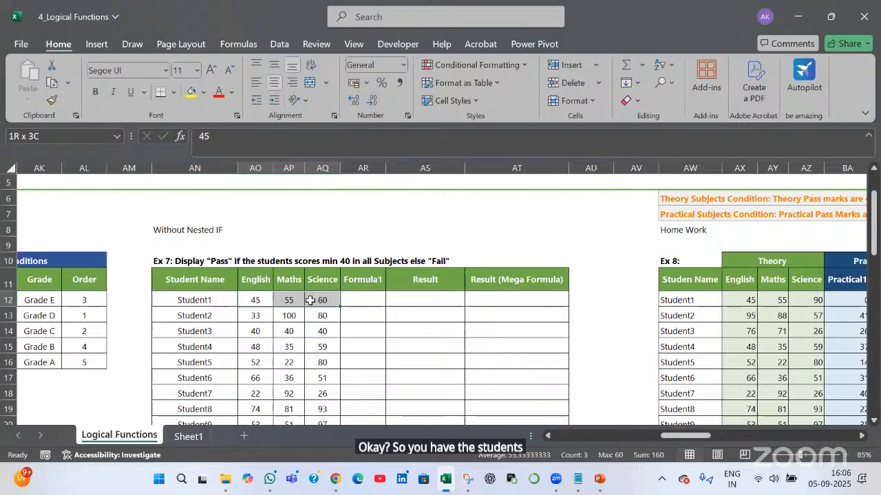
pyautogui.click(197, 261)
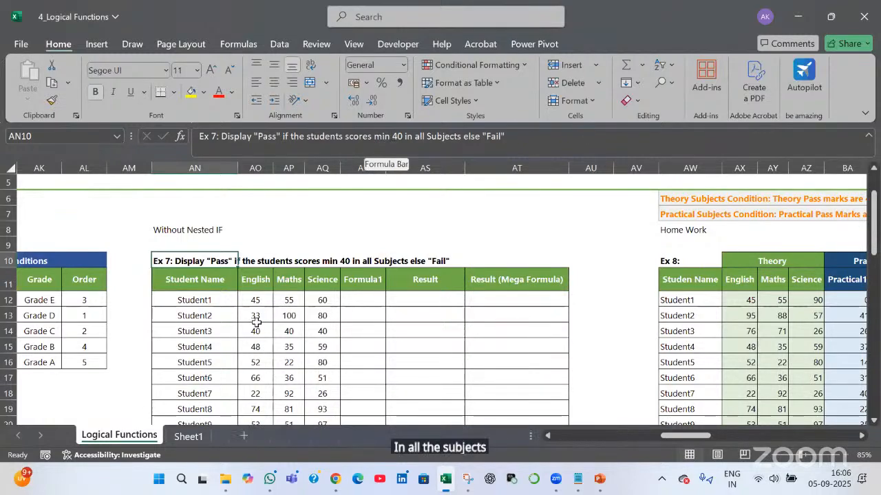
pyautogui.click(430, 299)
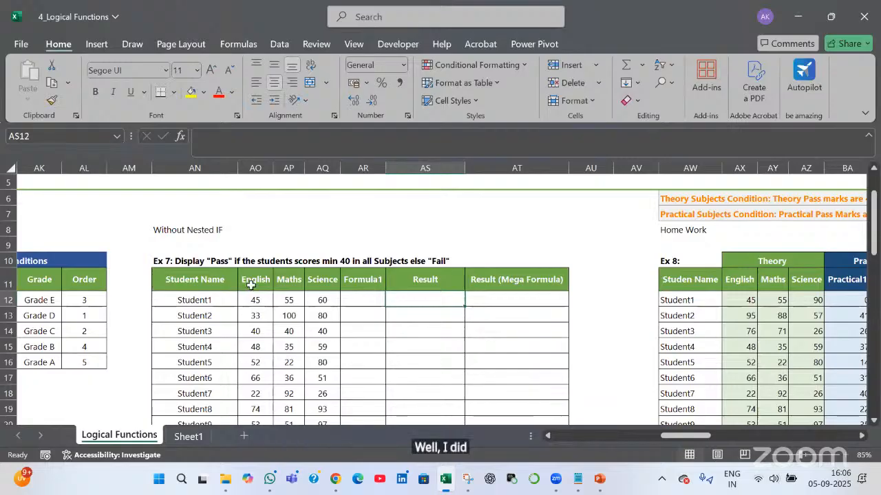
pyautogui.moveTo(255, 289); pyautogui.dragTo(318, 297)
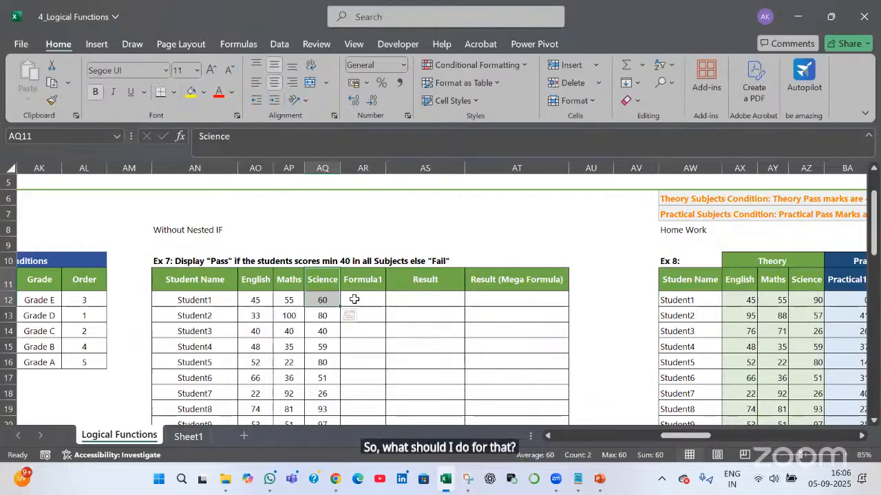
pyautogui.press('Down')
pyautogui.press('Right')
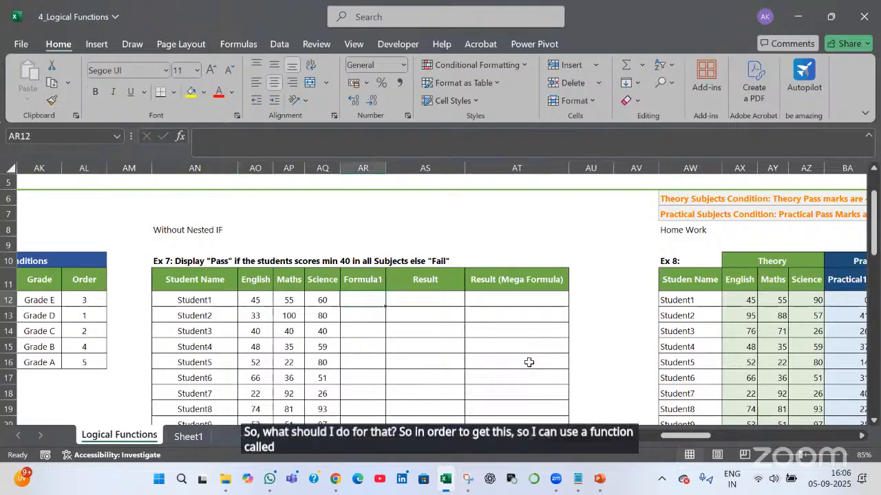
pyautogui.write('=')
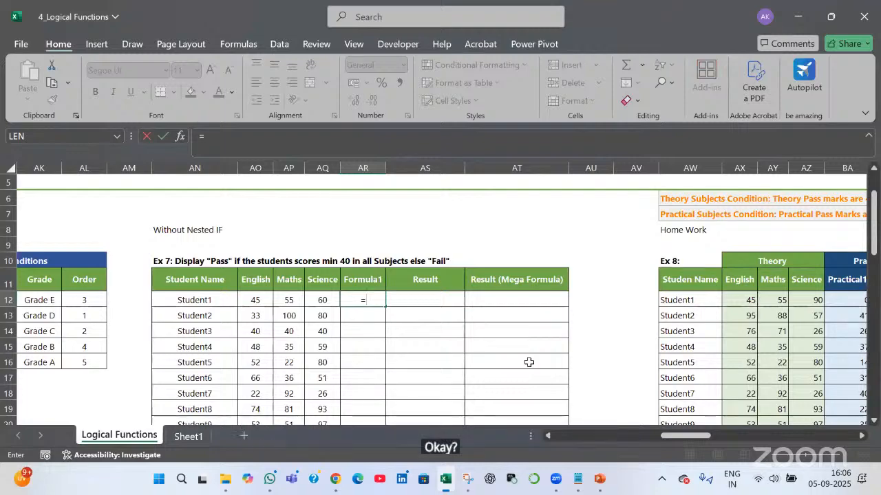
pyautogui.write('and(')
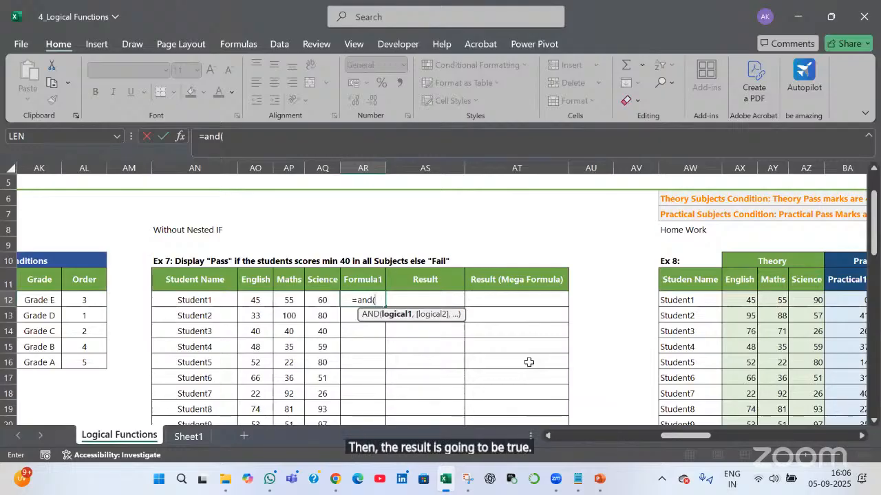
# Enter =AND(AO12>=40,AP12>=40,AQ12>=40) in AR12 to test Student1's three marks
pyautogui.click(264, 303)
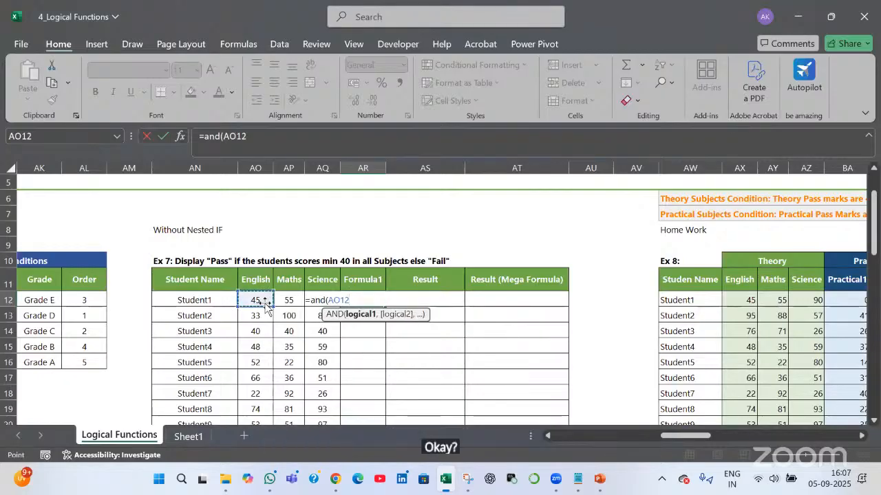
pyautogui.write('>=40')
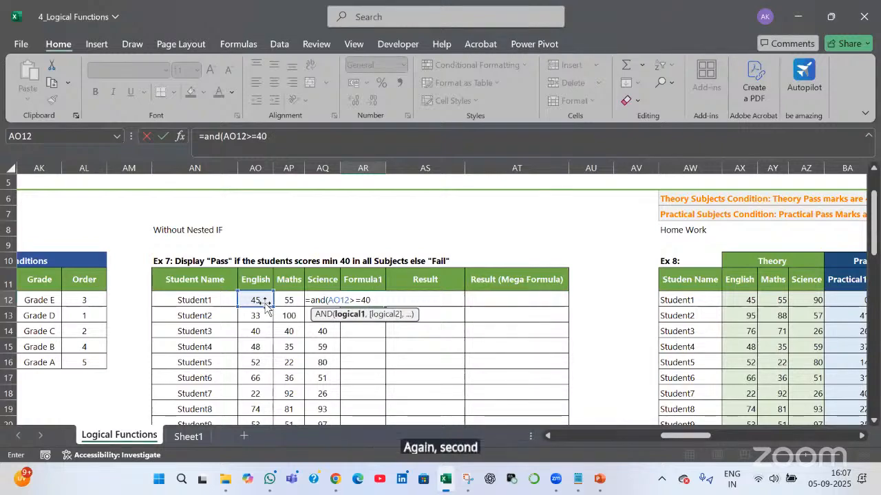
pyautogui.write(',')
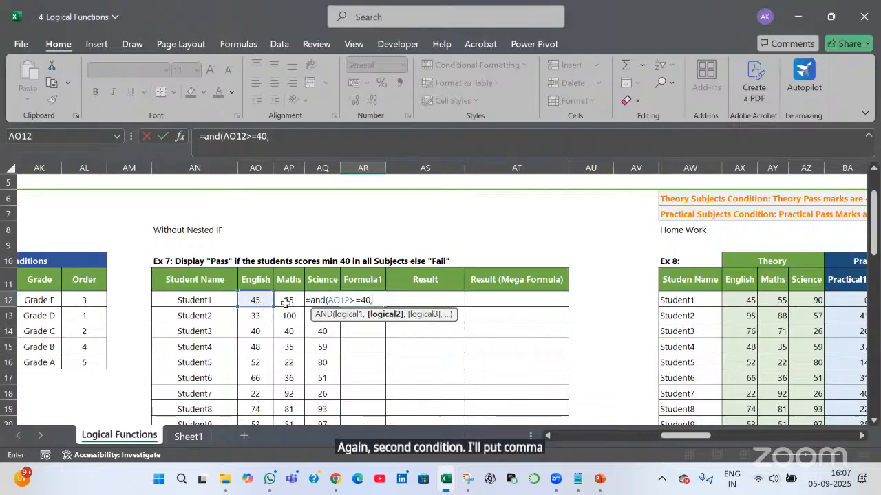
pyautogui.click(288, 301)
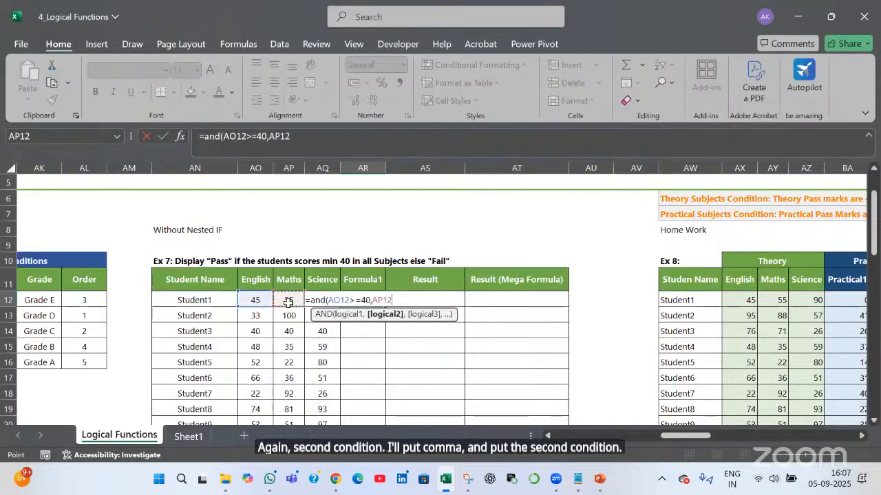
pyautogui.write('>=4')
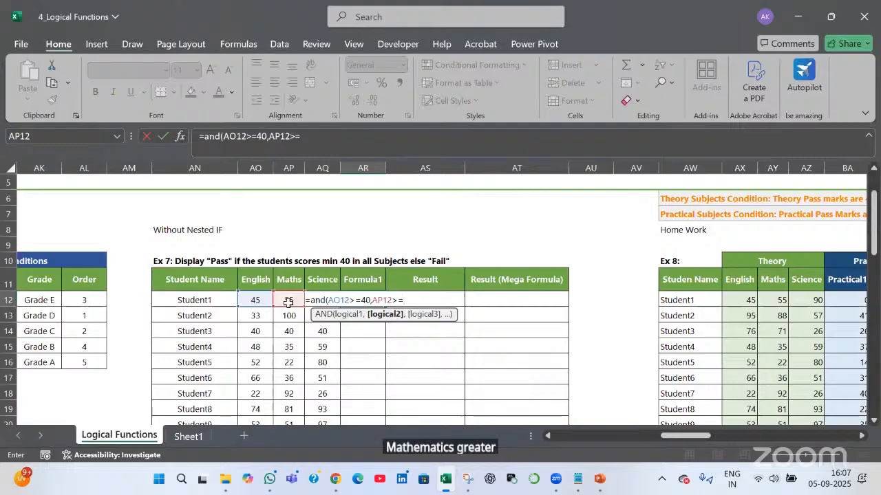
pyautogui.write('0')
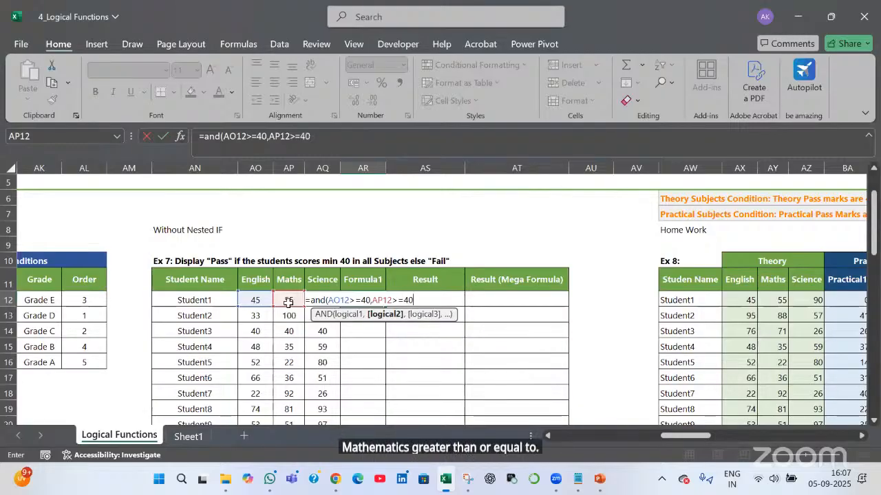
pyautogui.write(',')
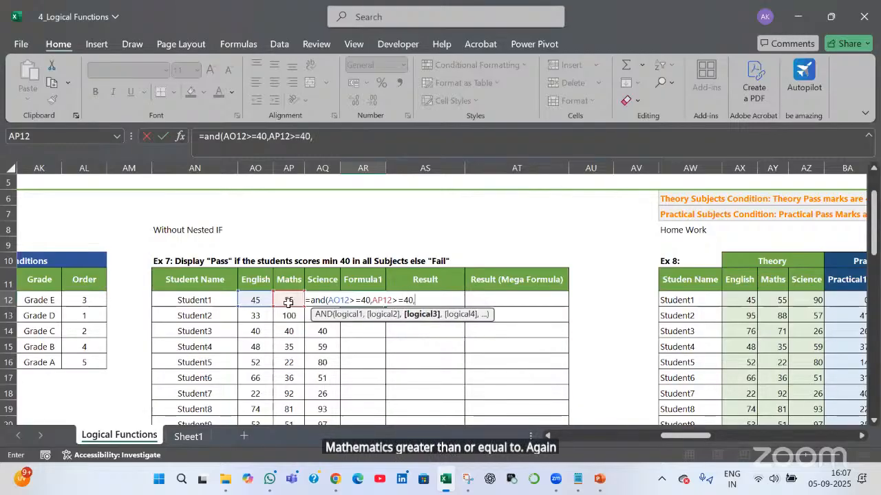
pyautogui.click(289, 303)
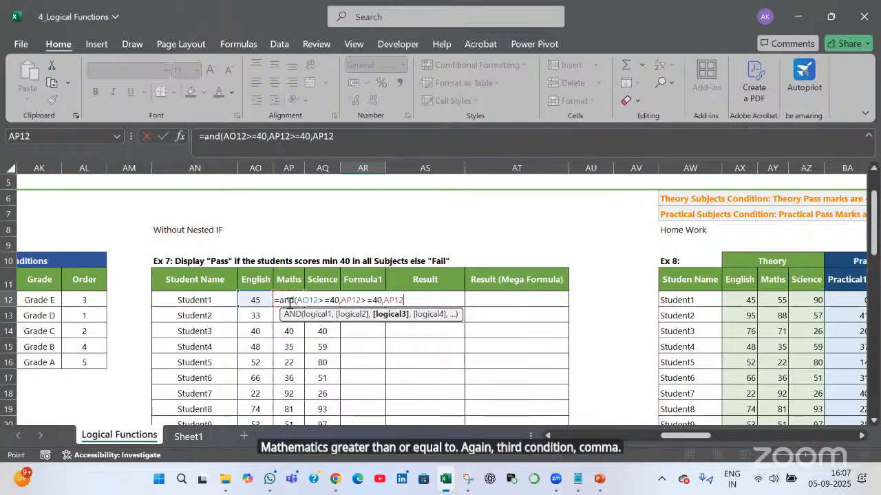
pyautogui.press('Right')
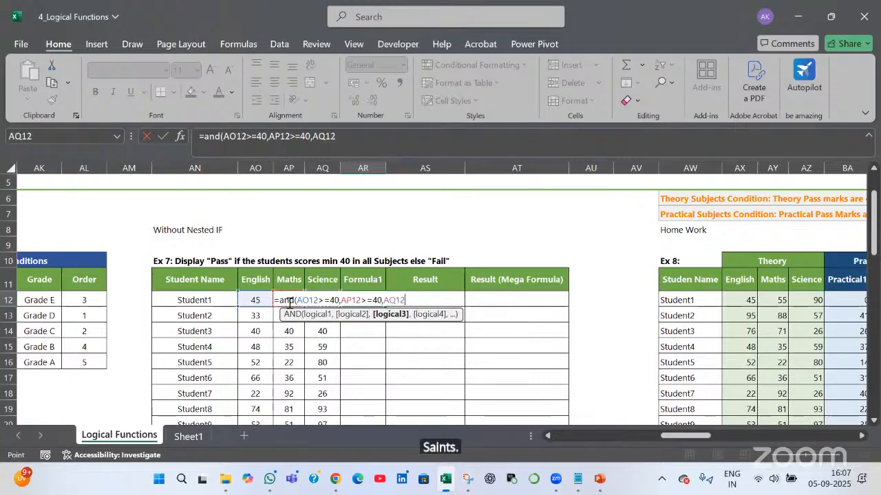
pyautogui.write('>')
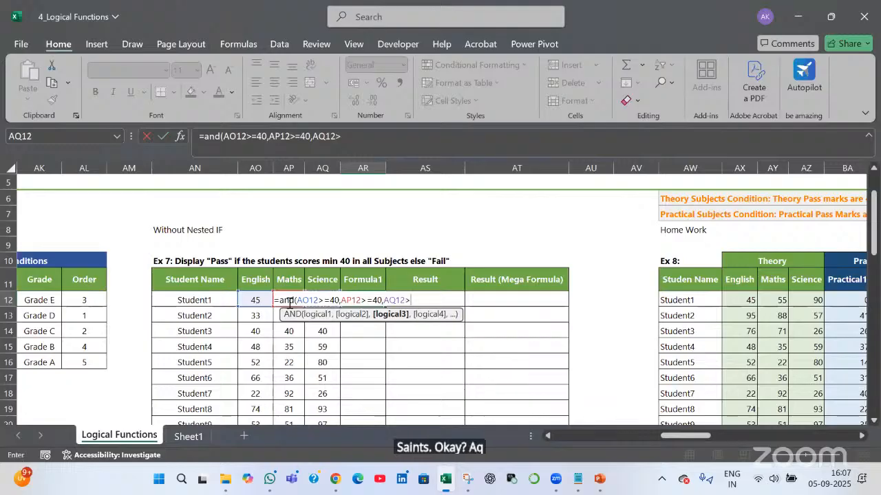
pyautogui.write('=40')
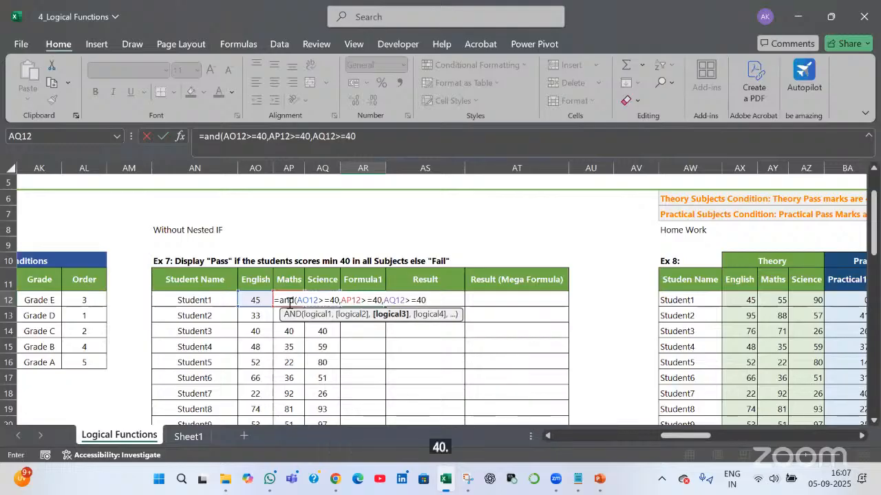
pyautogui.write(')')
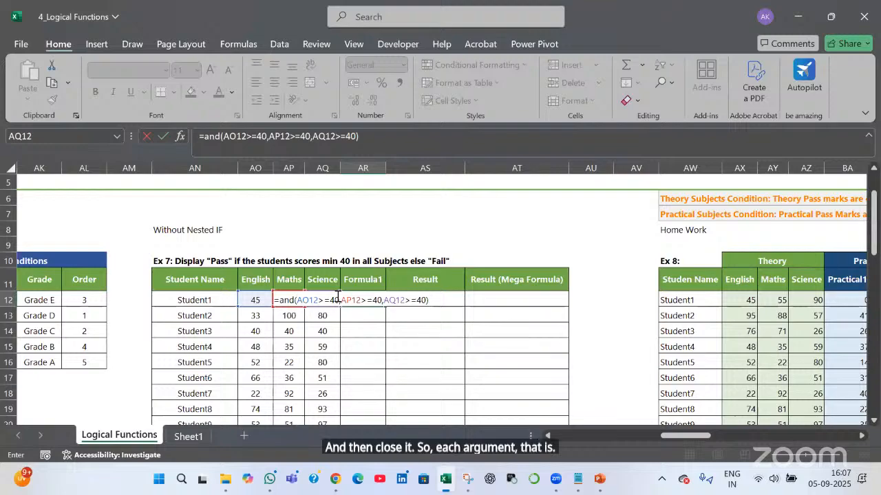
pyautogui.moveTo(296, 300); pyautogui.dragTo(382, 300)
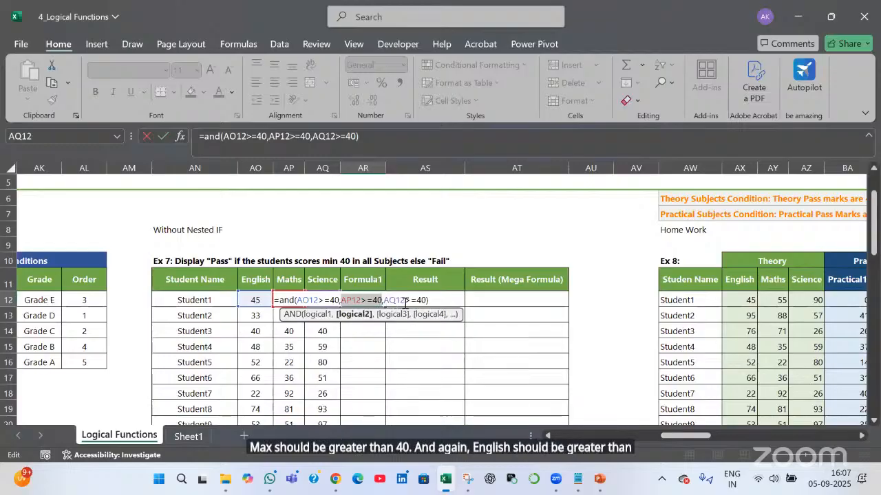
pyautogui.moveTo(384, 300); pyautogui.dragTo(427, 301)
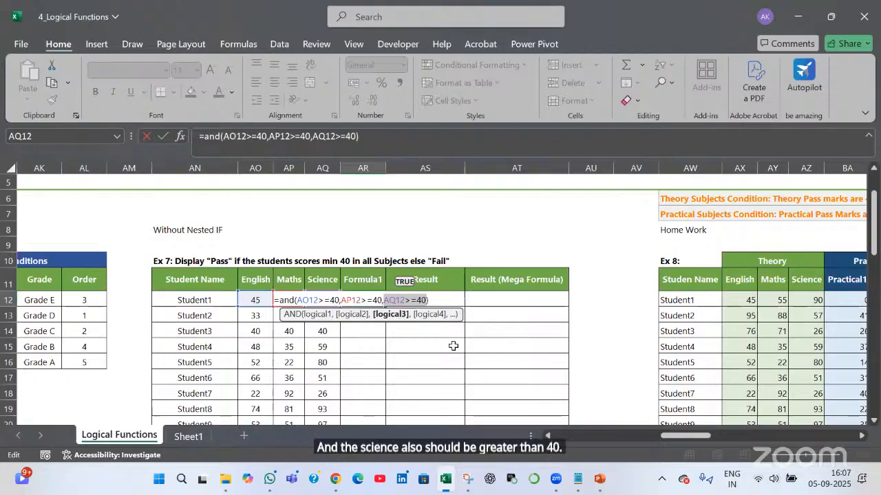
pyautogui.press('Return')
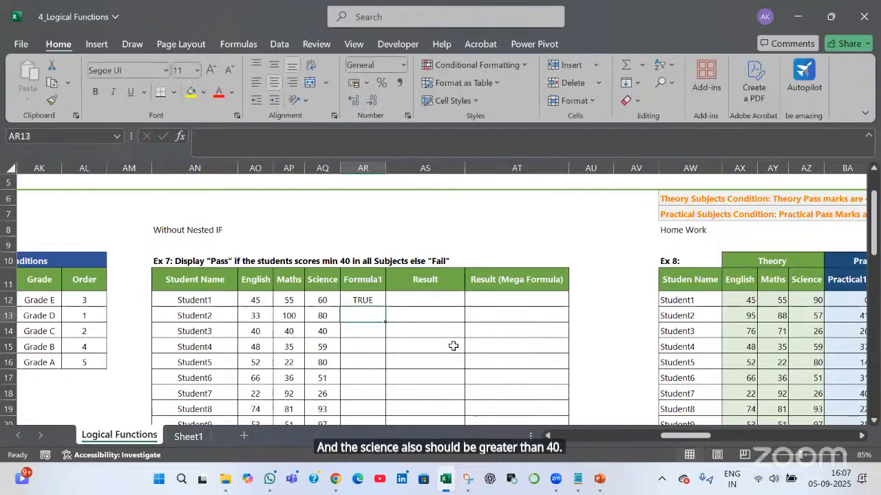
# Copy the AND formula down to AR13, giving FALSE for Student2's English mark of 33
pyautogui.click(262, 317)
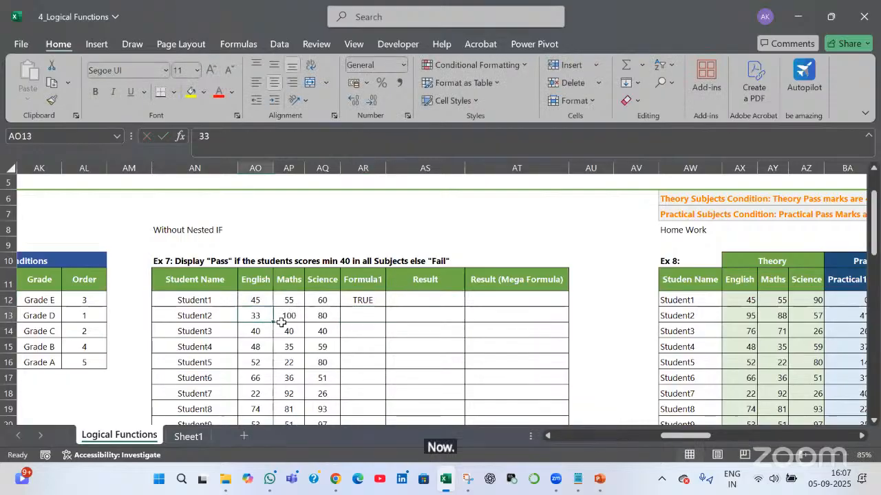
pyautogui.click(378, 304)
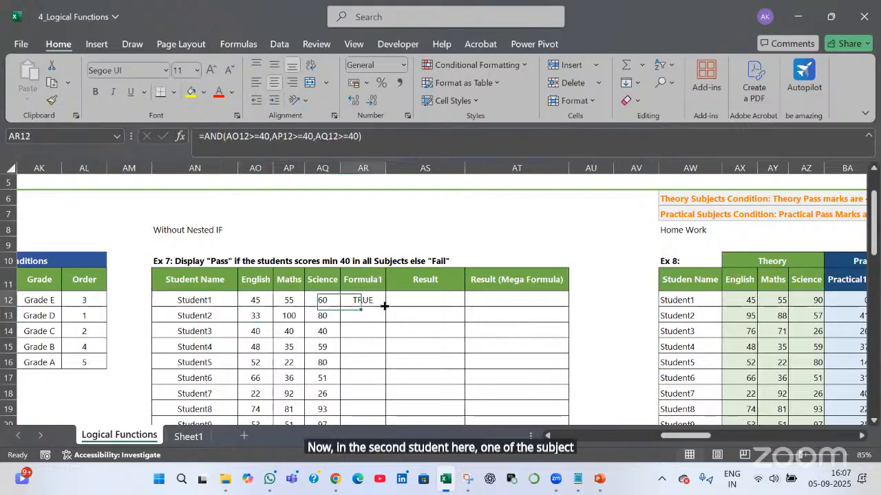
pyautogui.moveTo(384, 307)
pyautogui.mouseDown()
pyautogui.moveTo(384, 320)
pyautogui.moveTo(375, 320)
pyautogui.mouseUp()
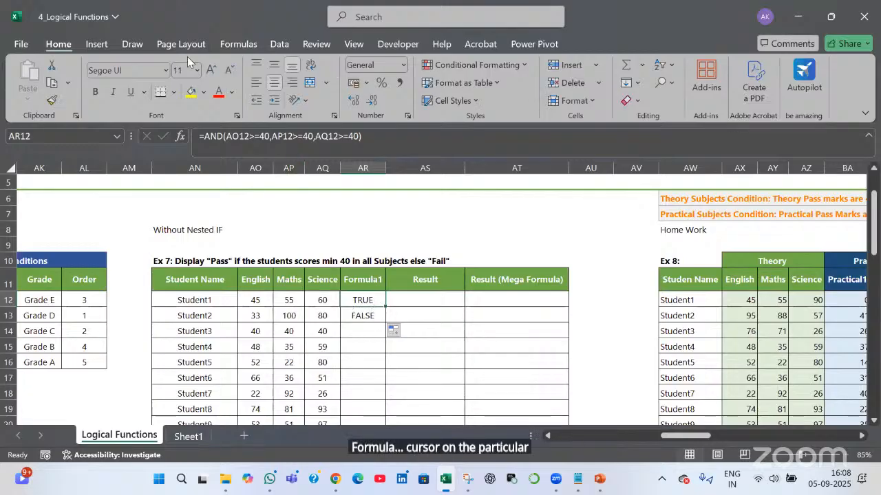
pyautogui.click(237, 43)
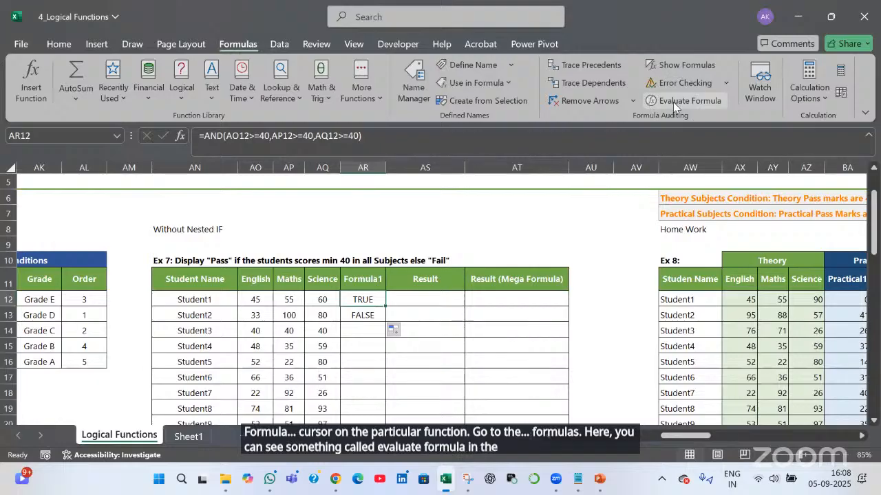
pyautogui.click(673, 102)
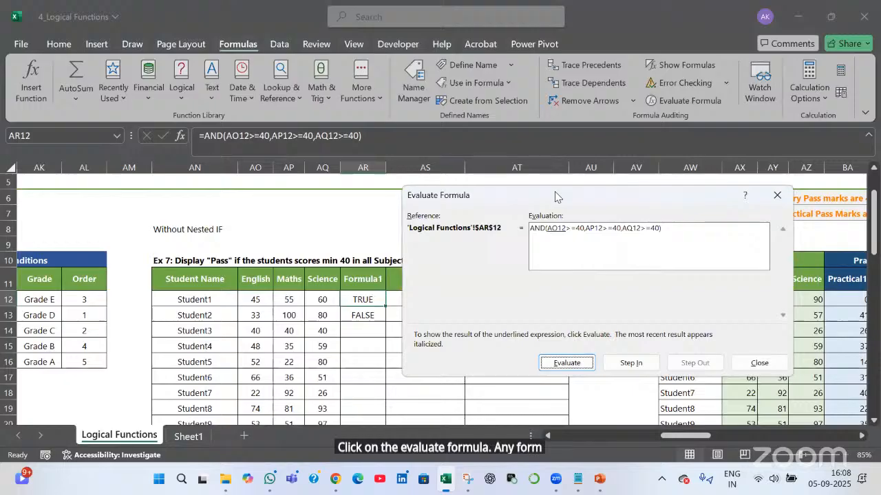
pyautogui.moveTo(554, 192); pyautogui.dragTo(575, 161)
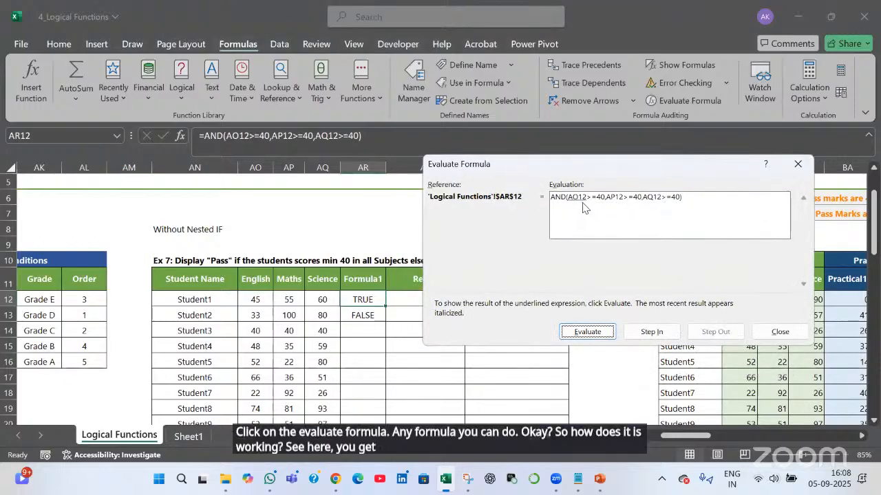
pyautogui.click(597, 333)
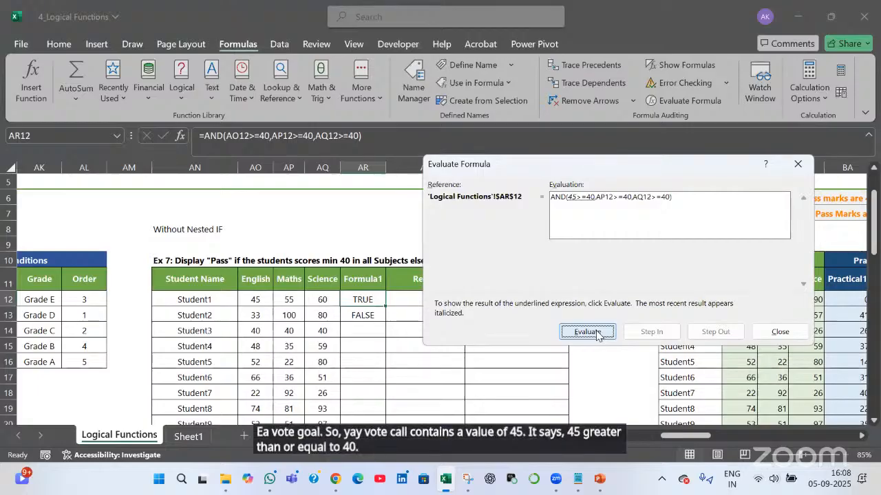
pyautogui.click(596, 333)
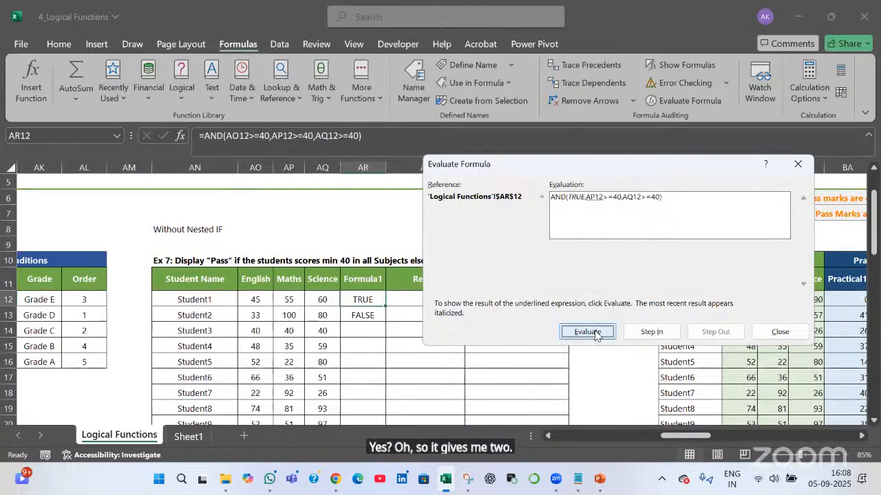
pyautogui.click(596, 333)
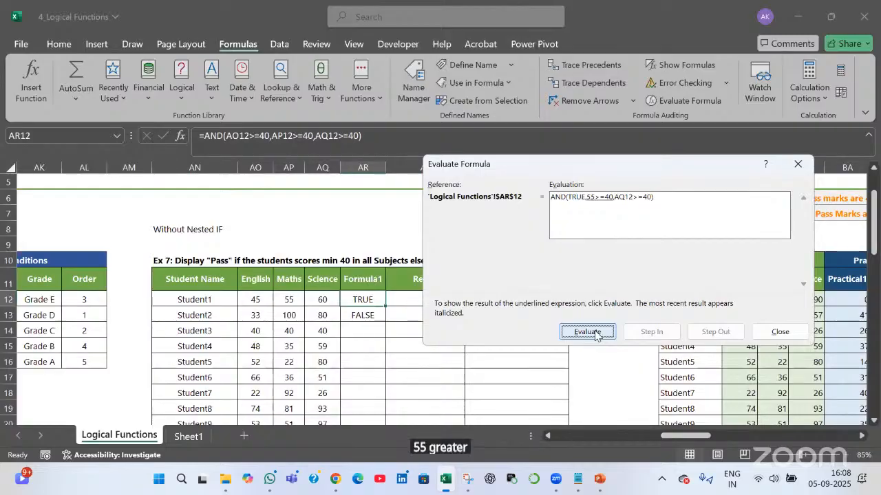
pyautogui.click(596, 333)
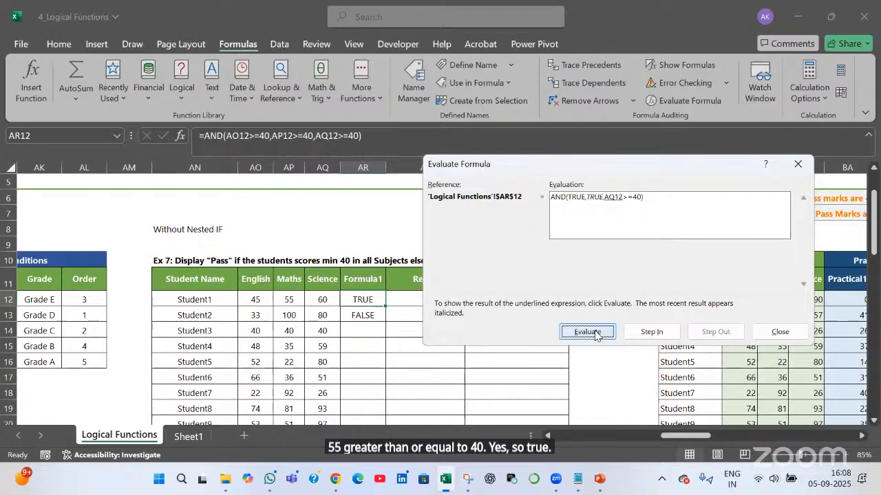
pyautogui.click(587, 331)
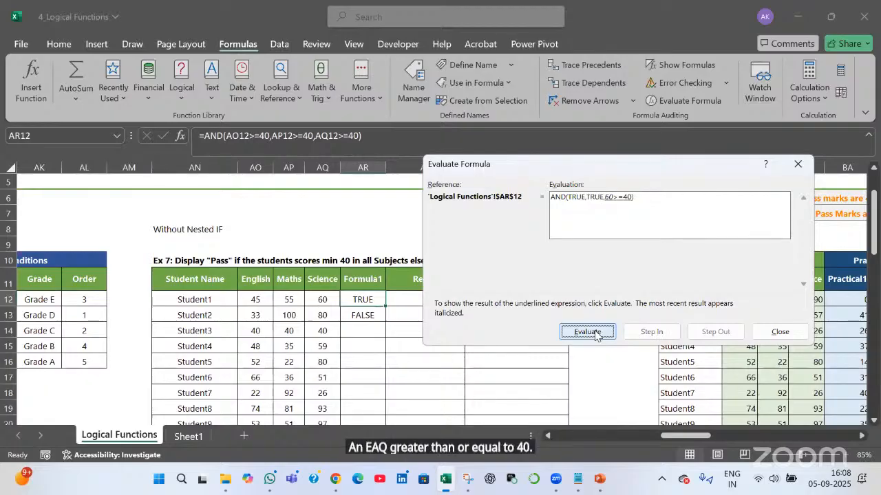
pyautogui.click(594, 332)
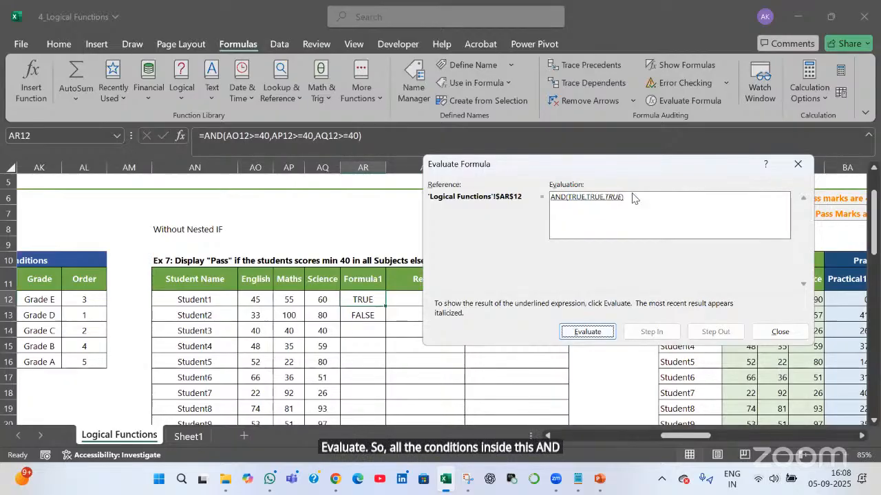
pyautogui.click(587, 332)
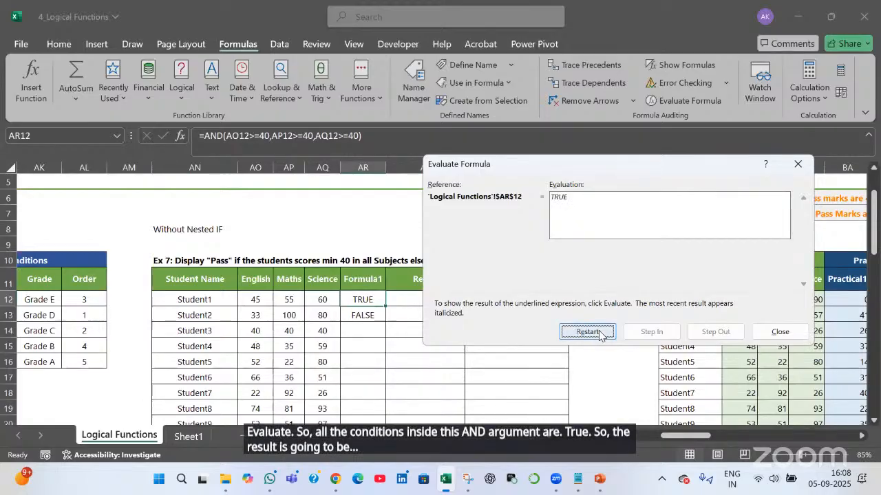
pyautogui.click(783, 326)
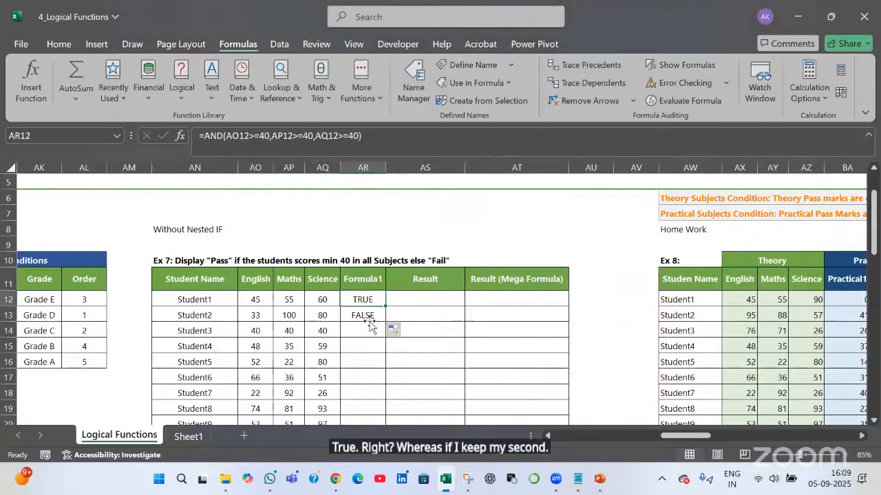
pyautogui.press('Down')
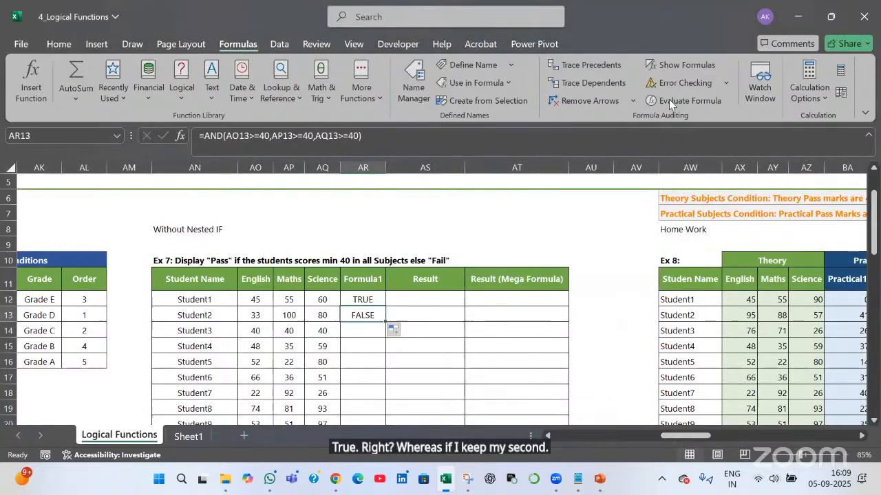
pyautogui.click(688, 100)
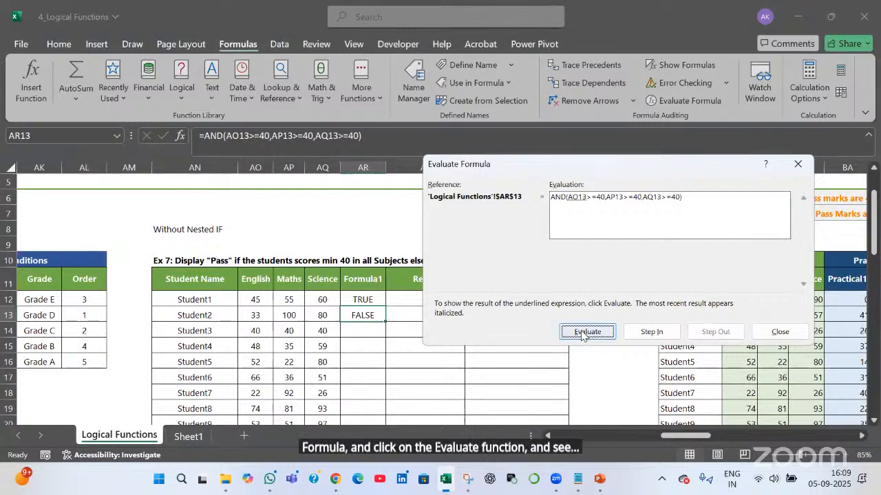
pyautogui.click(582, 333)
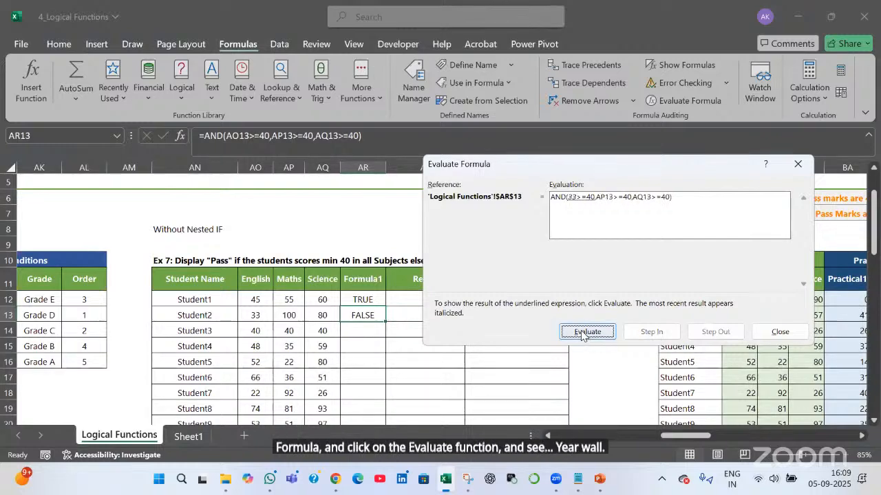
pyautogui.click(582, 333)
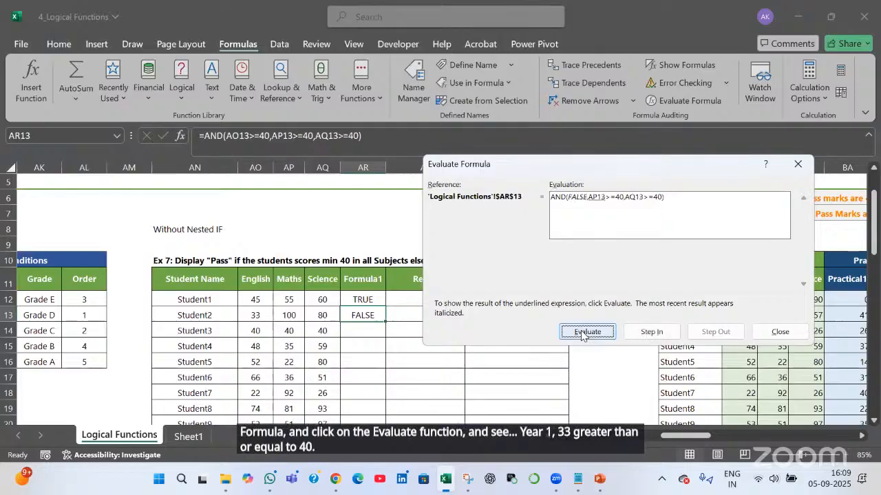
pyautogui.click(582, 333)
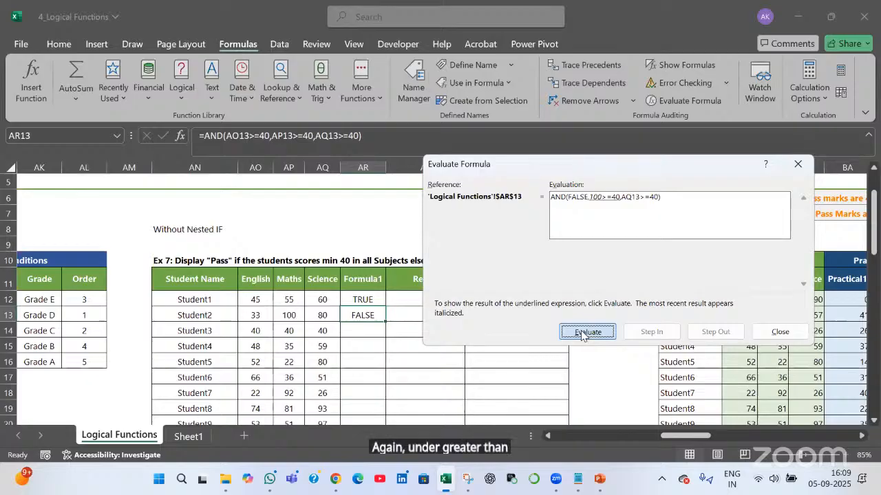
pyautogui.click(582, 333)
pyautogui.click(582, 333)
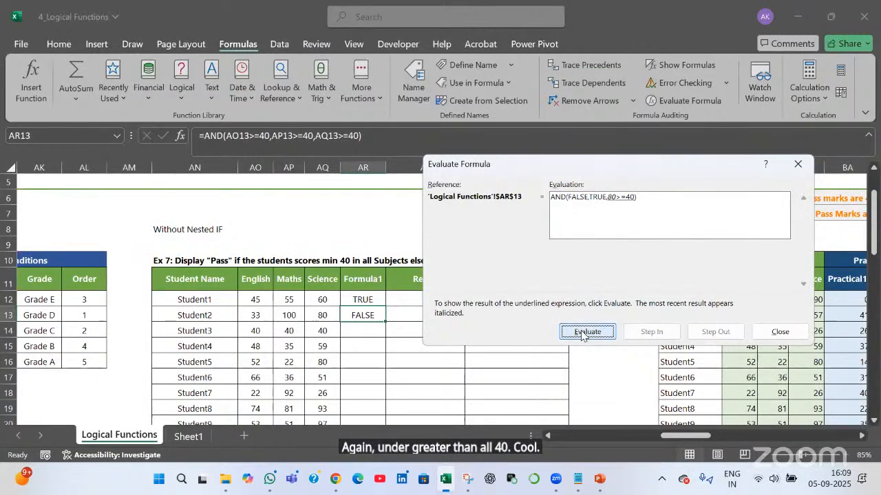
pyautogui.press('space')
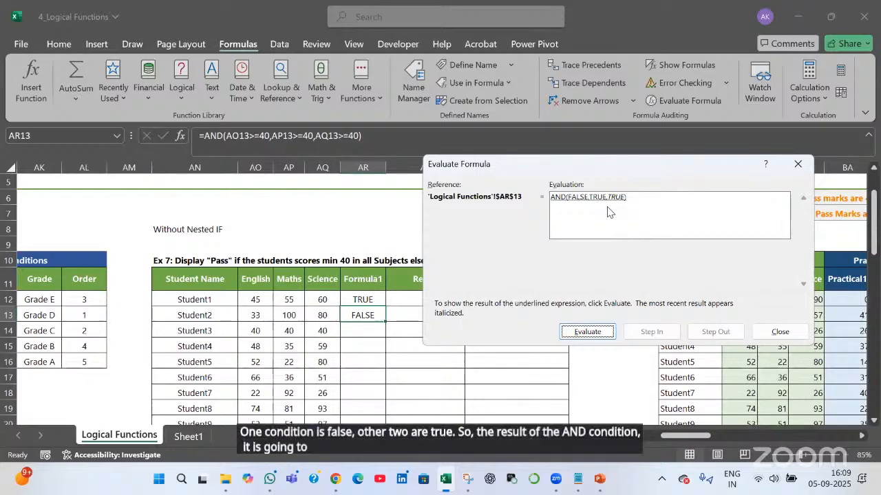
pyautogui.click(571, 332)
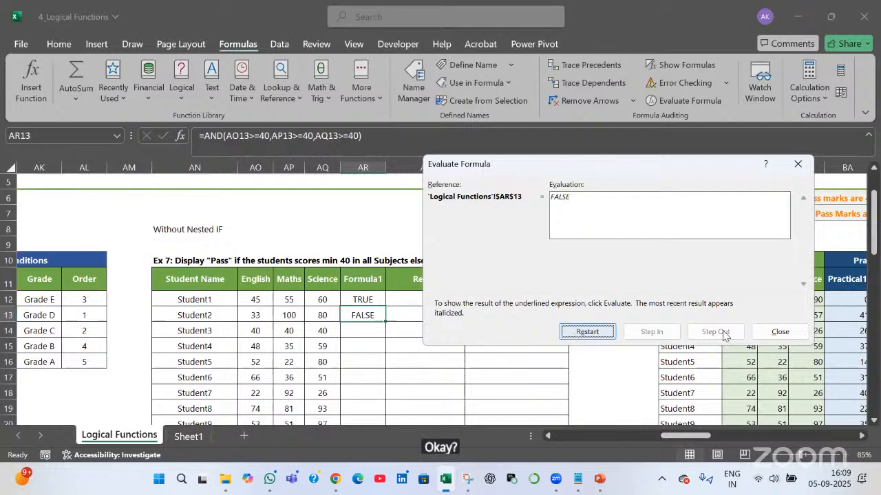
pyautogui.click(779, 332)
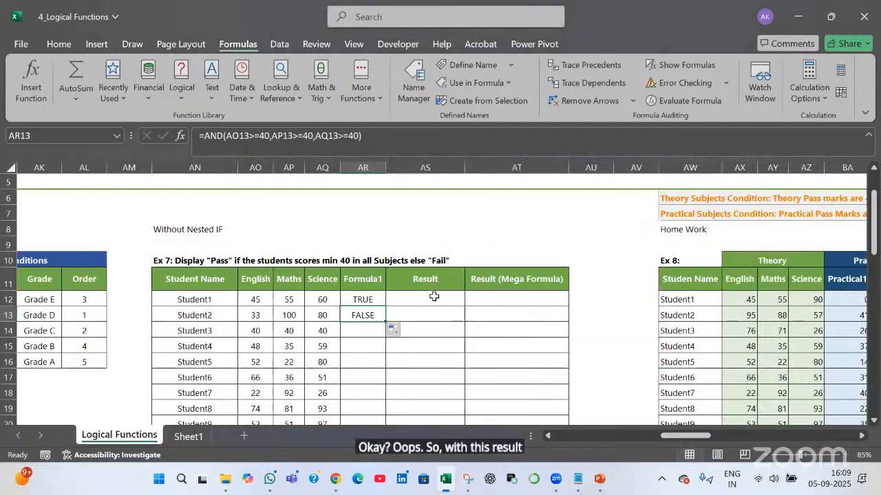
# Enter =IF(AR12=TRUE,"Pass","Fail") in Student1's Result cell AS12, which shows Pass
pyautogui.click(436, 299)
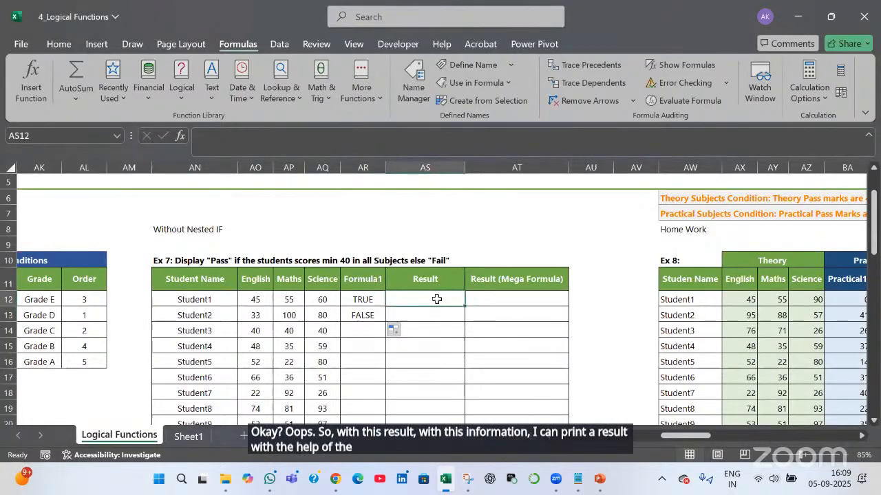
pyautogui.write('=if')
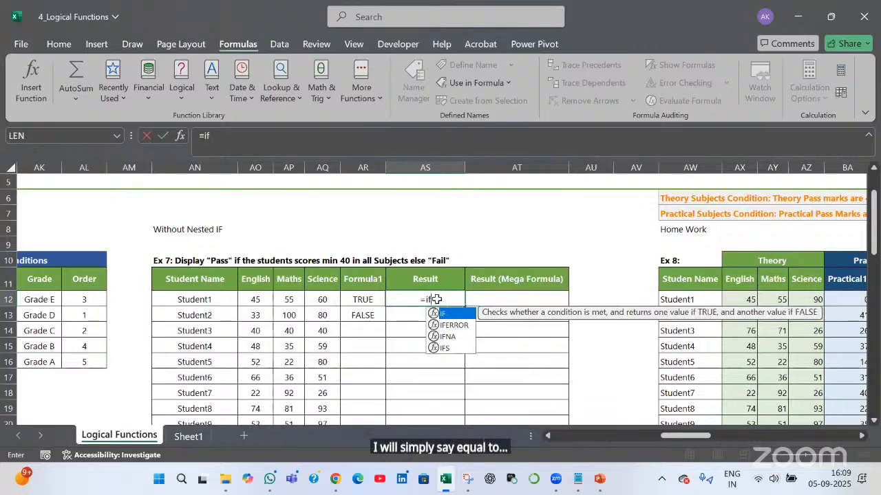
pyautogui.press('Left')
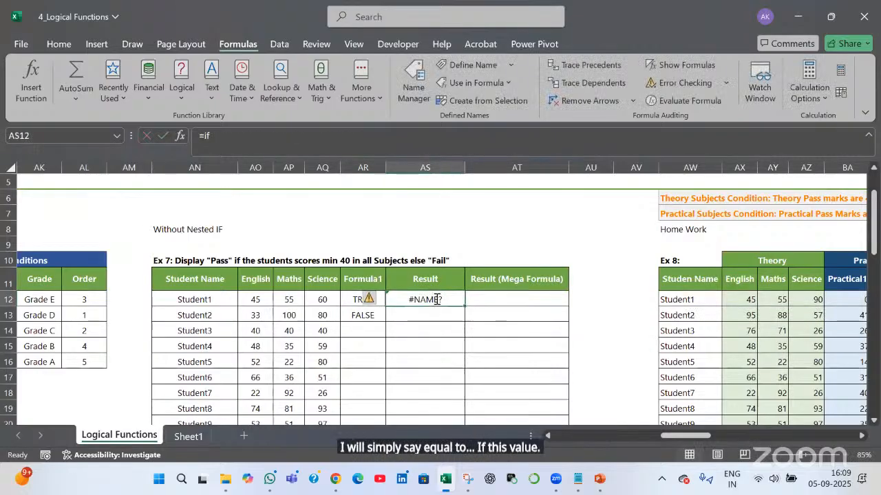
pyautogui.click(436, 299)
pyautogui.write('=if')
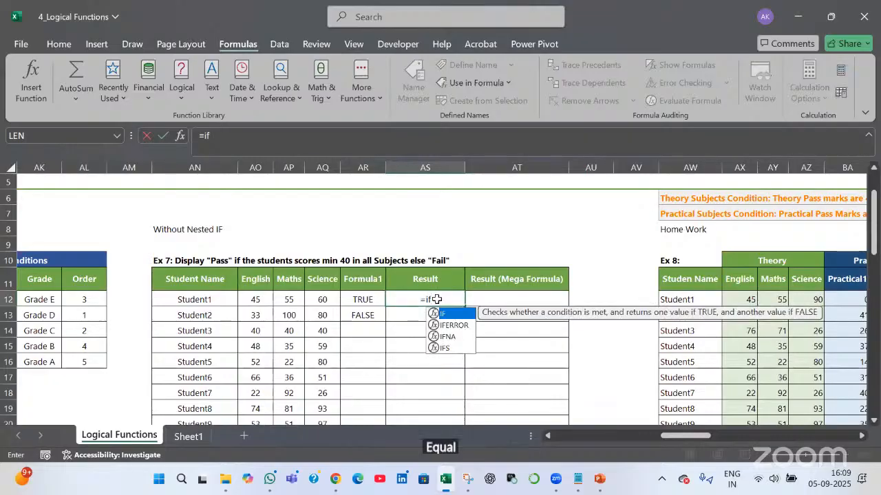
pyautogui.press('Left')
pyautogui.click(436, 299)
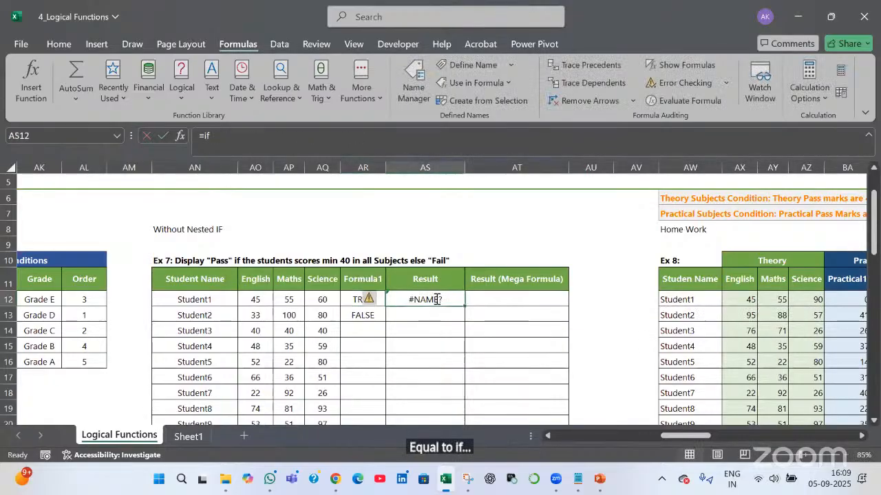
pyautogui.write('=if')
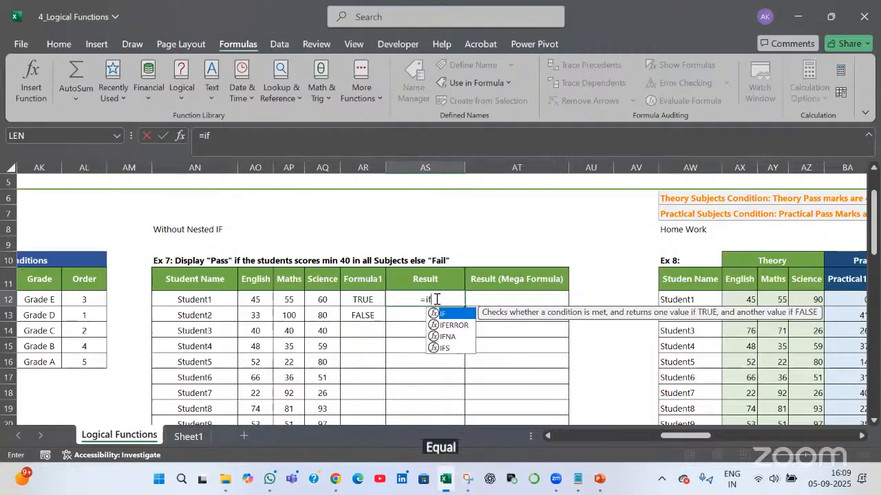
pyautogui.write('(')
pyautogui.press('Left')
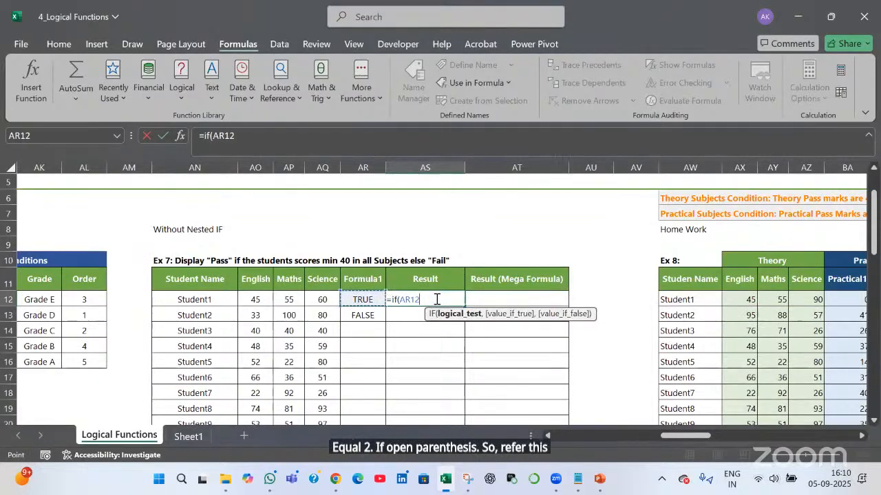
pyautogui.write('= Tr')
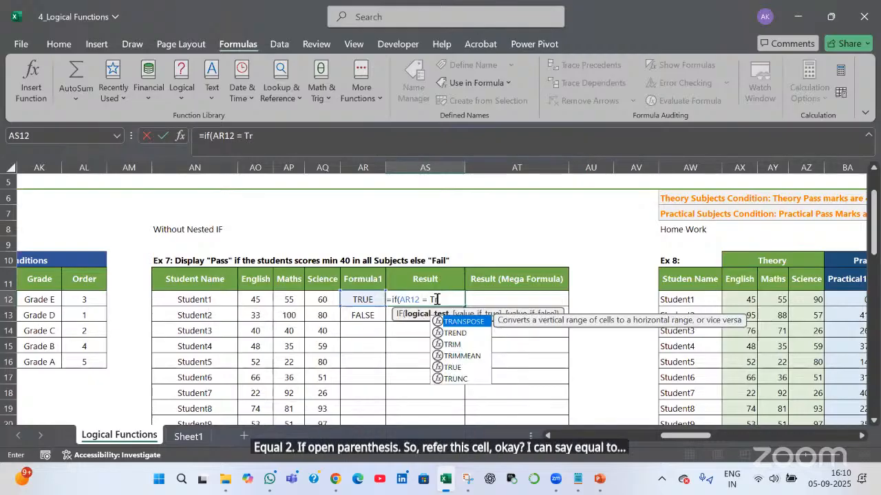
pyautogui.write('ue')
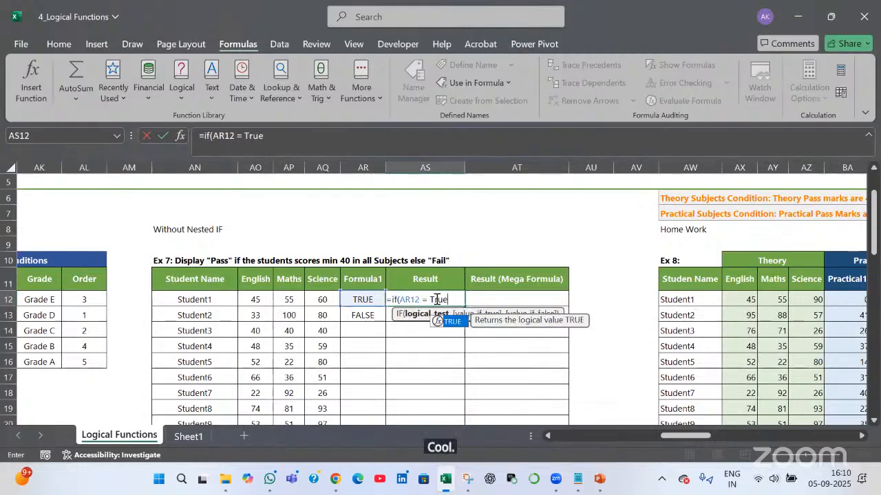
pyautogui.write(',')
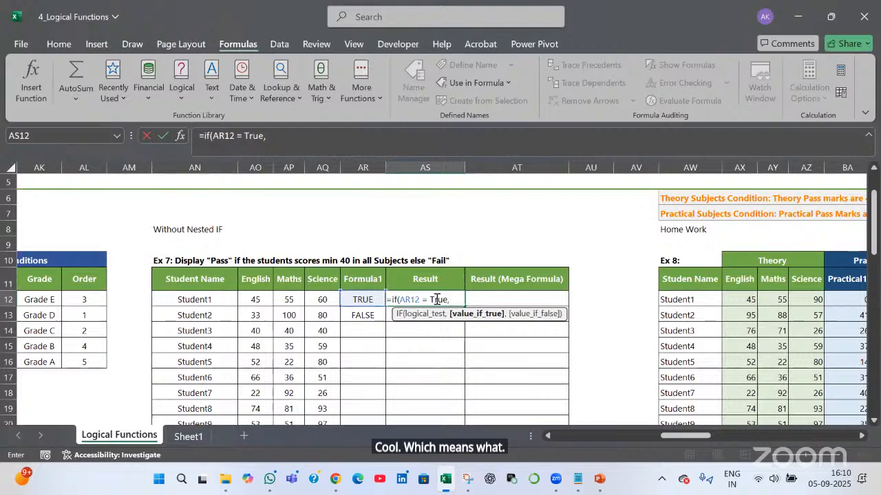
pyautogui.write('"PAs')
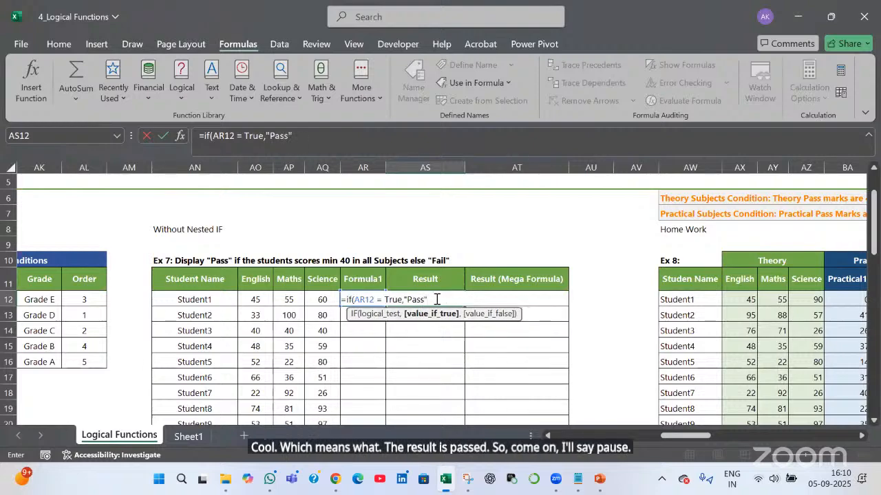
pyautogui.write(')')
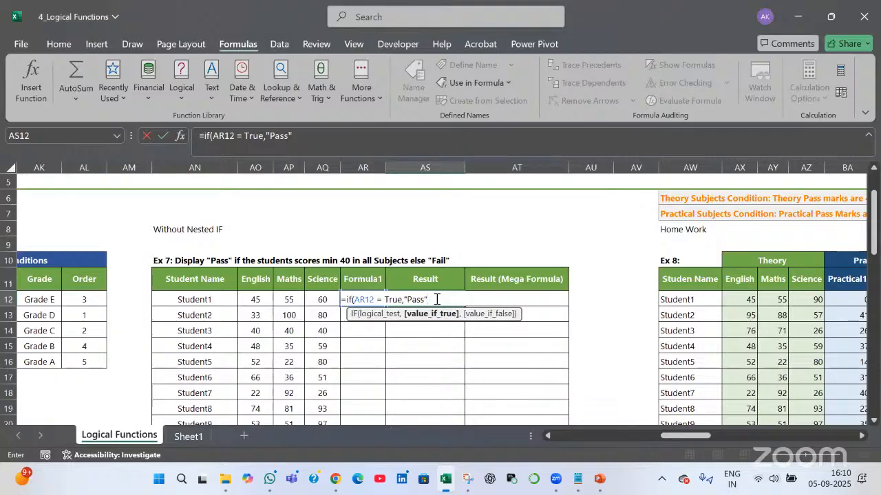
pyautogui.write(',')
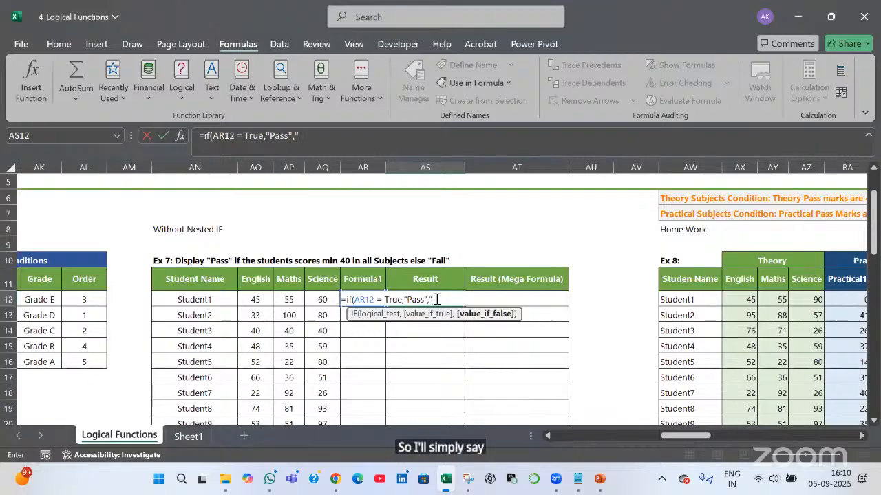
pyautogui.write('"Fail')
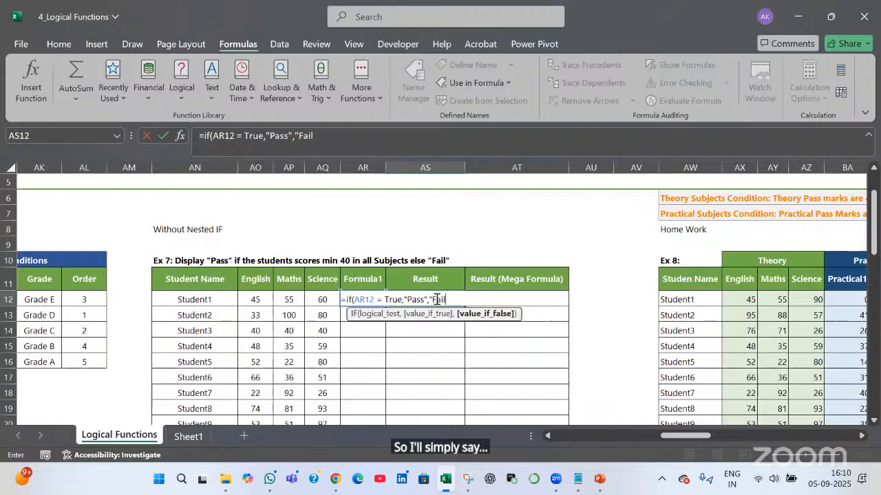
pyautogui.write('"')
pyautogui.press('Return')
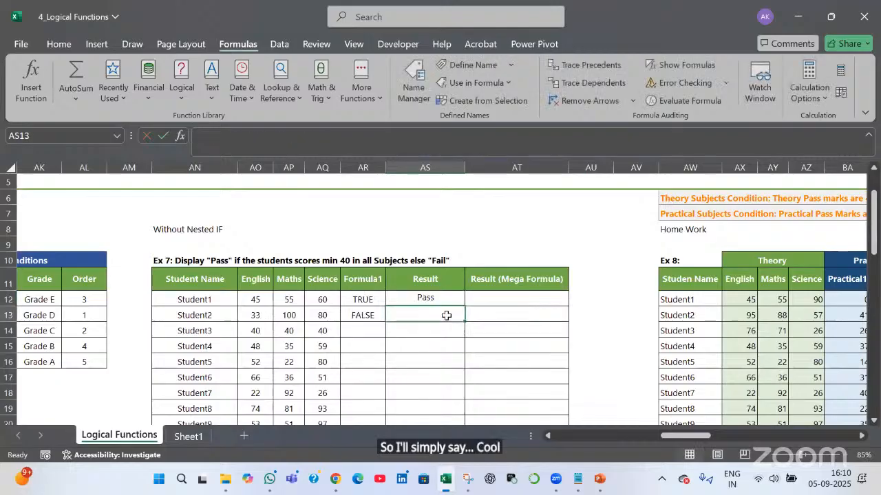
# Copy the Pass/Fail formula from AS12 down to row 19
pyautogui.click(460, 302)
pyautogui.moveTo(464, 306); pyautogui.dragTo(476, 338)
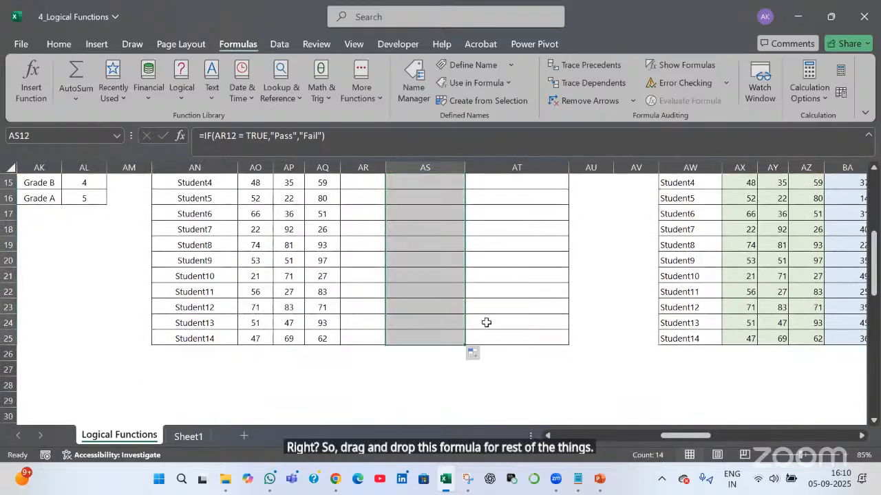
pyautogui.scroll(1, 486, 322)
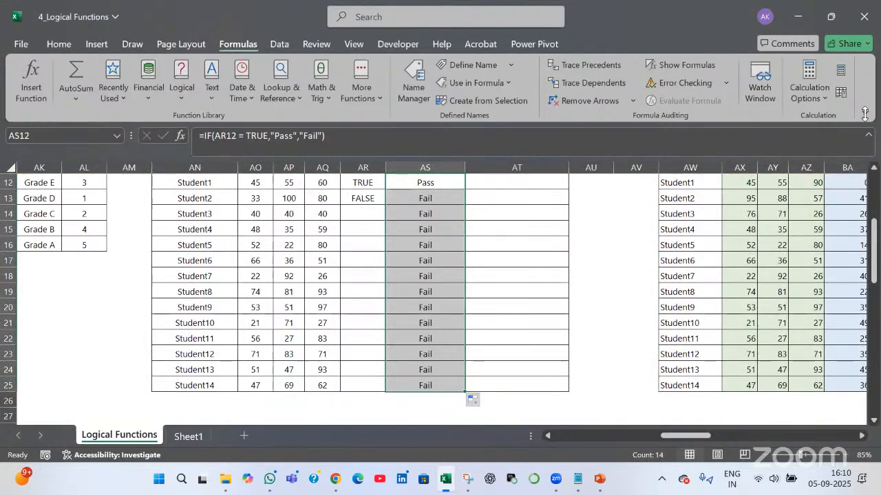
# Collapse the ribbon to tabs only and fill the AND formula from AR13 down to Student14
pyautogui.click(865, 111)
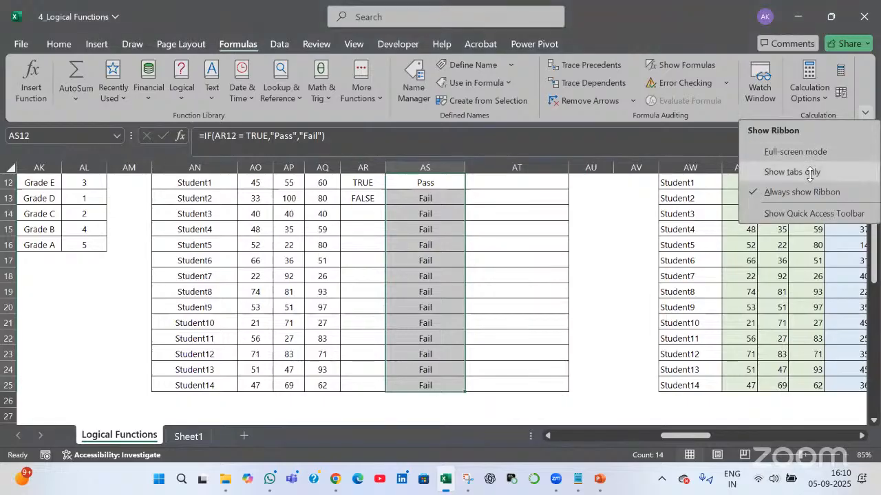
pyautogui.click(794, 172)
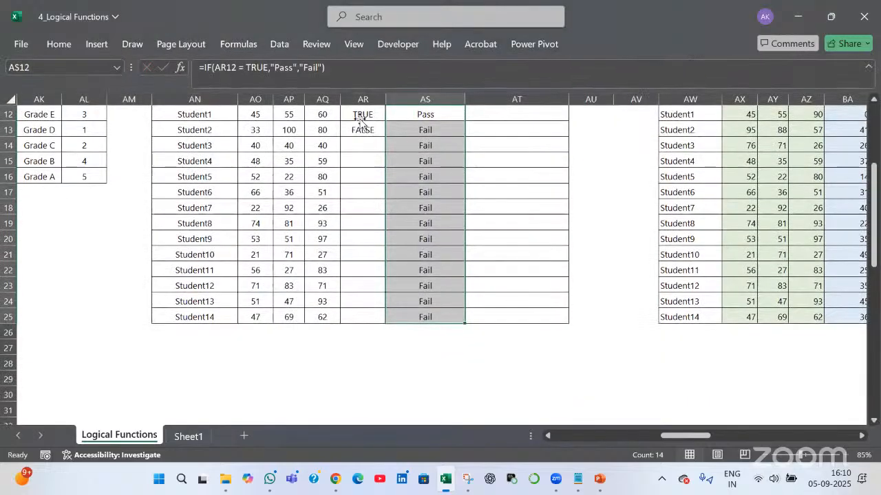
pyautogui.click(378, 119)
pyautogui.click(382, 130)
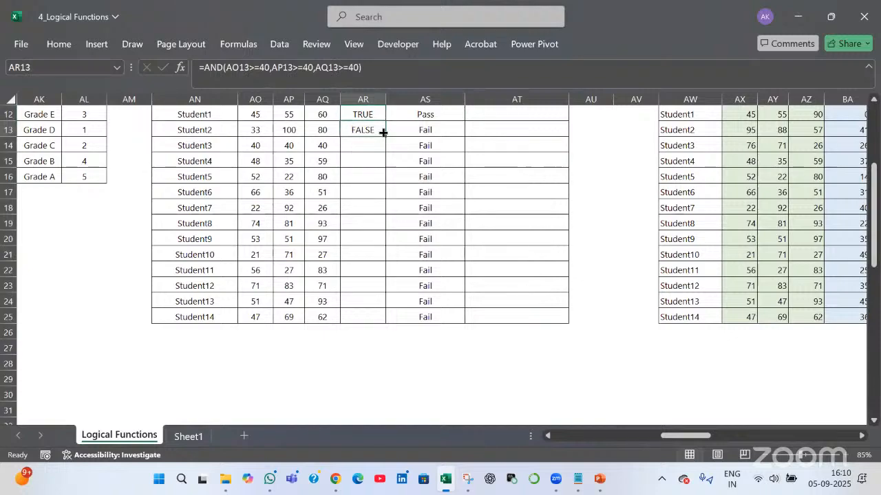
pyautogui.doubleClick(386, 138)
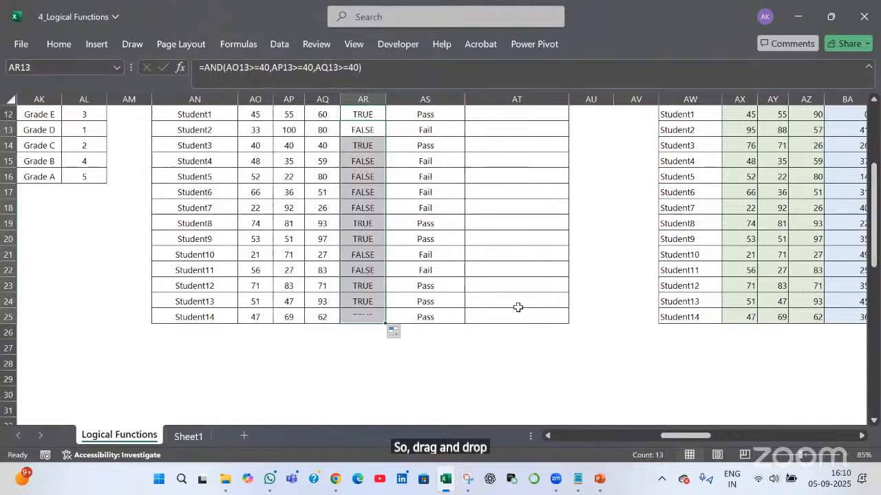
# Review the AR12 AND formula and leave it unchanged
pyautogui.scroll(2, 430, 252)
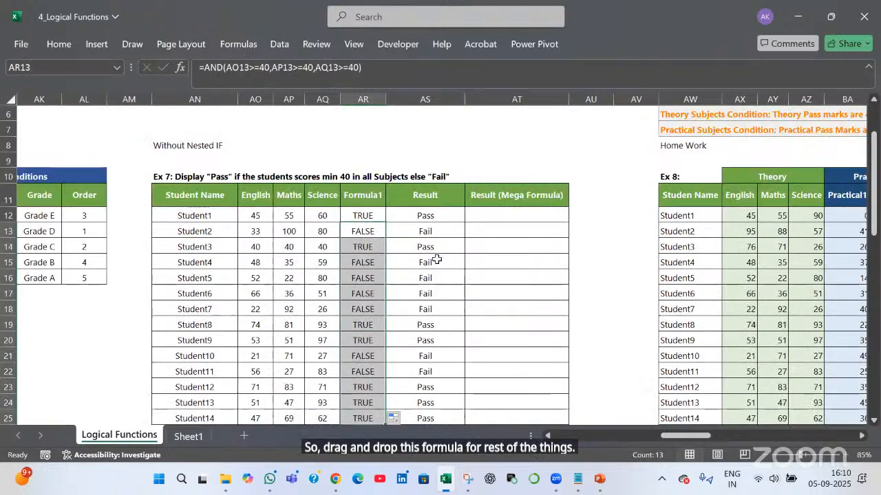
pyautogui.doubleClick(375, 216)
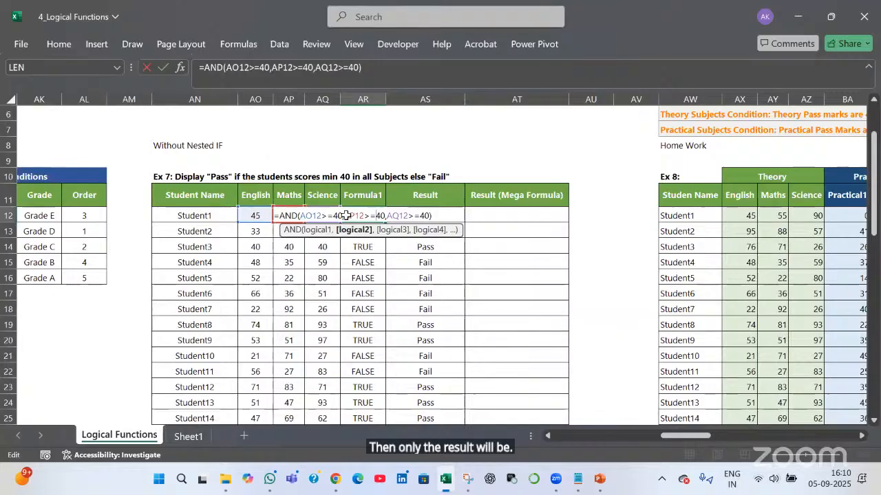
pyautogui.press('Tab')
pyautogui.press('Right')
pyautogui.press('Right')
pyautogui.press('Right')
pyautogui.press('Right')
pyautogui.press('Right')
pyautogui.press('Right')
pyautogui.press('Right')
pyautogui.press('Right')
pyautogui.press('Right')
pyautogui.press('Right')
pyautogui.press('Right')
pyautogui.press('Right')
pyautogui.press('Right')
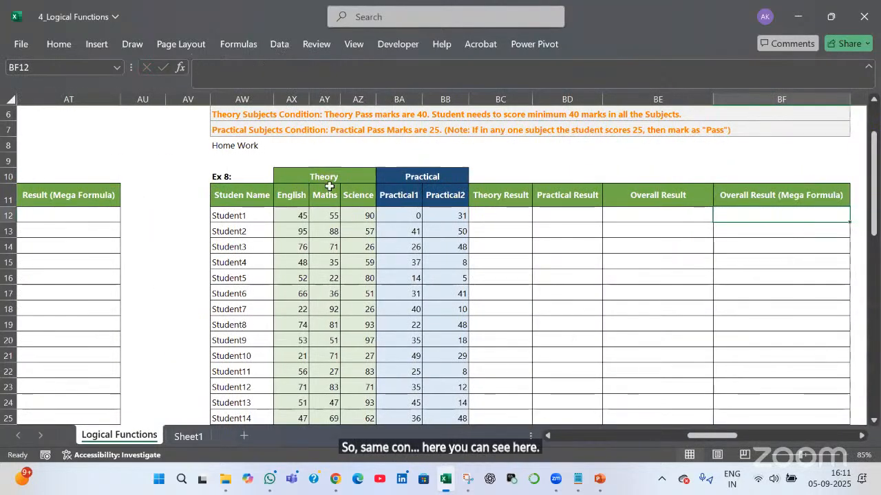
pyautogui.click(320, 178)
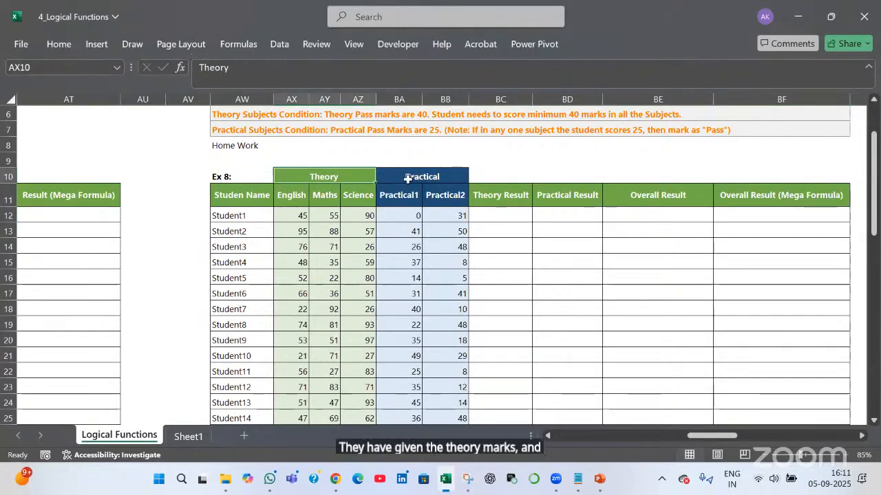
pyautogui.click(412, 175)
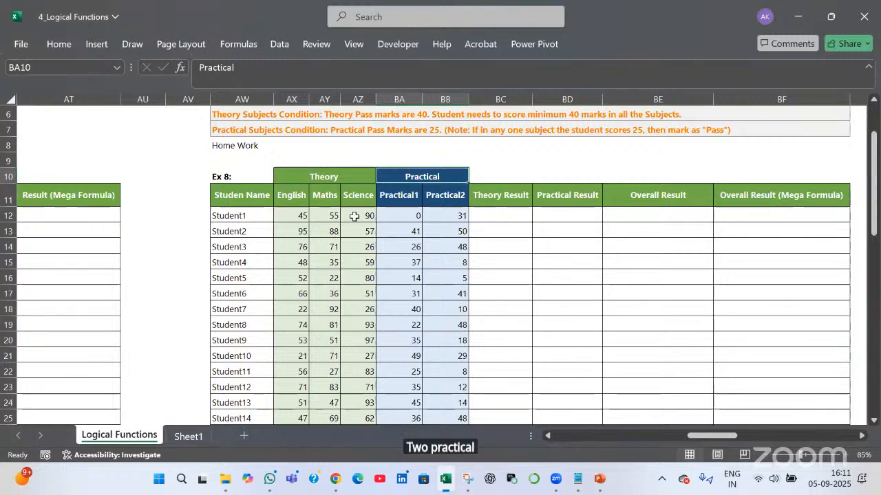
pyautogui.moveTo(301, 216); pyautogui.dragTo(362, 216)
pyautogui.scroll(1, 248, 159)
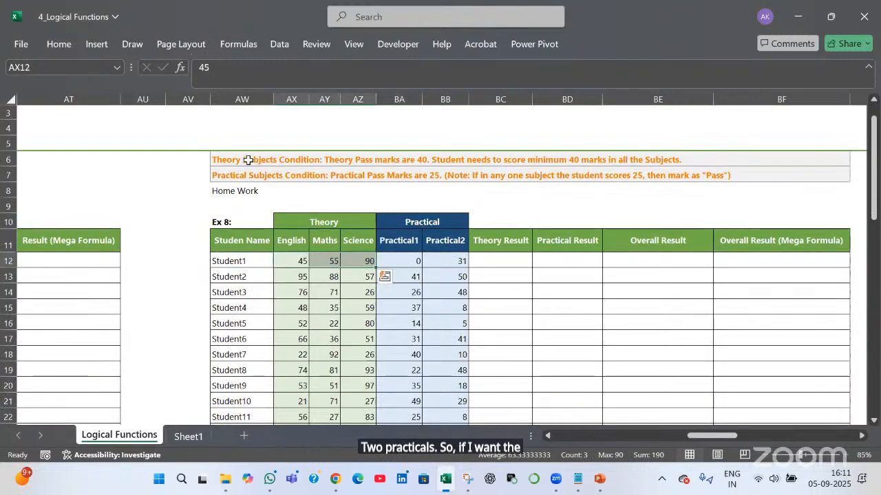
pyautogui.click(248, 159)
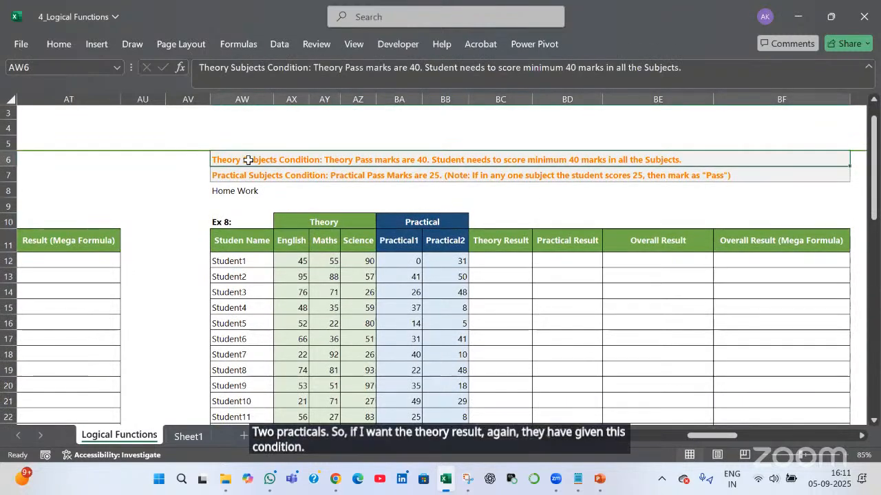
pyautogui.click(505, 264)
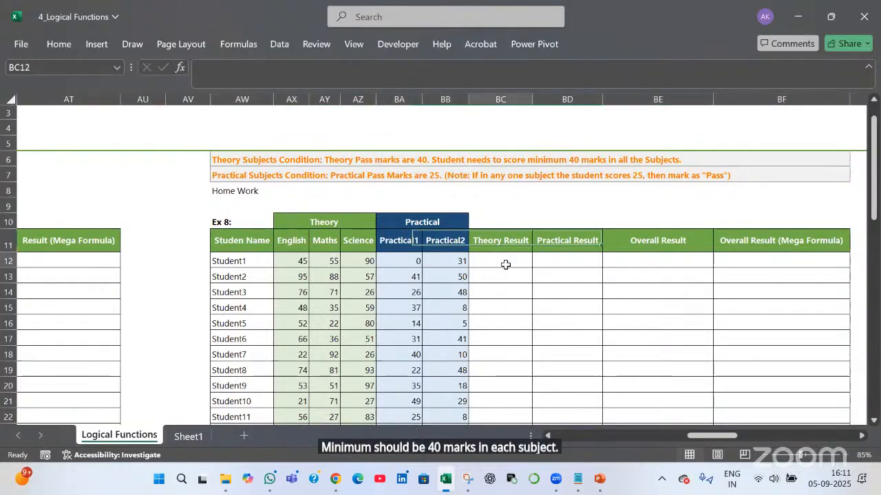
# Enter =AND(AX12:AZ12 >= 40) in BC12 and fill it down the Theory Result column to Student14
pyautogui.write('=')
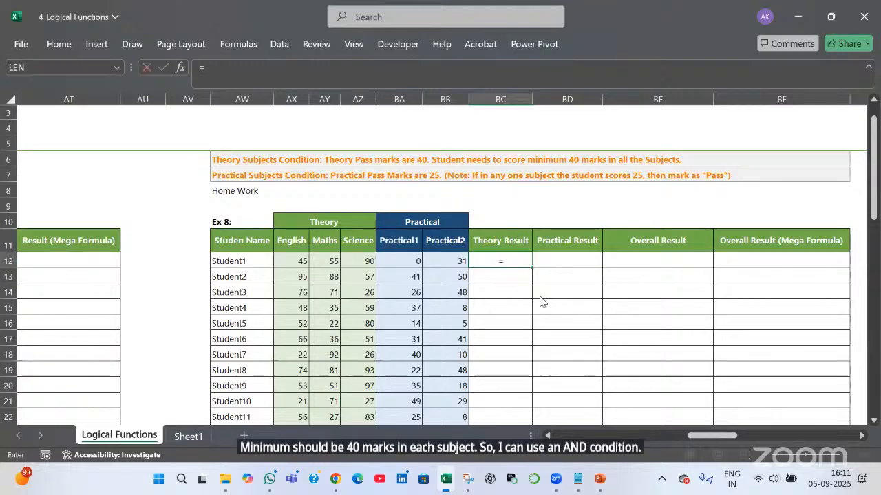
pyautogui.write('and(')
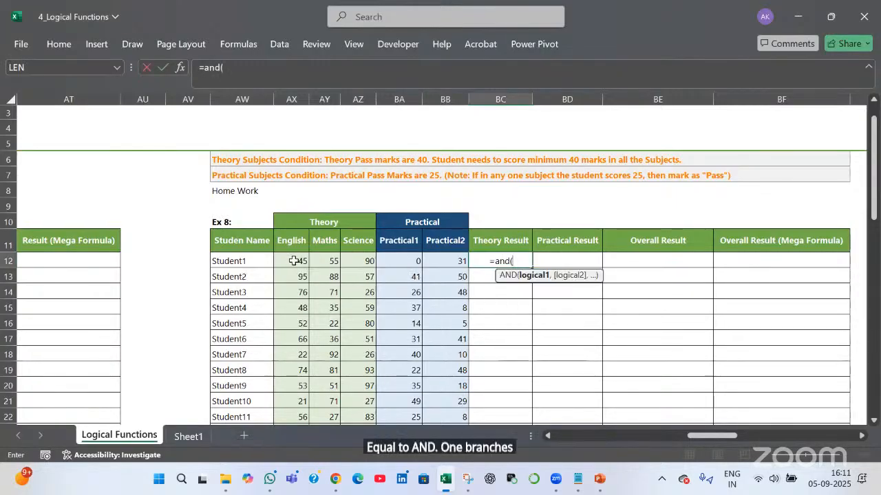
pyautogui.moveTo(302, 261); pyautogui.dragTo(361, 269)
pyautogui.write('>')
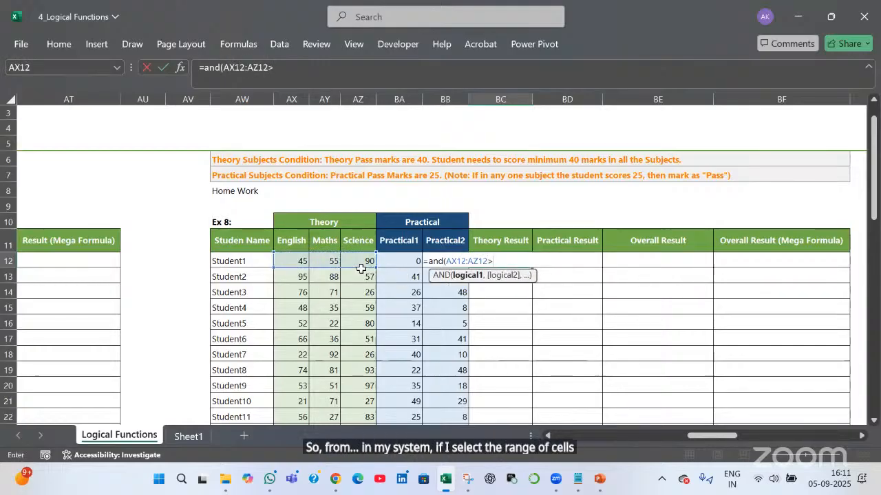
pyautogui.write('=40')
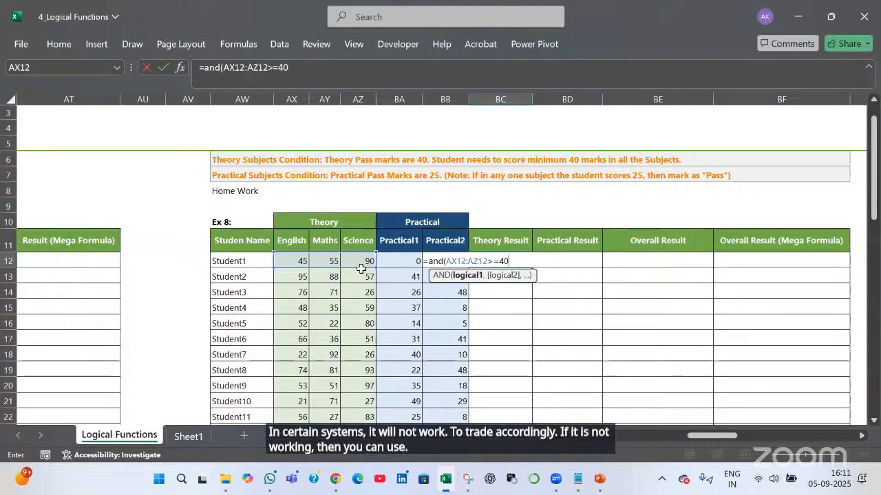
pyautogui.press('BackSpace')
pyautogui.press('BackSpace')
pyautogui.press('BackSpace')
pyautogui.press('BackSpace')
pyautogui.press('BackSpace')
pyautogui.press('BackSpace')
pyautogui.press('BackSpace')
pyautogui.press('BackSpace')
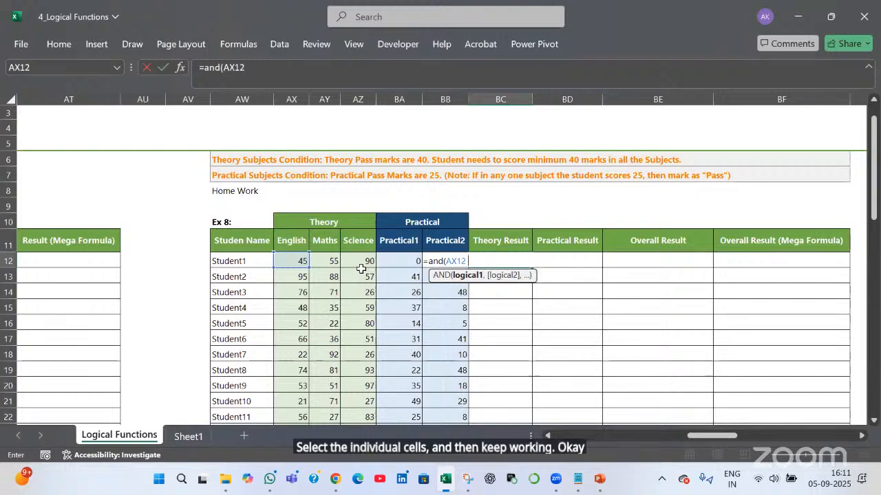
pyautogui.press('BackSpace')
pyautogui.press('BackSpace')
pyautogui.press('BackSpace')
pyautogui.press('BackSpace')
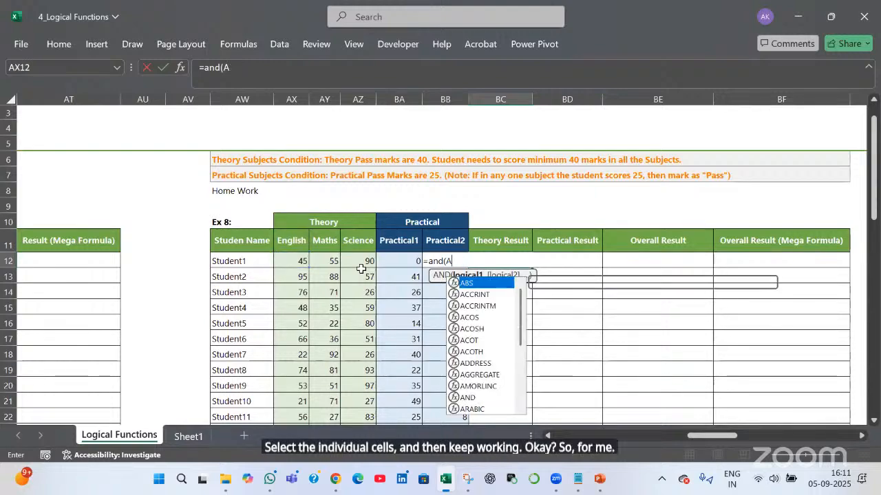
pyautogui.moveTo(290, 260); pyautogui.dragTo(370, 261)
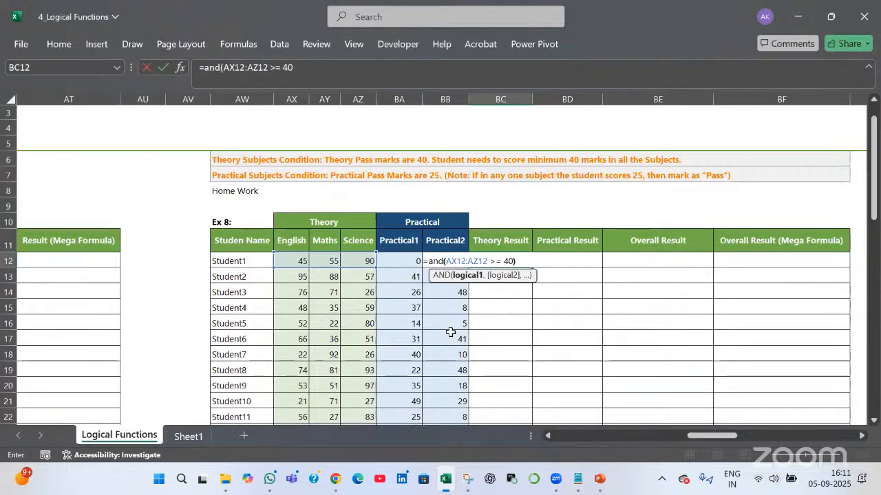
pyautogui.press('Return')
pyautogui.click(527, 264)
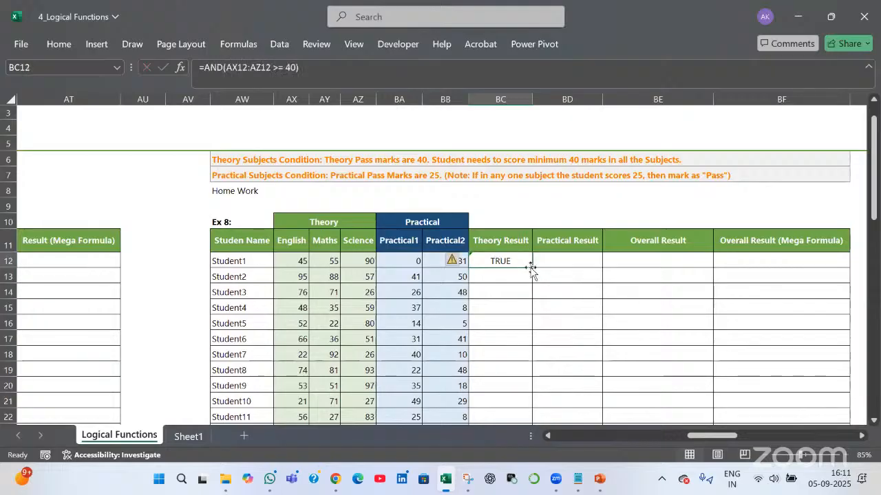
pyautogui.doubleClick(531, 268)
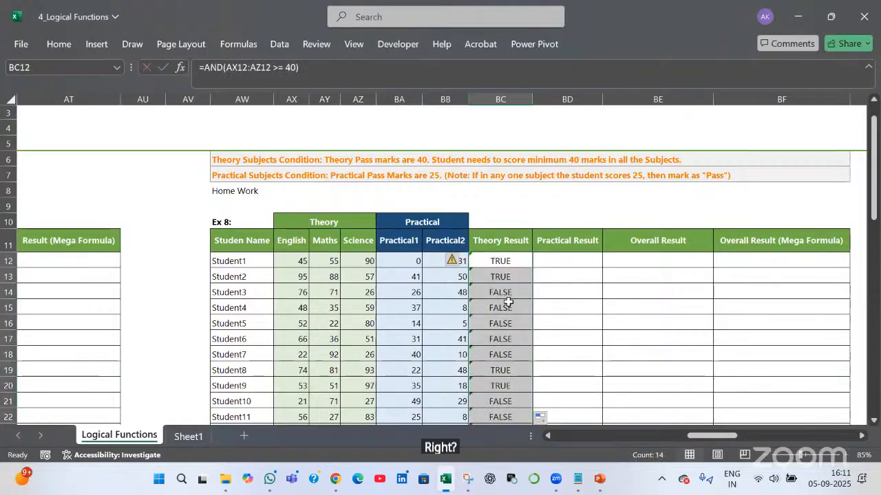
pyautogui.click(507, 292)
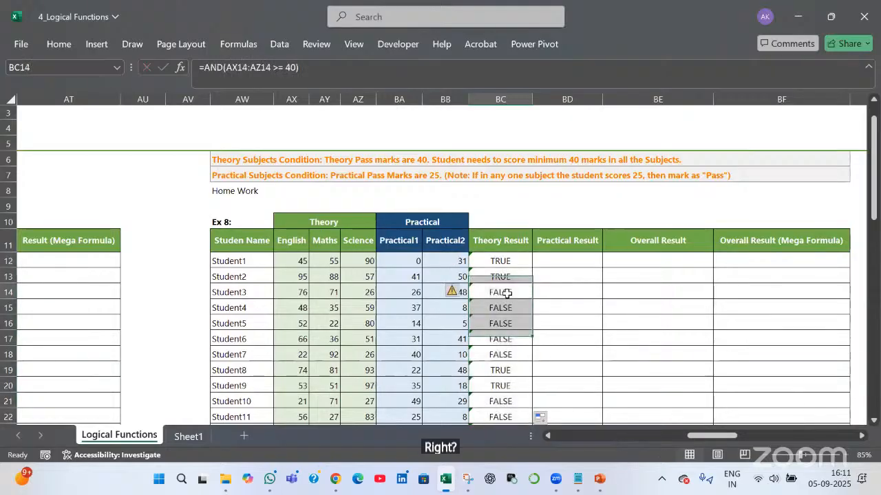
pyautogui.click(363, 295)
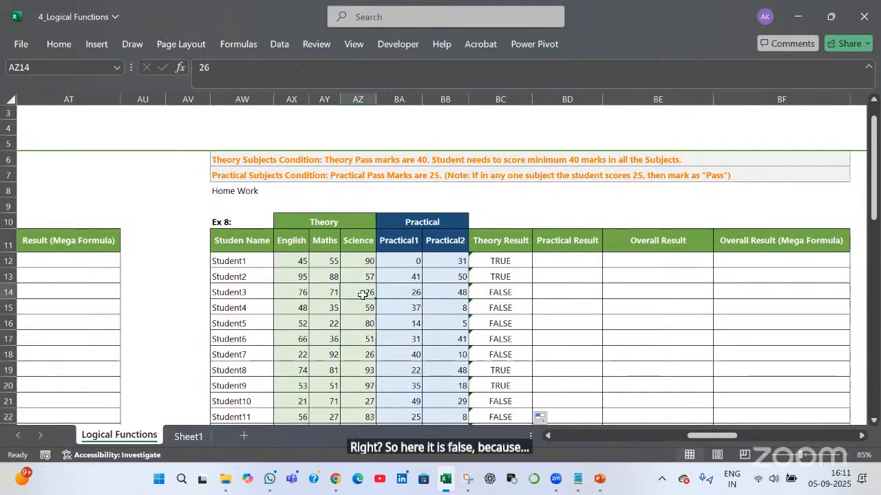
pyautogui.moveTo(301, 292); pyautogui.dragTo(324, 292)
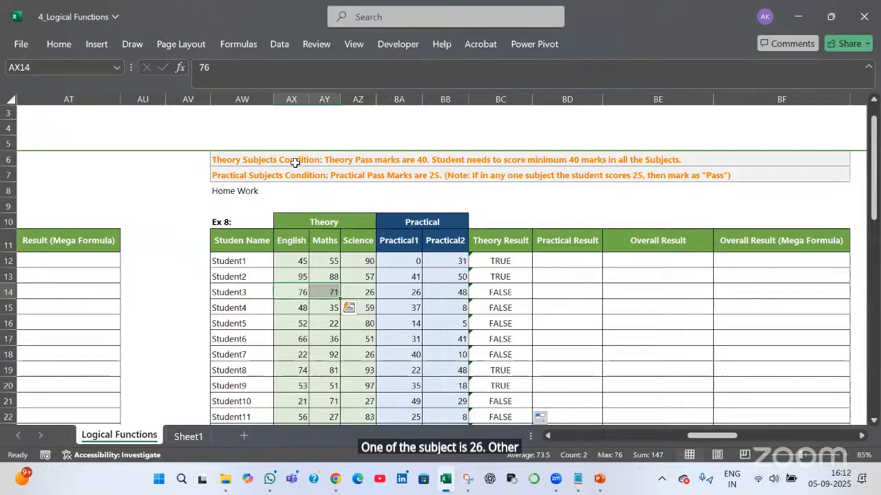
pyautogui.click(253, 174)
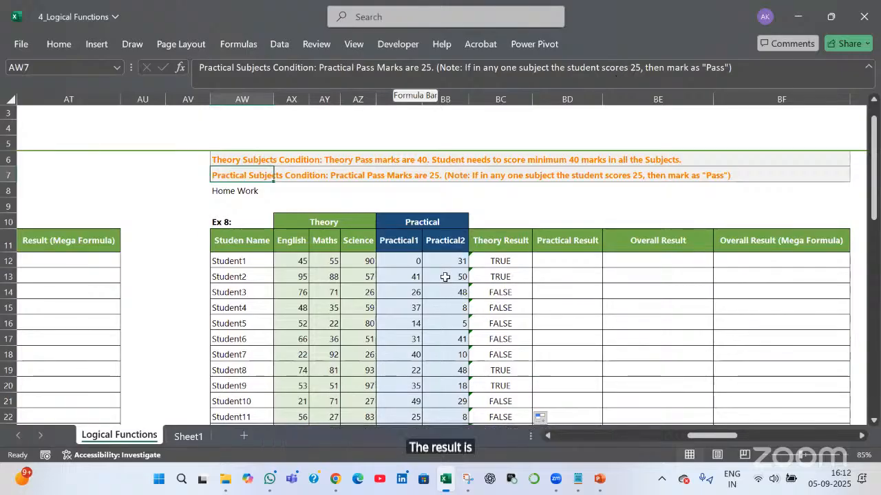
pyautogui.moveTo(403, 240); pyautogui.dragTo(425, 258)
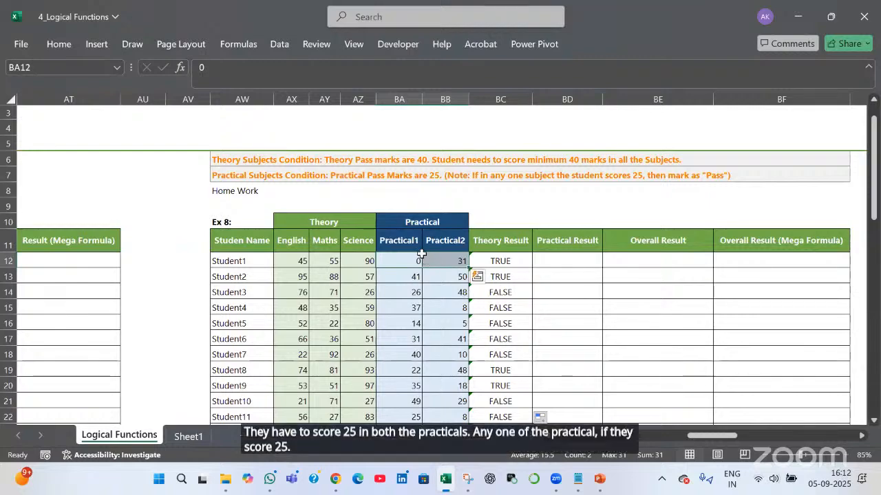
pyautogui.click(570, 266)
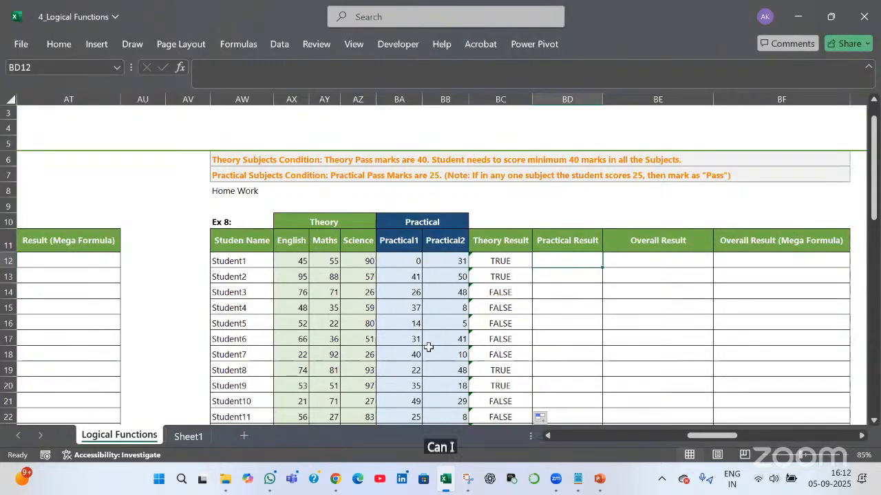
pyautogui.press('Left')
pyautogui.press('Left')
pyautogui.press('Left')
pyautogui.hotkey('shift', 'Right')
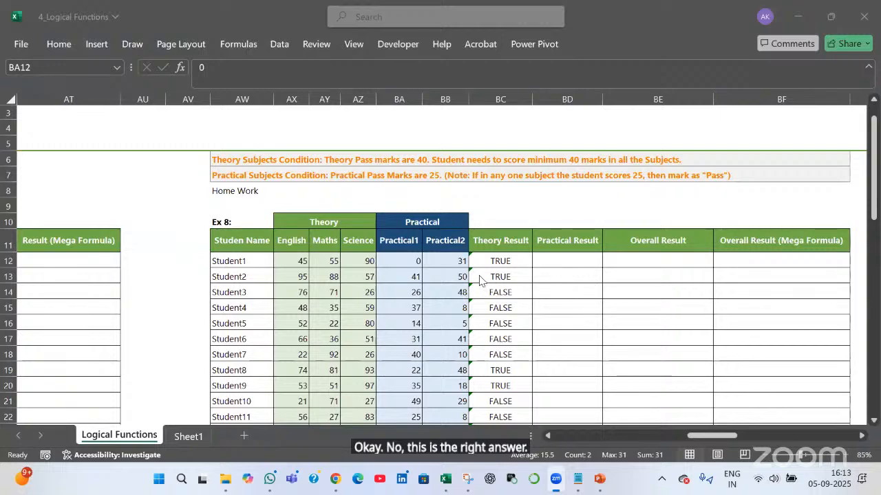
pyautogui.click(405, 262)
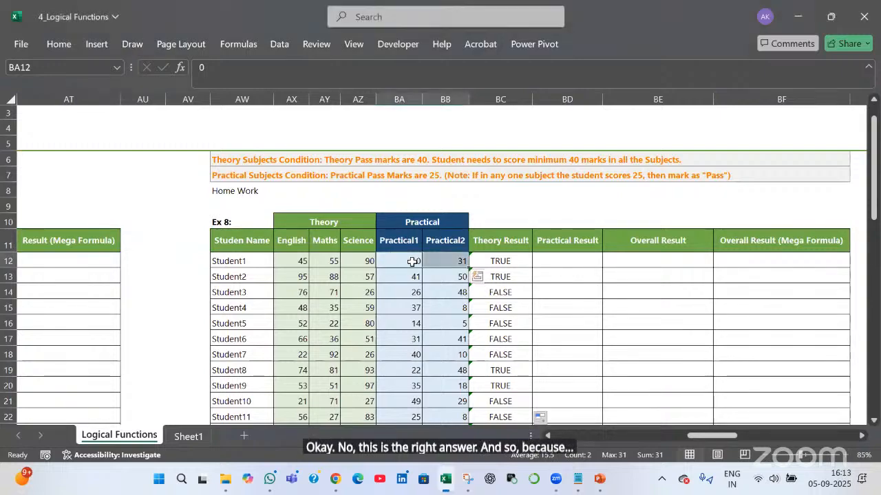
pyautogui.press('Right')
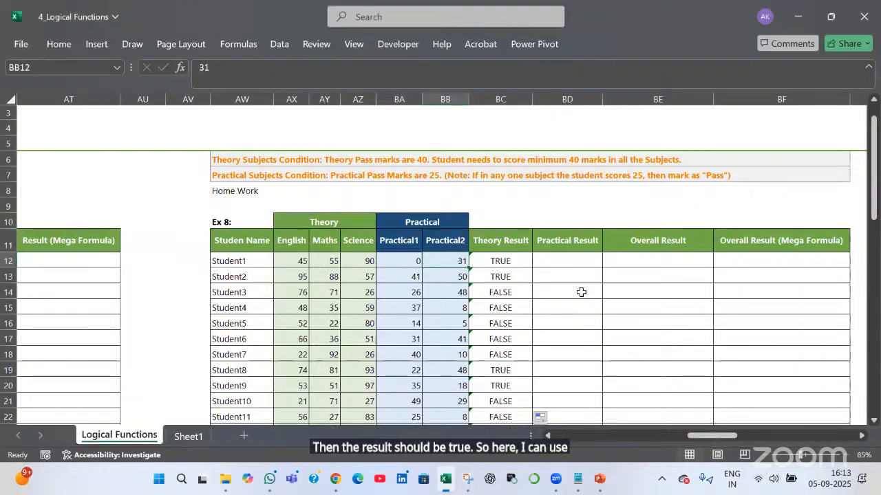
# Enter =OR(BA12>=25,BB12>=25) in Student1's Practical Result cell BD12, returning TRUE
pyautogui.press('Right')
pyautogui.press('Right')
pyautogui.write('=or')
pyautogui.press('Tab')
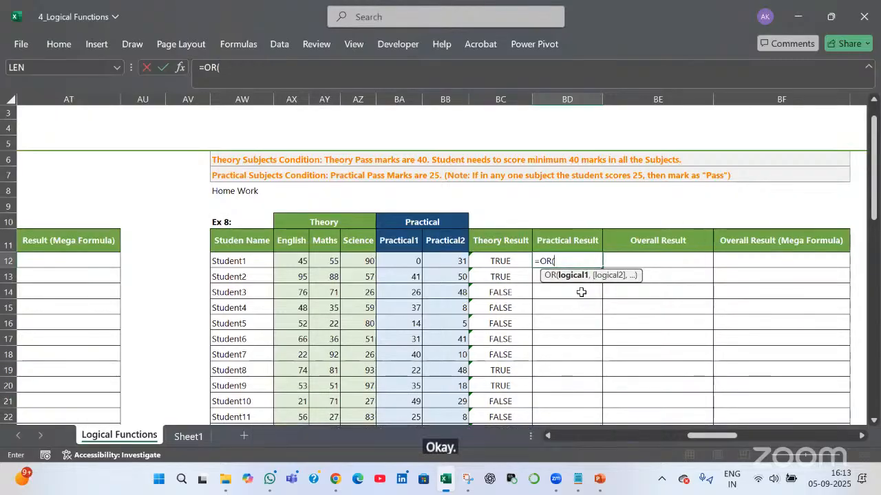
pyautogui.click(395, 263)
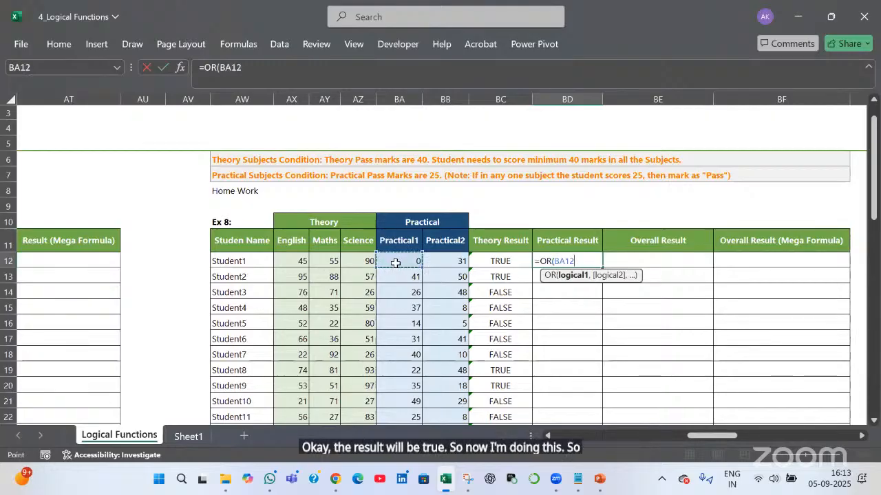
pyautogui.write('>')
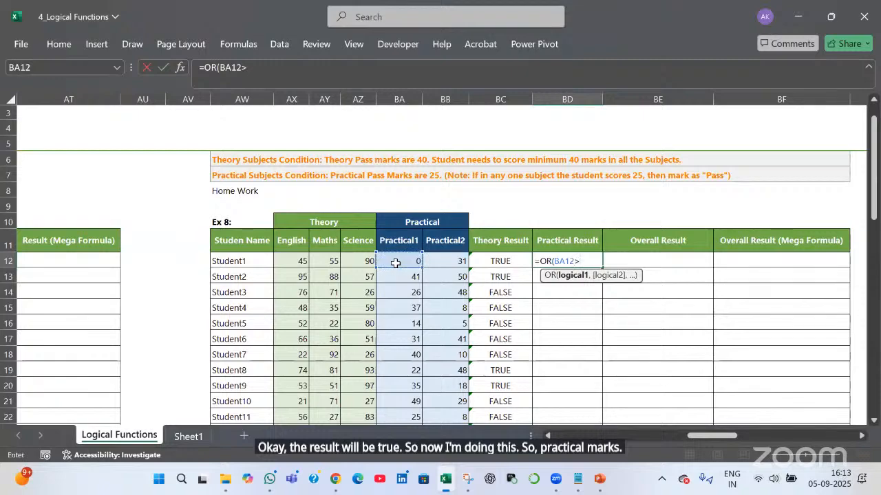
pyautogui.write('=25')
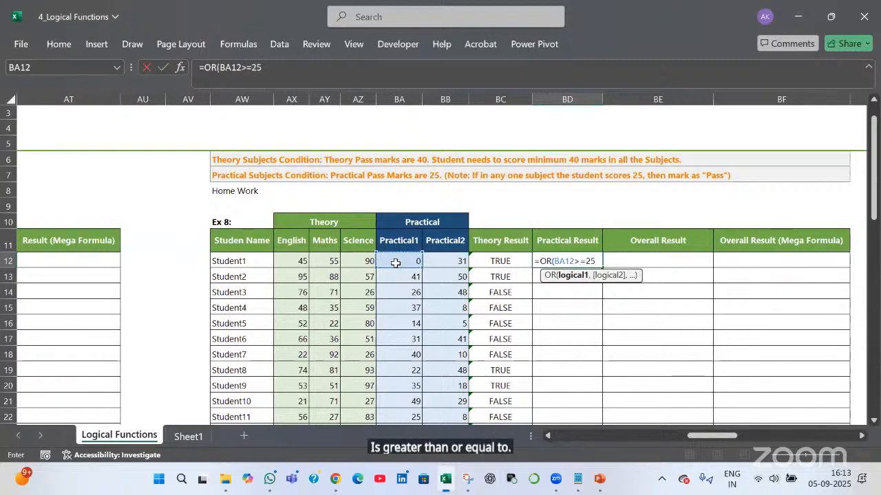
pyautogui.write(',')
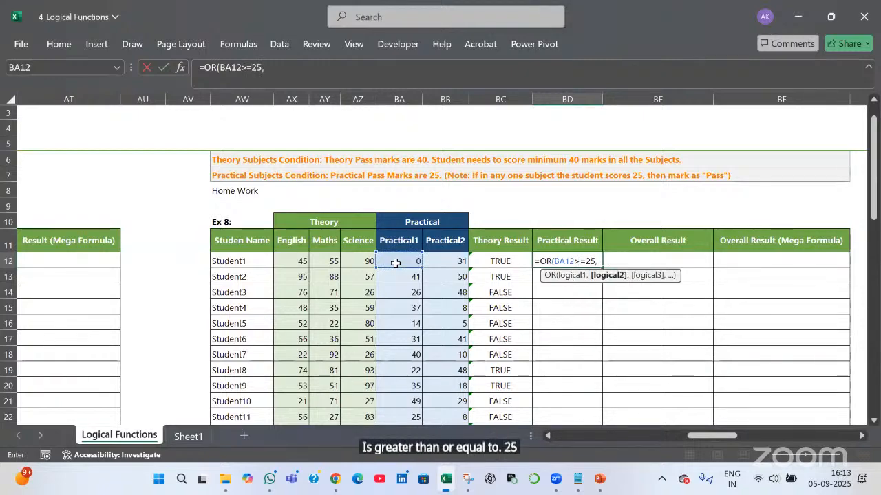
pyautogui.click(458, 263)
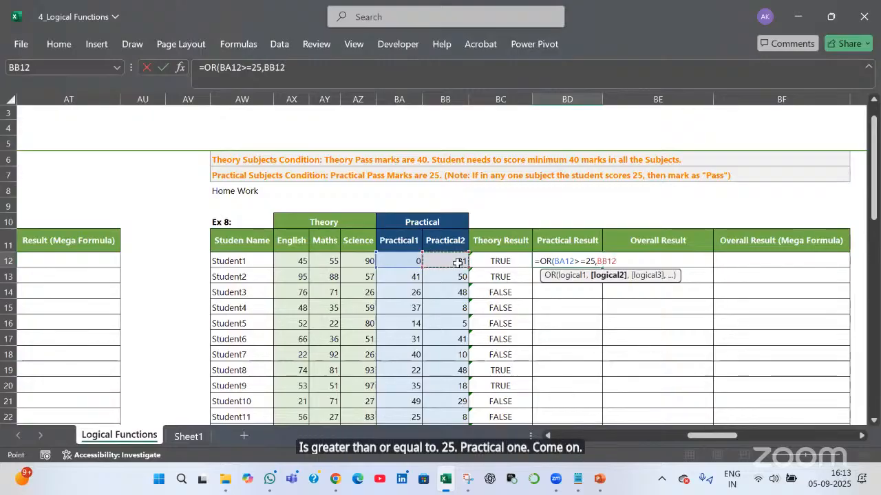
pyautogui.write('>=')
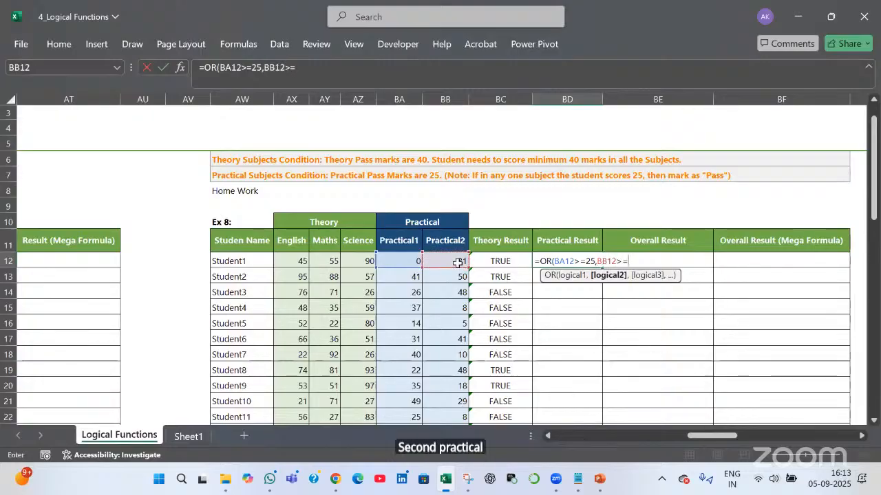
pyautogui.write('25')
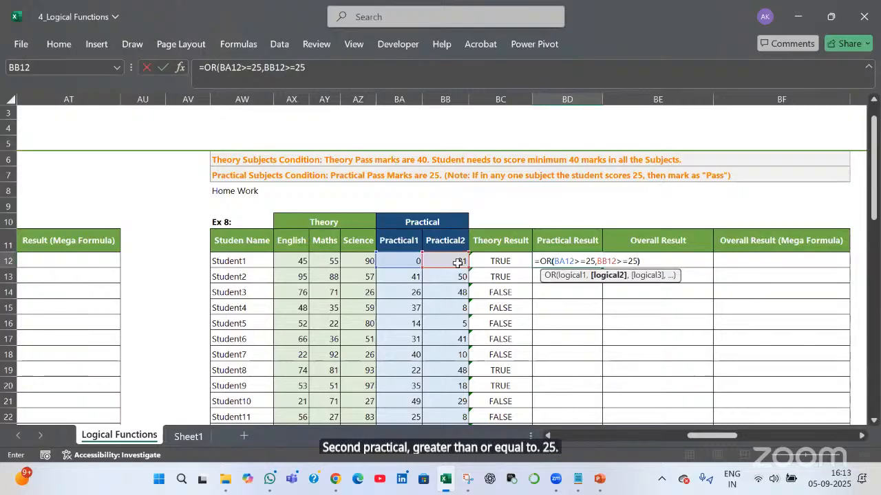
pyautogui.press('Return')
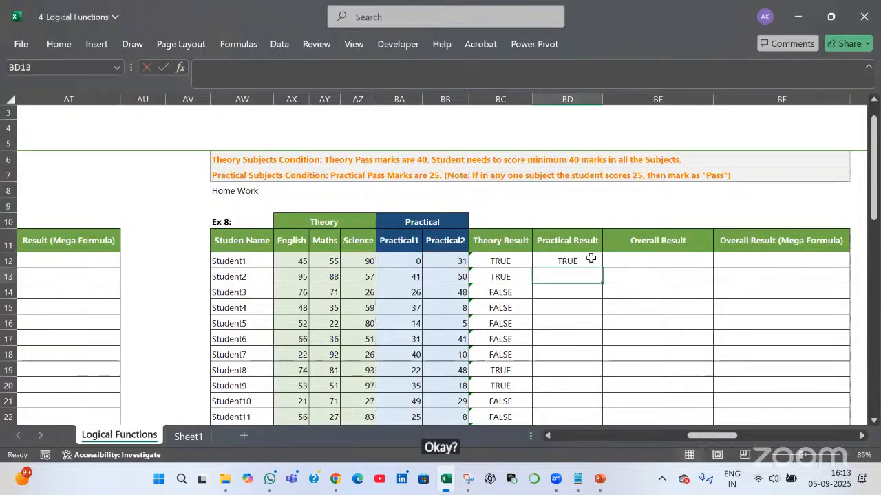
pyautogui.click(586, 261)
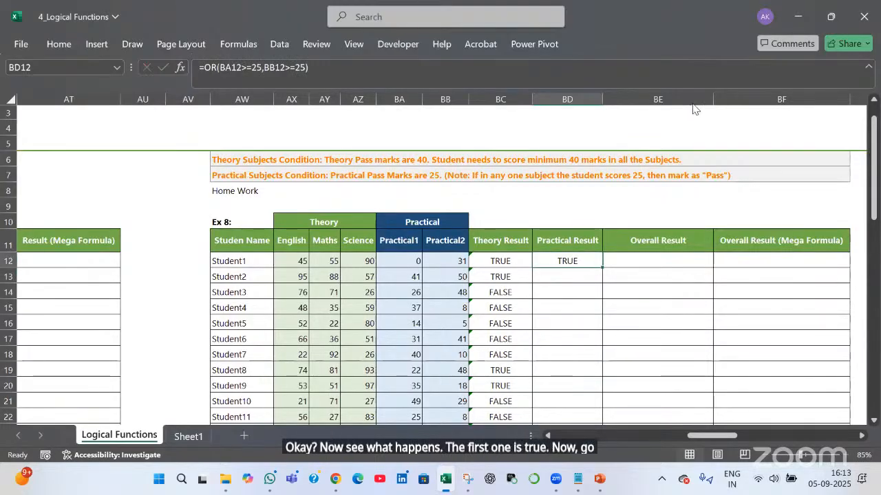
pyautogui.hotkey('alt', 'm')
pyautogui.press('v')
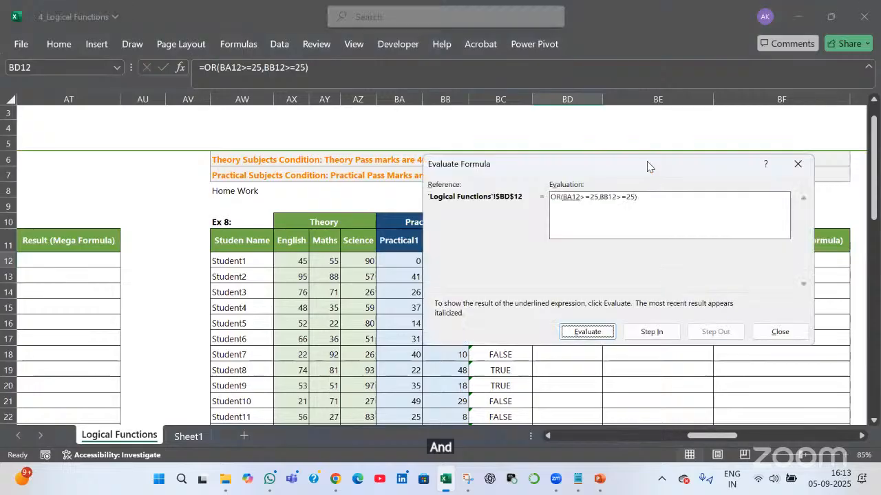
pyautogui.click(784, 352)
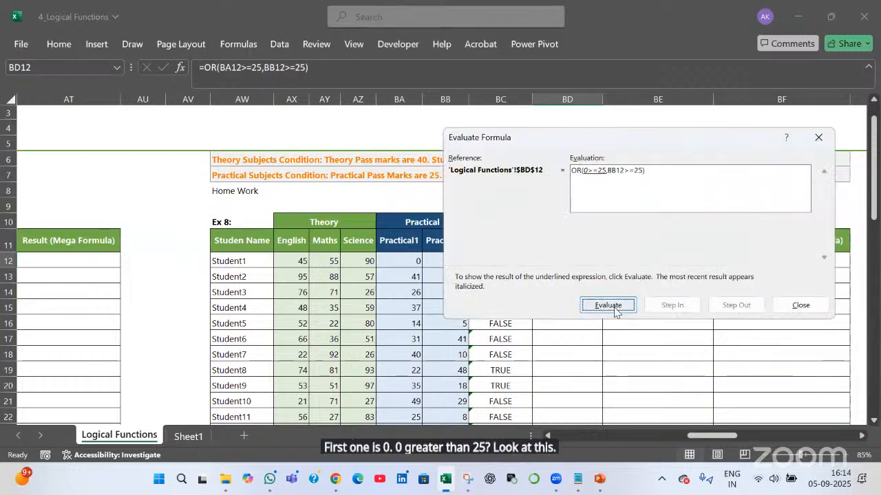
pyautogui.click(608, 305)
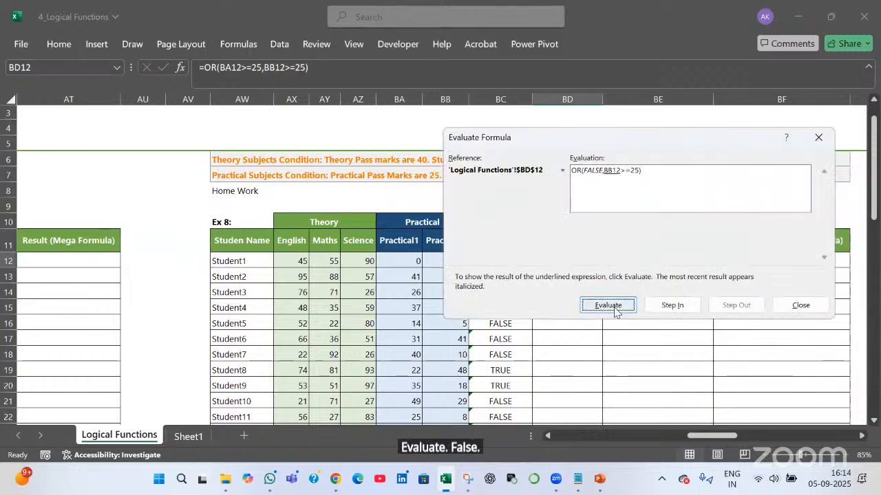
pyautogui.click(613, 307)
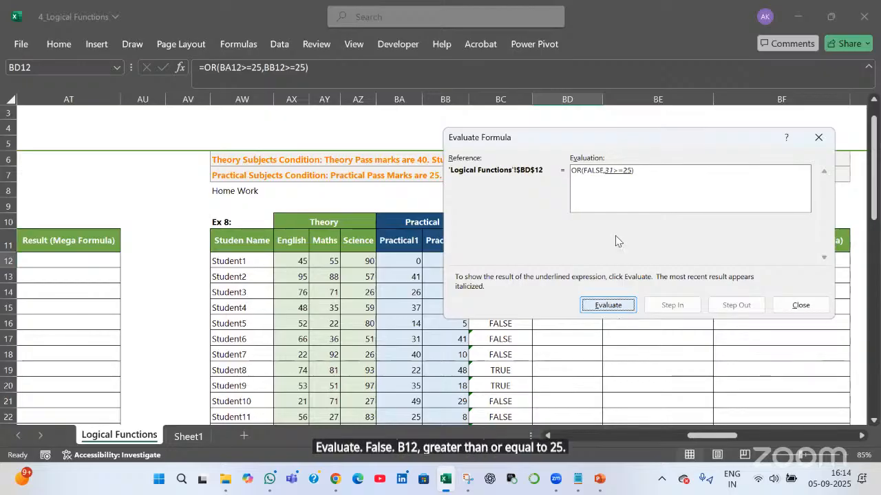
pyautogui.press('Return')
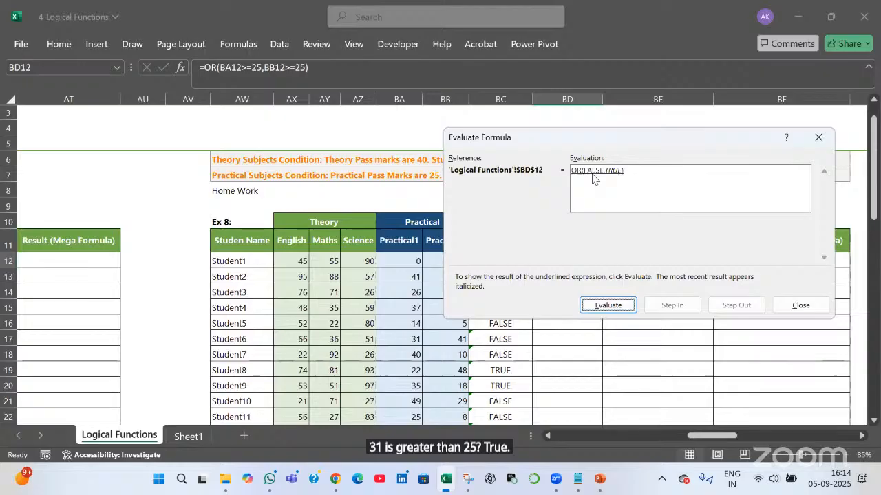
pyautogui.click(615, 305)
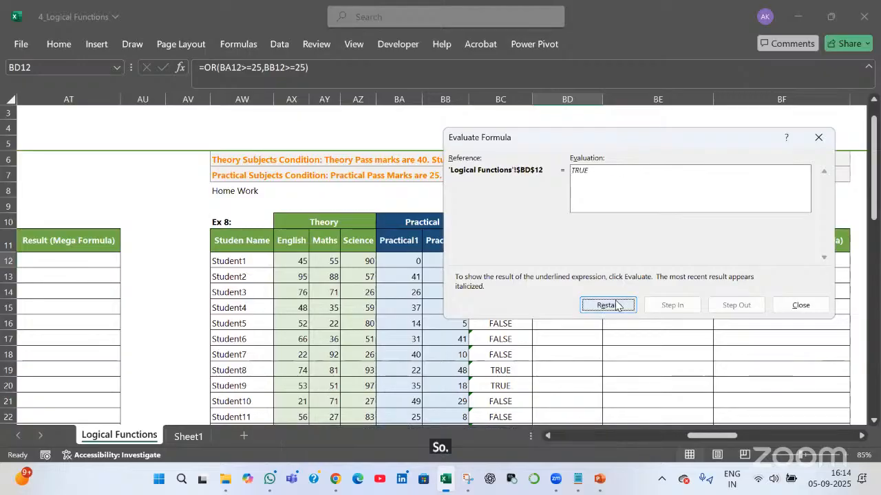
pyautogui.click(812, 307)
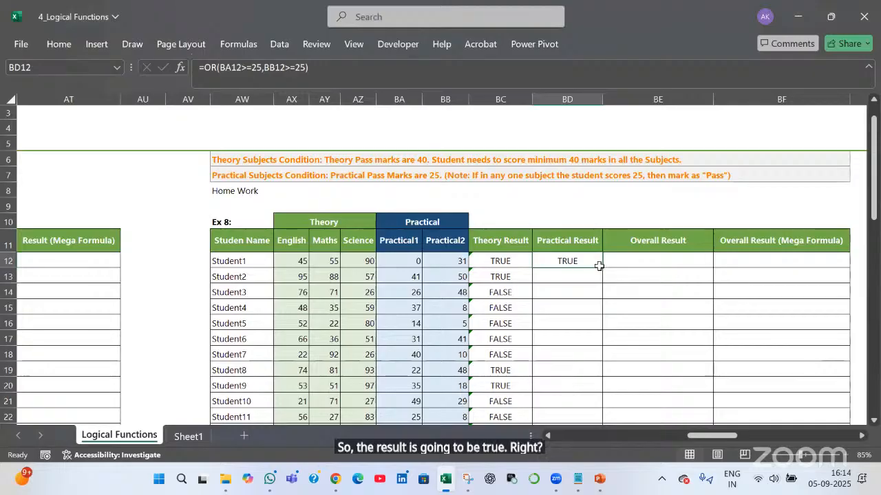
# Fill the OR formula down to BD25 and evaluate Student5's FALSE result for marks 14 and 5
pyautogui.doubleClick(599, 266)
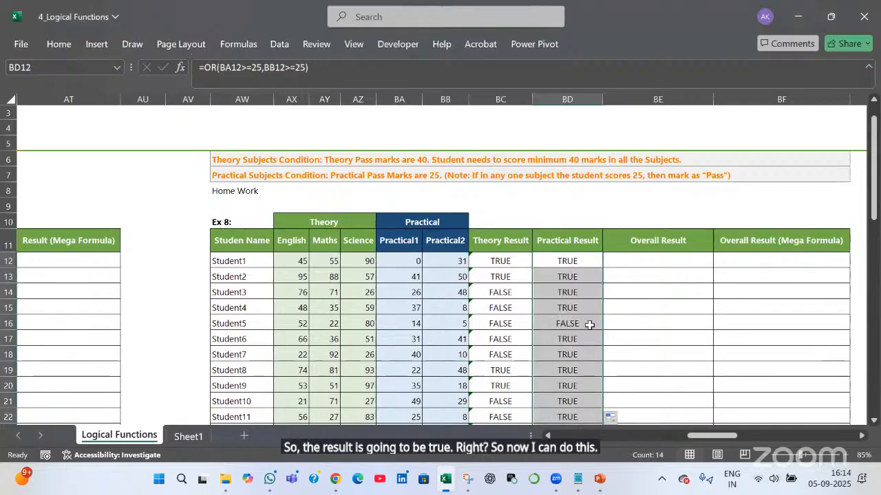
pyautogui.click(590, 325)
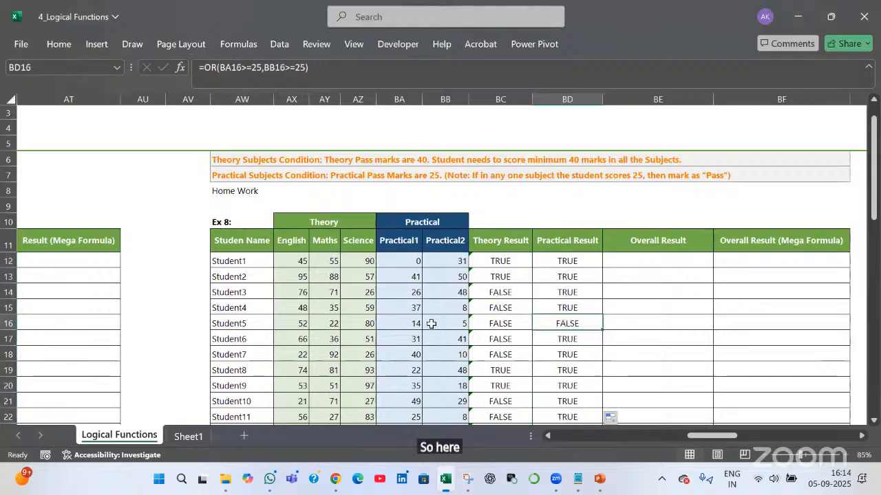
pyautogui.moveTo(431, 323); pyautogui.dragTo(450, 324)
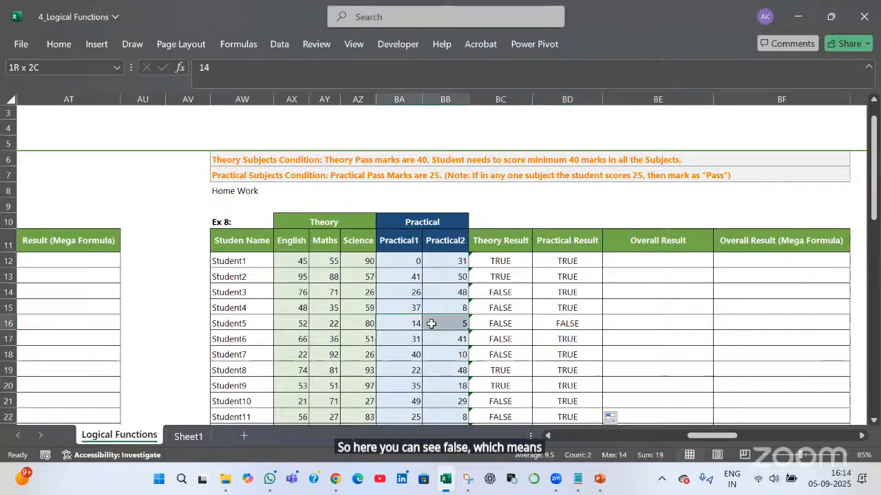
pyautogui.click(577, 325)
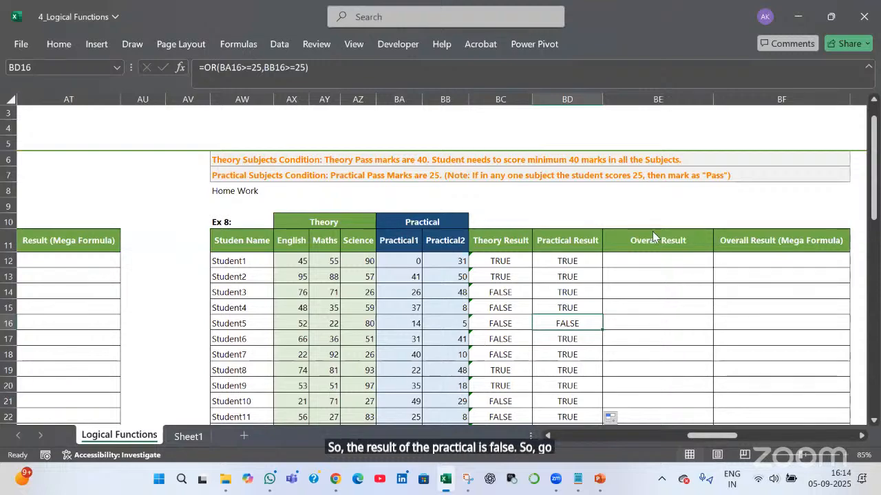
pyautogui.hotkey('alt', 'm')
pyautogui.press('v')
pyautogui.click(628, 305)
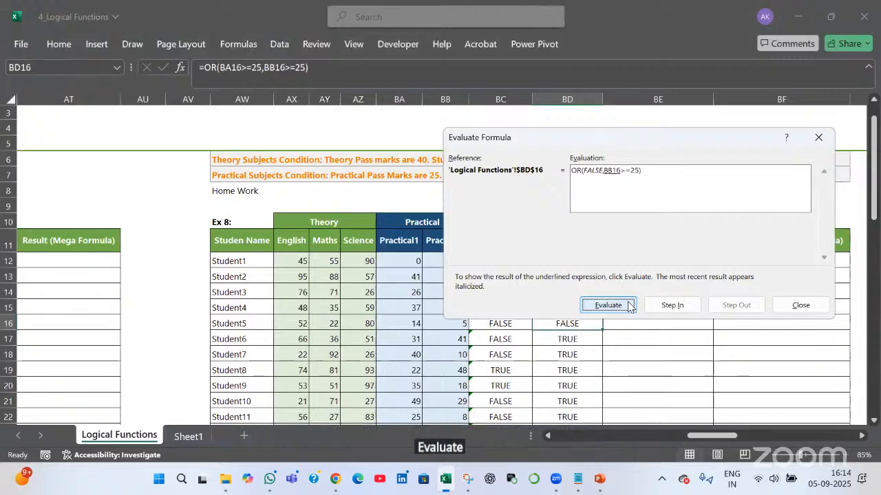
pyautogui.click(629, 306)
pyautogui.click(628, 305)
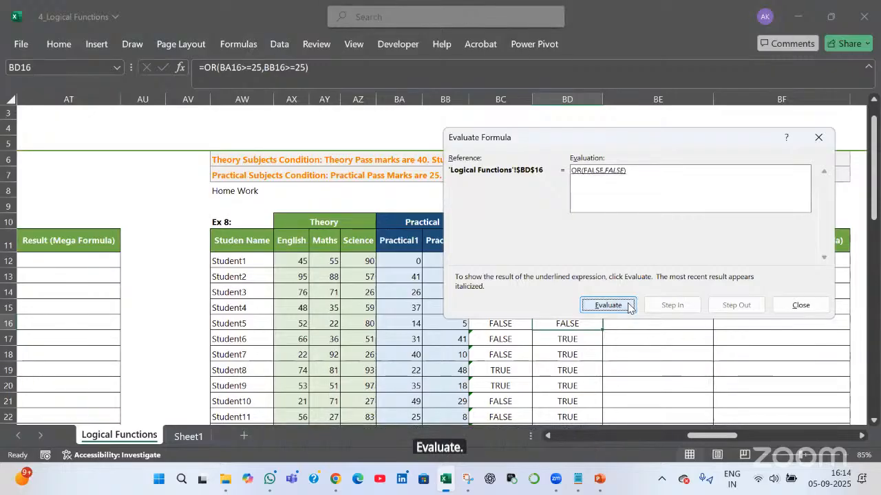
pyautogui.click(628, 306)
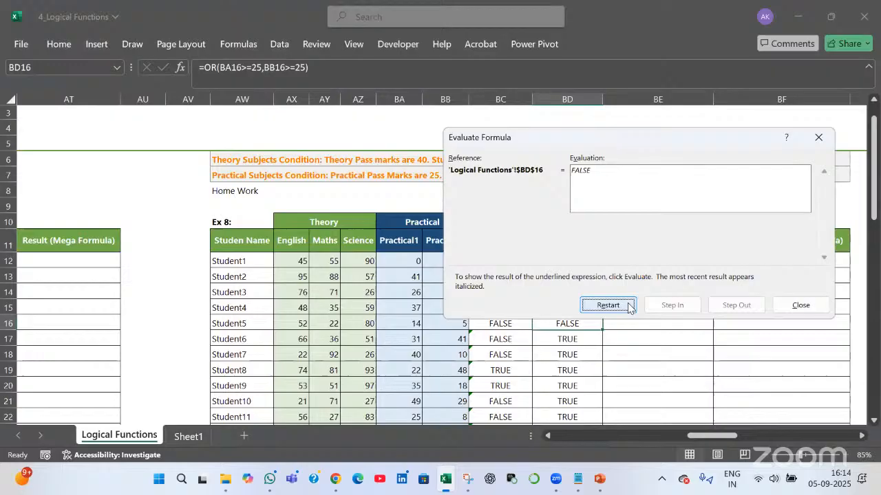
pyautogui.click(790, 308)
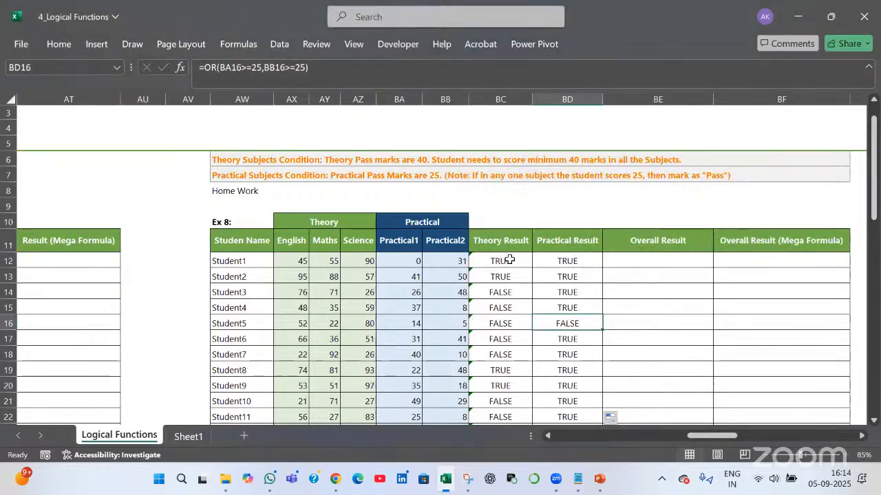
pyautogui.click(507, 261)
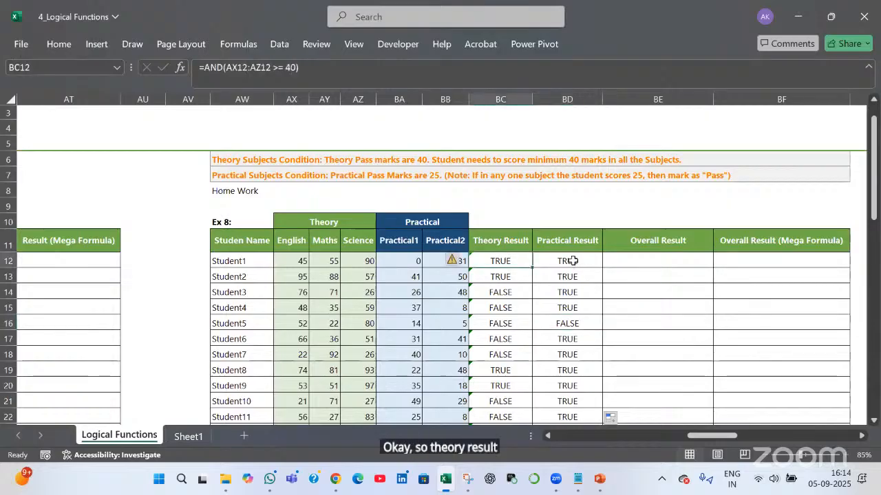
pyautogui.click(573, 261)
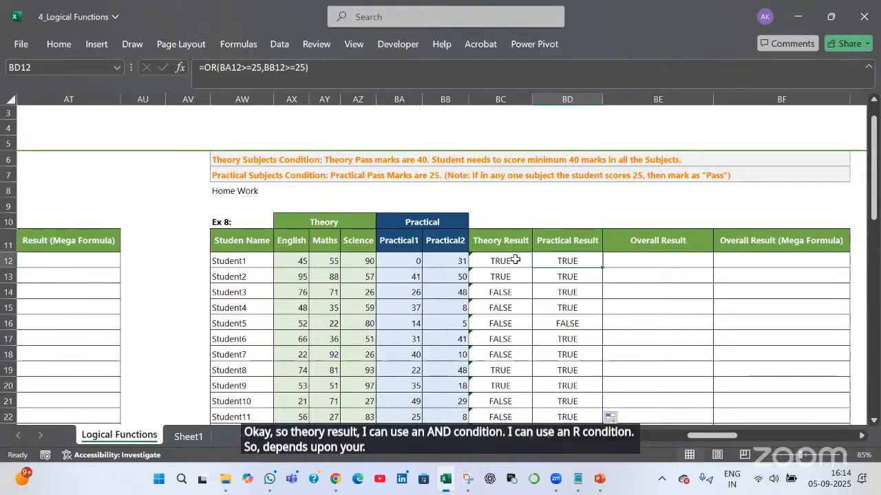
pyautogui.press('Left')
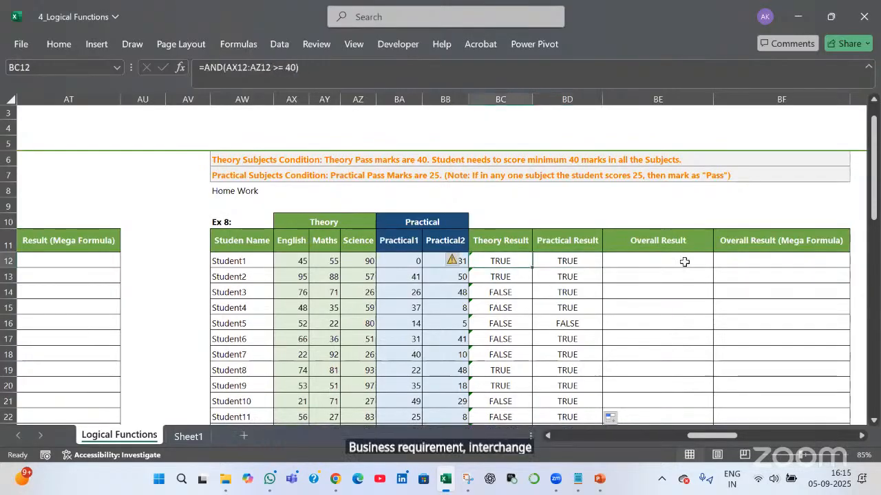
pyautogui.click(685, 261)
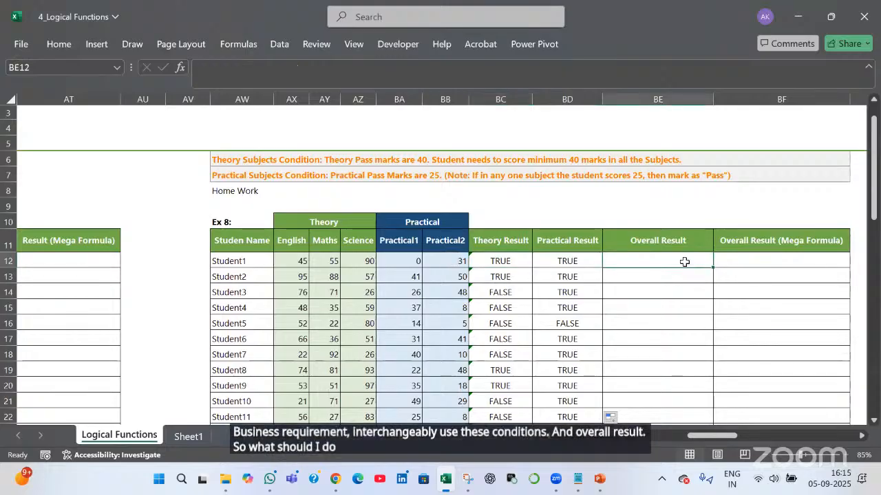
pyautogui.moveTo(509, 239); pyautogui.dragTo(509, 276)
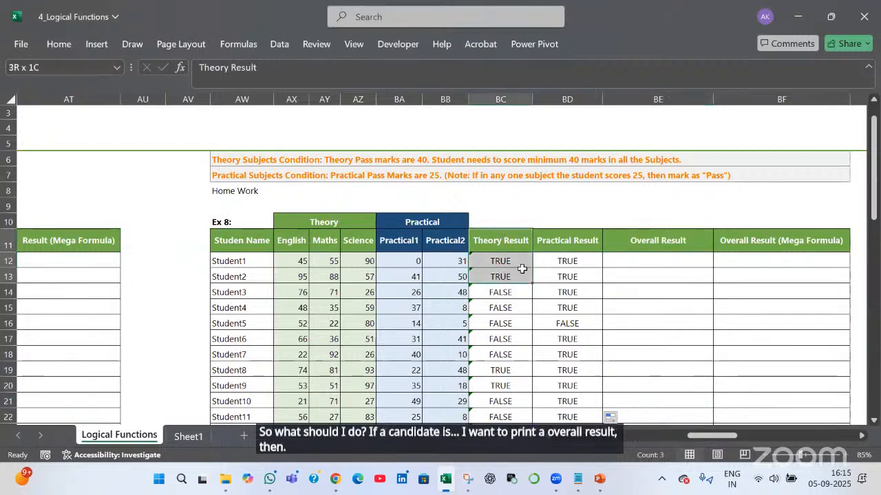
pyautogui.moveTo(567, 241); pyautogui.dragTo(584, 261)
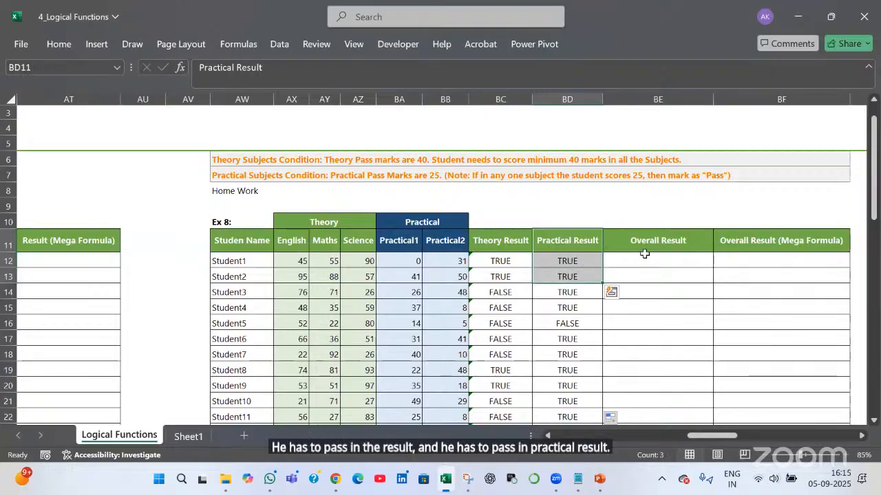
pyautogui.click(644, 254)
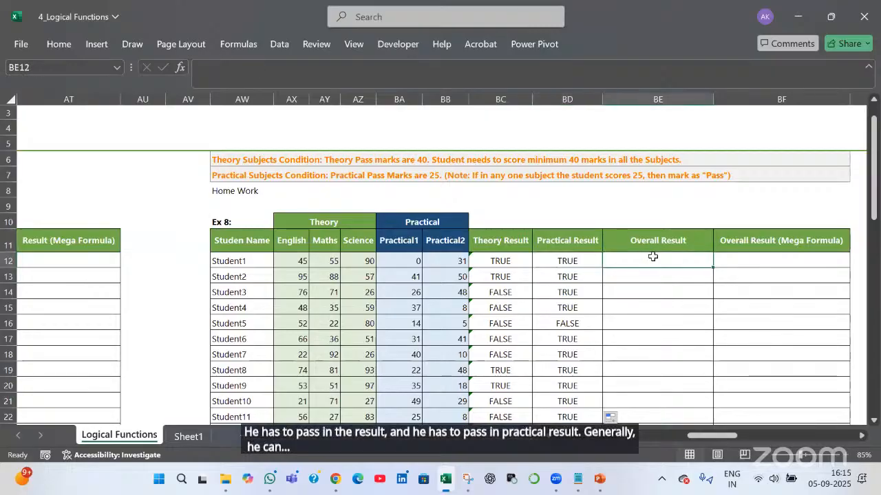
# Enter =IF(AND(BC12,BD12),"Pass","Fail") in Student1's Overall Result cell BE12, showing Pass
pyautogui.write('=')
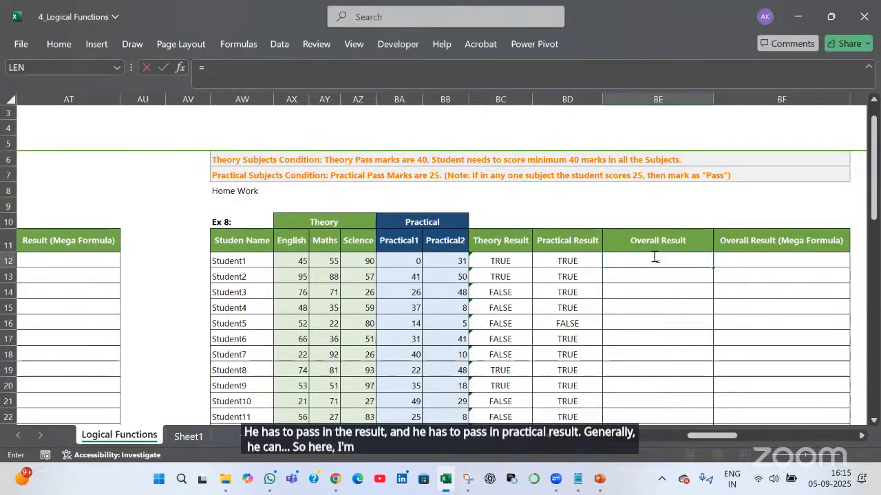
pyautogui.write('if(')
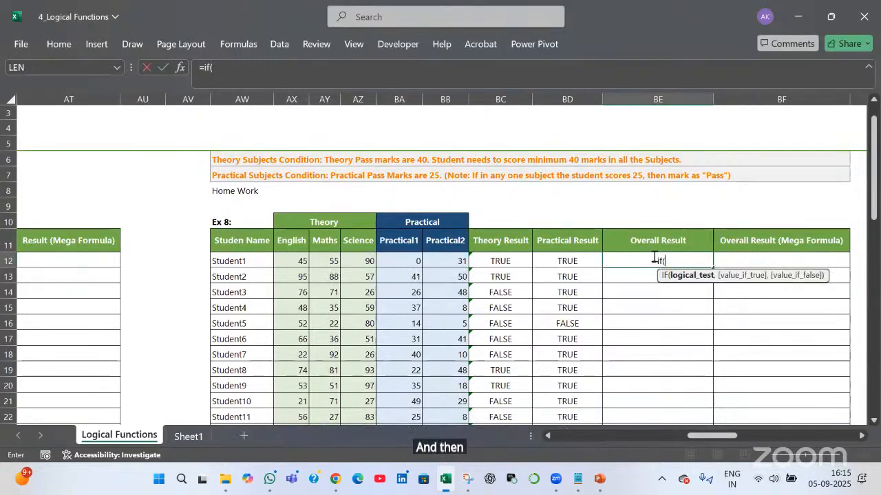
pyautogui.write('AND')
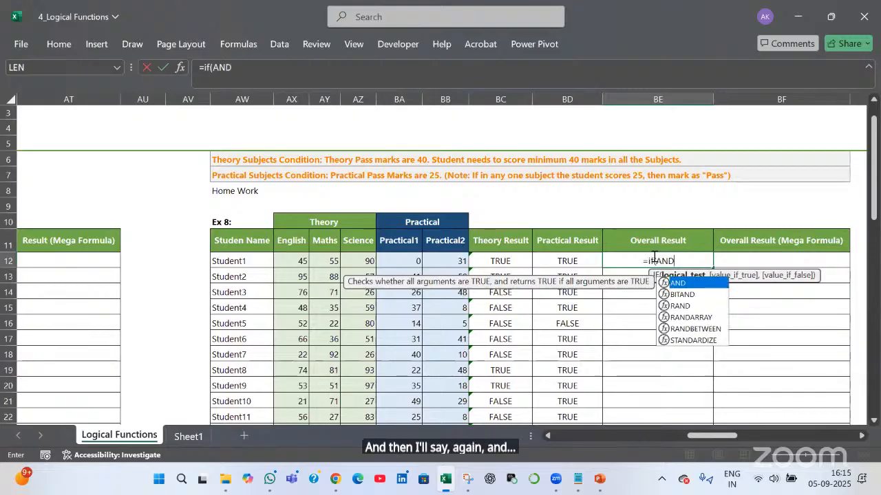
pyautogui.write('(')
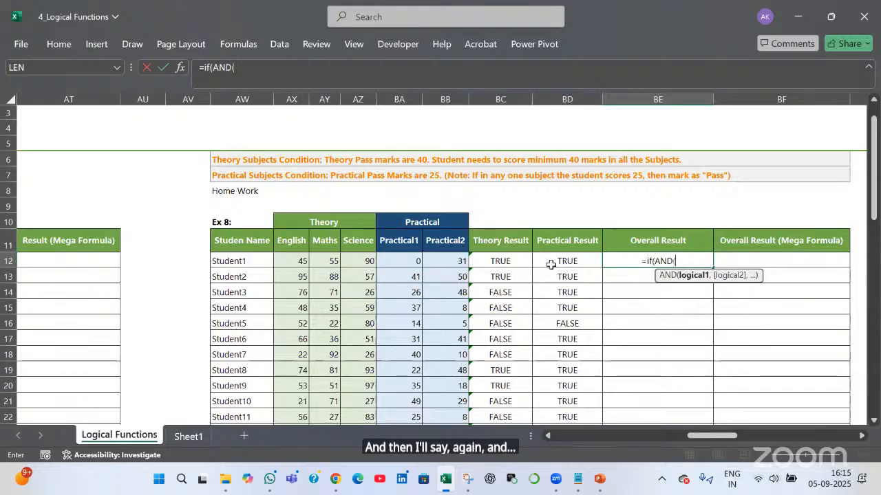
pyautogui.click(507, 262)
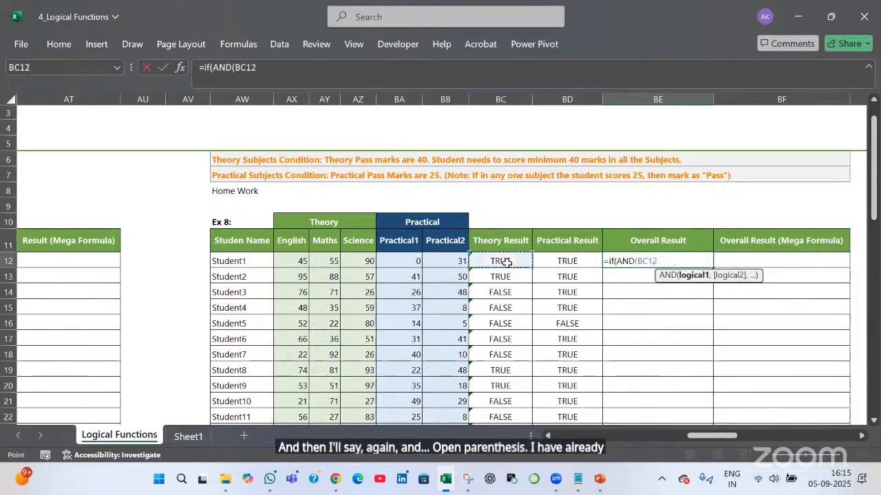
pyautogui.click(583, 261)
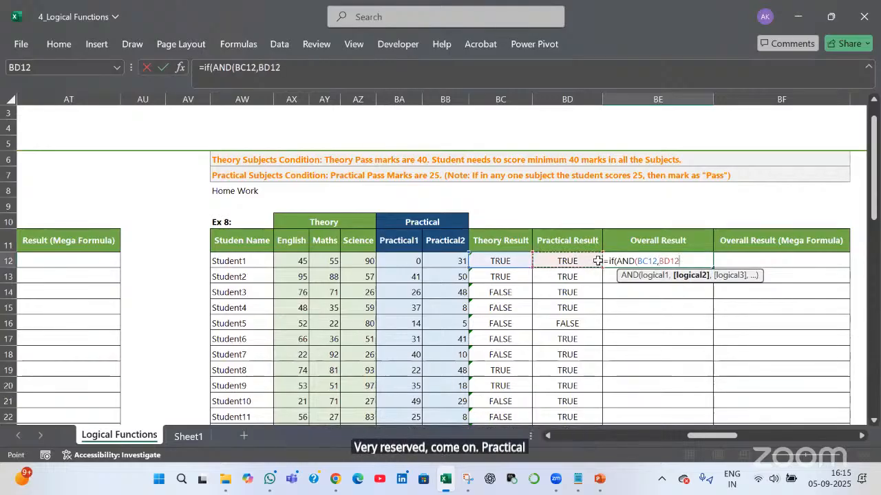
pyautogui.write(')')
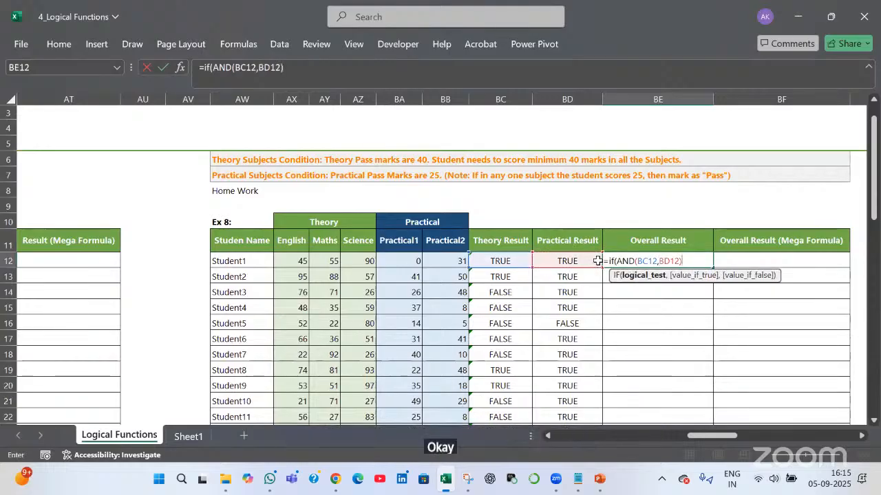
pyautogui.write(',')
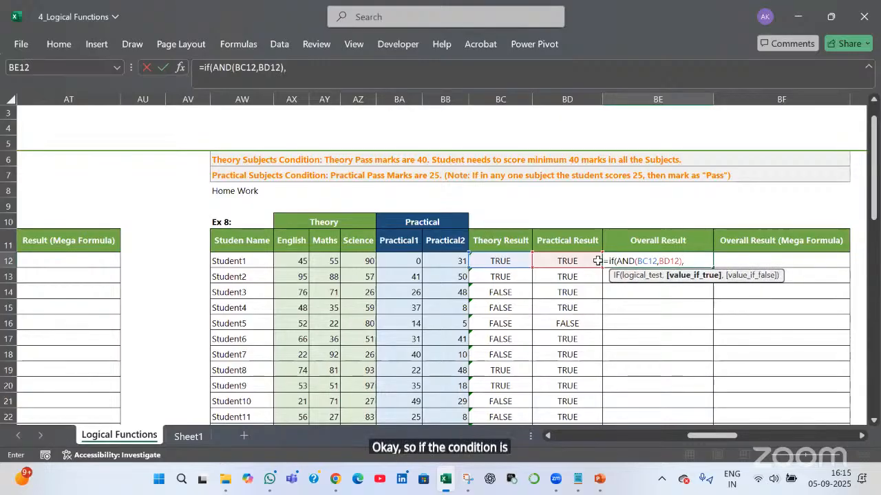
pyautogui.write('"Pass",')
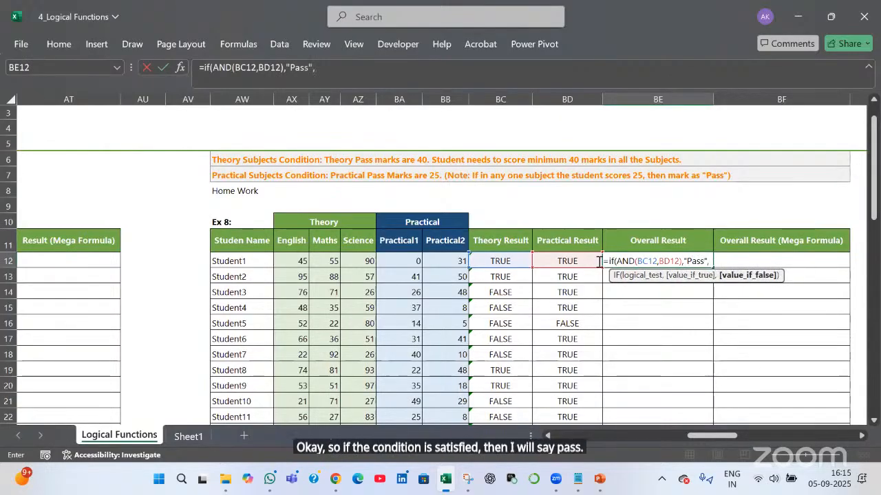
pyautogui.write('"Fail"')
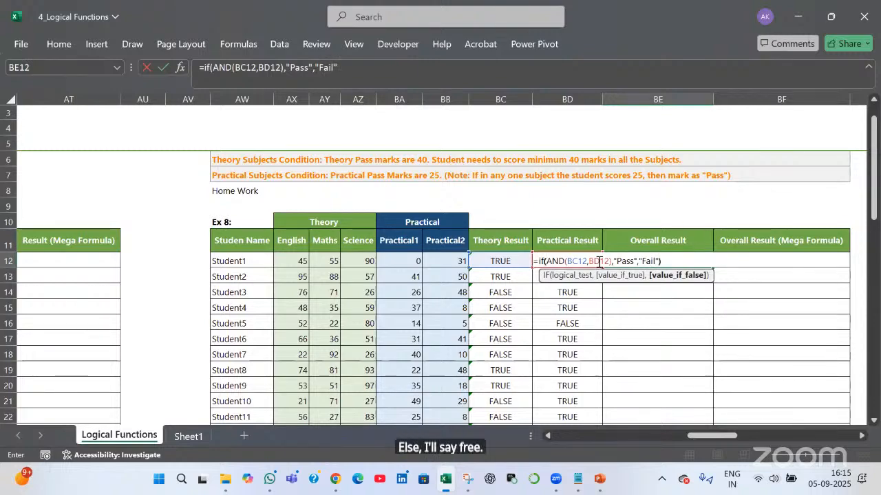
pyautogui.write(')')
pyautogui.press('Return')
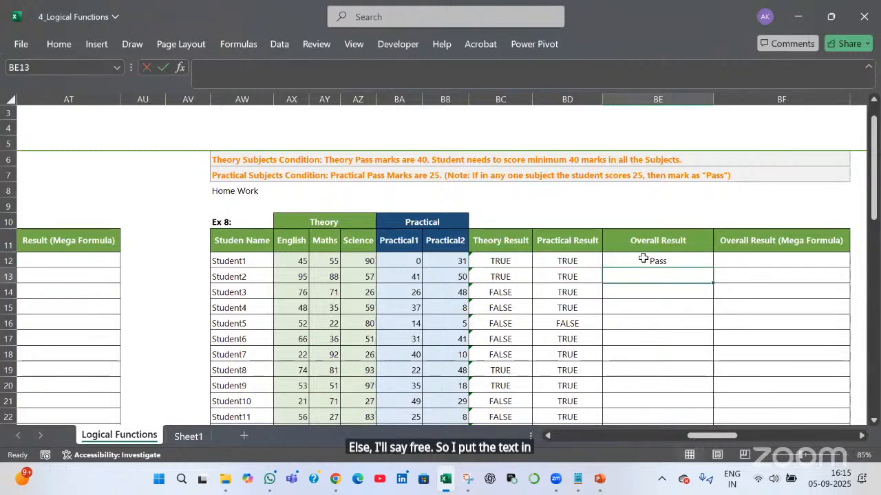
pyautogui.click(711, 265)
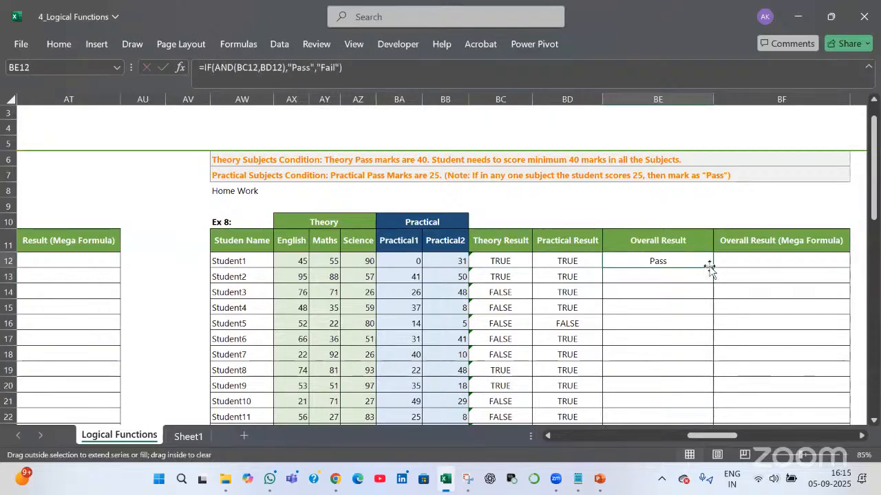
pyautogui.doubleClick(710, 265)
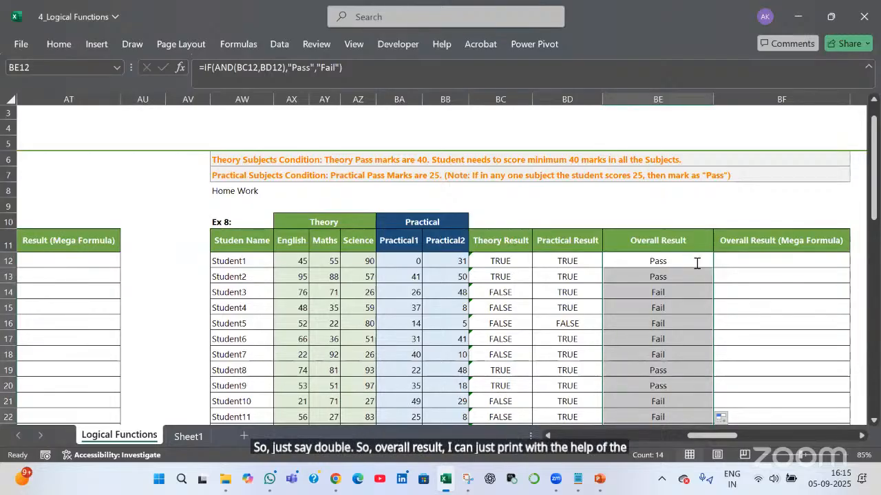
# Open the BE12 Overall Result formula for editing
pyautogui.doubleClick(695, 261)
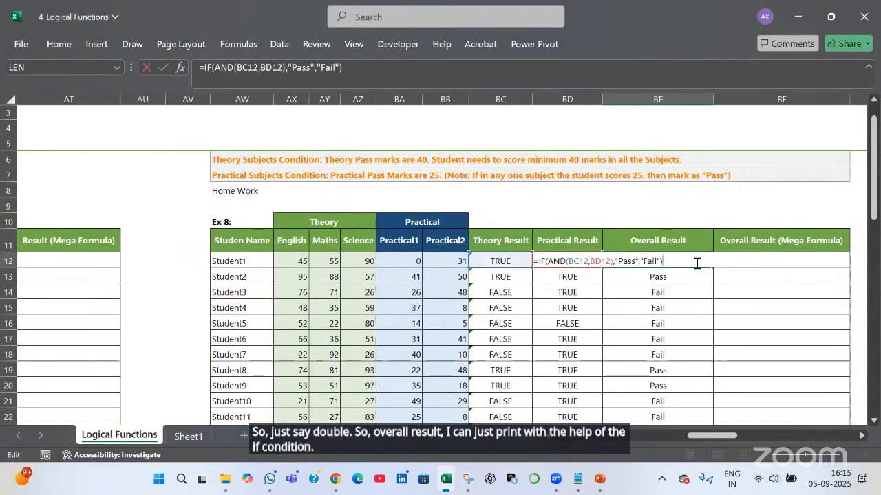
# Revise BE12 to =IF(AND(BC12 = TRUE,BD12 = TRUE),"Pass","Fail") and fill it down the column
pyautogui.click(587, 262)
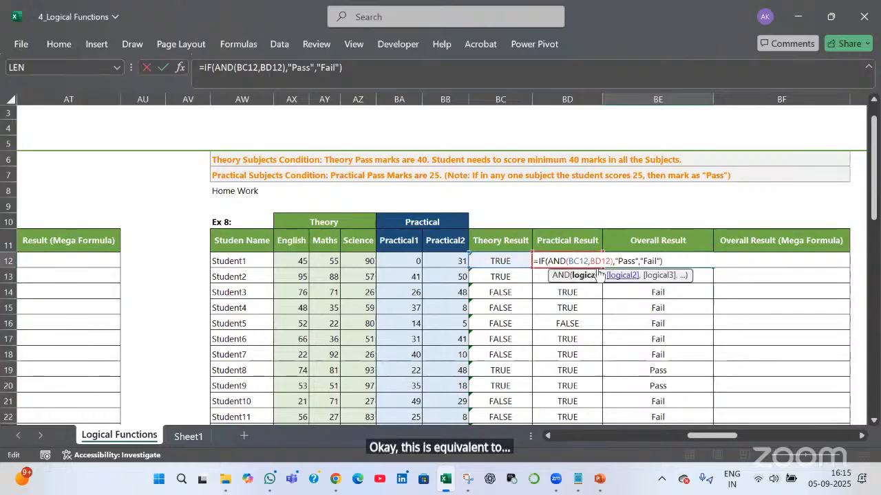
pyautogui.write('= True')
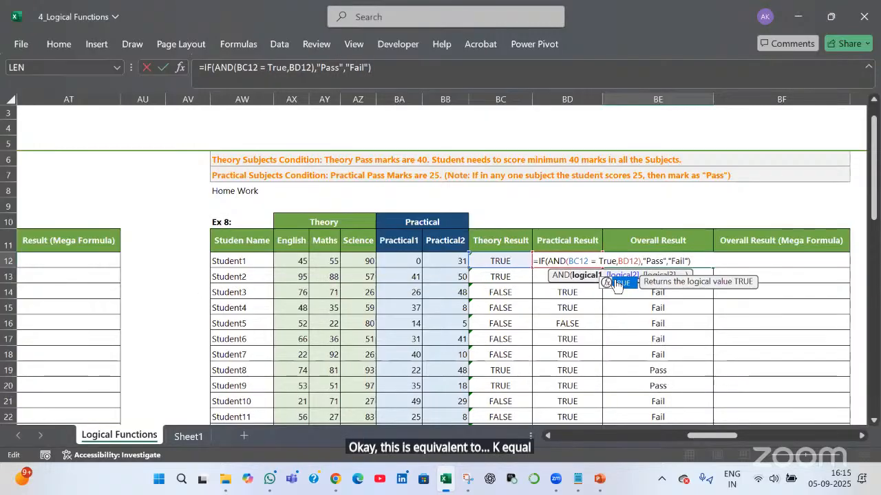
pyautogui.press('Tab')
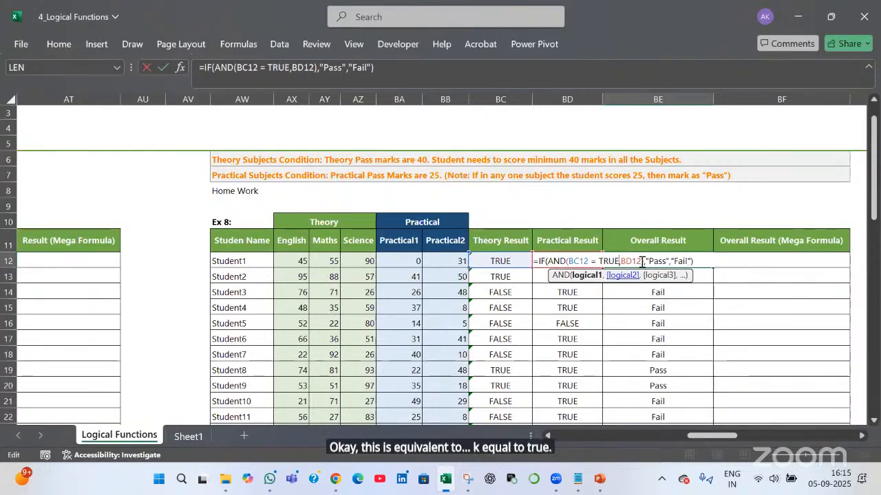
pyautogui.click(641, 261)
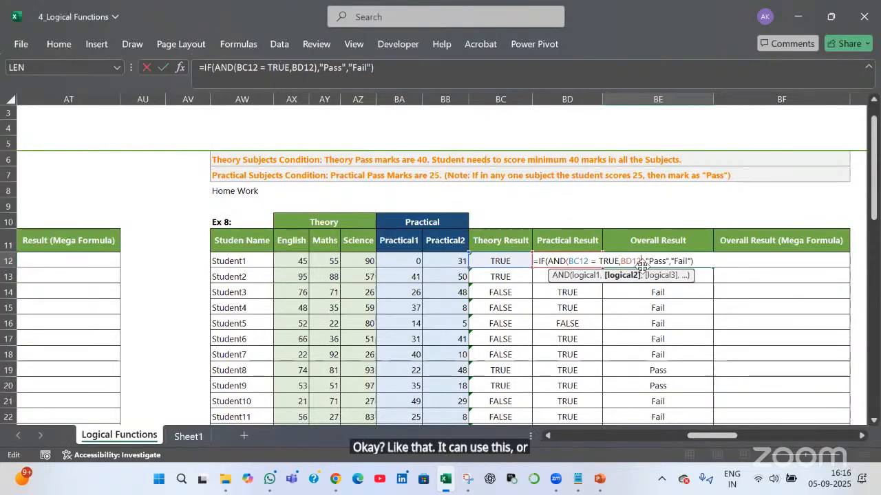
pyautogui.write('= ')
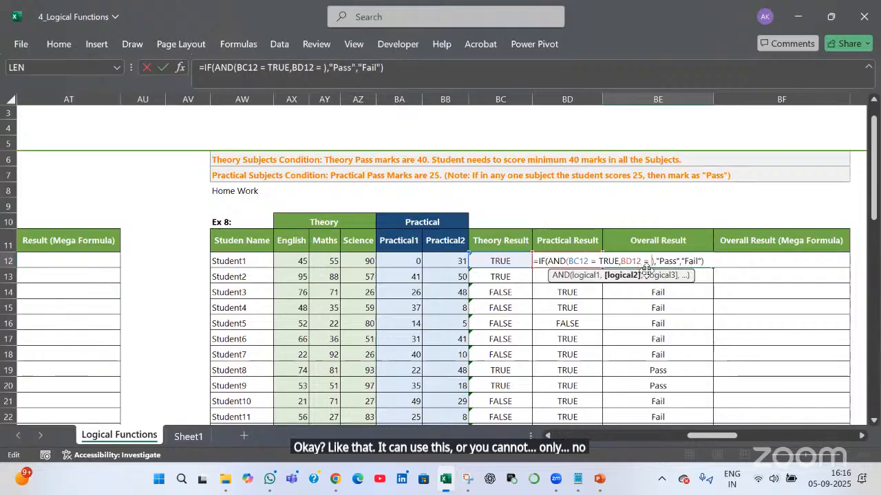
pyautogui.write('True')
pyautogui.press('Return')
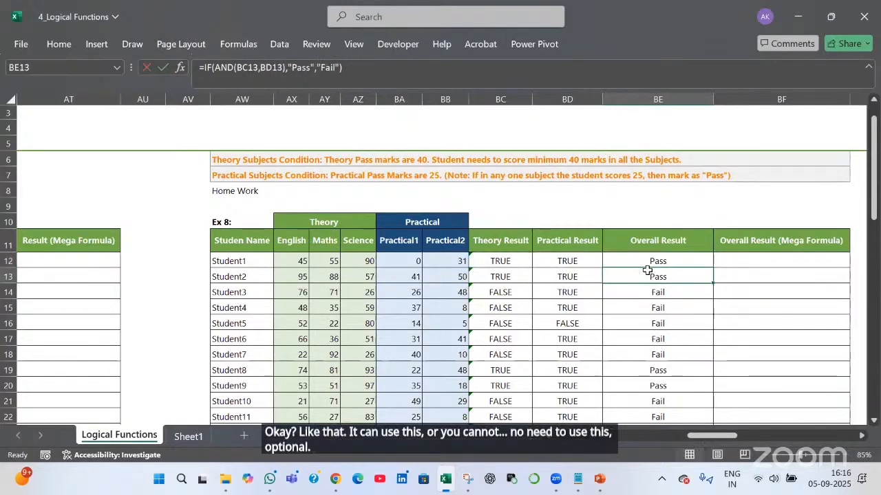
pyautogui.click(711, 266)
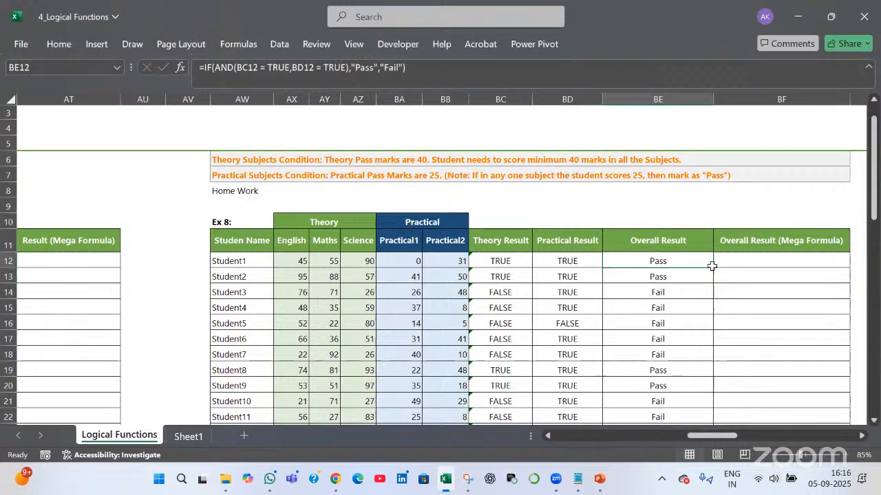
pyautogui.doubleClick(712, 267)
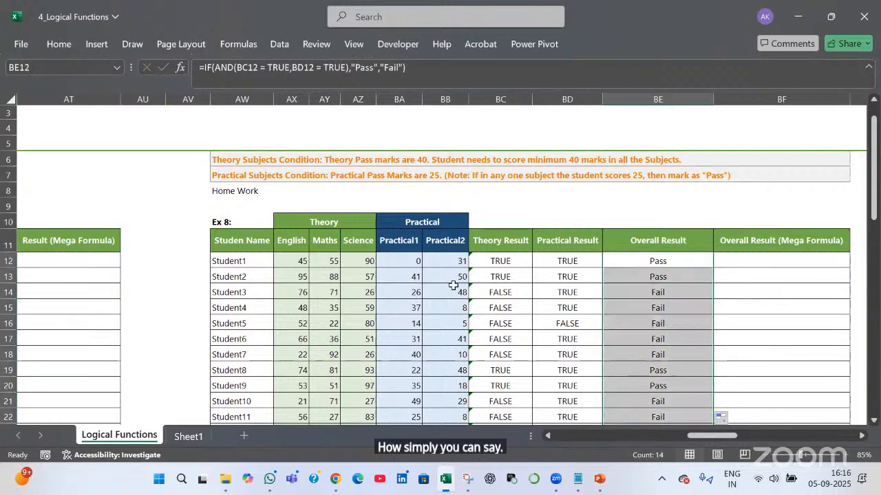
pyautogui.doubleClick(696, 261)
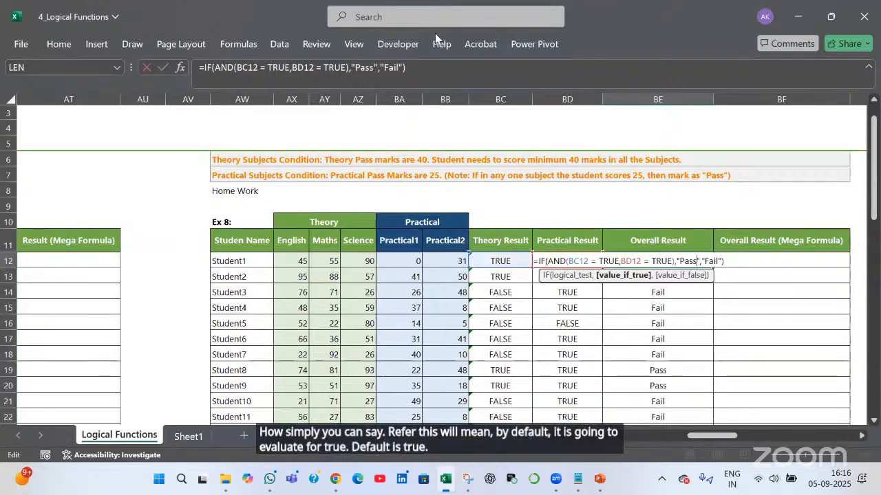
pyautogui.click(339, 32)
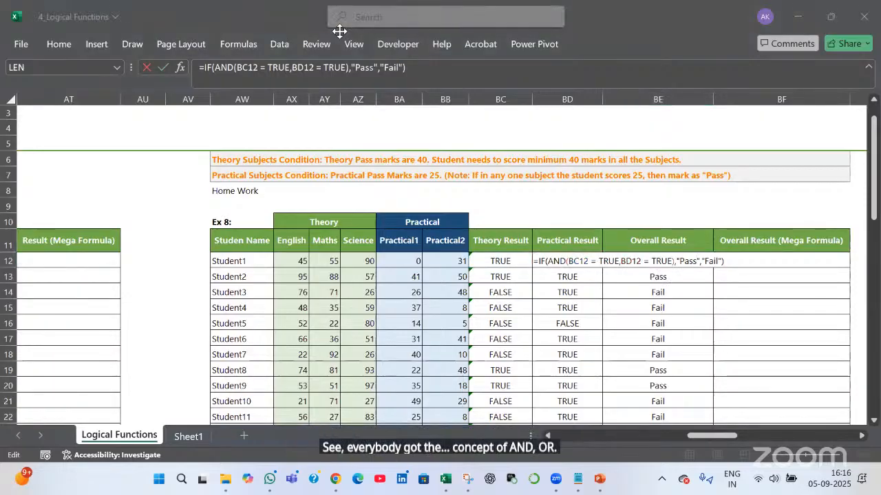
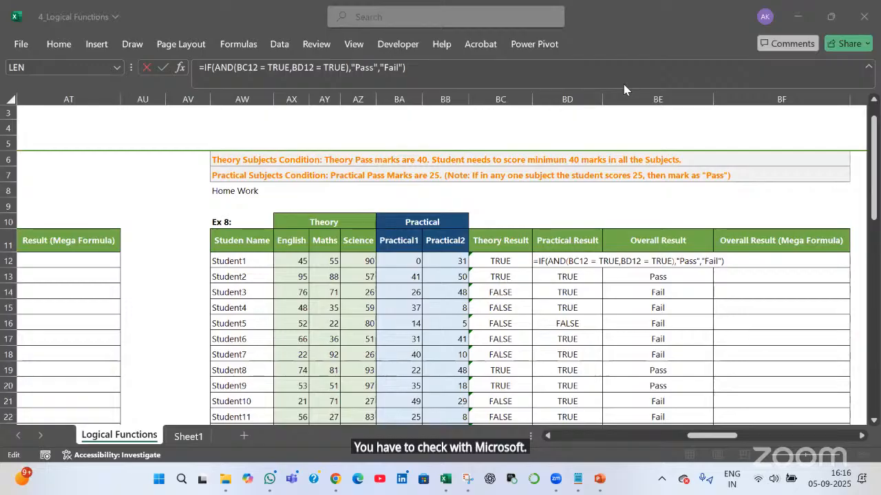
# Commit the revised =IF(AND(BC12 = TRUE,BD12 = TRUE),"Pass","Fail") formula so Student1 shows Pass
pyautogui.click(649, 261)
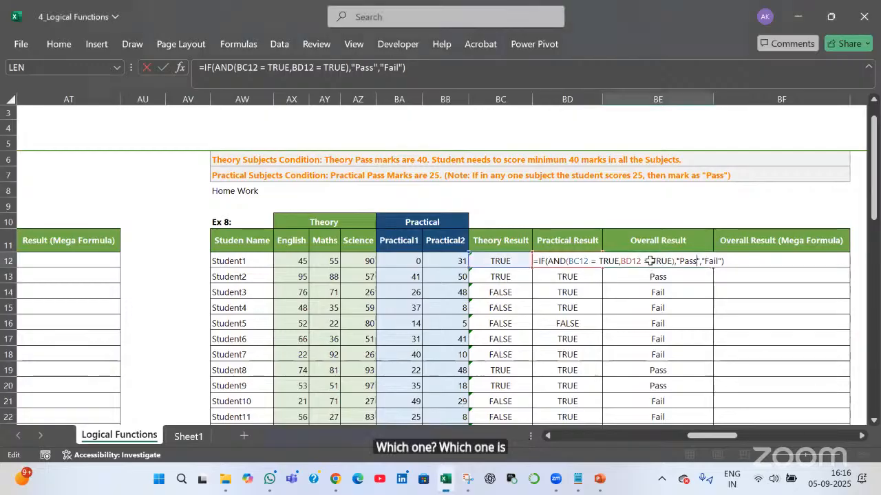
pyautogui.press('Escape')
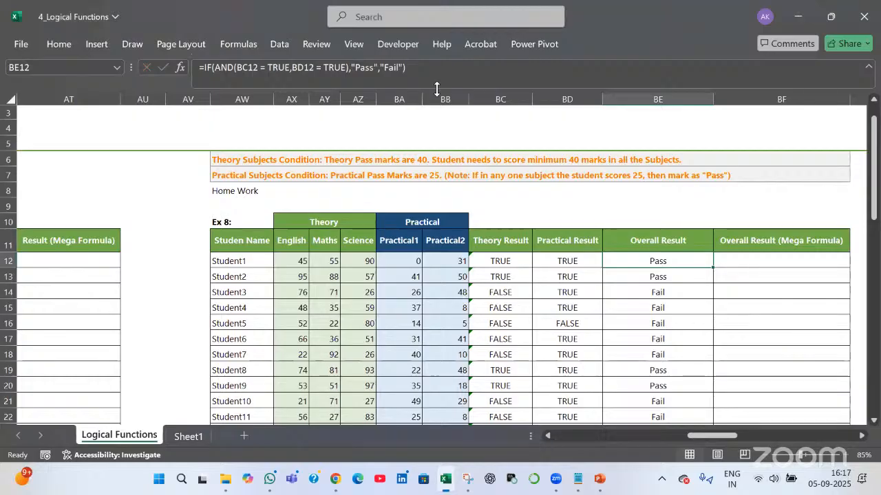
pyautogui.click(554, 77)
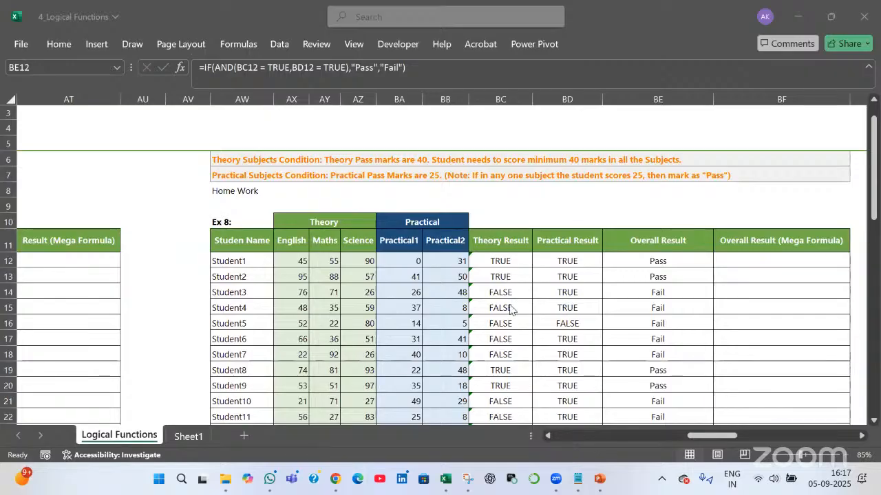
# Preview the BA12>=25 and BB12>=25 conditions inside BD12's OR formula
pyautogui.click(577, 261)
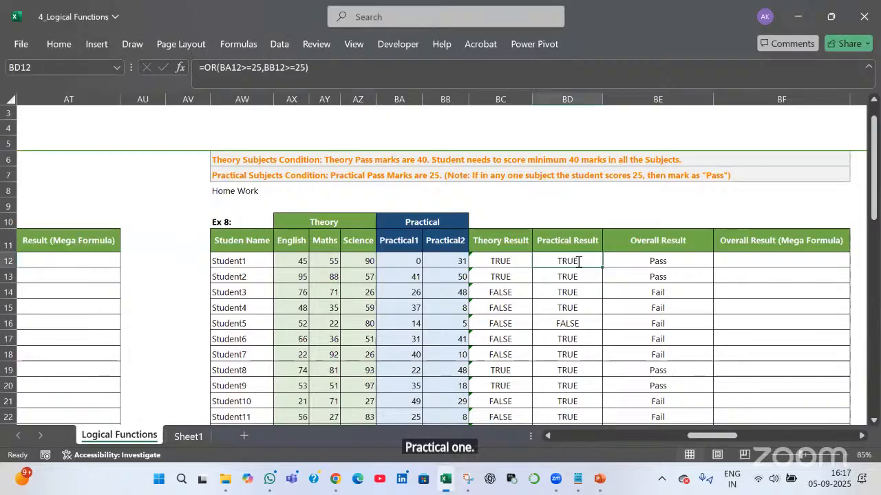
pyautogui.doubleClick(578, 262)
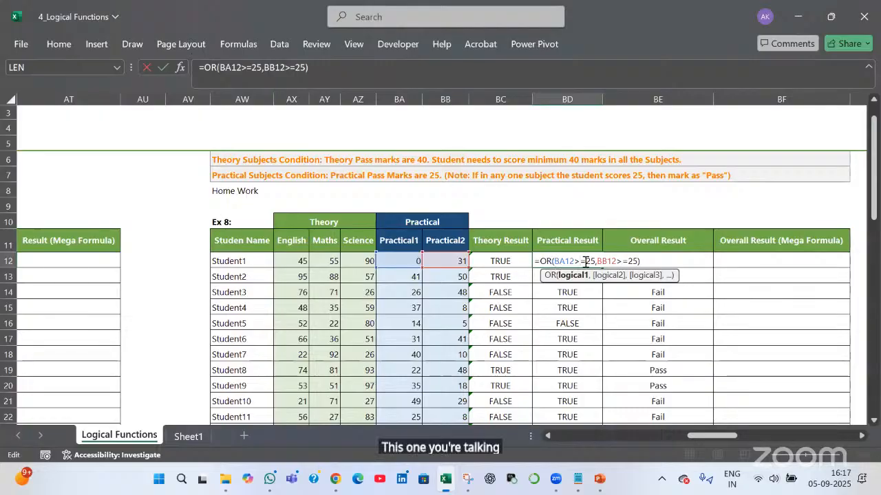
pyautogui.moveTo(554, 262); pyautogui.dragTo(595, 262)
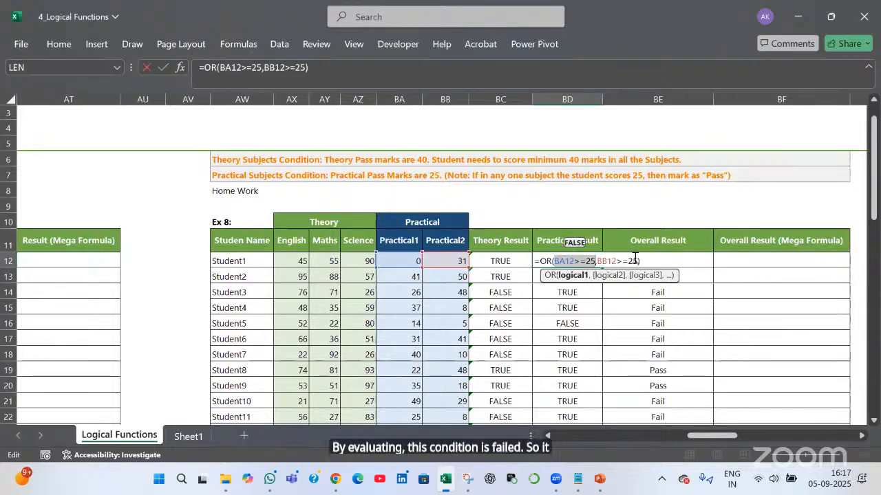
pyautogui.moveTo(596, 261); pyautogui.dragTo(636, 259)
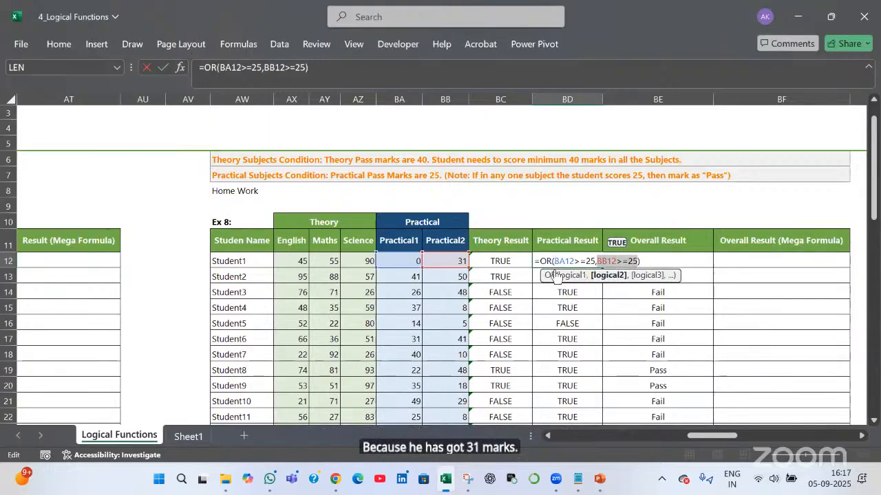
pyautogui.moveTo(555, 261); pyautogui.dragTo(595, 262)
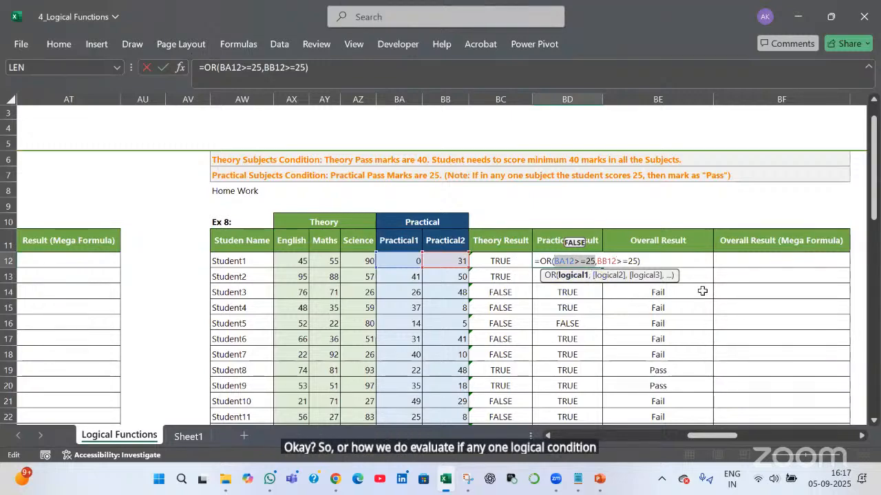
# Reselect BD12 and bring up the Formulas ribbon for formula evaluation
pyautogui.click(621, 261)
pyautogui.click(598, 262)
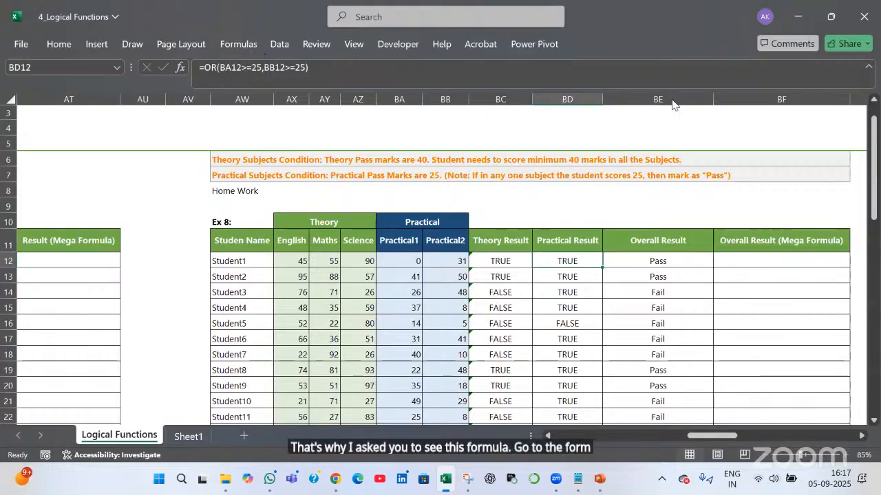
pyautogui.hotkey('alt', 'm')
# Step through Evaluate Formula on BD12 from OR(FALSE,TRUE) to TRUE, then close it
pyautogui.press('v')
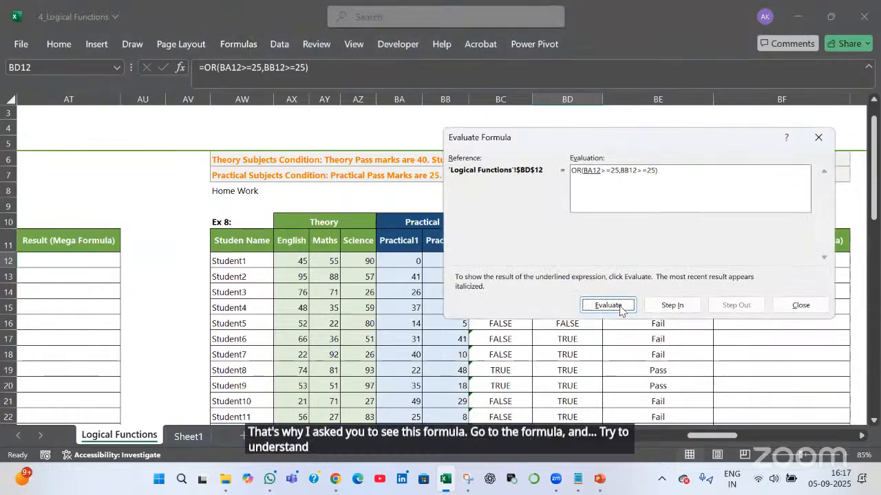
pyautogui.click(608, 305)
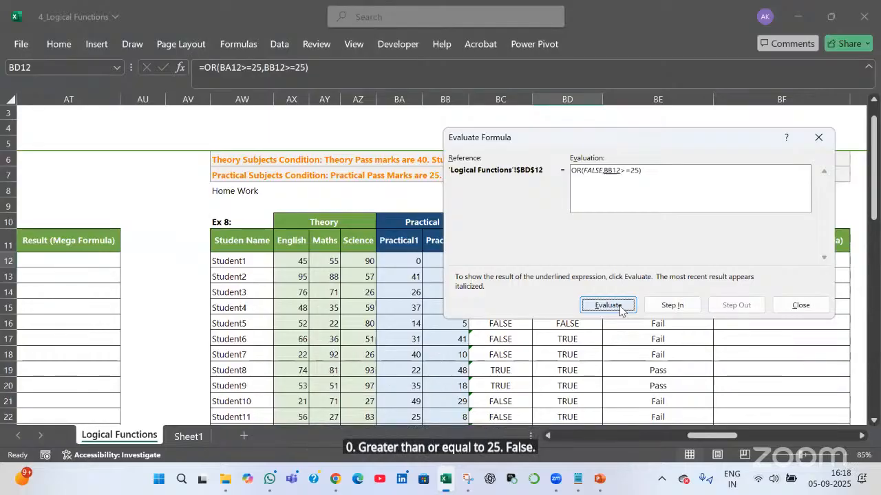
pyautogui.click(608, 305)
pyautogui.click(608, 304)
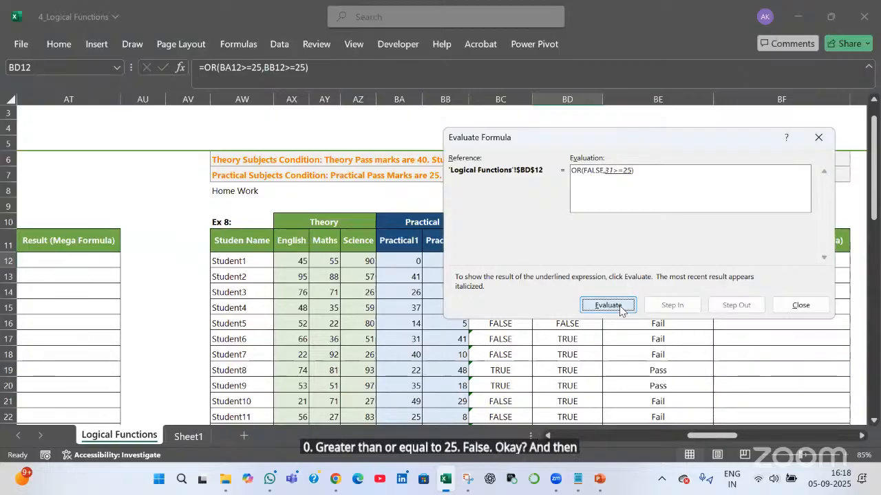
pyautogui.click(608, 304)
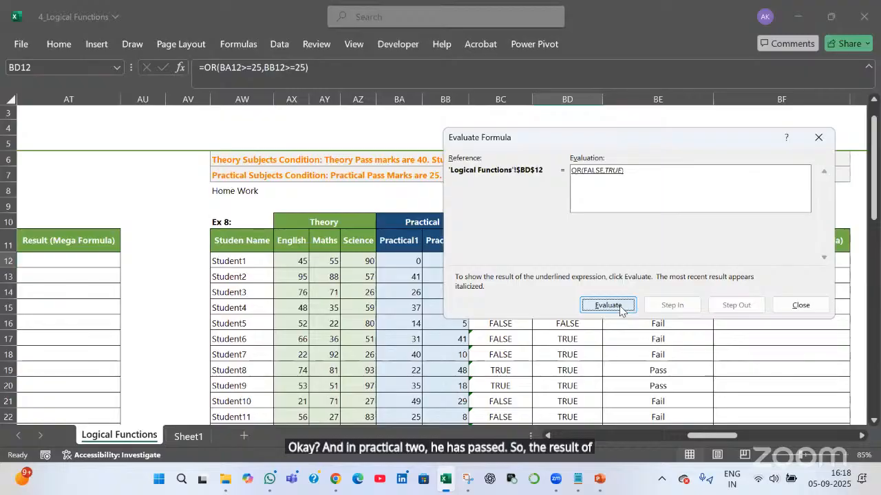
pyautogui.click(620, 309)
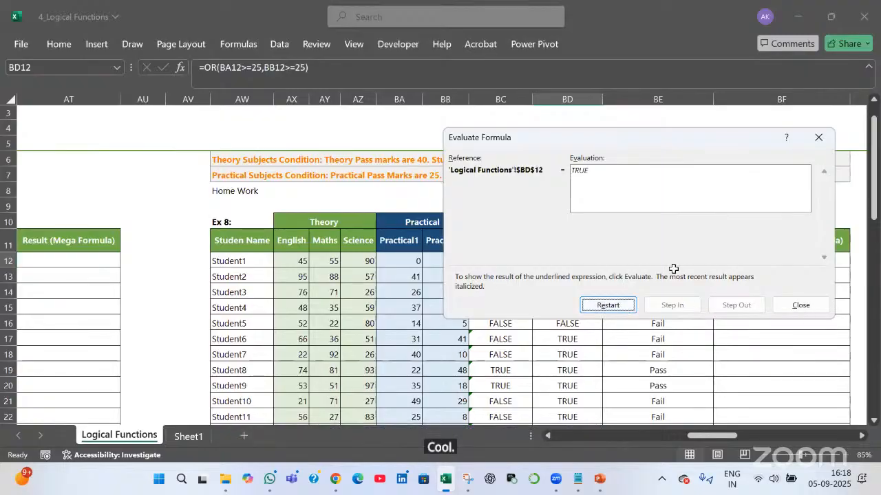
pyautogui.press('Escape')
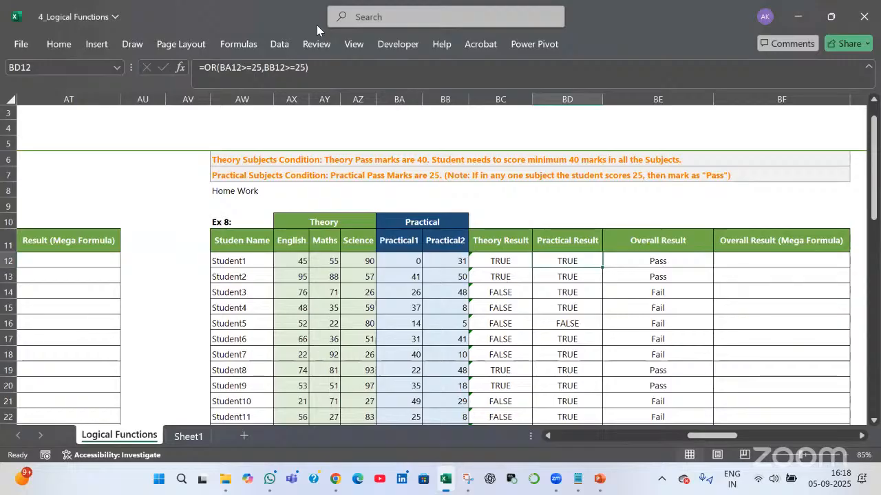
pyautogui.hotkey('alt', 'Tab')
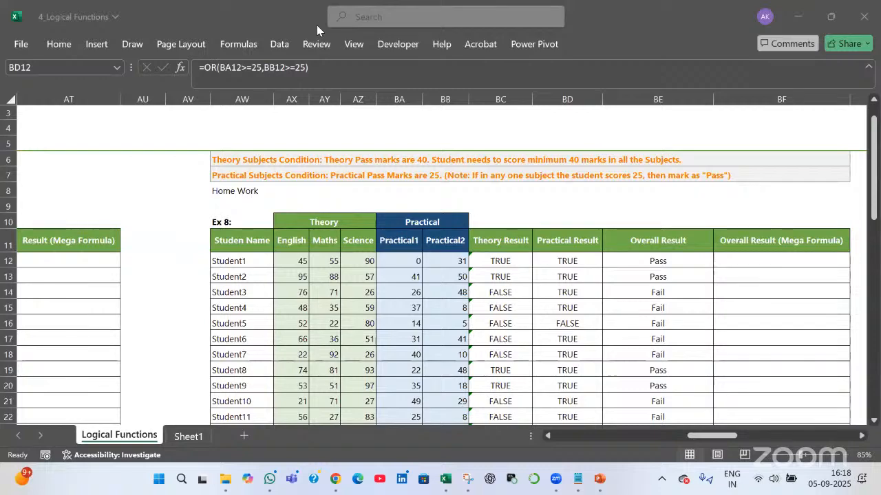
pyautogui.click(562, 261)
pyautogui.doubleClick(554, 261)
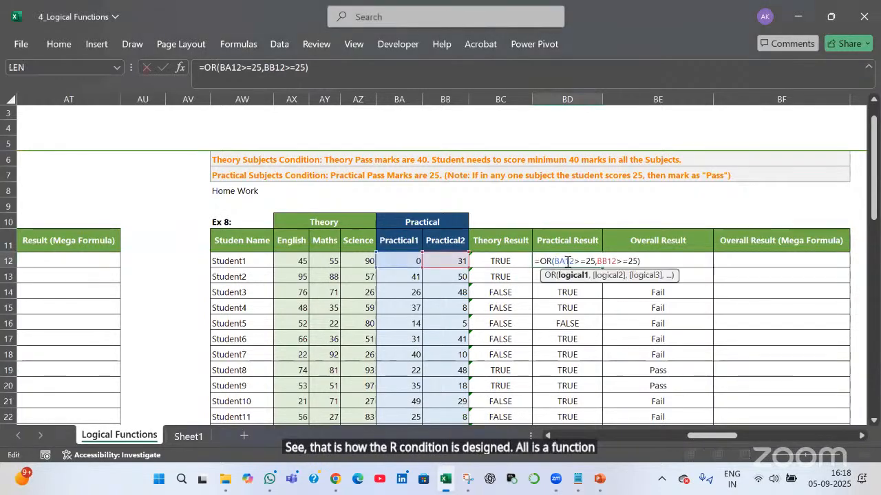
pyautogui.moveTo(595, 262); pyautogui.dragTo(596, 263)
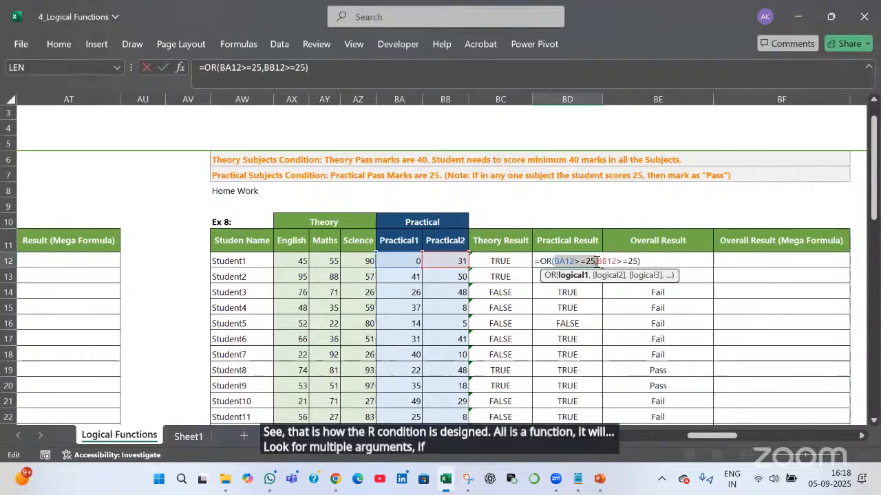
pyautogui.press('Return')
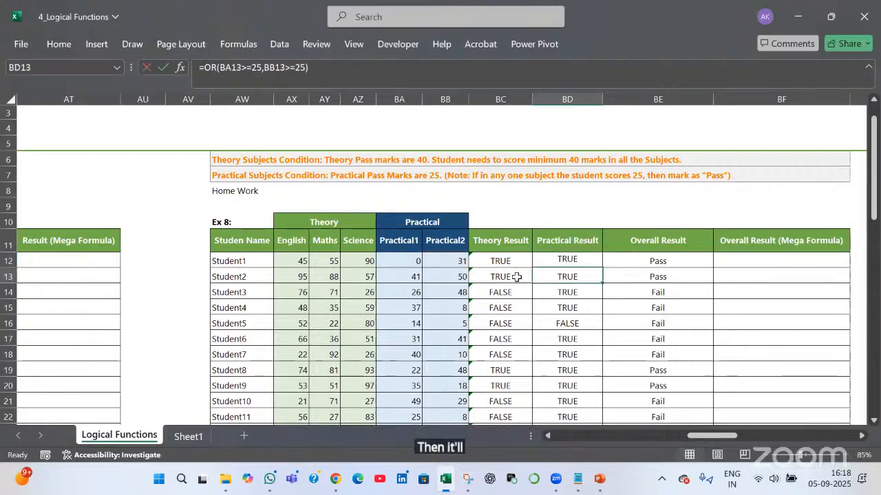
pyautogui.click(515, 277)
pyautogui.click(514, 293)
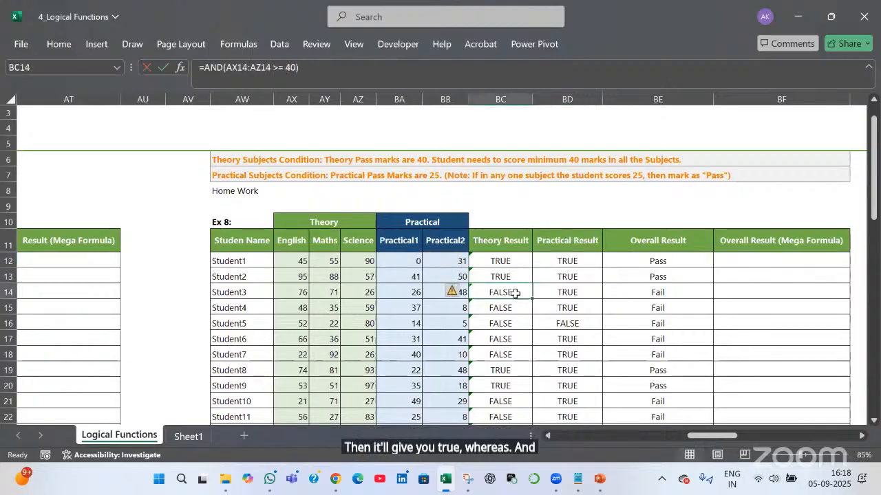
pyautogui.doubleClick(514, 292)
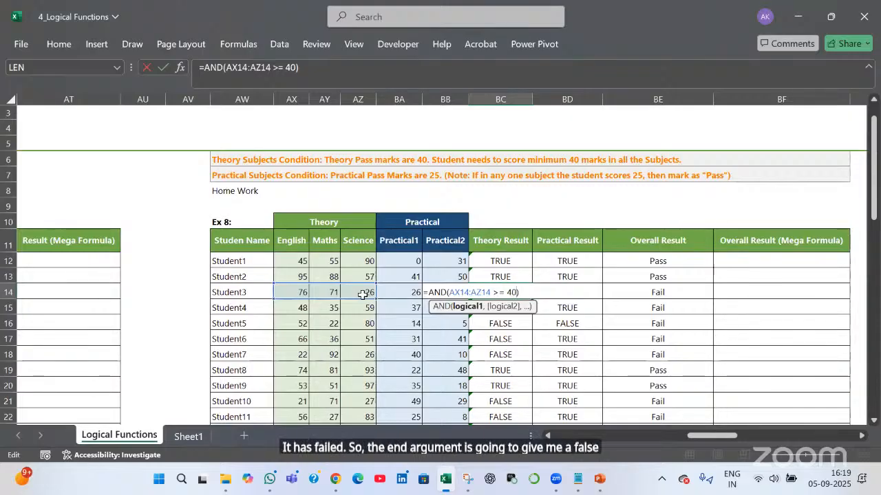
pyautogui.press('Return')
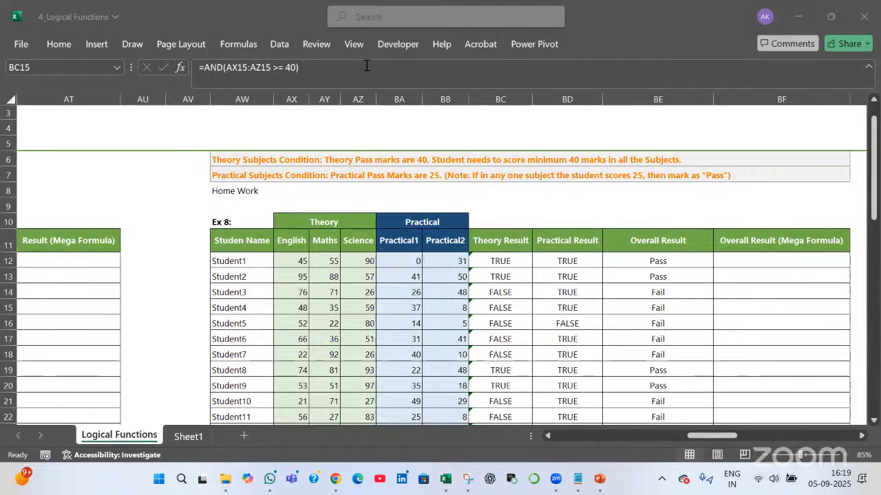
pyautogui.click(569, 265)
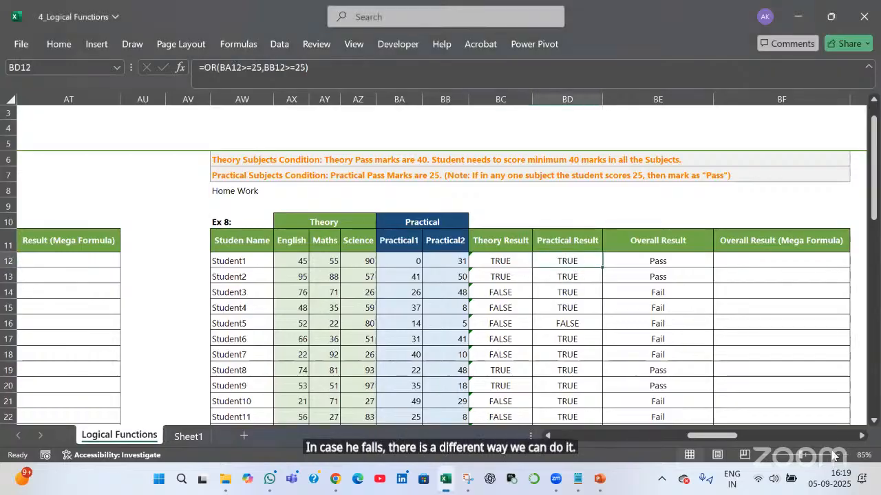
pyautogui.moveTo(726, 436)
pyautogui.mouseDown()
pyautogui.moveTo(791, 436)
pyautogui.moveTo(735, 436)
pyautogui.mouseUp()
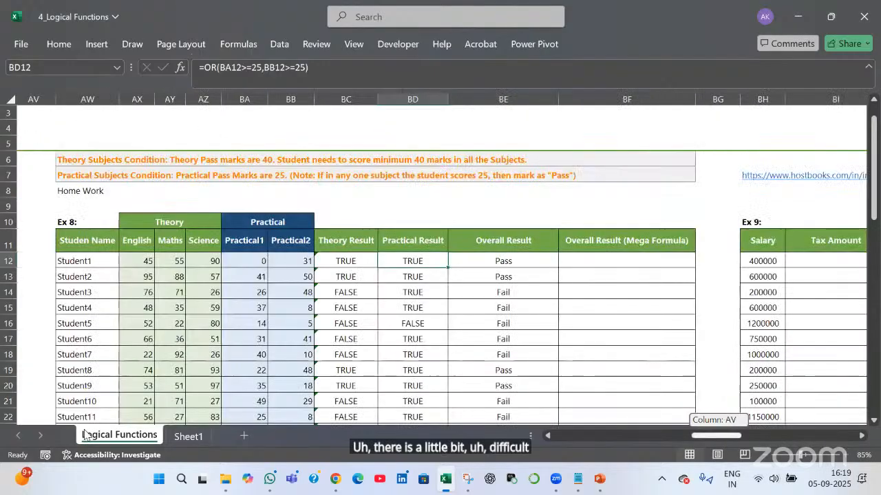
# On Sheet1, enter TRUE in E10 and FALSE in E11
pyautogui.click(196, 436)
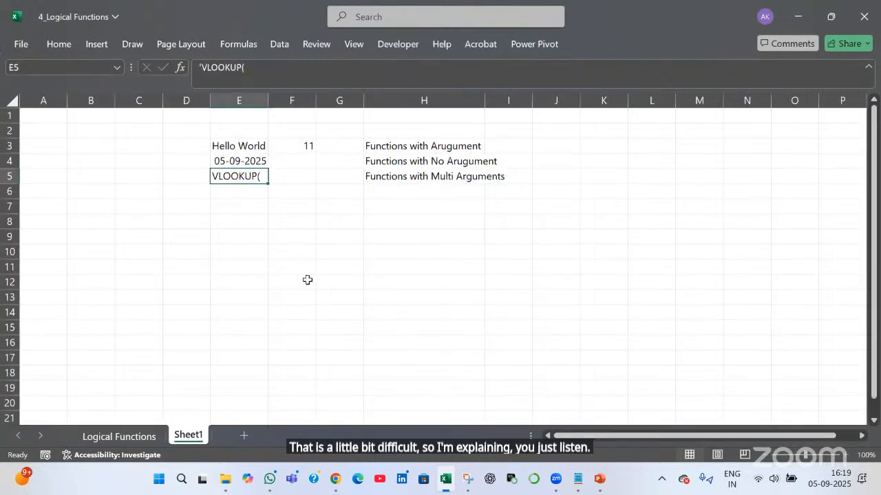
pyautogui.click(230, 249)
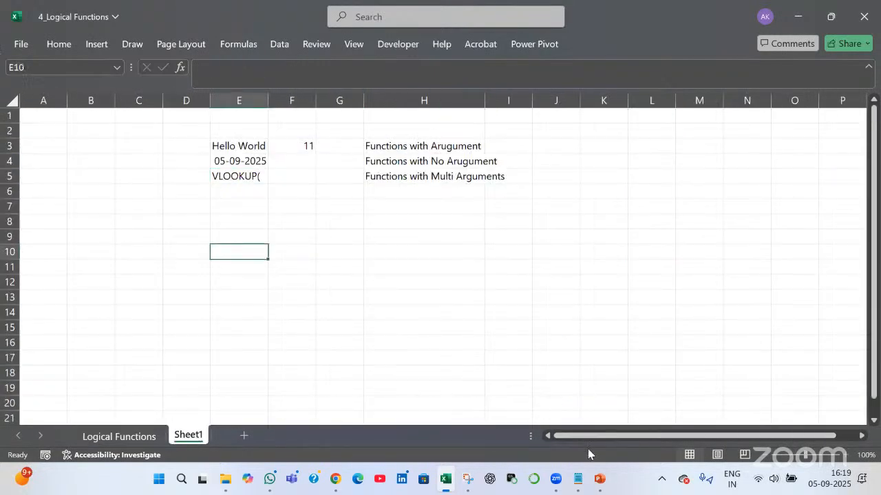
pyautogui.write('True')
pyautogui.press('Return')
pyautogui.write('F')
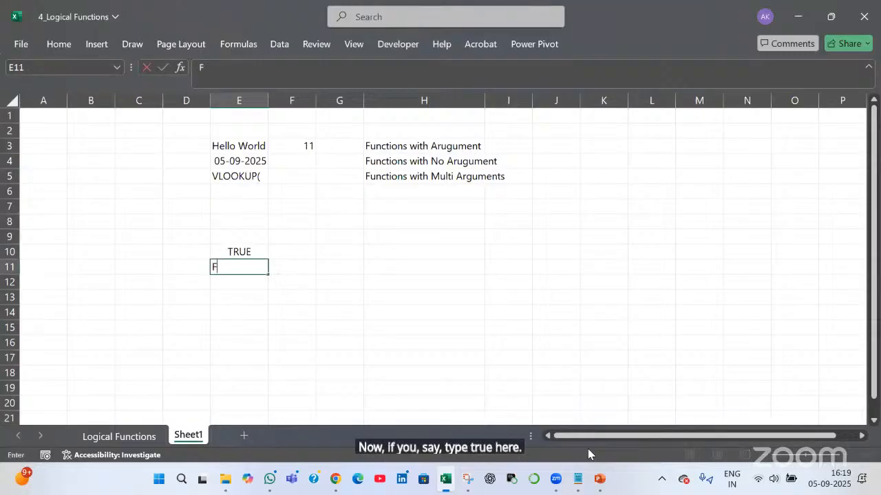
pyautogui.write('alse')
pyautogui.press('Return')
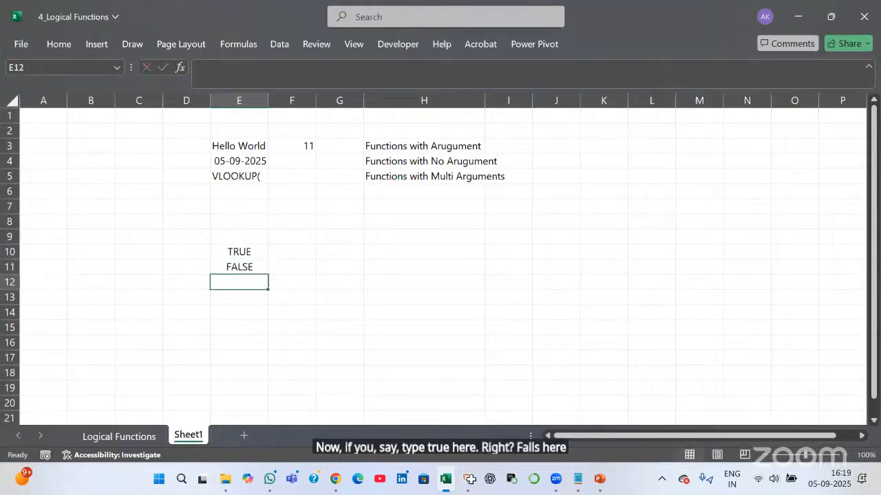
# Enter =NOT(E10) in F10 and fill it down to F11
pyautogui.click(285, 253)
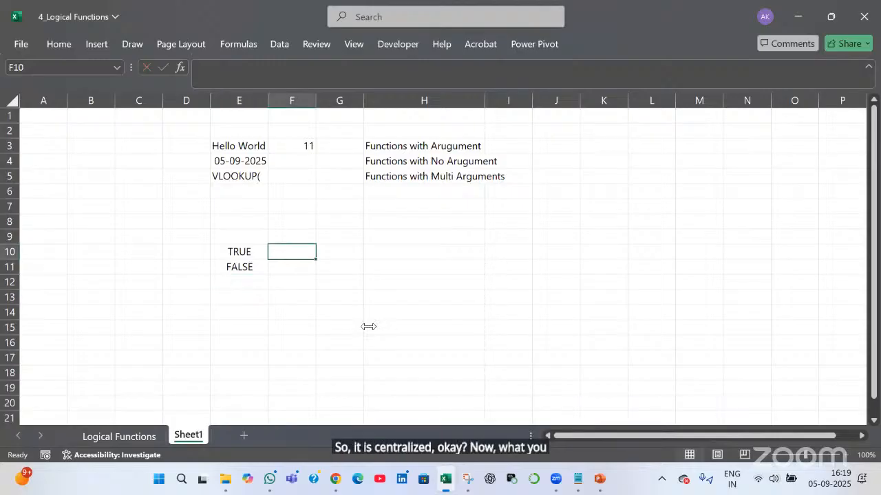
pyautogui.write('=not(')
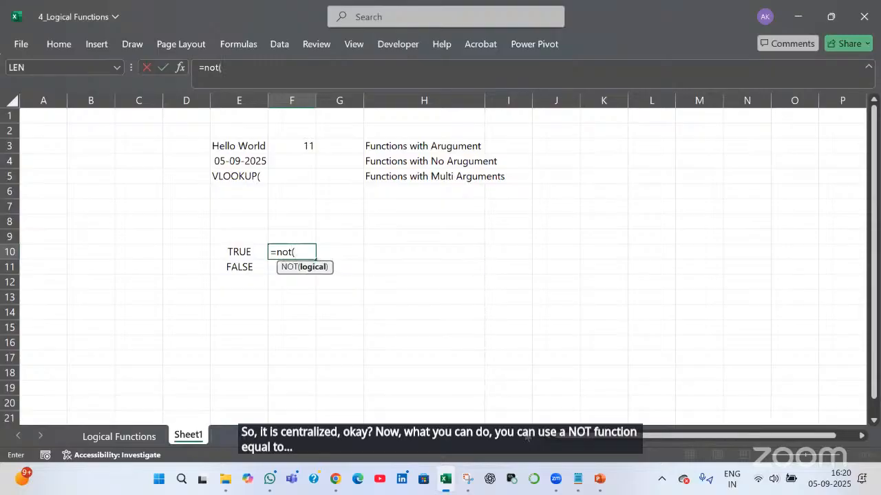
pyautogui.press('Left')
pyautogui.write(')')
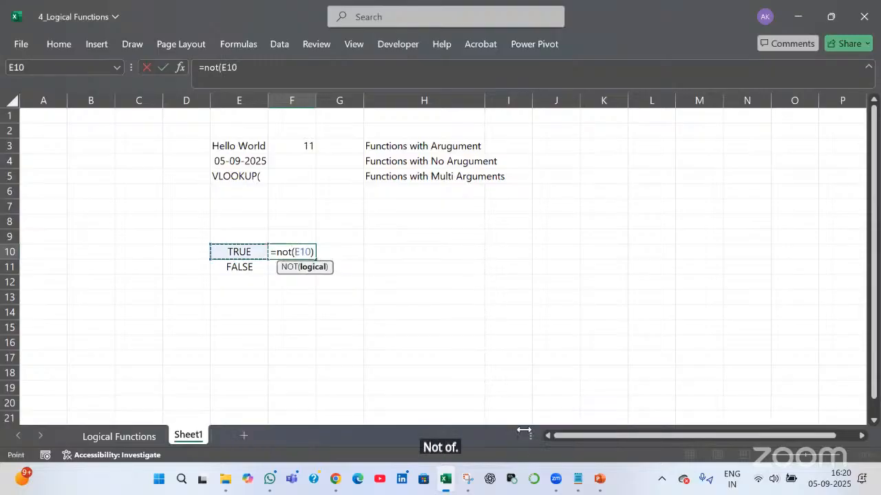
pyautogui.press('Return')
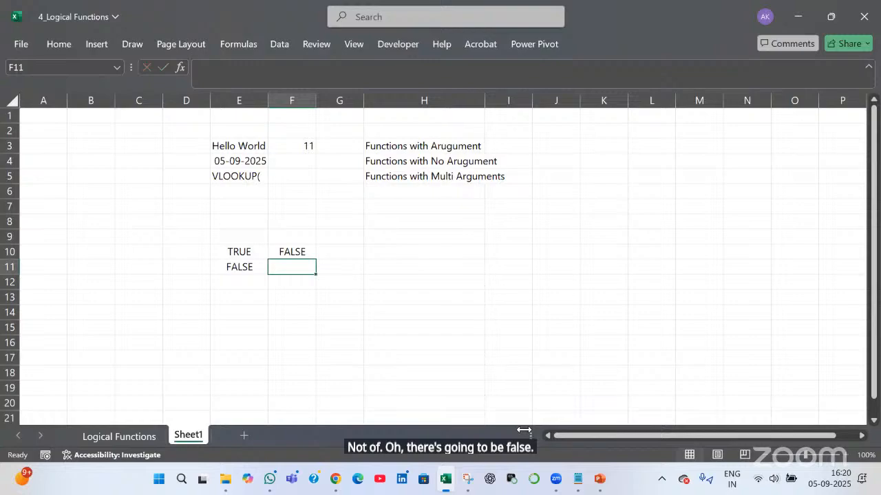
pyautogui.hotkey('ctrl', 'd')
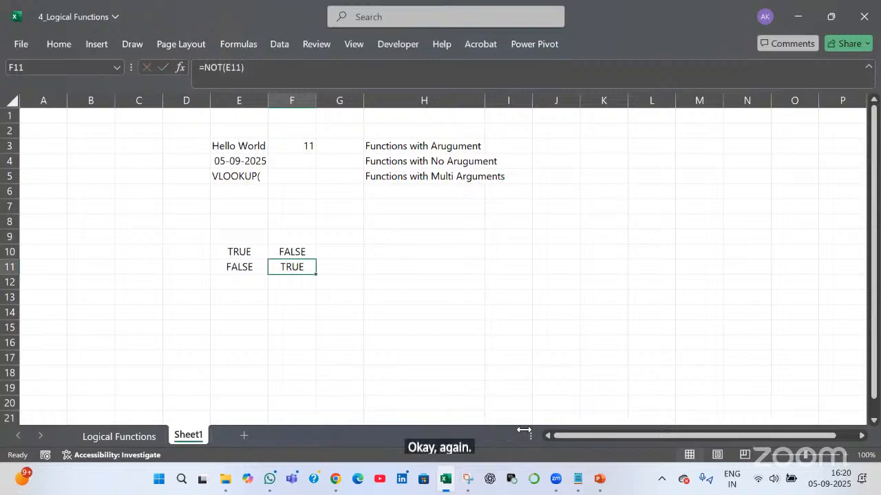
# Review F10's NOT formula, then move to the Logical Functions sheet
pyautogui.press('Up')
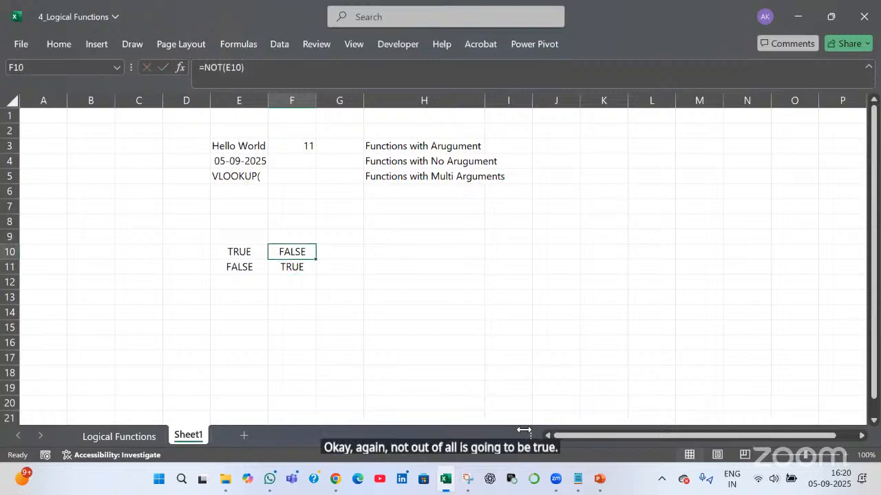
pyautogui.press('F2')
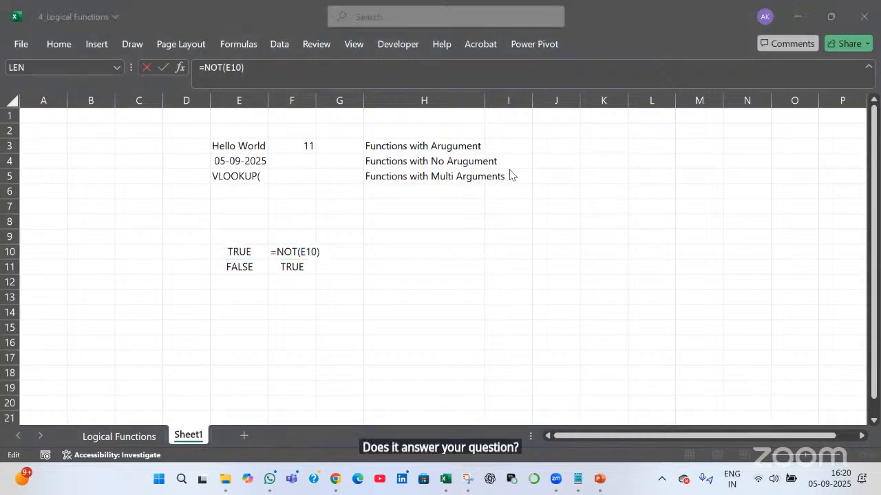
pyautogui.click(150, 433)
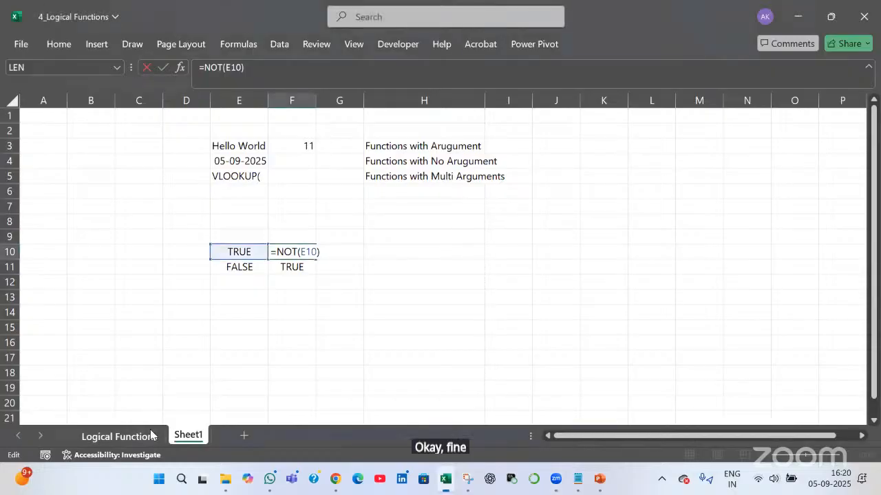
pyautogui.click(151, 433)
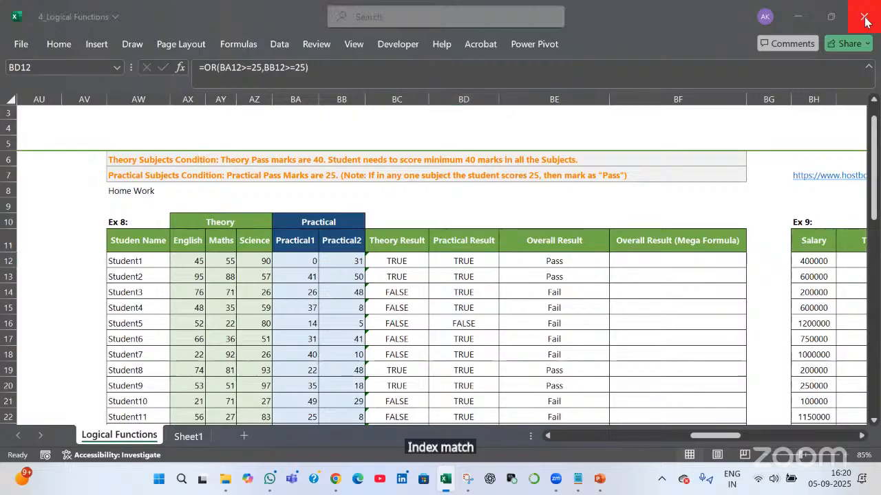
# Switch to Recap.txt in Notepad and highlight 'Vlookup & Match' in the Day 2 list
pyautogui.hotkey('alt', 'Tab')
pyautogui.press('Tab')
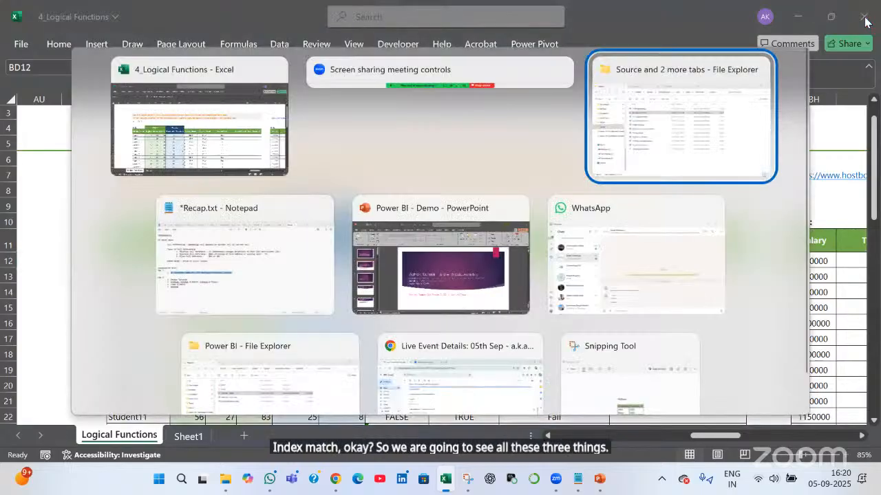
pyautogui.hotkey('alt', 'Tab')
pyautogui.click(166, 293)
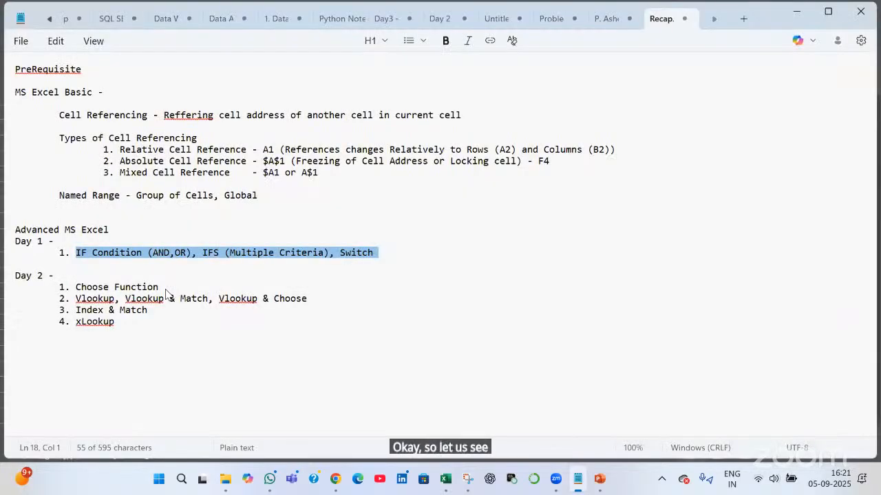
pyautogui.moveTo(75, 288); pyautogui.dragTo(207, 300)
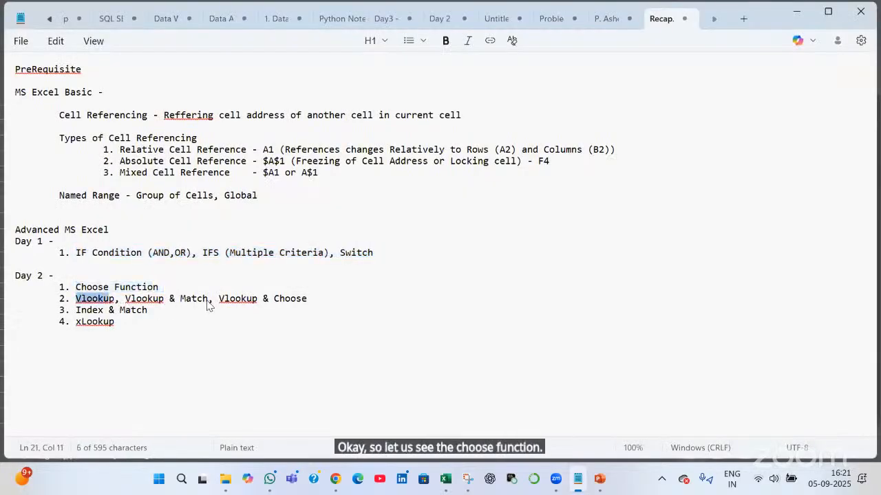
pyautogui.moveTo(125, 300); pyautogui.dragTo(209, 304)
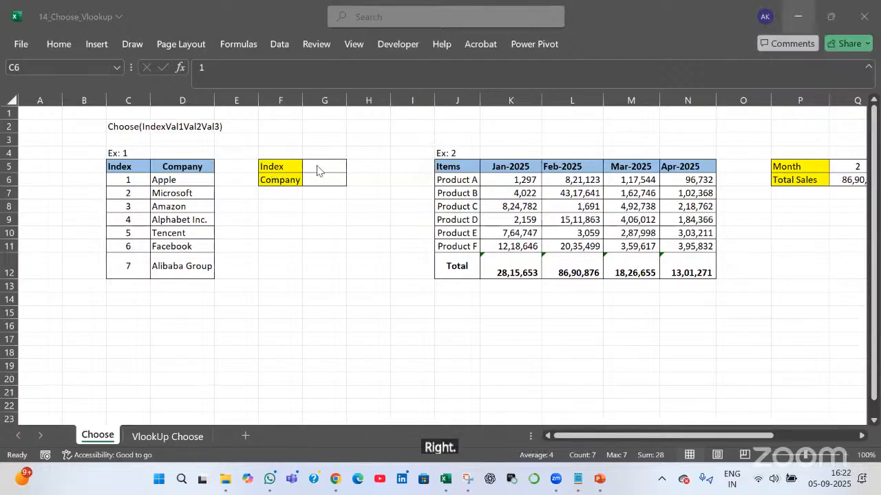
# Enter index 7 in the Index cell G5
pyautogui.click(134, 271)
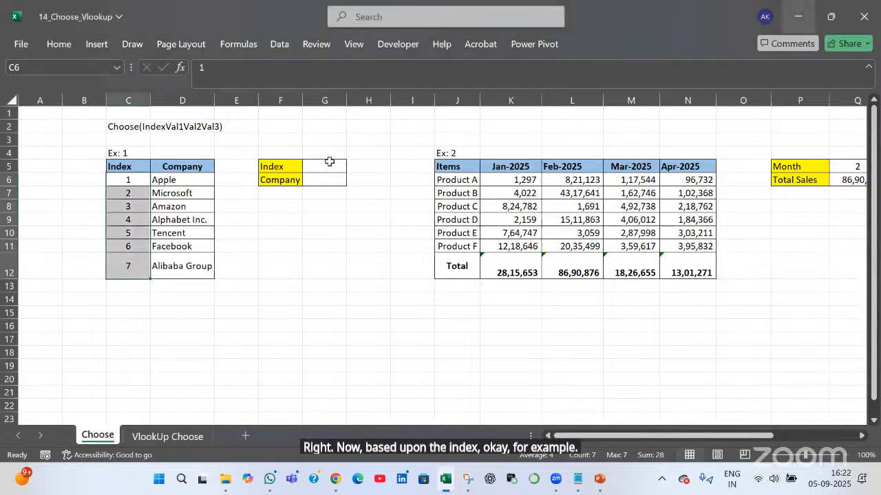
pyautogui.click(334, 179)
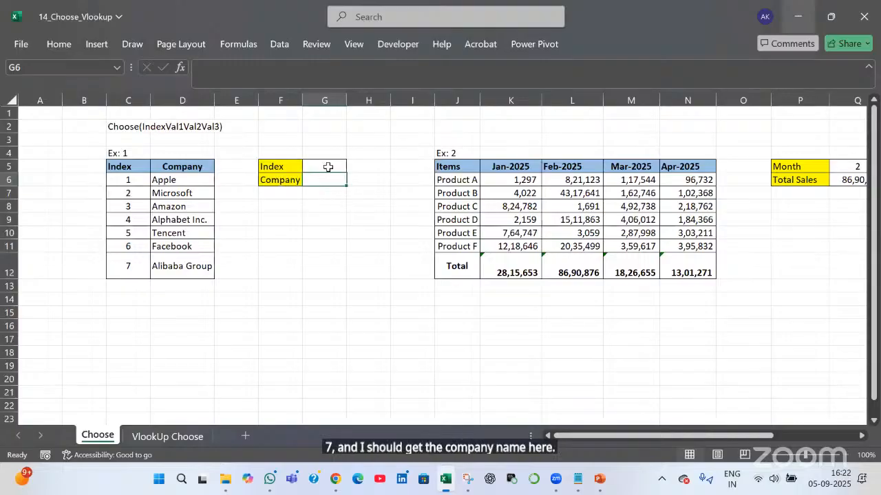
pyautogui.click(328, 167)
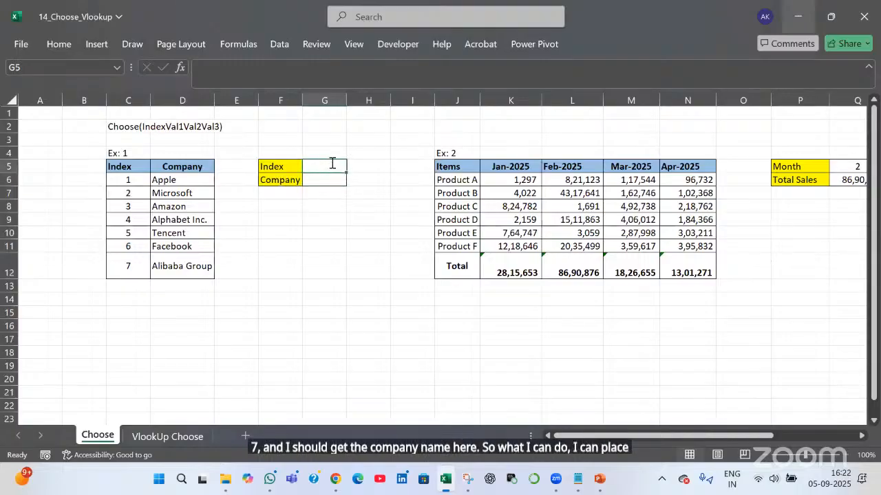
pyautogui.write('7')
pyautogui.press('Return')
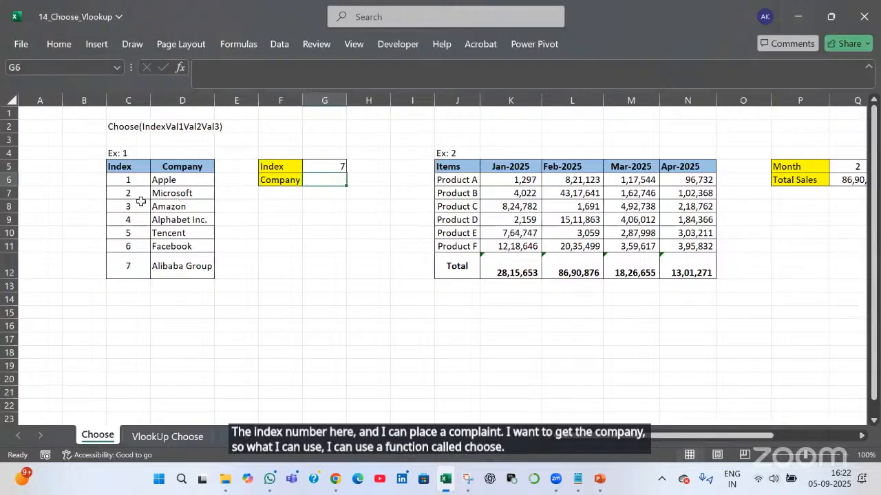
# Begin =CHOOSE(G5,D6,D7,D8,D9 in G6, listing Apple through Alphabet Inc. as choices
pyautogui.write('=')
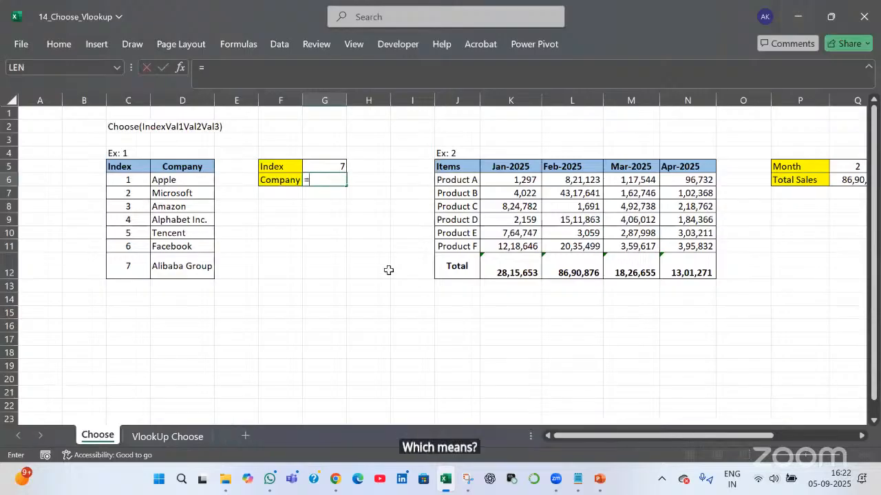
pyautogui.write('ch')
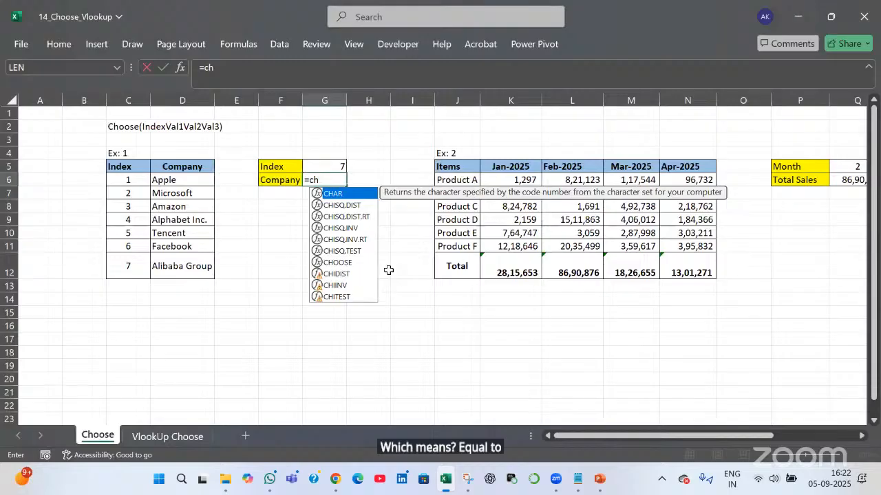
pyautogui.write('oose')
pyautogui.press('Tab')
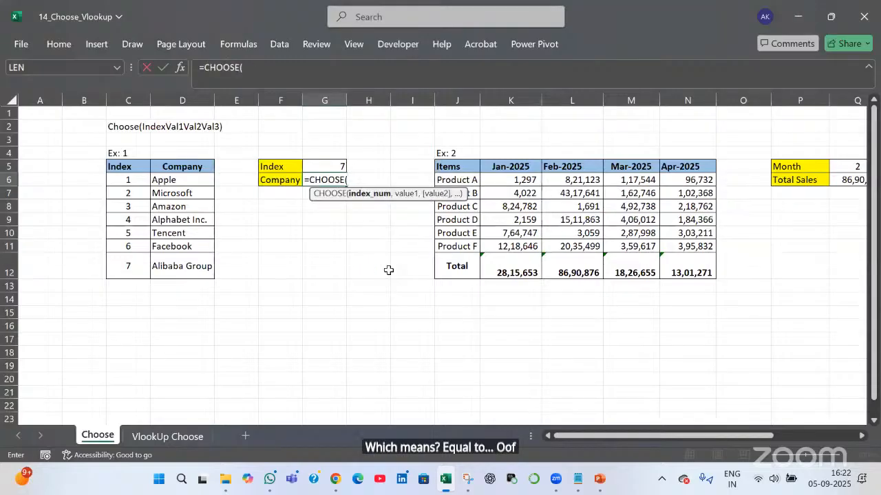
pyautogui.press('Up')
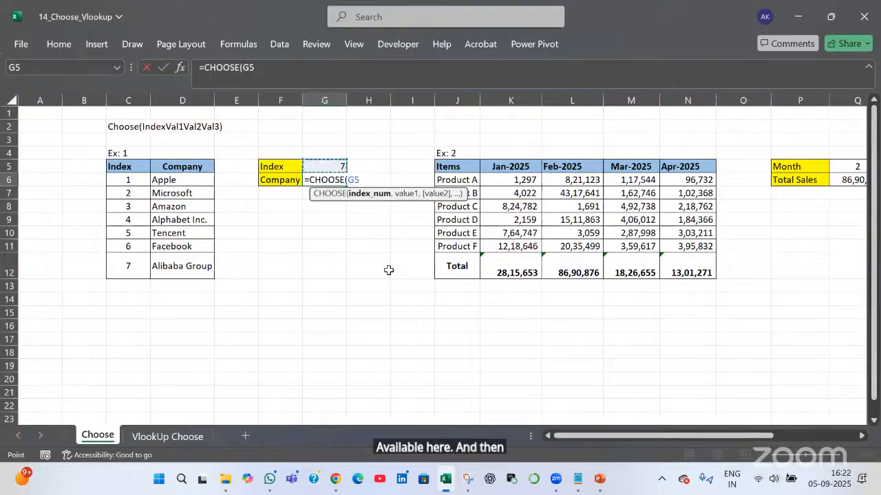
pyautogui.write(',')
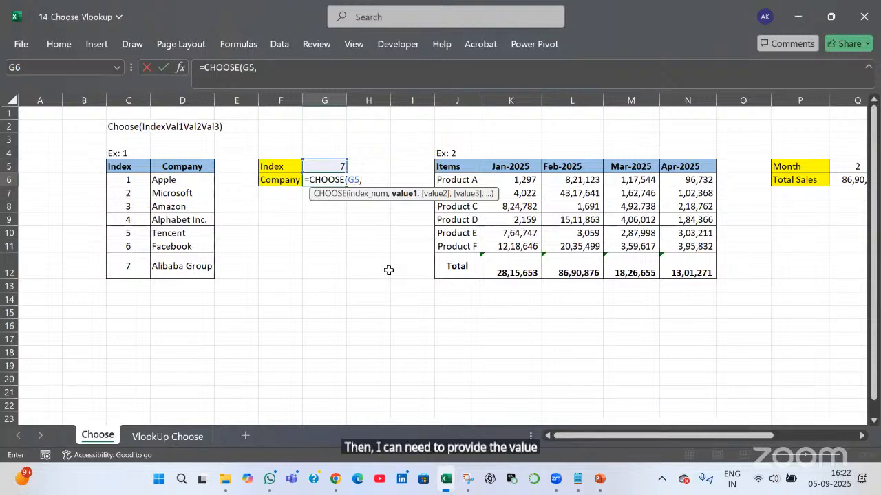
pyautogui.click(193, 178)
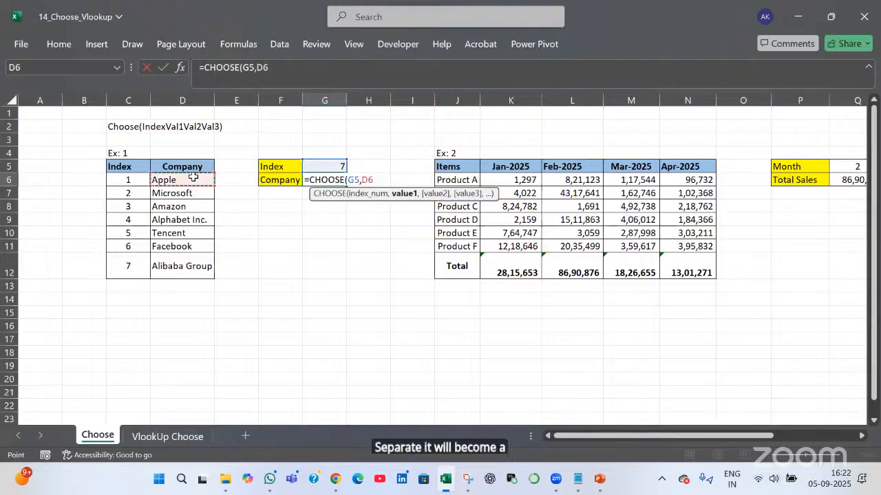
pyautogui.write(',')
pyautogui.click(188, 193)
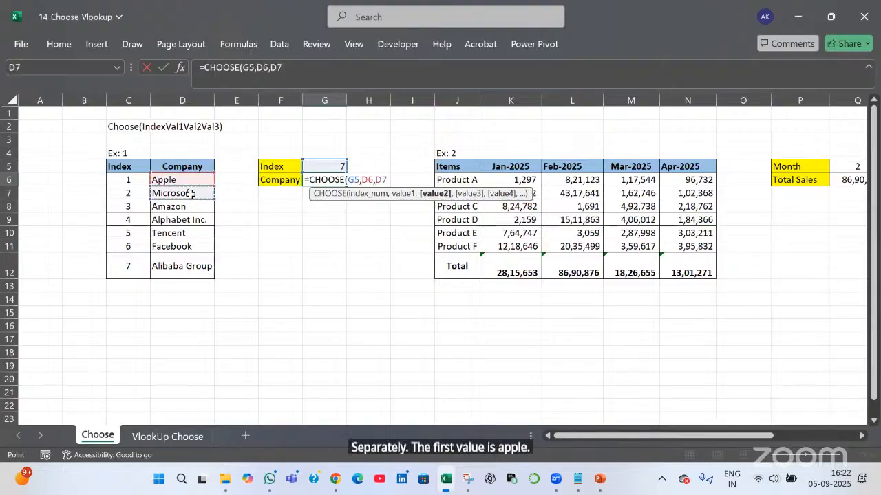
pyautogui.write(',')
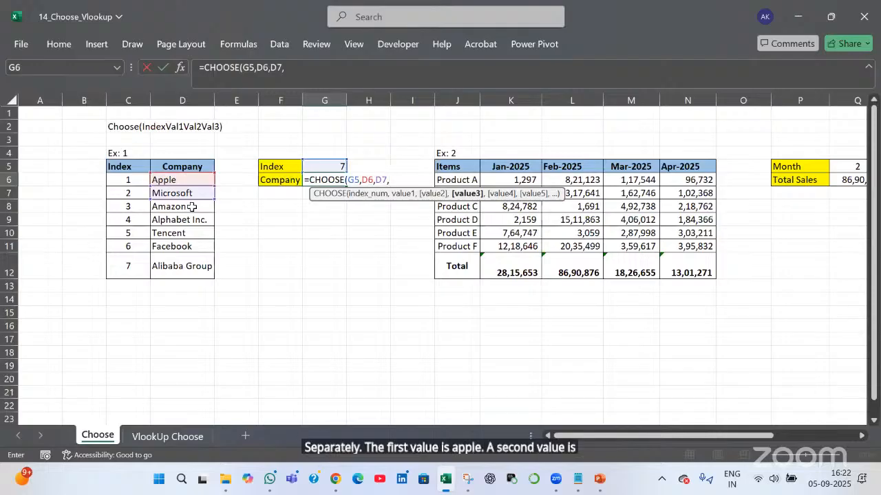
pyautogui.click(192, 206)
pyautogui.write(',')
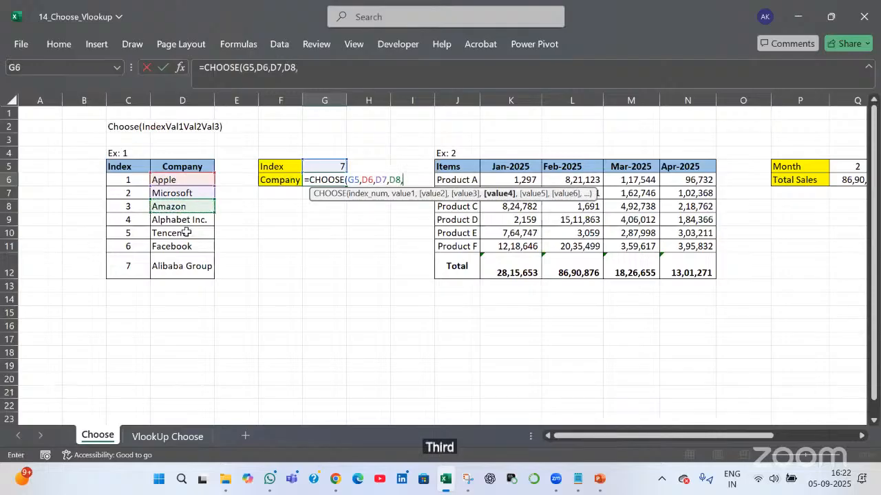
pyautogui.click(187, 221)
# Add D10, D11 and D12 and close the CHOOSE formula, showing Alibaba Group
pyautogui.write(',')
pyautogui.click(187, 233)
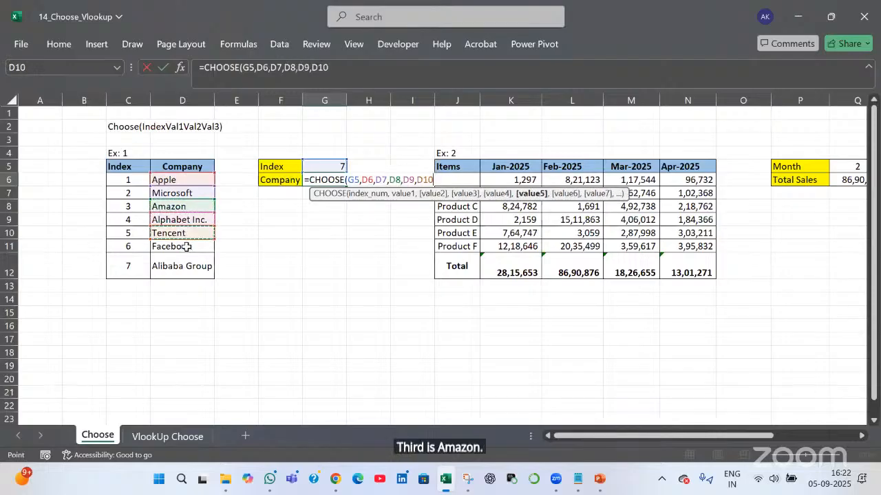
pyautogui.write(',')
pyautogui.click(190, 249)
pyautogui.write(',')
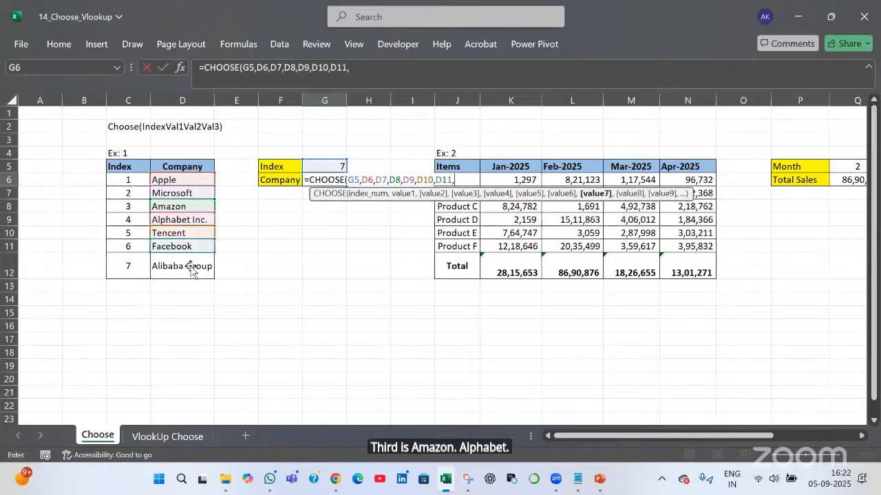
pyautogui.click(192, 268)
pyautogui.write(',')
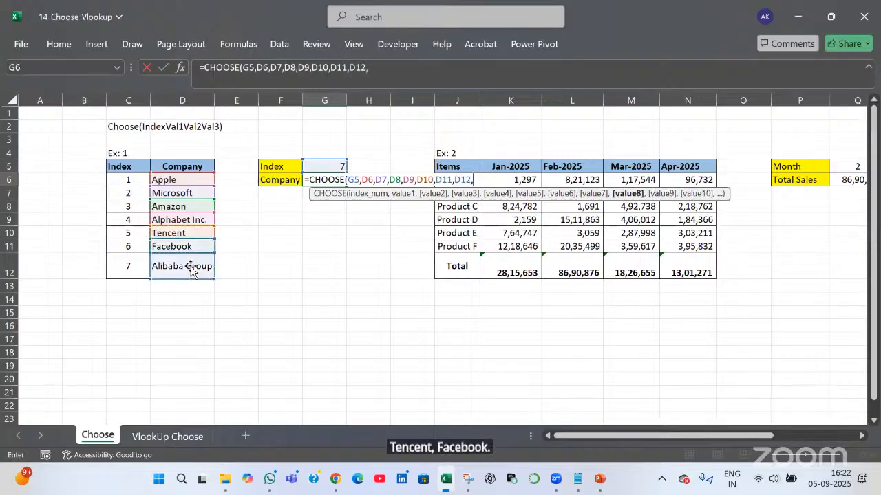
pyautogui.press('BackSpace')
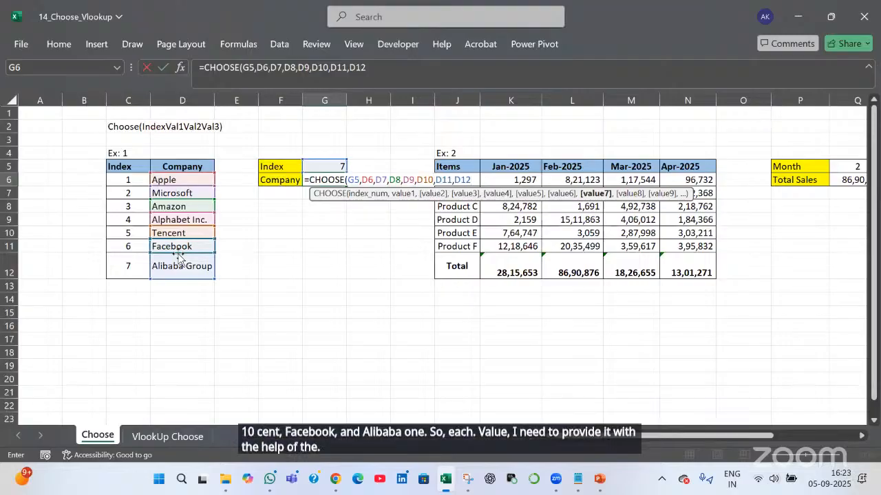
pyautogui.write(')')
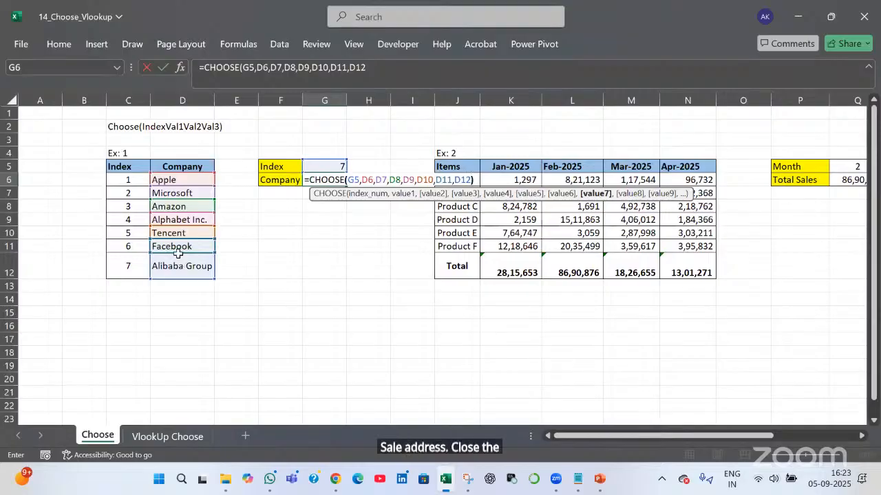
pyautogui.press('Return')
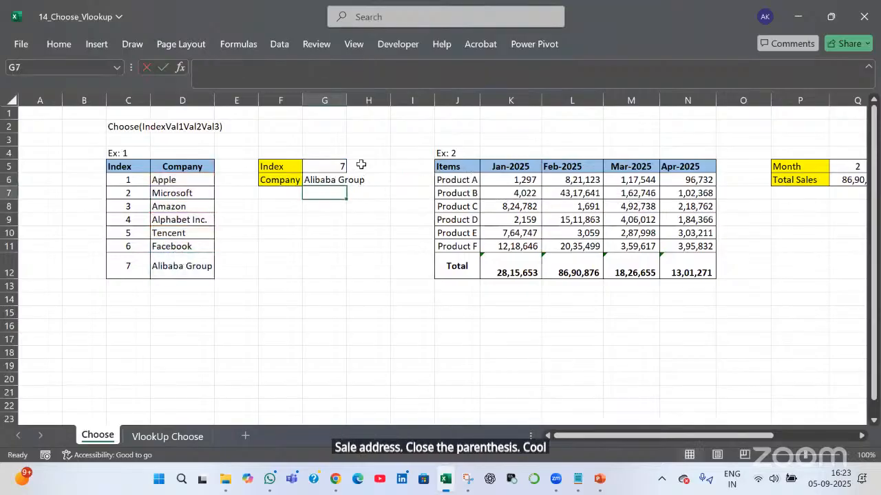
# Widen column G and change G5's index to 3 so G6 returns Amazon
pyautogui.doubleClick(347, 102)
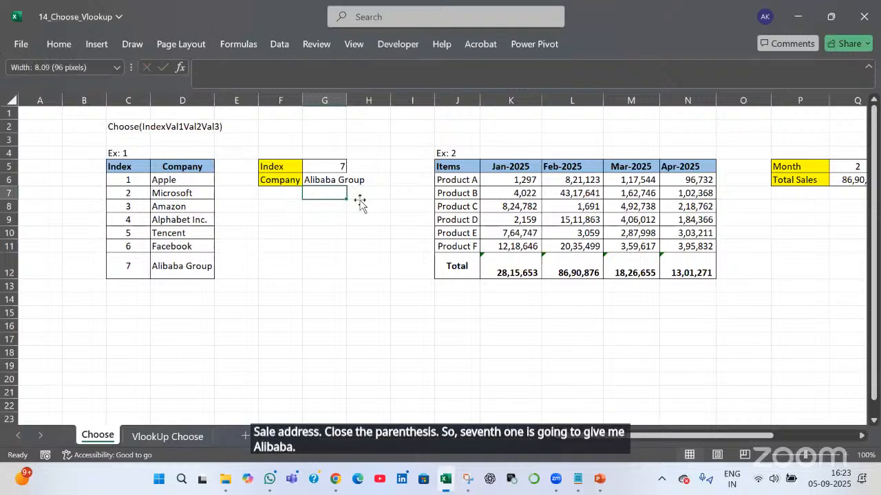
pyautogui.press('Up')
pyautogui.press('Up')
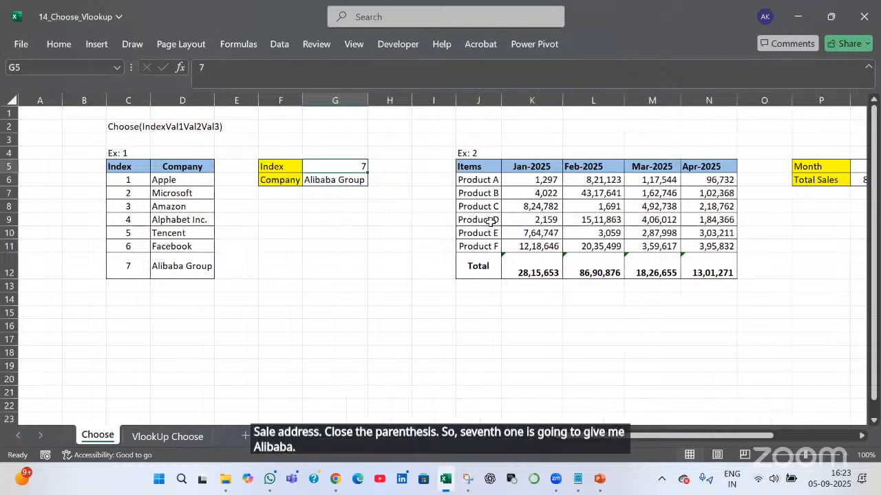
pyautogui.write('3')
pyautogui.press('Return')
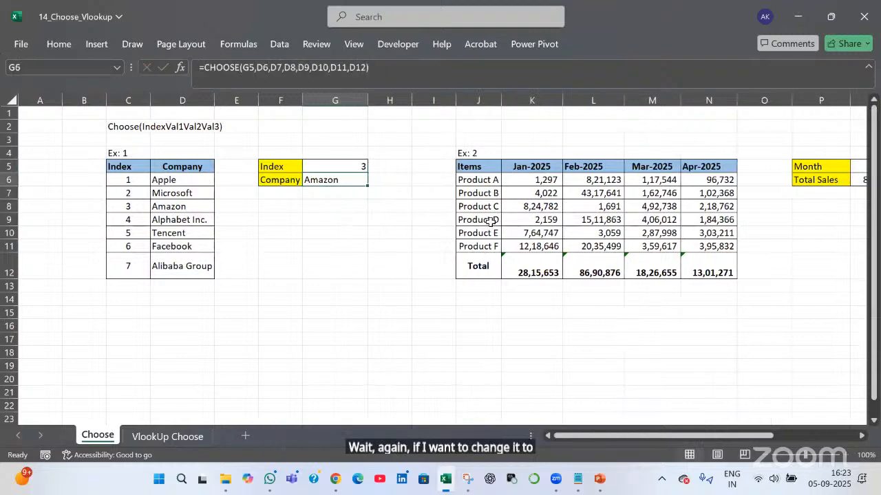
pyautogui.press('Up')
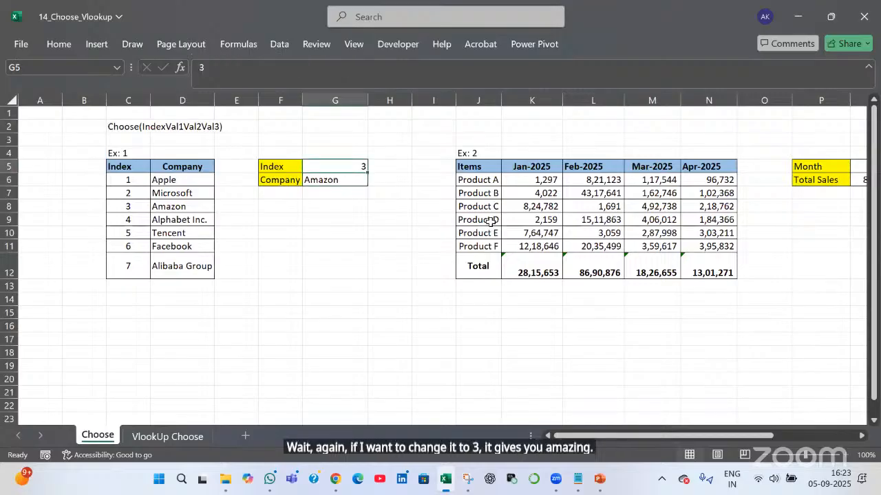
pyautogui.press('F2')
pyautogui.press('Return')
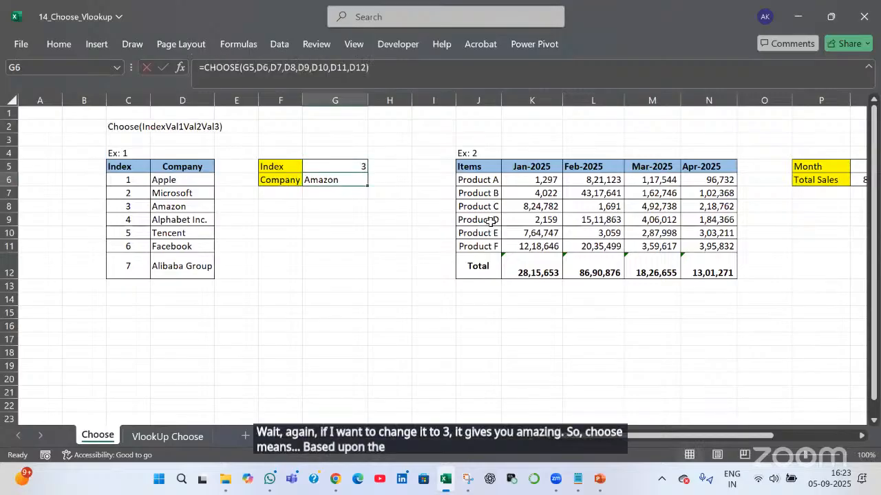
pyautogui.press('F2')
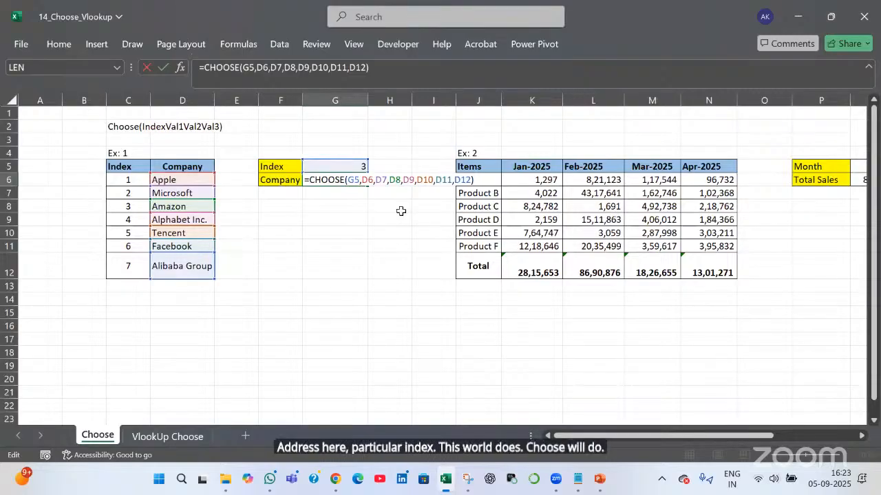
pyautogui.press('Return')
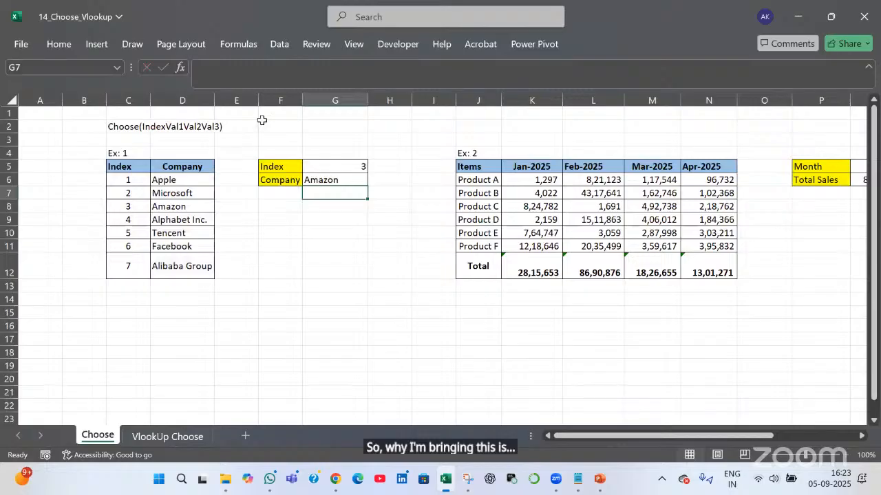
# Inspect the CHOOSE formula's argument hints in G6 without changes, then close the workbook
pyautogui.doubleClick(348, 183)
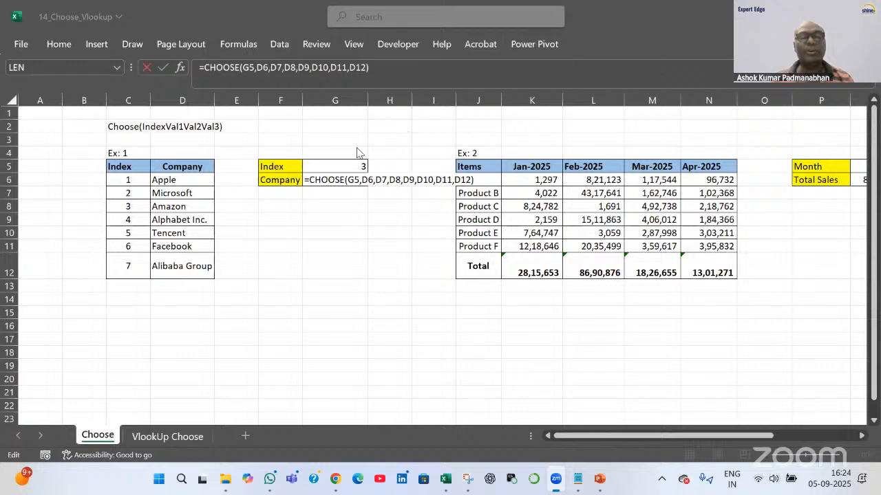
pyautogui.click(362, 182)
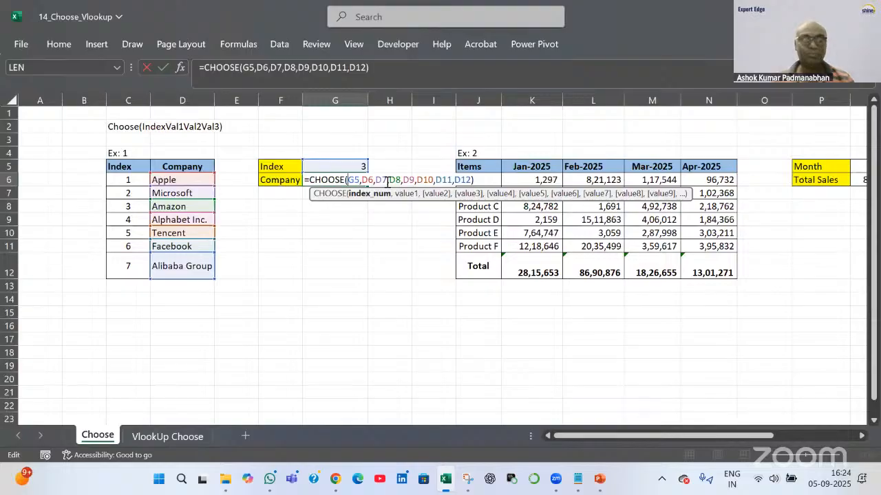
pyautogui.press('Escape')
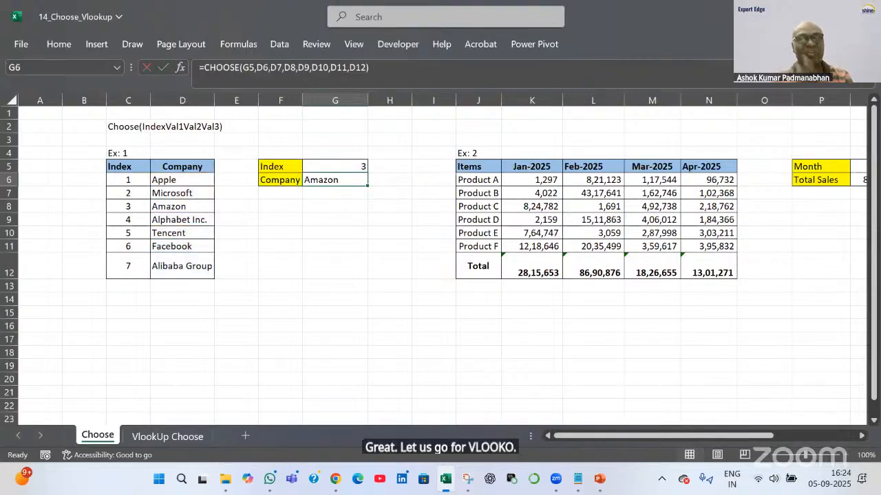
pyautogui.hotkey('alt', 'F4')
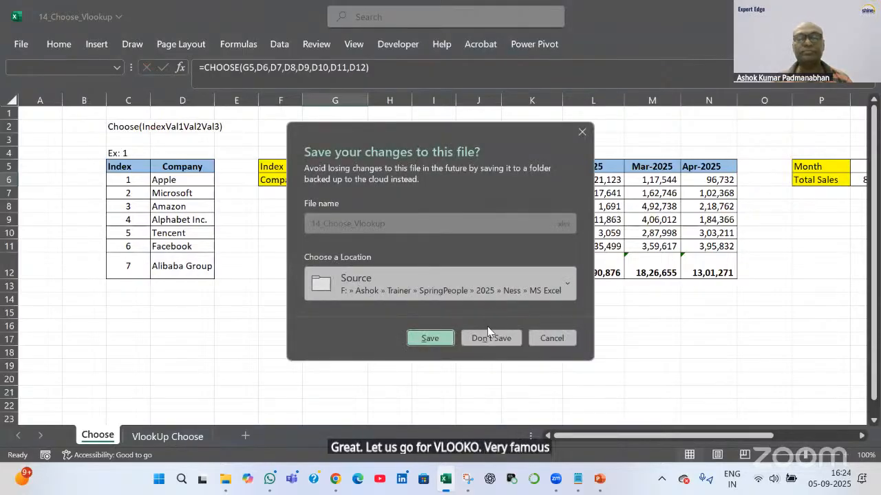
# Discard the CHOOSE workbook changes and open 8_VLookup_Choose_XLookup from File Explorer
pyautogui.click(491, 338)
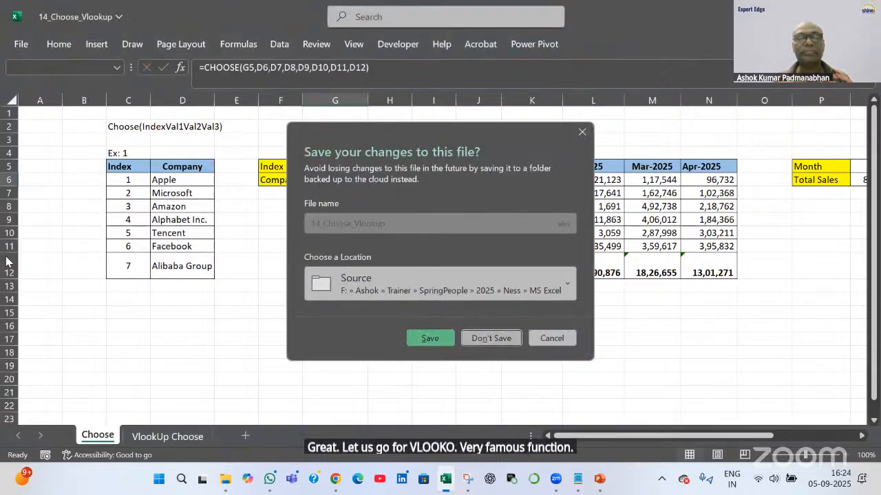
pyautogui.doubleClick(288, 227)
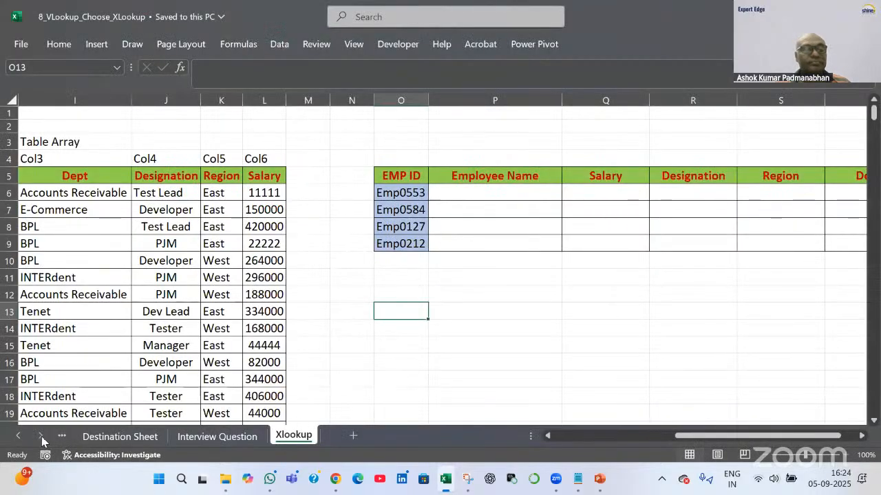
# Scroll the sheet tabs back and go to The Most Popular Formula sheet
pyautogui.click(110, 437)
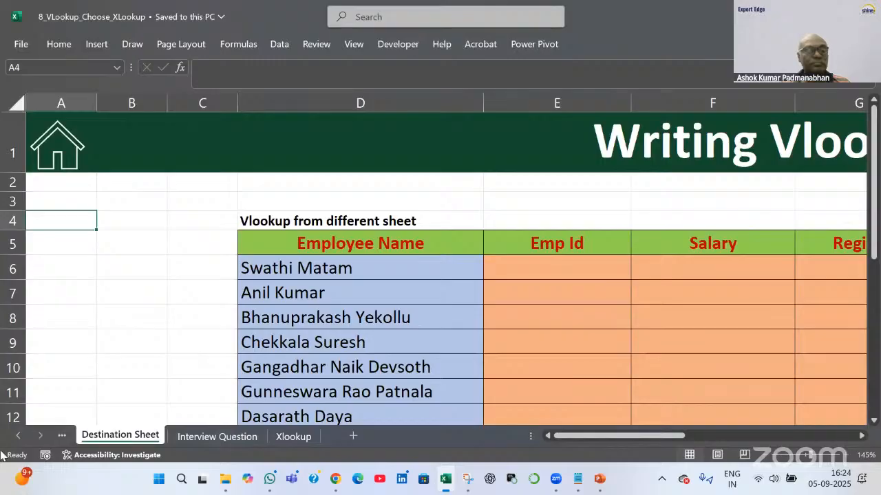
pyautogui.click(203, 342)
pyautogui.click(19, 436)
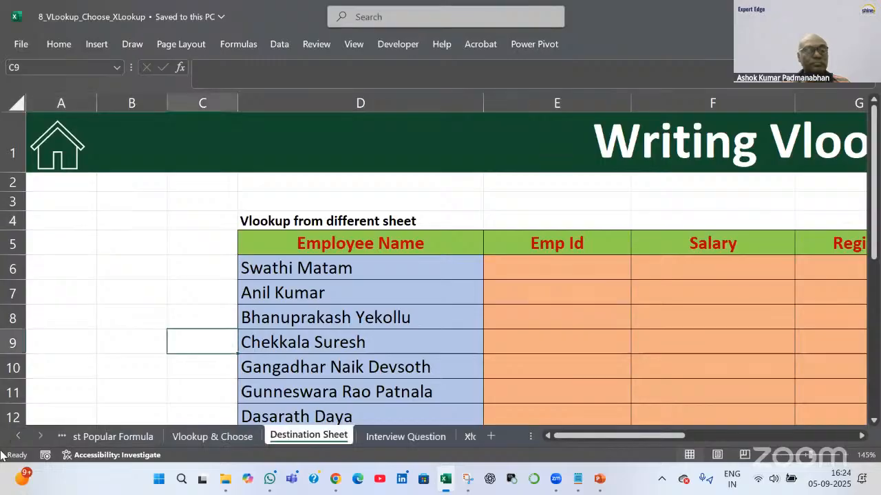
pyautogui.click(103, 438)
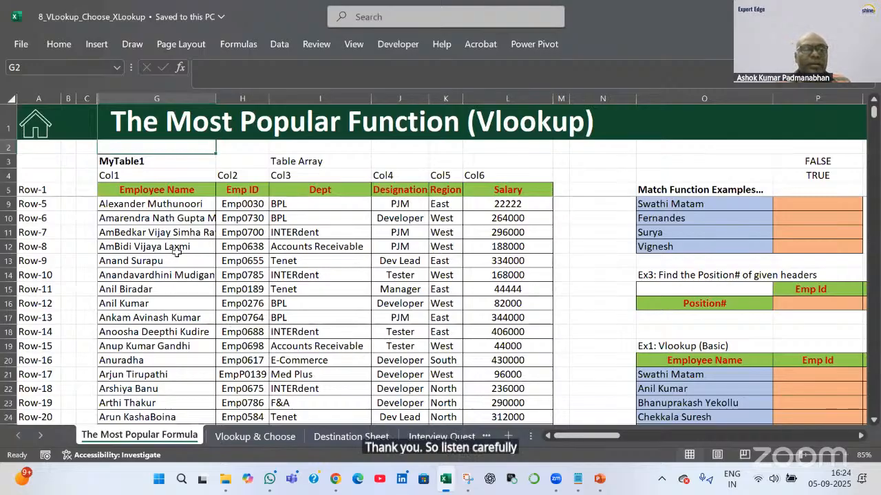
pyautogui.scroll(1, 176, 196)
pyautogui.moveTo(176, 194); pyautogui.dragTo(333, 287)
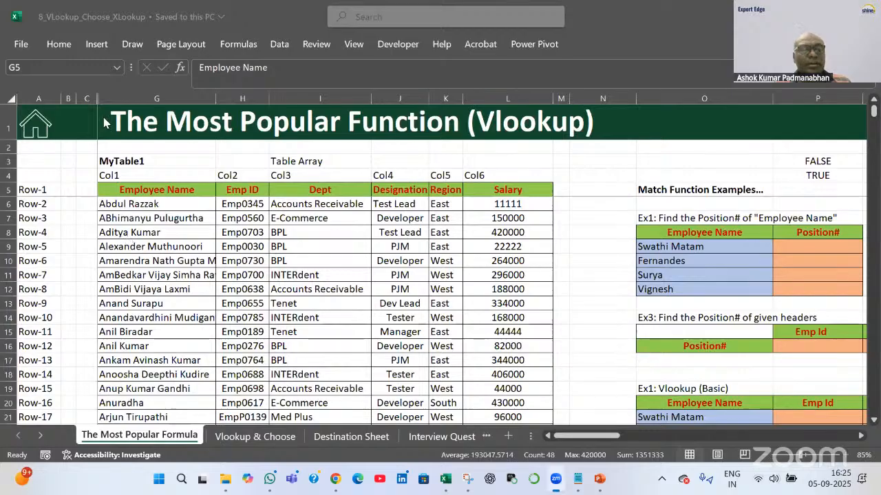
pyautogui.click(157, 201)
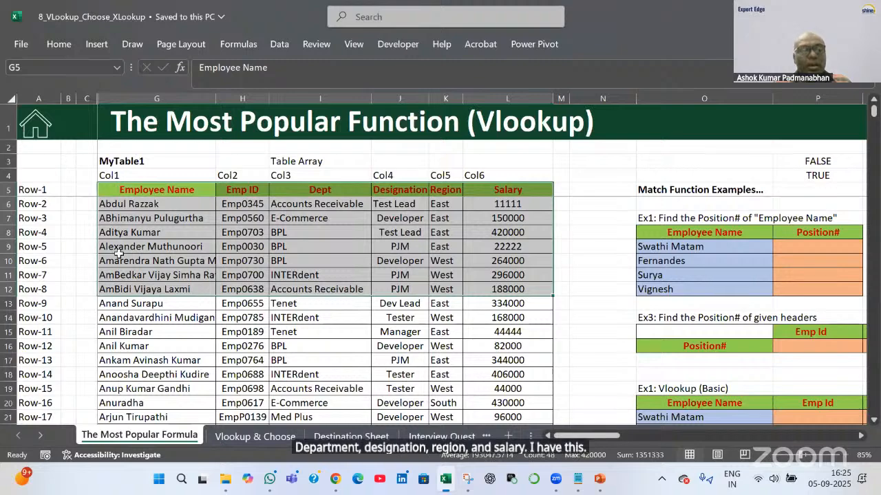
pyautogui.moveTo(121, 189); pyautogui.dragTo(509, 190)
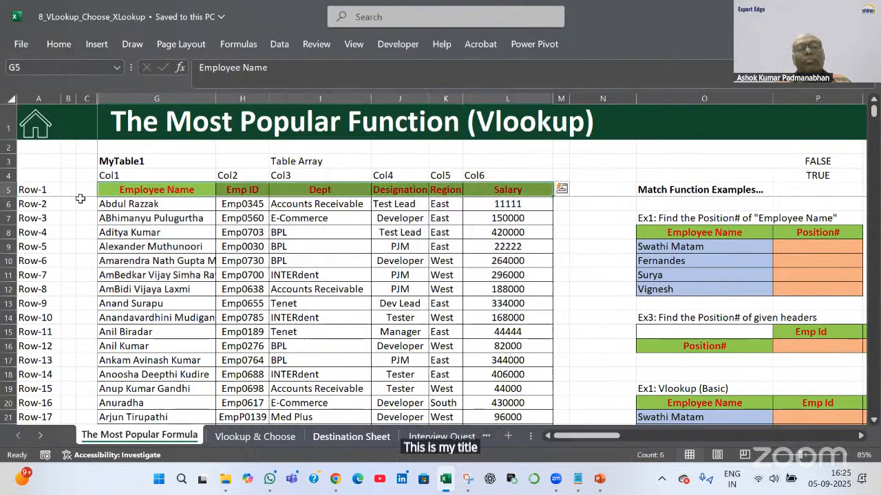
pyautogui.moveTo(139, 189); pyautogui.dragTo(148, 303)
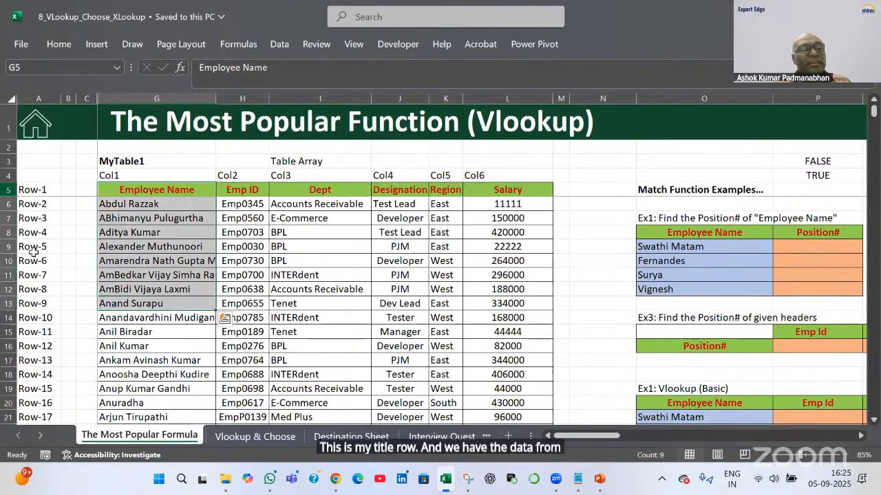
pyautogui.moveTo(28, 190); pyautogui.dragTo(44, 286)
pyautogui.click(163, 193)
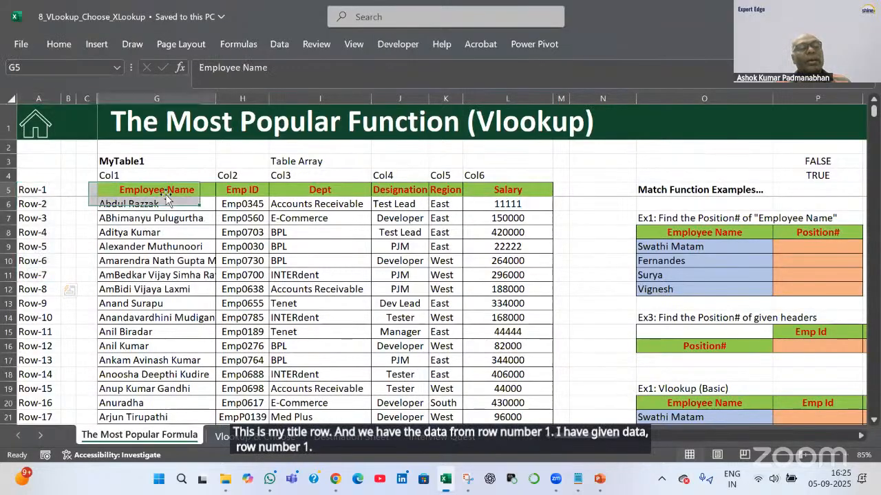
pyautogui.hotkey('ctrl', 'Down')
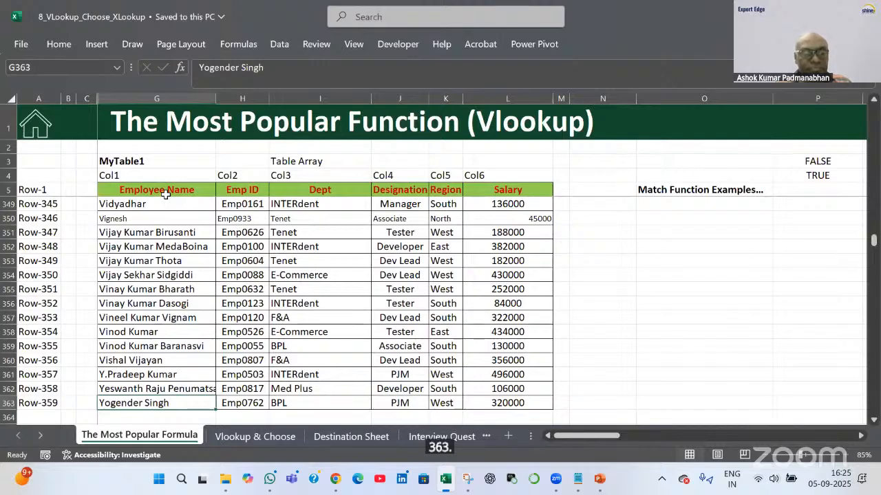
pyautogui.hotkey('ctrl', 'Up')
pyautogui.press('Down')
pyautogui.press('Down')
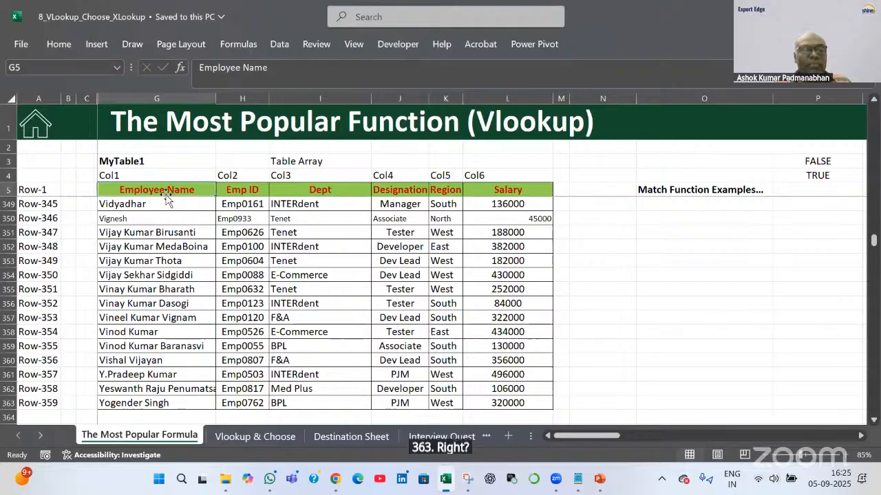
pyautogui.press('Down')
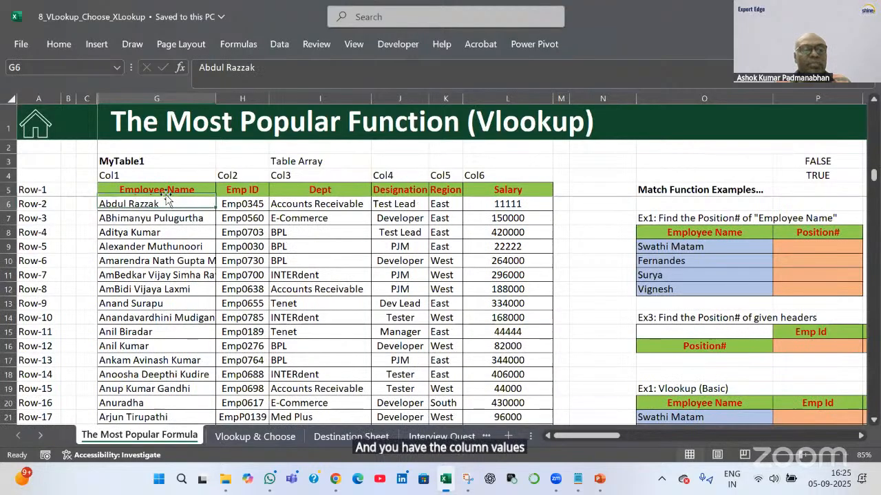
pyautogui.press('Up')
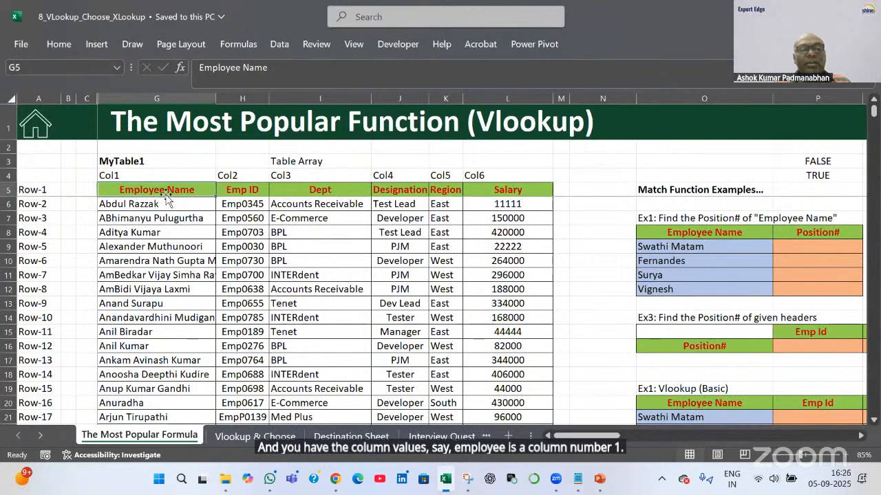
pyautogui.press('Right')
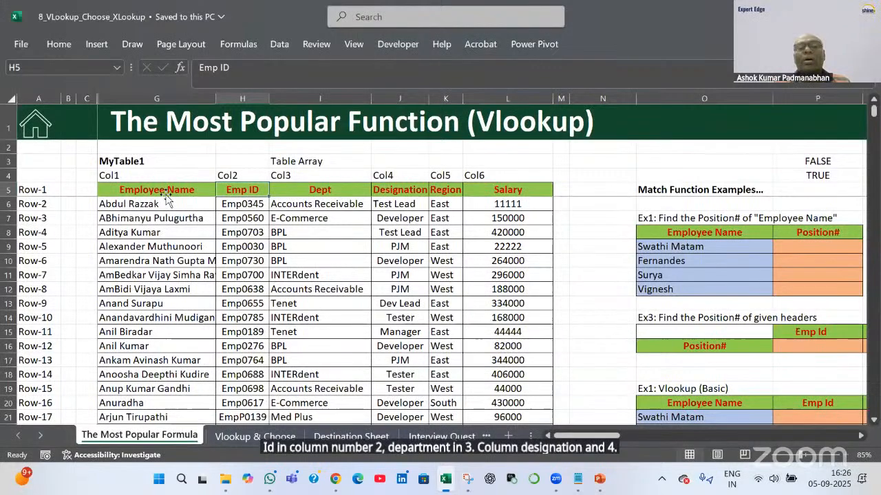
pyautogui.press('Right')
pyautogui.press('Right')
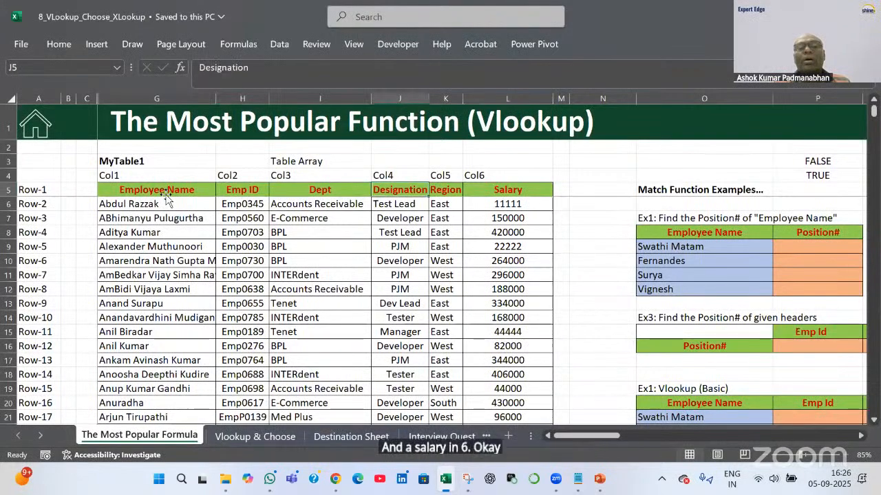
pyautogui.press('Right')
pyautogui.press('Left')
pyautogui.press('Left')
pyautogui.press('Left')
pyautogui.press('Left')
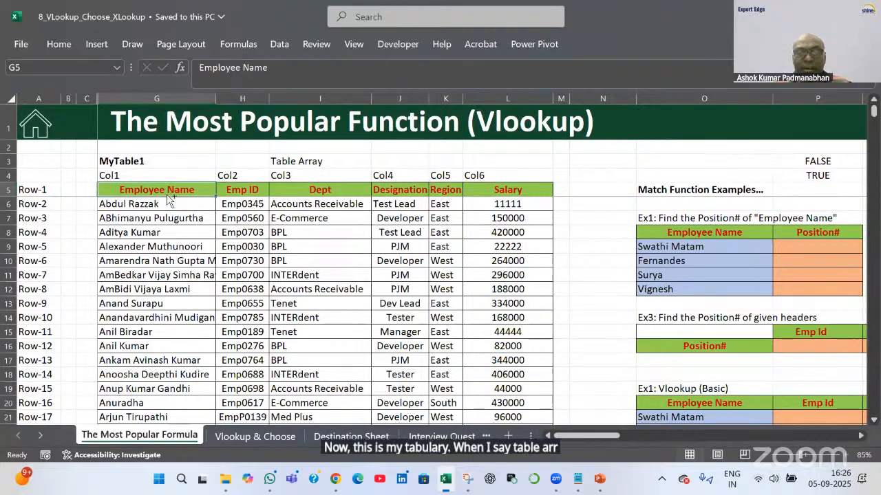
pyautogui.hotkey('shift', 'Right')
pyautogui.hotkey('shift', 'Right')
pyautogui.hotkey('shift', 'Right')
pyautogui.hotkey('shift', 'Right')
pyautogui.hotkey('shift', 'Right')
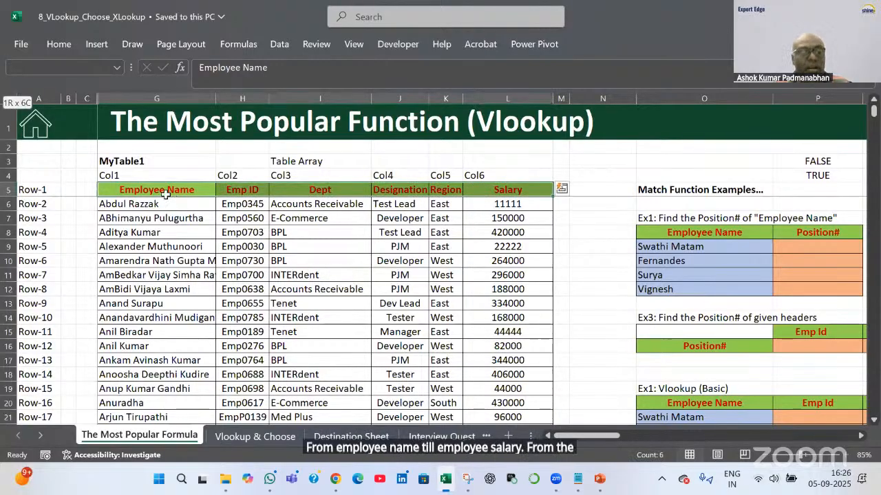
pyautogui.hotkey('ctrl', 'shift', 'Down')
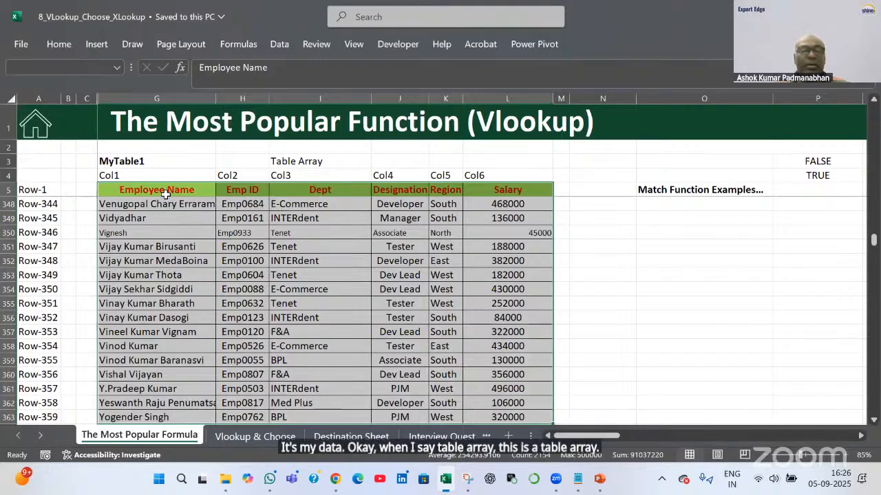
pyautogui.press('Up')
pyautogui.press('Up')
pyautogui.press('Down')
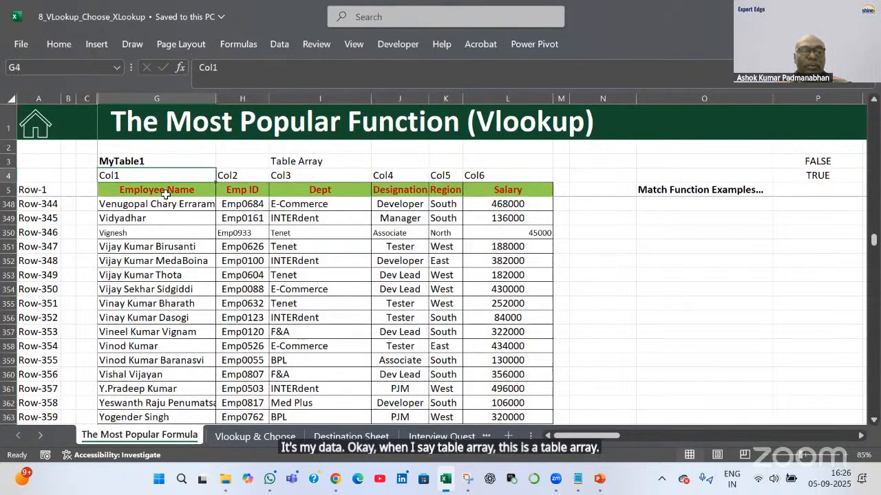
pyautogui.press('Down')
pyautogui.press('Down')
pyautogui.press('Down')
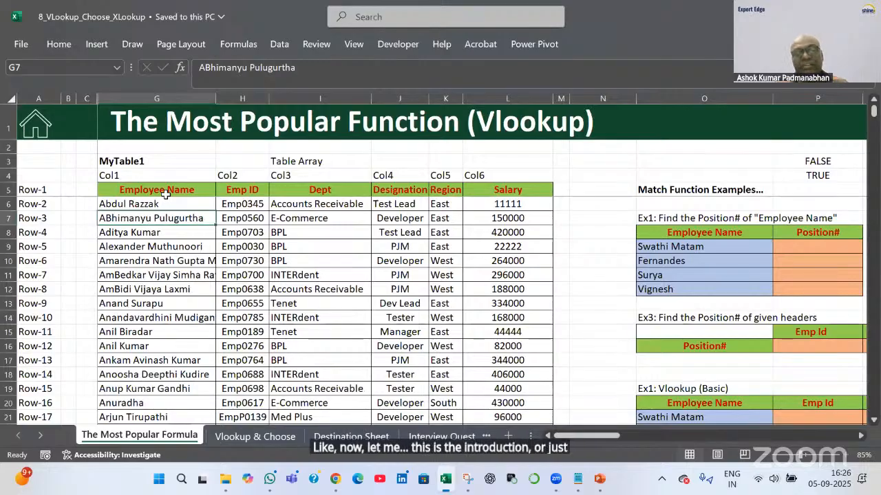
pyautogui.press('Right')
pyautogui.press('Right')
pyautogui.press('Right')
pyautogui.press('Right')
pyautogui.press('Right')
pyautogui.press('Right')
pyautogui.press('Right')
pyautogui.press('Right')
pyautogui.press('Right')
pyautogui.press('Right')
pyautogui.press('Right')
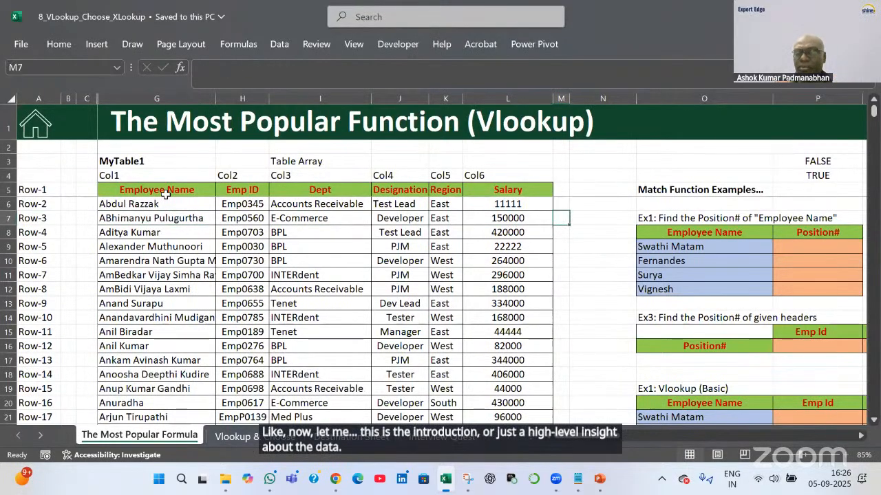
pyautogui.press('Right')
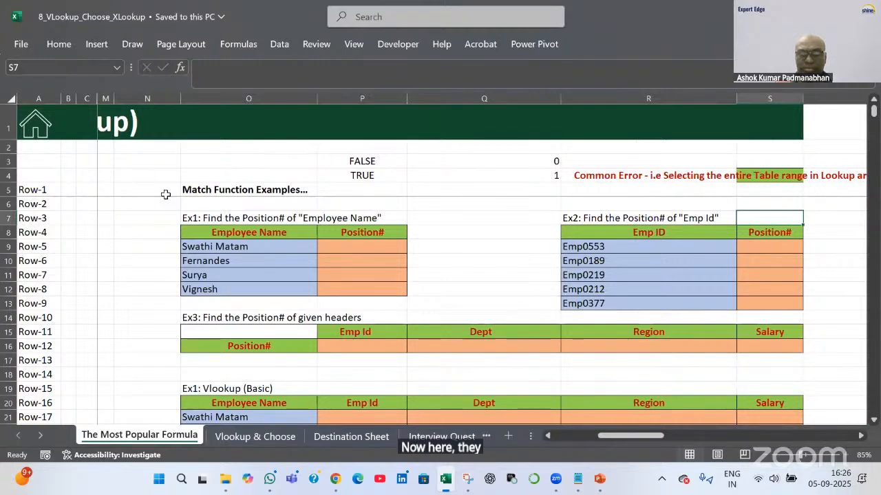
# Copy the first employee name beside the empty Position# answer cell
pyautogui.press('Left')
pyautogui.press('Left')
pyautogui.press('Left')
pyautogui.press('Down')
pyautogui.press('Down')
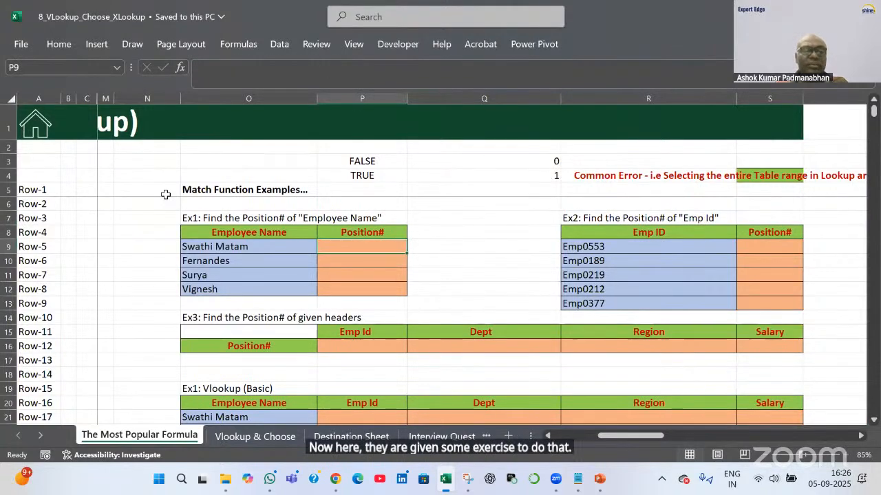
pyautogui.press('Left')
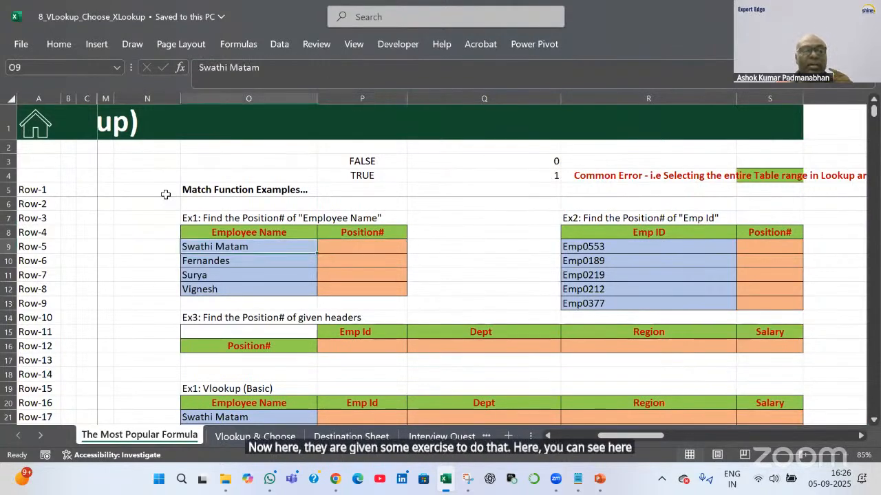
pyautogui.press('Right')
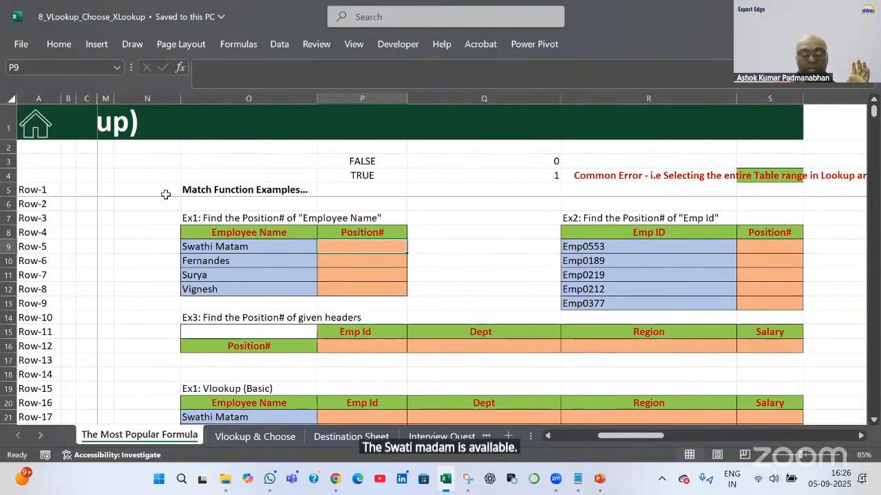
pyautogui.press('Left')
pyautogui.hotkey('ctrl', 'c')
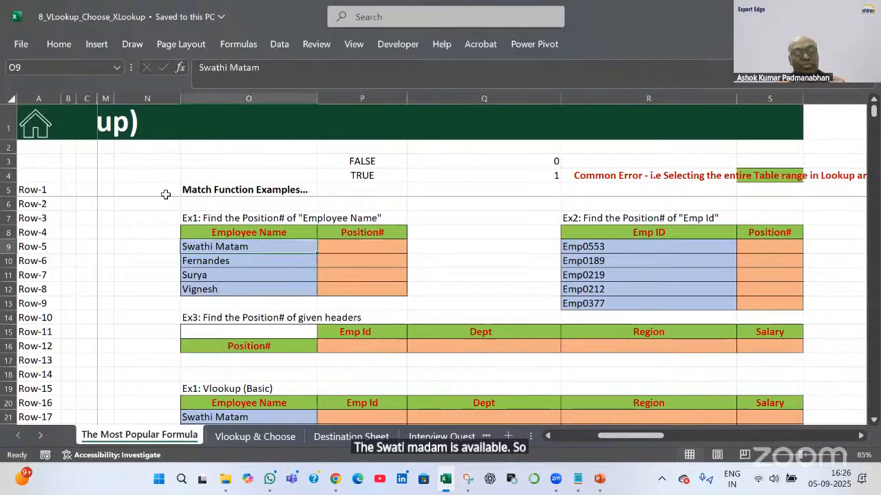
# Select the whole Employee Name column of the employee table
pyautogui.press('Left')
pyautogui.press('Left')
pyautogui.press('Left')
pyautogui.press('Left')
pyautogui.press('Left')
pyautogui.press('Left')
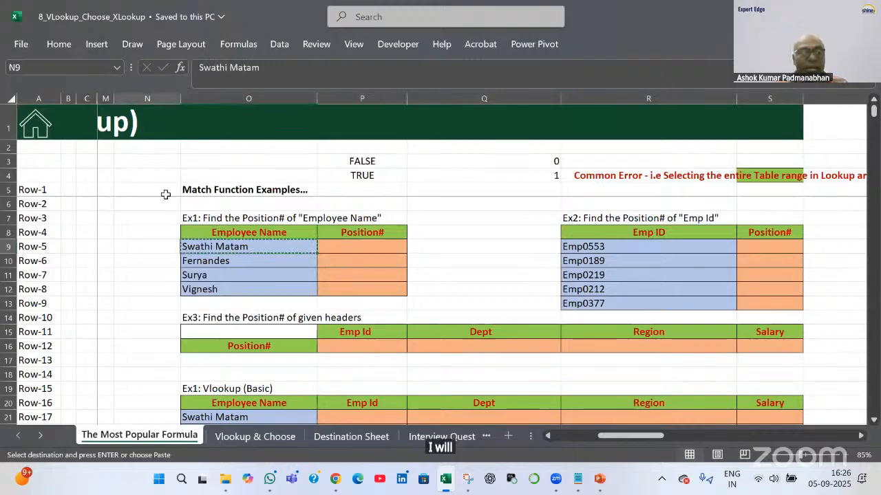
pyautogui.press('Left')
pyautogui.press('Left')
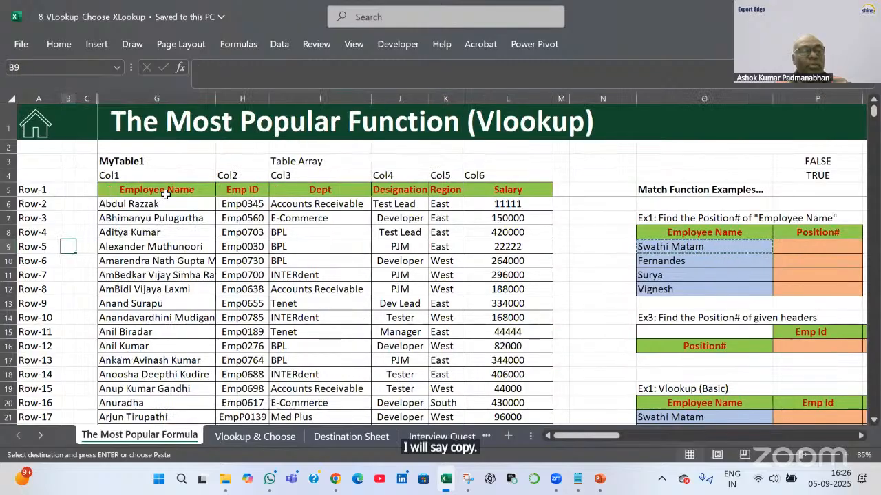
pyautogui.press('Up')
pyautogui.press('Up')
pyautogui.press('Up')
pyautogui.press('Up')
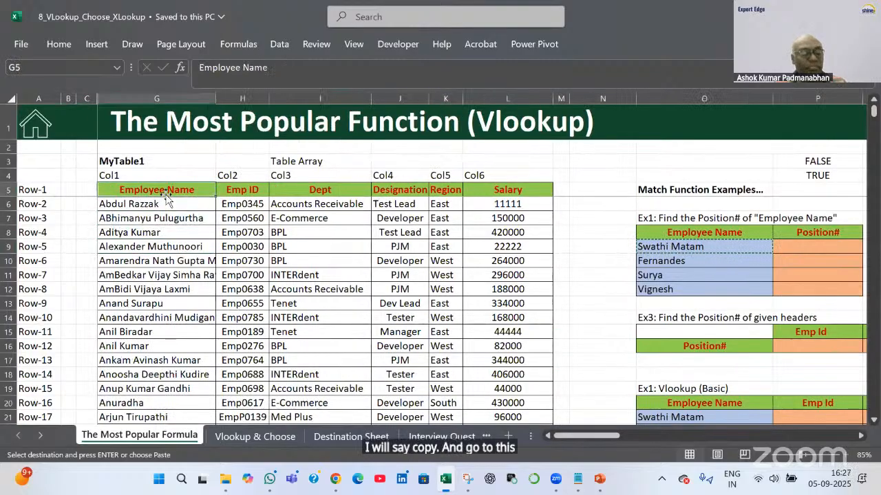
pyautogui.hotkey('ctrl', 'shift', 'Down')
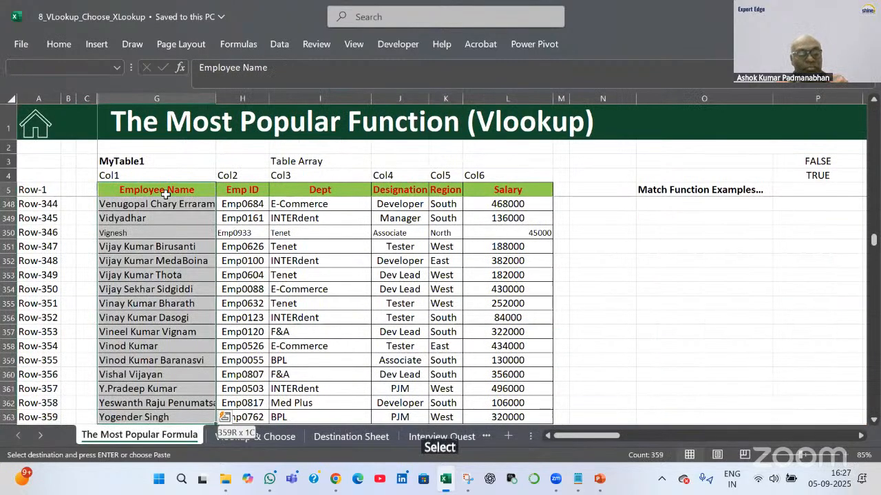
pyautogui.hotkey('ctrl', 'f')
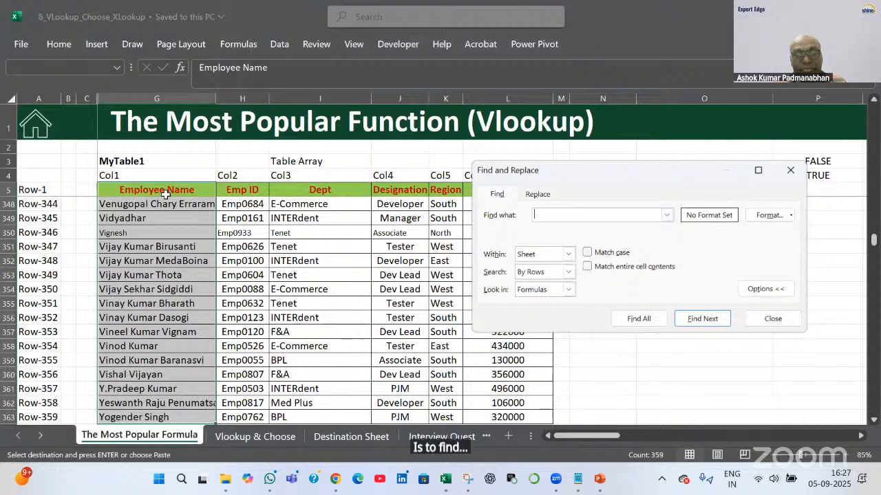
pyautogui.press('Return')
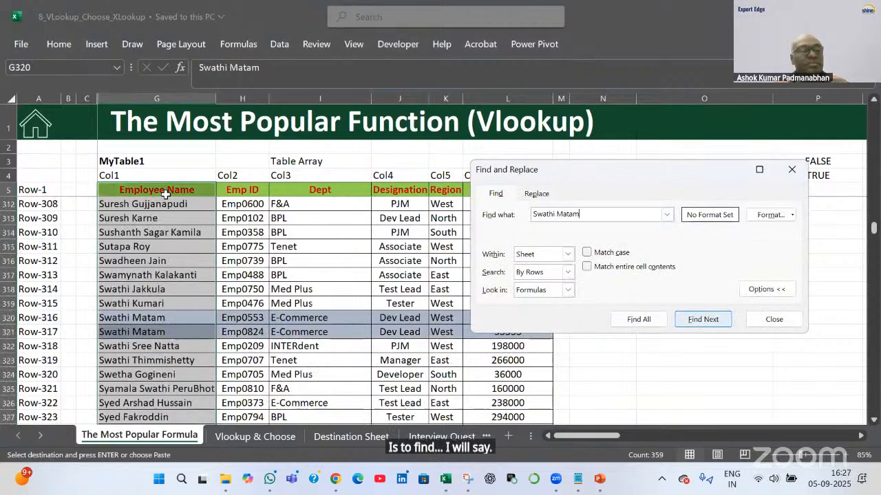
pyautogui.click(774, 320)
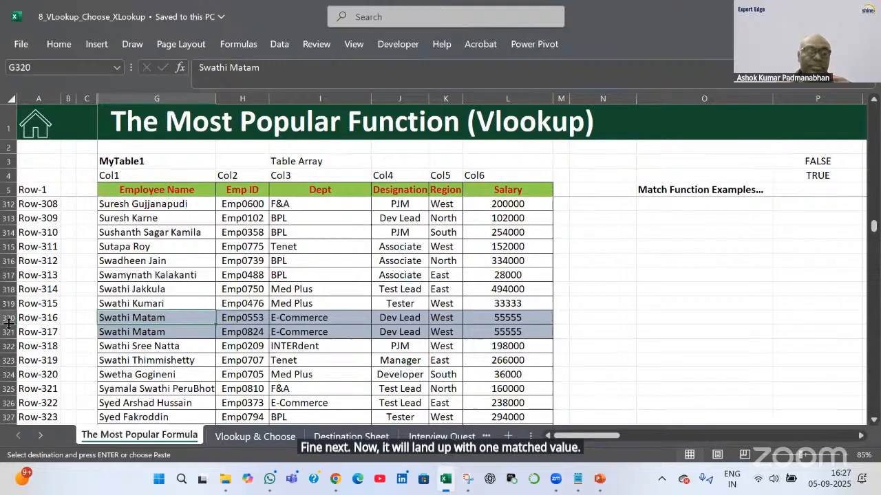
# Fill the A320:A321 row labels with Blue, Accent 1, Lighter 60%
pyautogui.click(31, 318)
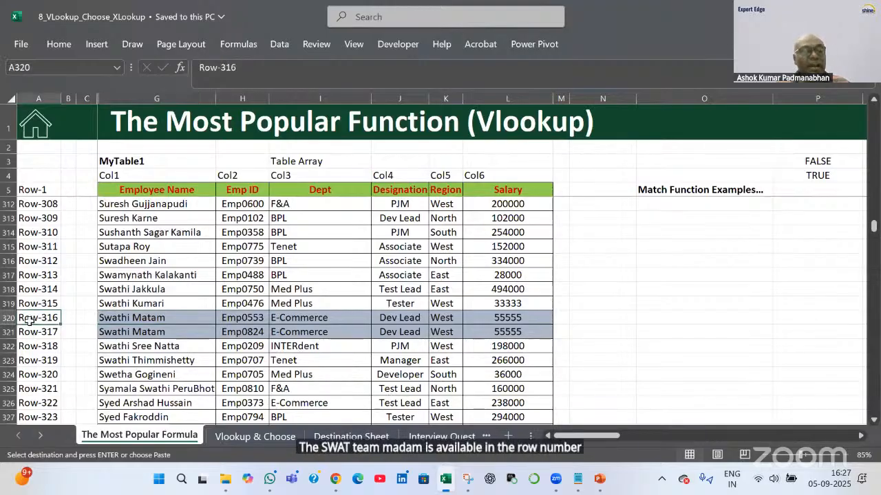
pyautogui.moveTo(28, 331); pyautogui.dragTo(9, 334)
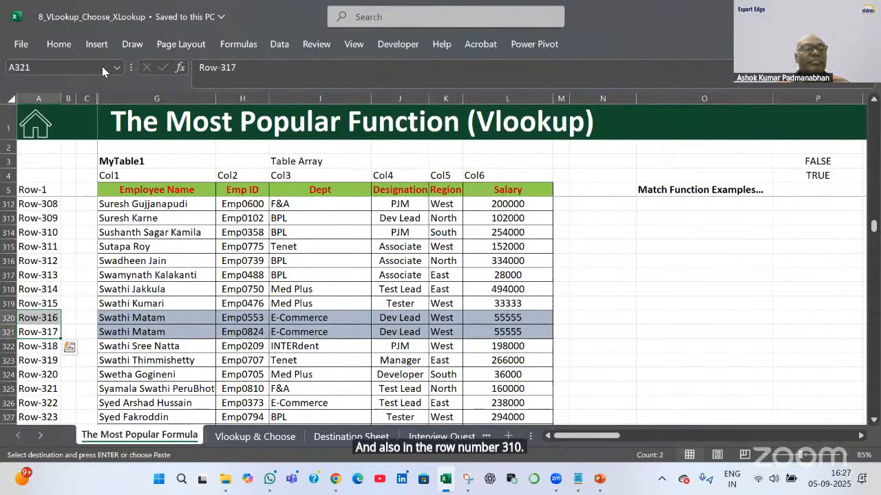
pyautogui.click(58, 44)
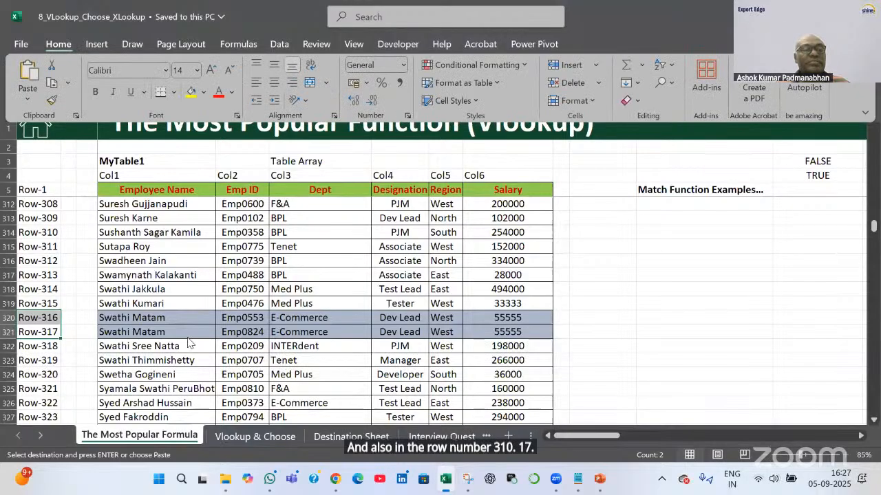
pyautogui.click(190, 92)
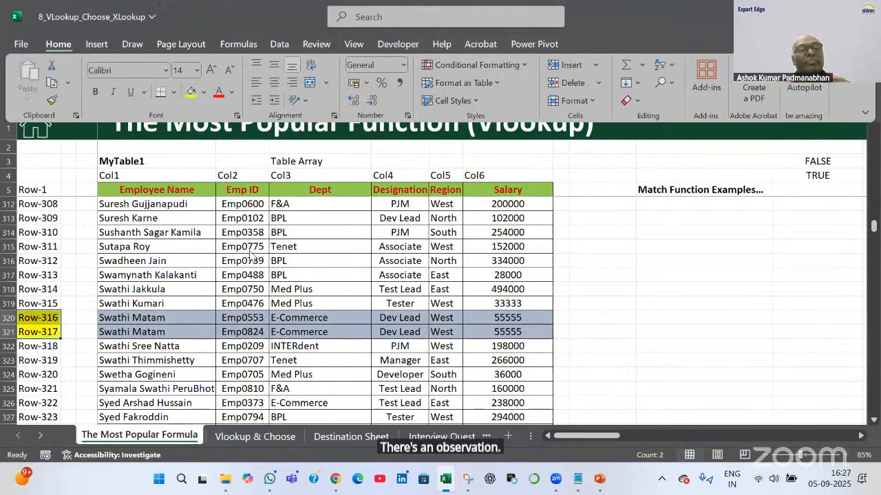
pyautogui.click(204, 91)
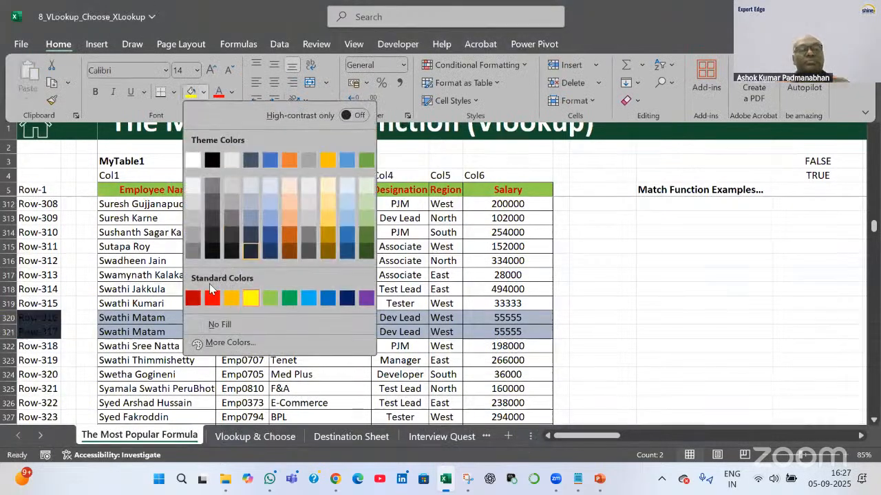
pyautogui.click(270, 200)
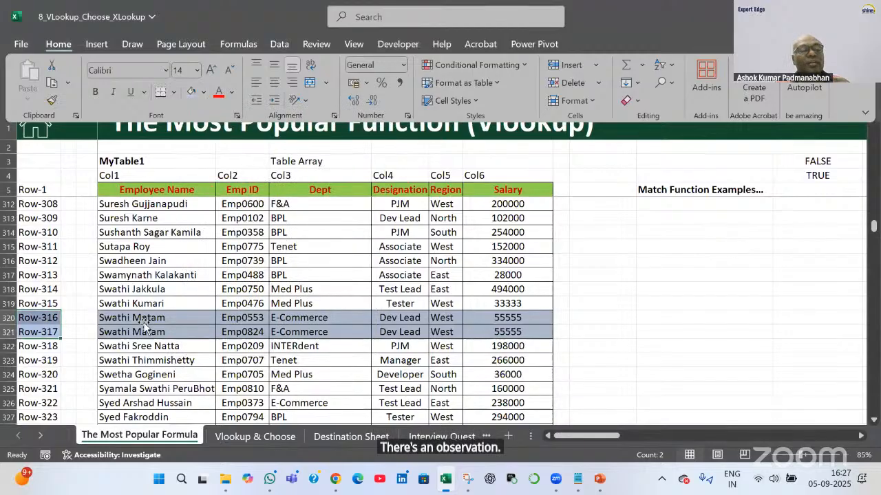
pyautogui.hotkey('ctrl', 'Right')
pyautogui.press('Up')
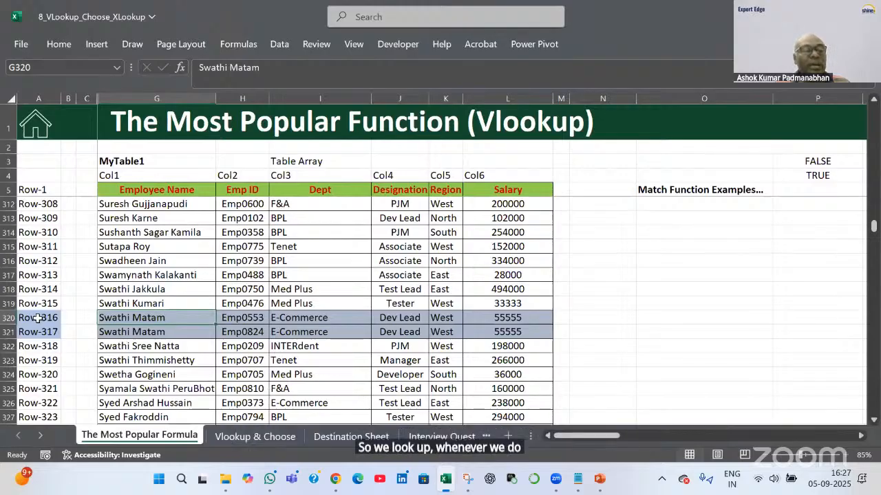
pyautogui.moveTo(38, 318); pyautogui.dragTo(149, 316)
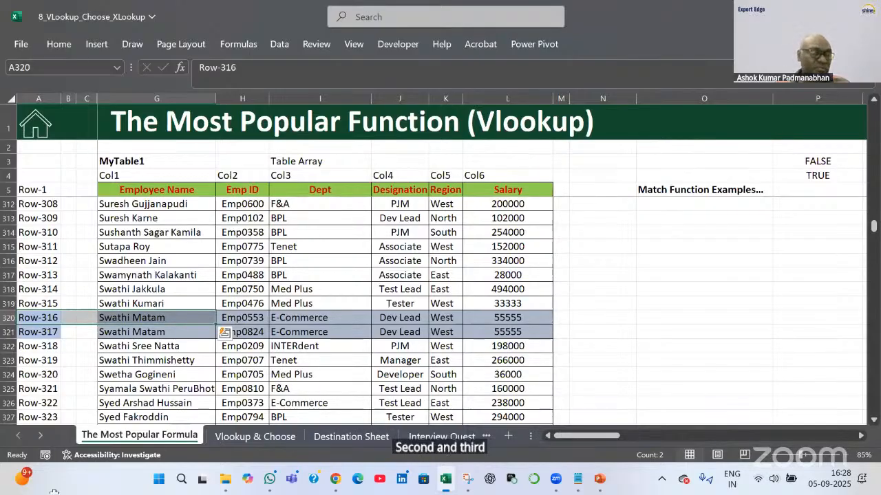
pyautogui.click(148, 318)
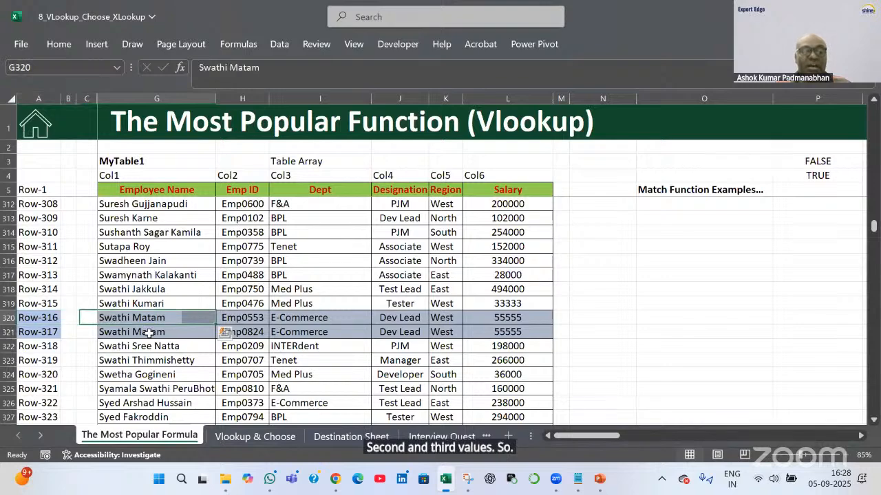
pyautogui.press('Down')
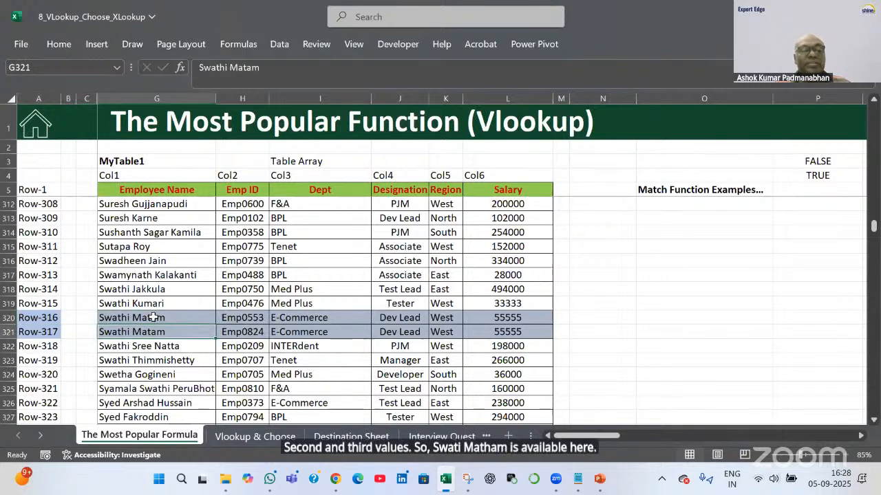
pyautogui.hotkey('shift', 'Return')
pyautogui.moveTo(30, 317); pyautogui.dragTo(128, 317)
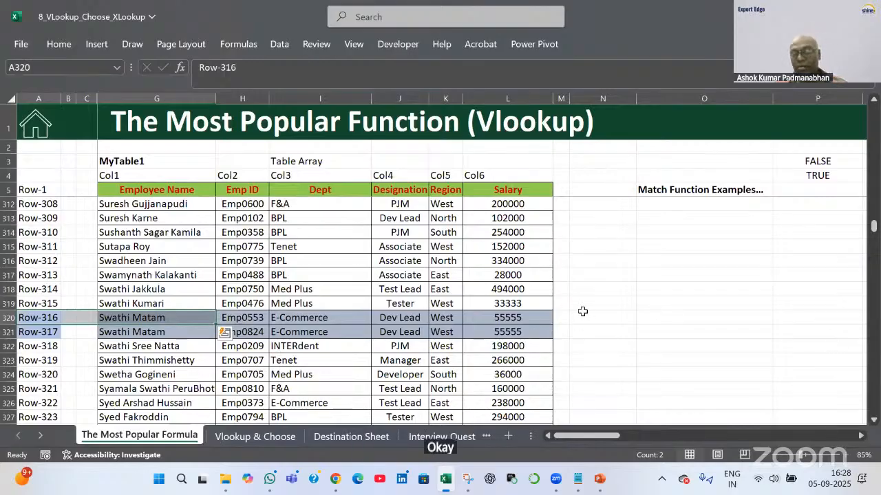
pyautogui.moveTo(873, 227); pyautogui.dragTo(872, 221)
pyautogui.moveTo(876, 119)
pyautogui.mouseDown()
pyautogui.moveTo(873, 127)
pyautogui.moveTo(873, 114)
pyautogui.mouseUp()
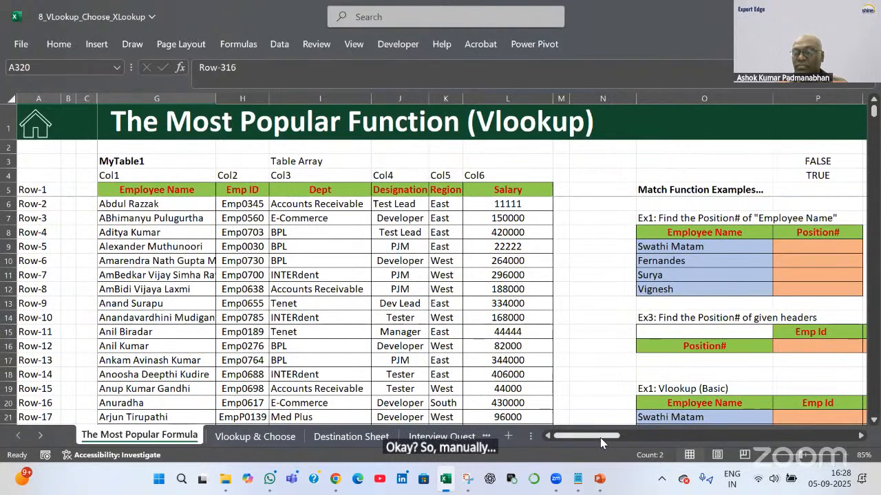
pyautogui.moveTo(613, 442); pyautogui.dragTo(644, 445)
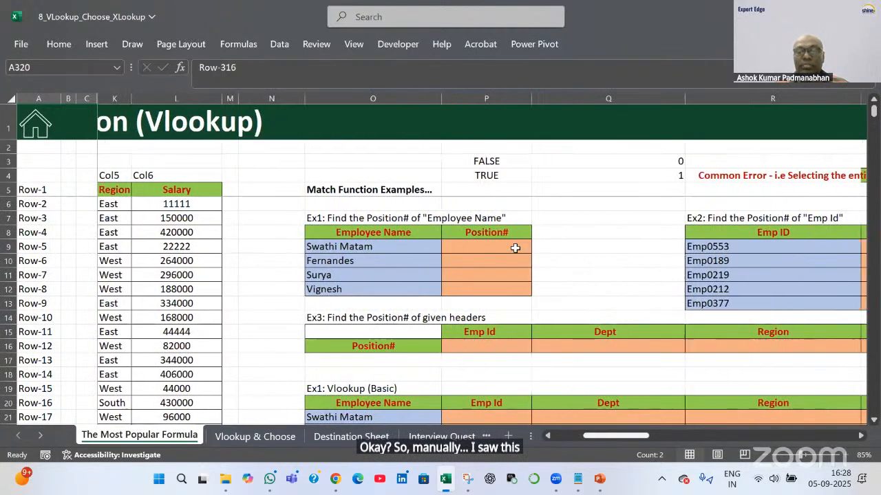
pyautogui.click(515, 247)
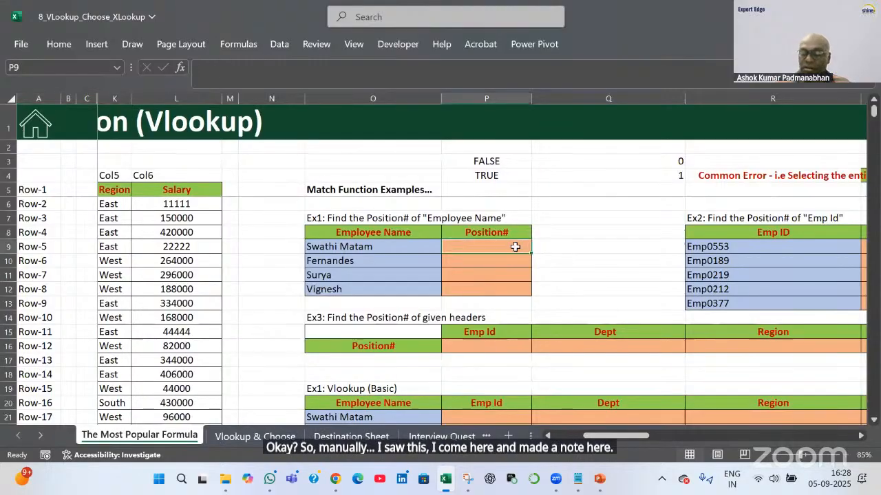
pyautogui.write('316')
pyautogui.press('Return')
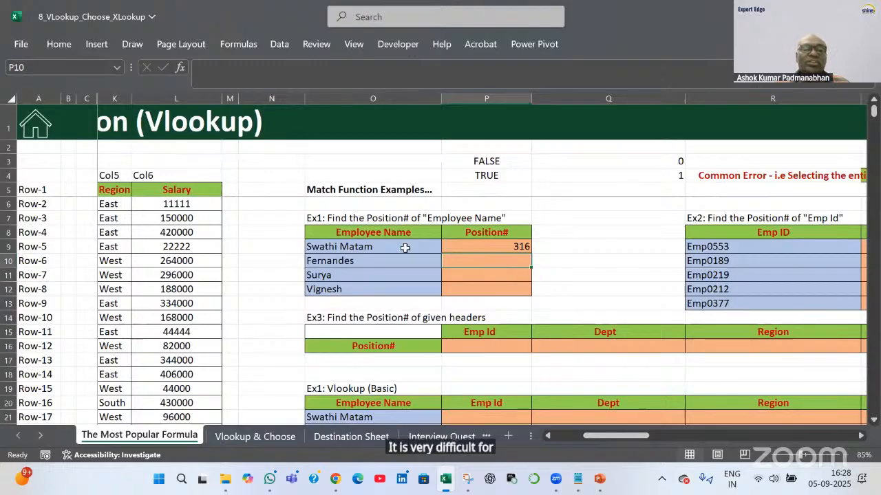
pyautogui.moveTo(407, 246); pyautogui.dragTo(407, 289)
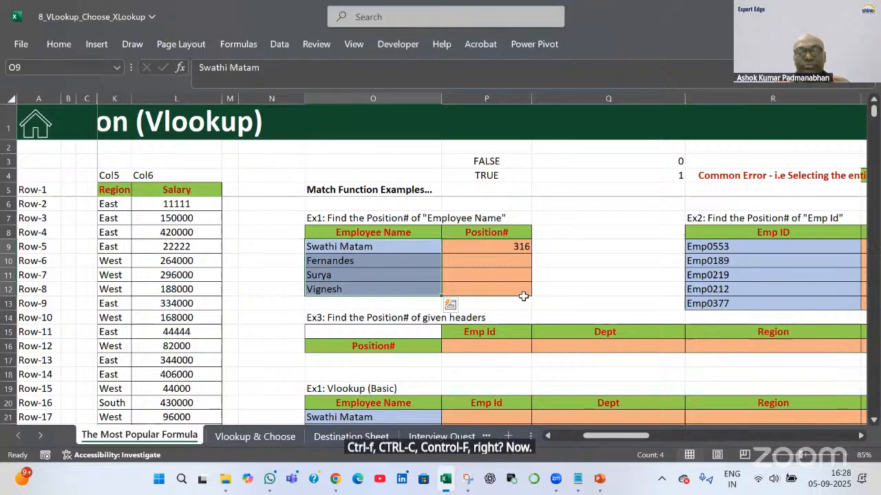
pyautogui.press('Right')
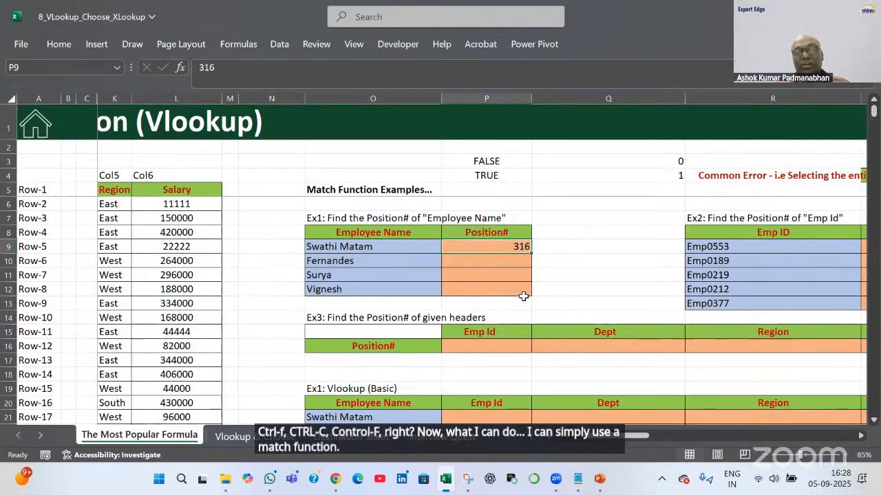
# Replace P9's typed 316 with a MATCH formula using O9 as the lookup value
pyautogui.press('Delete')
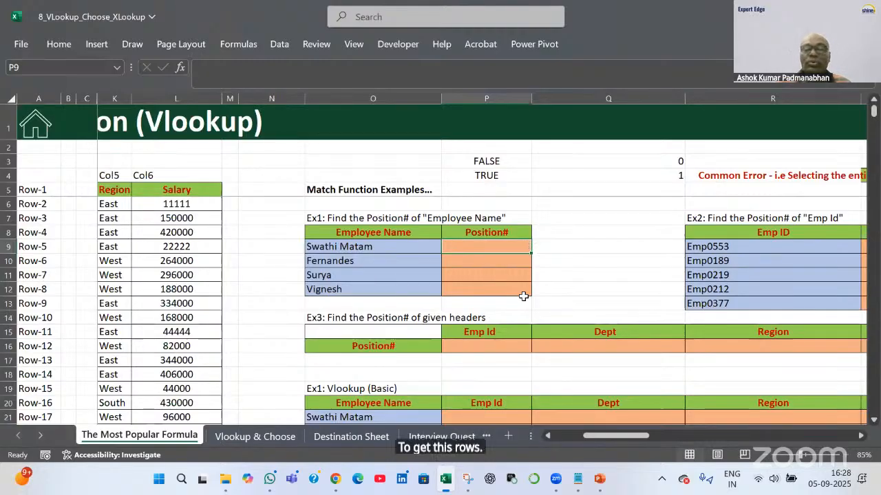
pyautogui.write('=')
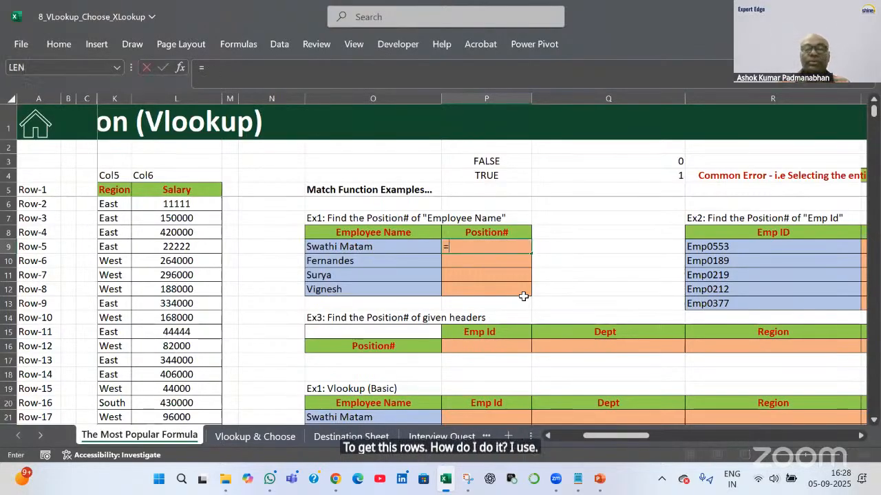
pyautogui.write('mat')
pyautogui.press('Tab')
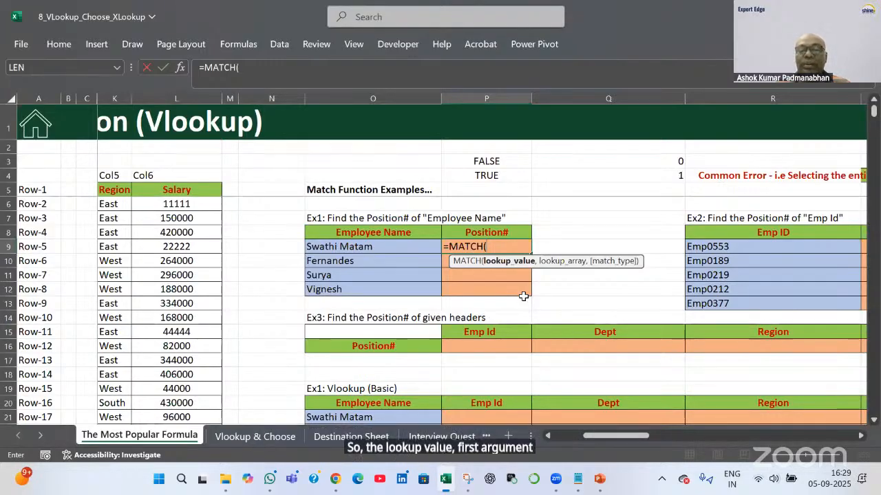
pyautogui.press('Left')
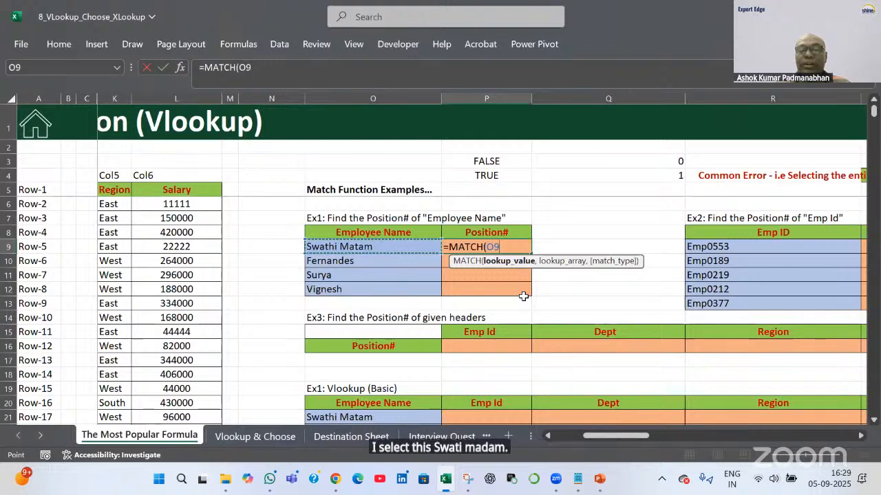
pyautogui.write(',')
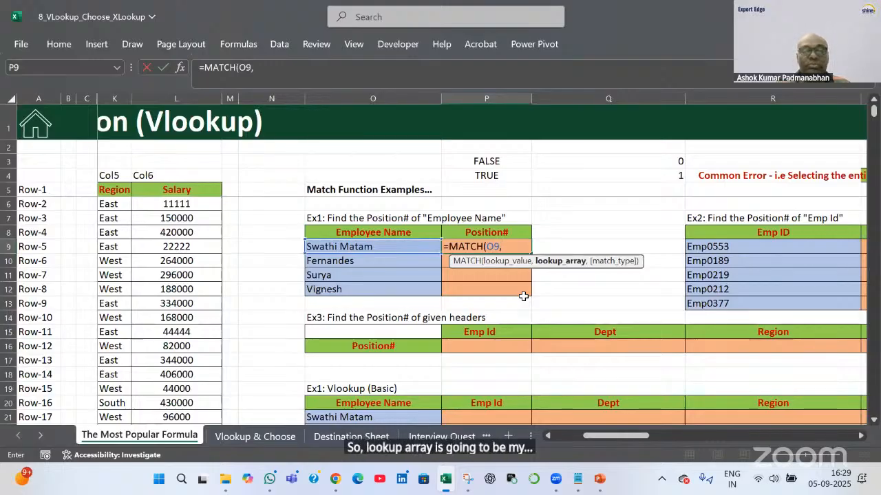
# Complete =MATCH(O9,$G$5:$G$363,0) with the locked Employee Name range and exact match
pyautogui.press('Left')
pyautogui.press('Left')
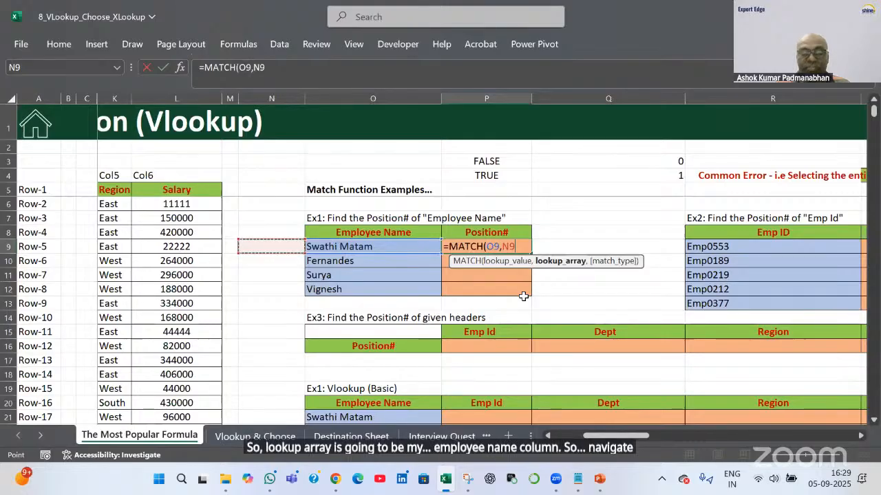
pyautogui.press('Left')
pyautogui.press('Left')
pyautogui.press('Left')
pyautogui.press('Left')
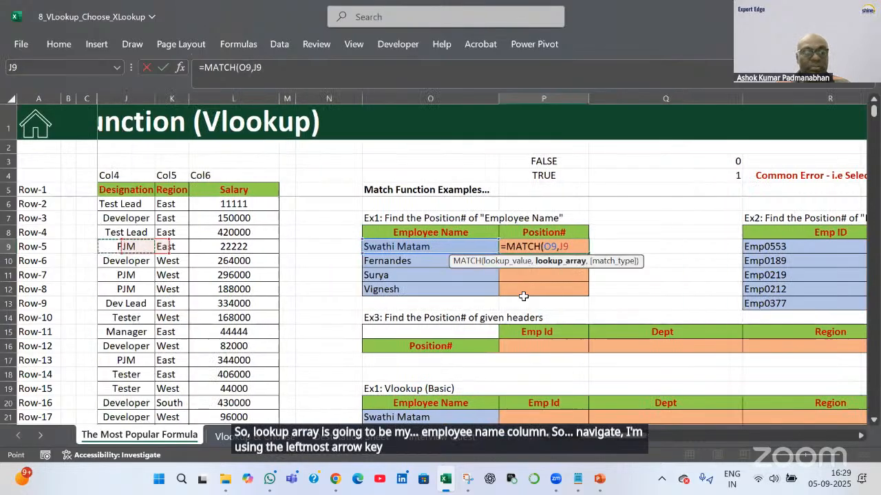
pyautogui.press('Left')
pyautogui.press('Left')
pyautogui.press('Left')
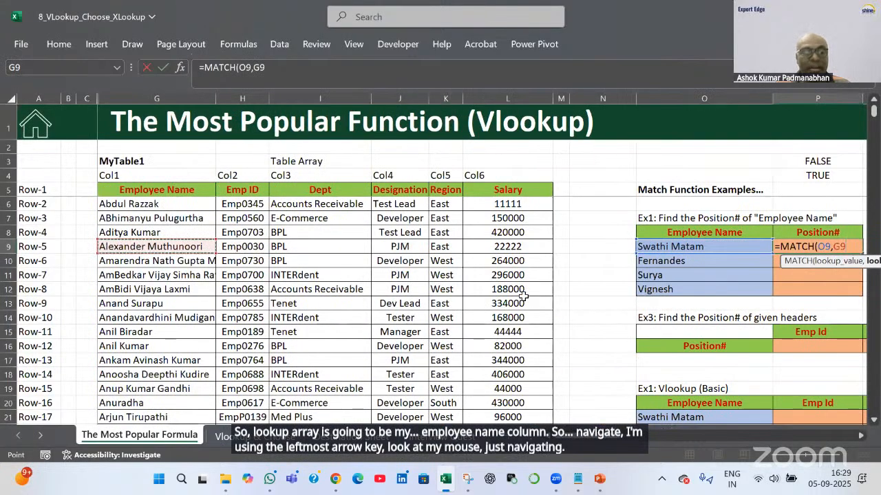
pyautogui.press('Up')
pyautogui.press('Up')
pyautogui.press('Up')
pyautogui.press('Up')
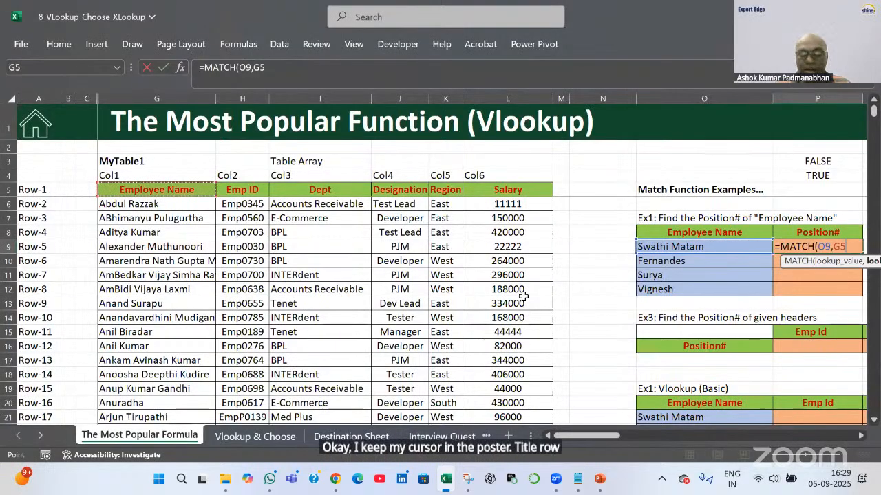
pyautogui.hotkey('ctrl', 'shift', 'Down')
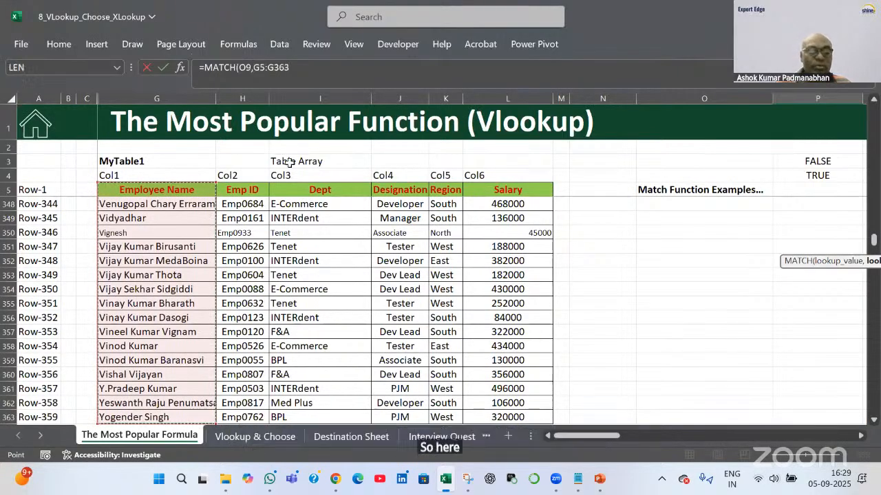
pyautogui.press('F4')
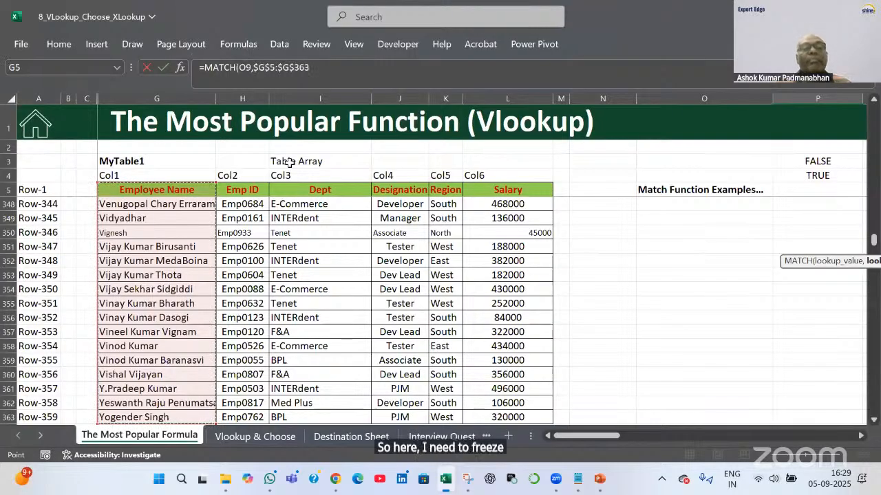
pyautogui.write(',')
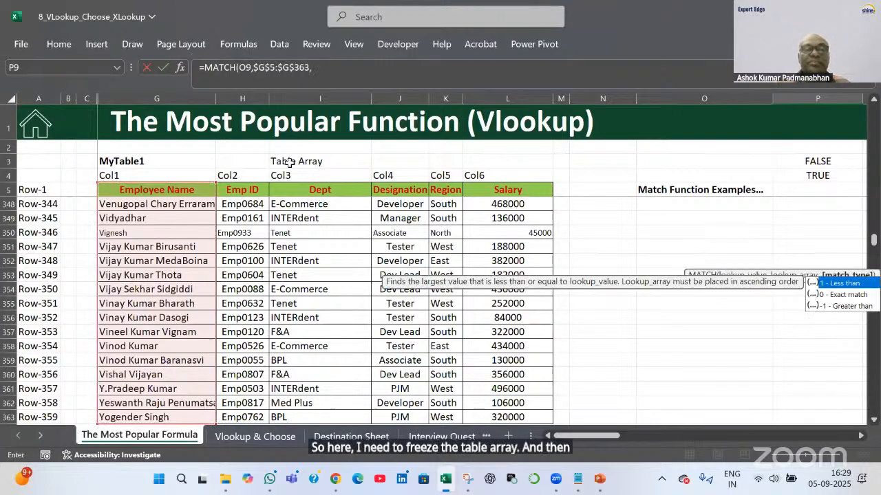
pyautogui.write('0')
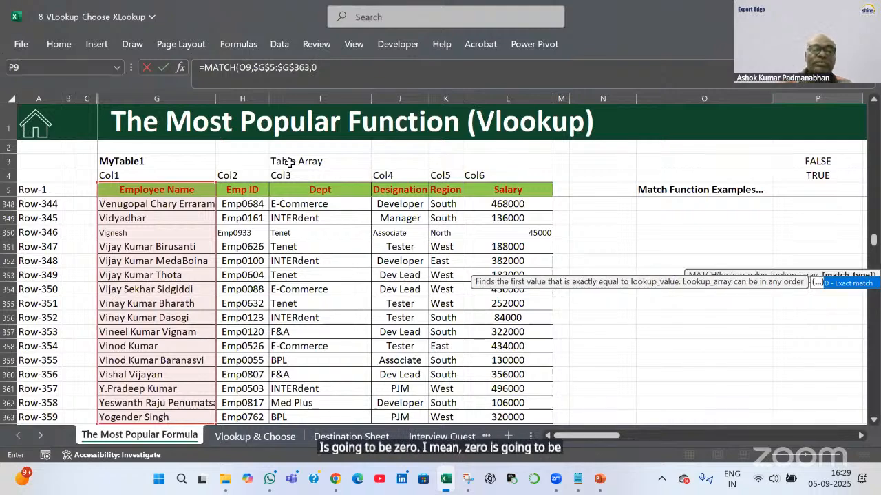
pyautogui.press('Tab')
pyautogui.write(')')
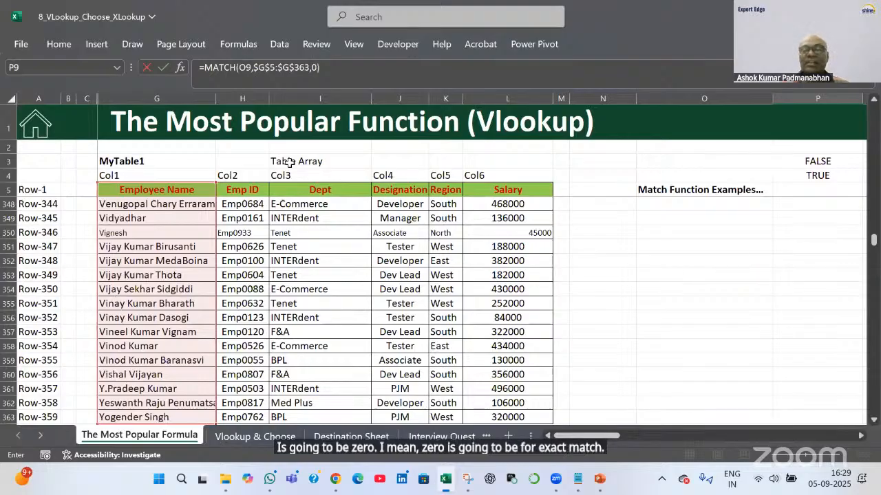
pyautogui.press('Return')
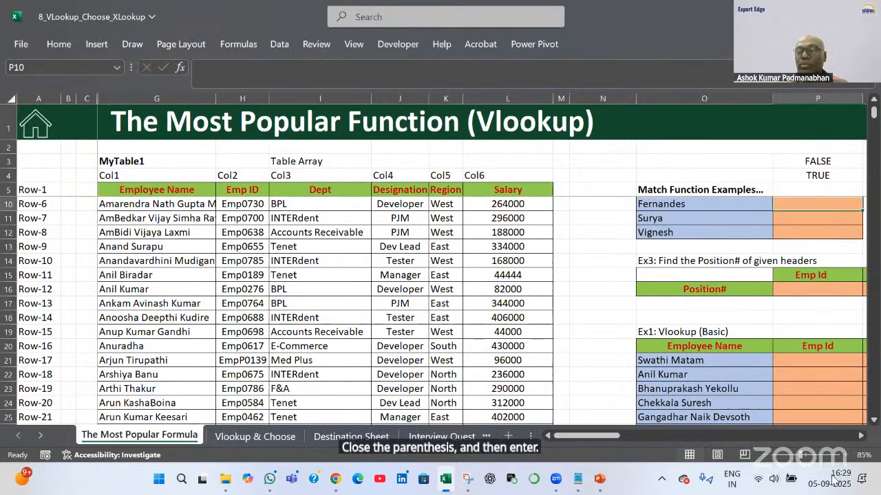
# Copy the MATCH formula down to P12, returning 316, 46, #N/A and 346
pyautogui.scroll(2, 557, 302)
pyautogui.hscroll(3, 557, 302)
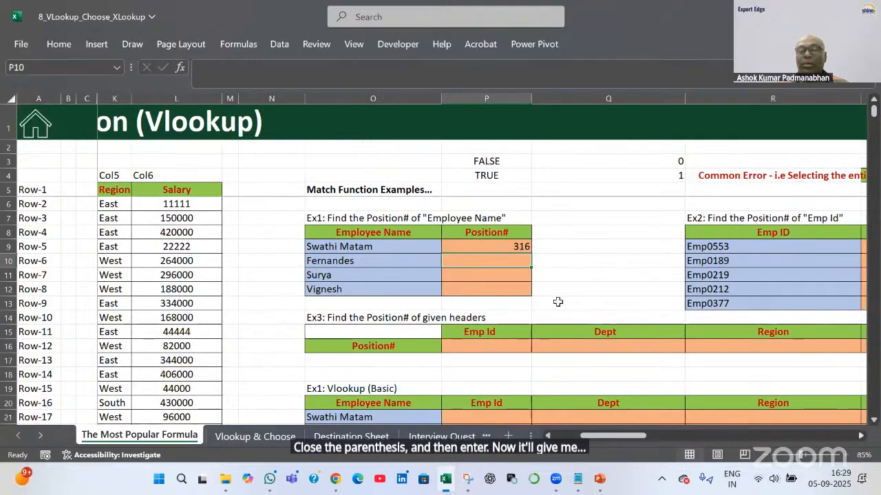
pyautogui.click(503, 249)
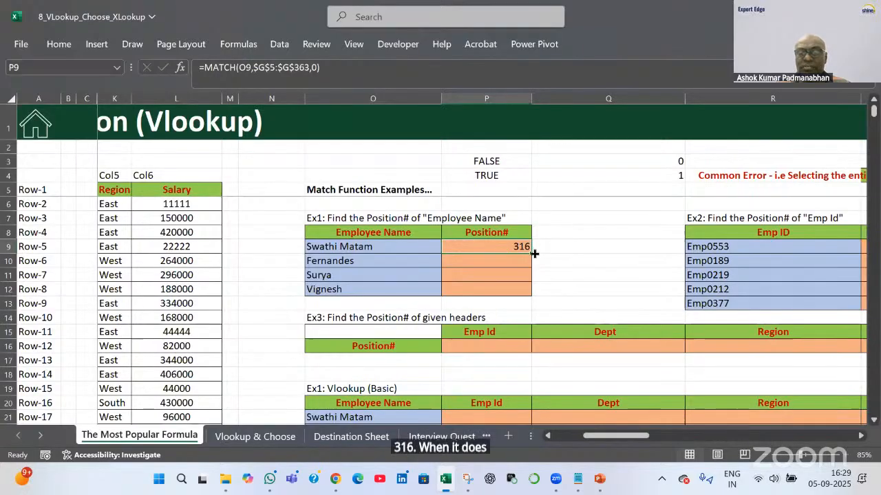
pyautogui.moveTo(532, 276); pyautogui.dragTo(534, 296)
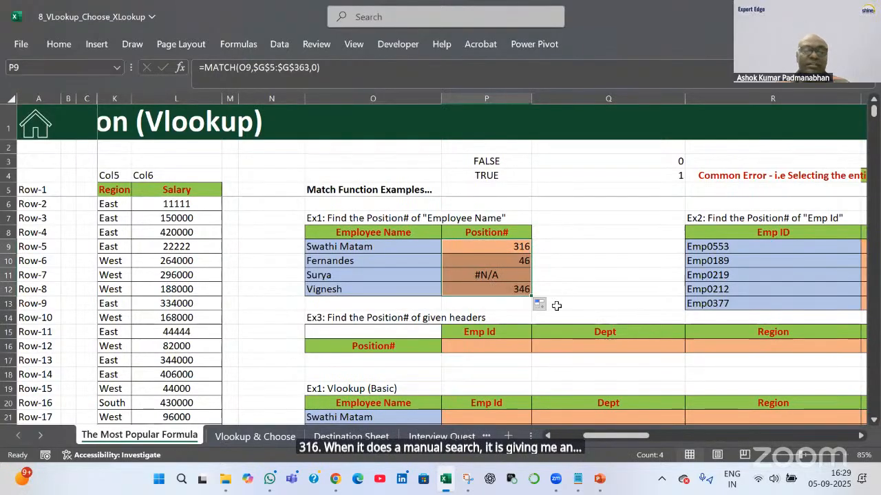
# Review Surya's #N/A result and the locked $G$5:$G$363 array in the copied formulas
pyautogui.click(401, 275)
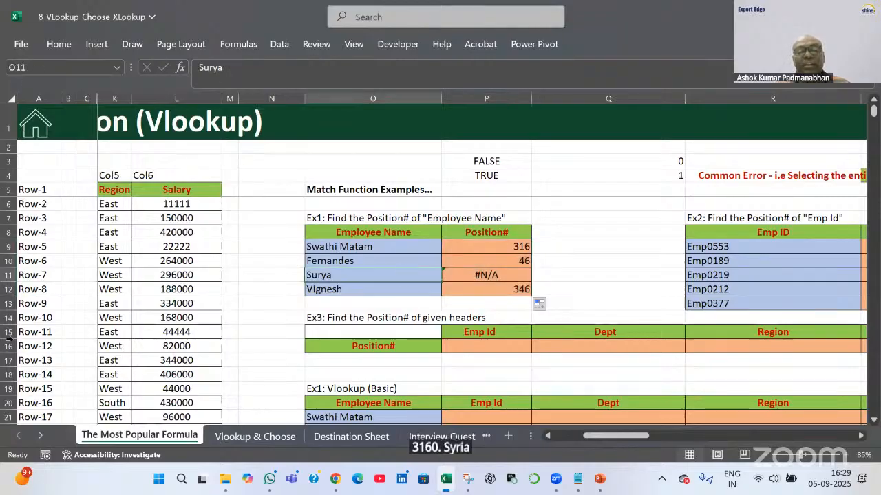
pyautogui.click(515, 276)
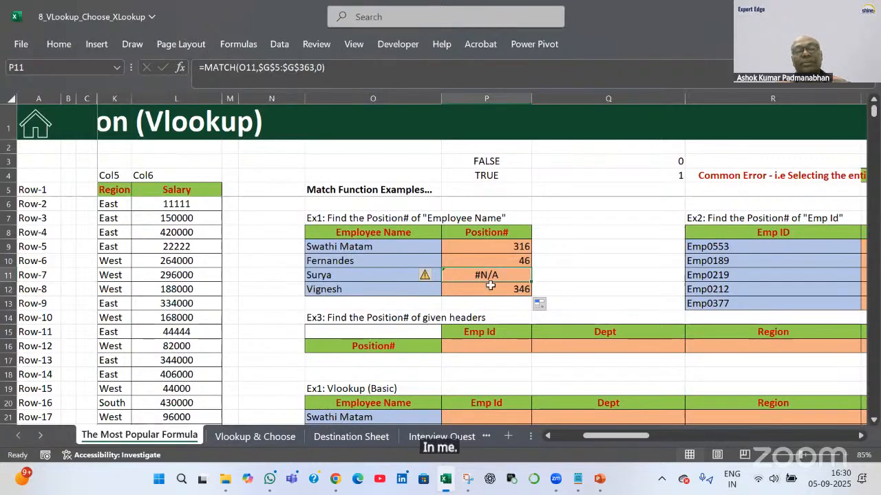
pyautogui.doubleClick(485, 247)
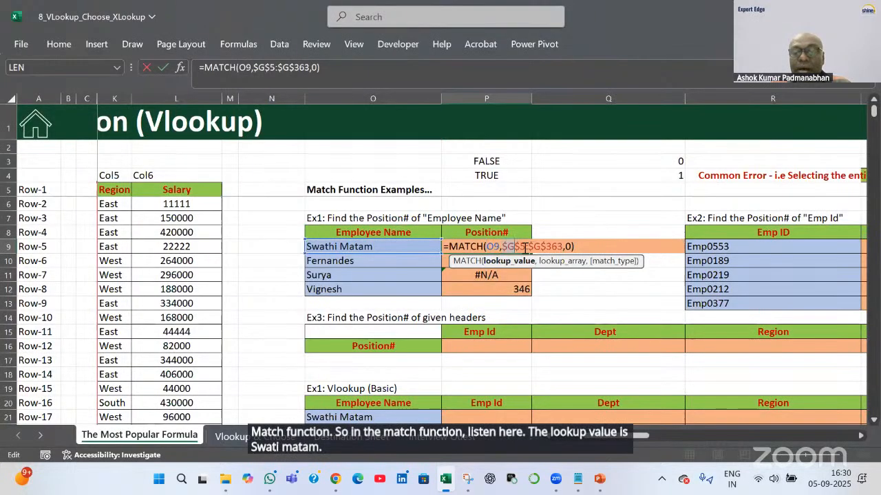
pyautogui.moveTo(525, 248); pyautogui.dragTo(564, 248)
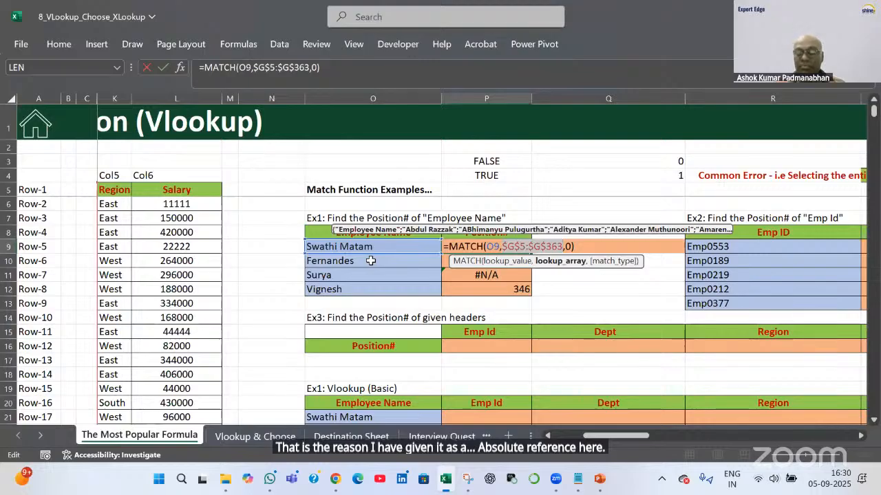
pyautogui.press('Return')
pyautogui.doubleClick(468, 262)
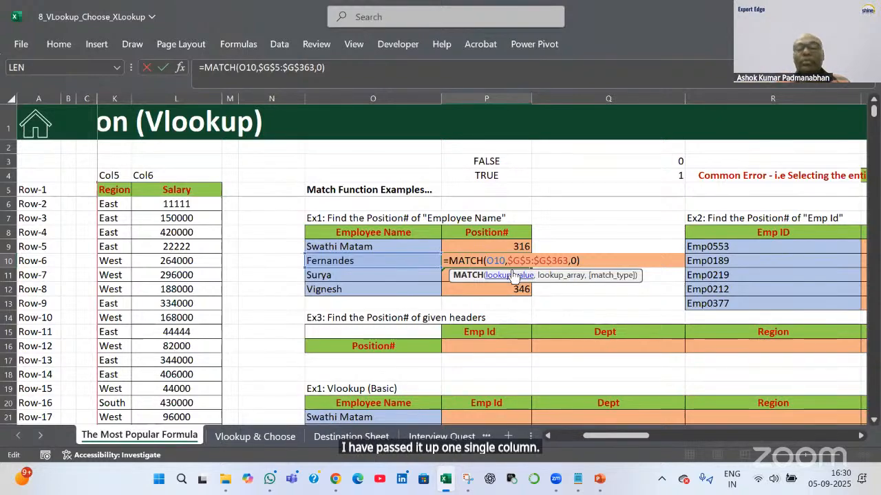
pyautogui.press('Return')
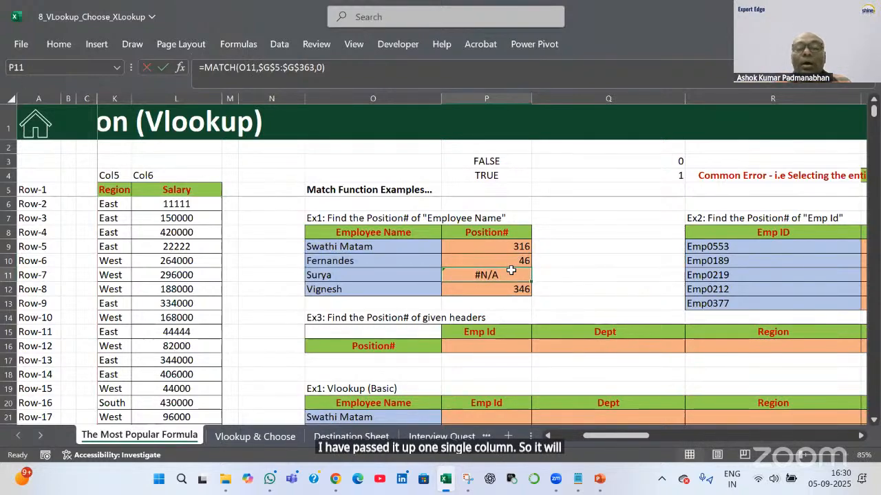
pyautogui.click(517, 246)
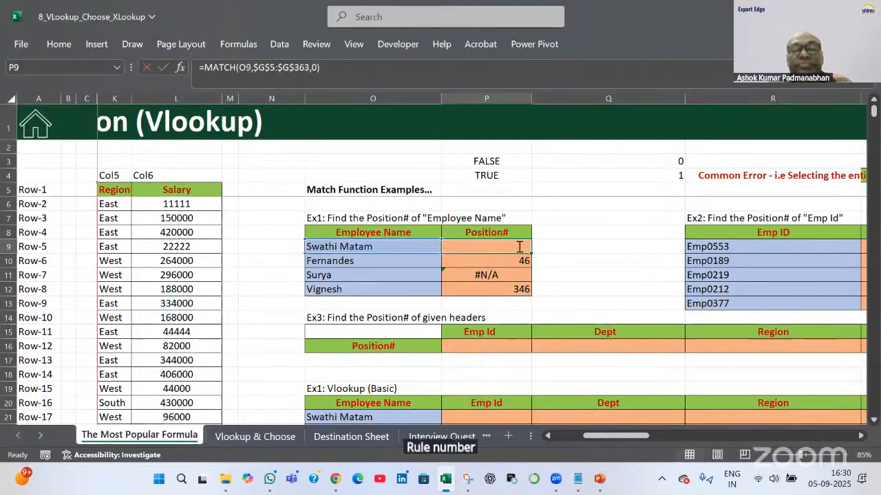
pyautogui.doubleClick(517, 246)
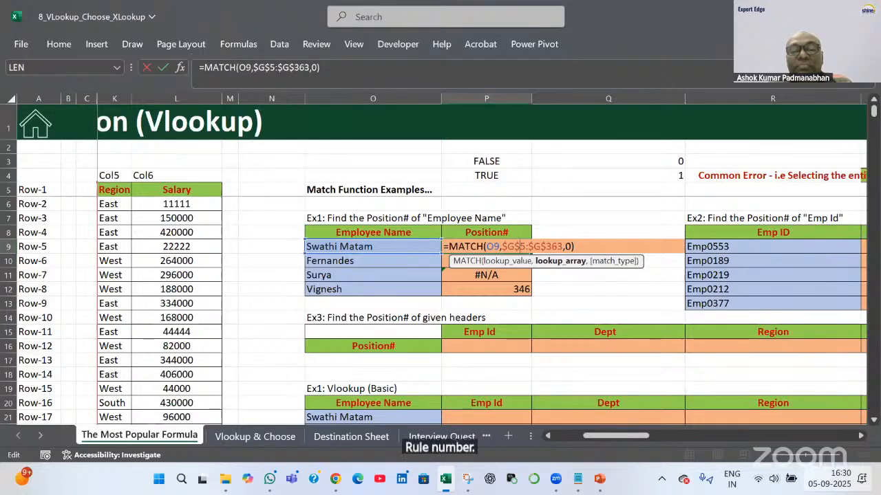
pyautogui.press('Tab')
pyautogui.press('Tab')
pyautogui.press('Tab')
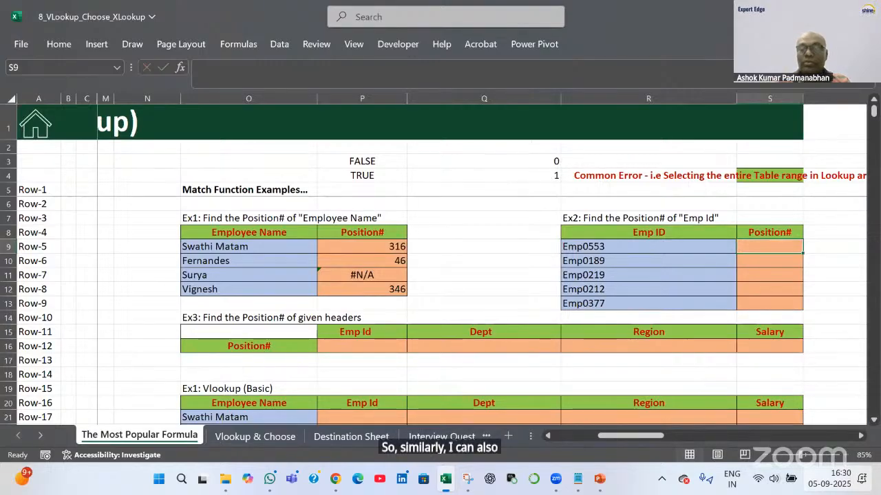
# Enter =MATCH(R9,$H$5:$H$363,0) in S9 with the Emp ID range locked
pyautogui.write('=')
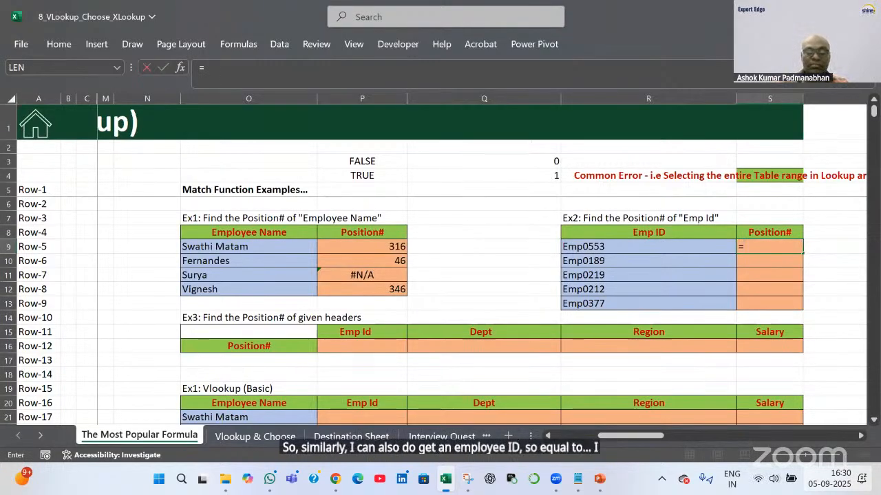
pyautogui.write('mat')
pyautogui.press('Tab')
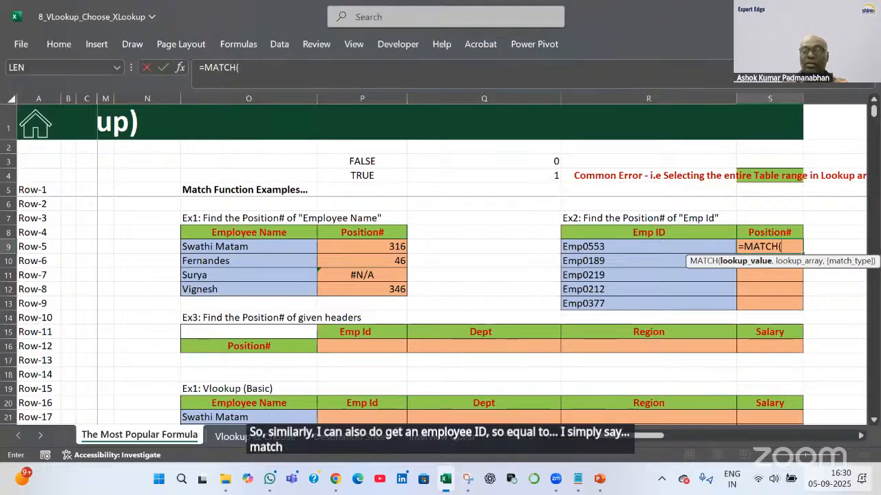
pyautogui.press('Left')
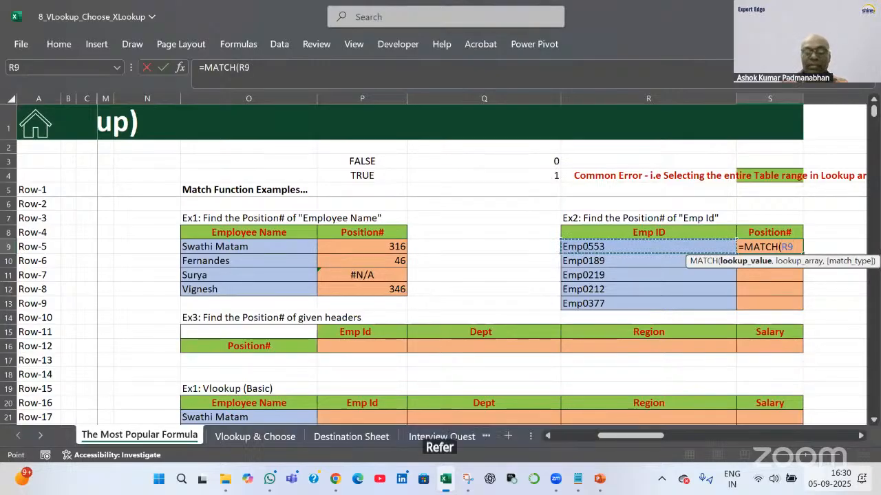
pyautogui.write(',')
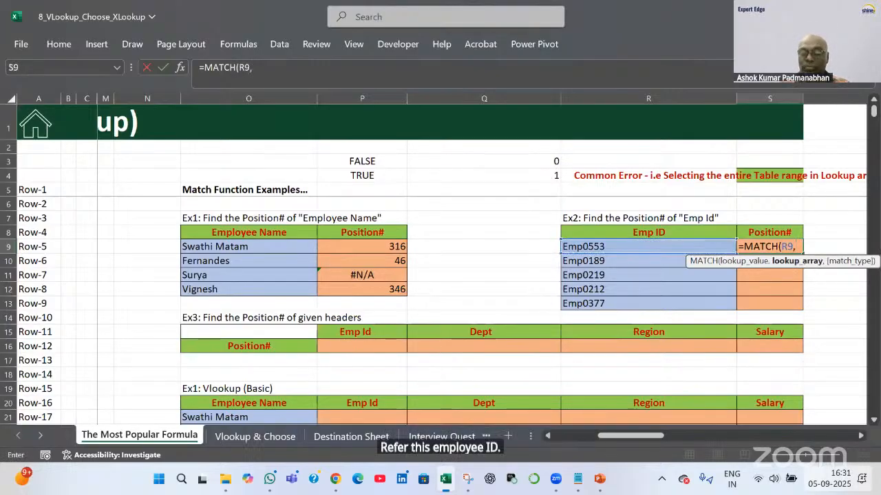
pyautogui.press('Left')
pyautogui.press('Left')
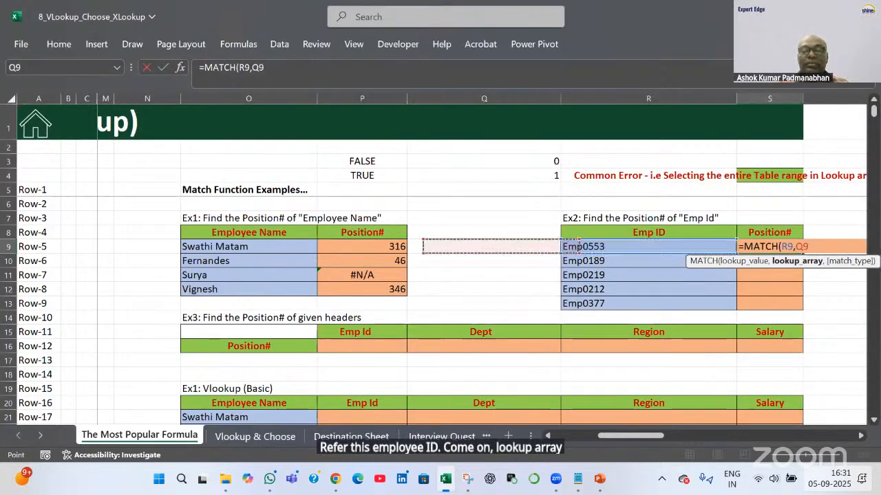
pyautogui.press('Left')
pyautogui.press('Left')
pyautogui.press('Left')
pyautogui.press('Left')
pyautogui.press('Left')
pyautogui.press('Left')
pyautogui.press('Left')
pyautogui.press('Left')
pyautogui.press('Left')
pyautogui.press('Left')
pyautogui.press('Left')
pyautogui.press('Left')
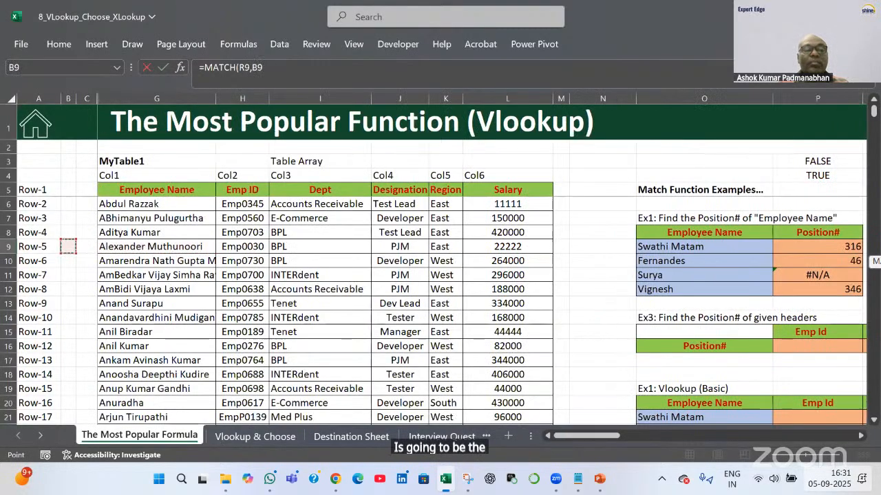
pyautogui.press('Right')
pyautogui.press('Right')
pyautogui.press('Right')
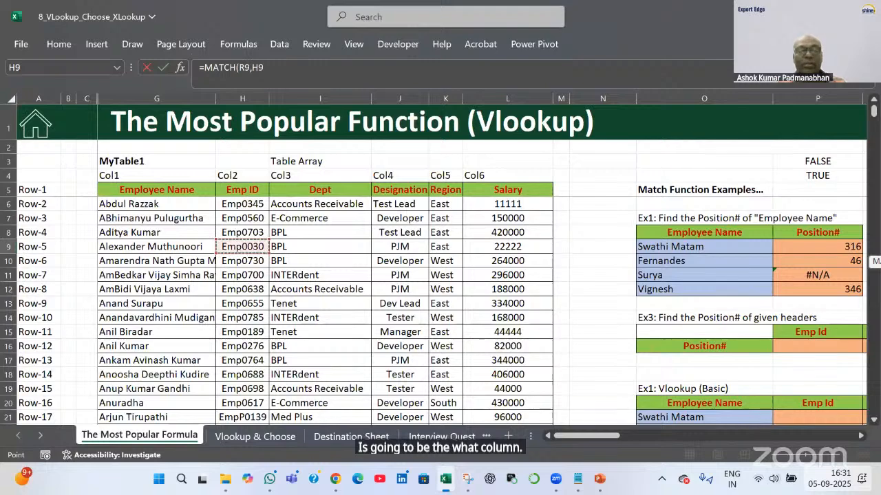
pyautogui.press('Up')
pyautogui.press('Up')
pyautogui.press('Up')
pyautogui.press('Up')
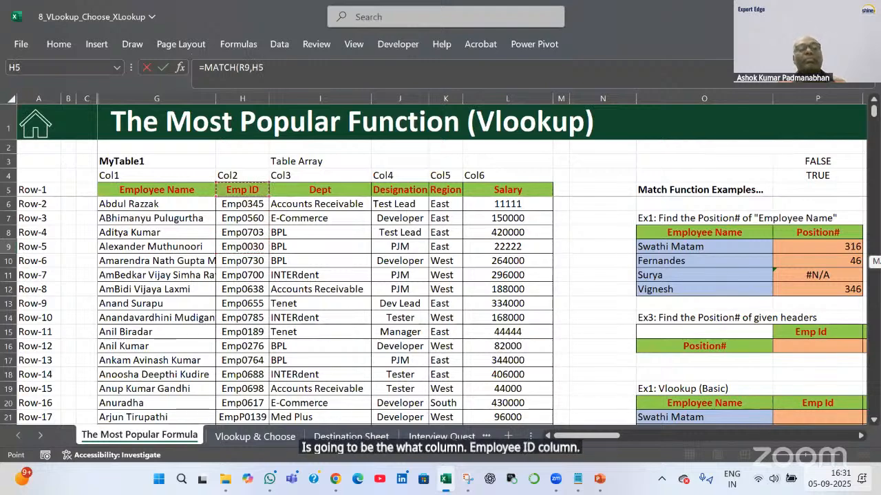
pyautogui.hotkey('ctrl', 'shift', 'Down')
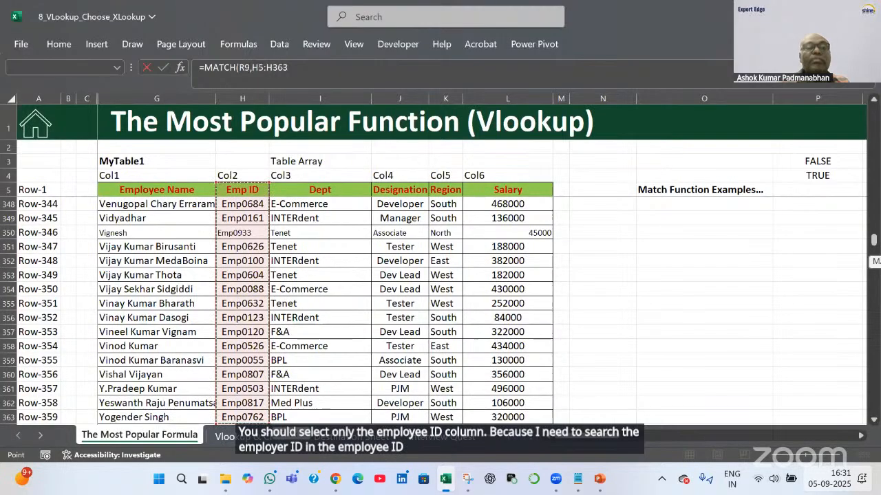
pyautogui.press('F4')
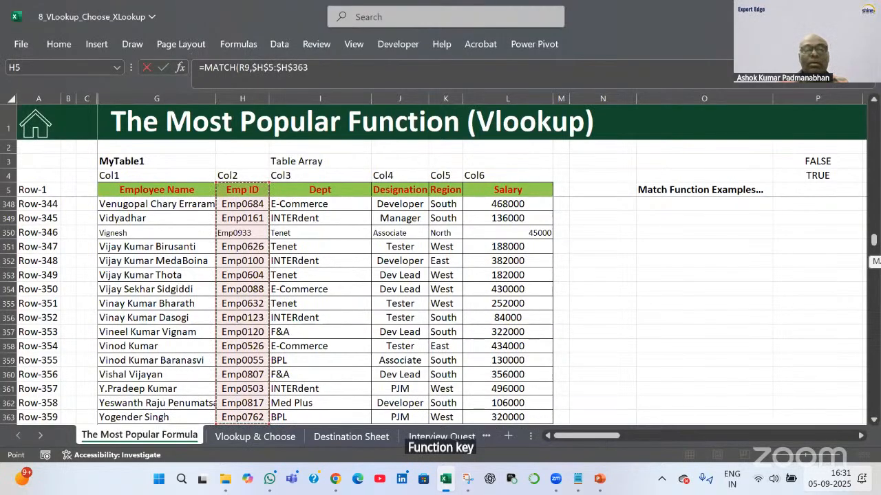
pyautogui.write(',0')
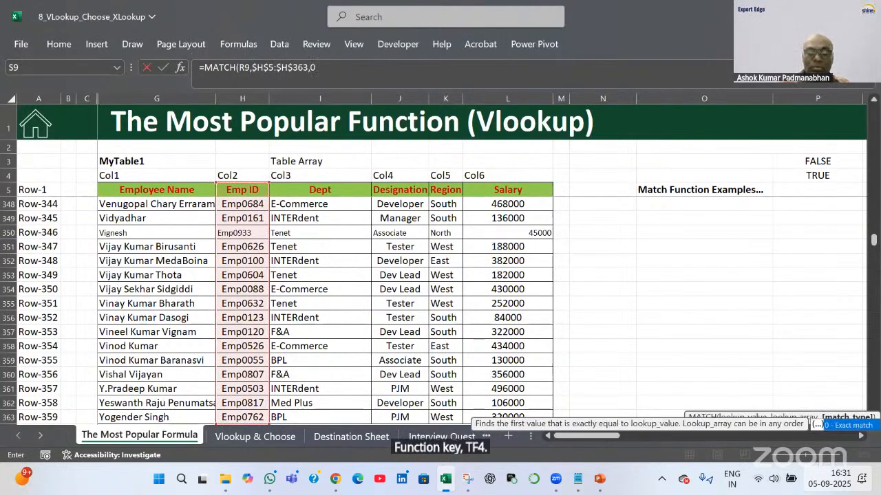
pyautogui.press('Return')
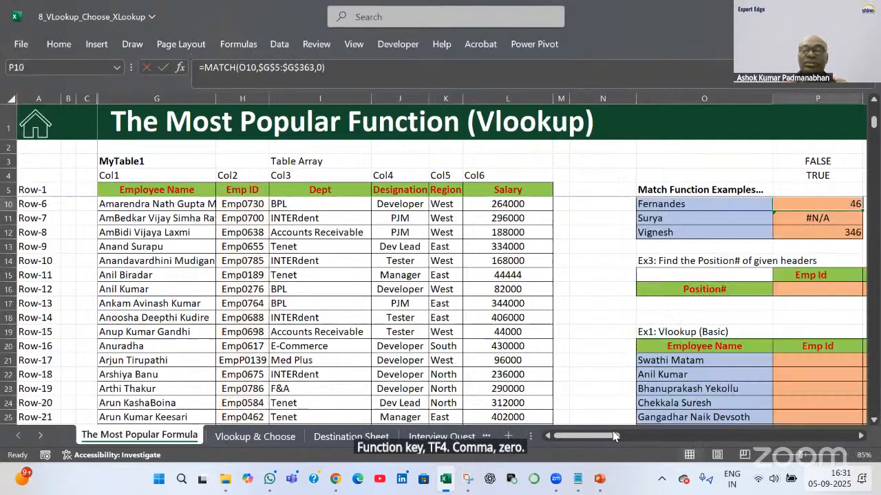
# Copy S9's formula down to S13 (316, 11, 39, 29, 32) and recheck its R9 reference
pyautogui.click(678, 435)
pyautogui.scroll(2, 557, 250)
pyautogui.click(562, 246)
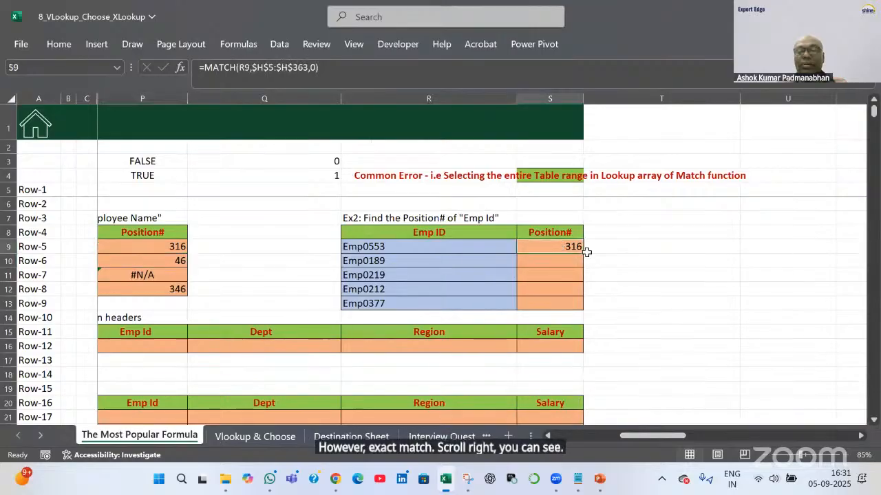
pyautogui.moveTo(588, 254); pyautogui.dragTo(587, 316)
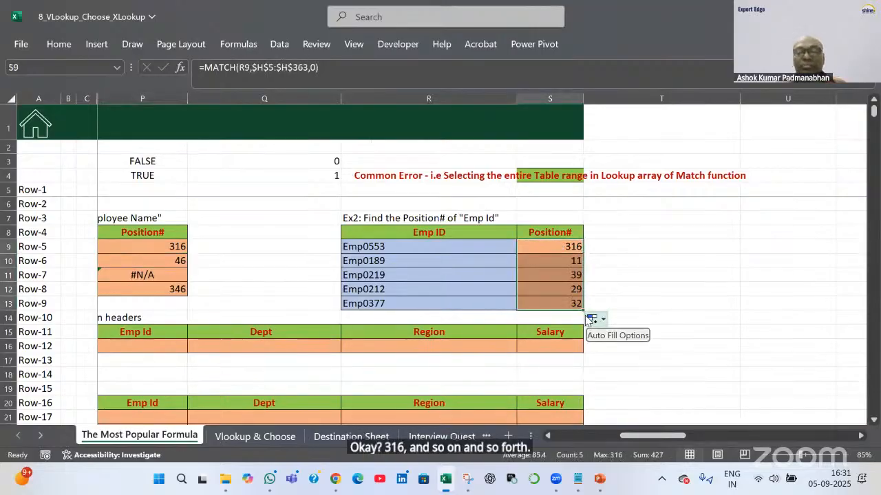
pyautogui.doubleClick(559, 247)
pyautogui.moveTo(563, 246); pyautogui.dragTo(634, 252)
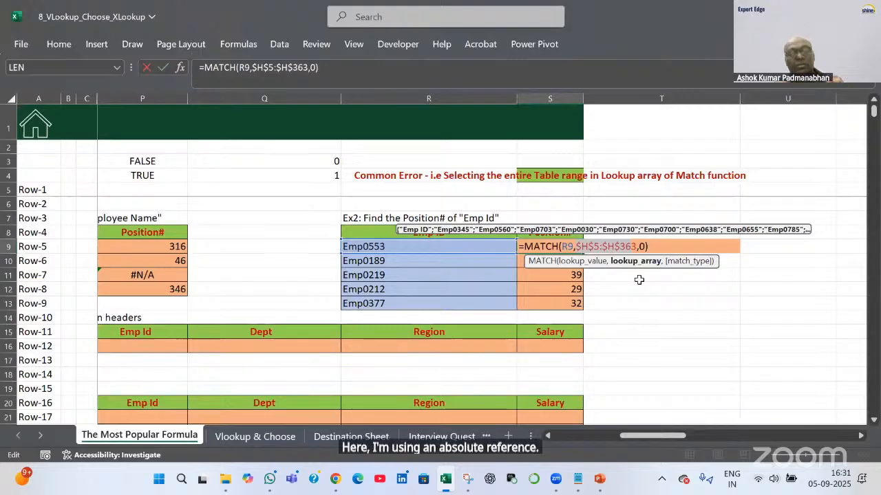
pyautogui.hotkey('ctrl', 'Return')
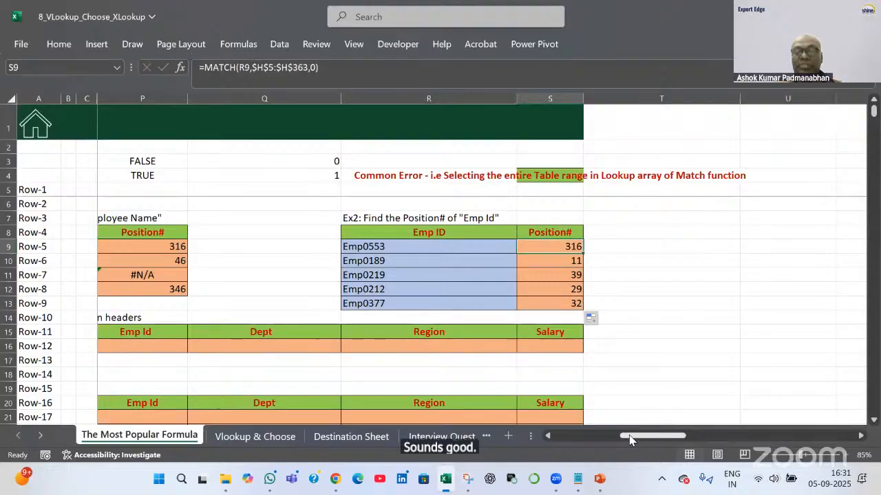
pyautogui.moveTo(654, 438); pyautogui.dragTo(631, 437)
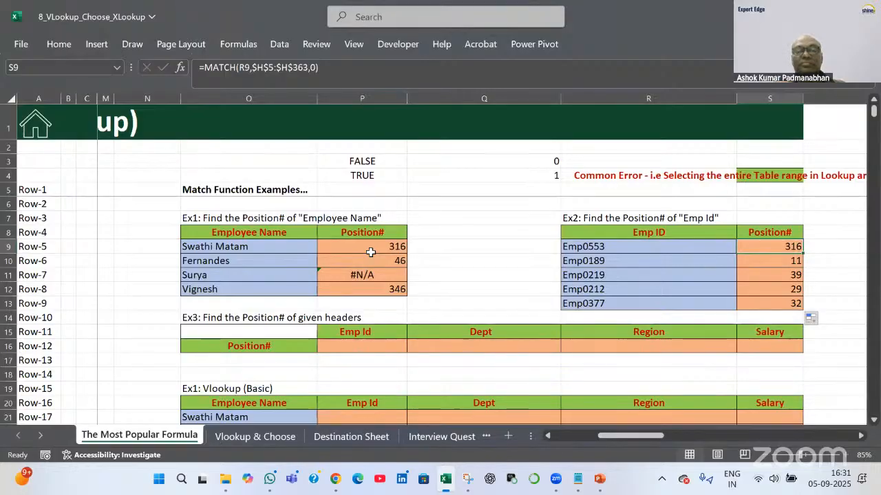
pyautogui.click(274, 421)
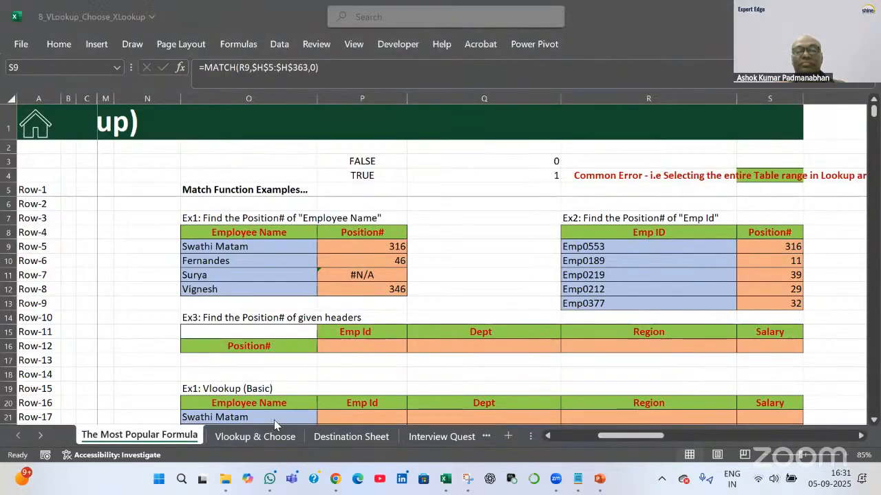
pyautogui.click(376, 344)
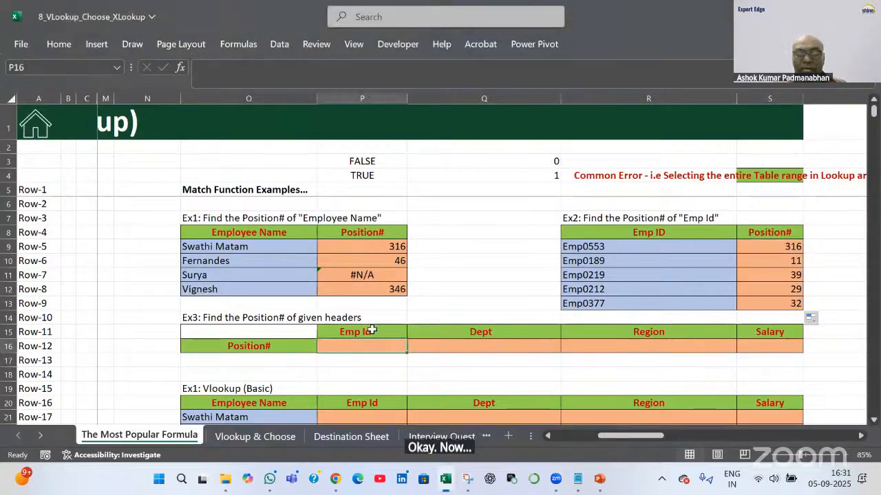
pyautogui.click(372, 330)
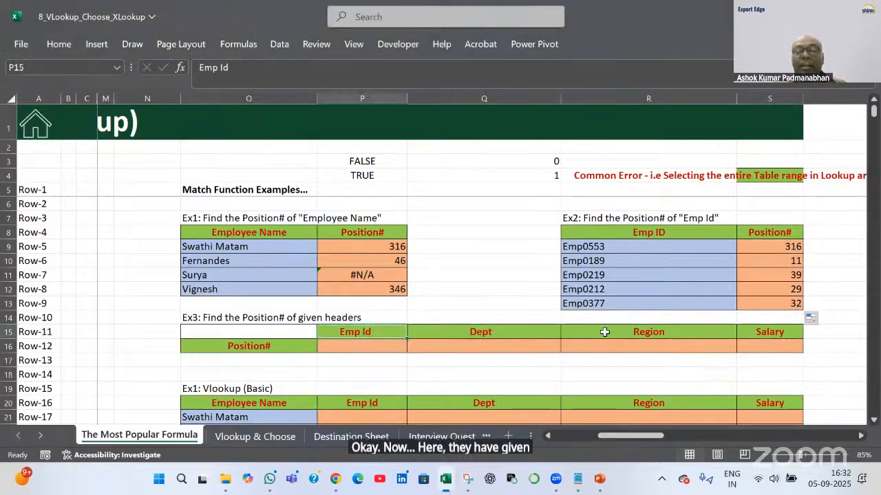
pyautogui.click(476, 333)
pyautogui.click(647, 331)
pyautogui.press('Right')
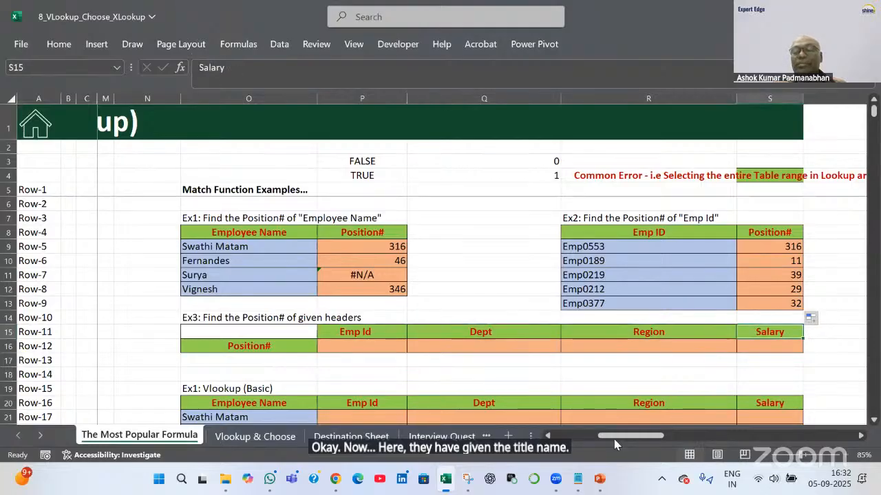
pyautogui.moveTo(611, 434); pyautogui.dragTo(538, 444)
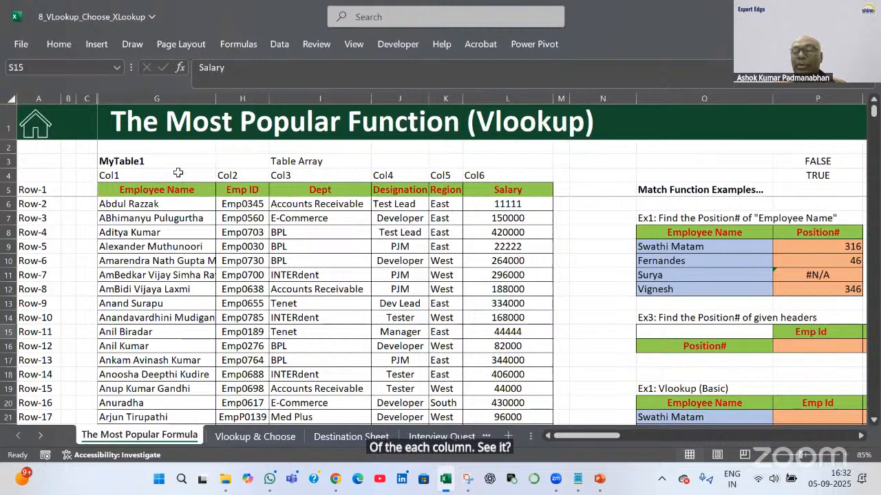
pyautogui.press('Left')
pyautogui.press('Left')
pyautogui.press('Left')
pyautogui.click(242, 190)
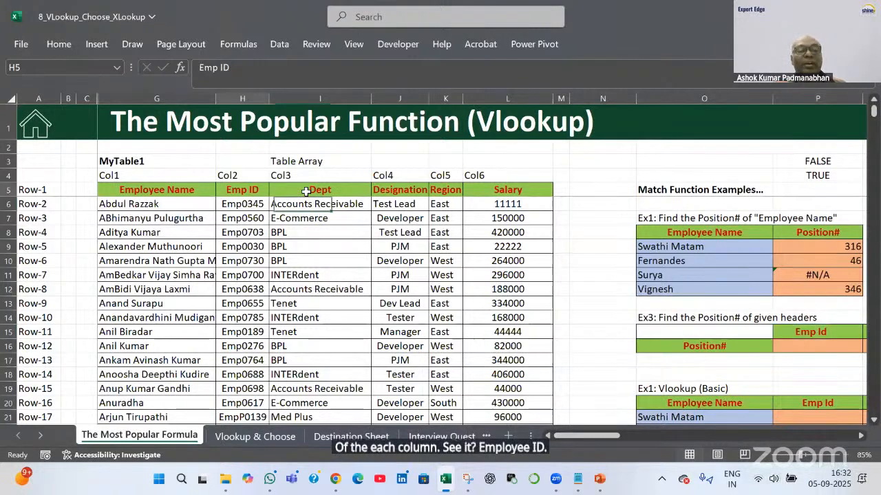
pyautogui.click(307, 192)
pyautogui.press('Right')
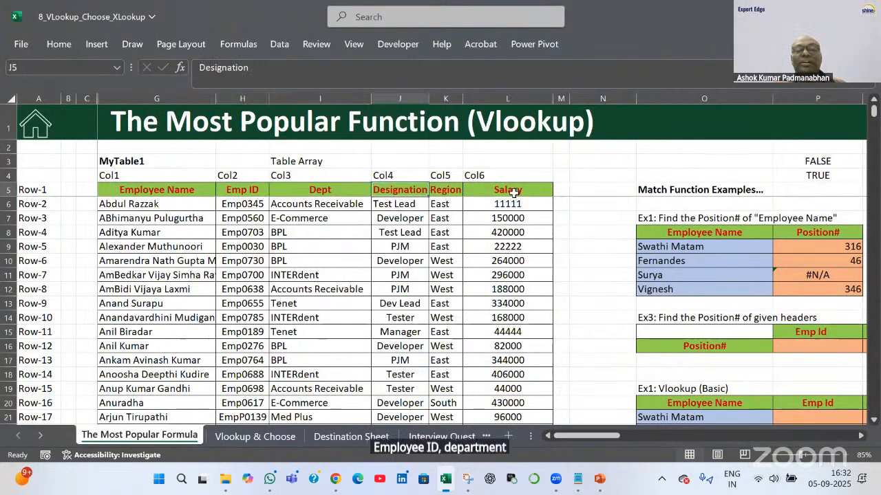
pyautogui.press('Right')
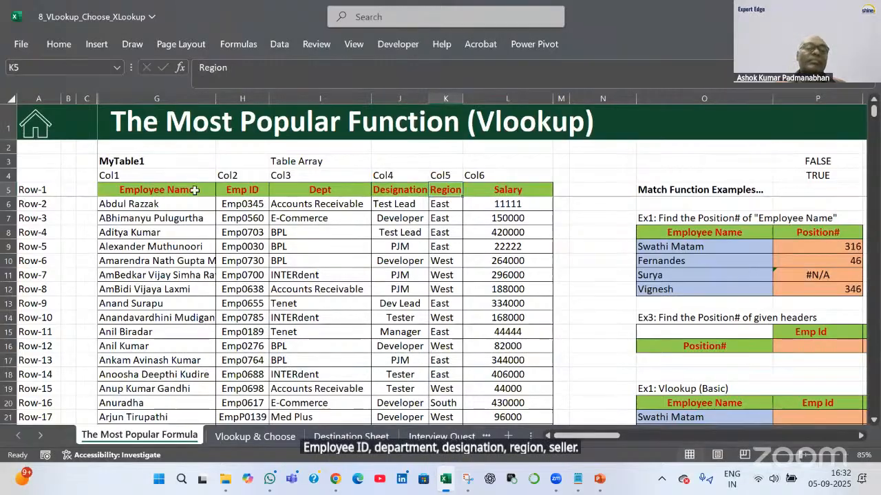
pyautogui.press('Right')
pyautogui.click(211, 191)
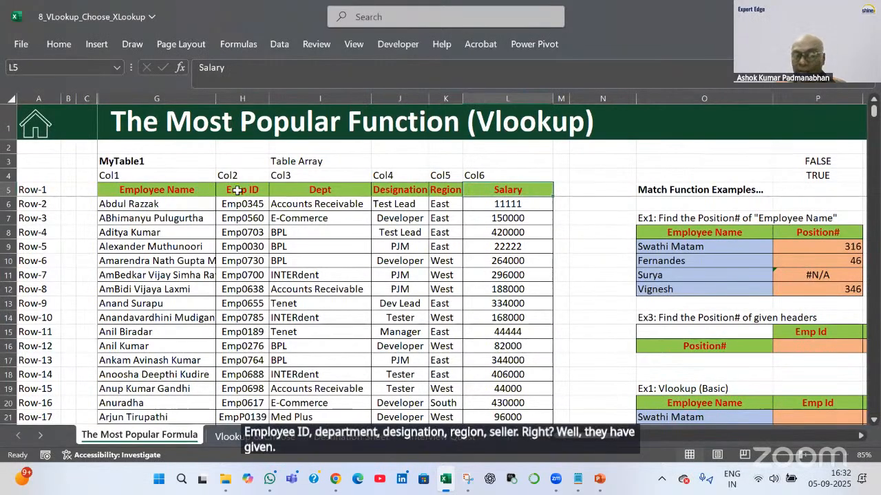
pyautogui.click(240, 191)
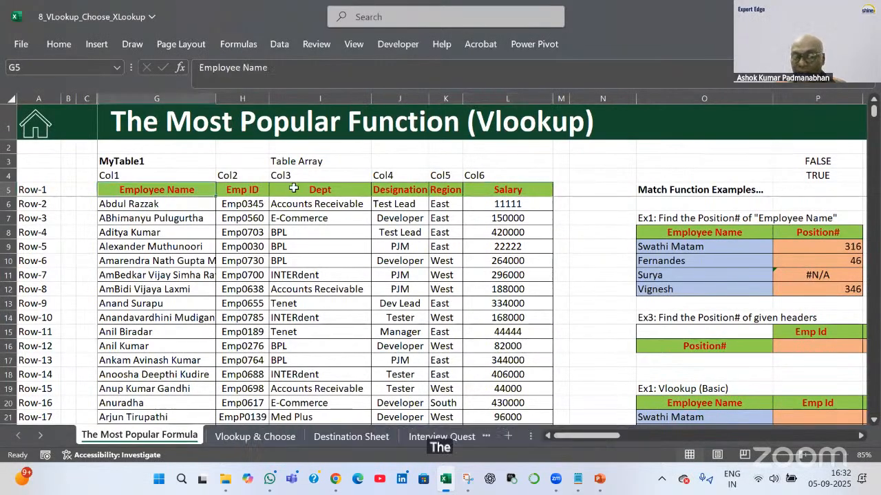
pyautogui.click(276, 191)
pyautogui.press('Left')
pyautogui.press('Left')
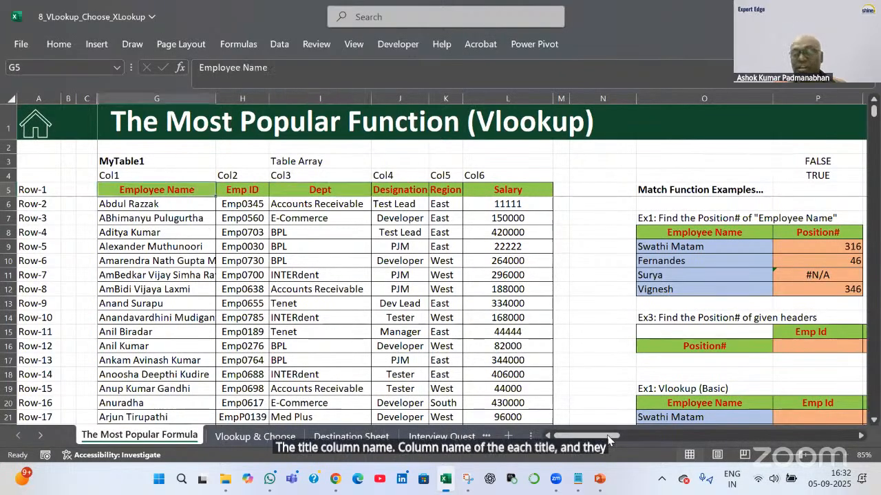
pyautogui.moveTo(609, 441); pyautogui.dragTo(655, 439)
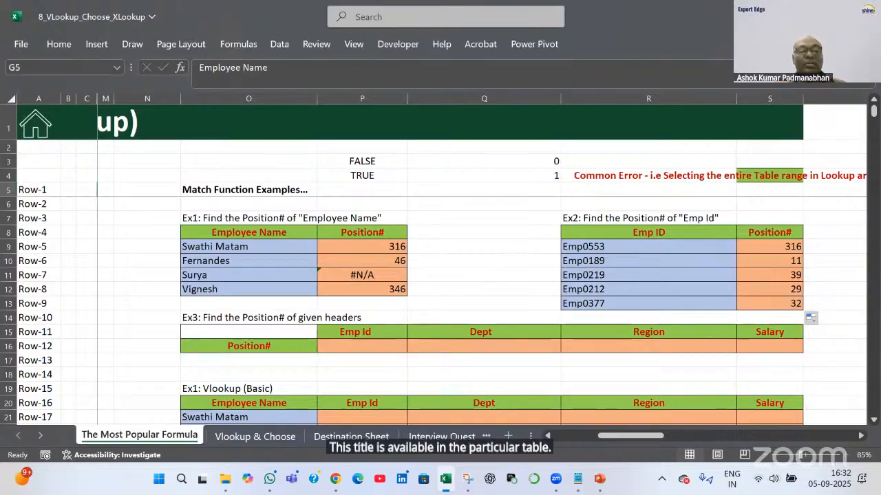
pyautogui.click(386, 345)
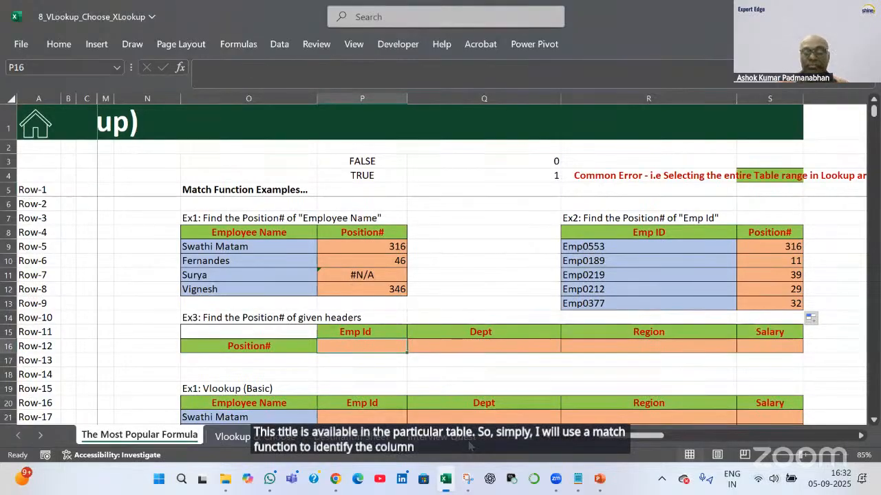
pyautogui.write('=mat')
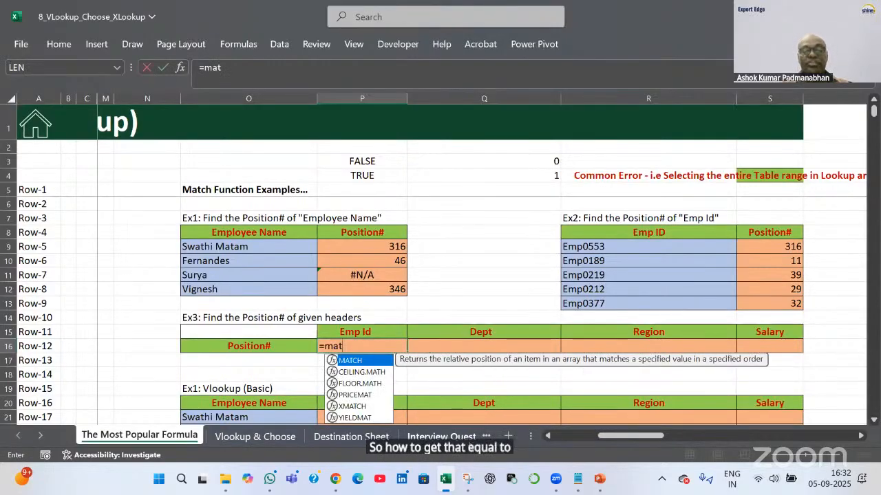
pyautogui.press('Tab')
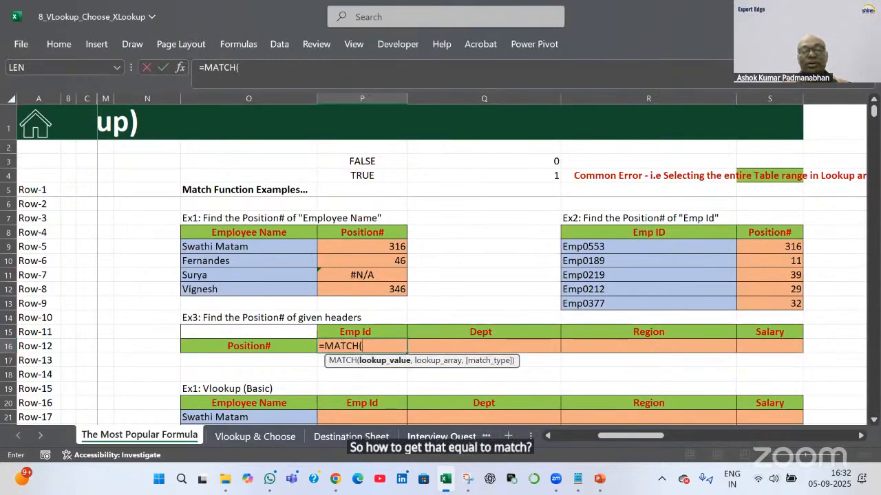
pyautogui.press('Up')
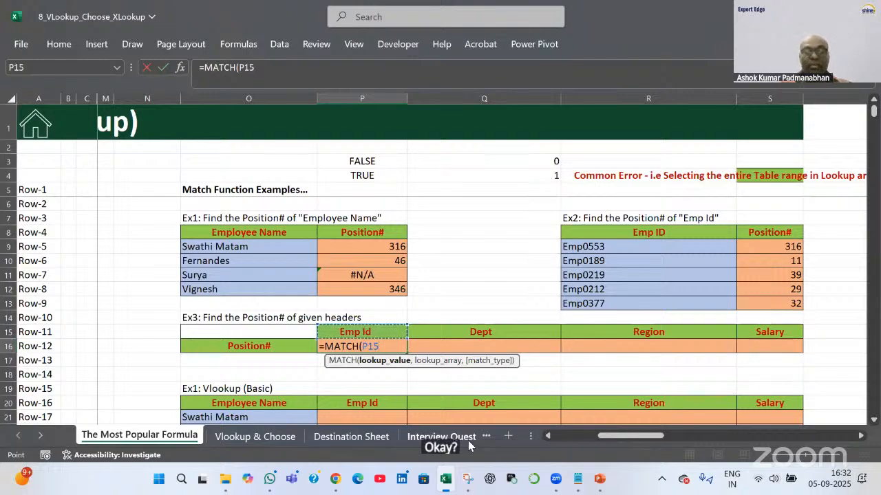
pyautogui.write(',')
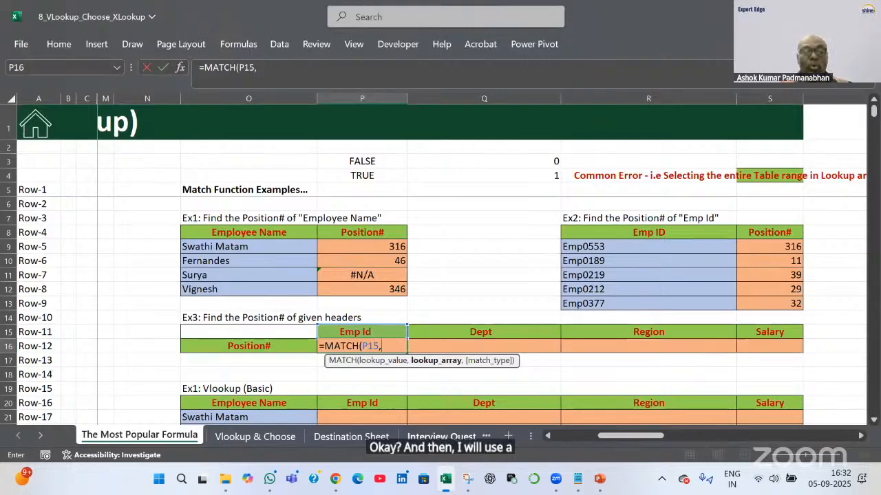
pyautogui.press('Left')
pyautogui.press('Left')
pyautogui.press('Left')
pyautogui.press('Left')
pyautogui.press('Left')
pyautogui.press('Left')
pyautogui.press('Left')
pyautogui.press('Left')
pyautogui.press('Left')
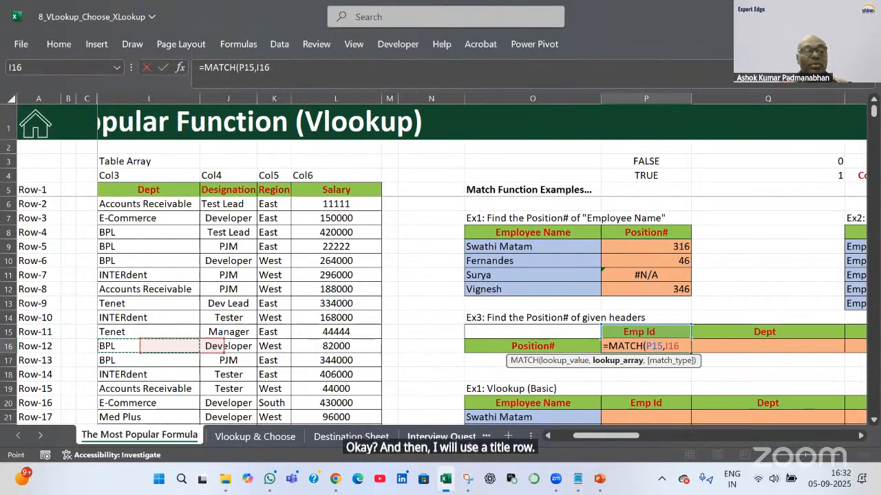
pyautogui.press('Up')
pyautogui.press('Up')
pyautogui.press('Up')
pyautogui.press('Up')
pyautogui.press('Up')
pyautogui.press('Up')
pyautogui.press('Up')
pyautogui.press('Up')
pyautogui.press('Up')
pyautogui.press('Up')
pyautogui.press('Up')
pyautogui.press('Up')
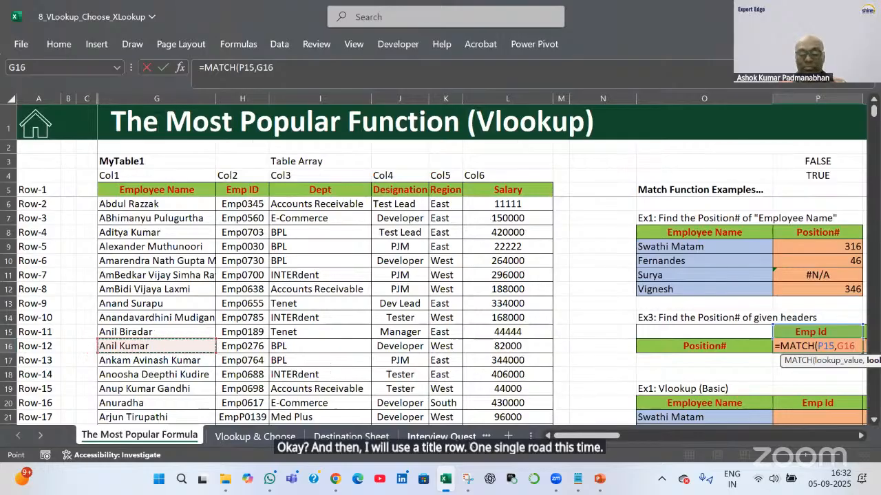
pyautogui.press('Down')
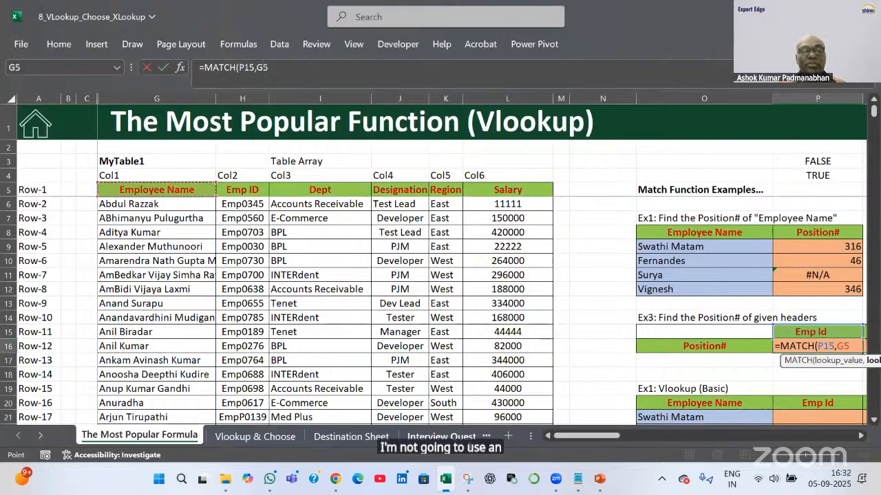
pyautogui.hotkey('ctrl', 'shift', 'Right')
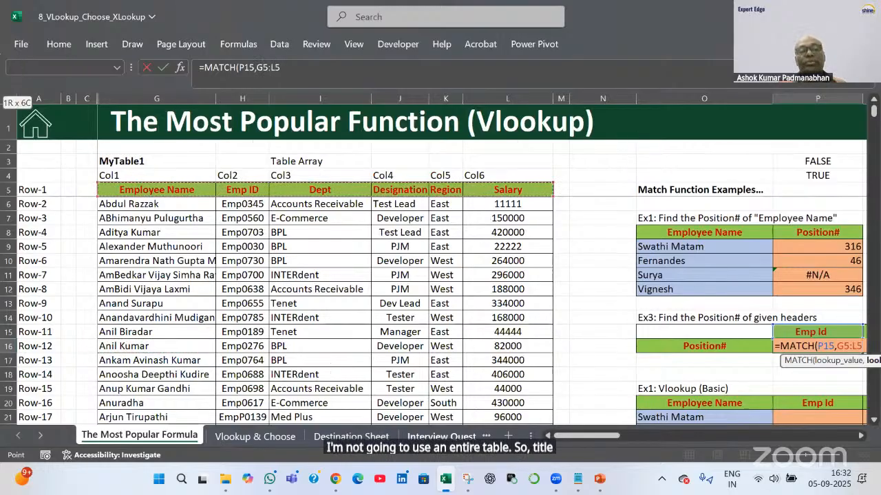
pyautogui.press('F4')
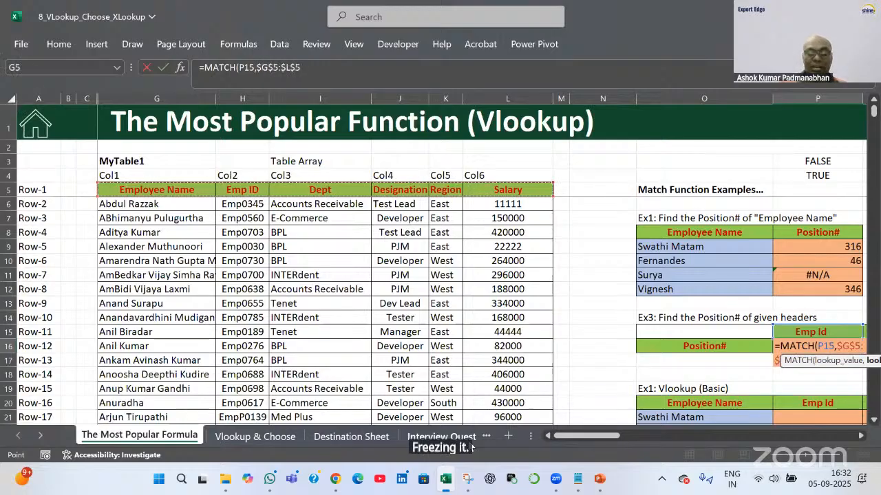
pyautogui.write(',0')
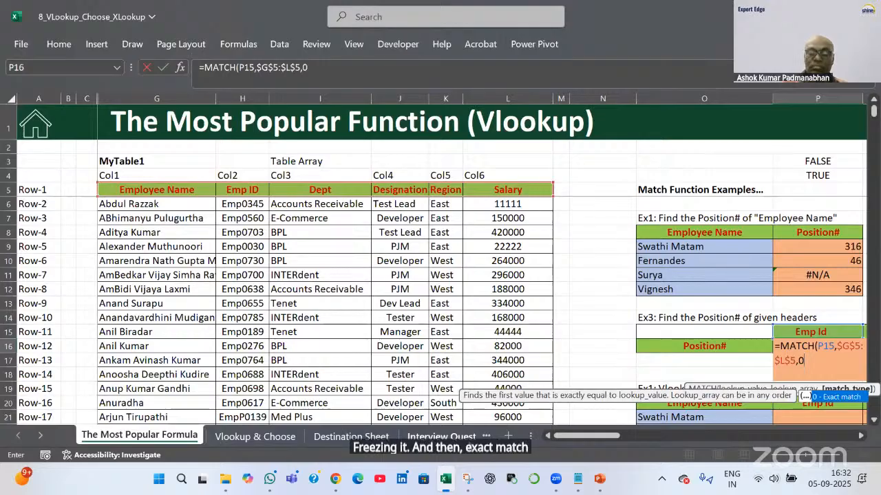
pyautogui.write(')')
pyautogui.press('Return')
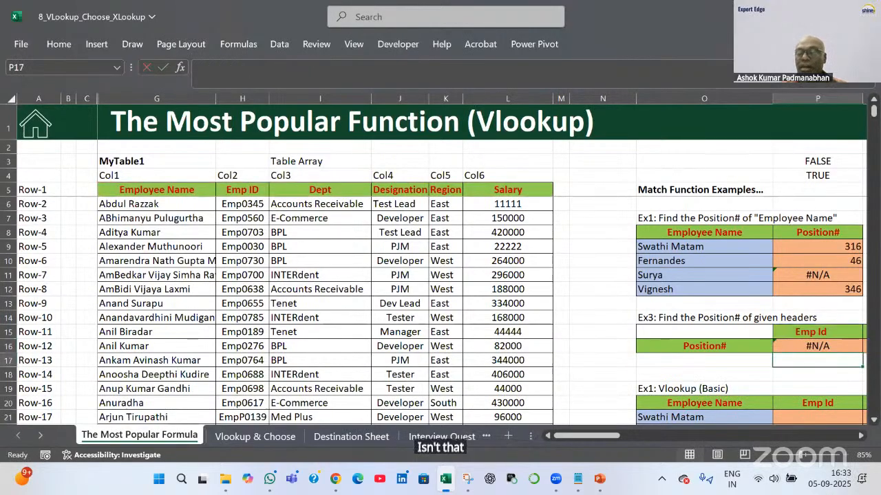
pyautogui.click(861, 436)
pyautogui.click(861, 436)
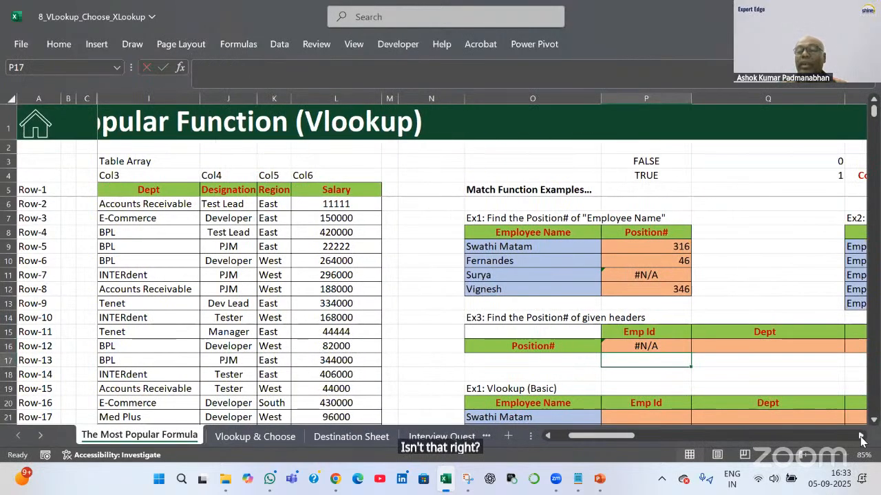
pyautogui.click(861, 436)
pyautogui.click(860, 436)
pyautogui.click(860, 436)
pyautogui.click(861, 436)
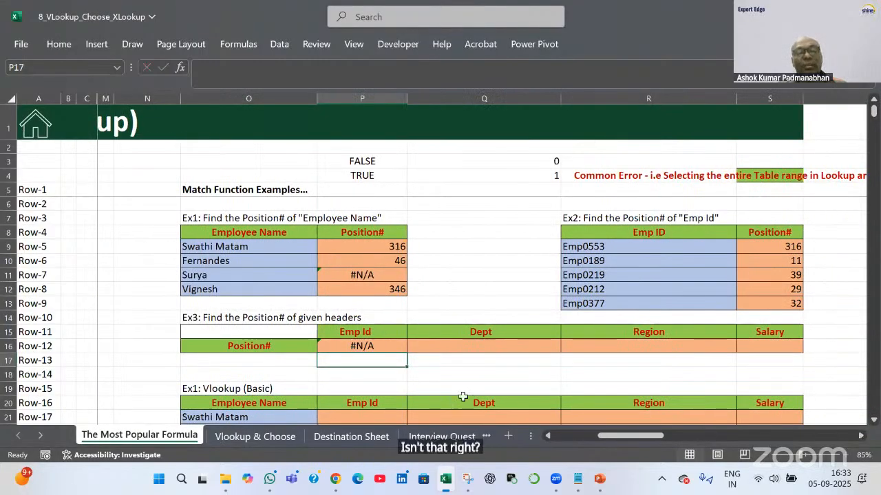
pyautogui.click(396, 345)
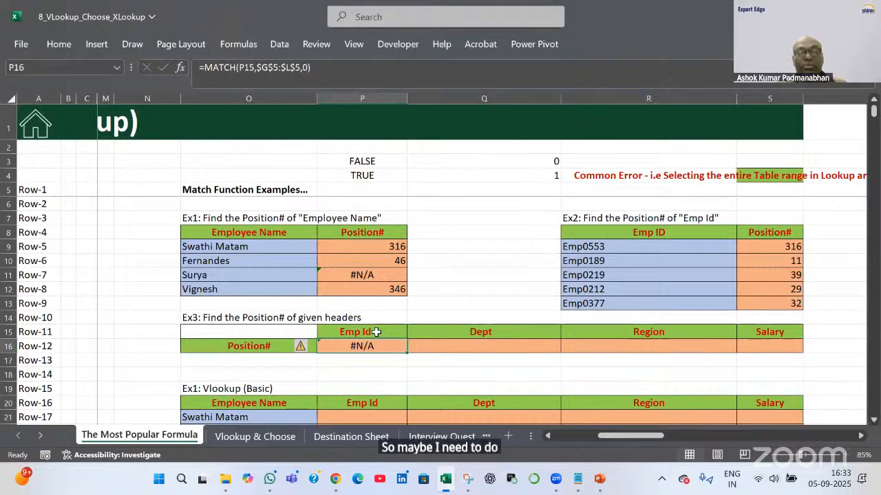
pyautogui.click(377, 333)
pyautogui.moveTo(624, 435); pyautogui.dragTo(602, 436)
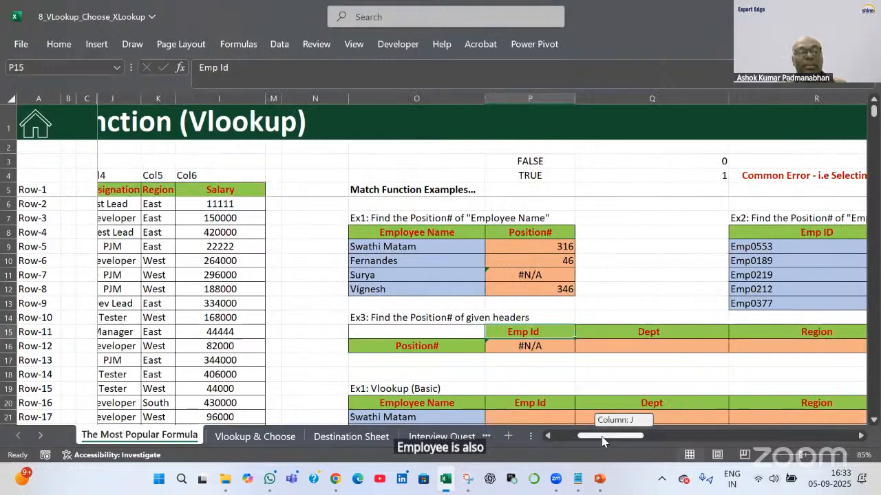
pyautogui.moveTo(603, 439); pyautogui.dragTo(604, 334)
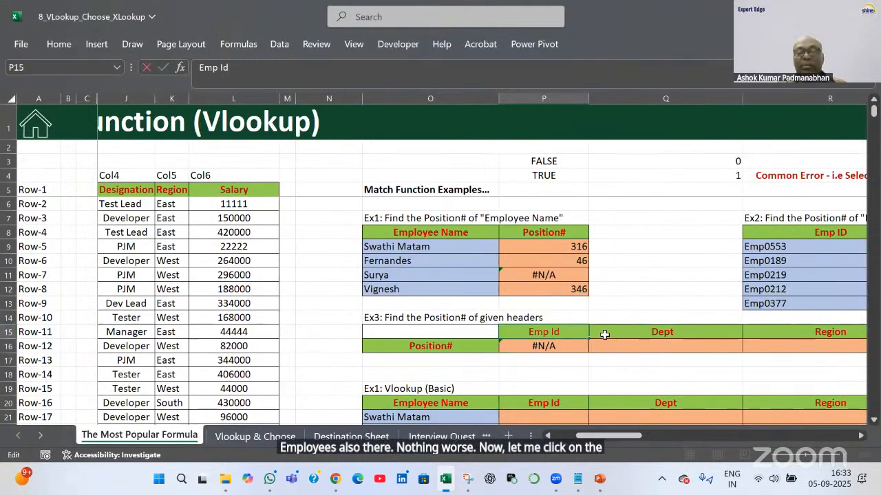
pyautogui.hotkey('shift', 'Left')
pyautogui.hotkey('shift', 'Left')
pyautogui.hotkey('shift', 'Left')
pyautogui.hotkey('shift', 'Left')
pyautogui.hotkey('shift', 'Left')
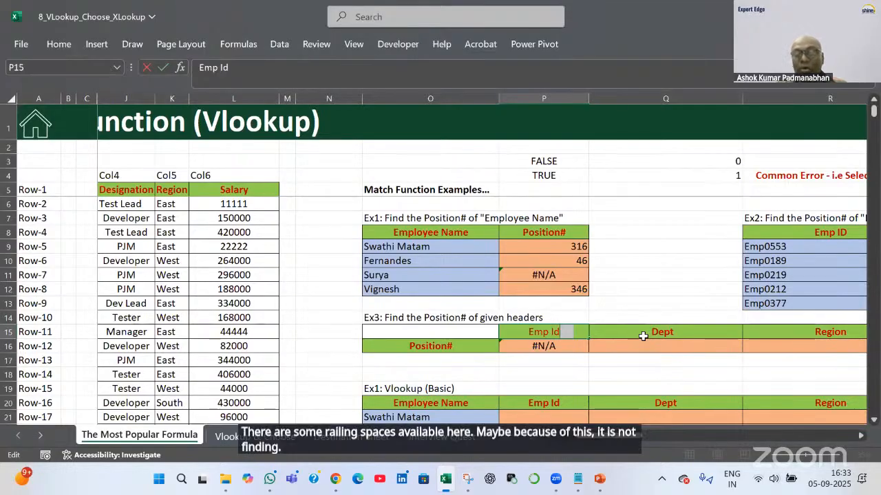
pyautogui.press('Return')
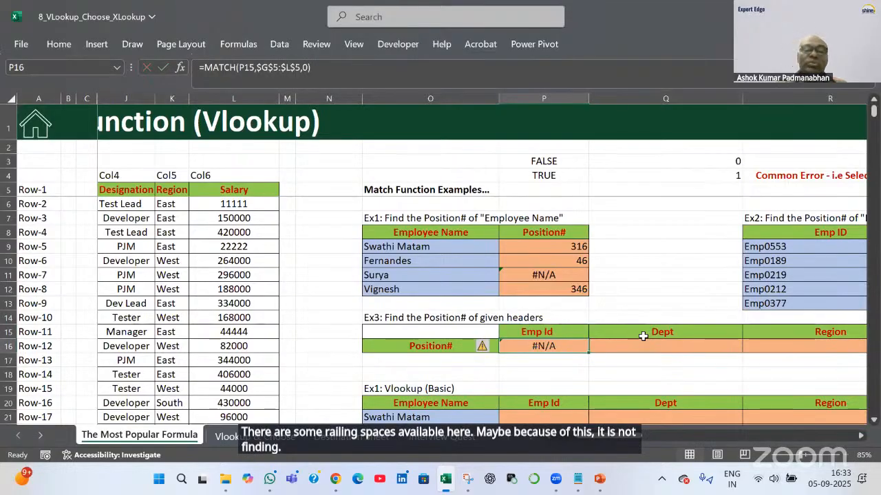
# Change P16 to =MATCH(TRIM(P15),$G$5:$L$5,0) so Emp Id returns 2
pyautogui.click(234, 69)
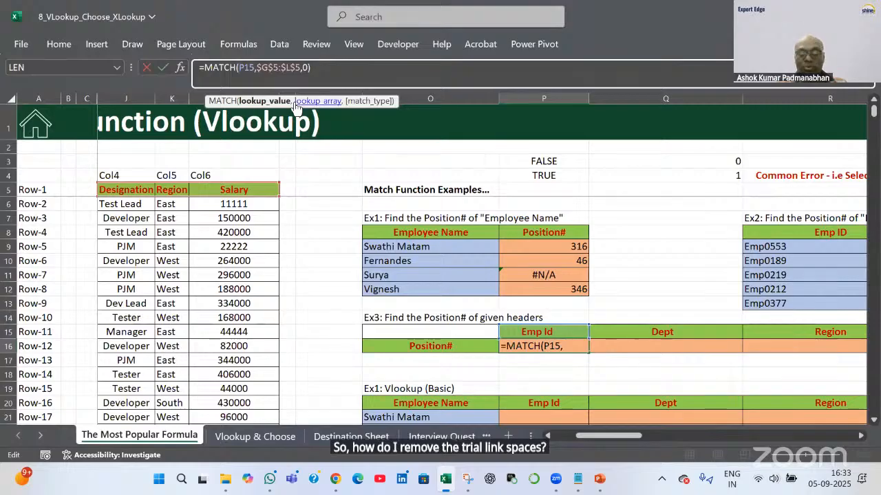
pyautogui.write('Trim')
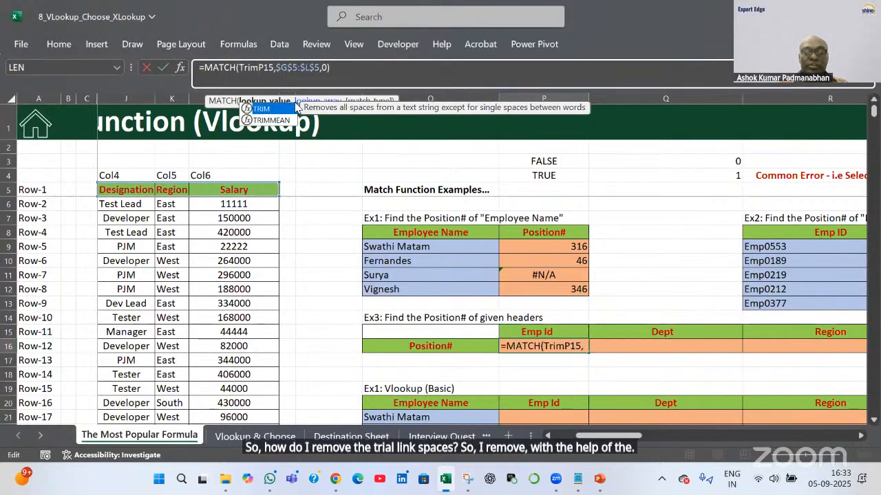
pyautogui.write('(')
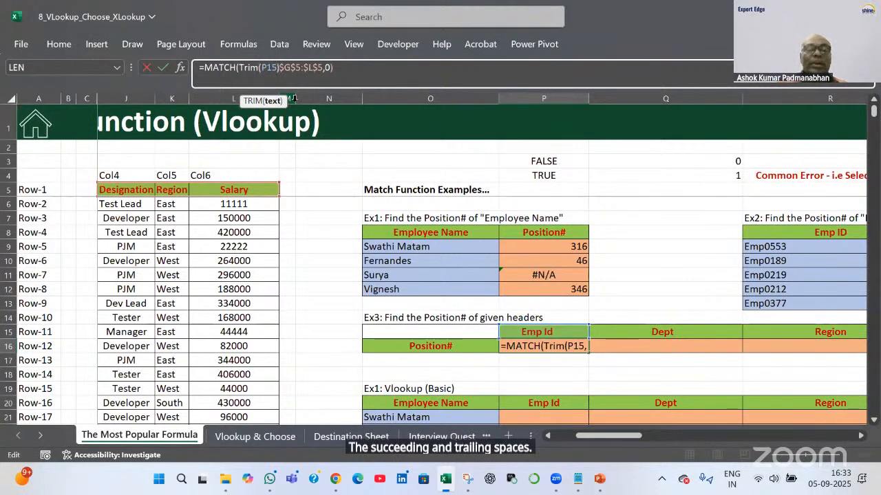
pyautogui.write(',')
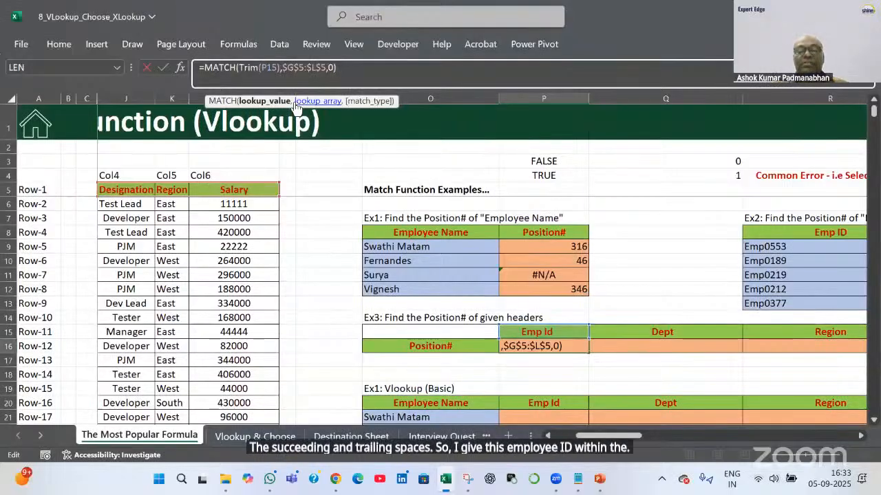
pyautogui.press('Return')
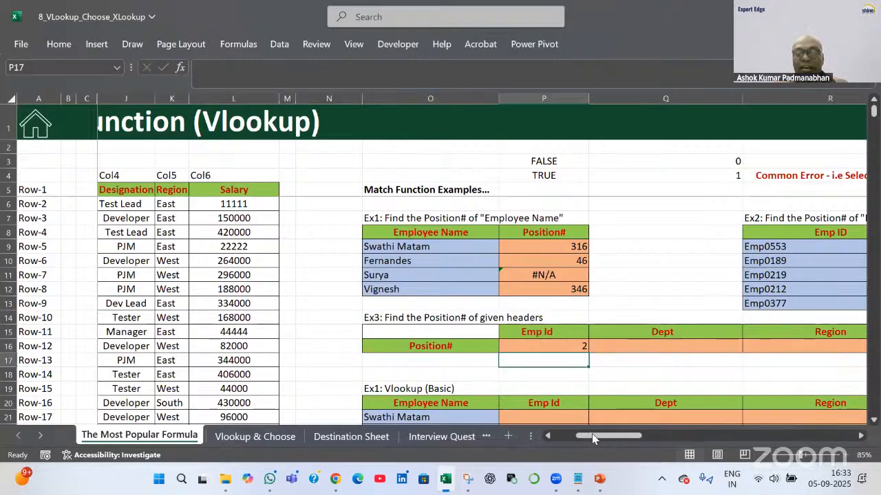
# Verify Emp ID is column 2 of the $G$5:$L$5 header range
pyautogui.moveTo(592, 435); pyautogui.dragTo(548, 437)
pyautogui.click(163, 187)
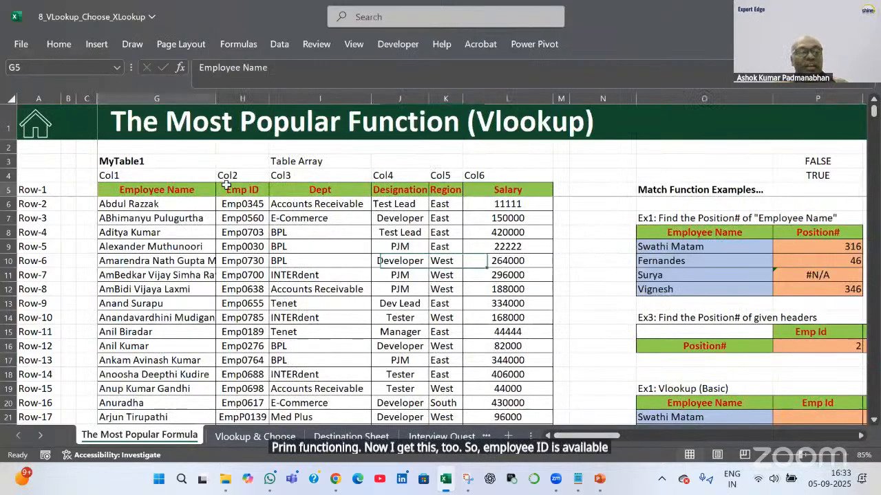
pyautogui.moveTo(233, 177); pyautogui.dragTo(234, 190)
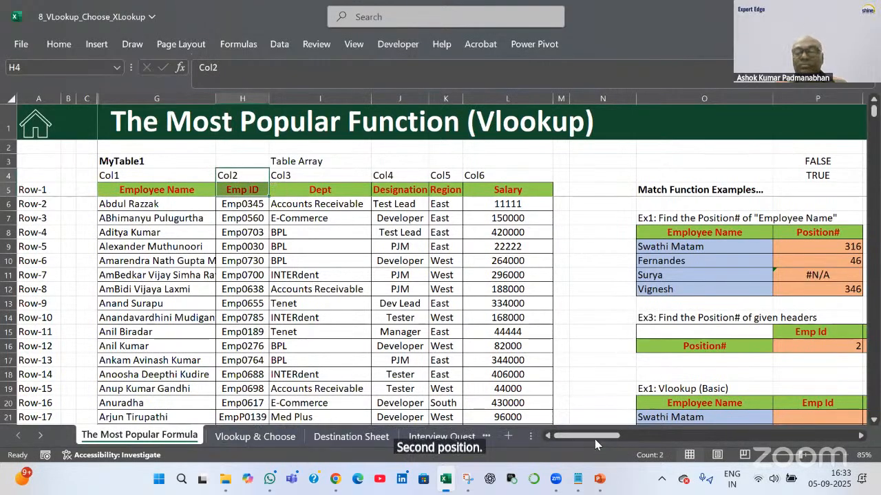
pyautogui.moveTo(600, 435); pyautogui.dragTo(625, 441)
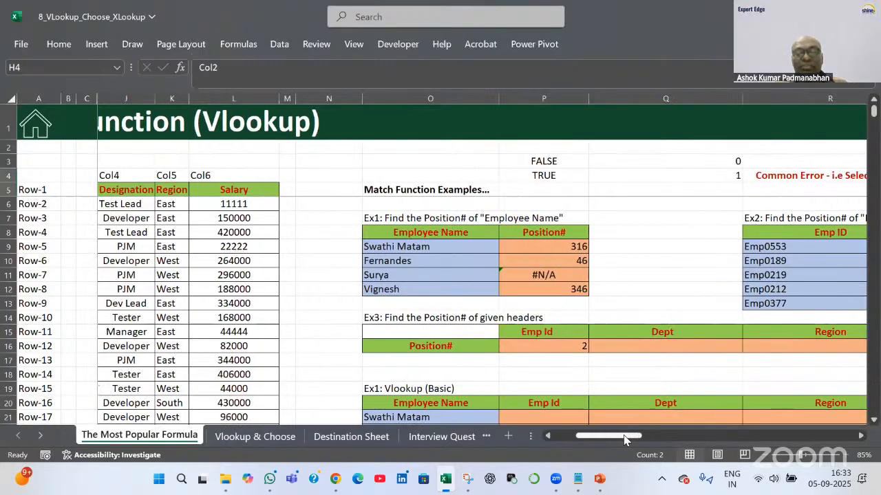
pyautogui.doubleClick(576, 346)
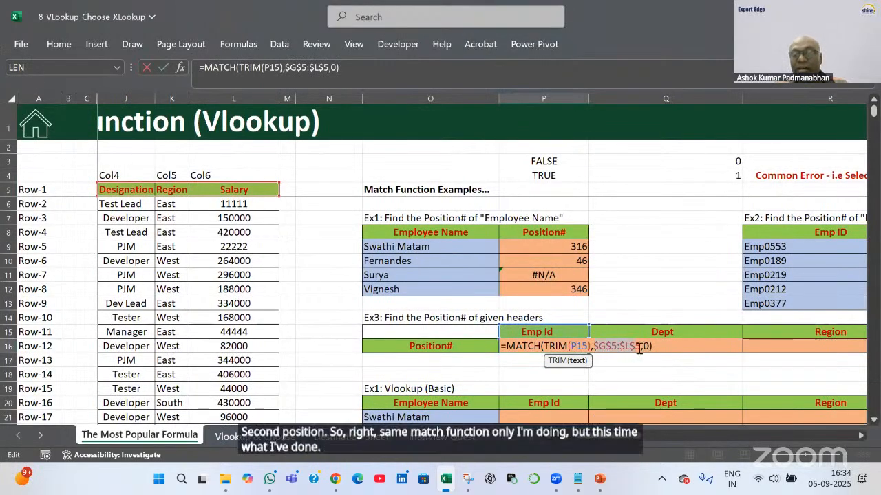
pyautogui.moveTo(639, 349); pyautogui.dragTo(641, 348)
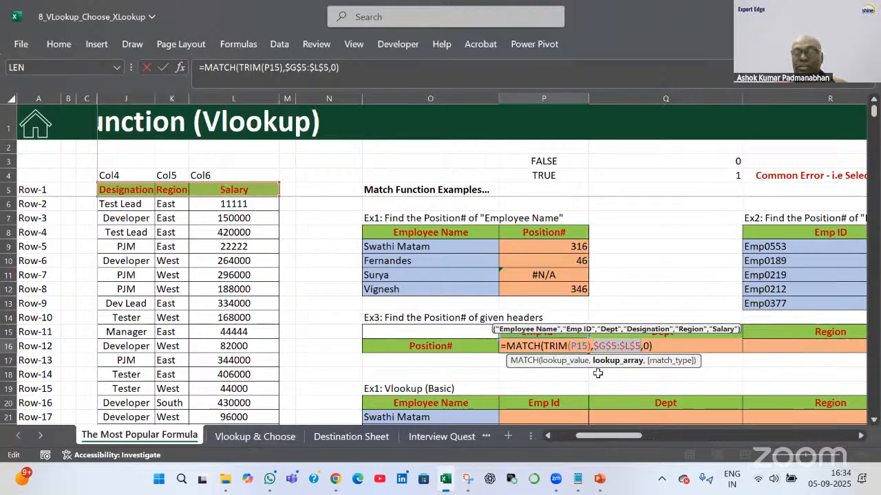
pyautogui.press('Tab')
# Copy P16's MATCH formula across Q16:S16 for Dept, Region and Salary
pyautogui.click(586, 349)
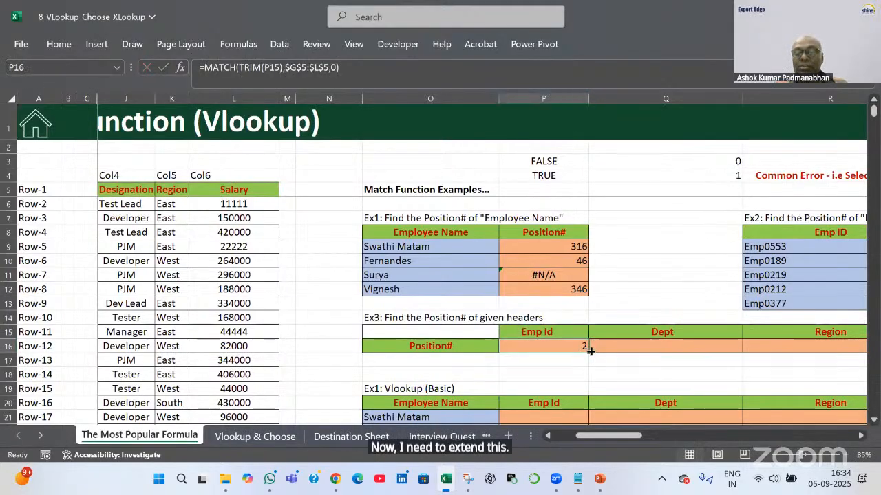
pyautogui.moveTo(590, 351); pyautogui.dragTo(723, 351)
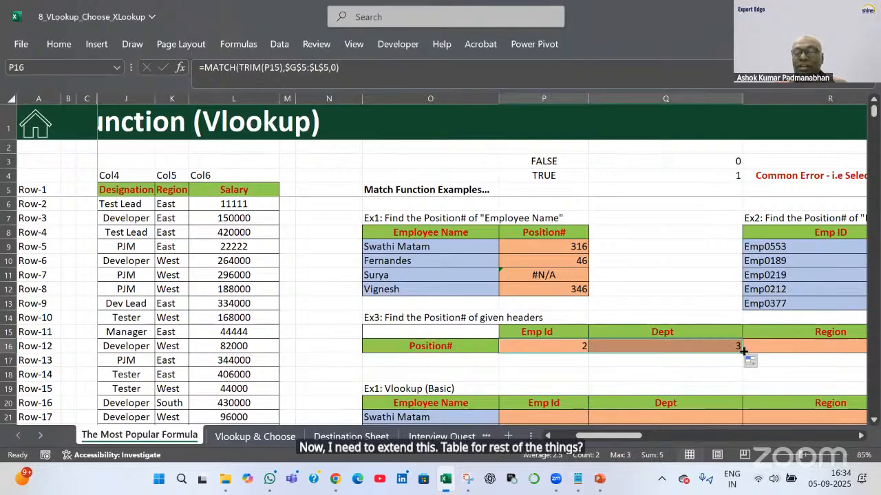
pyautogui.moveTo(743, 351); pyautogui.dragTo(856, 351)
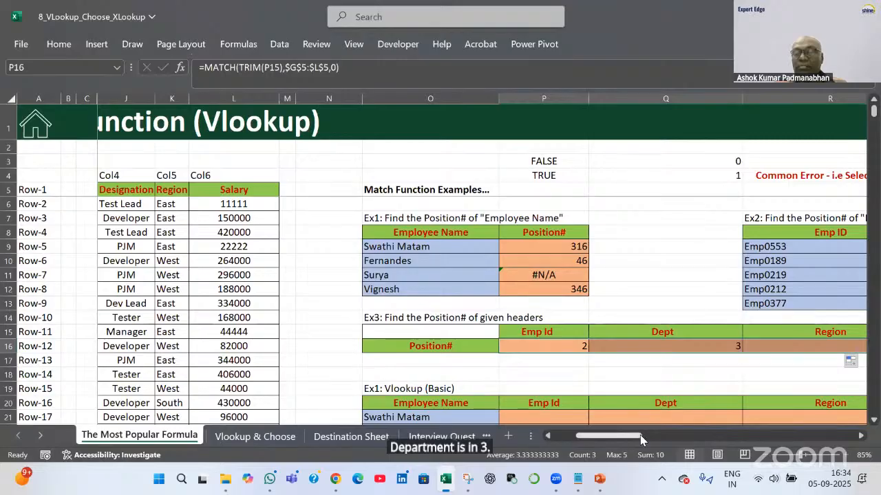
pyautogui.moveTo(640, 436); pyautogui.dragTo(654, 437)
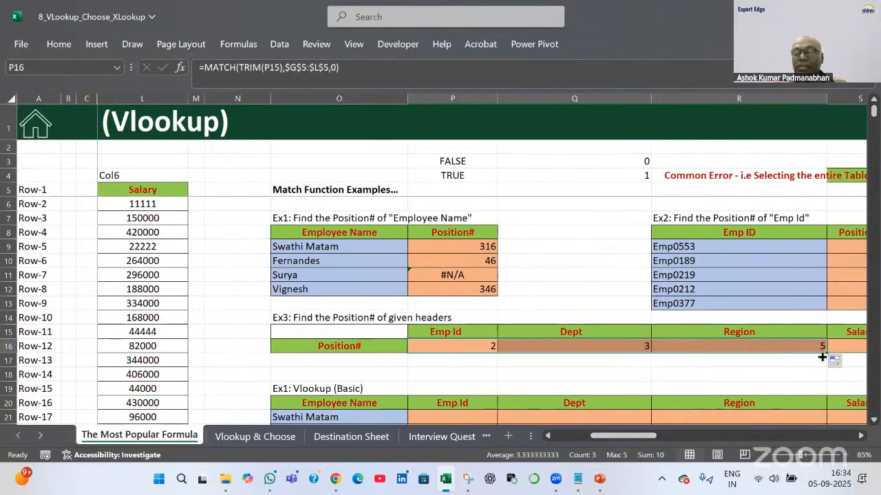
pyautogui.moveTo(829, 354); pyautogui.dragTo(763, 386)
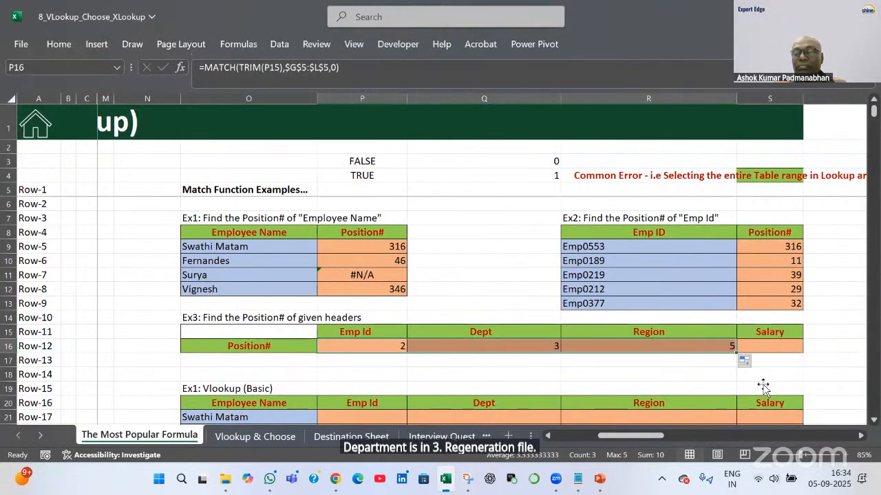
pyautogui.moveTo(735, 354); pyautogui.dragTo(770, 353)
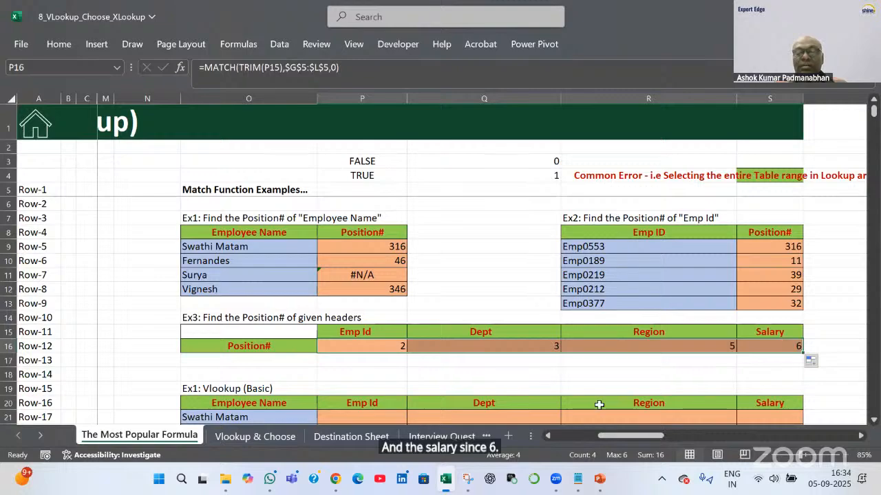
# Confirm Dept, Region and Salary sit under the Col3, Col5 and Col6 labels
pyautogui.click(540, 336)
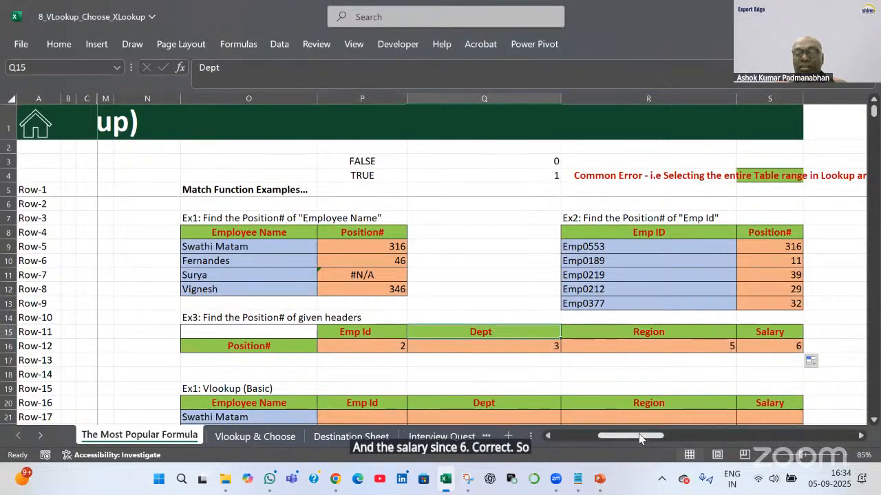
pyautogui.moveTo(640, 439); pyautogui.dragTo(553, 436)
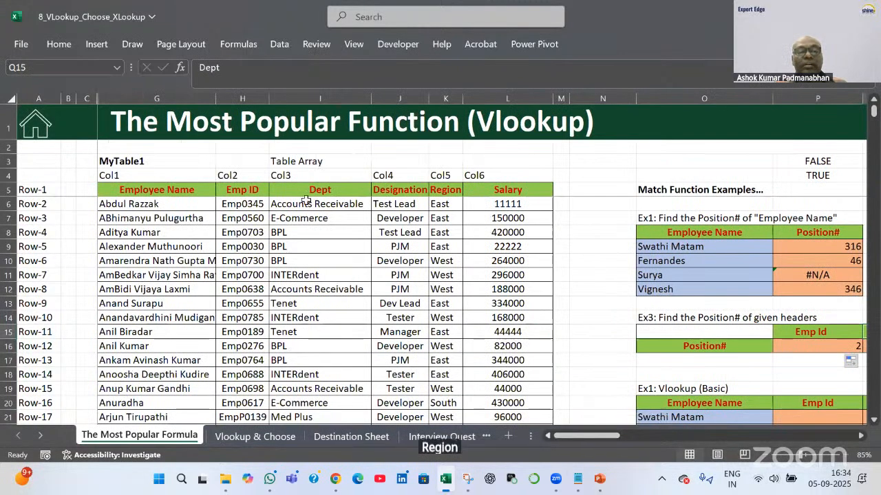
pyautogui.click(306, 176)
pyautogui.click(445, 176)
pyautogui.click(477, 175)
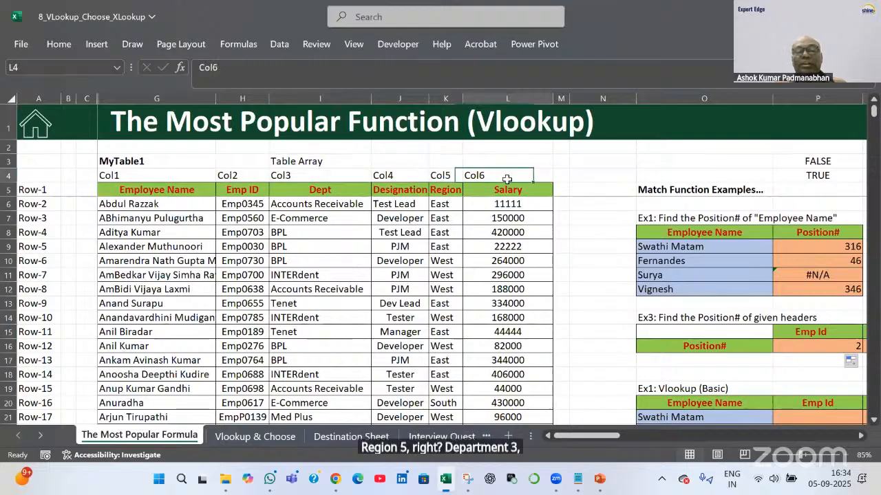
pyautogui.moveTo(596, 436); pyautogui.dragTo(640, 438)
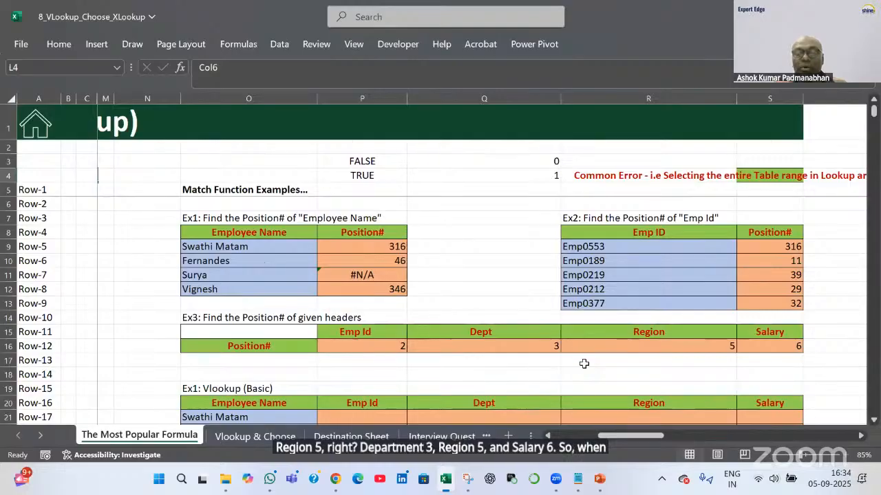
pyautogui.scroll(-2, 440, 334)
pyautogui.scroll(1, 366, 333)
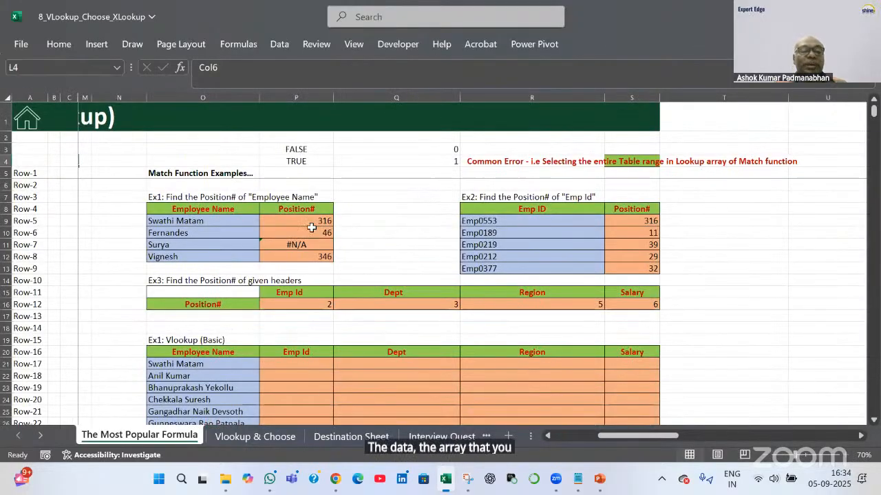
pyautogui.moveTo(311, 222); pyautogui.dragTo(313, 246)
pyautogui.doubleClick(317, 305)
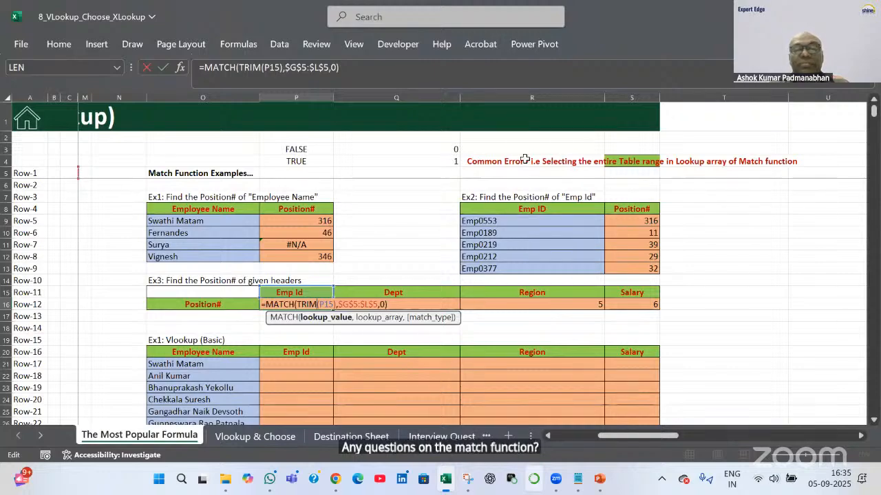
pyautogui.hotkey('alt', 'Tab')
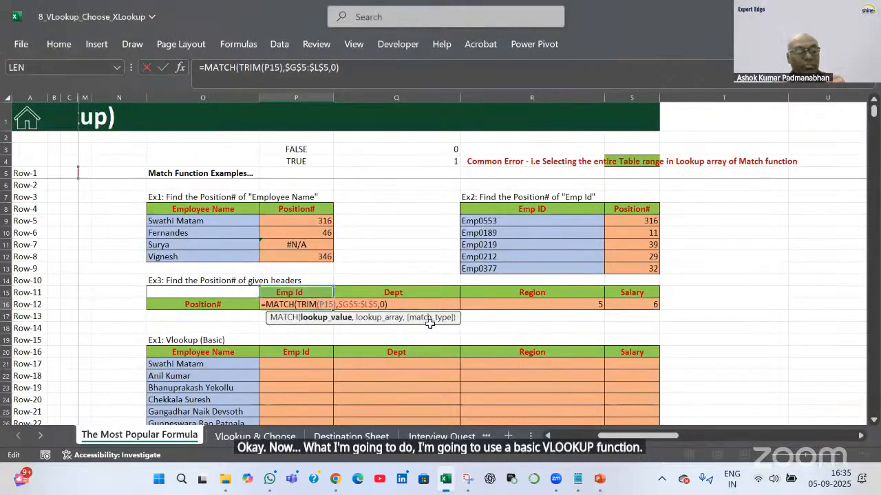
pyautogui.press('Tab')
pyautogui.scroll(-3, 431, 328)
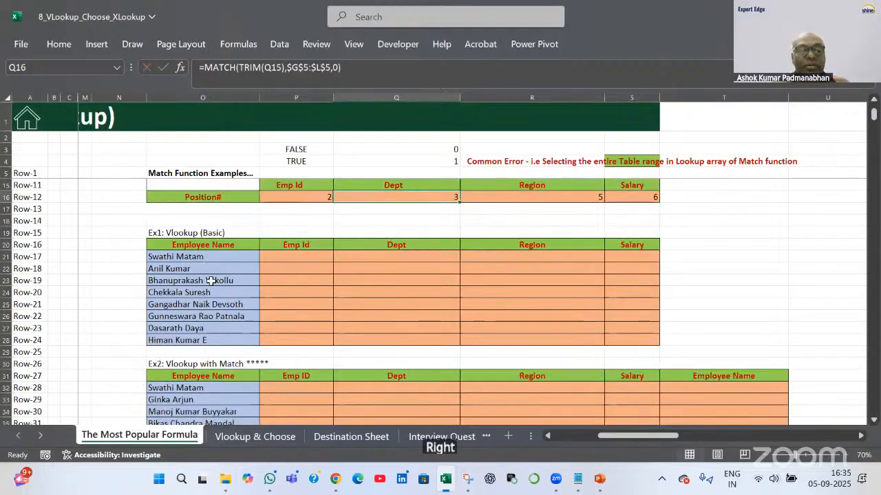
# Review the Vlookup table's employee names and empty result cells, ending on P21
pyautogui.moveTo(209, 256); pyautogui.dragTo(208, 340)
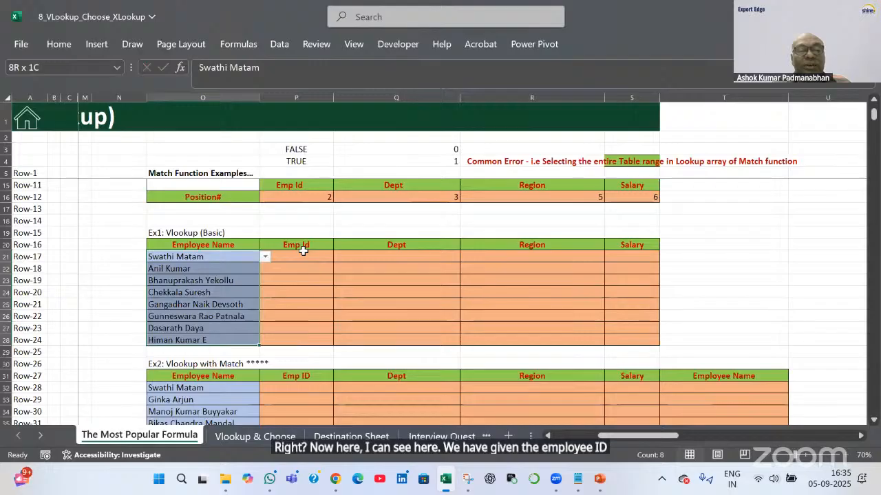
pyautogui.moveTo(300, 257); pyautogui.dragTo(298, 340)
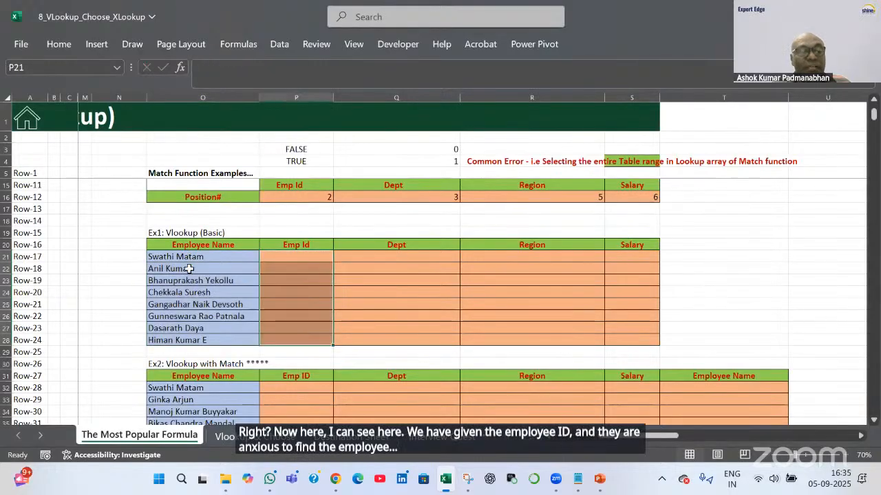
pyautogui.moveTo(185, 257); pyautogui.dragTo(187, 340)
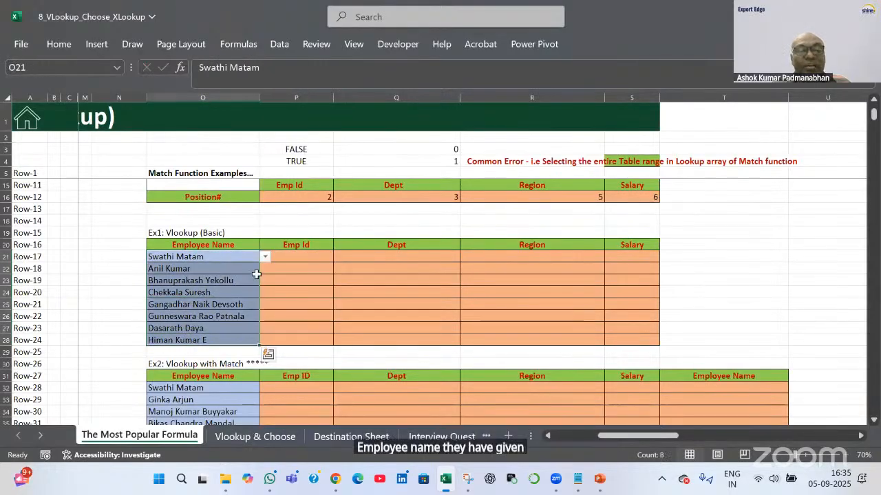
pyautogui.click(307, 255)
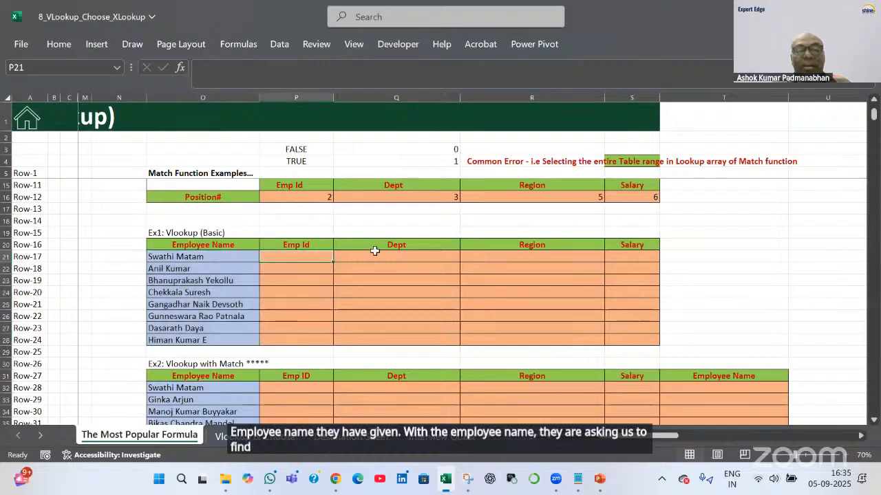
pyautogui.click(649, 256)
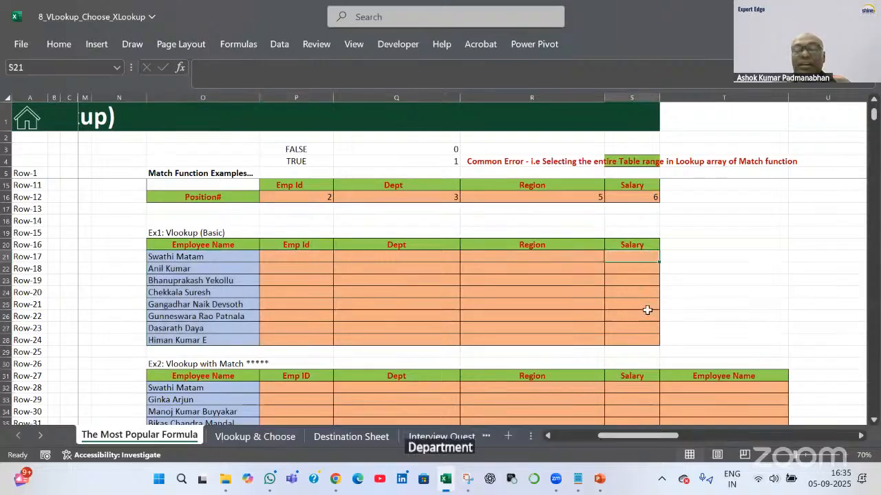
pyautogui.click(304, 256)
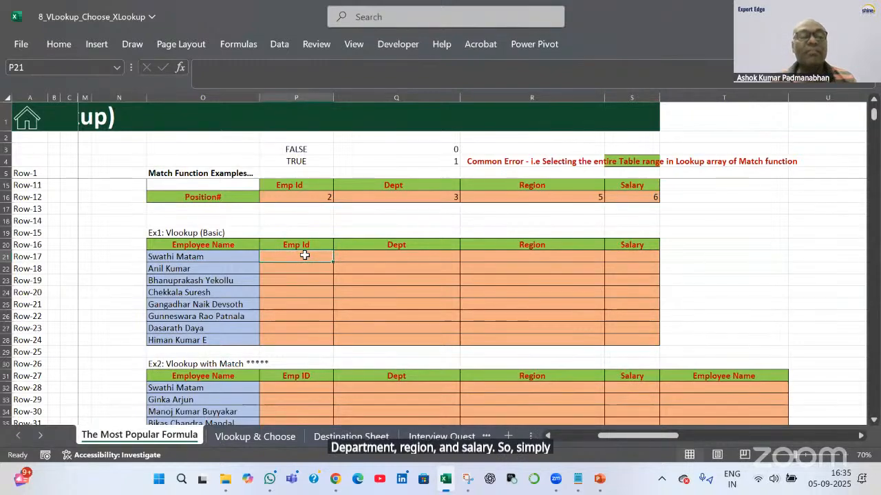
pyautogui.write('=')
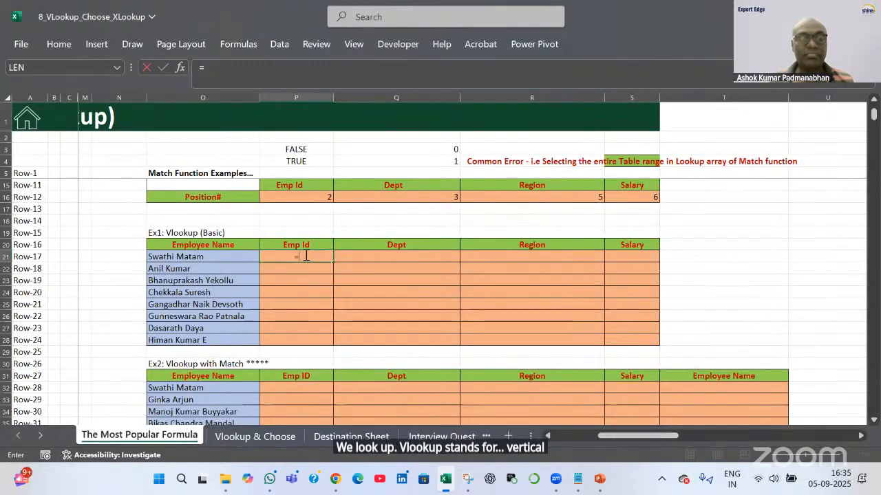
pyautogui.write('VL')
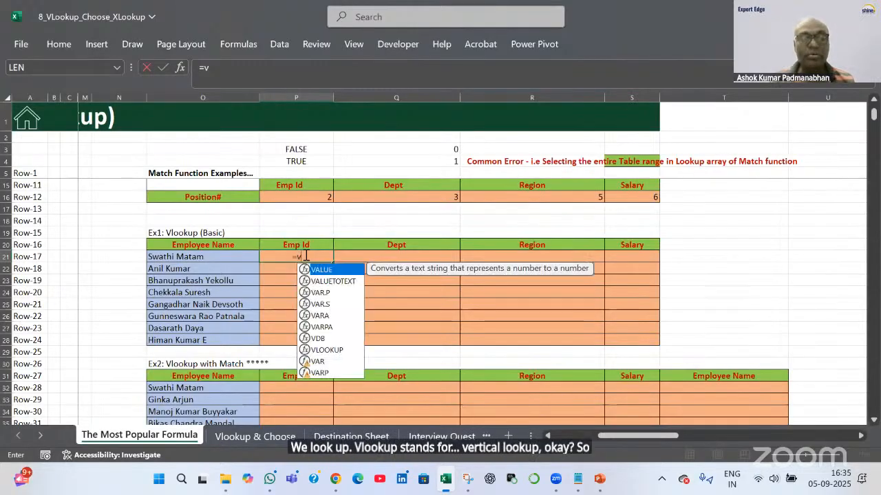
pyautogui.press('Tab')
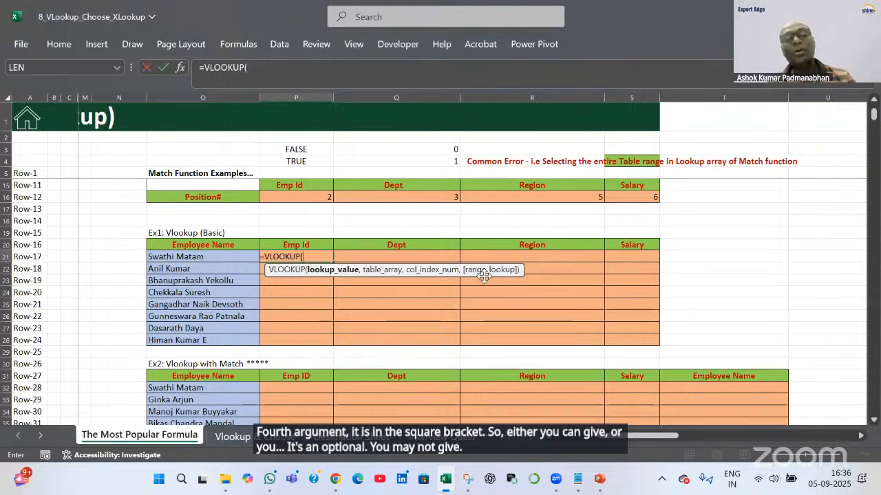
pyautogui.click(226, 257)
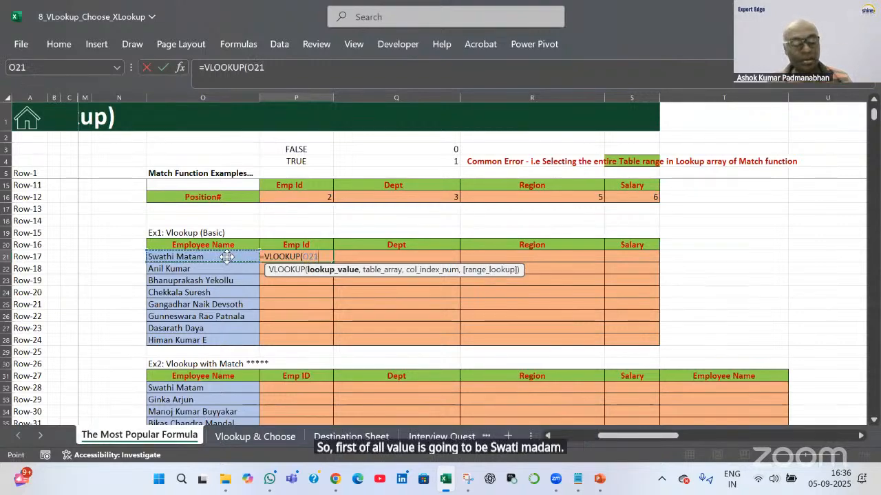
pyautogui.write(',')
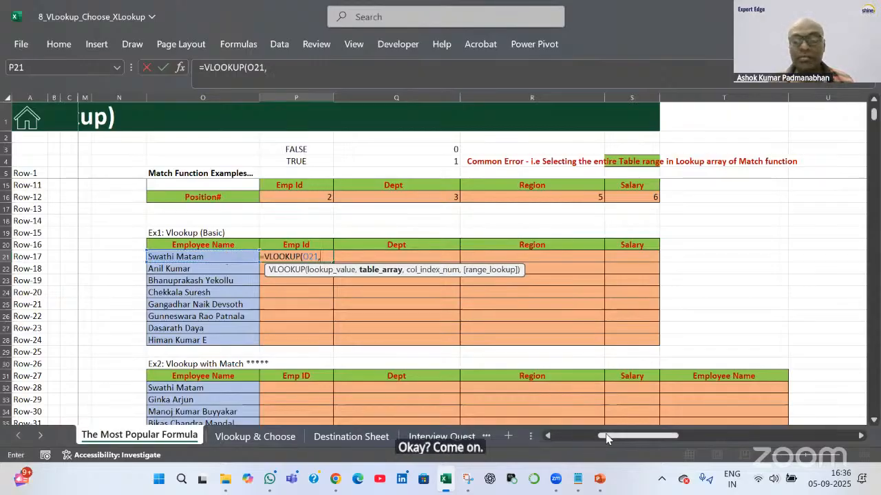
pyautogui.moveTo(604, 437); pyautogui.dragTo(554, 438)
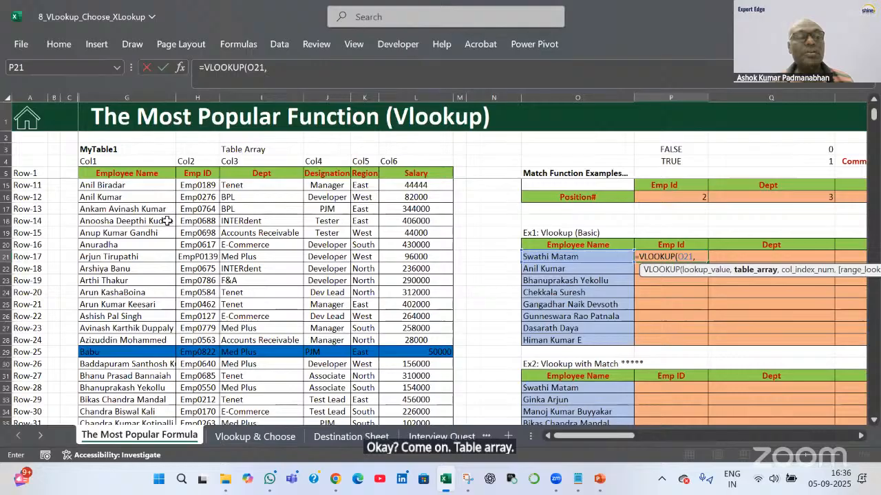
pyautogui.click(137, 172)
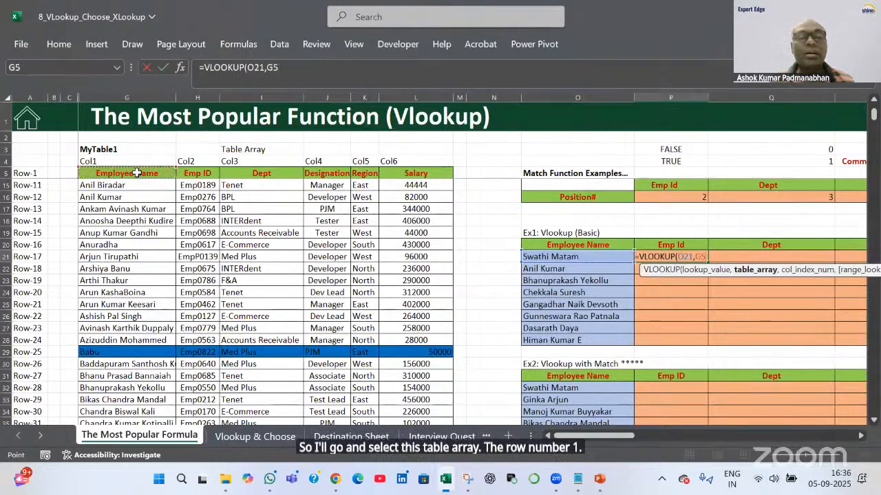
pyautogui.hotkey('ctrl', 'shift', 'Right')
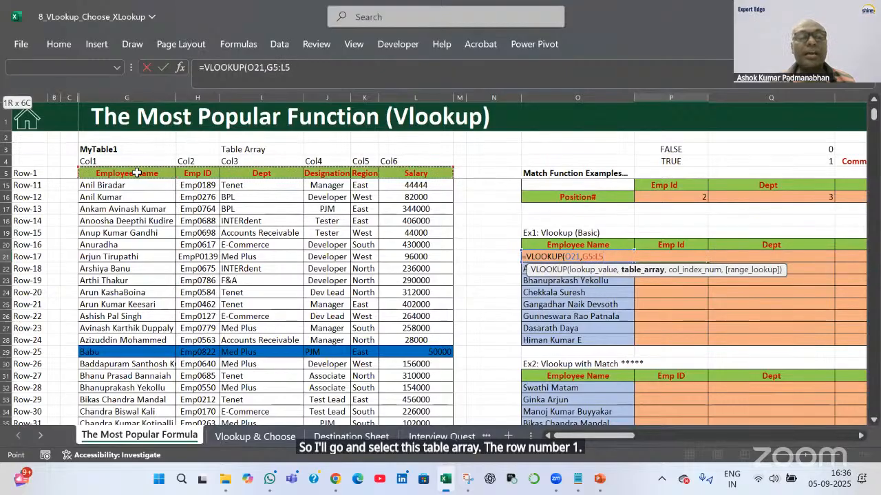
pyautogui.hotkey('ctrl', 'shift', 'Down')
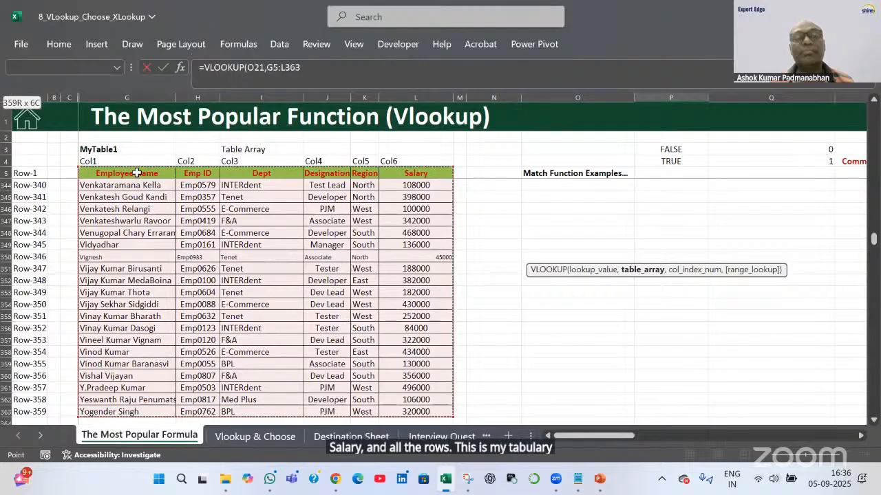
pyautogui.press('F4')
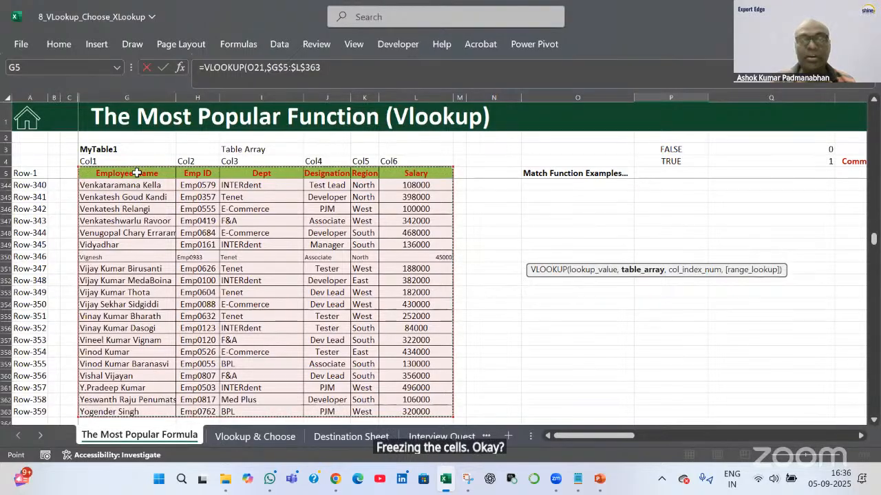
pyautogui.write(',')
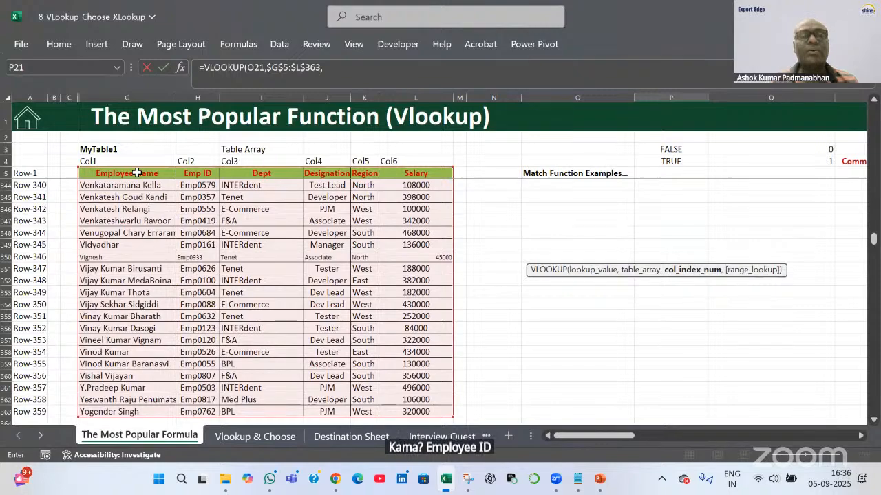
pyautogui.write('2,')
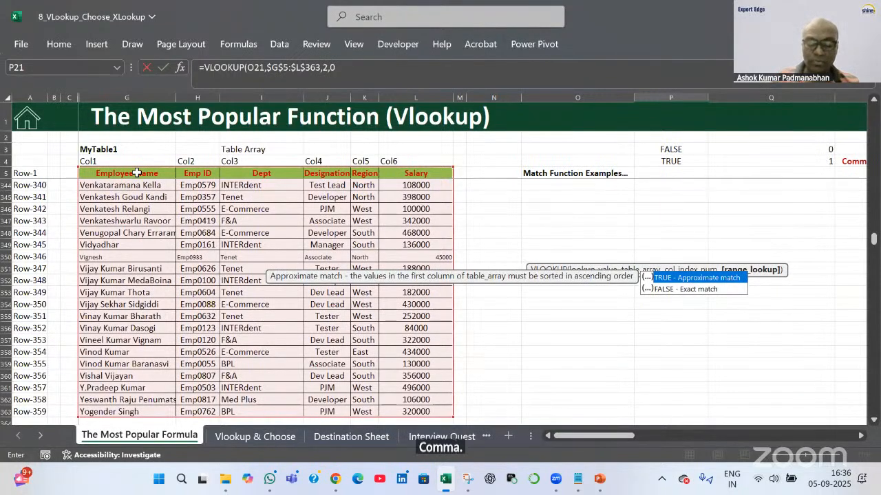
pyautogui.write('0)')
pyautogui.press('Return')
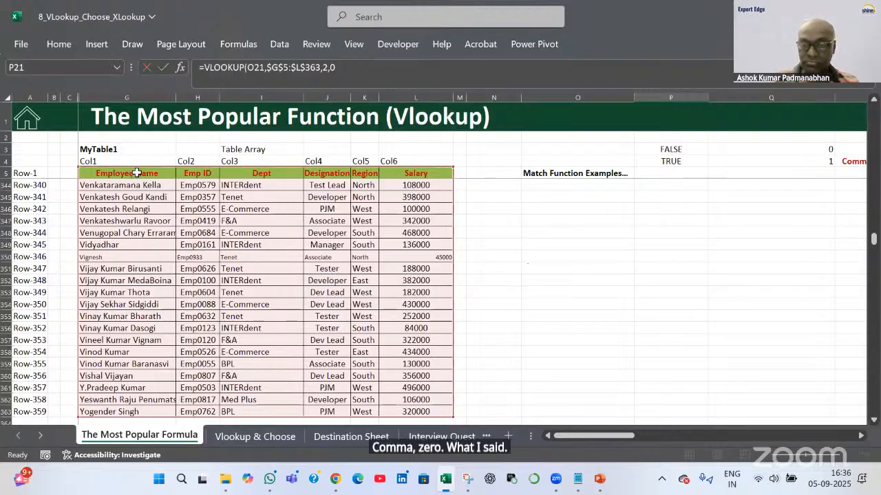
pyautogui.scroll(2, 843, 383)
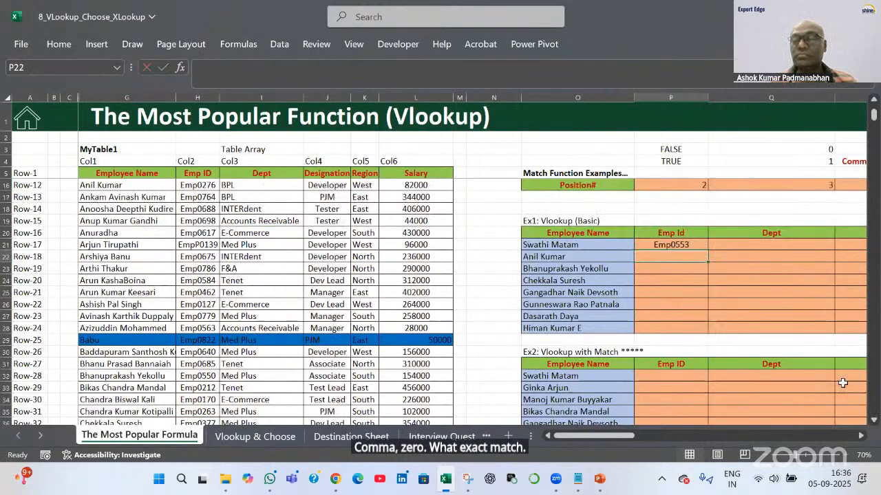
# Copy P21's VLOOKUP down to P28 and across into Q21:Q28, where it returns #N/A
pyautogui.click(861, 436)
pyautogui.click(861, 436)
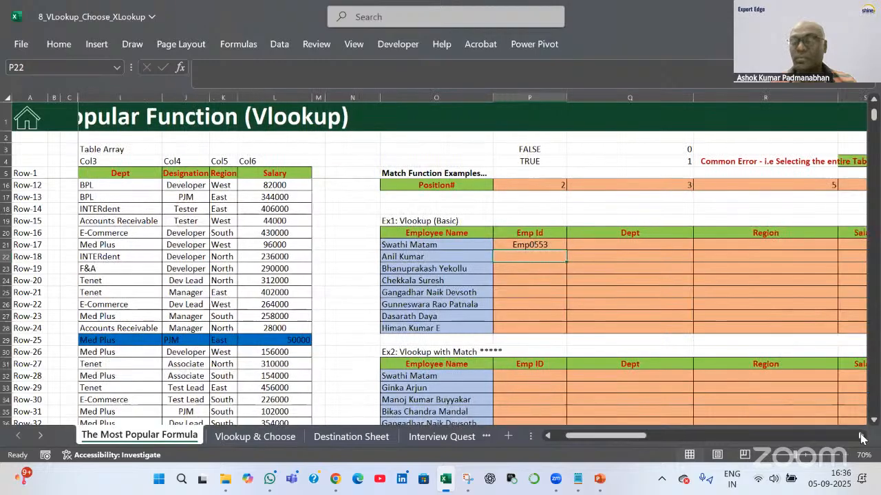
pyautogui.click(861, 435)
pyautogui.click(861, 436)
pyautogui.click(860, 436)
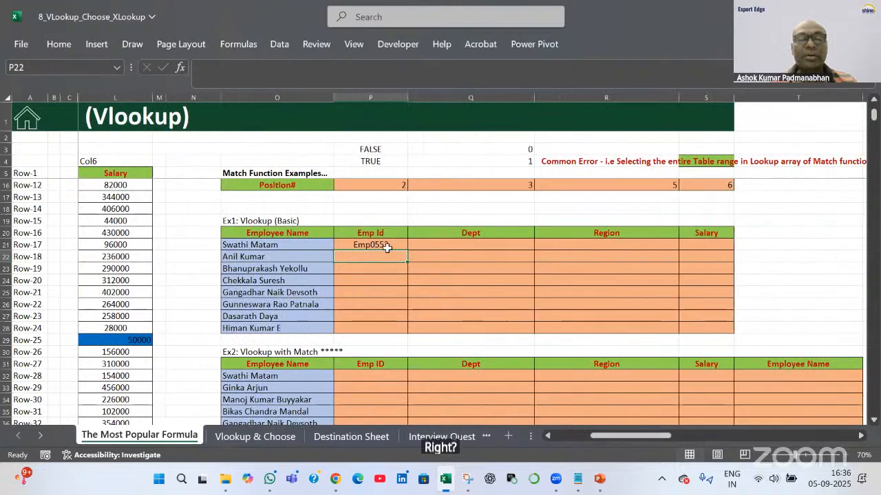
pyautogui.click(389, 244)
pyautogui.moveTo(407, 251); pyautogui.dragTo(403, 336)
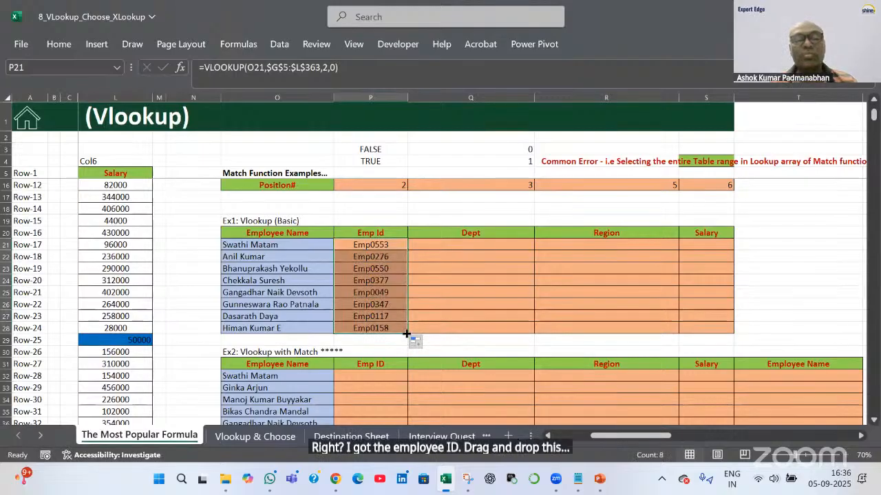
pyautogui.moveTo(407, 334); pyautogui.dragTo(496, 325)
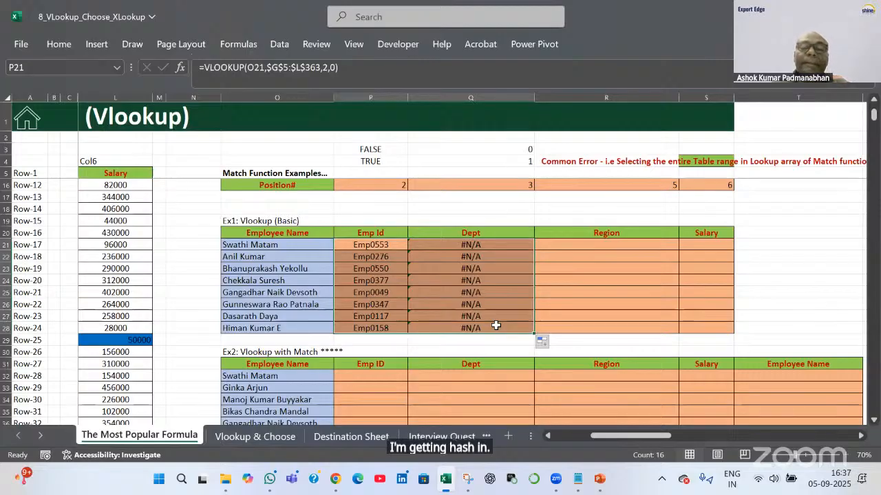
pyautogui.doubleClick(492, 246)
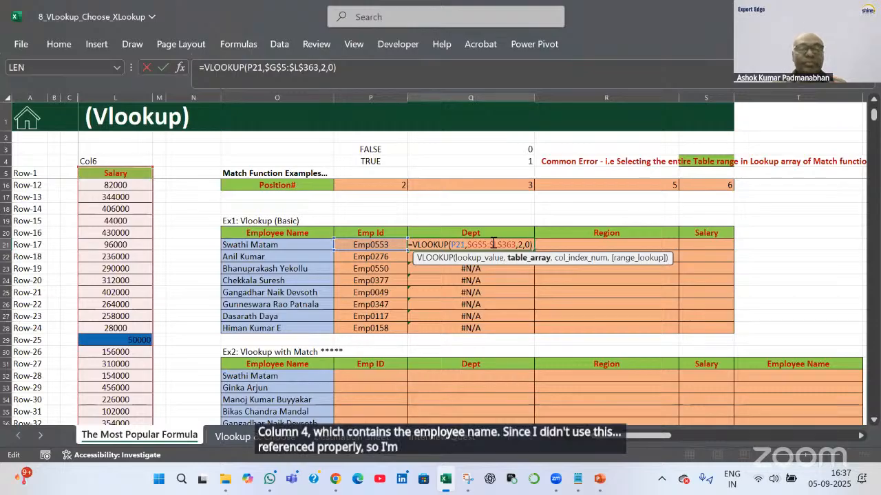
pyautogui.hotkey('ctrl', 'Return')
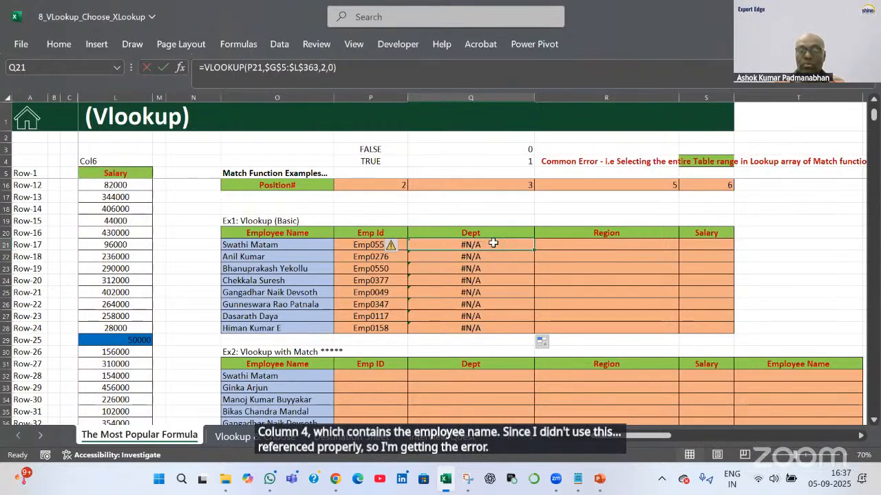
# Clear the #N/A Dept results and compare the Employee Name, Emp Id and Dept headers
pyautogui.hotkey('ctrl', 'shift', 'Down')
pyautogui.press('Delete')
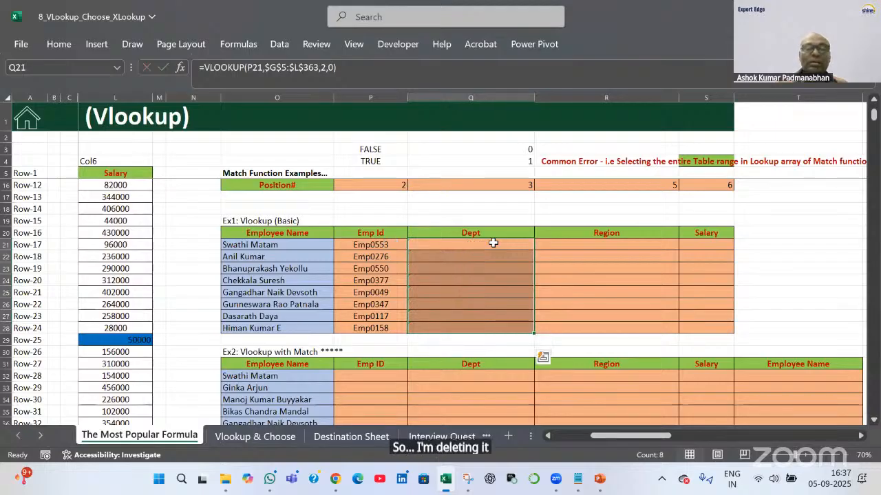
pyautogui.click(397, 245)
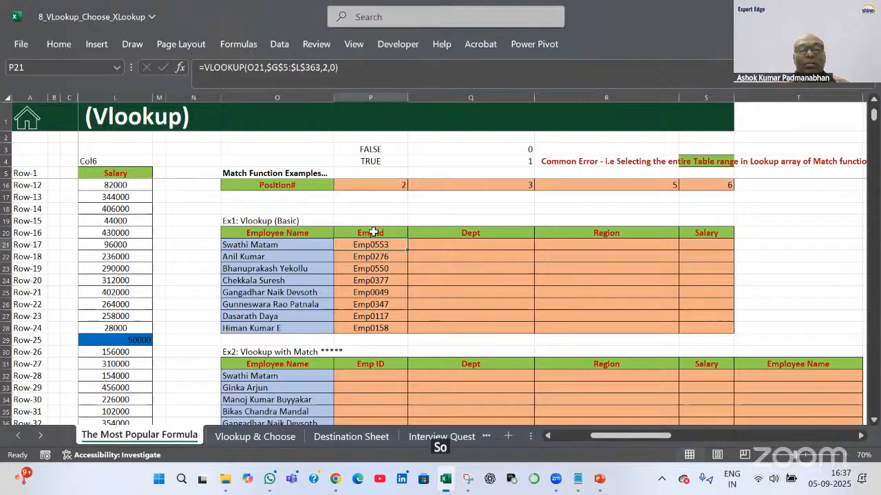
pyautogui.click(373, 233)
pyautogui.click(304, 233)
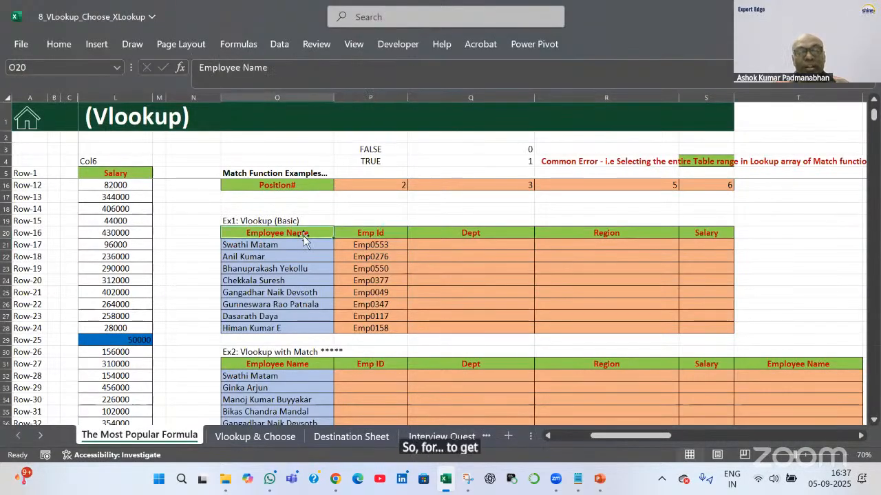
pyautogui.click(450, 233)
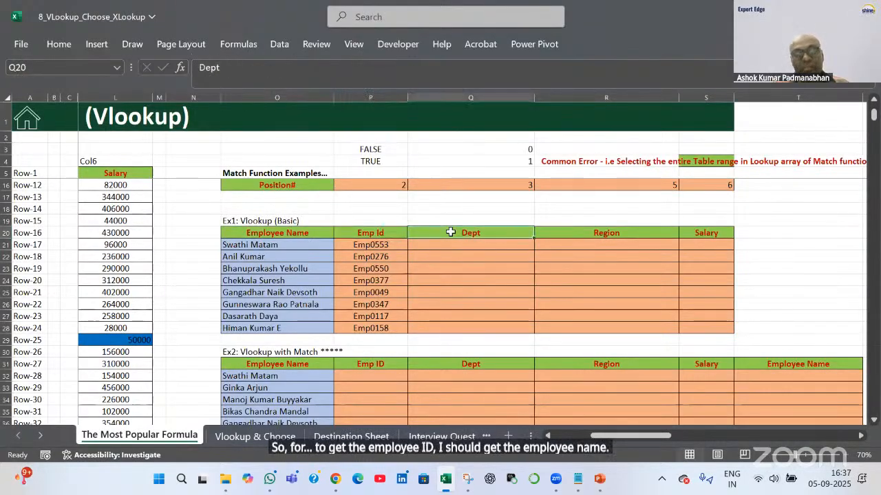
pyautogui.click(288, 234)
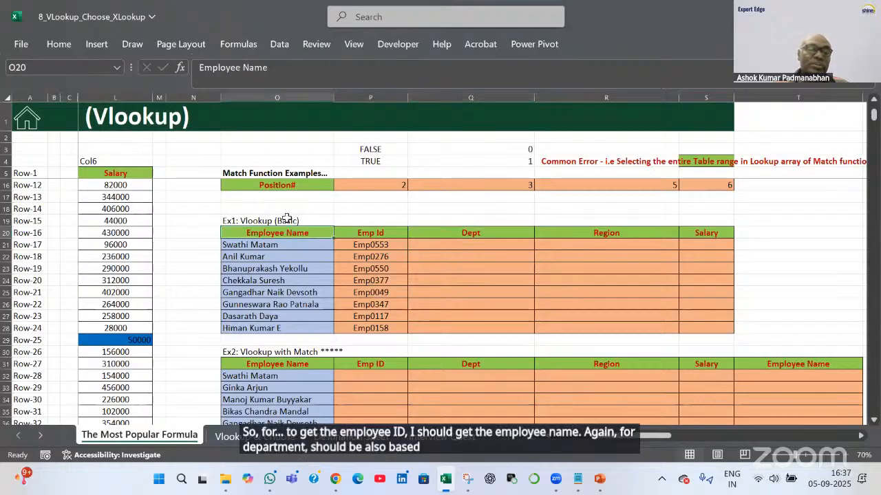
pyautogui.click(300, 94)
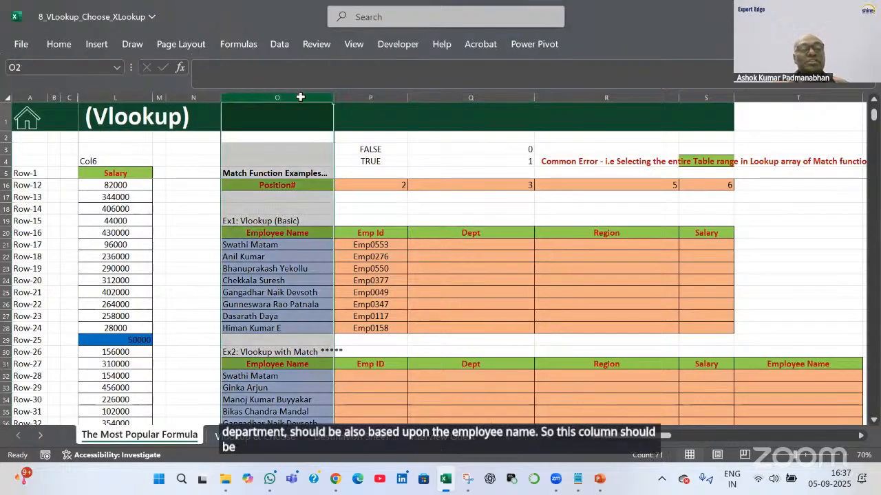
# Lock the lookup column in P21, making it =VLOOKUP($O21,$G$5:$L$363,2,0)
pyautogui.doubleClick(367, 248)
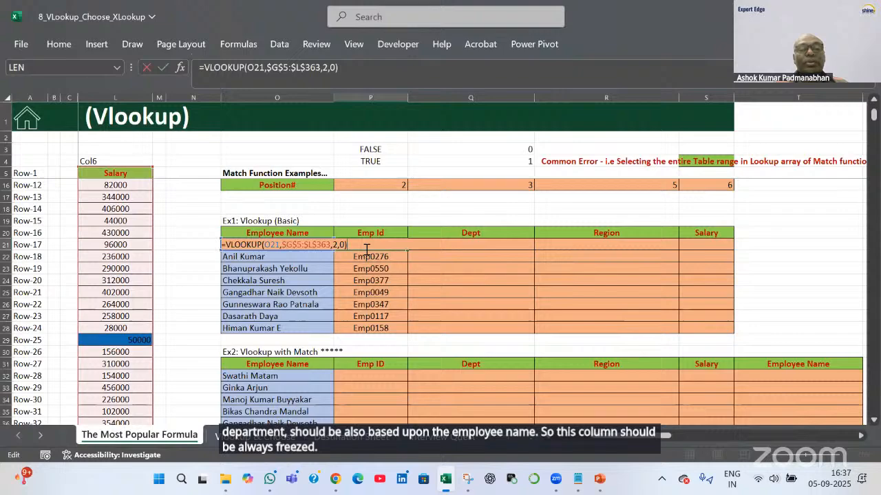
pyautogui.click(270, 245)
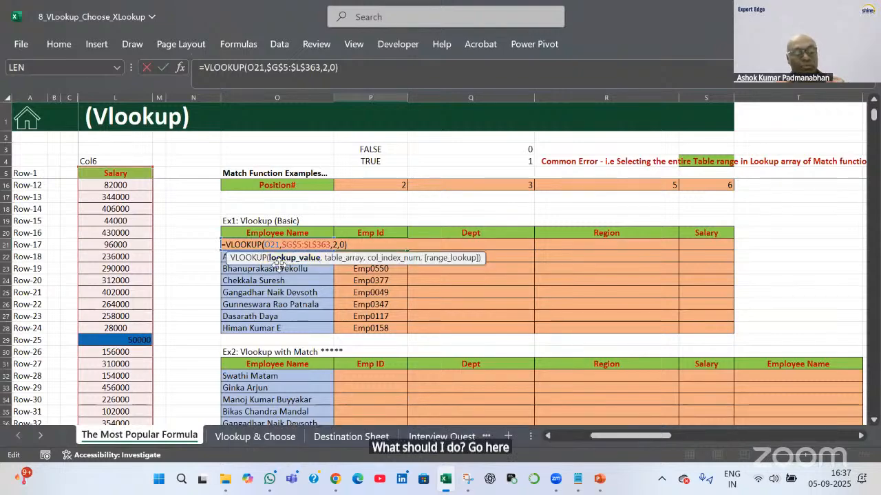
pyautogui.press('F4')
pyautogui.press('F4')
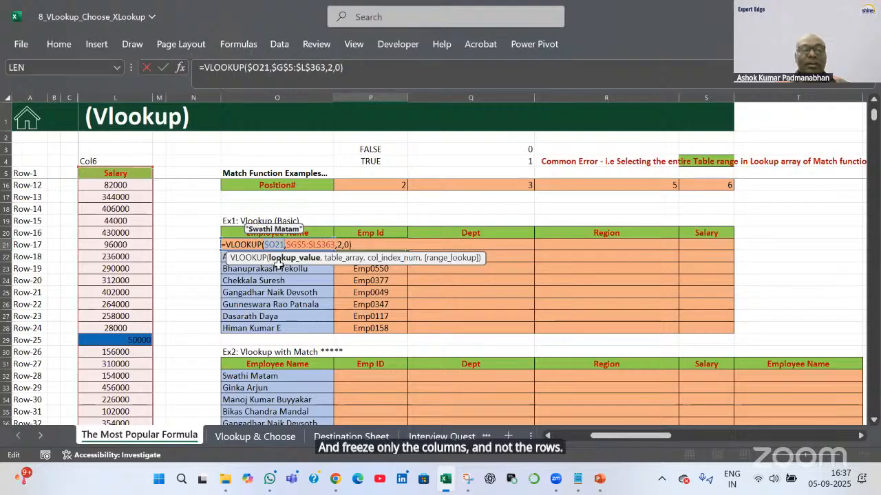
pyautogui.press('Return')
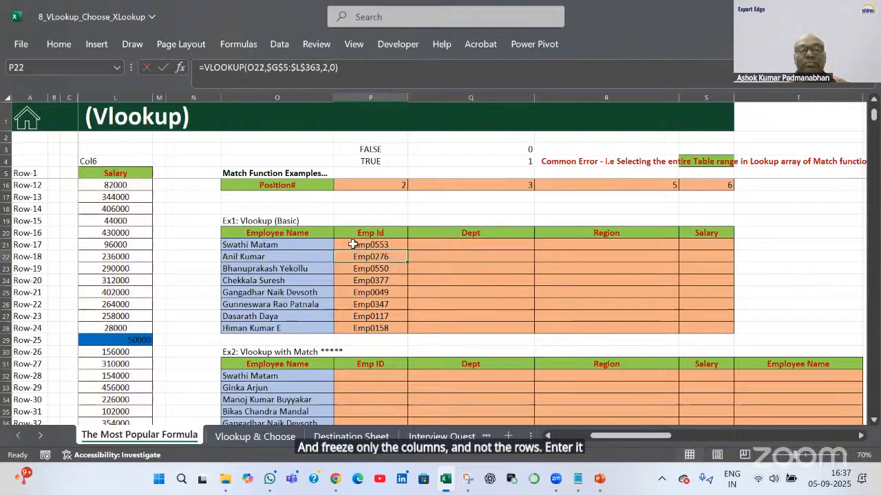
pyautogui.click(378, 248)
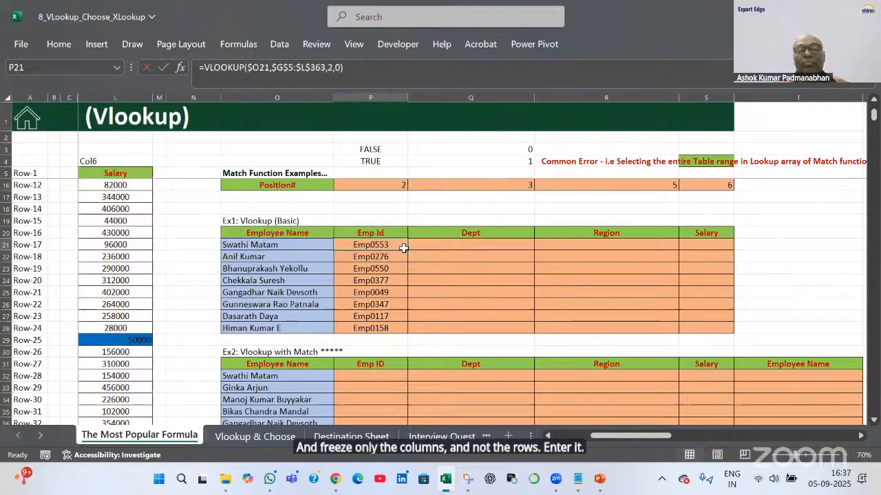
# Fill the Emp Id formula from P21, then change Q21's Dept formula to column index 3
pyautogui.moveTo(407, 251); pyautogui.dragTo(712, 331)
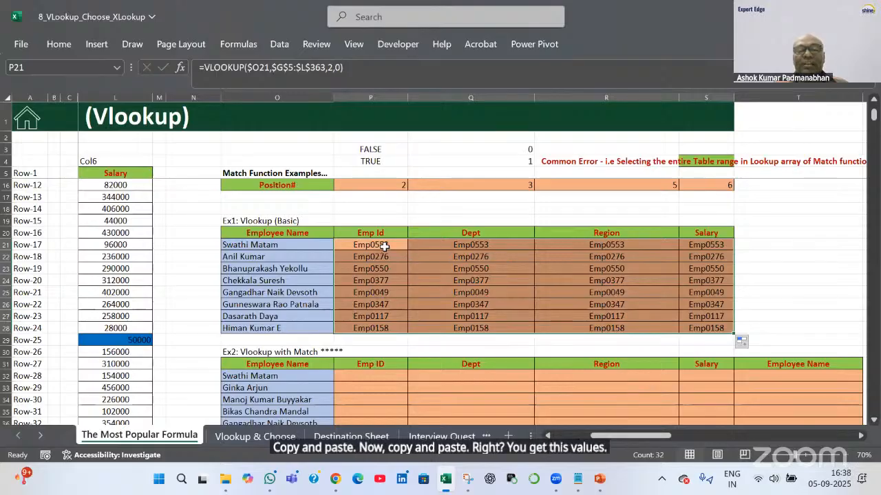
pyautogui.click(384, 246)
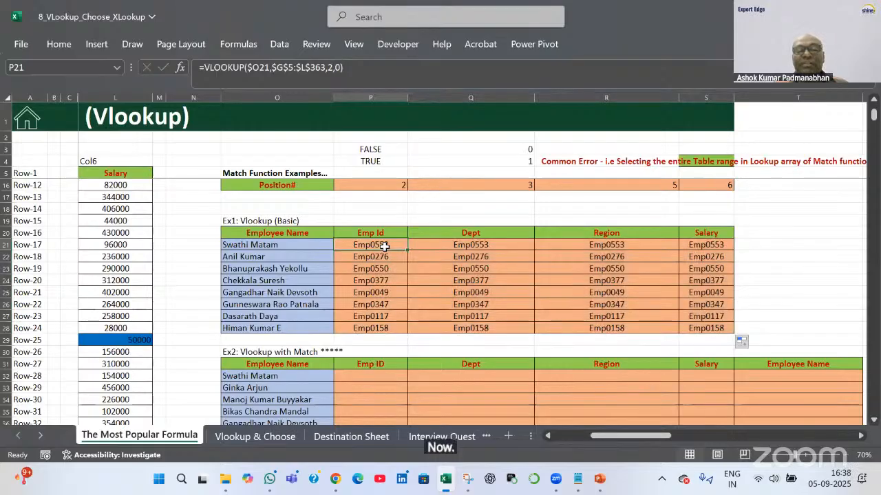
pyautogui.click(463, 246)
pyautogui.hotkey('ctrl', 'Down')
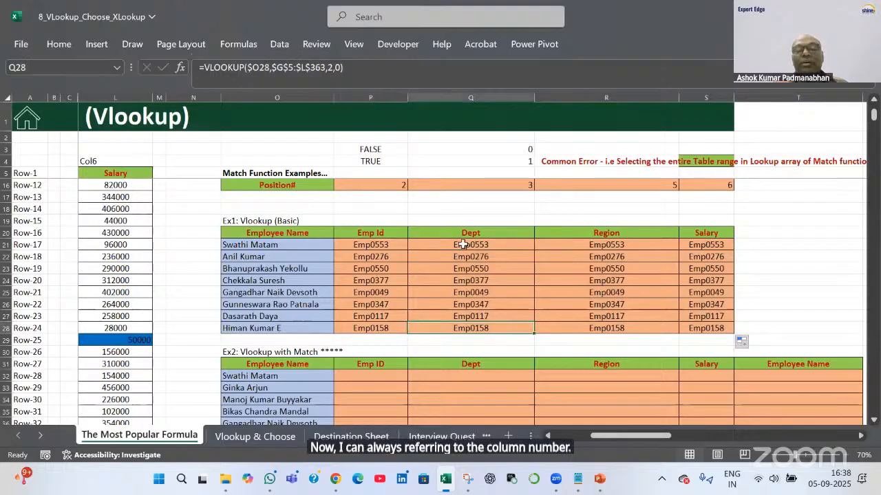
pyautogui.doubleClick(459, 246)
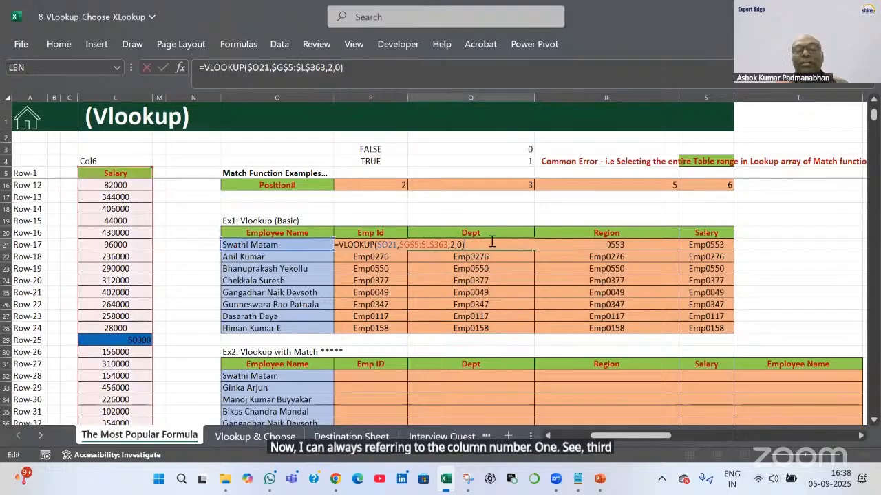
pyautogui.doubleClick(452, 245)
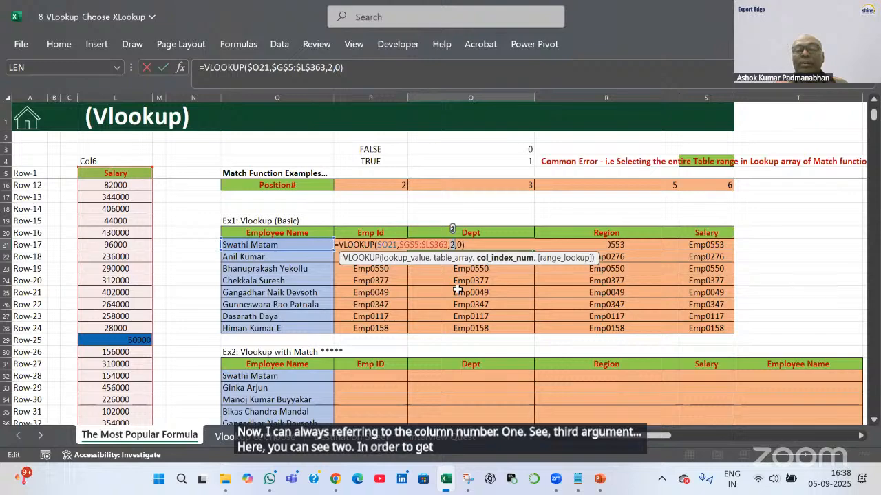
pyautogui.scroll(2, 455, 282)
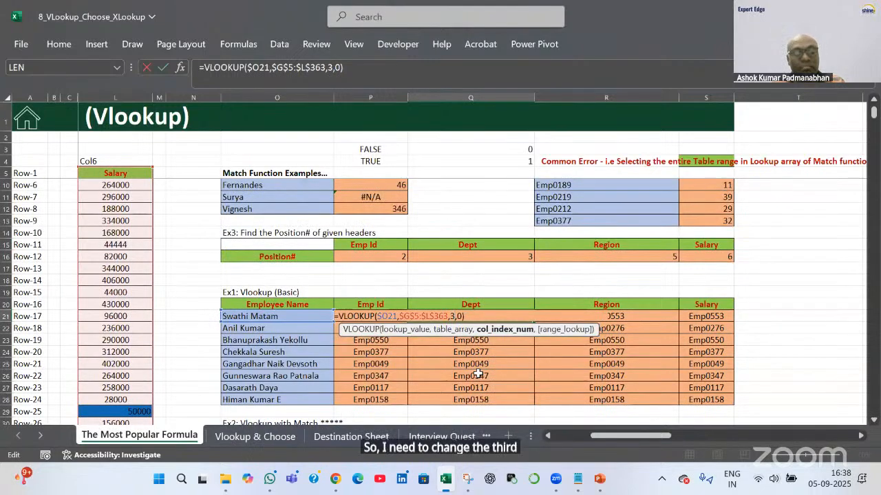
pyautogui.write('3')
pyautogui.press('Tab')
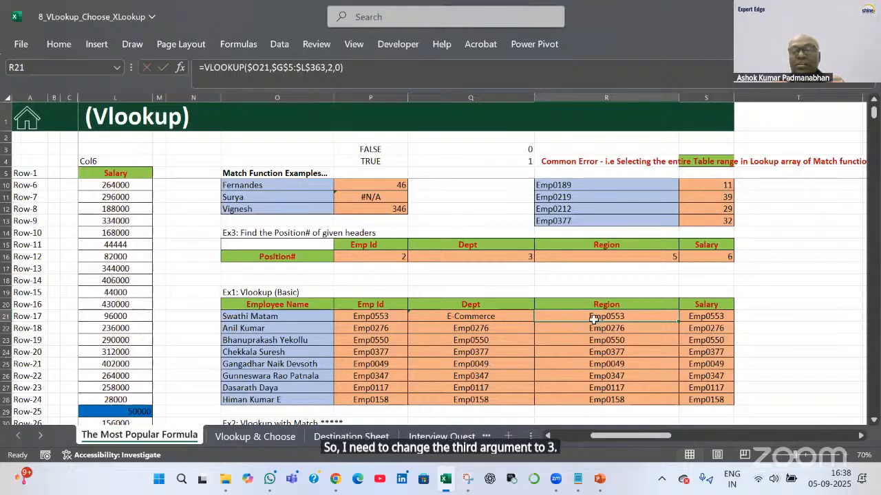
# Change the Region formula in R21 to column index 5, returning West
pyautogui.doubleClick(624, 317)
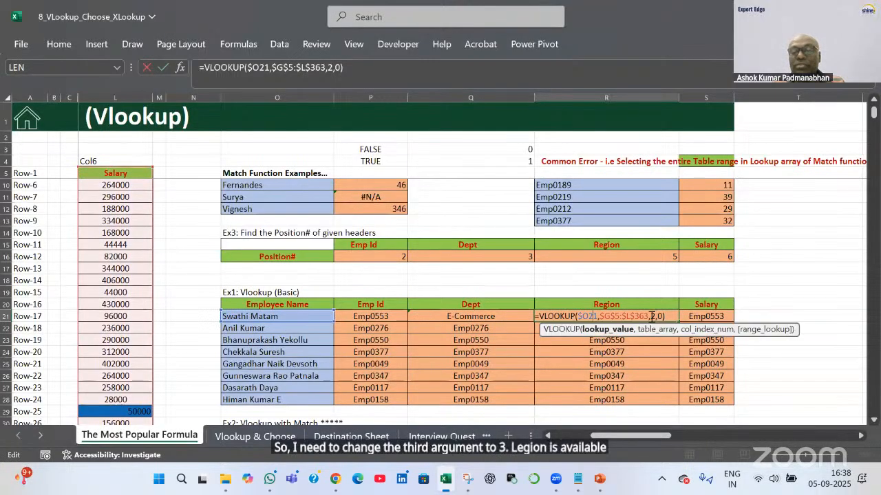
pyautogui.click(654, 317)
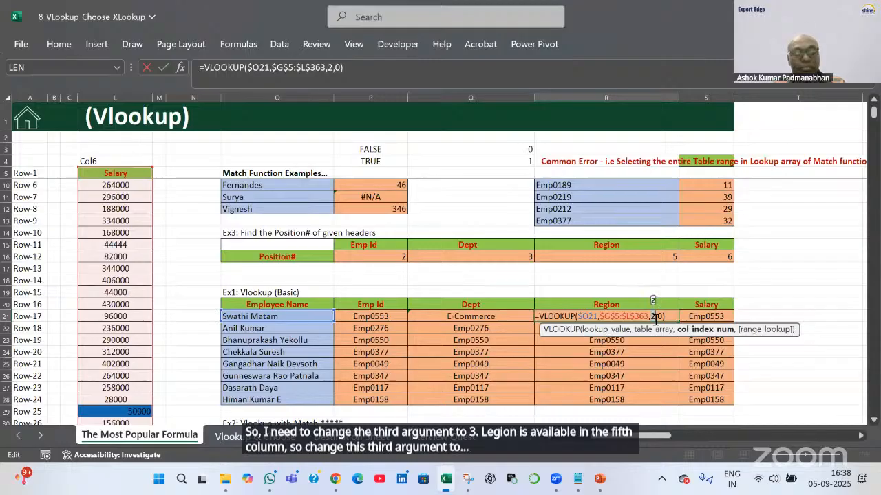
pyautogui.write('5')
pyautogui.press('Tab')
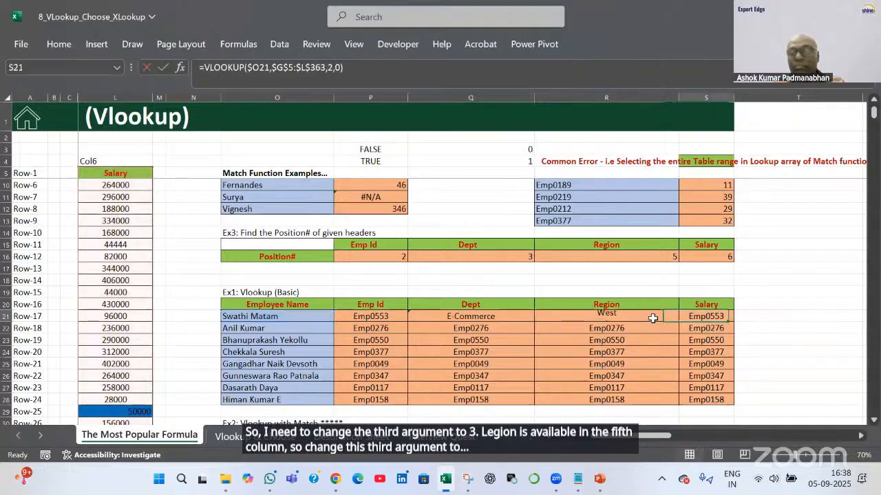
# Set S21's Salary formula to column index 6, then fill Dept, Region and Salary down to row 28
pyautogui.doubleClick(720, 316)
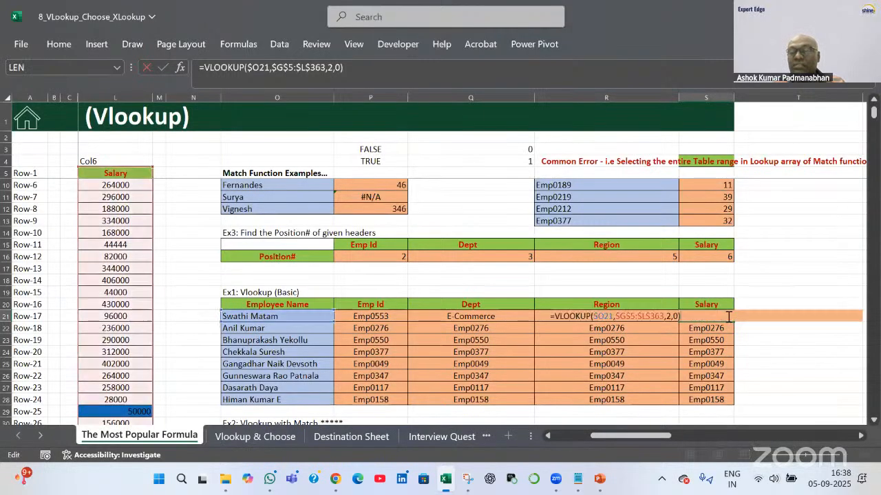
pyautogui.doubleClick(668, 317)
pyautogui.write('6')
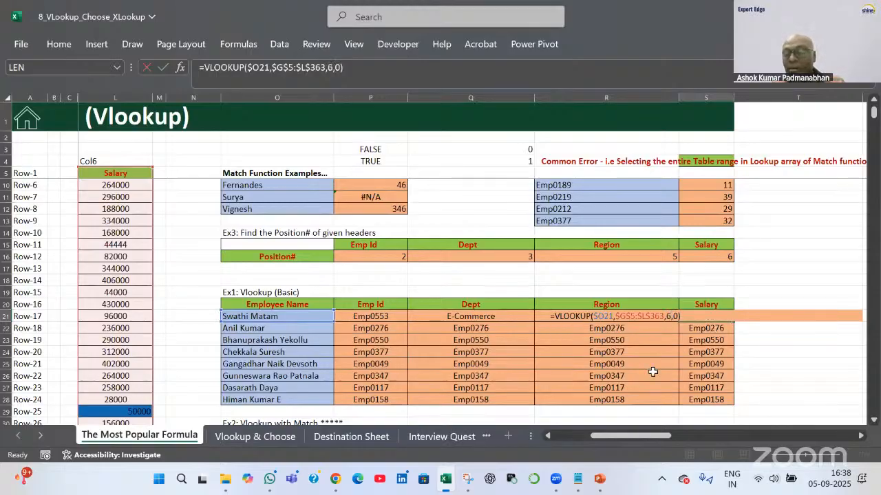
pyautogui.press('Return')
pyautogui.moveTo(476, 317); pyautogui.dragTo(697, 313)
pyautogui.doubleClick(733, 319)
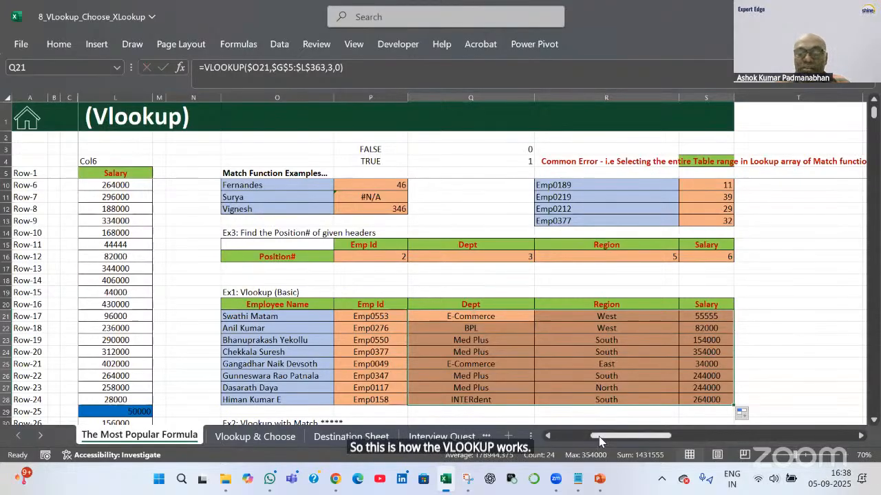
# Select the lookup name in O21 and highlight the source table's names, Emp IDs and header row
pyautogui.moveTo(599, 436); pyautogui.dragTo(556, 439)
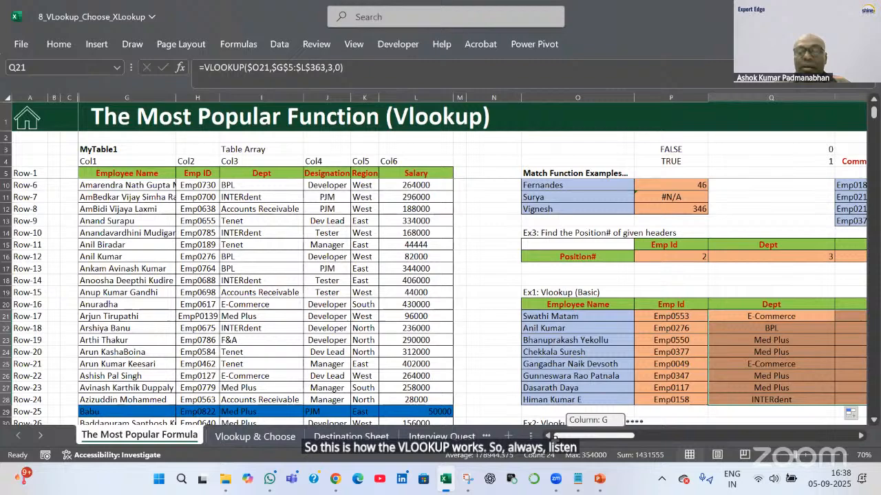
pyautogui.click(535, 318)
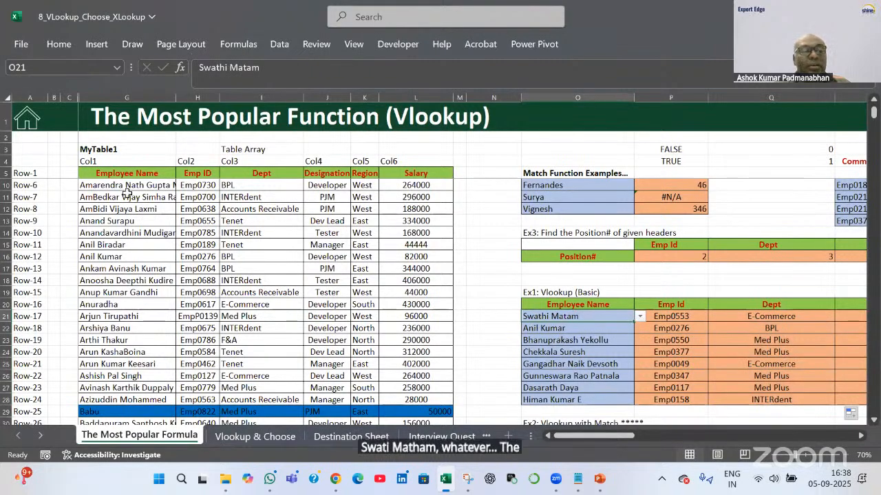
pyautogui.moveTo(126, 173); pyautogui.dragTo(130, 199)
pyautogui.moveTo(191, 391); pyautogui.dragTo(192, 389)
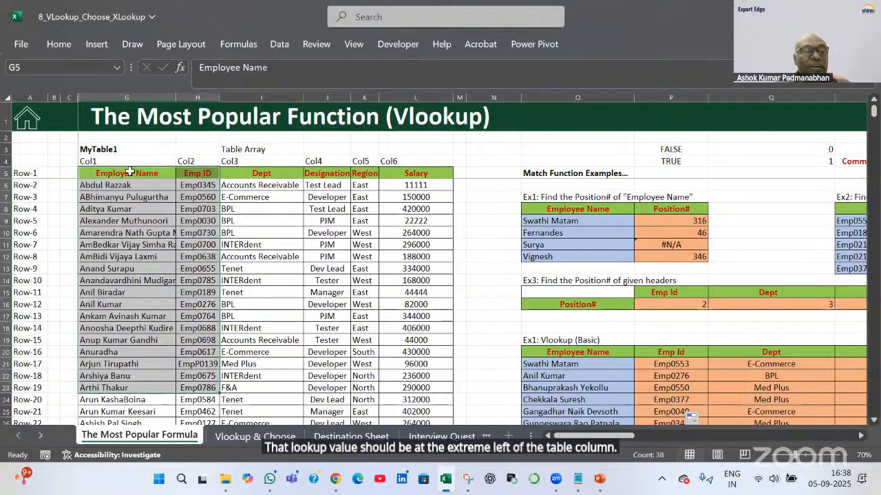
pyautogui.moveTo(132, 172); pyautogui.dragTo(427, 173)
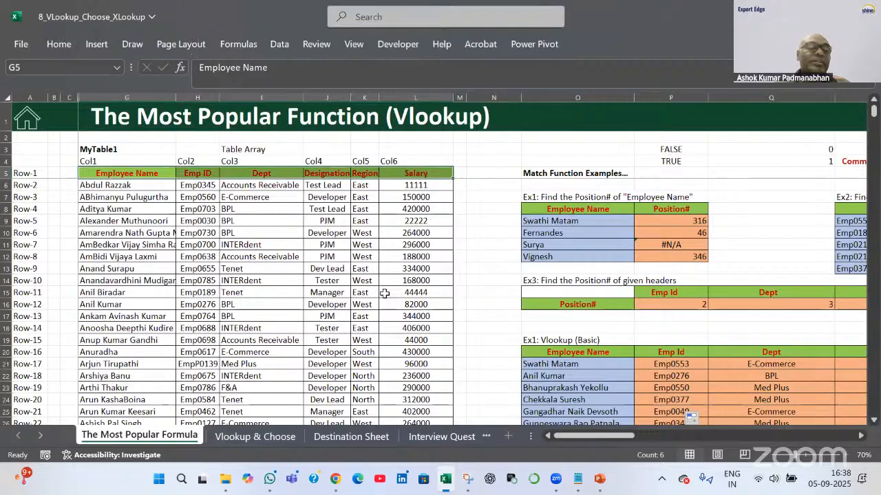
# Highlight the first twelve employee names in the source table, then open Windows quick settings
pyautogui.click(541, 363)
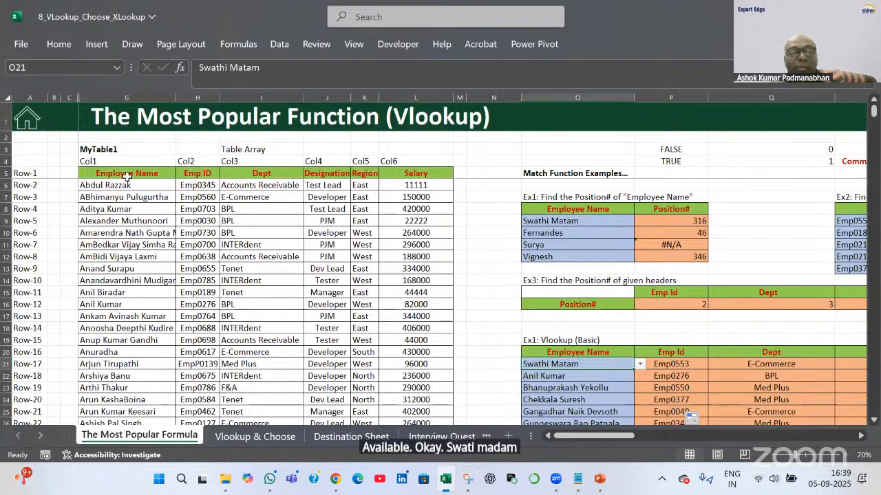
pyautogui.moveTo(144, 185); pyautogui.dragTo(157, 313)
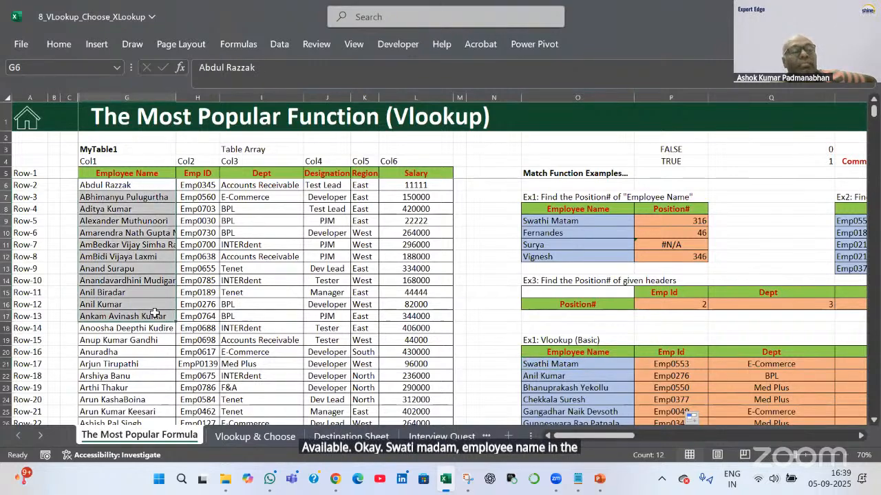
pyautogui.scroll(-2, 701, 371)
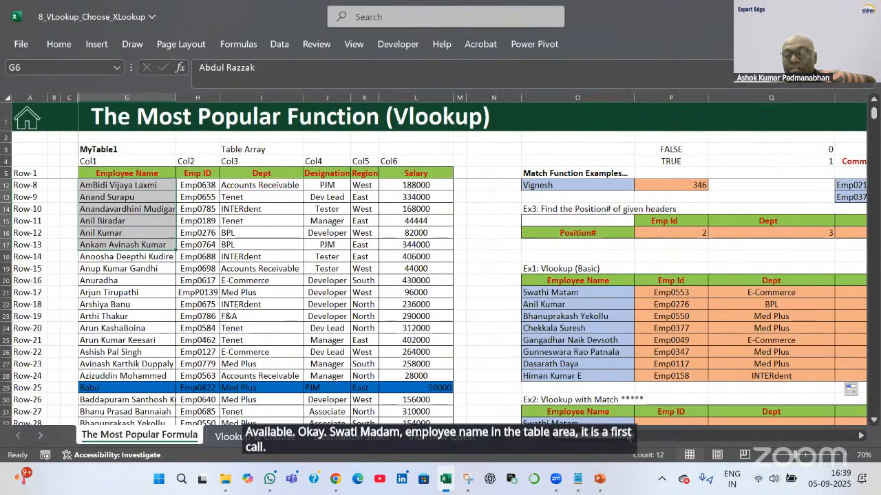
pyautogui.hscroll(3, 644, 437)
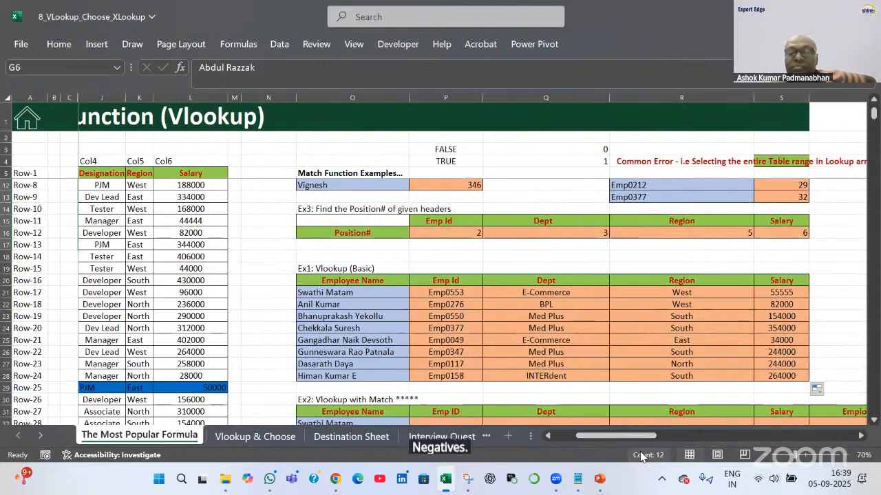
pyautogui.click(760, 484)
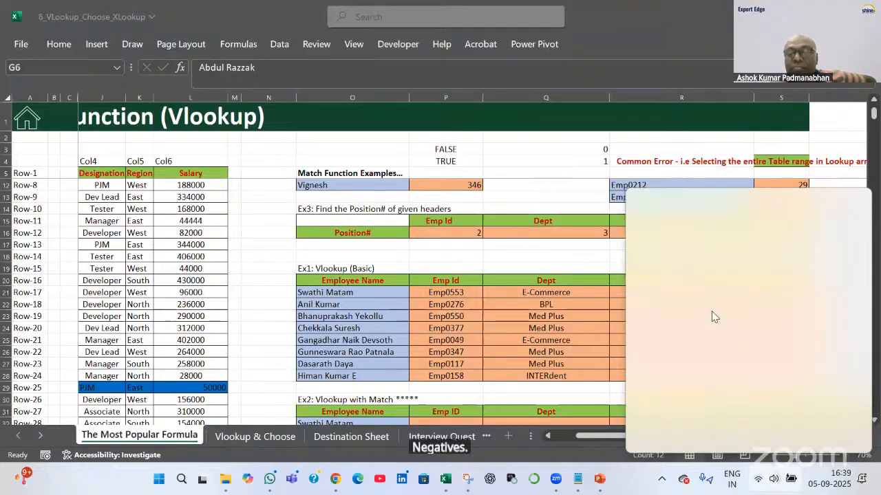
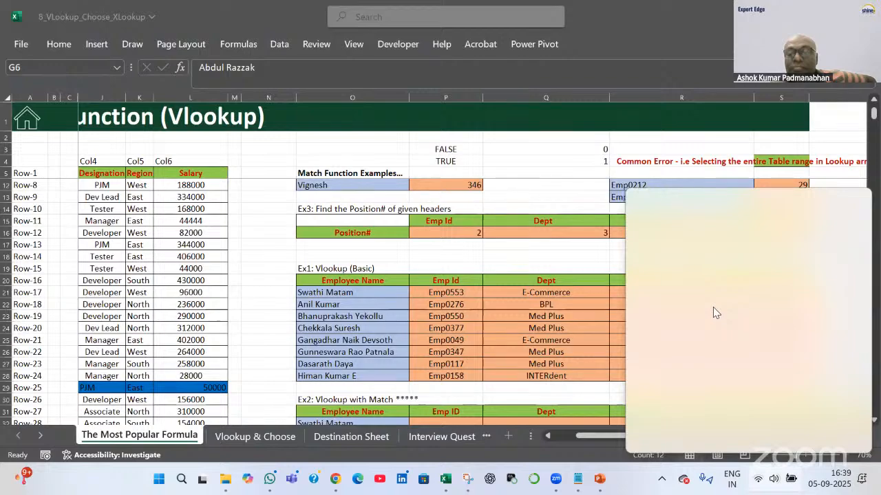
# Dismiss the Wi-Fi flyout and finish editing P21's =VLOOKUP($O21,$G$5:$L$363,2,0) formula
pyautogui.click(691, 218)
pyautogui.click(704, 309)
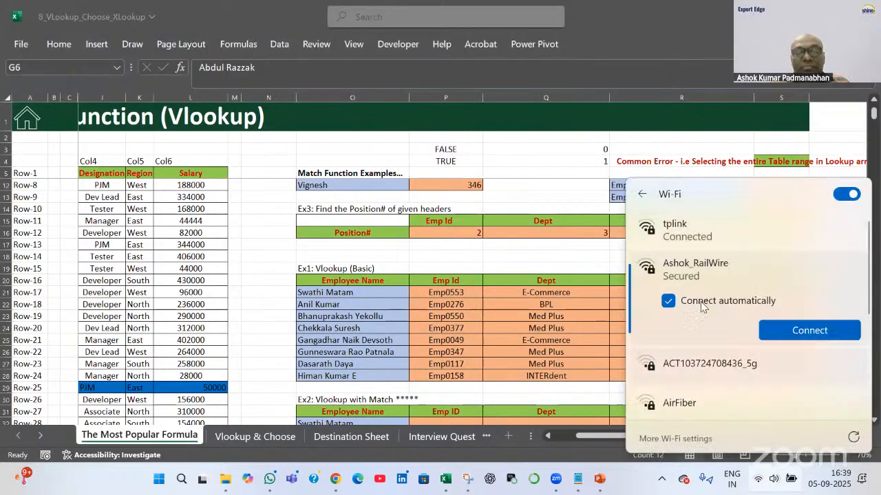
pyautogui.click(809, 331)
pyautogui.press('Escape')
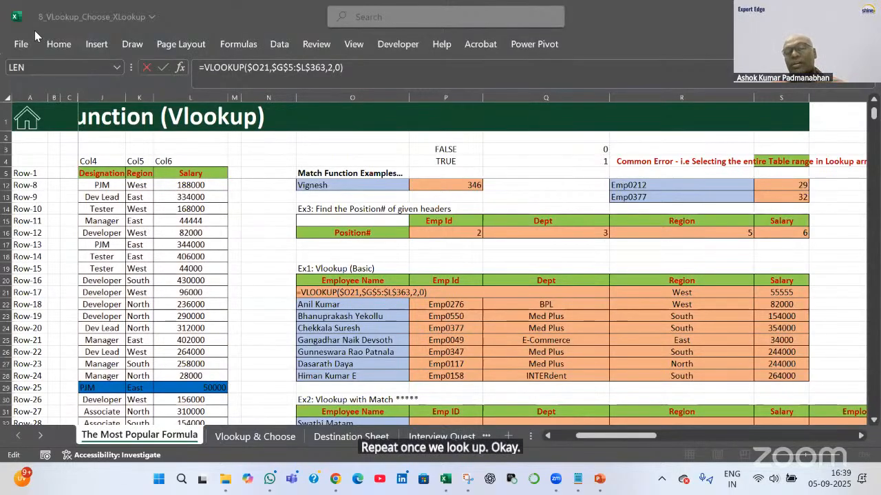
pyautogui.click(485, 351)
pyautogui.press('Escape')
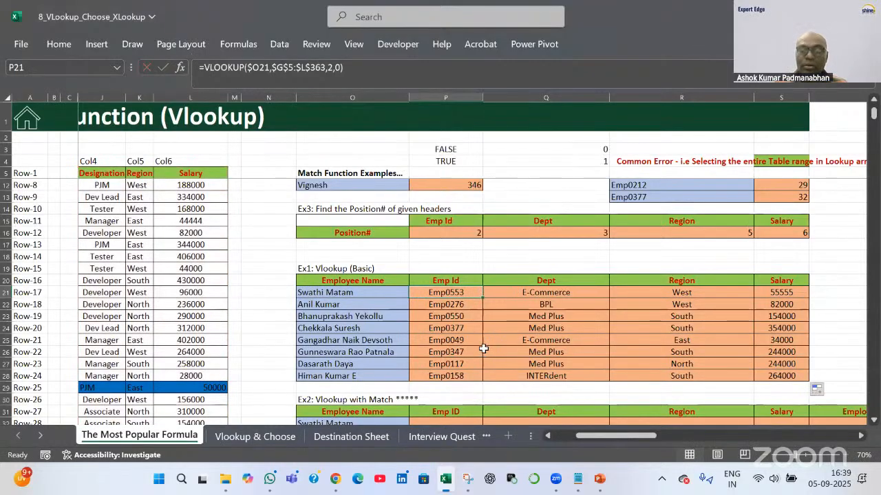
# Review the Emp ID lookup formulas for the first employees and commit P22's formula
pyautogui.scroll(-3, 484, 350)
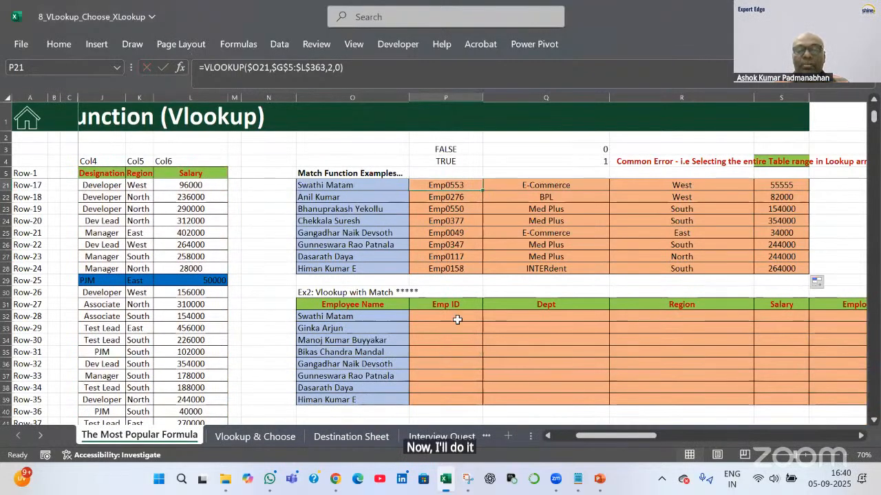
pyautogui.click(466, 315)
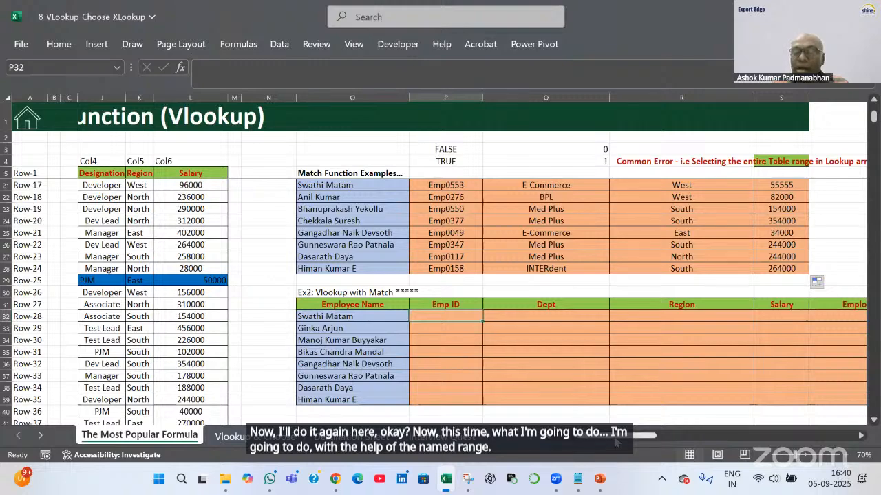
pyautogui.moveTo(588, 437); pyautogui.dragTo(554, 439)
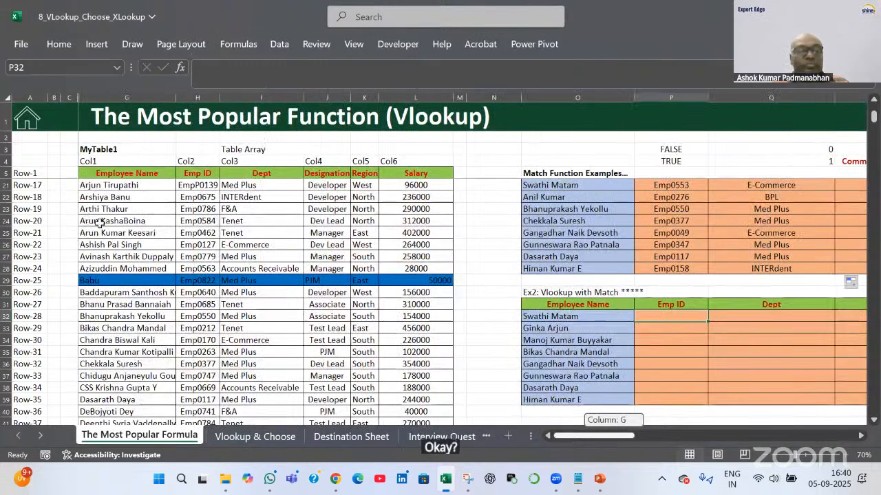
pyautogui.click(644, 199)
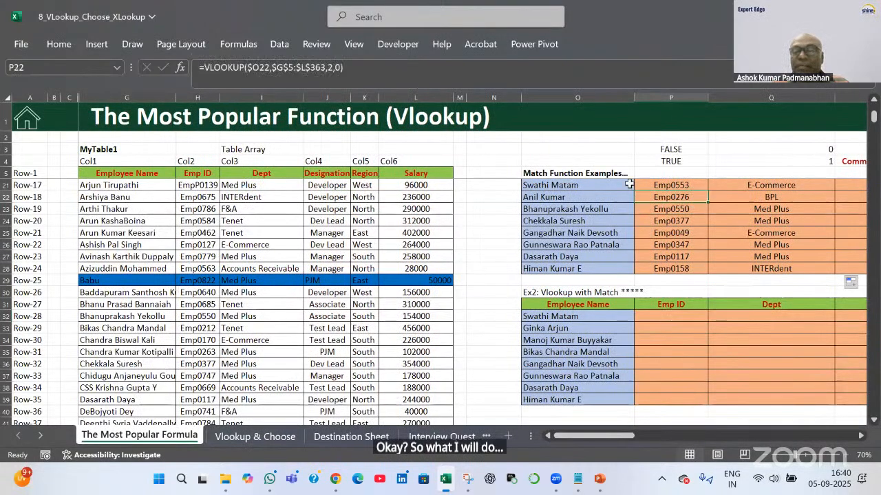
pyautogui.click(275, 66)
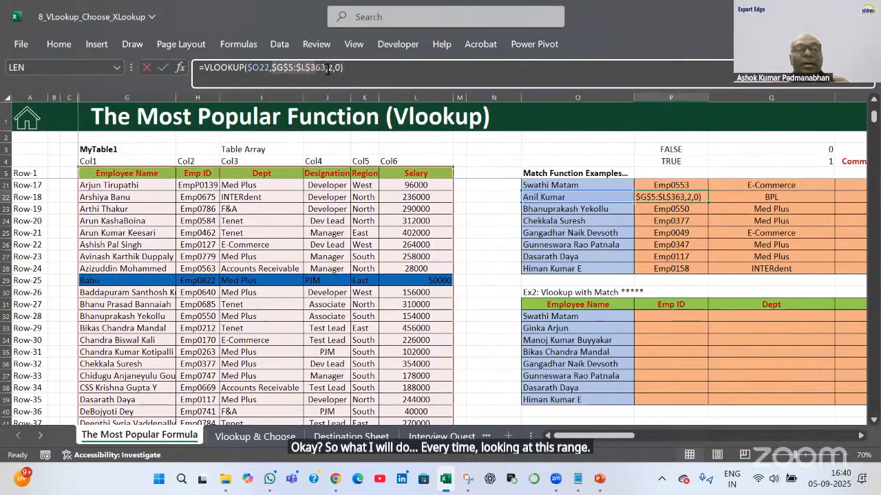
pyautogui.click(327, 68)
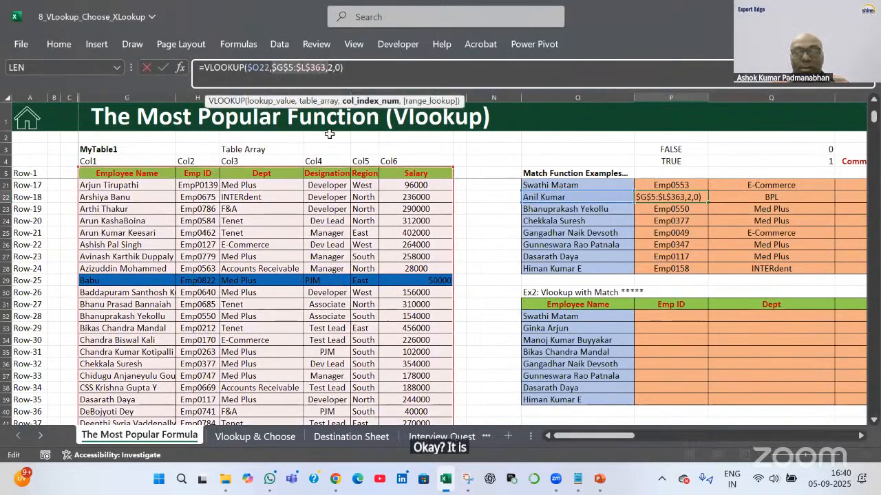
pyautogui.press('Tab')
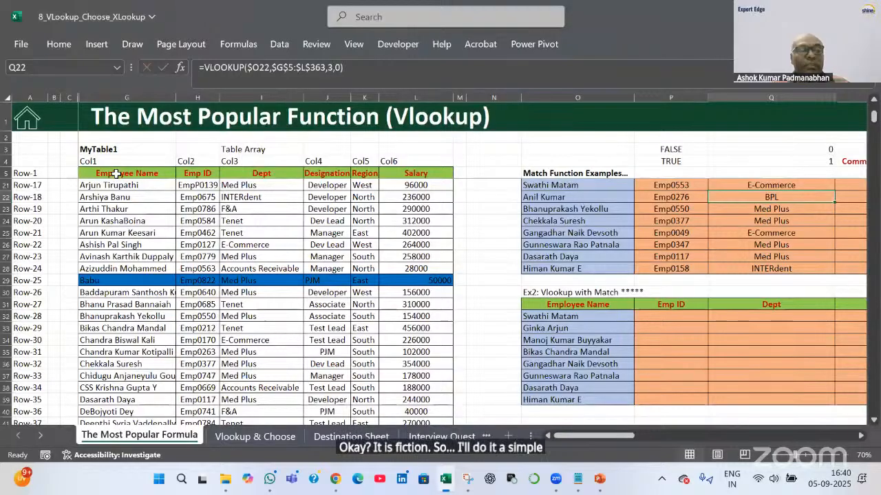
# Select the employee table G5:L363, starting from the Employee Name header
pyautogui.click(117, 175)
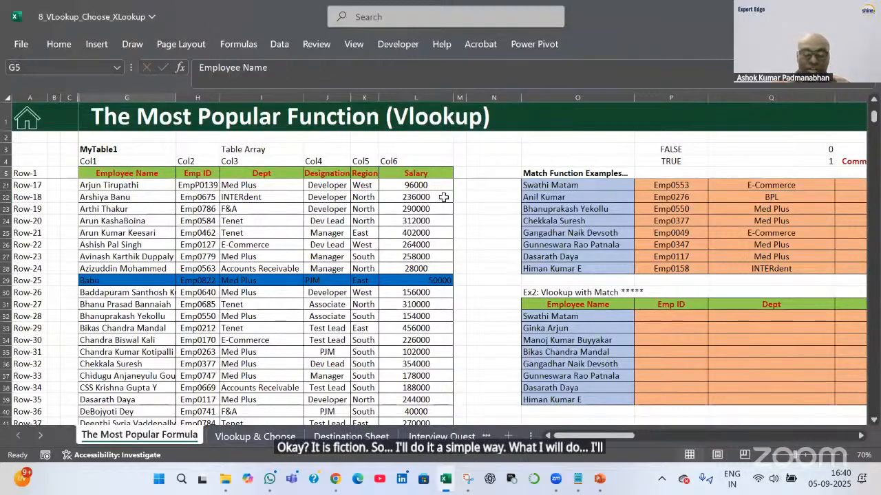
pyautogui.hotkey('ctrl', 'shift', 'Right')
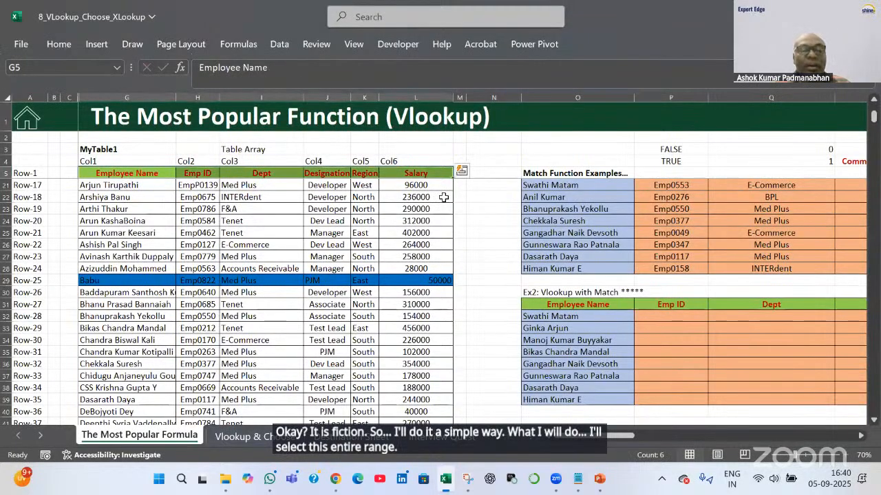
pyautogui.hotkey('ctrl', 'shift', 'Down')
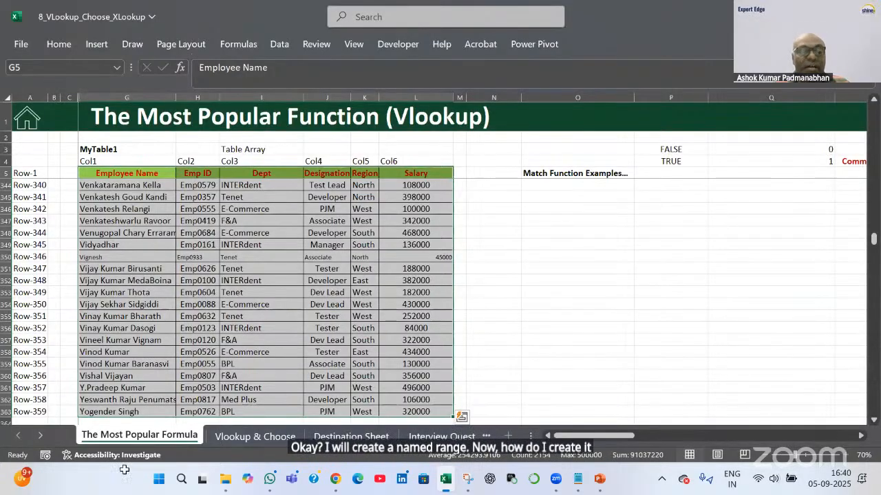
# Create the name rng_EmpData referring to the employee table G5:L363
pyautogui.click(245, 42)
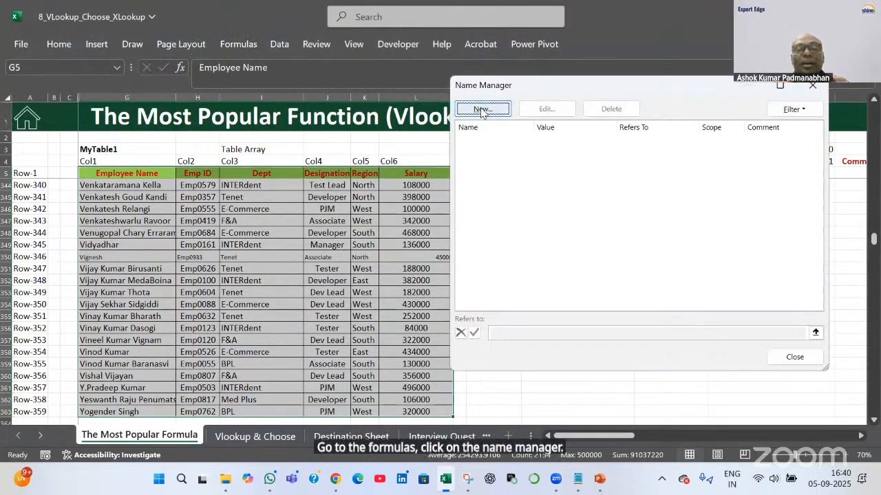
pyautogui.click(479, 108)
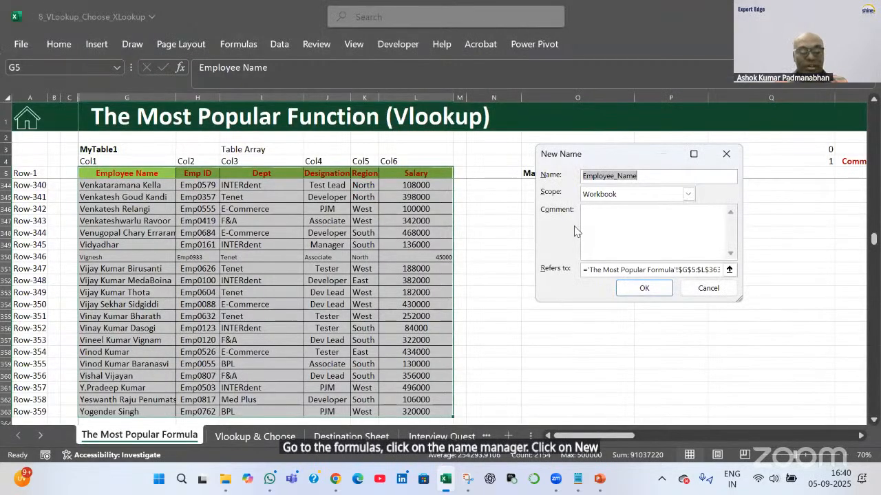
pyautogui.write('r')
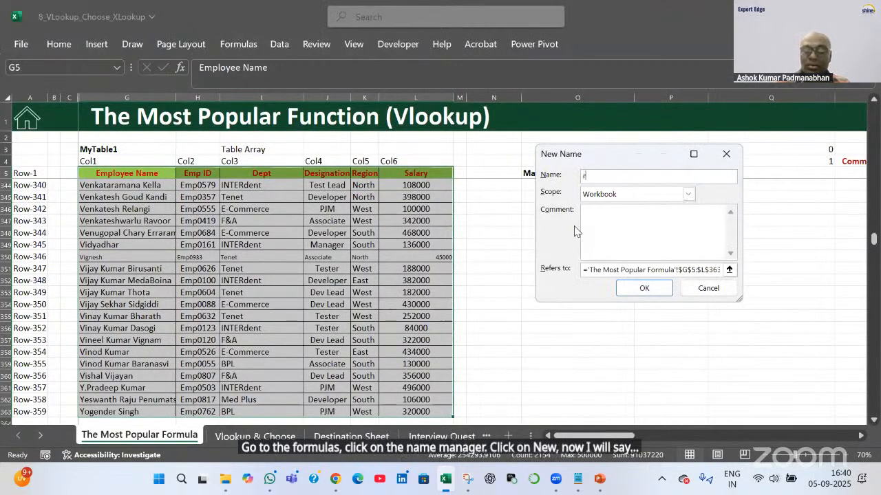
pyautogui.write('ng_EmpData')
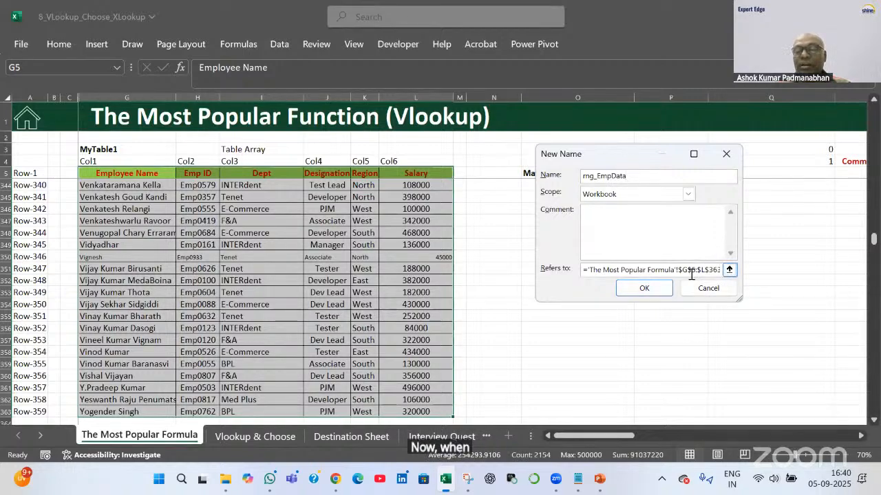
pyautogui.click(729, 270)
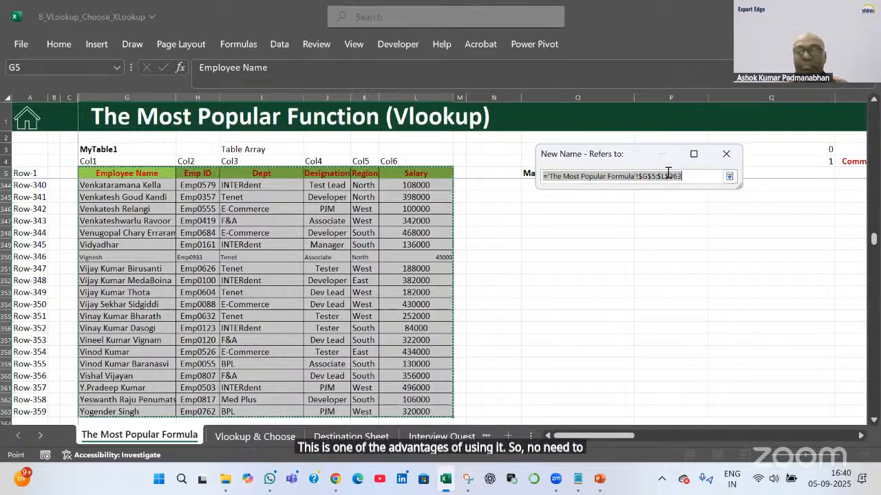
pyautogui.click(726, 154)
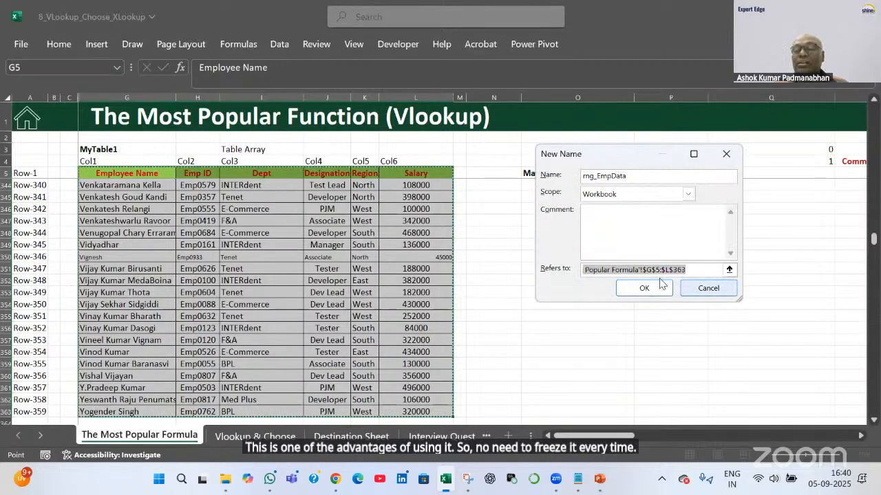
pyautogui.click(646, 287)
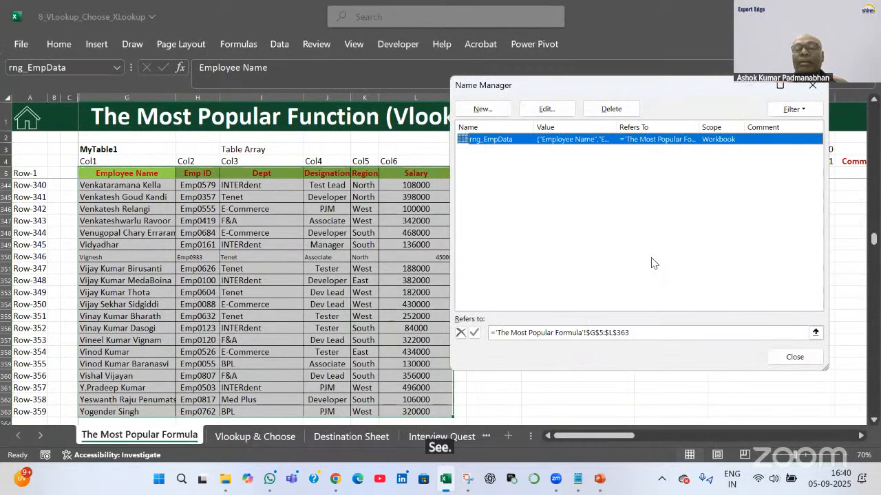
# Create rng_EmpTitle for header row G5:L5 and close the Name Manager
pyautogui.click(499, 110)
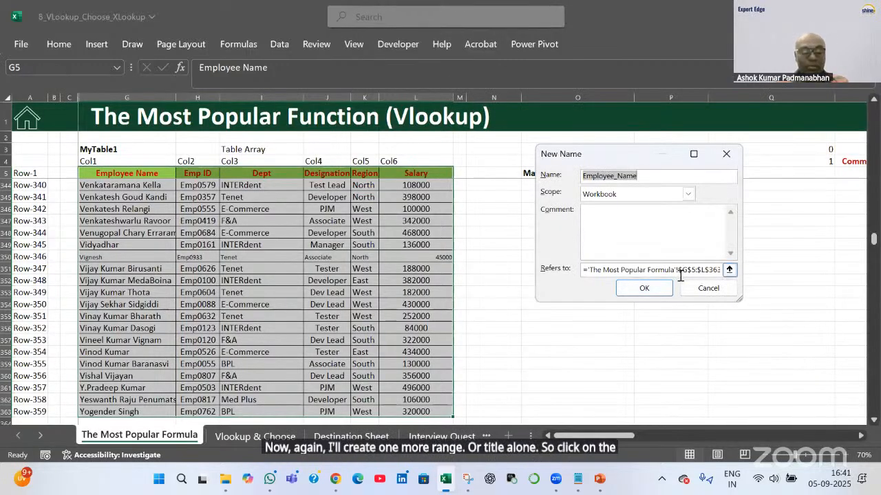
pyautogui.write('mg')
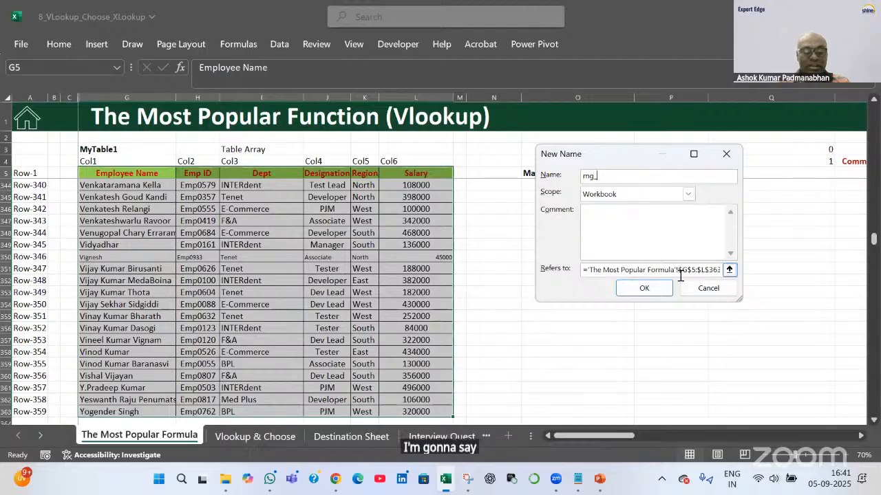
pyautogui.write('_EmpTitle')
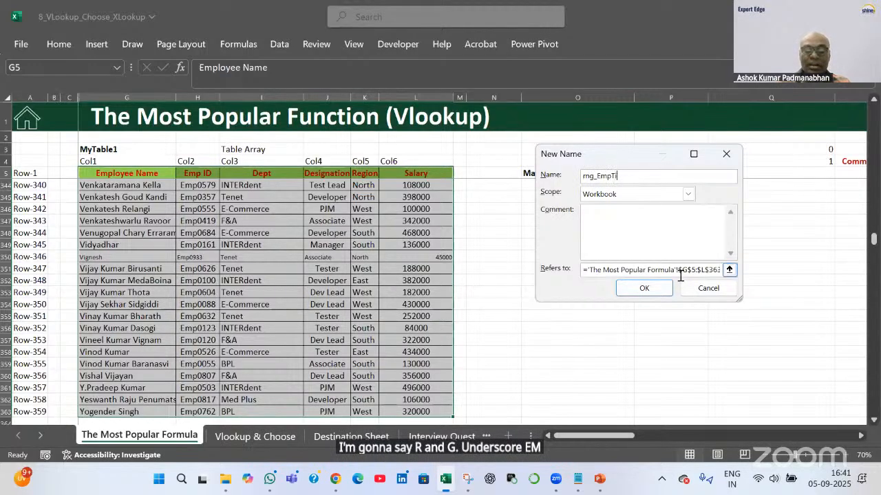
pyautogui.click(728, 270)
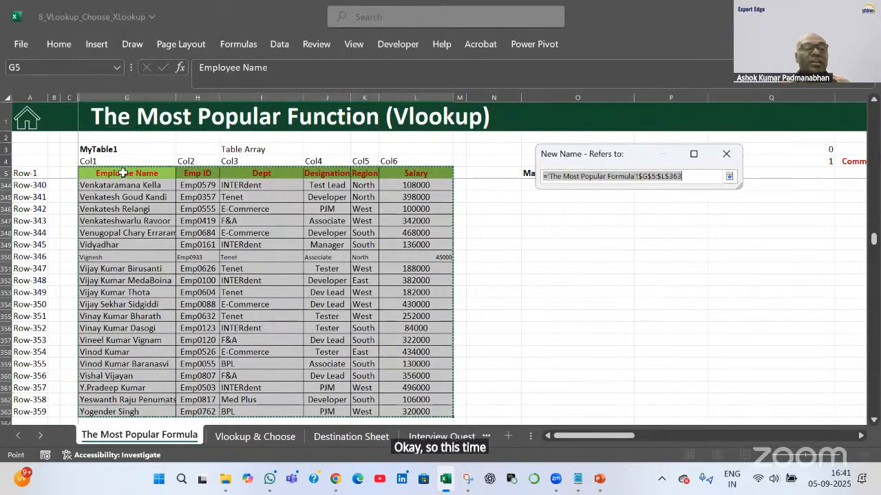
pyautogui.click(163, 171)
pyautogui.moveTo(164, 171); pyautogui.dragTo(447, 177)
pyautogui.click(725, 153)
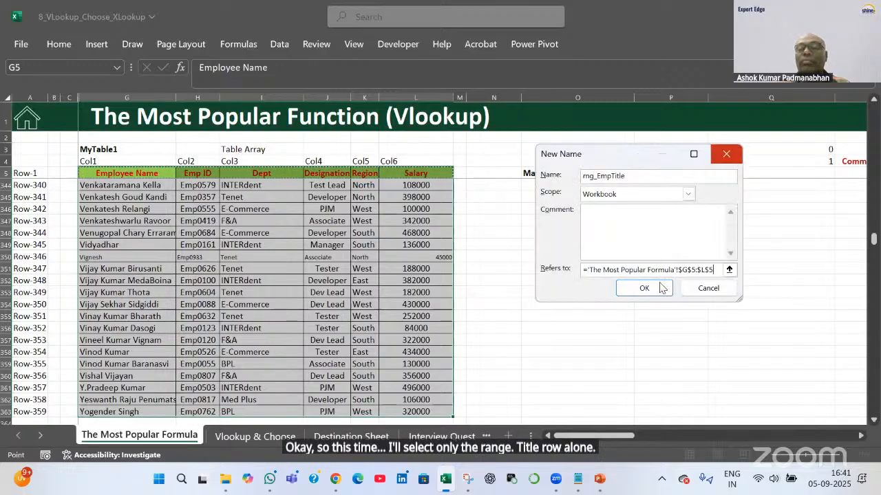
pyautogui.click(642, 293)
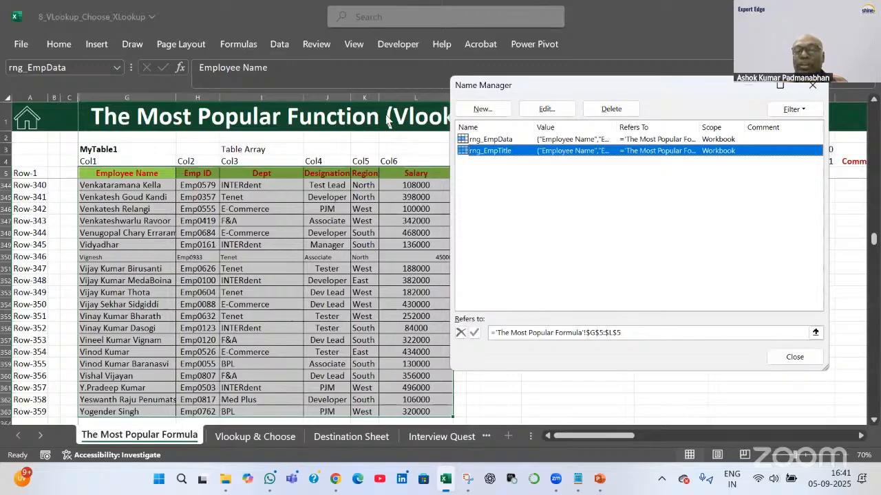
pyautogui.click(797, 356)
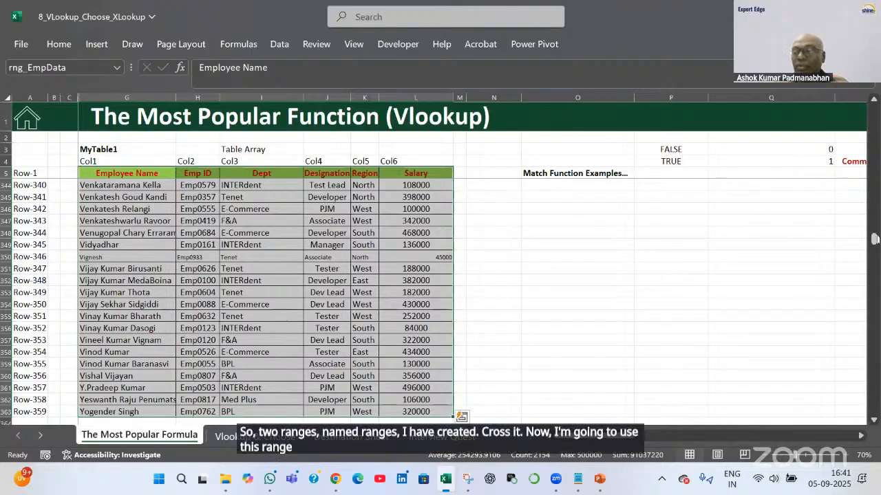
# Scroll to the Ex2 table and select P32 for the first Emp ID lookup
pyautogui.moveTo(874, 238); pyautogui.dragTo(875, 116)
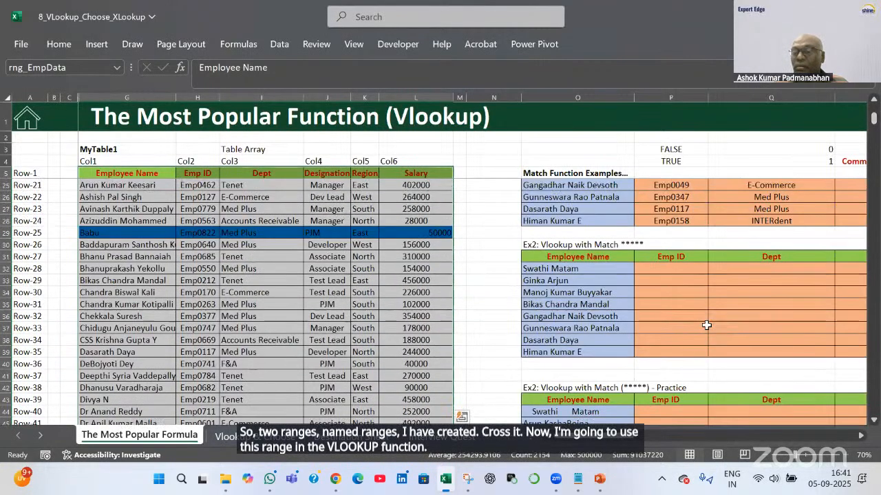
pyautogui.scroll(3, 706, 325)
pyautogui.scroll(-3, 707, 325)
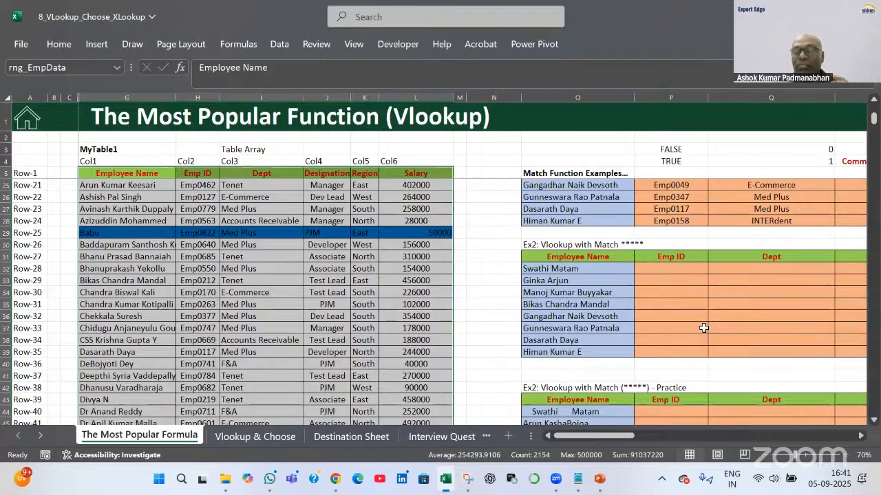
pyautogui.click(861, 438)
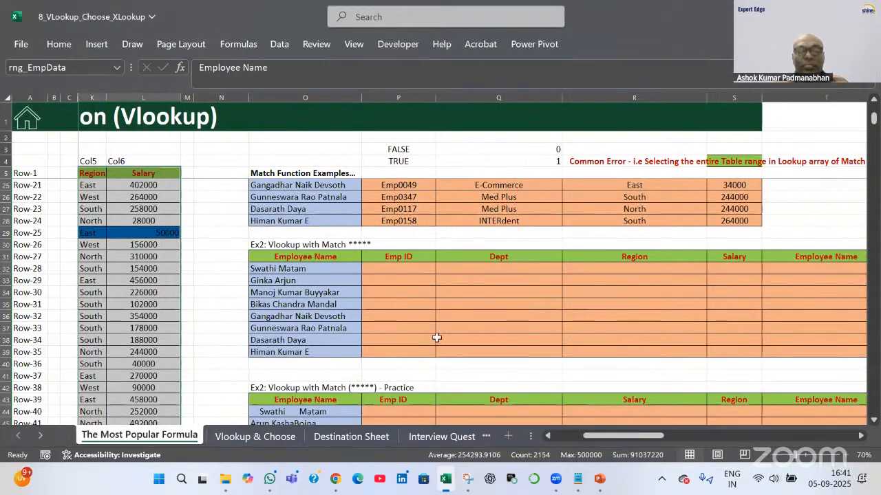
pyautogui.scroll(1, 436, 338)
pyautogui.click(404, 308)
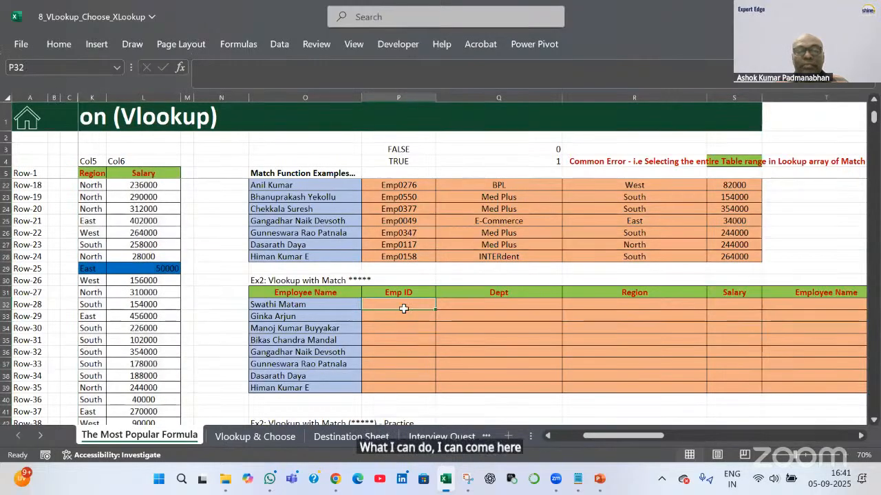
pyautogui.click(282, 280)
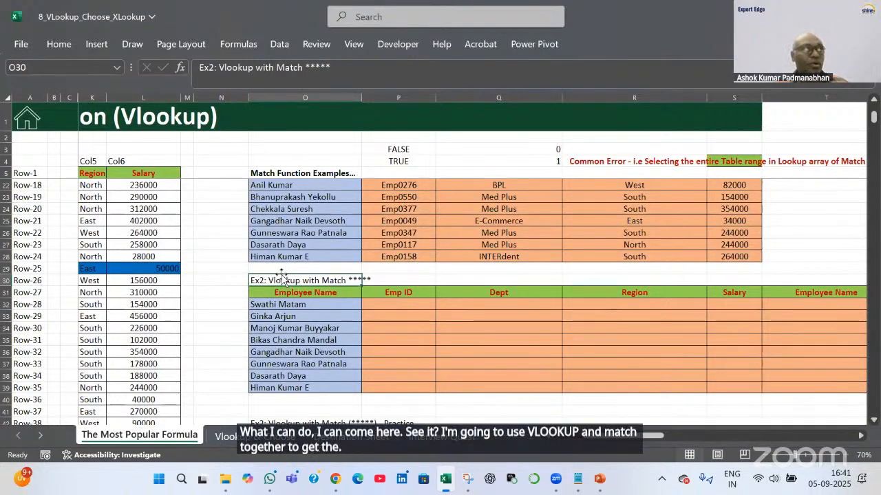
pyautogui.click(399, 305)
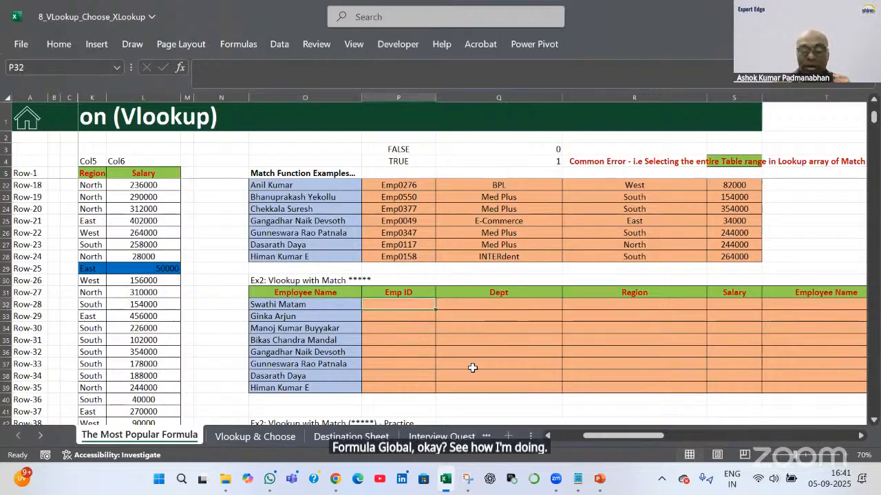
# Start P32's formula as =VLOOKUP(O32,rng_EmpData, pasting the name from the F3 list
pyautogui.write('=')
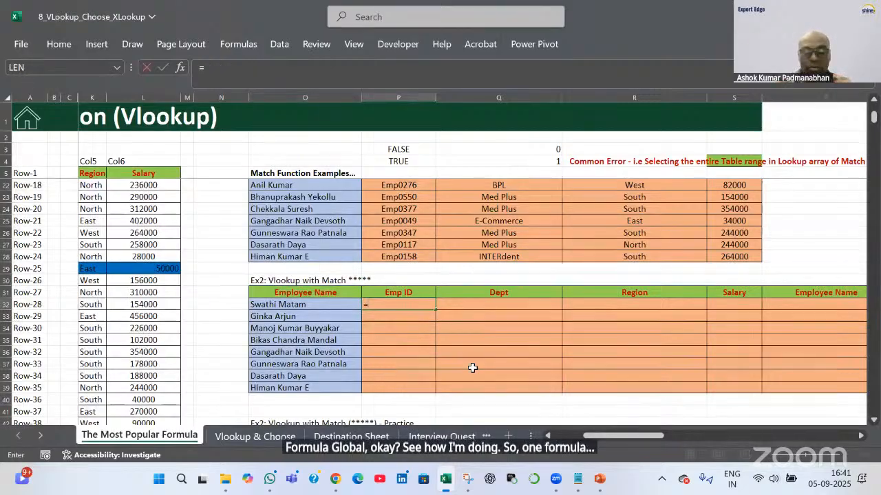
pyautogui.write('VLOOKUP(')
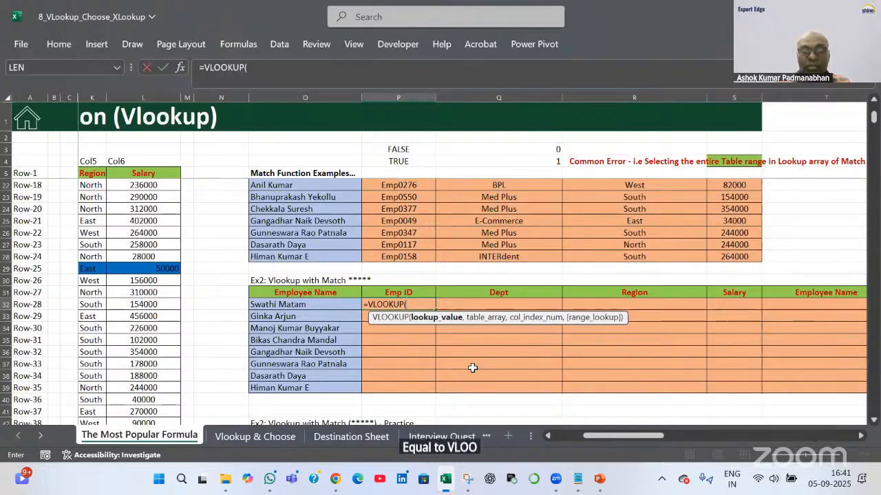
pyautogui.press('Left')
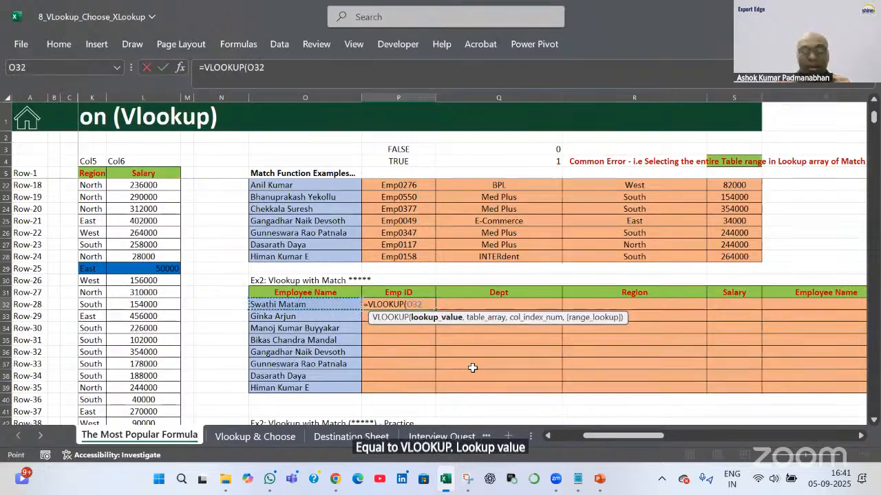
pyautogui.write(',')
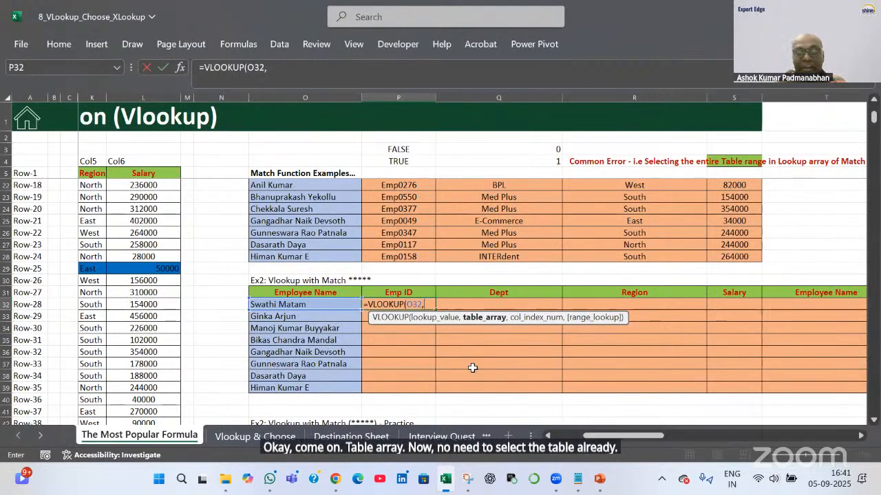
pyautogui.press('F3')
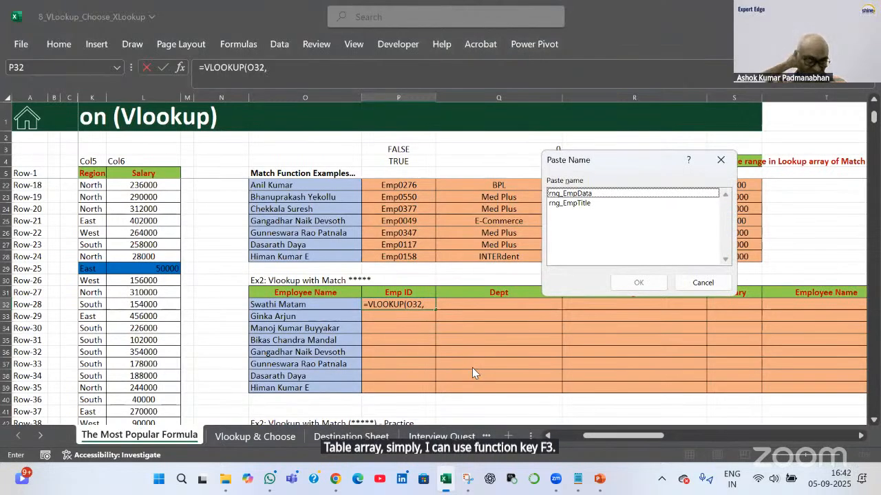
pyautogui.click(600, 194)
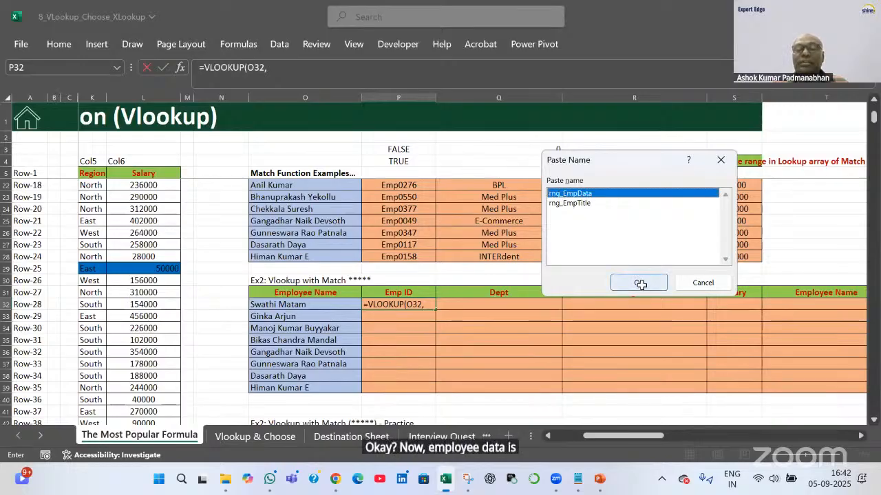
pyautogui.click(639, 283)
# Add MATCH(TRIM(P31),rng_EmpTitle,0) as the column number and 0 for exact match
pyautogui.write(',')
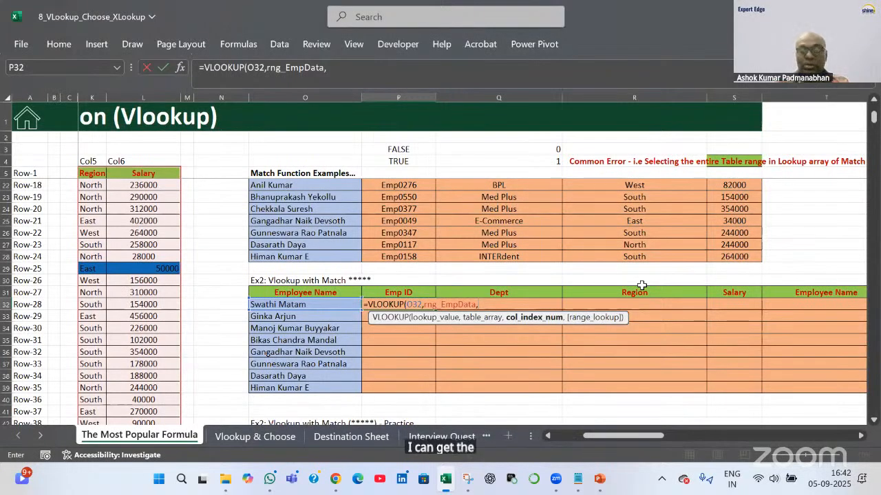
pyautogui.write('ma')
pyautogui.press('Tab')
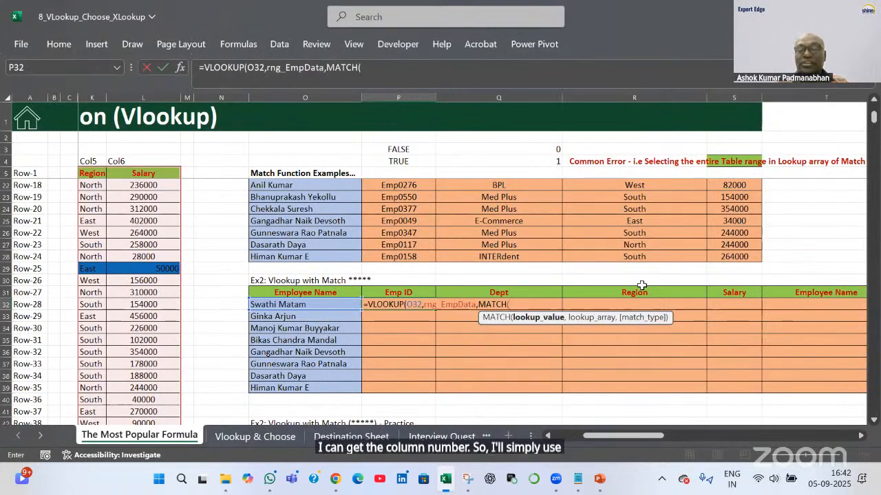
pyautogui.write('Trim(')
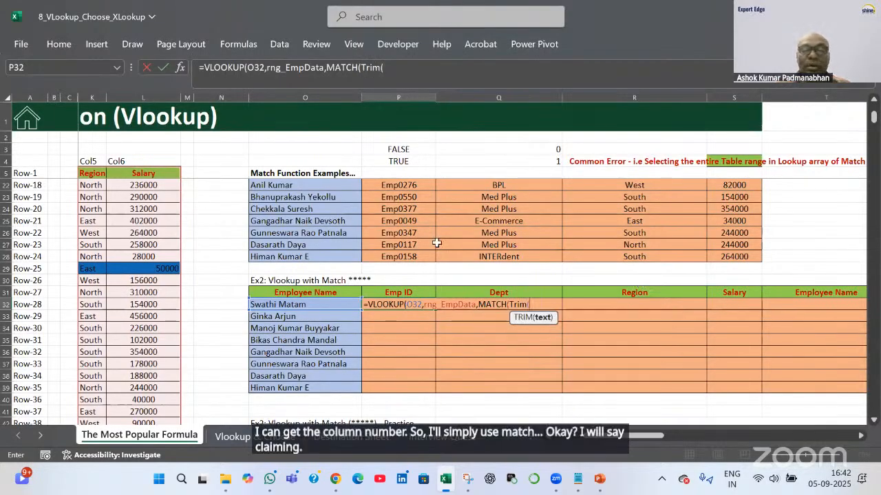
pyautogui.click(406, 292)
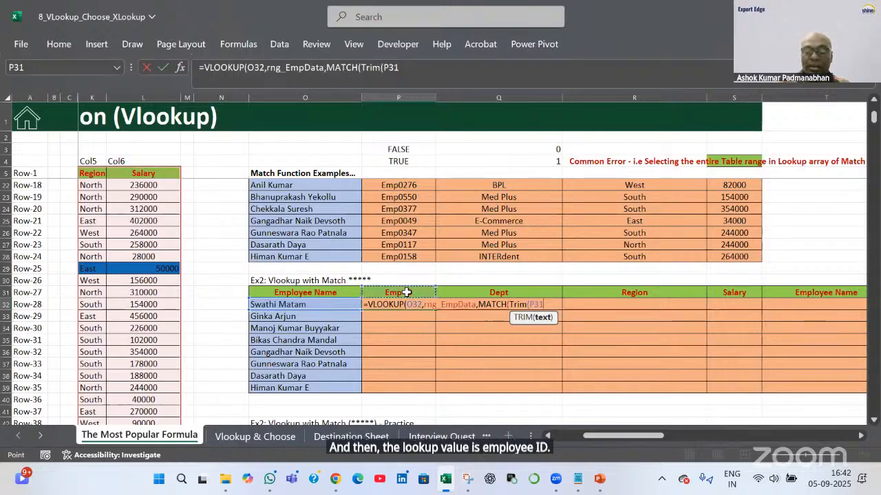
pyautogui.write('),')
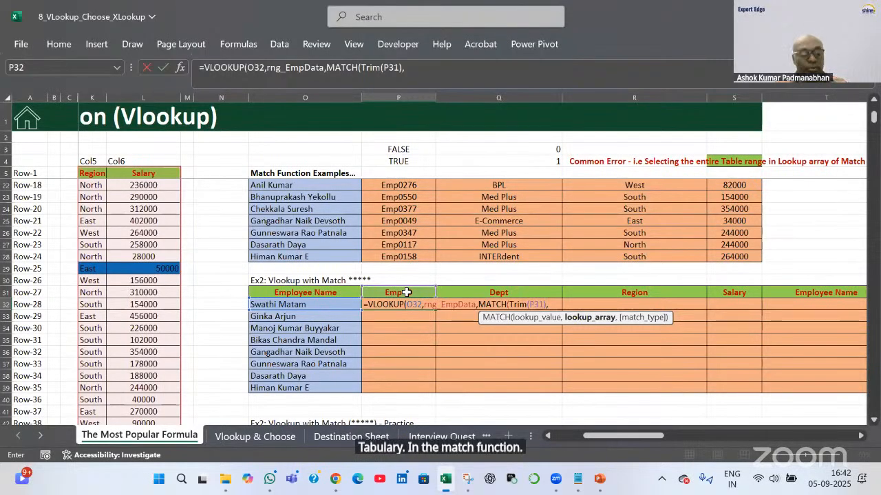
pyautogui.press('F3')
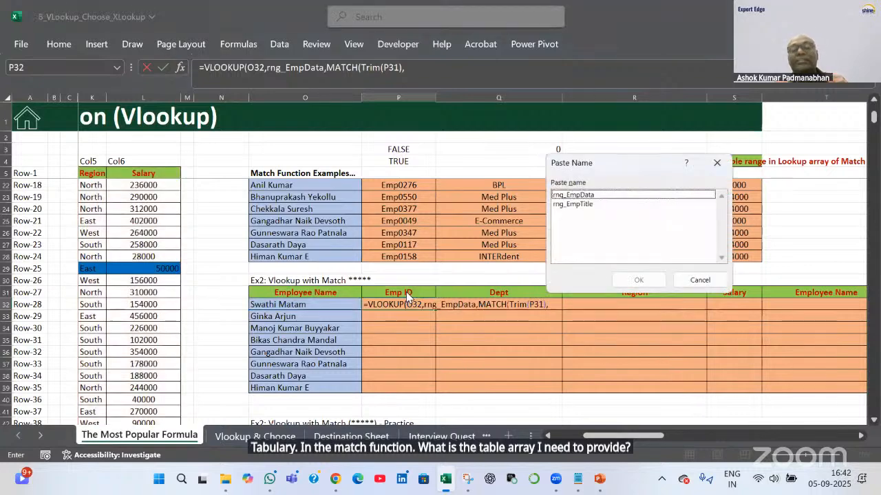
pyautogui.click(582, 203)
pyautogui.click(629, 284)
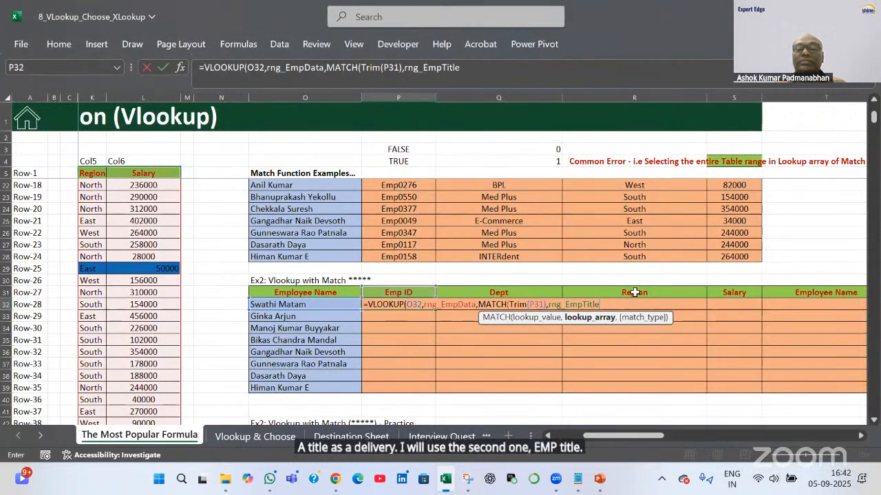
pyautogui.write(',0')
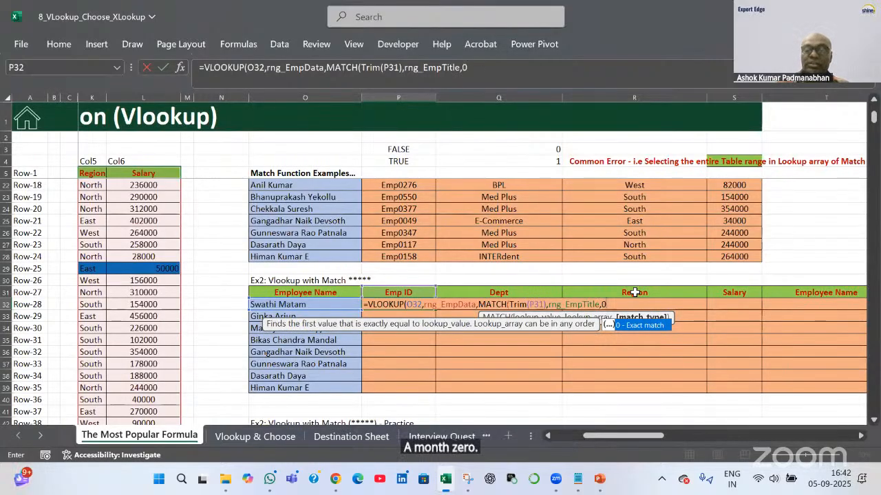
pyautogui.write('),')
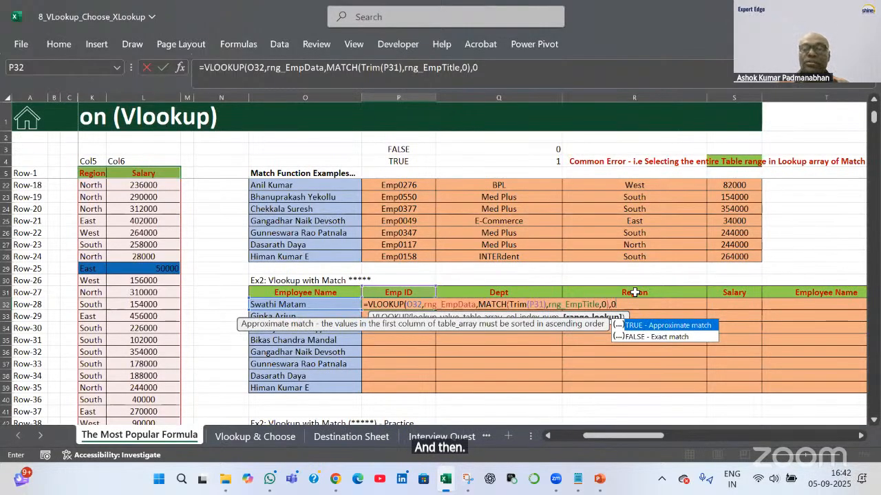
pyautogui.write('0')
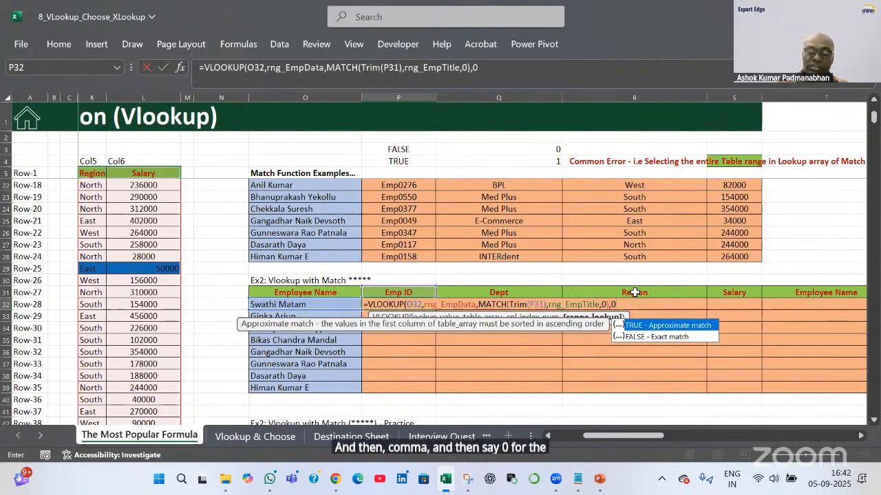
pyautogui.write(')')
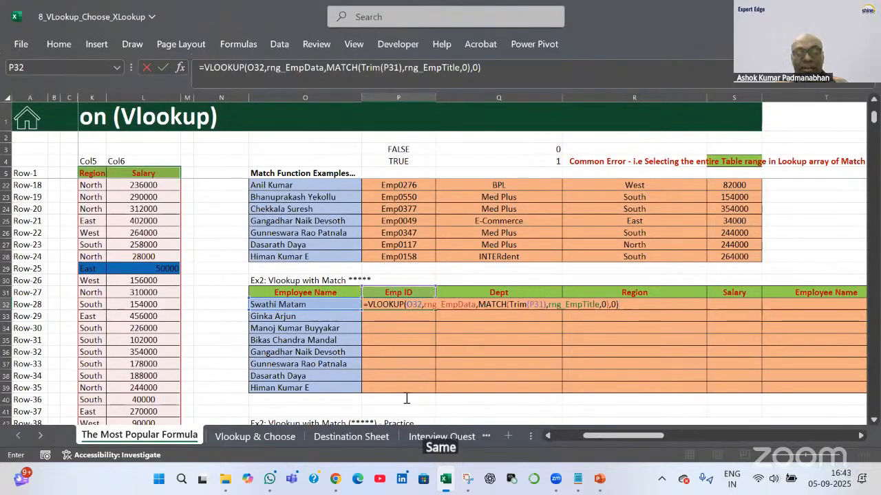
# Anchor the header reference as P$31 and commit the P32 formula
pyautogui.click(543, 306)
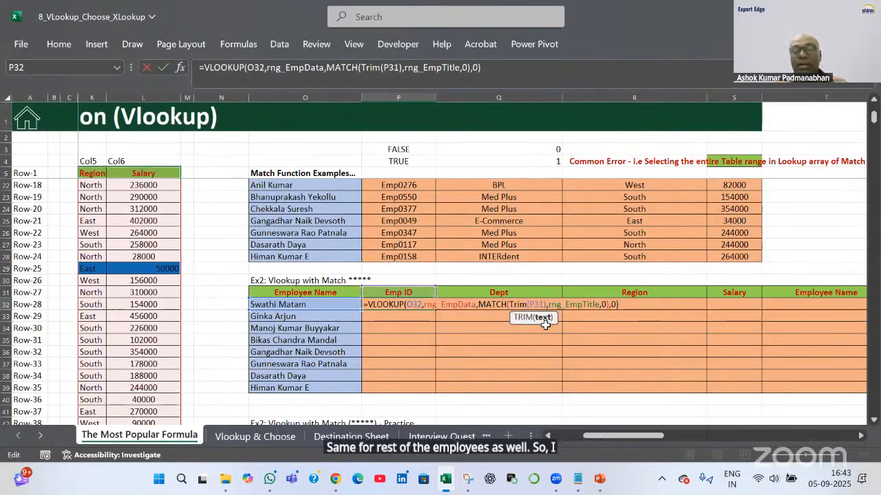
pyautogui.write('$')
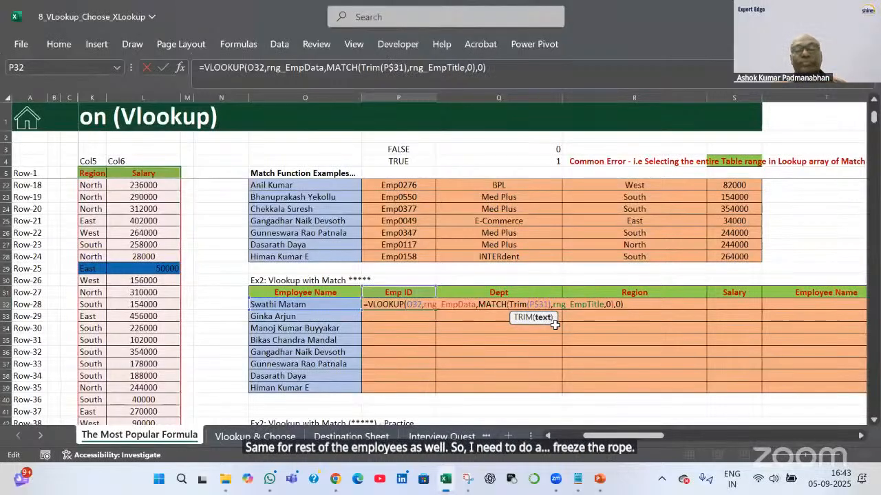
pyautogui.press('Return')
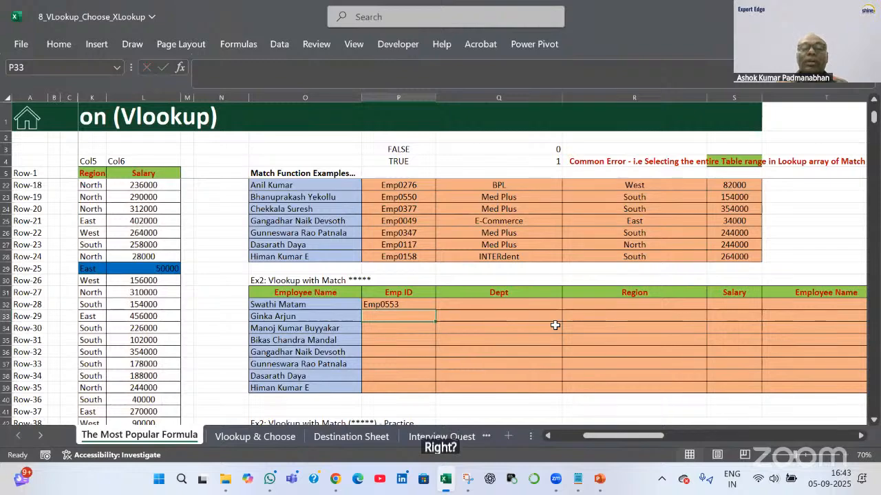
# Anchor the lookup value as $O32 in P32 and fill the formula across P32:S39
pyautogui.click(426, 306)
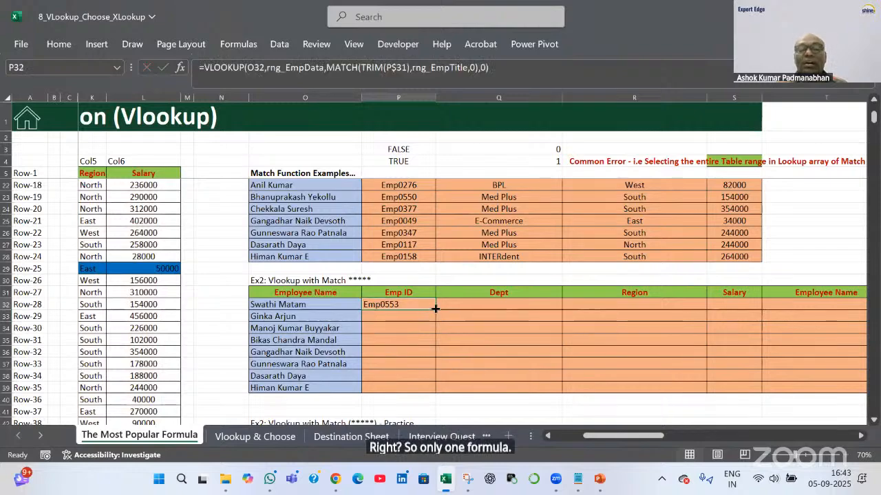
pyautogui.moveTo(435, 309); pyautogui.dragTo(723, 389)
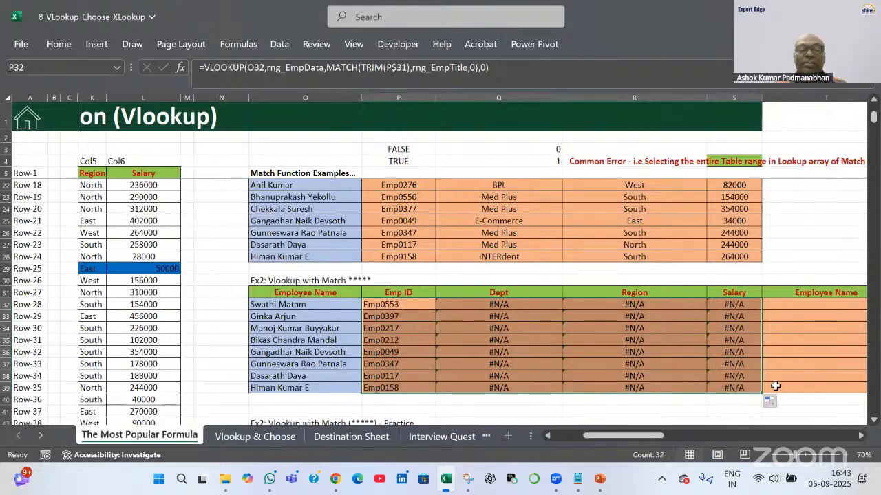
pyautogui.doubleClick(398, 301)
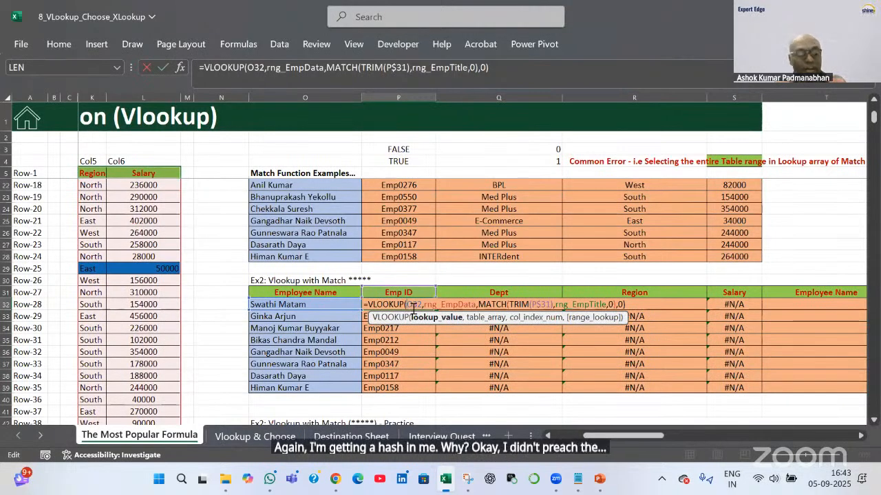
pyautogui.write('$')
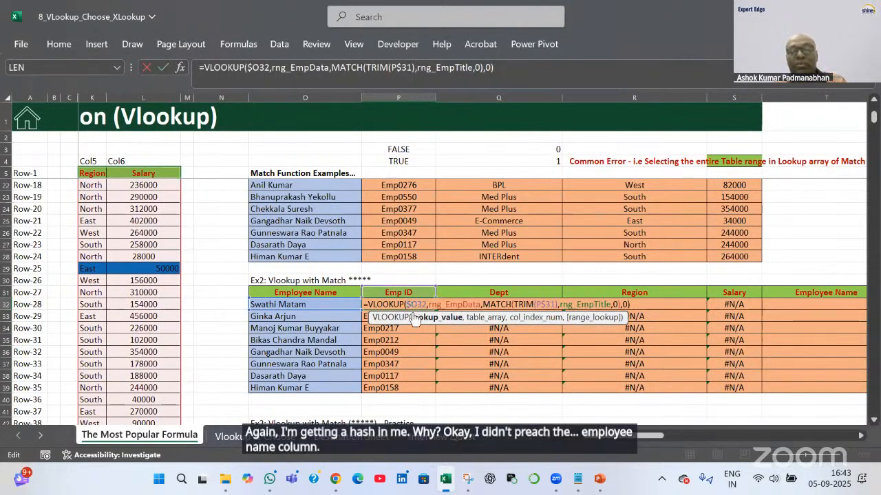
pyautogui.press('Return')
pyautogui.click(412, 307)
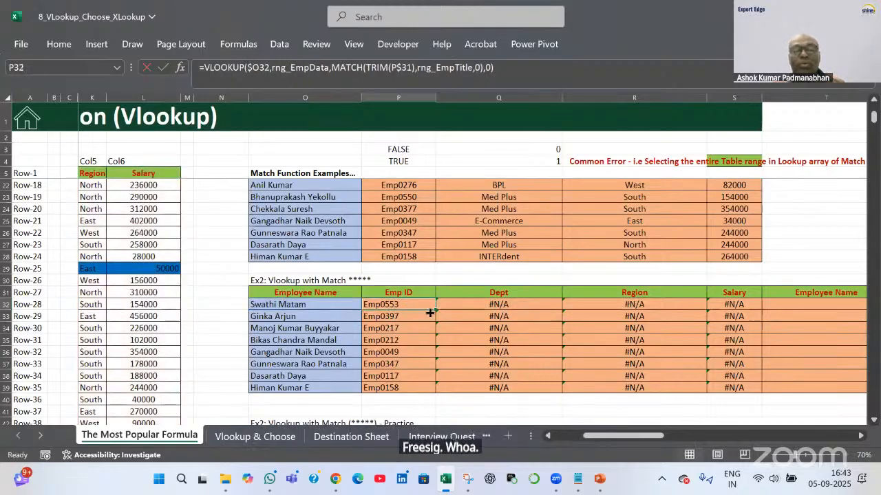
pyautogui.moveTo(435, 310); pyautogui.dragTo(736, 379)
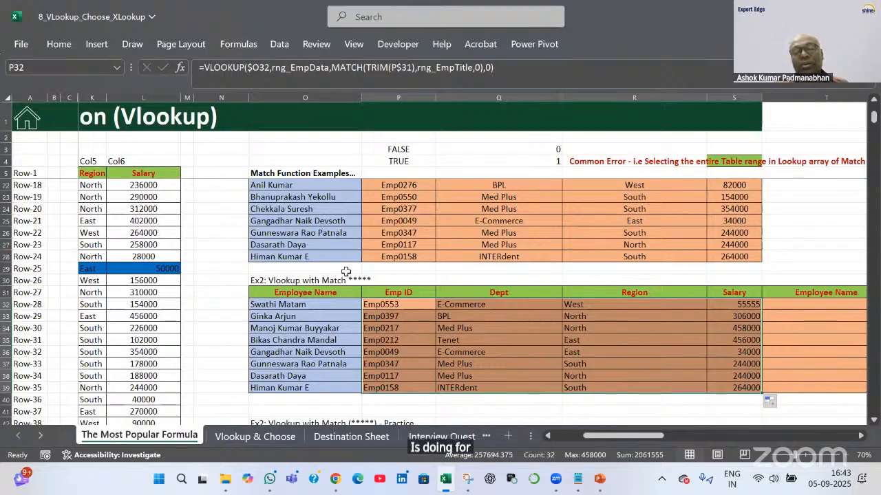
pyautogui.click(406, 295)
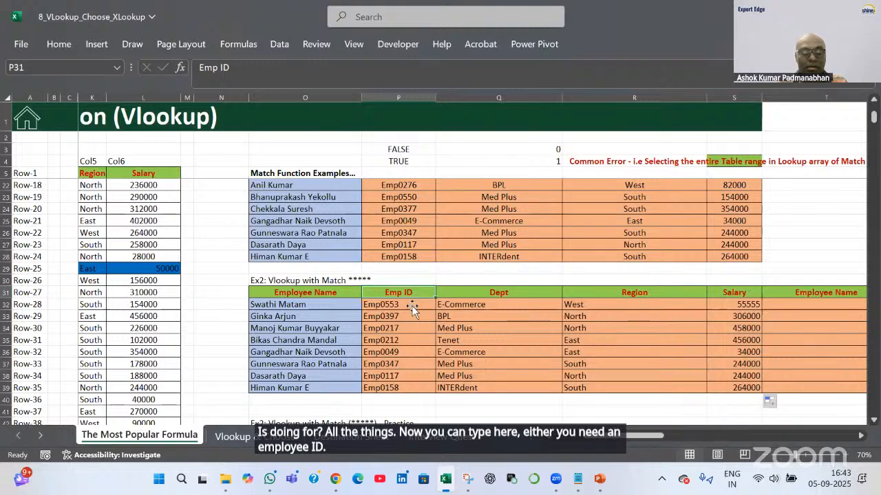
# Test P31's header as region, salary and dept, then restore it to 'emp Id'
pyautogui.write('region')
pyautogui.press('Return')
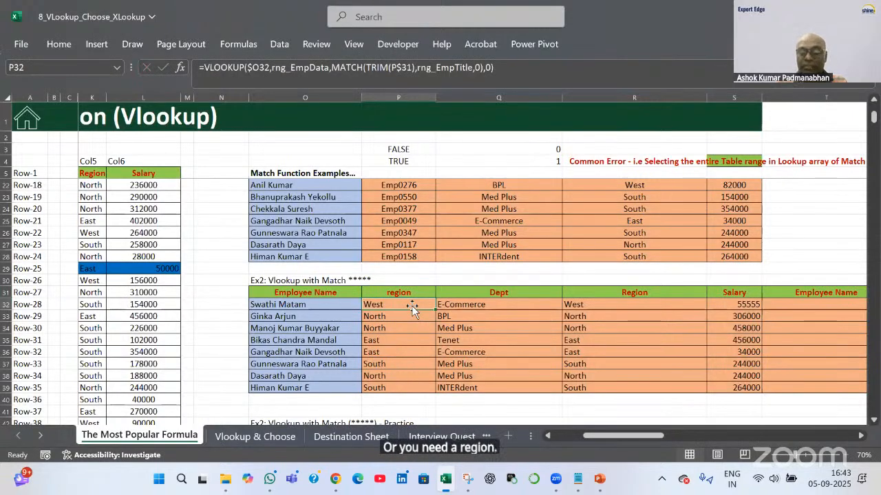
pyautogui.press('Up')
pyautogui.write('salary')
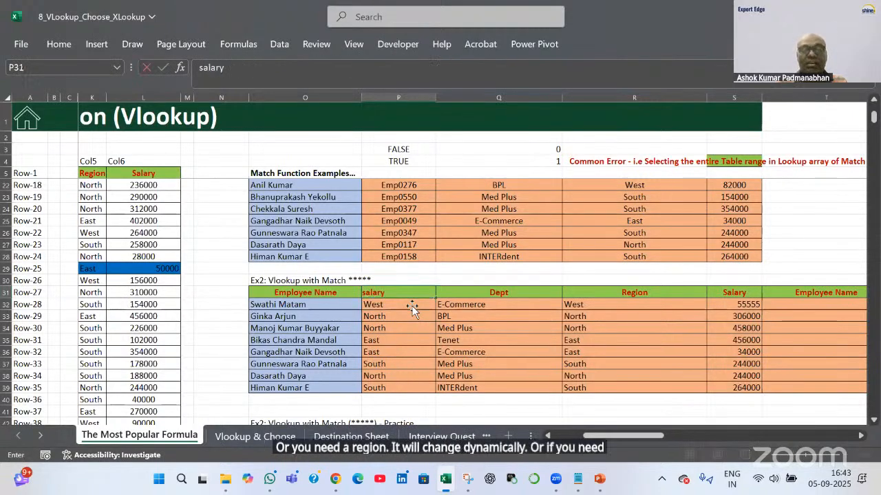
pyautogui.press('Return')
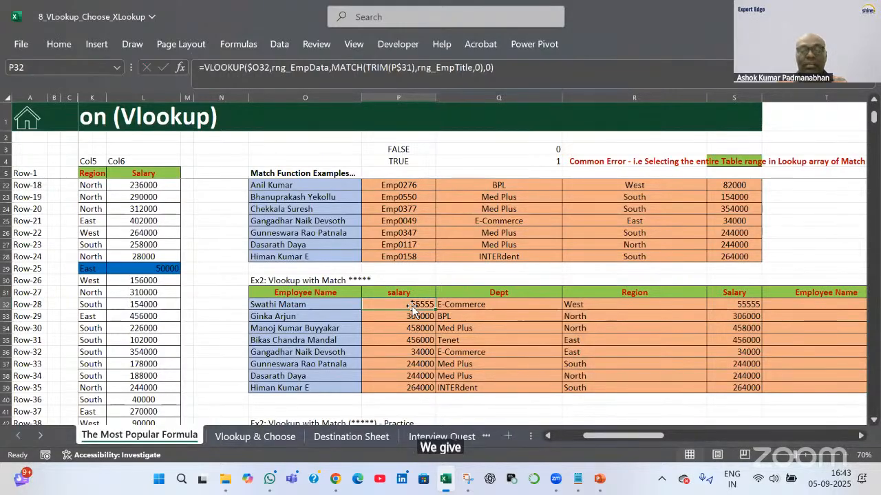
pyautogui.press('Up')
pyautogui.write('dept')
pyautogui.press('Return')
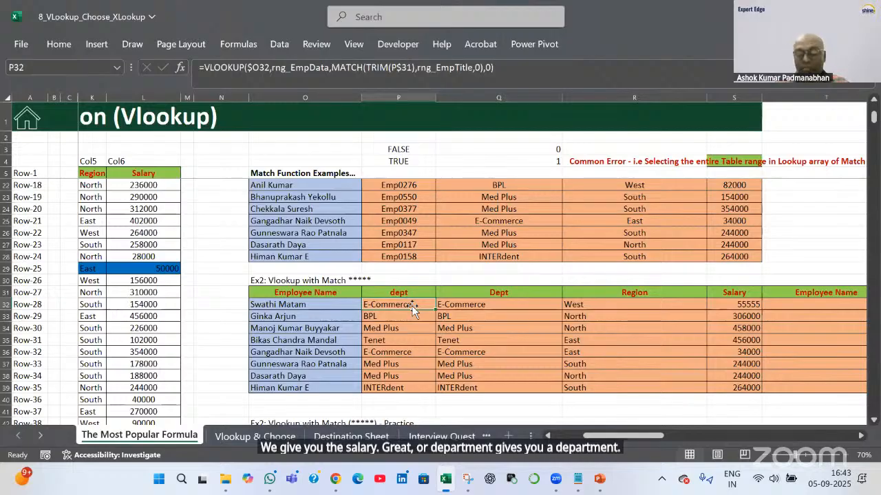
pyautogui.press('Up')
pyautogui.write('emp Id')
pyautogui.press('Return')
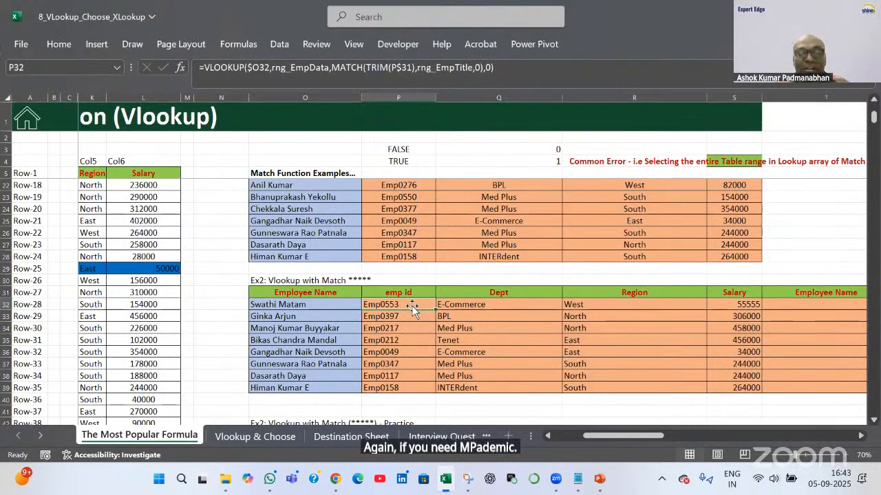
pyautogui.doubleClick(413, 310)
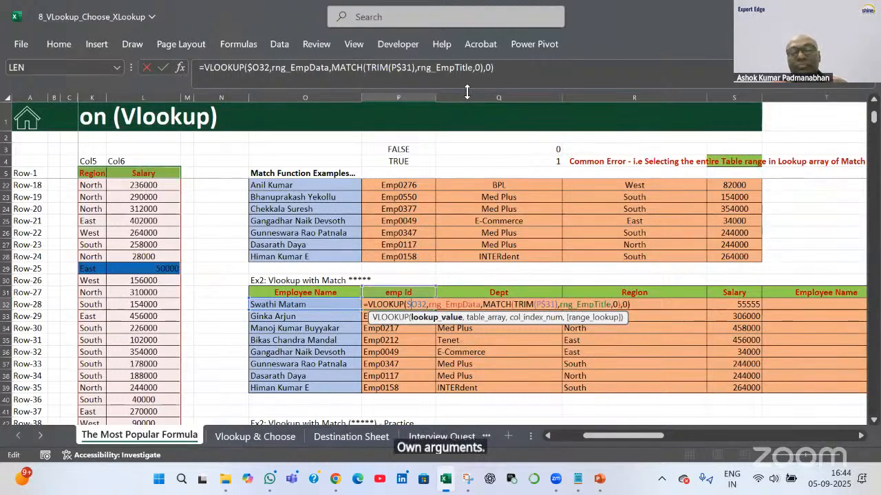
pyautogui.press('Return')
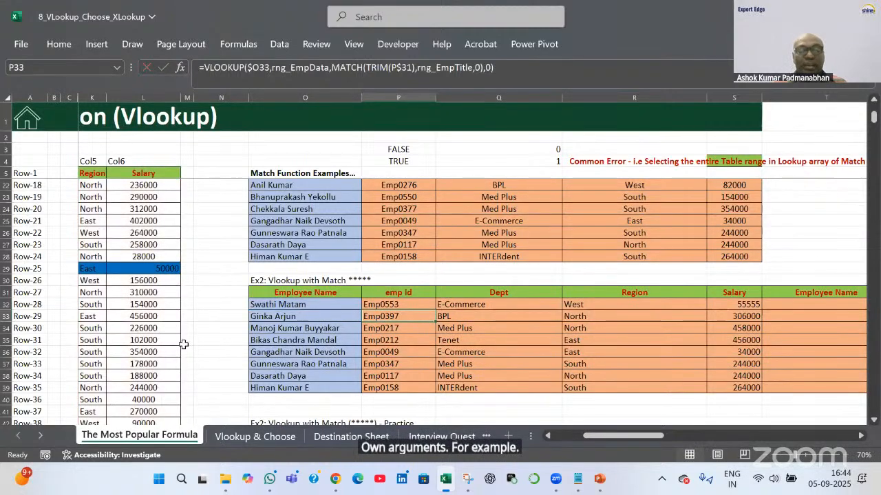
pyautogui.click(292, 352)
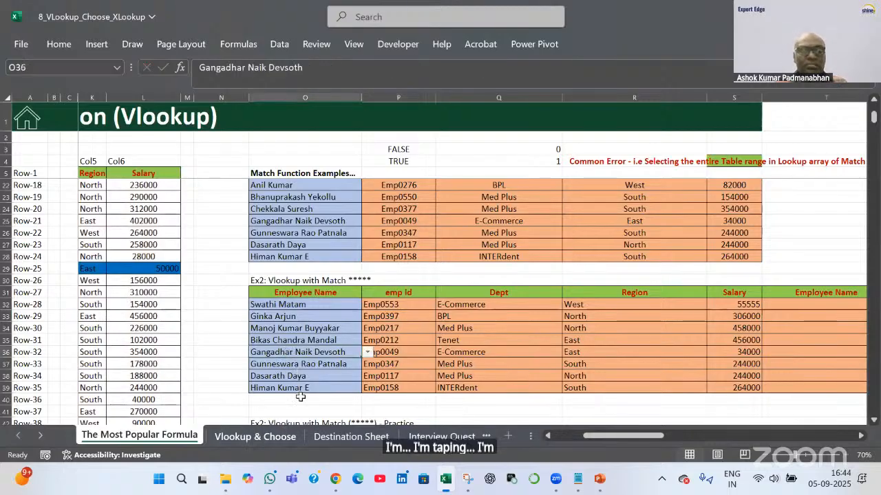
pyautogui.click(367, 352)
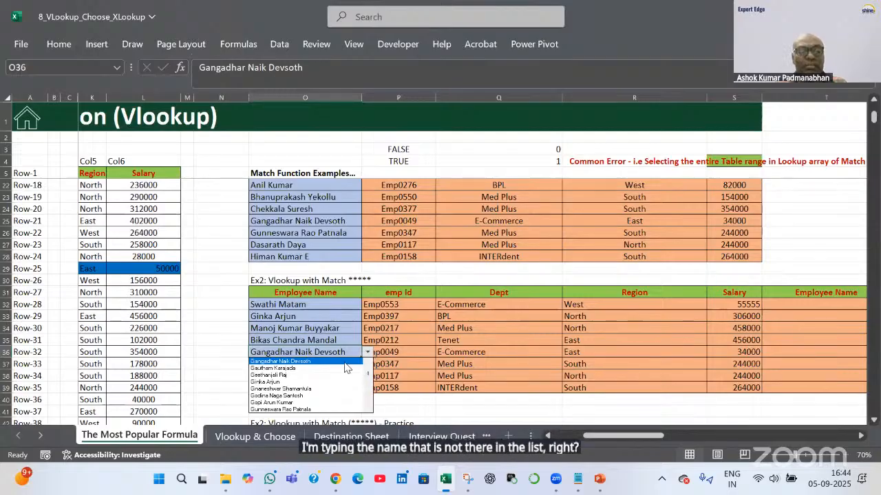
pyautogui.press('Escape')
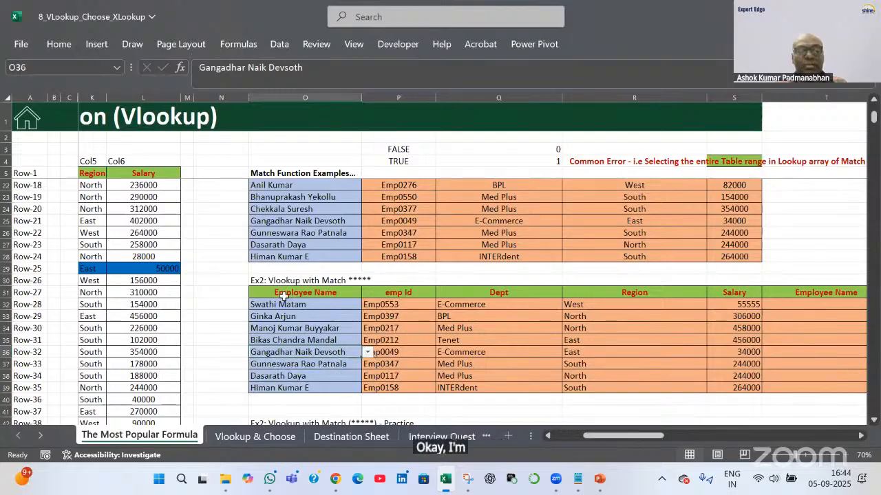
pyautogui.click(324, 303)
pyautogui.moveTo(325, 304); pyautogui.dragTo(334, 388)
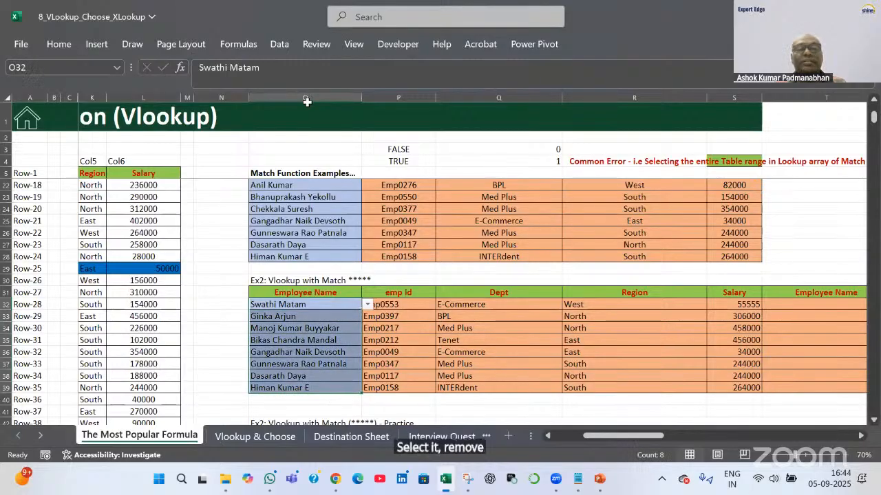
# Clear all data validation from the Employee Name cells O32:O39
pyautogui.click(280, 44)
pyautogui.click(456, 102)
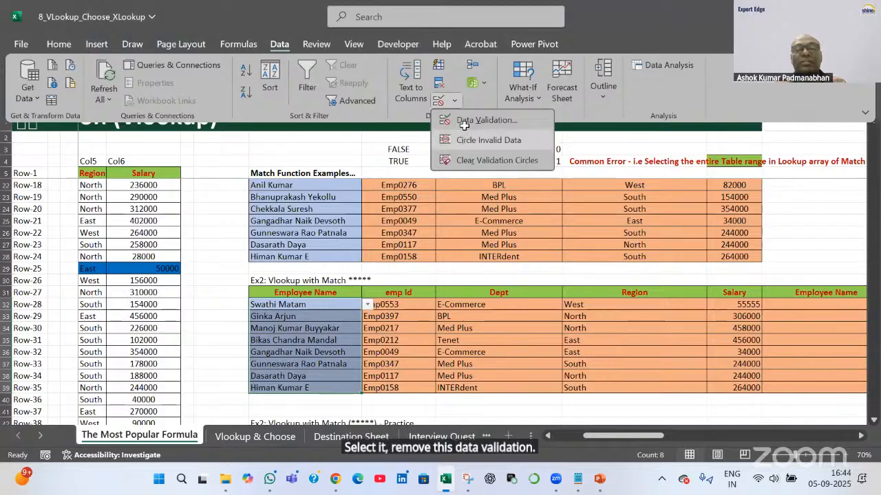
pyautogui.click(465, 116)
pyautogui.click(540, 323)
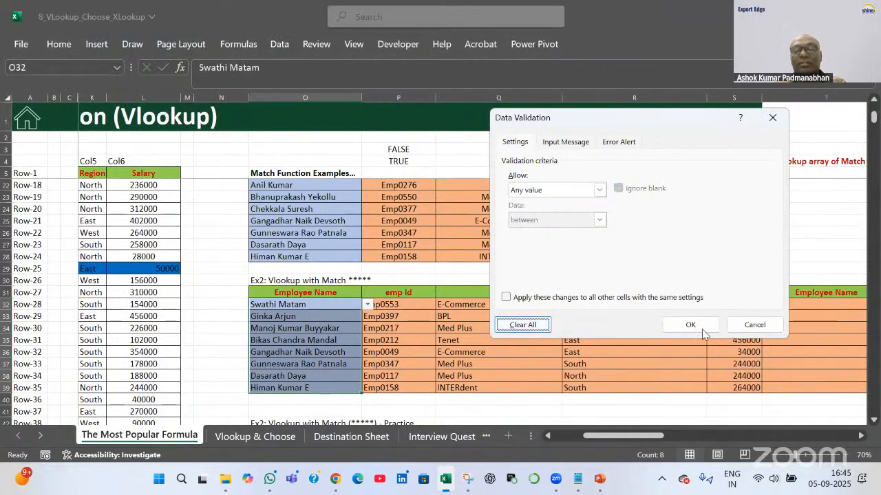
pyautogui.click(690, 325)
# Enter an unlisted employee name in O35 and check its #N/A lookup result
pyautogui.click(340, 337)
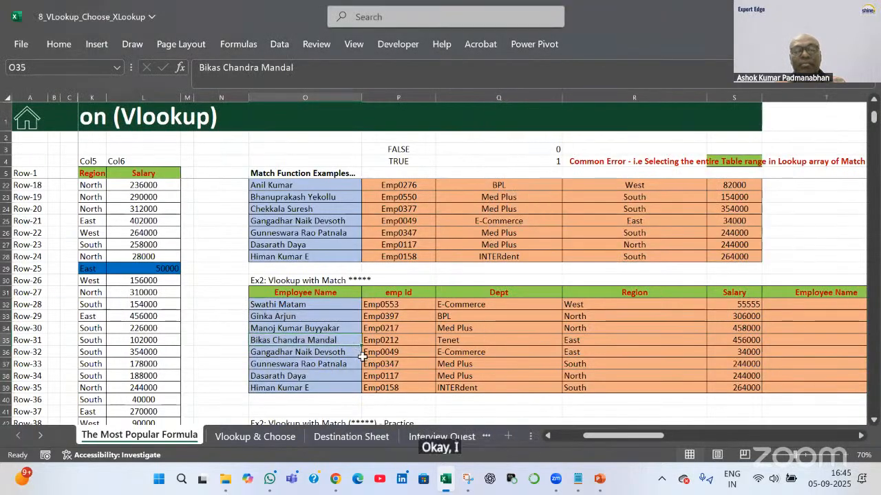
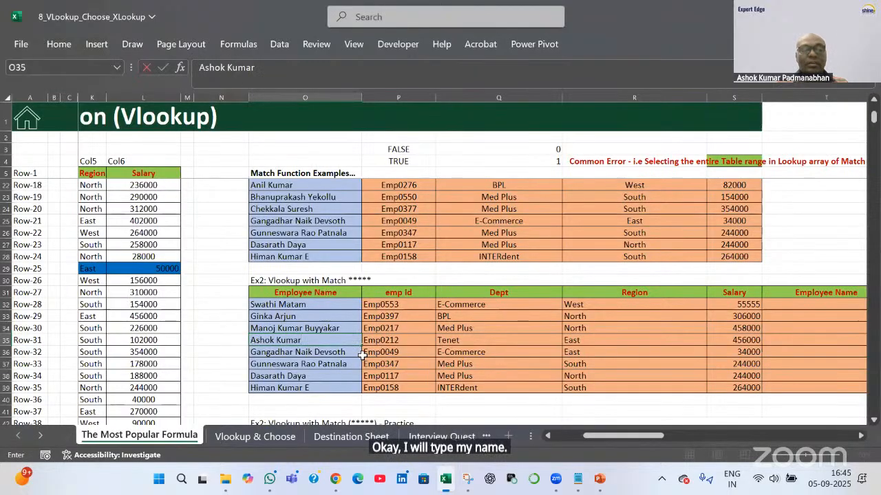
pyautogui.press('Return')
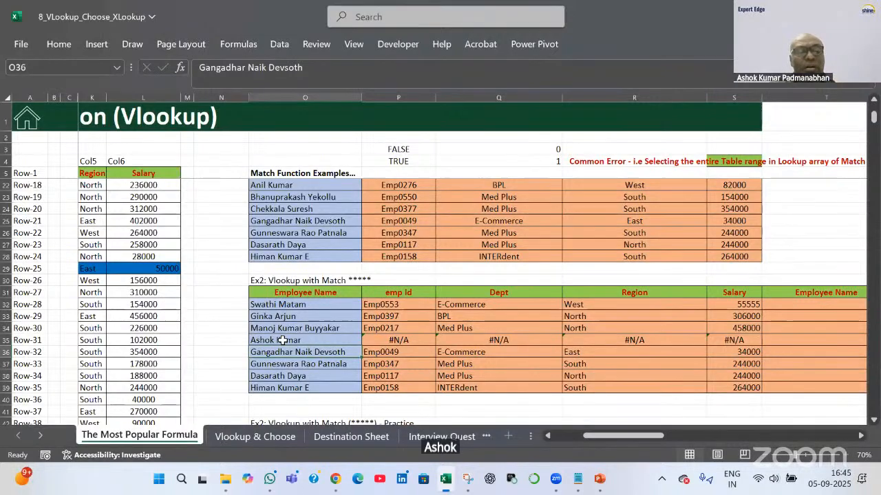
pyautogui.click(415, 339)
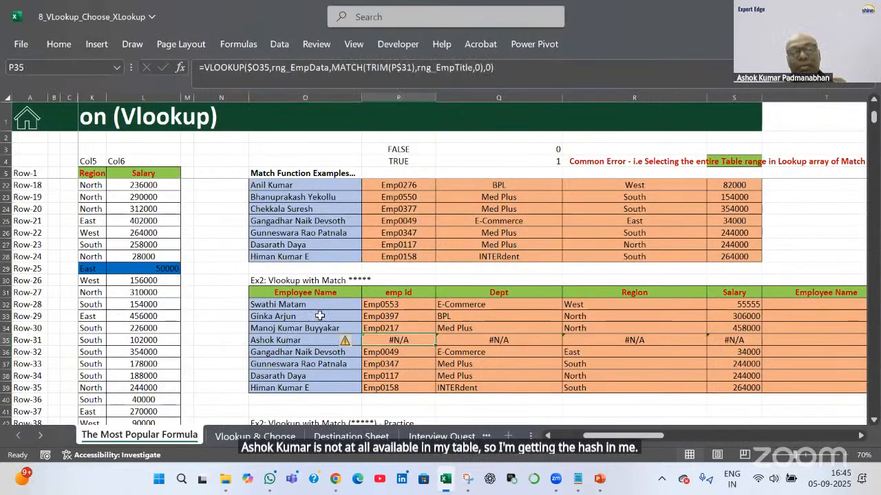
pyautogui.click(317, 292)
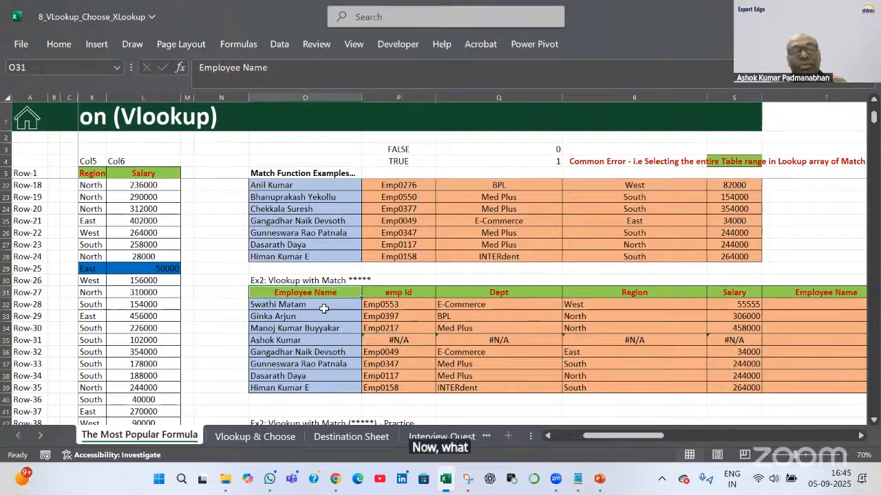
# Turn on header filters and show only the #N/A rows in the emp Id column
pyautogui.click(277, 43)
pyautogui.click(305, 90)
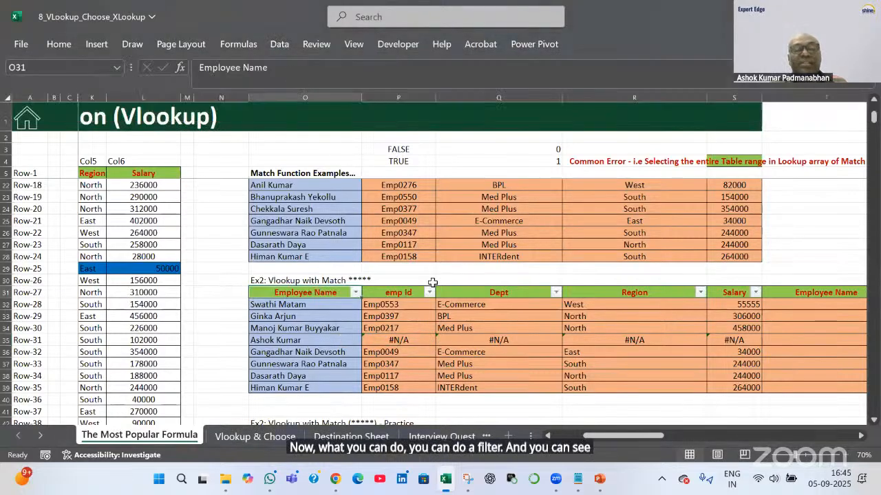
pyautogui.click(427, 292)
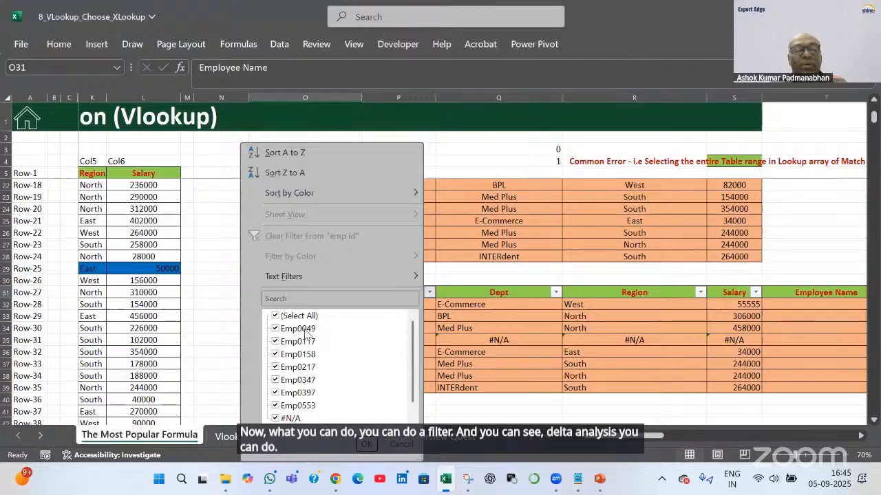
pyautogui.click(284, 418)
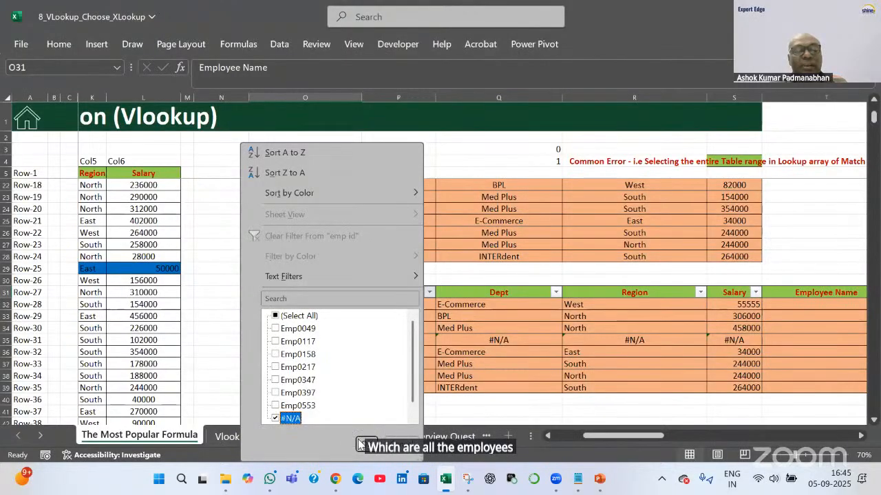
pyautogui.click(366, 444)
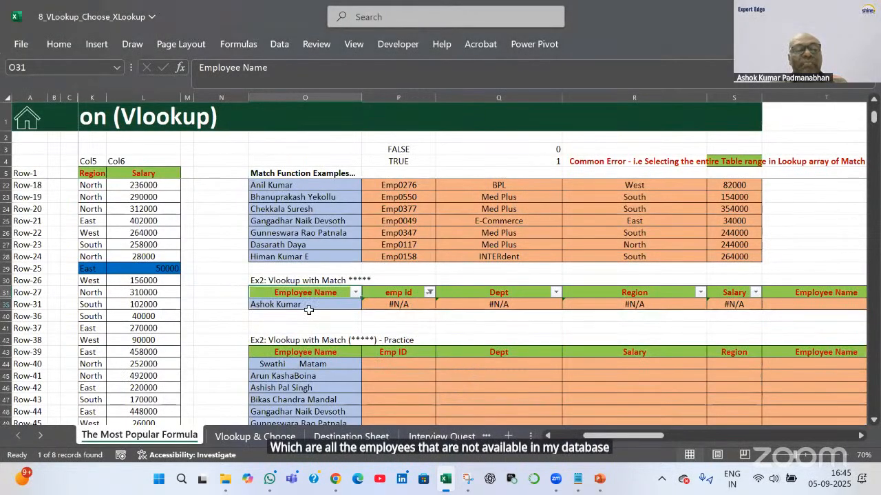
pyautogui.press('Down')
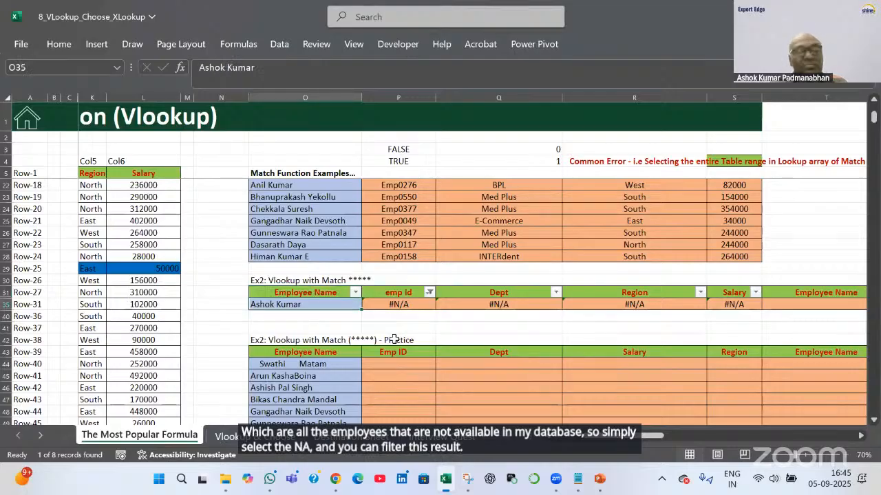
# Reset the emp Id filter to Select All so every employee shows again
pyautogui.click(428, 292)
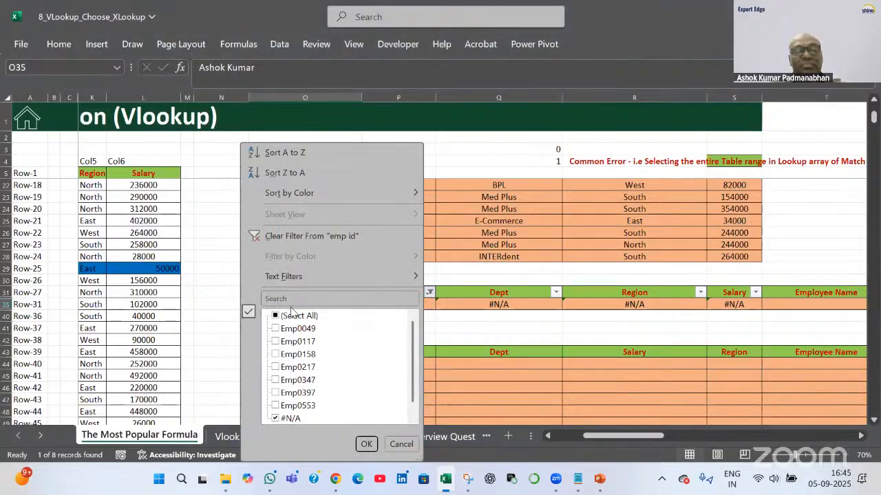
pyautogui.click(289, 315)
pyautogui.click(367, 444)
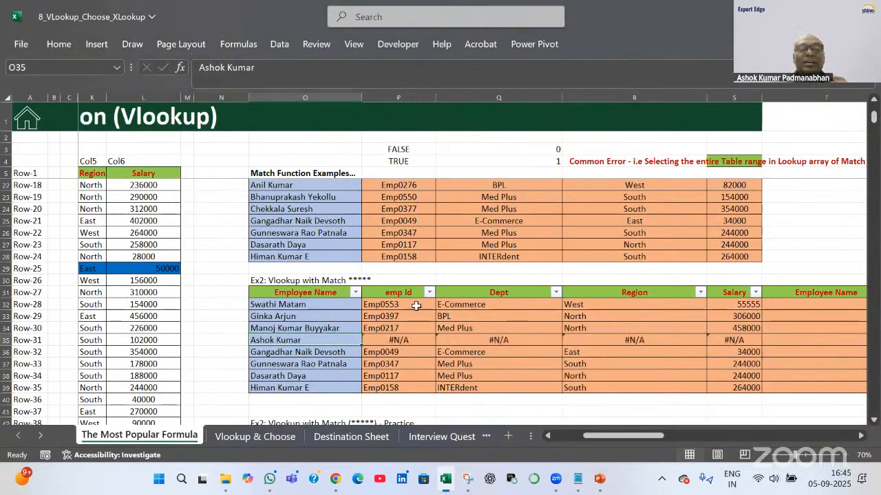
pyautogui.click(416, 306)
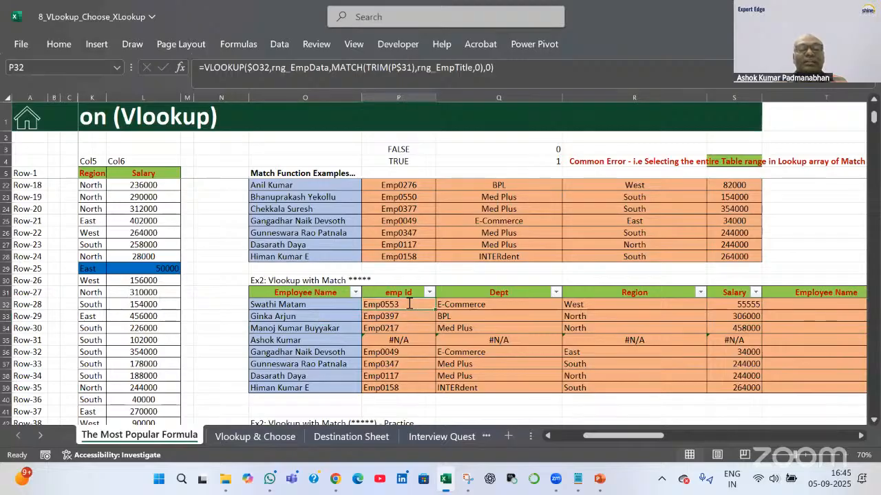
pyautogui.doubleClick(409, 304)
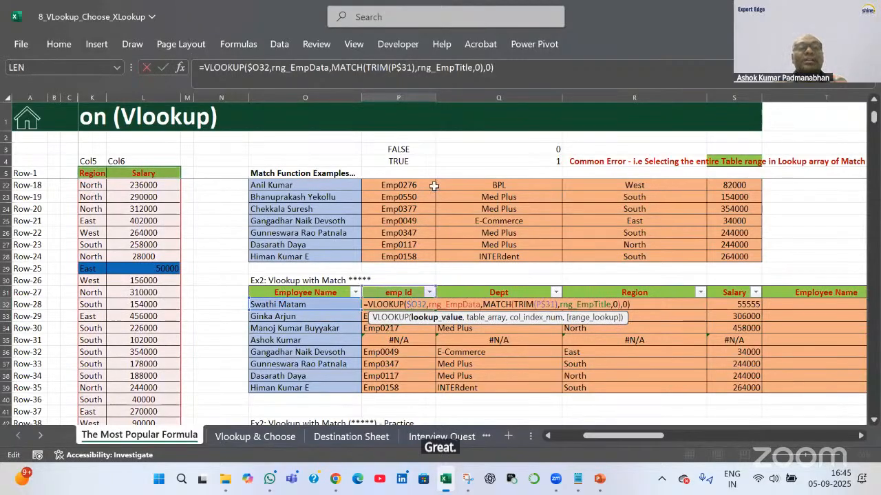
pyautogui.click(262, 68)
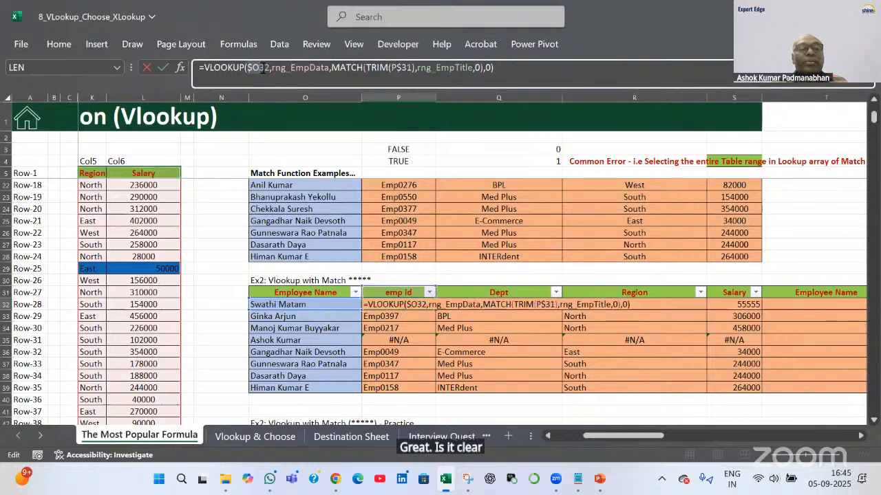
pyautogui.moveTo(263, 68); pyautogui.dragTo(369, 71)
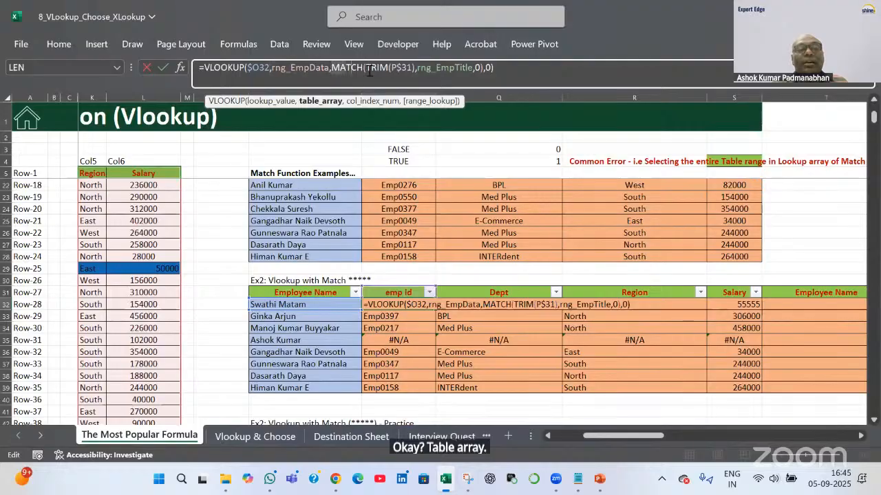
pyautogui.click(417, 72)
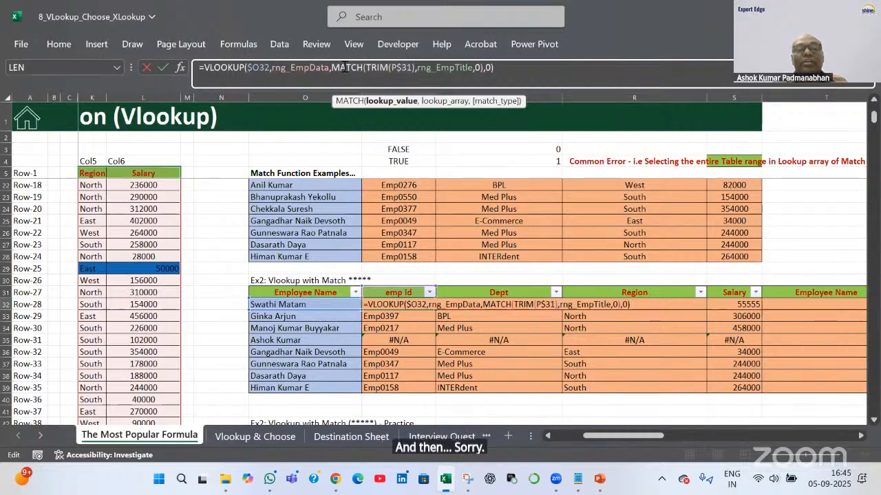
pyautogui.click(485, 68)
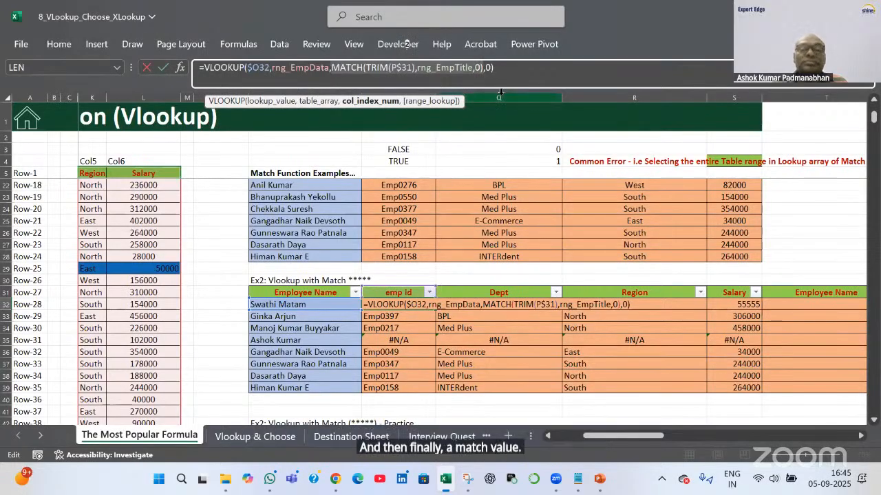
pyautogui.press('Return')
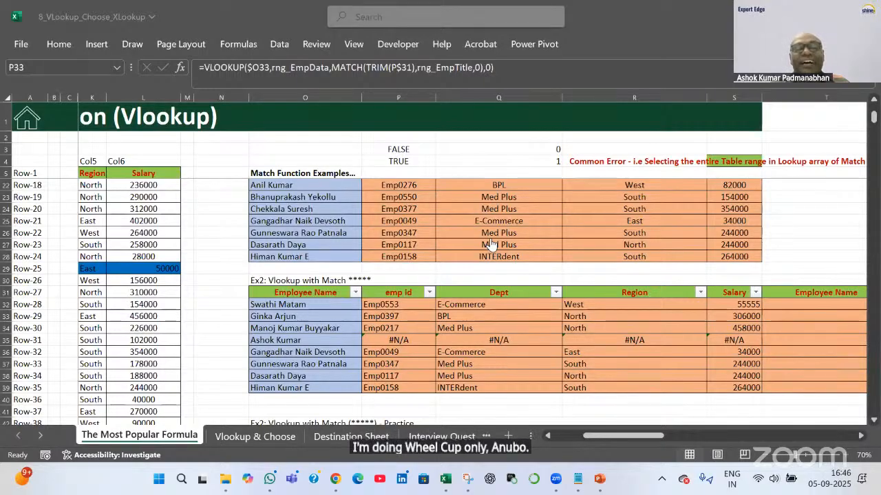
# Delete the looked-up values in P32:S39 of the Ex2 table
pyautogui.click(409, 308)
pyautogui.click(411, 306)
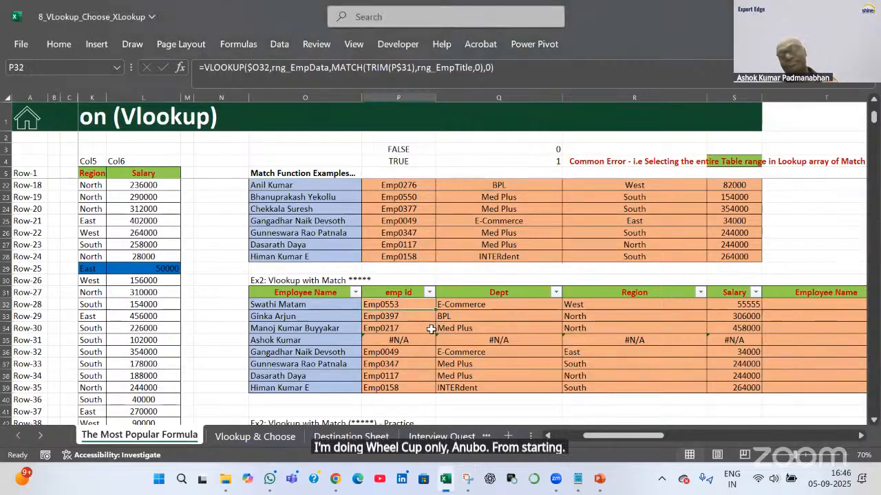
pyautogui.hotkey('ctrl', 'shift', 'Down')
pyautogui.hotkey('ctrl', 'shift', 'Right')
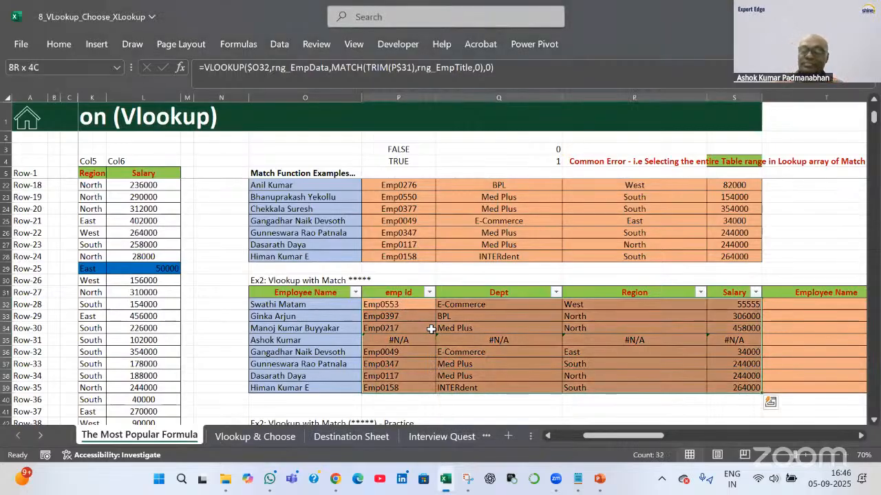
pyautogui.press('Delete')
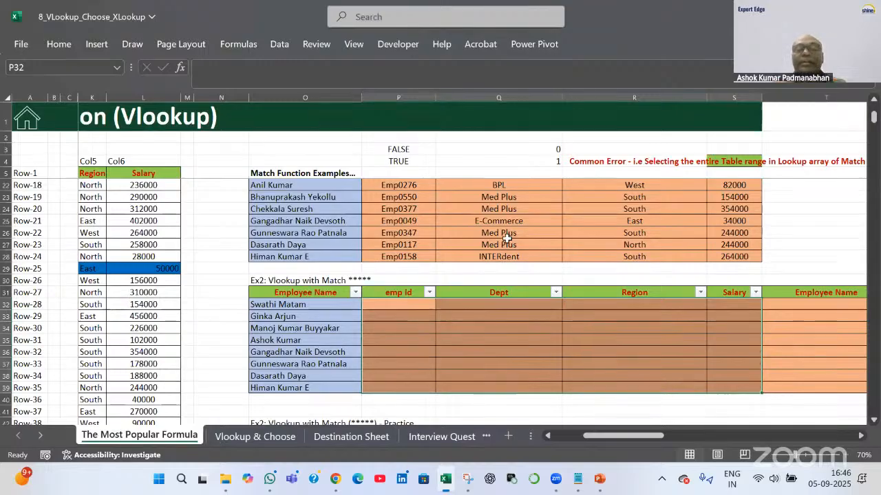
# Review the Emp Id position formula =MATCH(TRIM(P15),$G$5:$L$5,0) in P16
pyautogui.scroll(5, 514, 240)
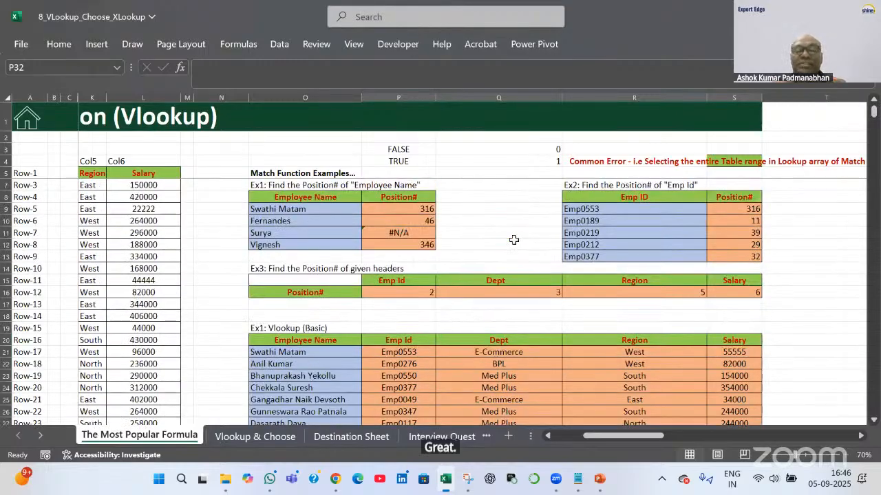
pyautogui.click(419, 292)
pyautogui.doubleClick(419, 293)
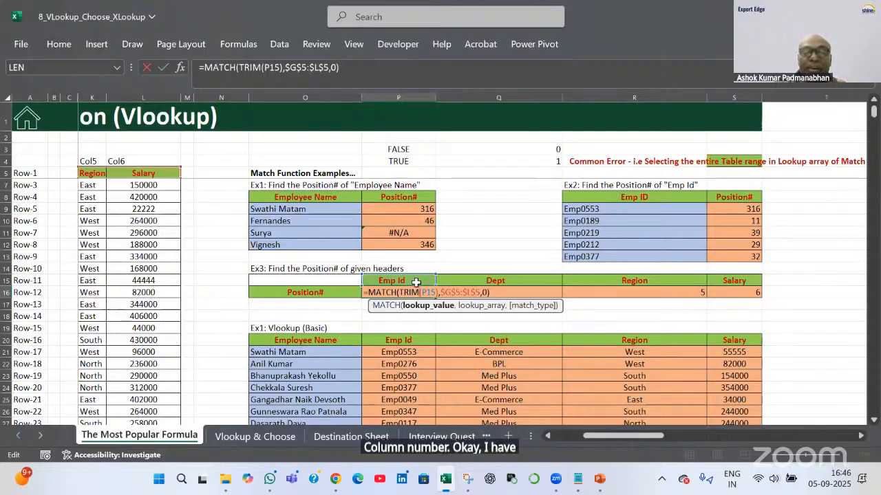
pyautogui.press('Return')
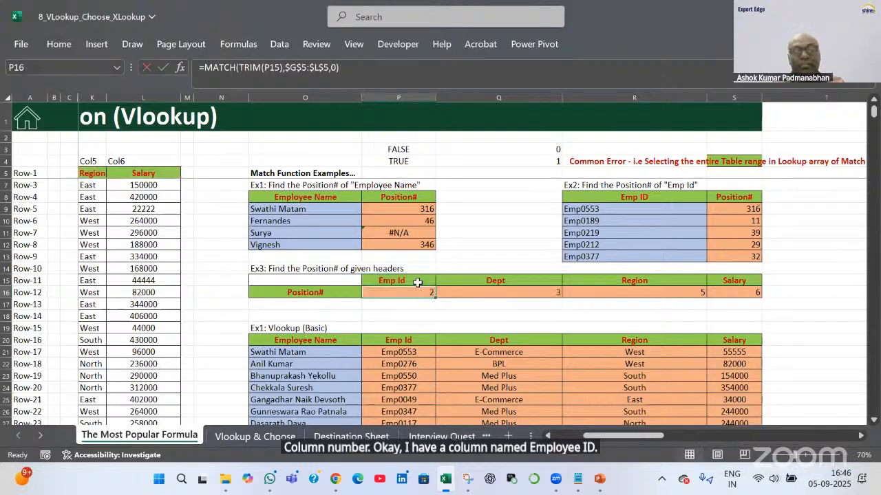
# Copy the Dept header from Q15 and select the source header row G5:L5
pyautogui.click(416, 281)
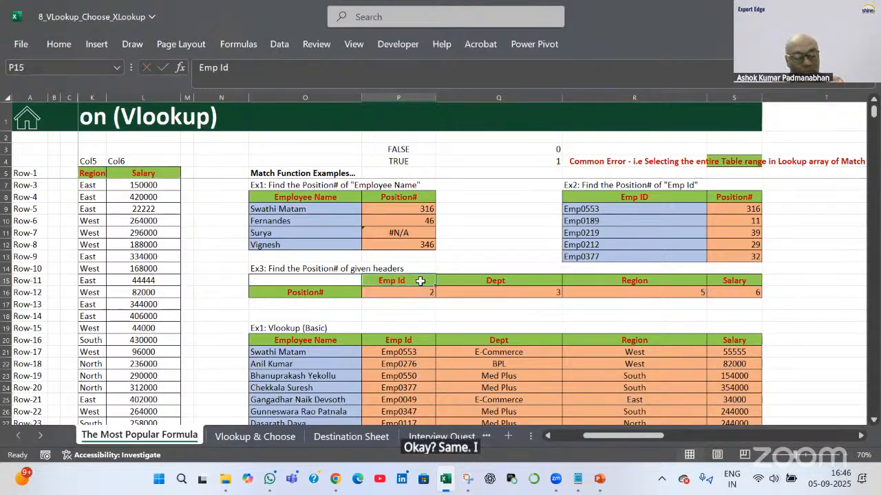
pyautogui.click(502, 282)
pyautogui.hotkey('ctrl', 'c')
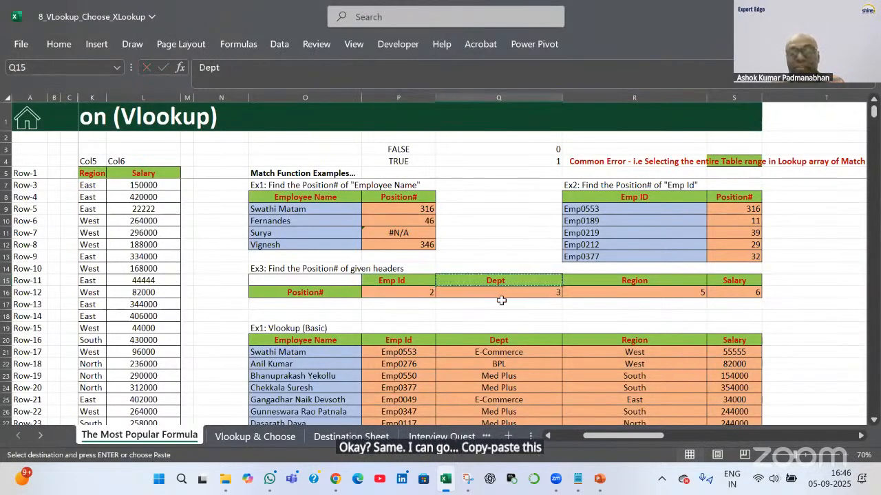
pyautogui.hscroll(-4, 316, 289)
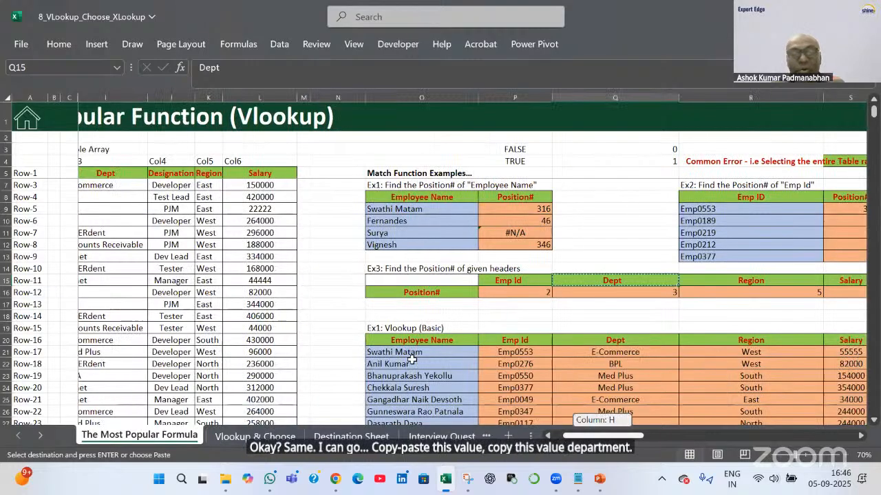
pyautogui.moveTo(157, 173); pyautogui.dragTo(416, 172)
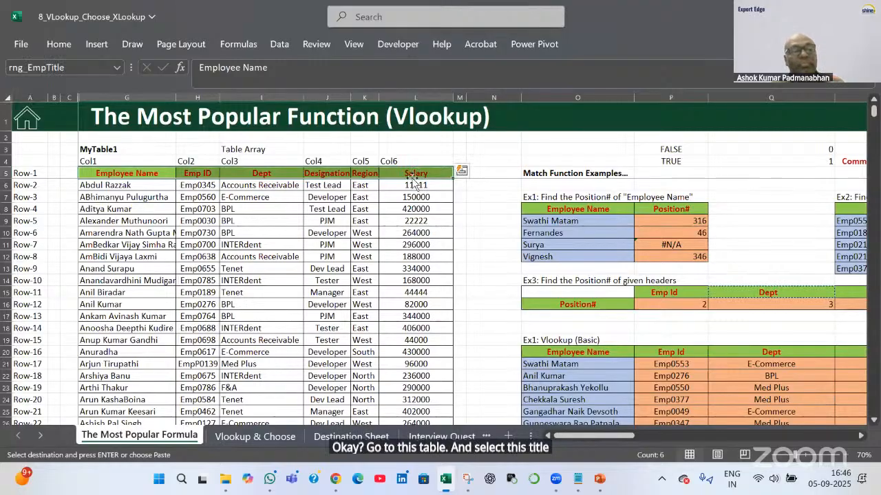
pyautogui.hotkey('ctrl', 'f')
pyautogui.hotkey('ctrl', 'v')
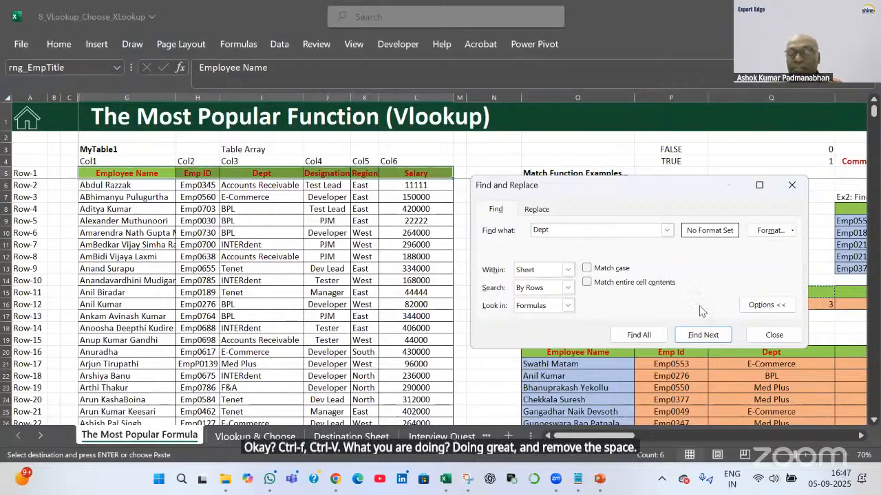
pyautogui.click(711, 335)
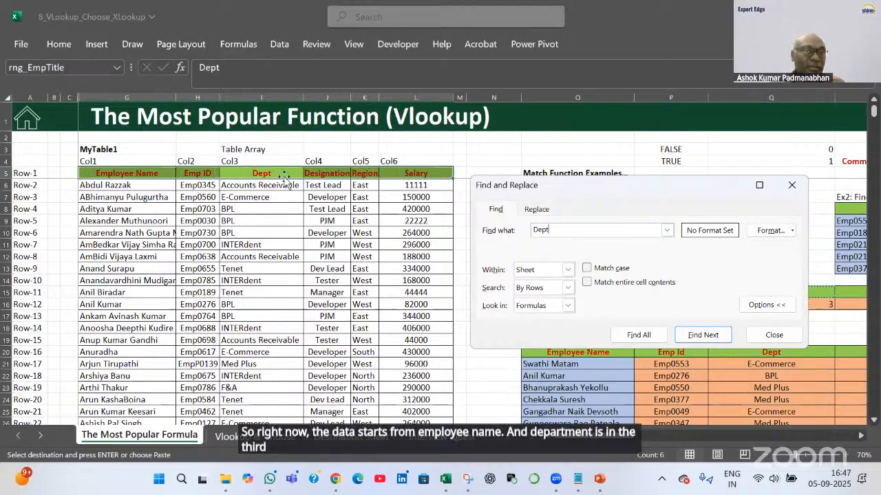
pyautogui.click(775, 335)
pyautogui.press('Escape')
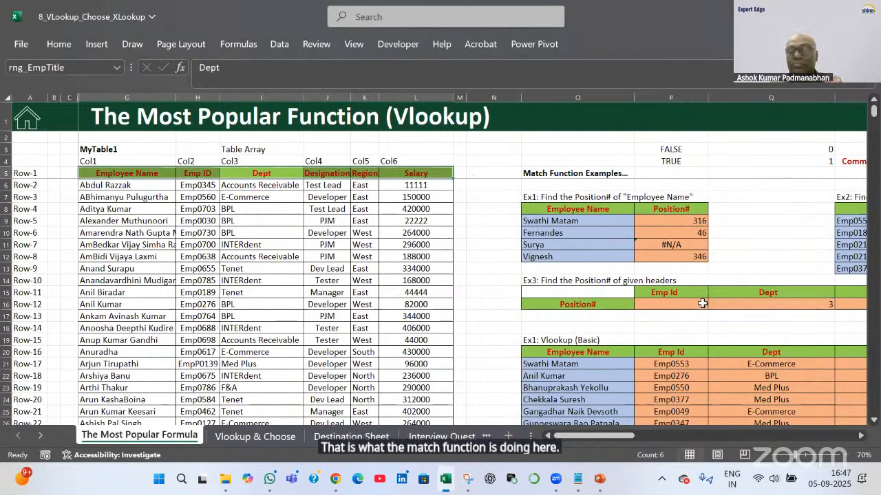
pyautogui.doubleClick(658, 304)
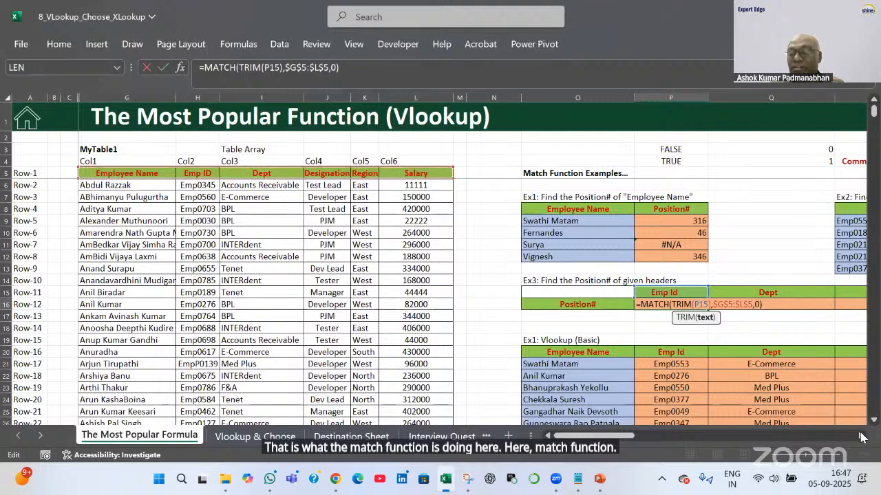
pyautogui.click(862, 436)
pyautogui.click(861, 436)
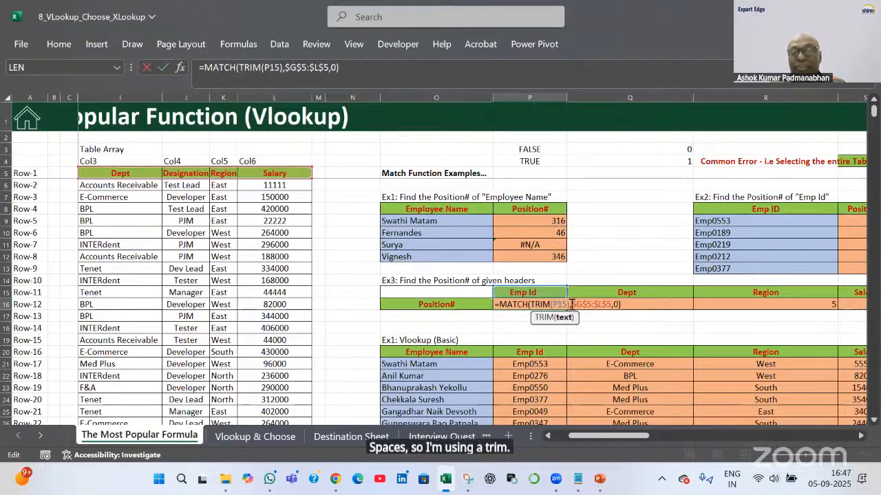
pyautogui.click(610, 305)
pyautogui.click(610, 317)
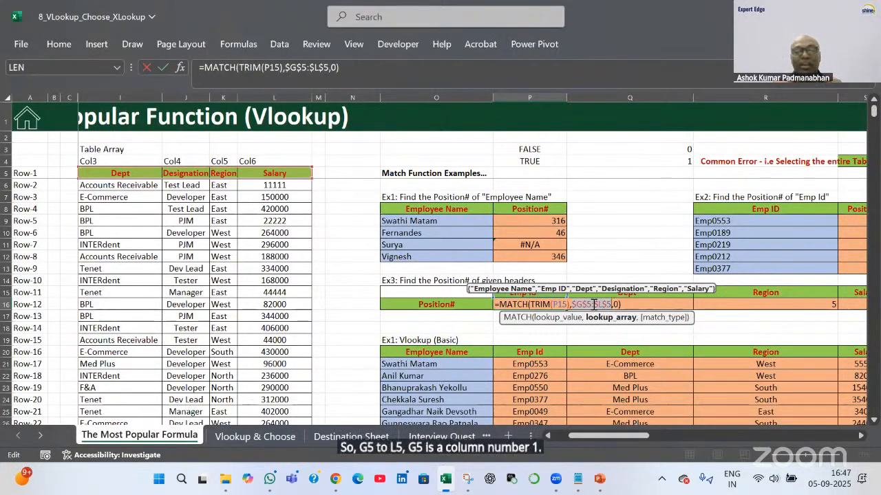
pyautogui.moveTo(626, 441); pyautogui.dragTo(602, 438)
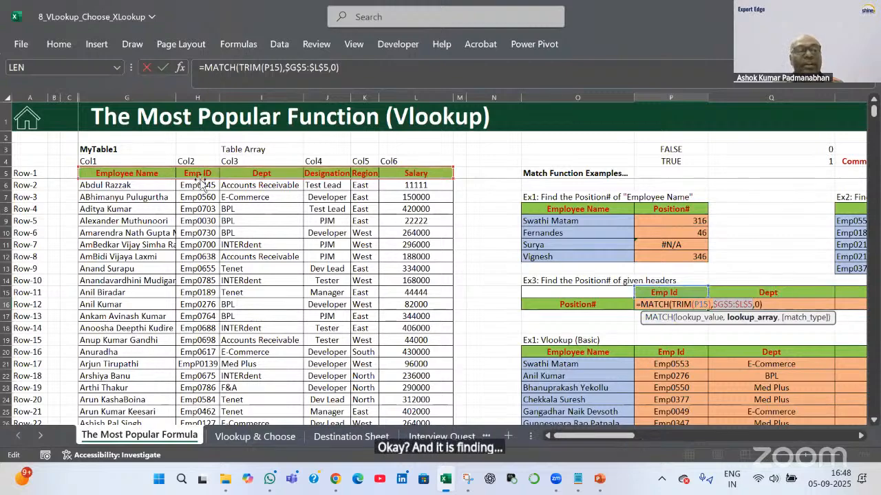
pyautogui.press('Return')
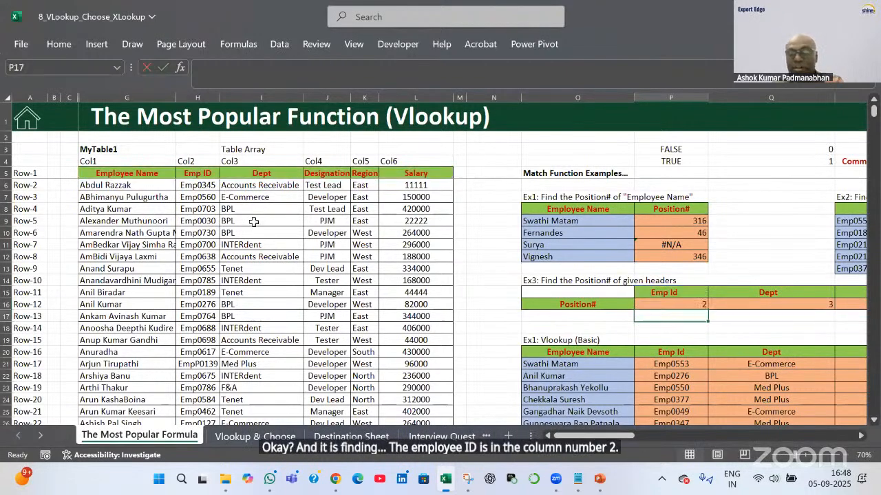
pyautogui.click(679, 307)
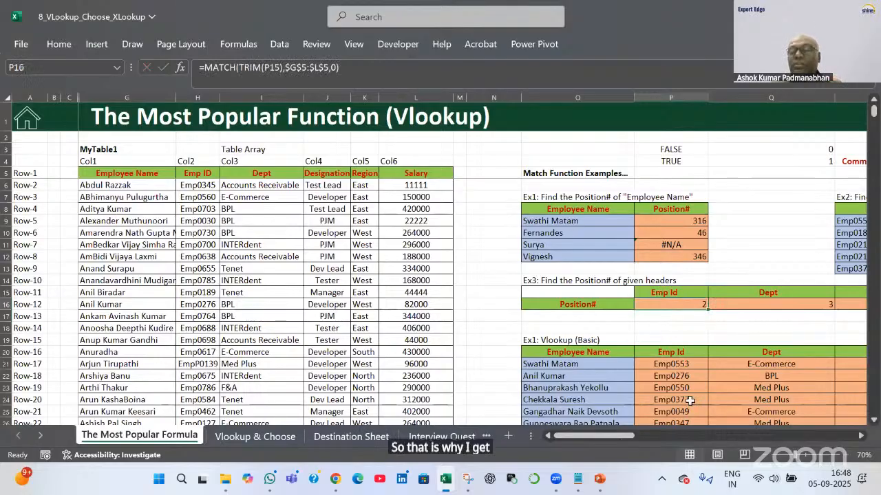
pyautogui.click(389, 78)
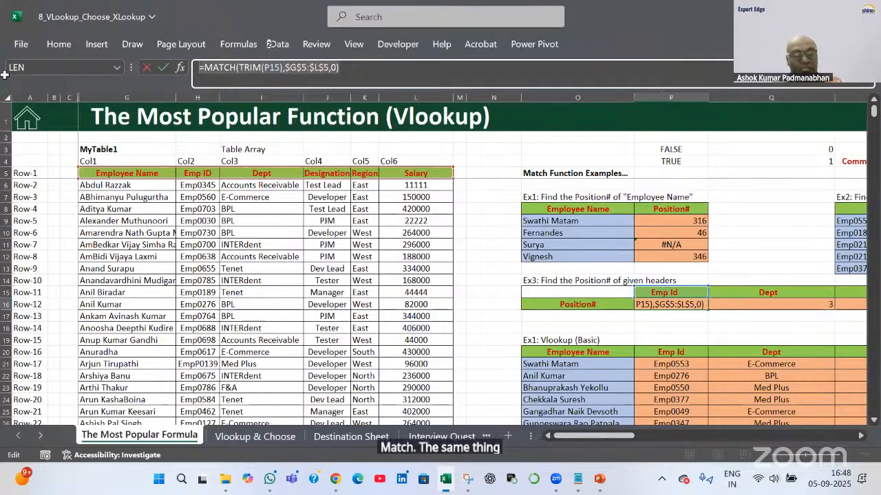
pyautogui.press('Tab')
pyautogui.scroll(-6, 692, 351)
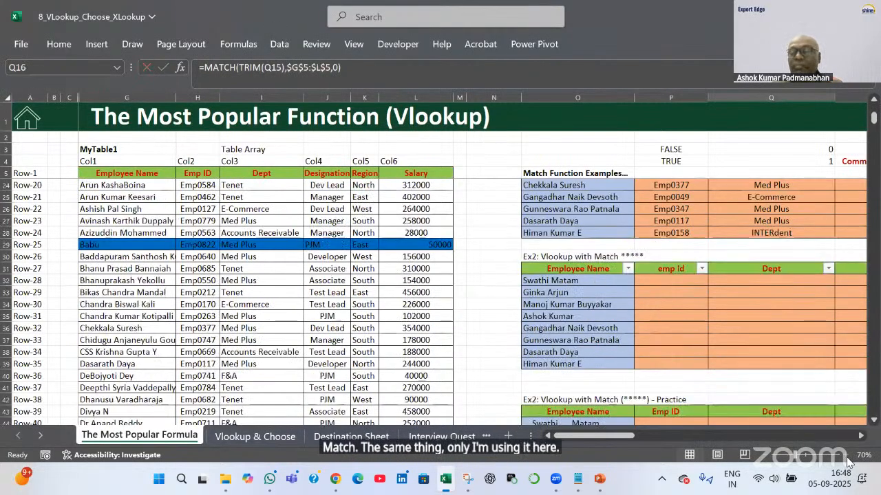
# Start P32's formula as =VLOOKUP(O32,rng_EmpData, inserting the name via F3
pyautogui.click(861, 436)
pyautogui.click(862, 436)
pyautogui.click(861, 436)
pyautogui.click(862, 436)
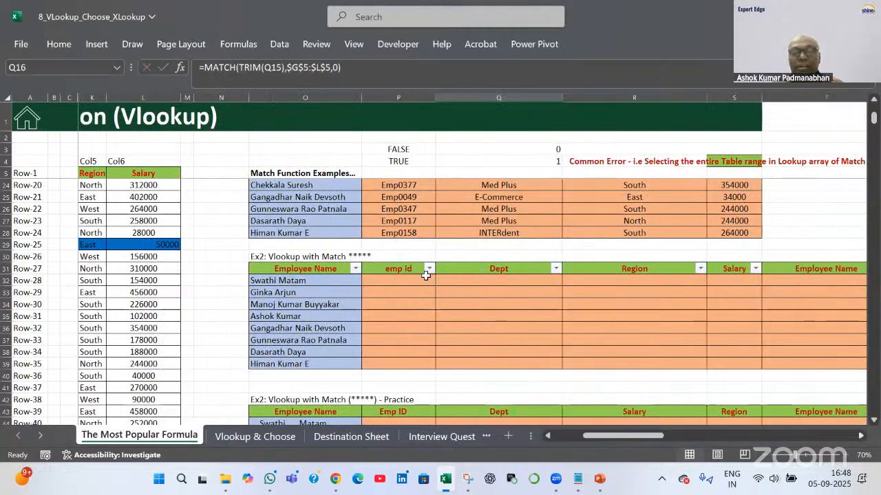
pyautogui.click(421, 278)
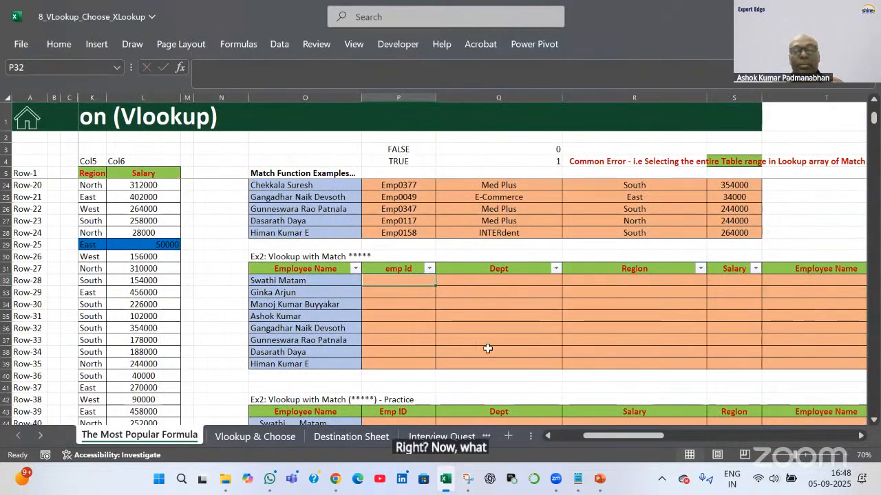
pyautogui.write('=VLOOKUP(')
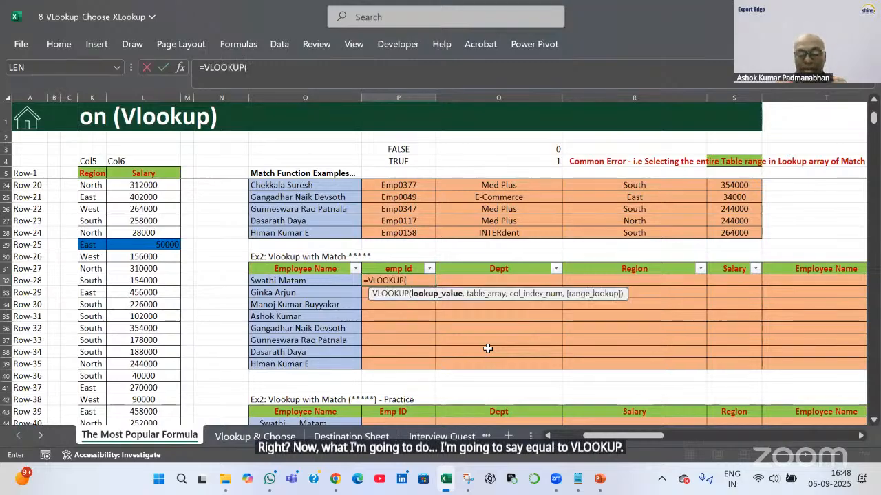
pyautogui.press('Left')
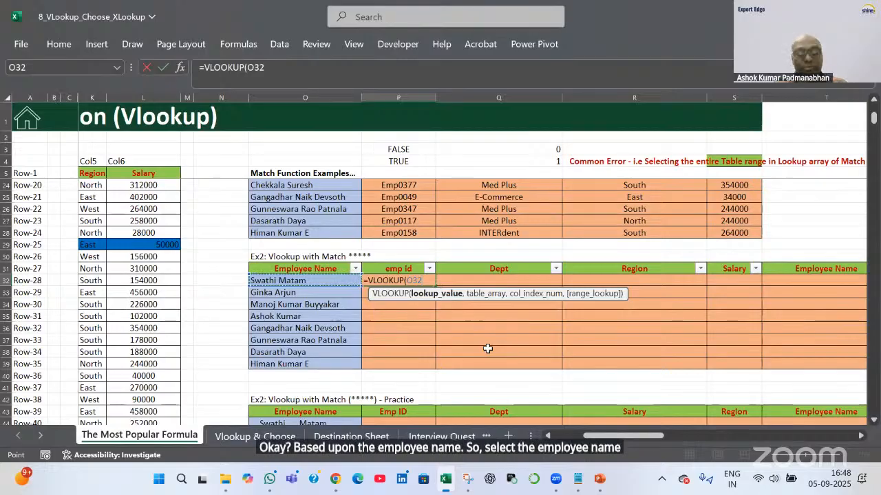
pyautogui.write(',')
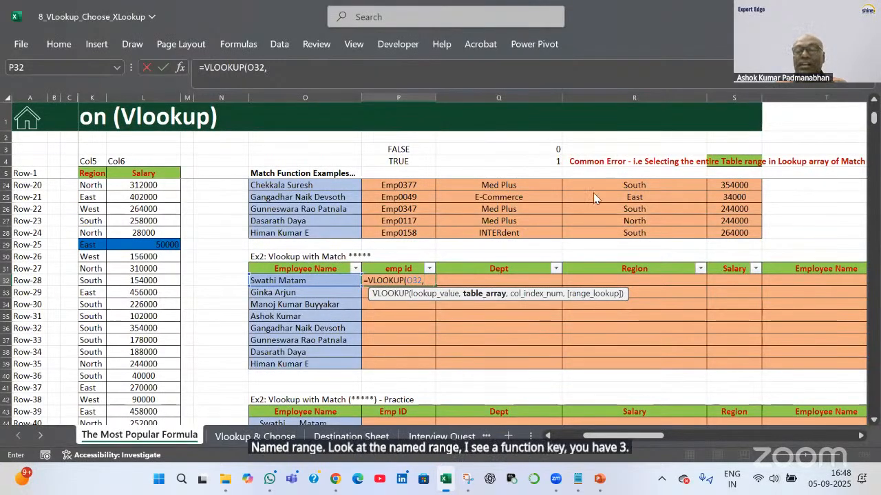
pyautogui.press('F3')
pyautogui.click(638, 283)
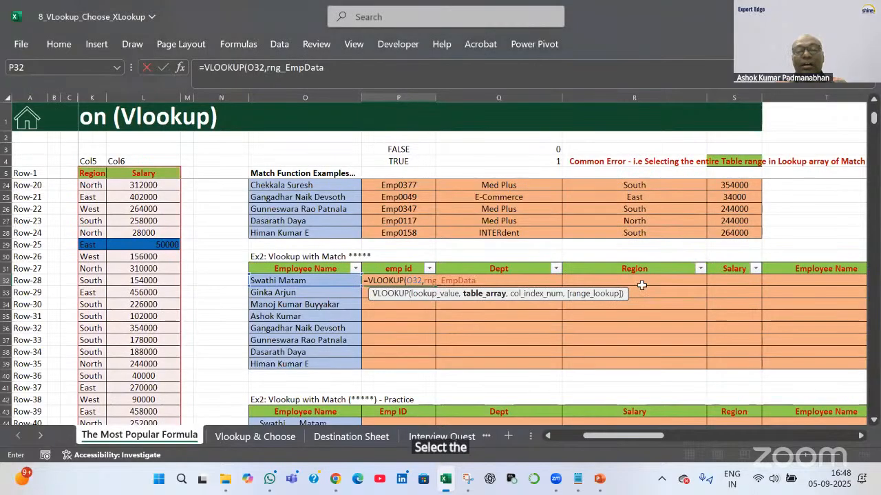
# Add MATCH(TRIM(P31),rng_EmpTitle,0) as the column index argument
pyautogui.write(',')
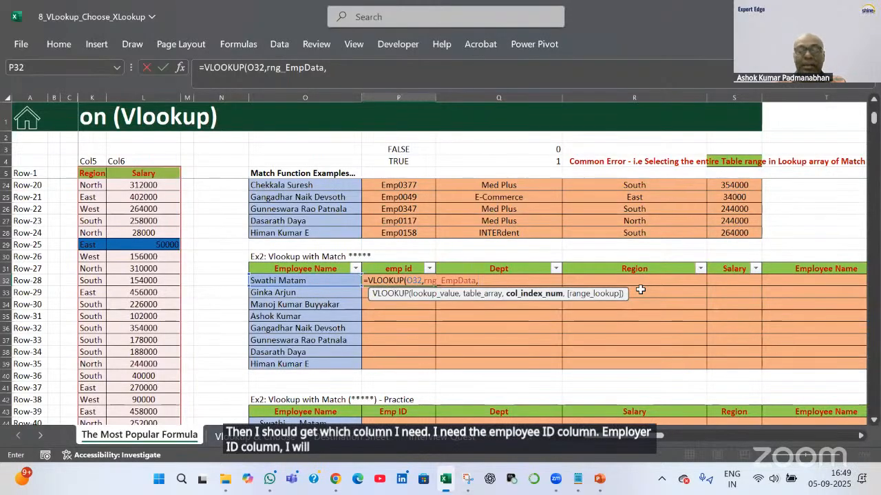
pyautogui.write('ma')
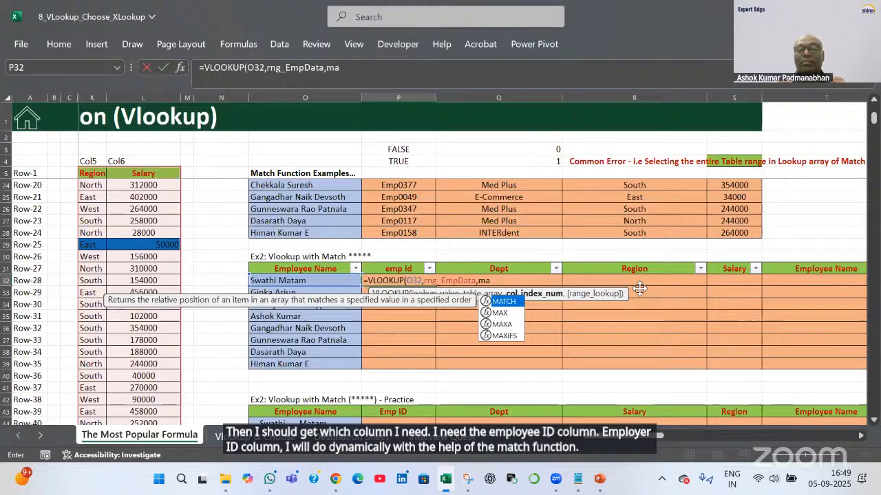
pyautogui.press('Tab')
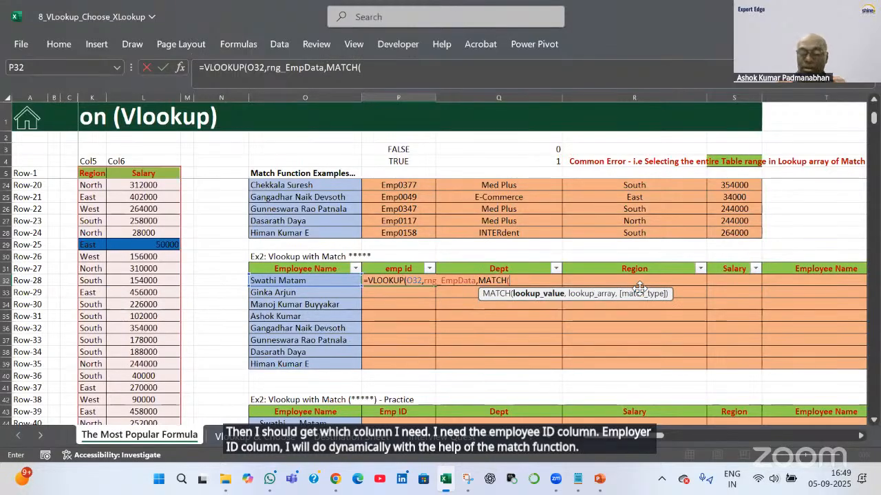
pyautogui.write('Trim(')
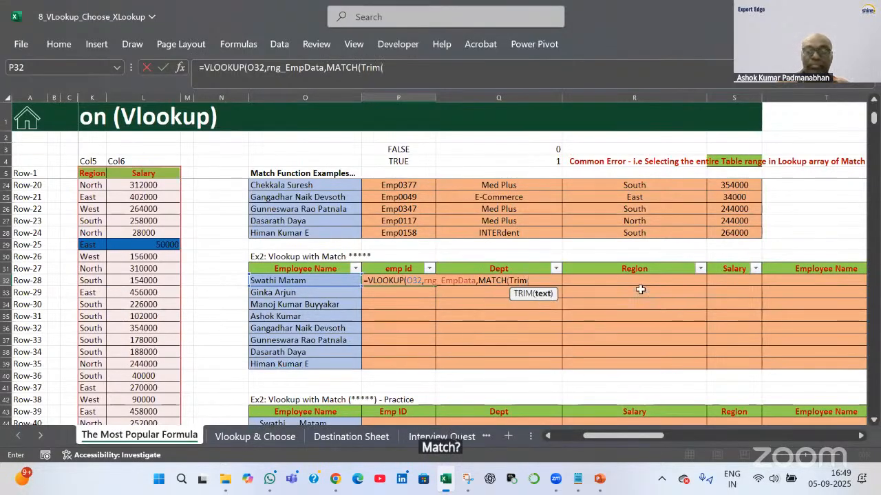
pyautogui.press('Up')
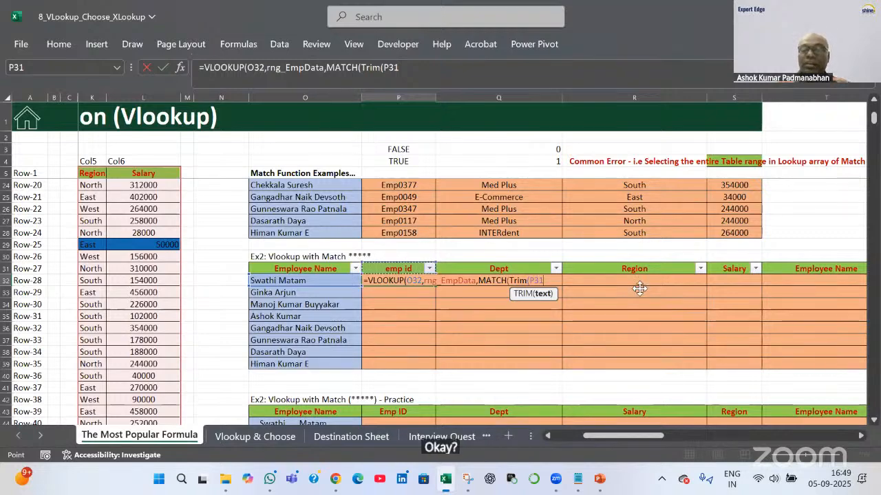
pyautogui.write('),')
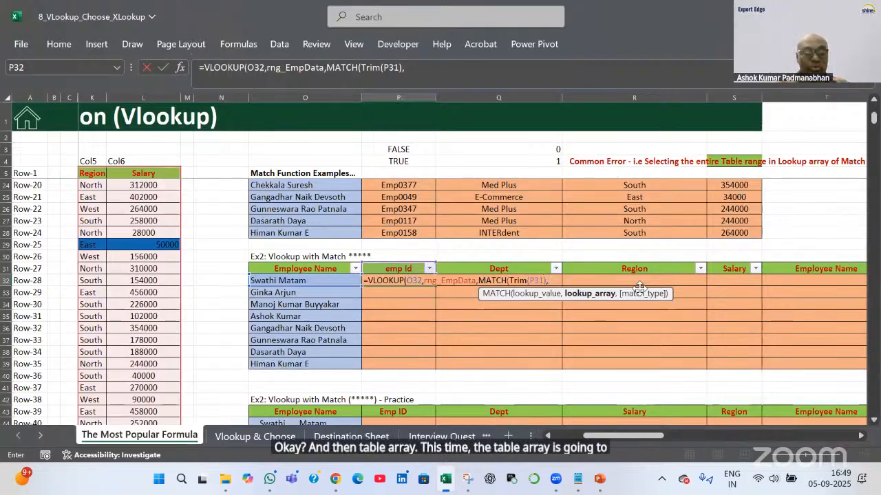
pyautogui.press('F3')
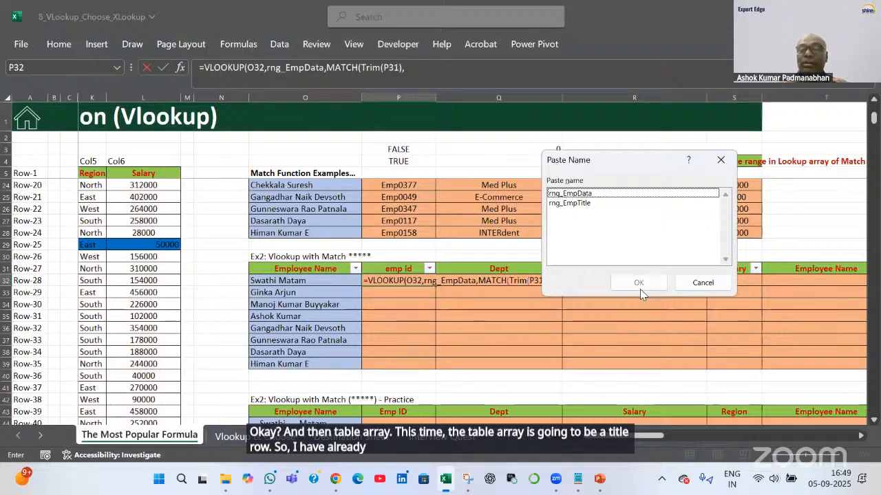
pyautogui.click(604, 204)
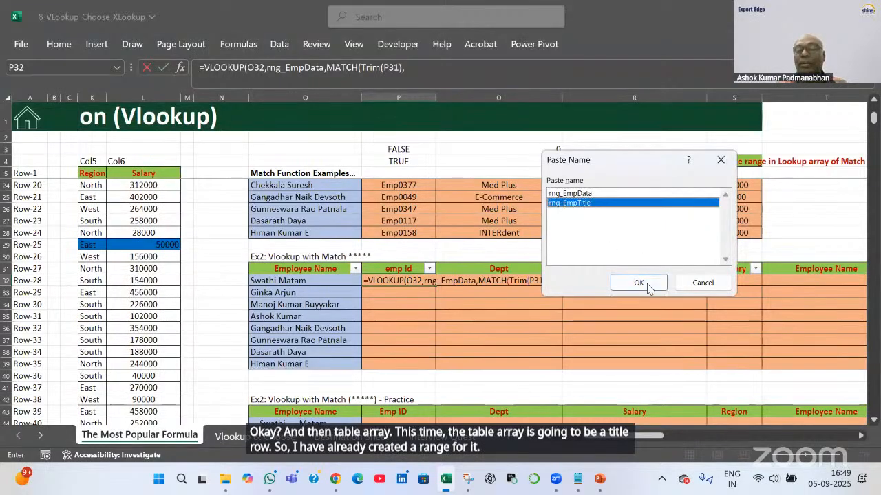
pyautogui.click(638, 283)
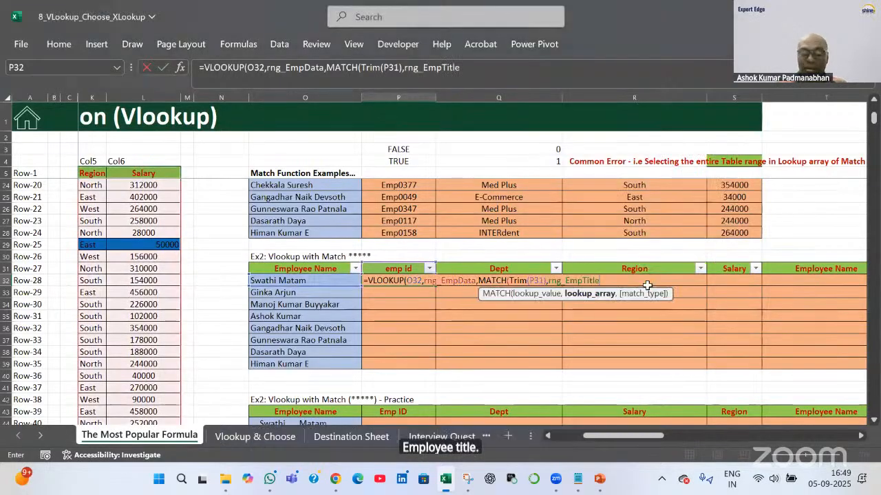
pyautogui.write(',0')
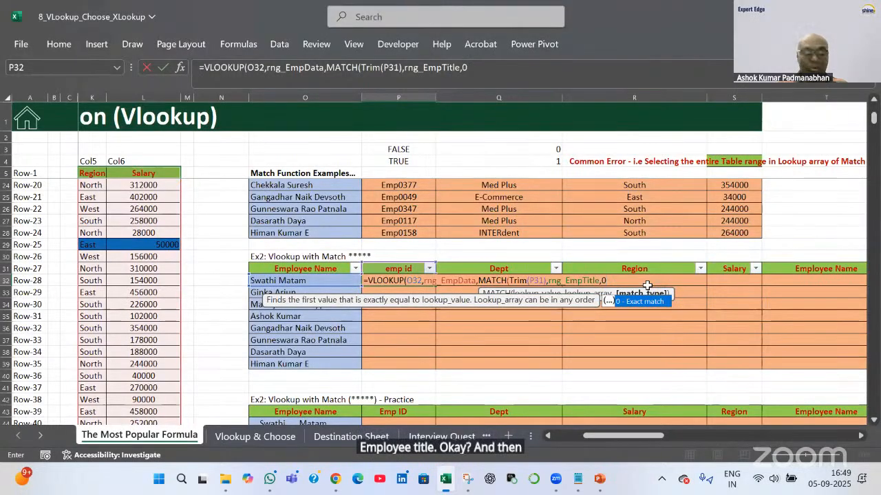
pyautogui.write(')')
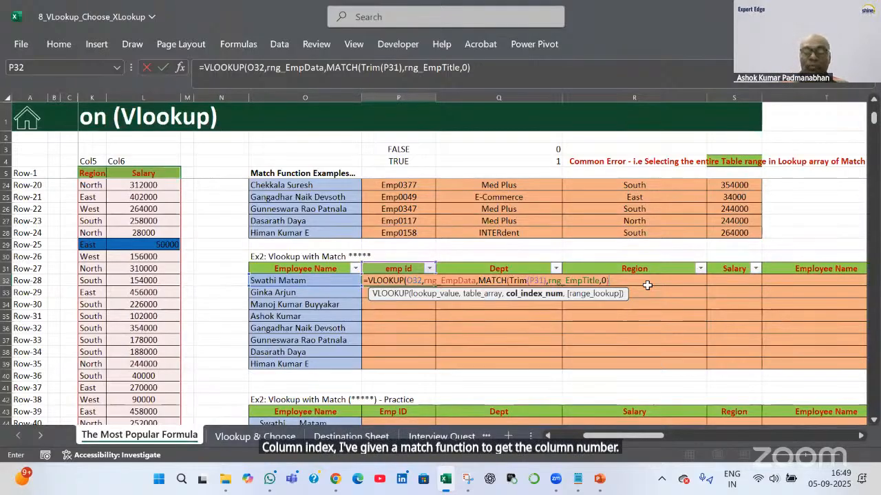
# Finish the VLOOKUP with 0 as the exact-match argument instead of FALSE
pyautogui.write(',')
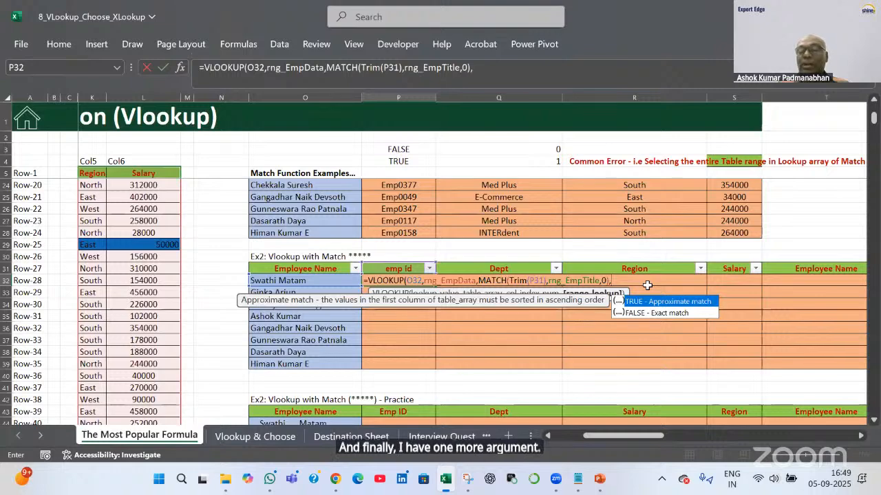
pyautogui.press('Down')
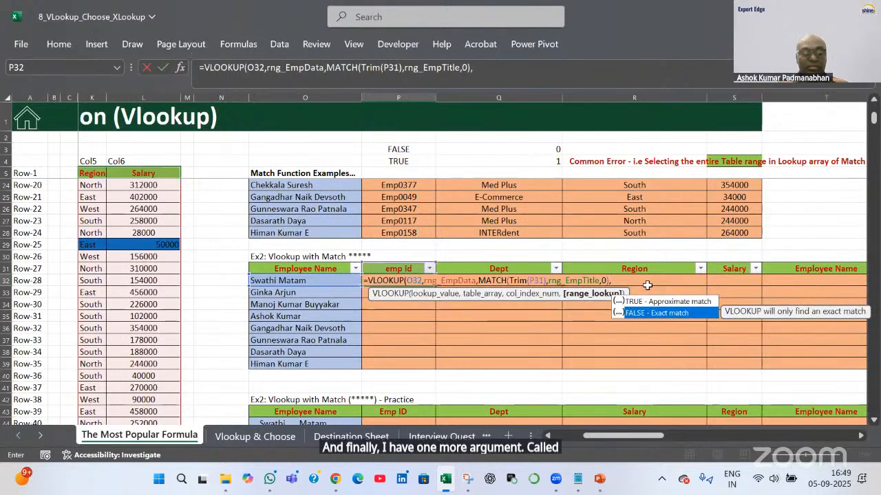
pyautogui.press('Tab')
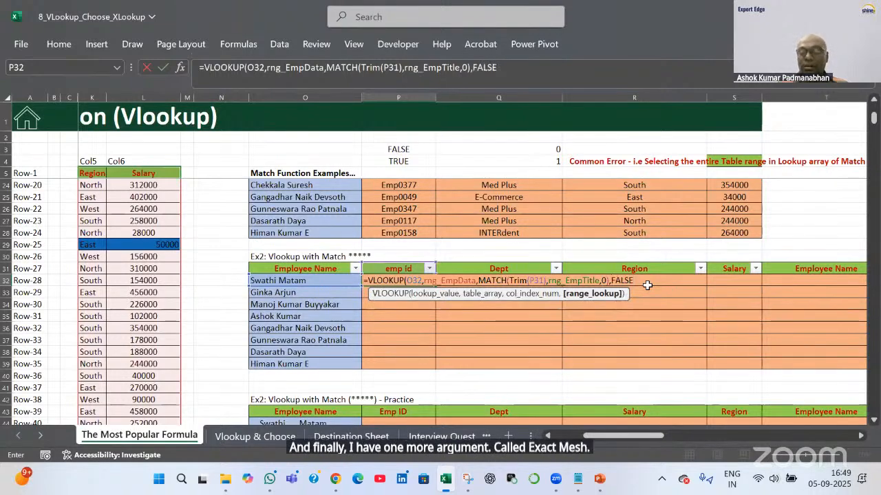
pyautogui.press('BackSpace')
pyautogui.press('BackSpace')
pyautogui.press('BackSpace')
pyautogui.press('BackSpace')
pyautogui.press('BackSpace')
pyautogui.write('0')
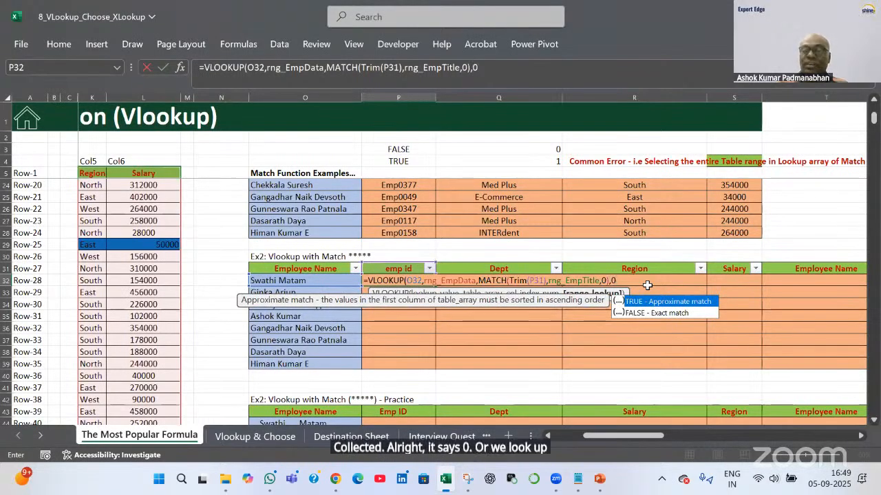
pyautogui.write(')')
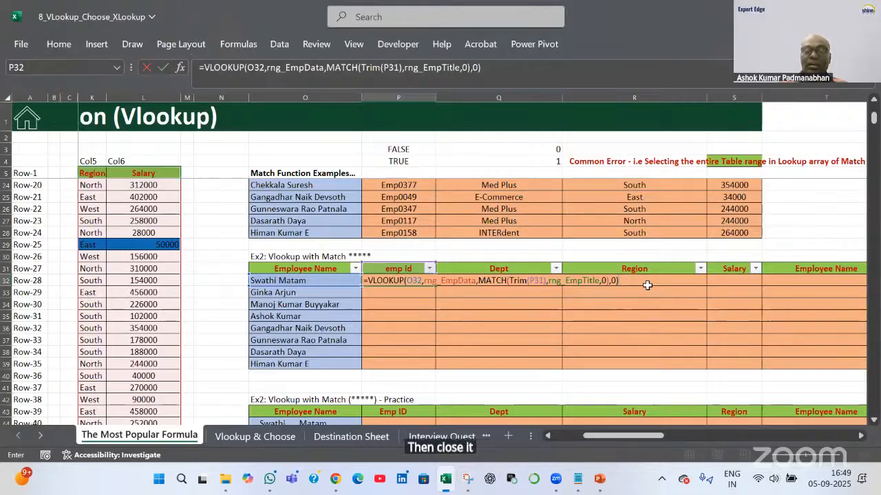
# Anchor the references as $O32 and P$31 and commit the P32 formula
pyautogui.click(408, 281)
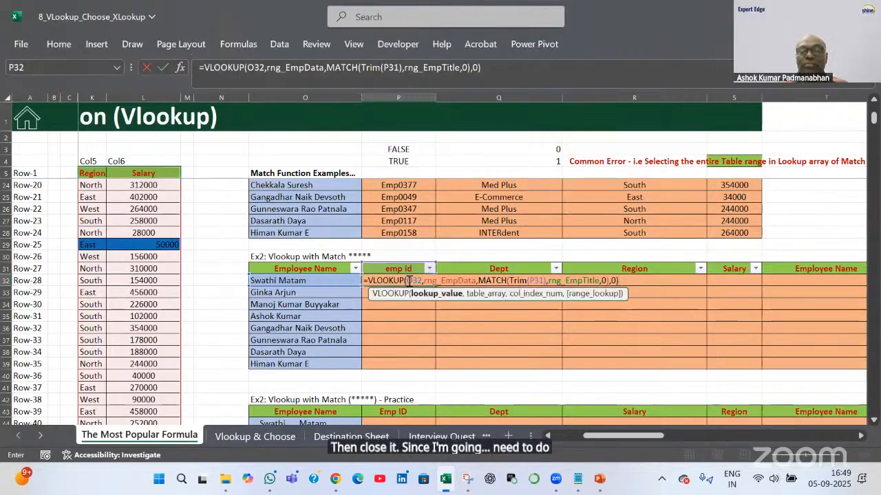
pyautogui.write('$')
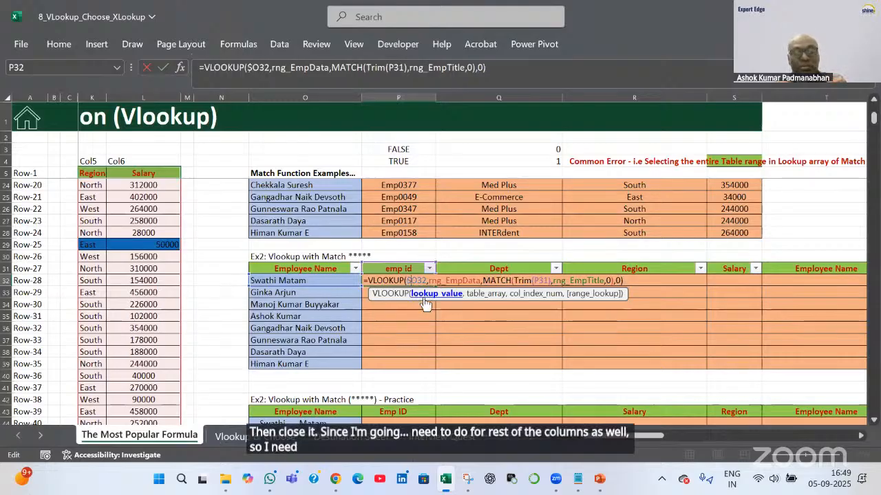
pyautogui.click(541, 281)
pyautogui.write('$')
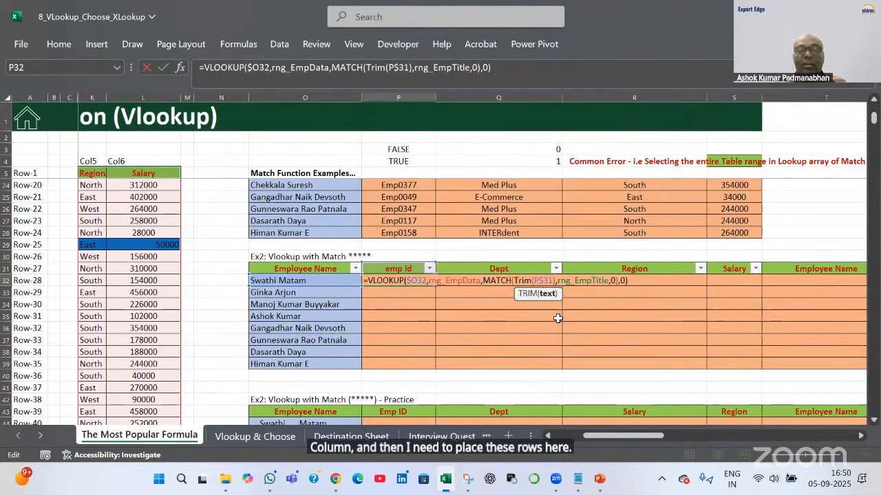
pyautogui.press('Return')
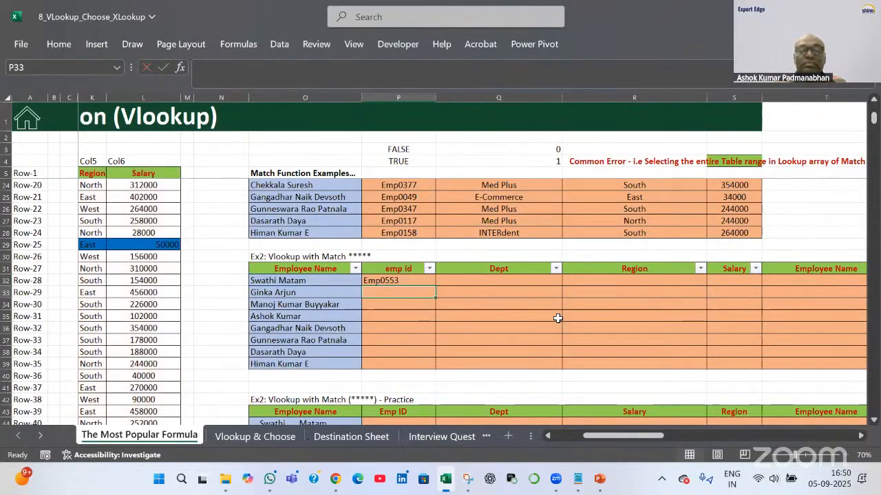
# Copy P32's lookup formula across to Salary (column S) and down through row 39 of the Ex2 table
pyautogui.click(431, 282)
pyautogui.moveTo(435, 287); pyautogui.dragTo(749, 282)
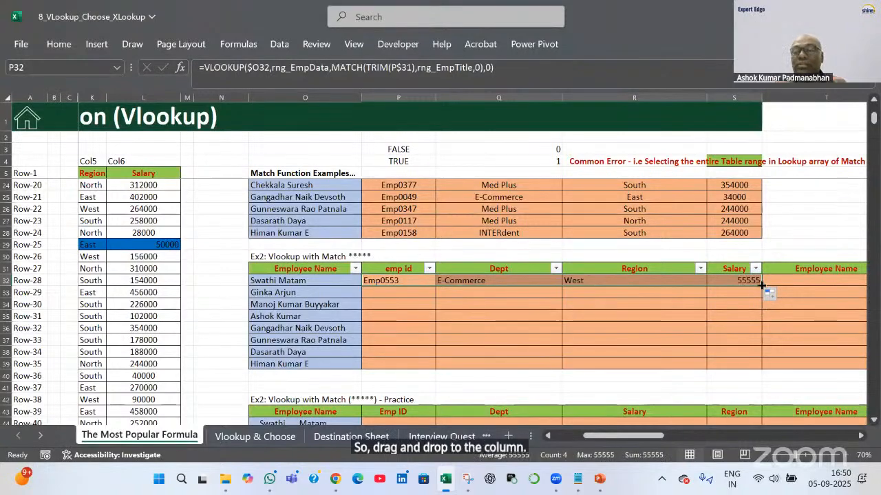
pyautogui.doubleClick(761, 287)
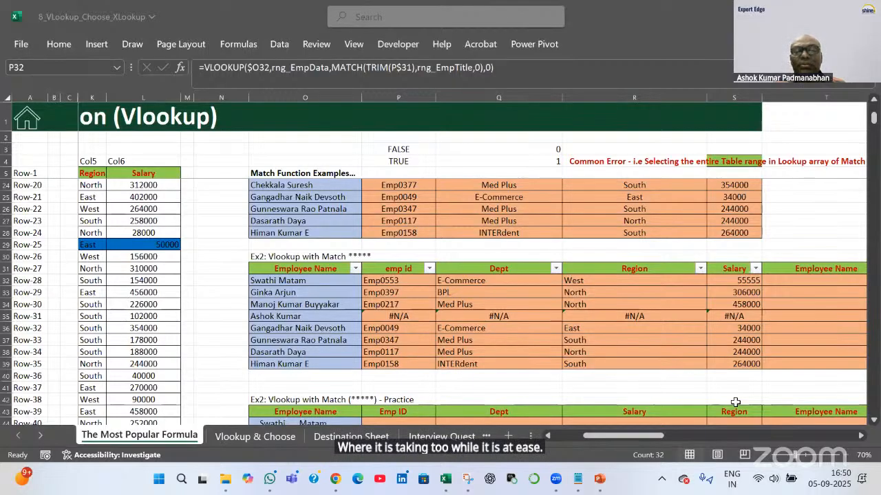
pyautogui.click(419, 277)
pyautogui.click(408, 277)
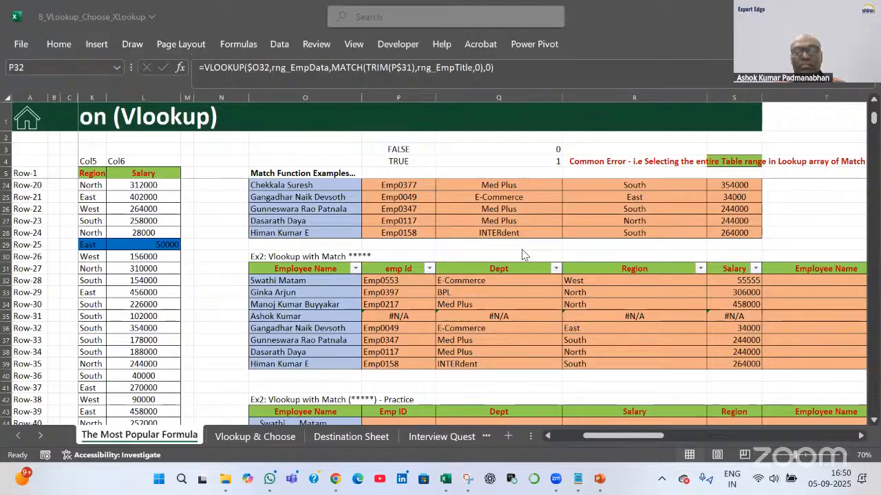
pyautogui.click(624, 287)
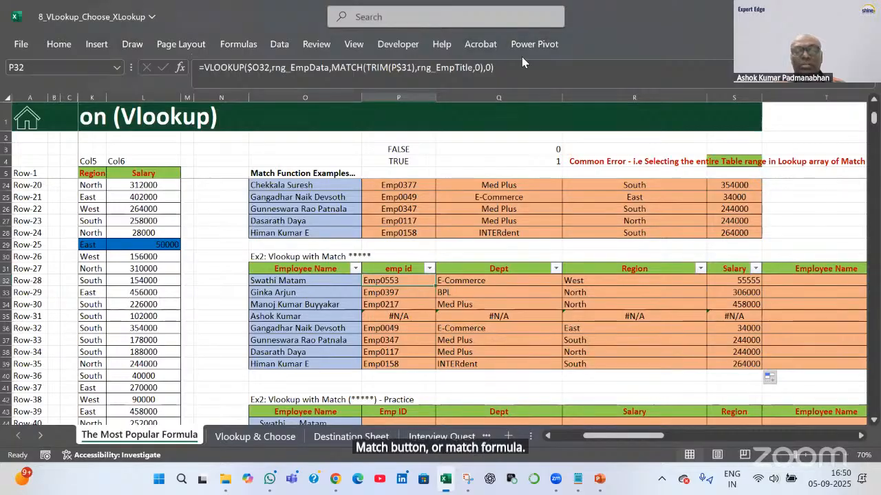
pyautogui.click(302, 286)
pyautogui.click(305, 318)
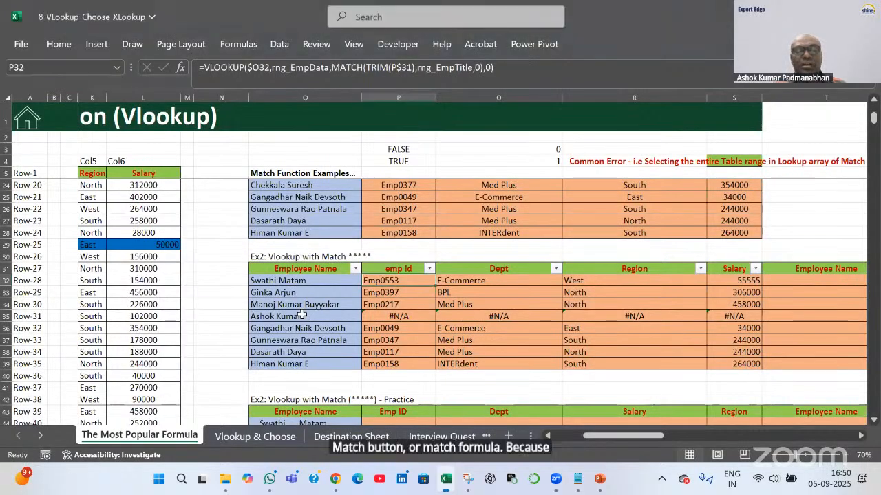
pyautogui.click(303, 315)
pyautogui.moveTo(616, 440); pyautogui.dragTo(570, 441)
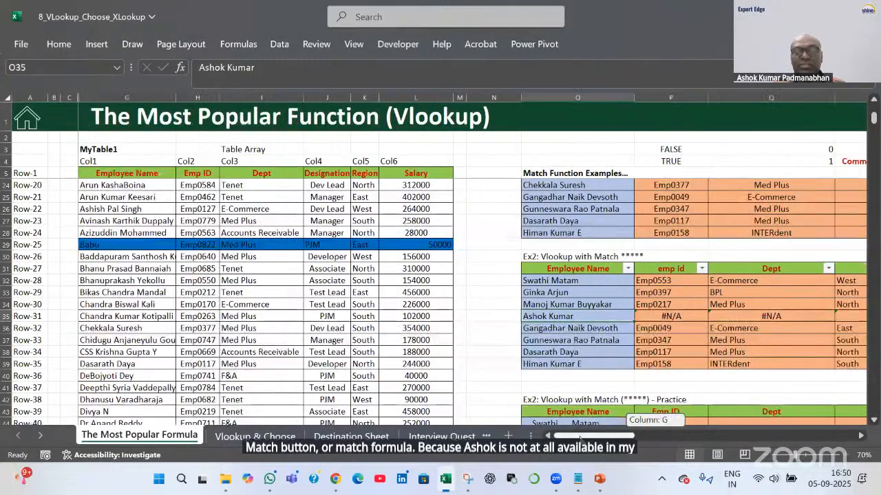
pyautogui.moveTo(121, 185); pyautogui.dragTo(132, 233)
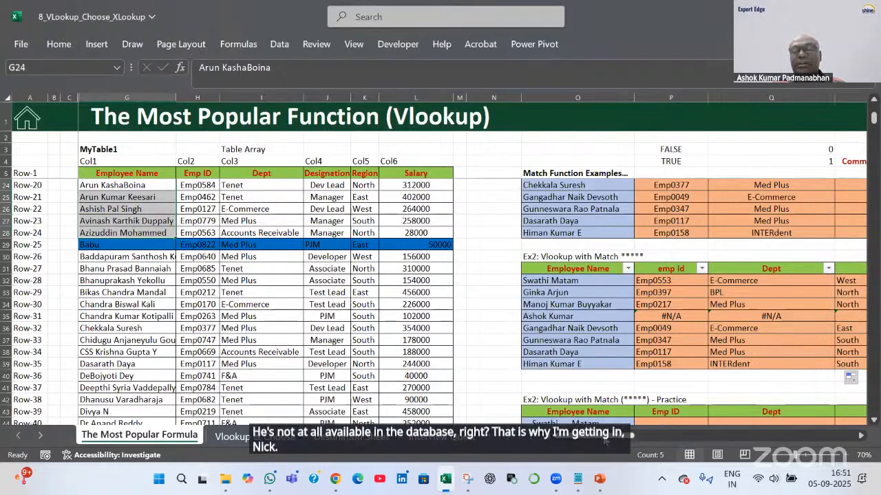
pyautogui.moveTo(605, 438); pyautogui.dragTo(627, 437)
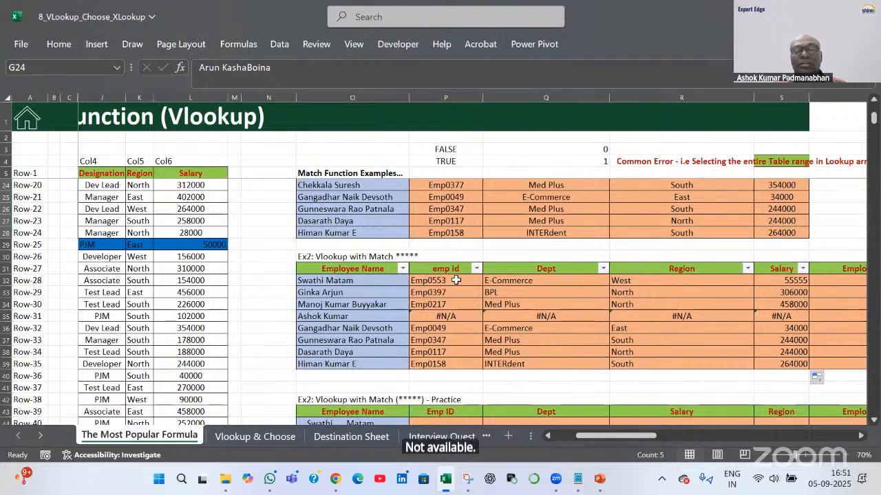
pyautogui.click(455, 280)
pyautogui.doubleClick(456, 280)
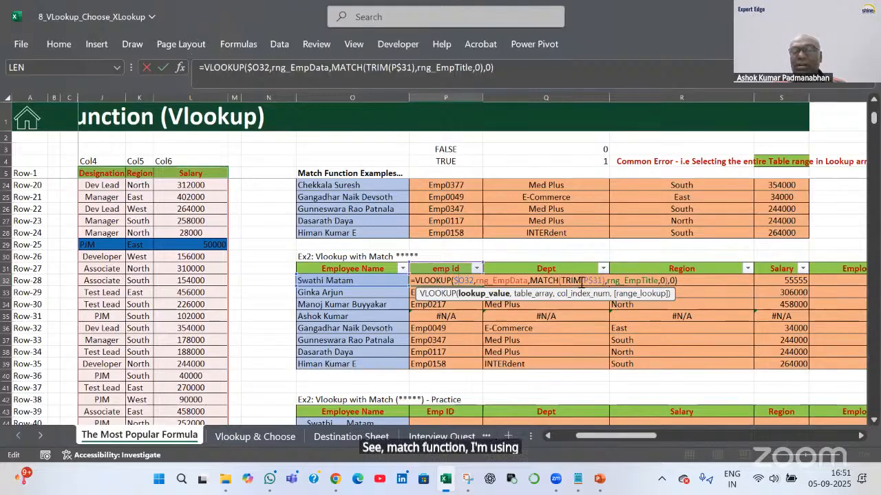
pyautogui.moveTo(562, 280); pyautogui.dragTo(604, 280)
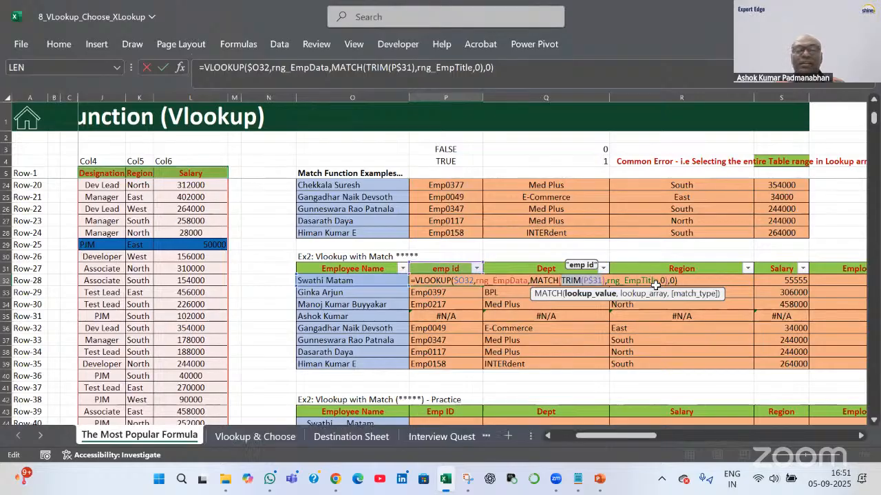
pyautogui.press('Return')
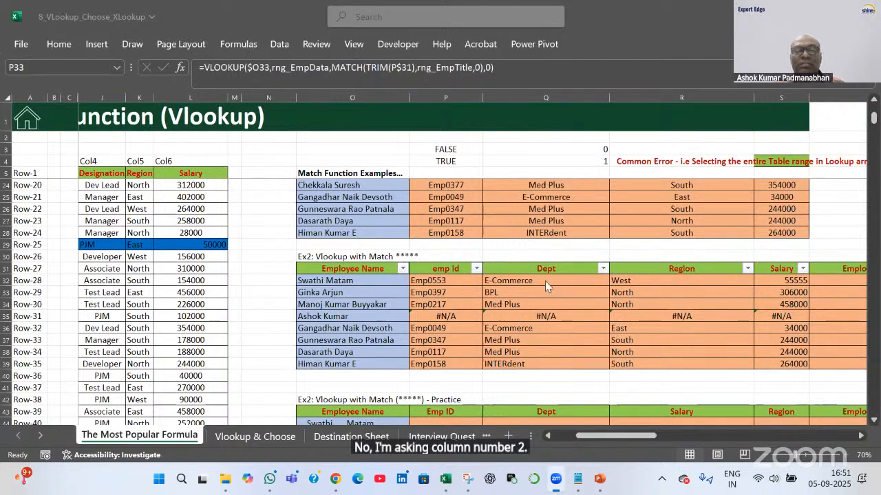
pyautogui.scroll(6, 545, 281)
pyautogui.click(464, 306)
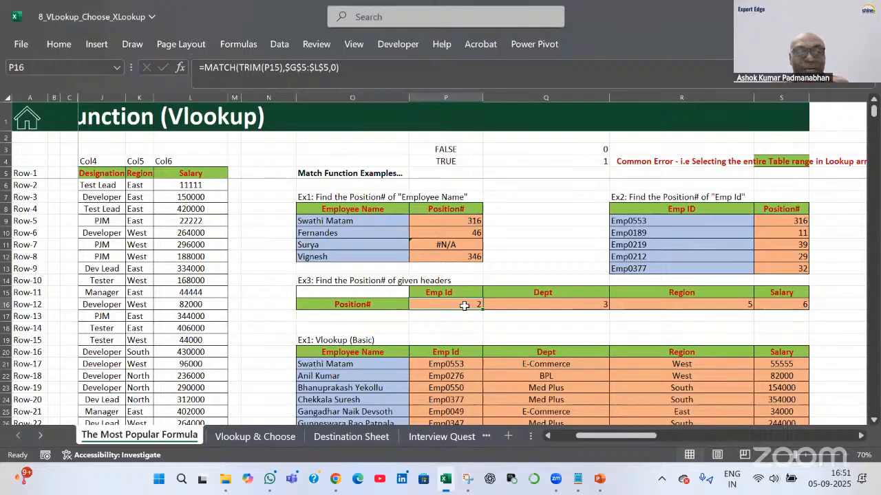
pyautogui.scroll(-5, 465, 306)
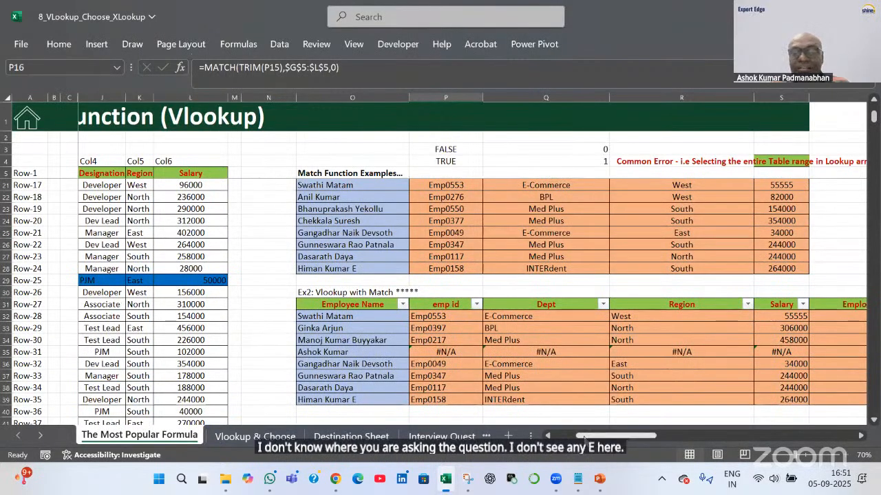
pyautogui.hscroll(-3, 548, 442)
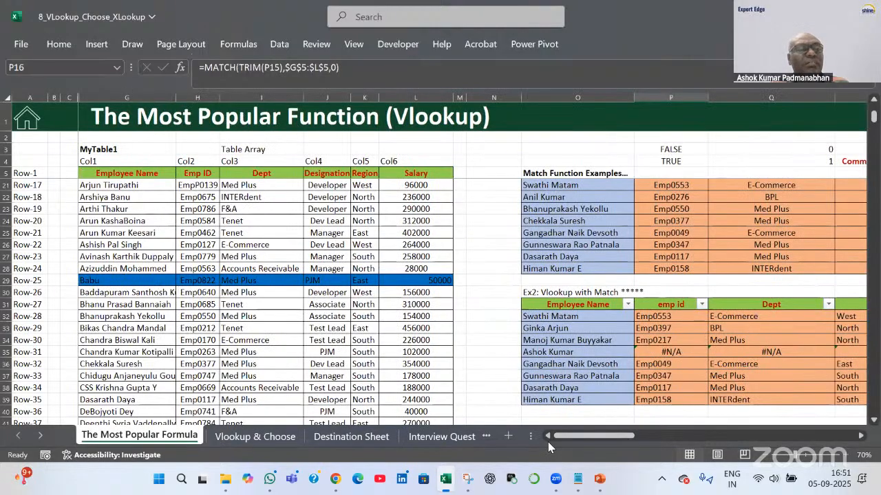
pyautogui.click(667, 316)
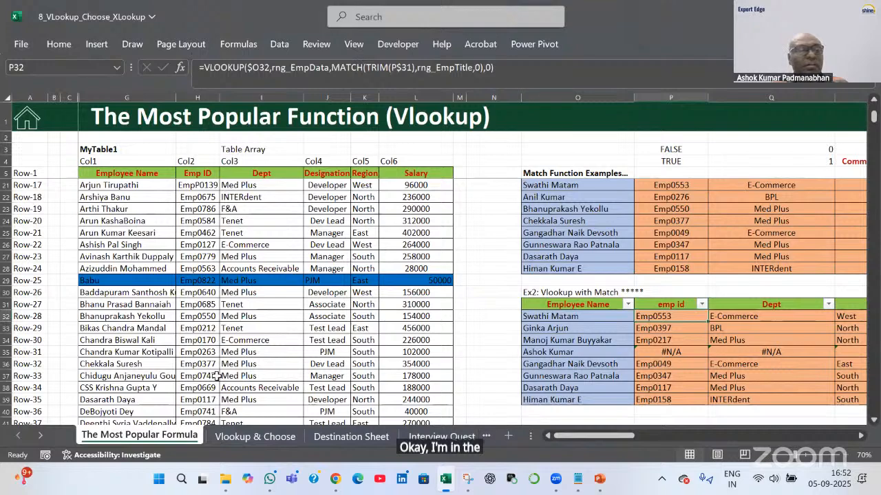
pyautogui.click(125, 182)
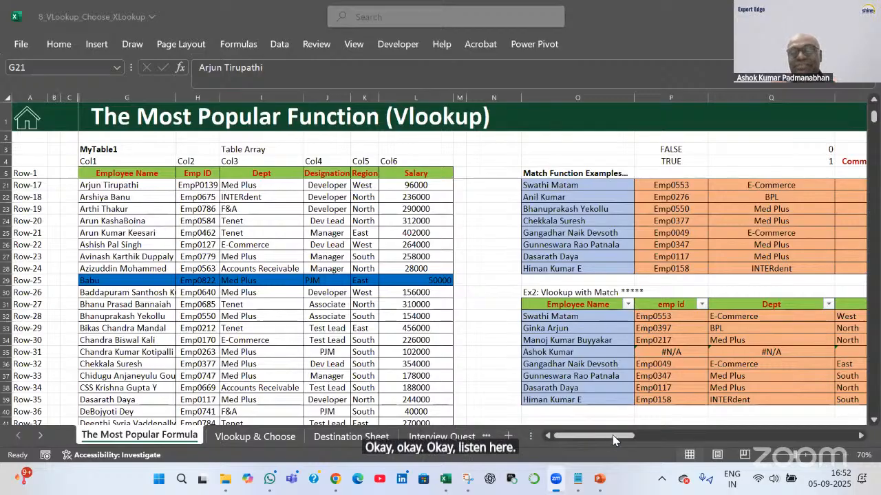
pyautogui.moveTo(612, 434)
pyautogui.mouseDown()
pyautogui.moveTo(619, 443)
pyautogui.moveTo(613, 436)
pyautogui.mouseUp()
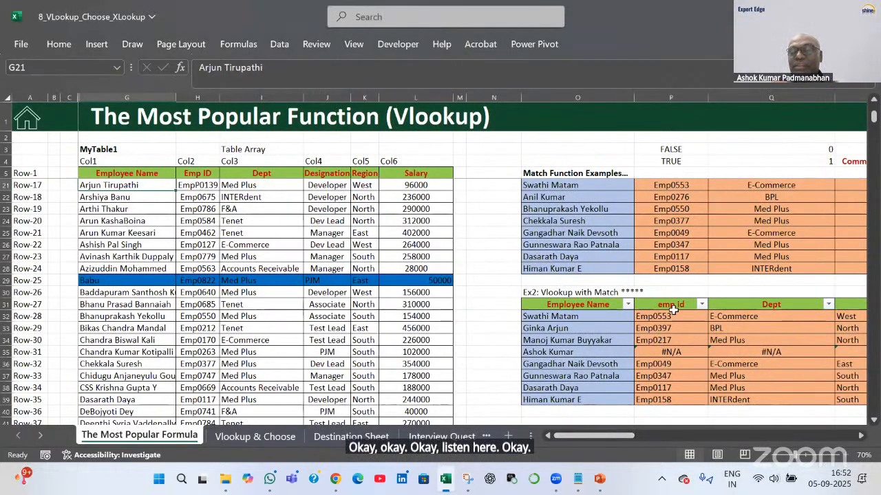
pyautogui.click(673, 316)
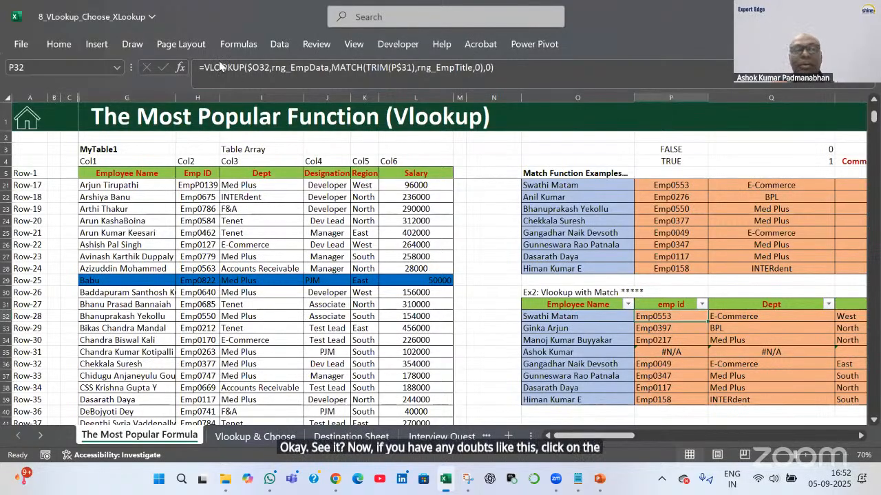
pyautogui.click(231, 44)
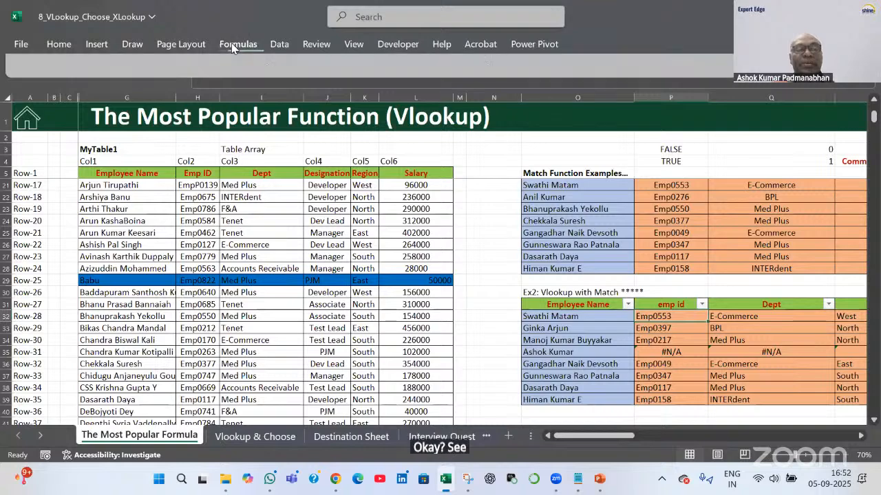
pyautogui.click(676, 98)
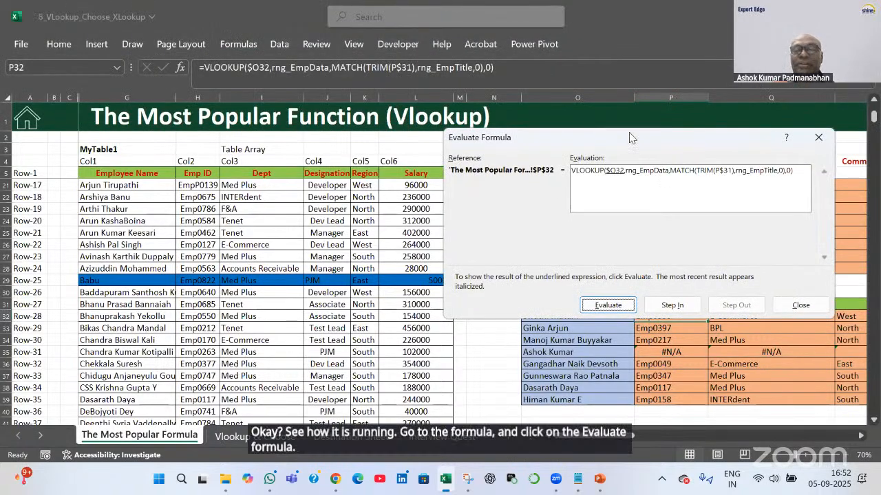
pyautogui.moveTo(628, 138); pyautogui.dragTo(545, 71)
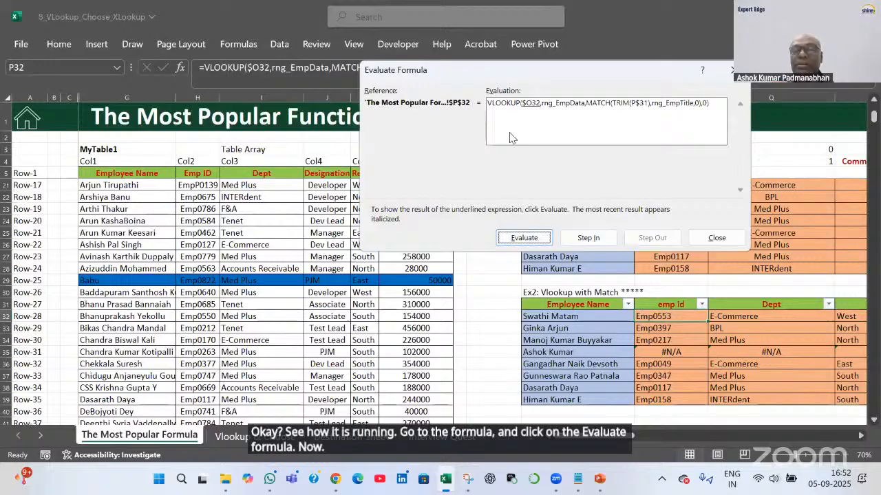
pyautogui.click(519, 241)
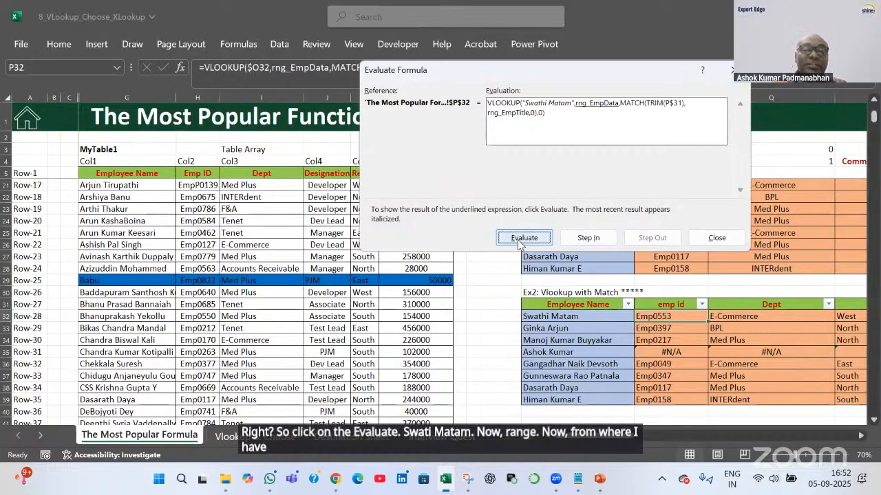
pyautogui.click(519, 241)
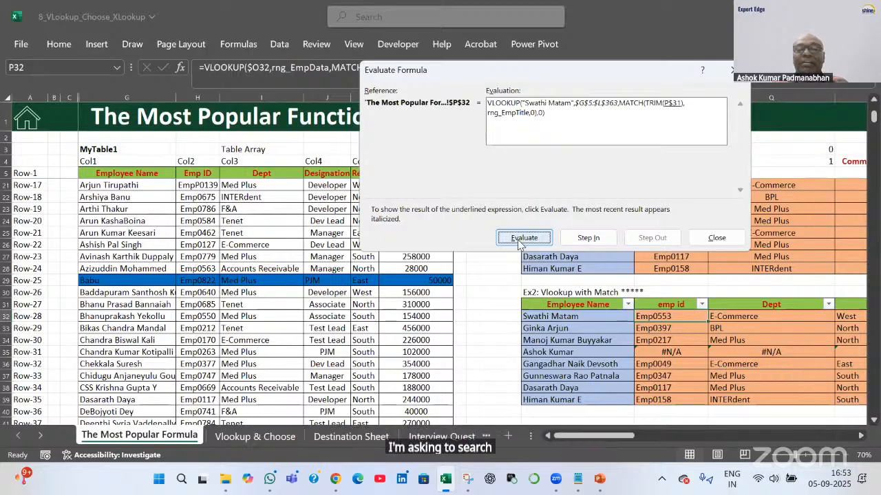
pyautogui.click(520, 239)
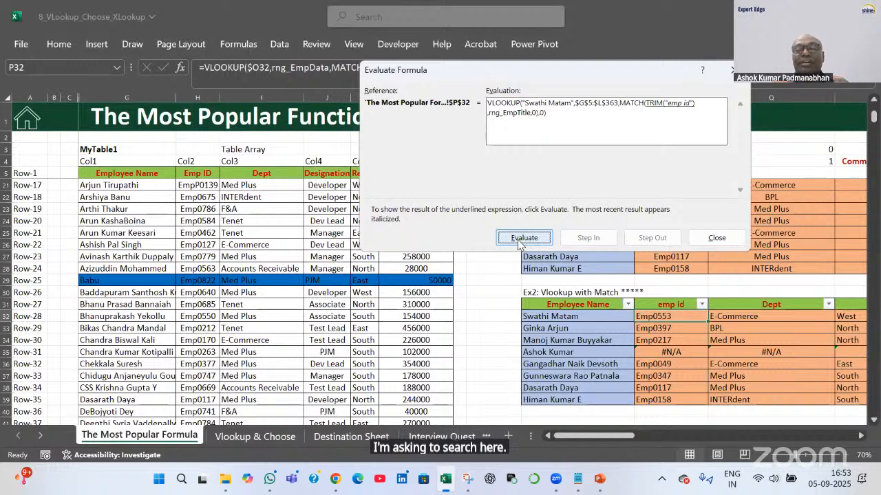
pyautogui.click(519, 240)
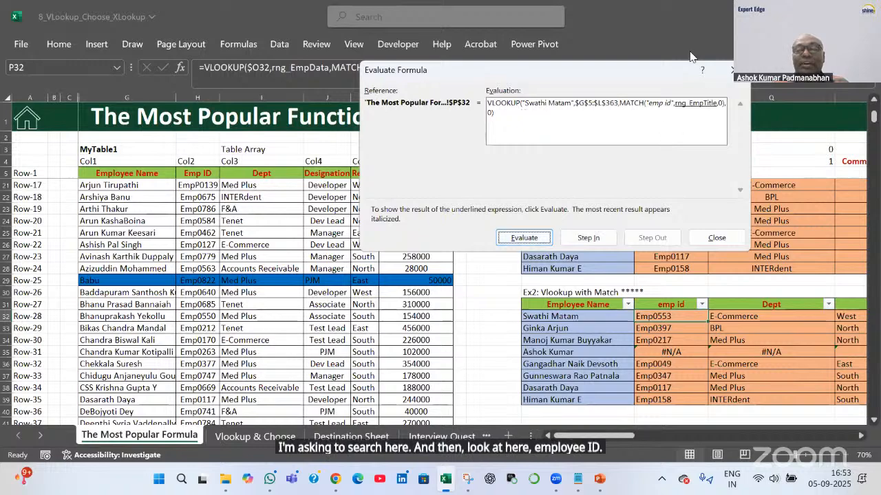
pyautogui.moveTo(641, 68); pyautogui.dragTo(552, 74)
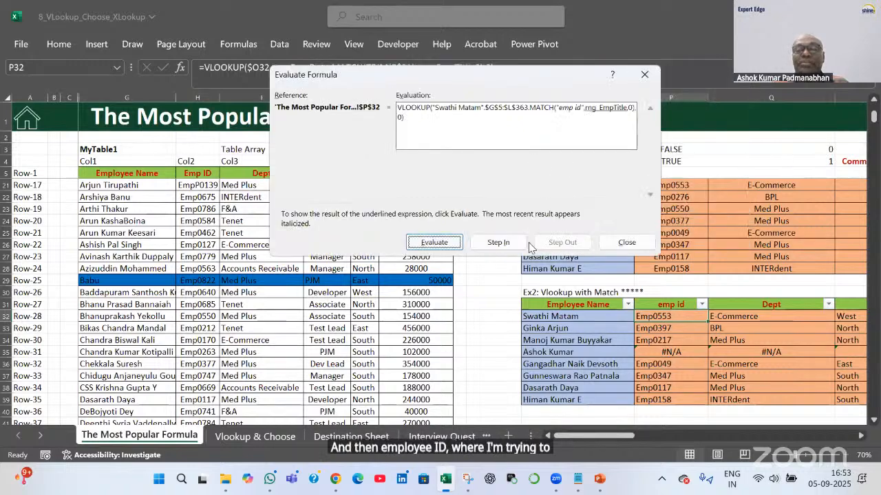
pyautogui.click(445, 246)
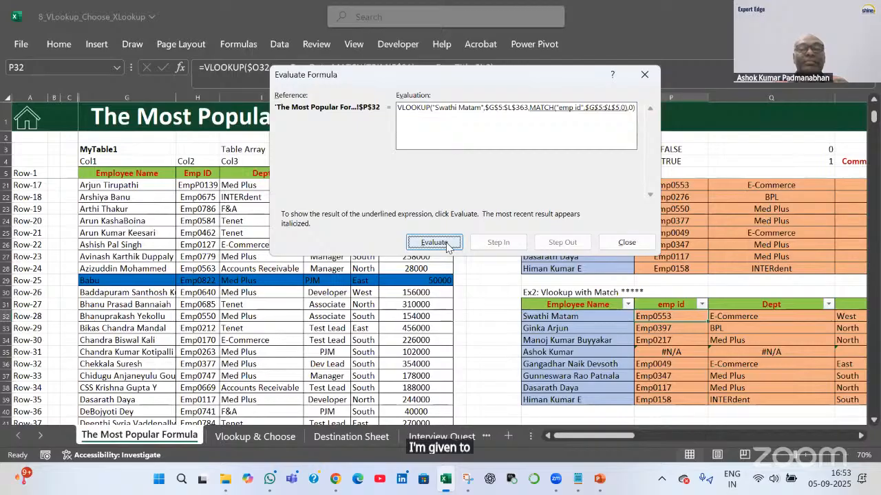
pyautogui.click(446, 244)
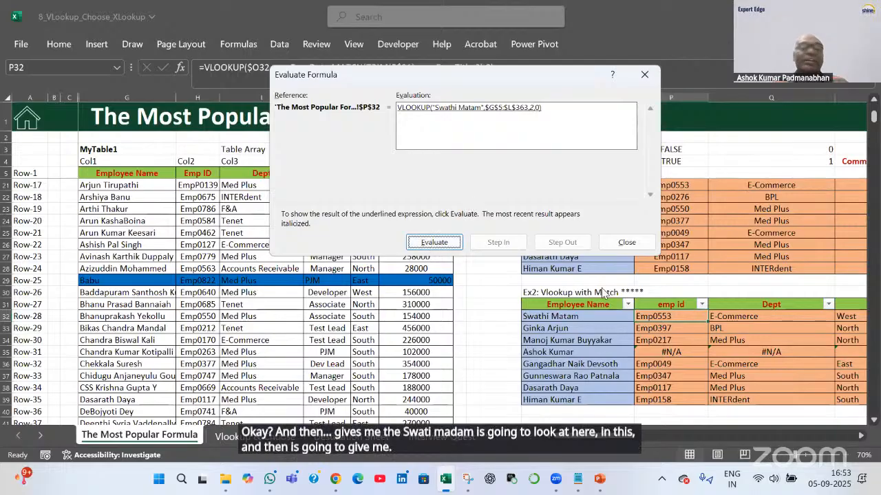
pyautogui.click(434, 243)
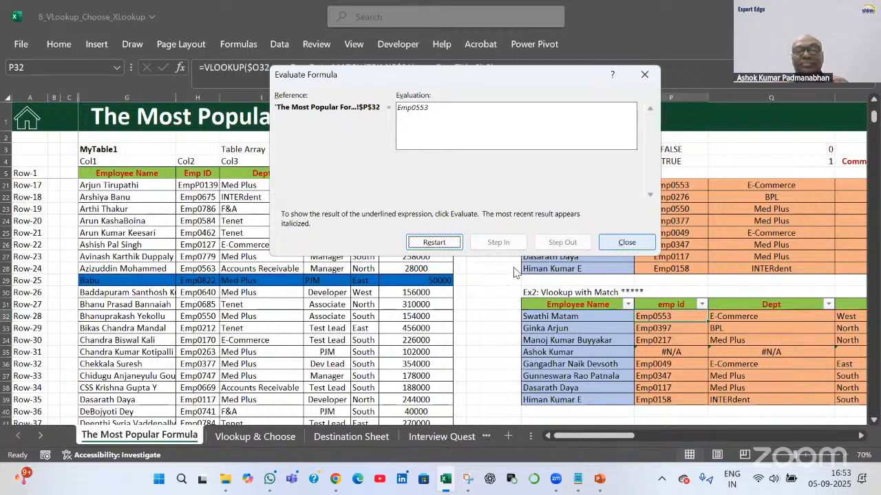
# Close the Evaluate Formula dialog and scroll the sheet back to the Vlookup with Match table
pyautogui.press('Escape')
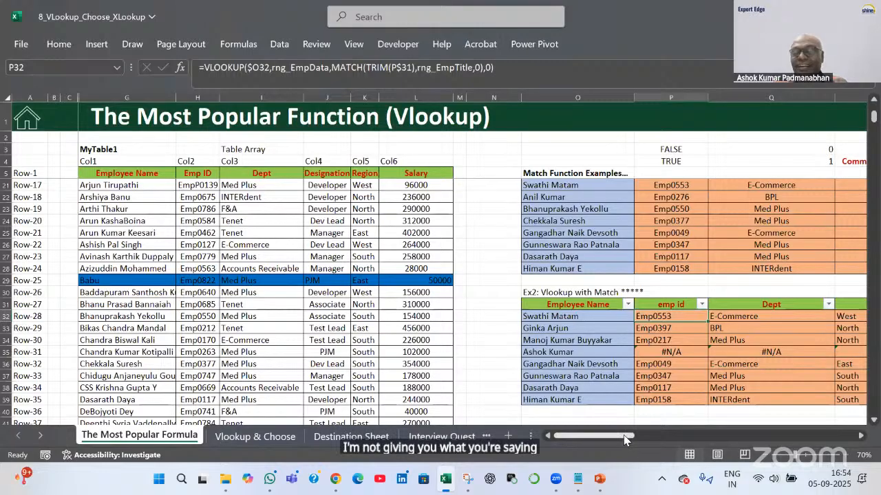
pyautogui.moveTo(644, 436); pyautogui.dragTo(600, 448)
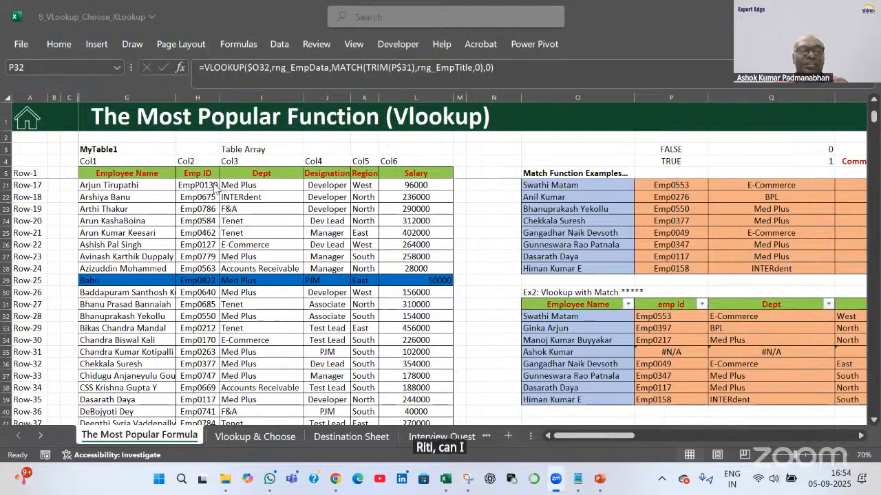
pyautogui.click(264, 24)
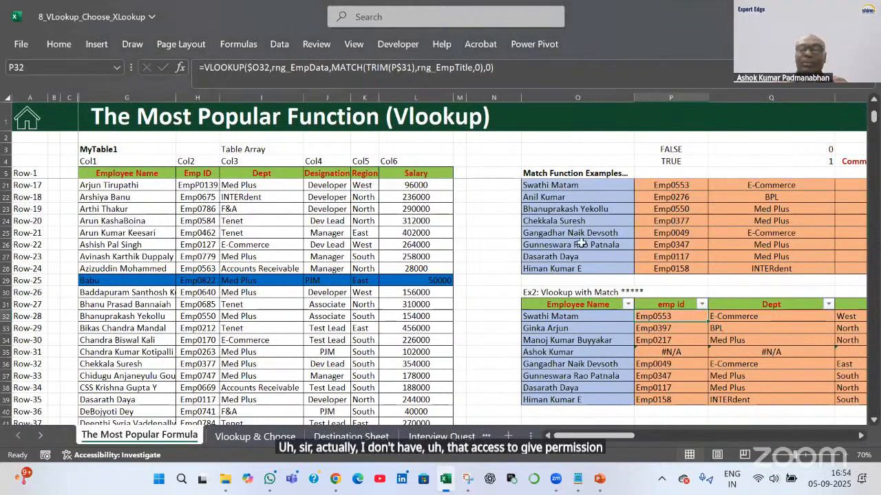
pyautogui.doubleClick(674, 317)
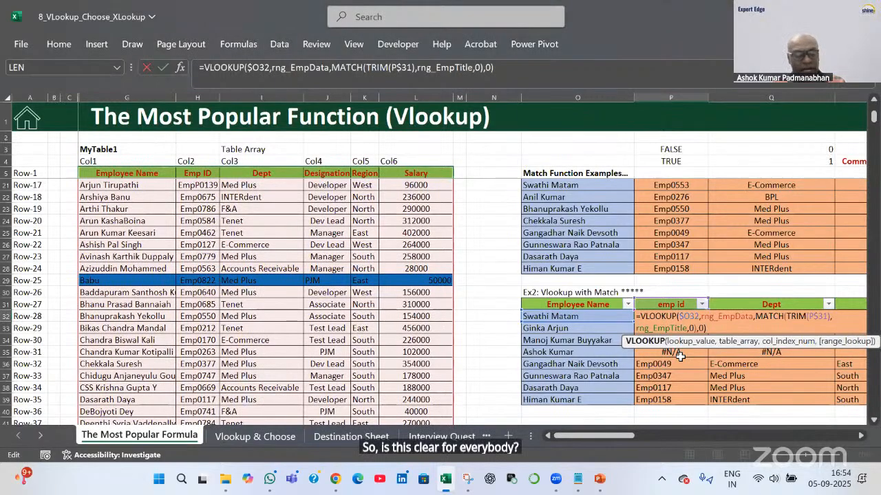
pyautogui.press('Tab')
pyautogui.scroll(-4, 673, 372)
pyautogui.scroll(-3, 674, 371)
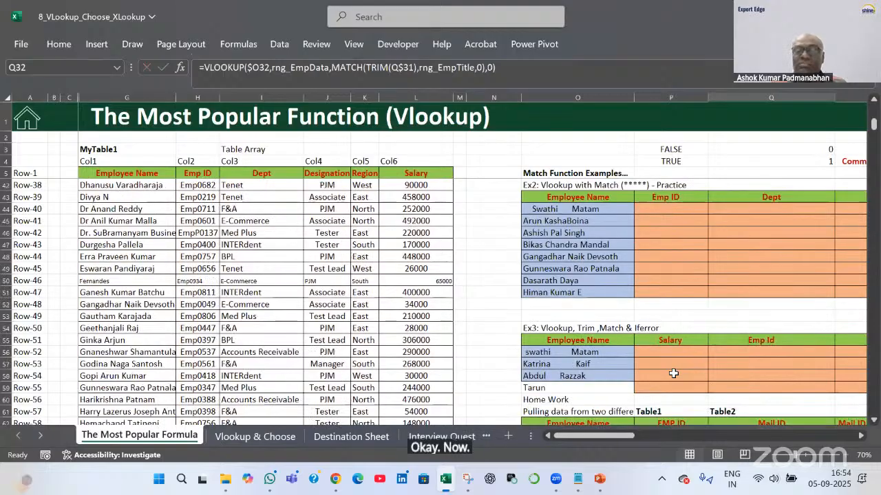
pyautogui.scroll(-3, 674, 374)
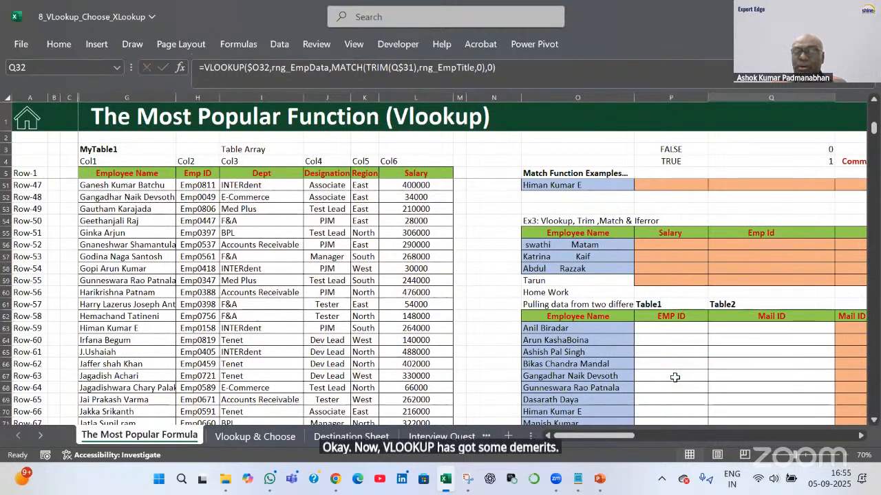
pyautogui.scroll(-7, 675, 376)
pyautogui.scroll(6, 675, 377)
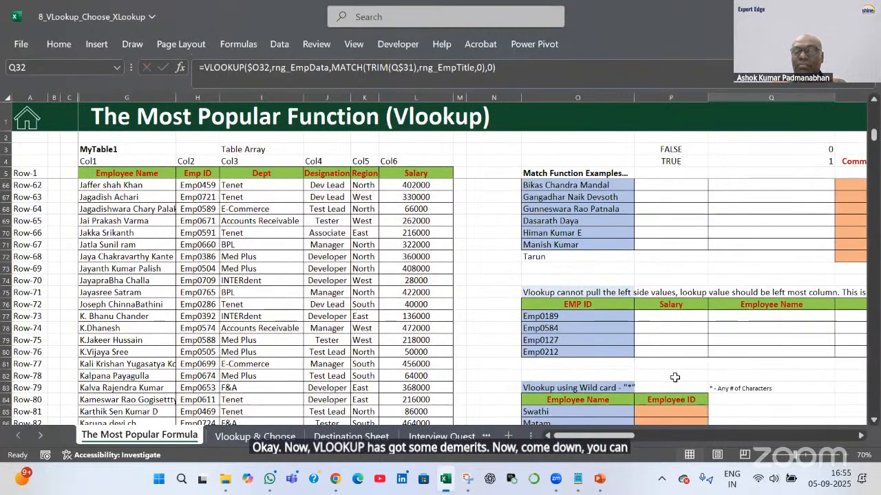
pyautogui.moveTo(612, 438); pyautogui.dragTo(622, 441)
pyautogui.scroll(-4, 576, 363)
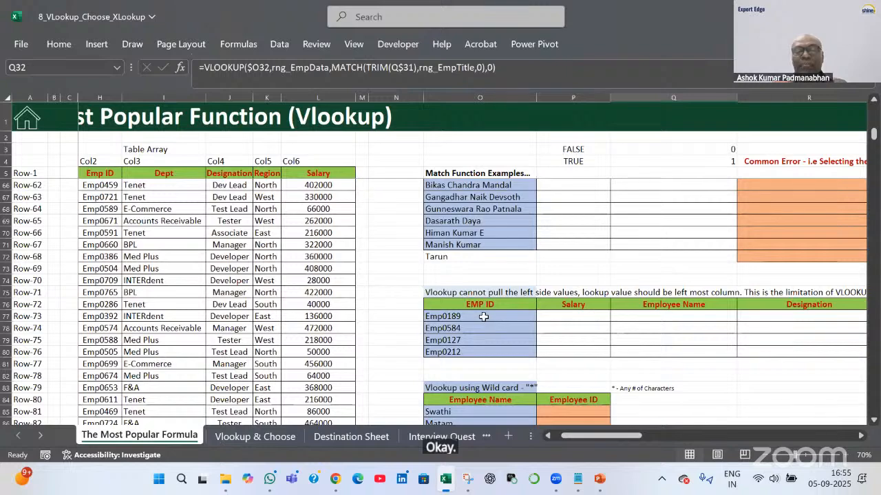
pyautogui.moveTo(567, 438); pyautogui.dragTo(554, 439)
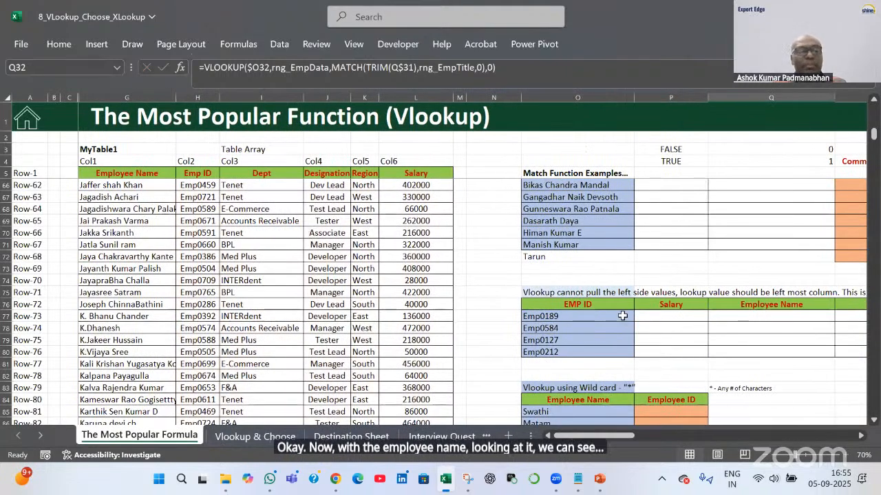
pyautogui.moveTo(145, 185); pyautogui.dragTo(155, 233)
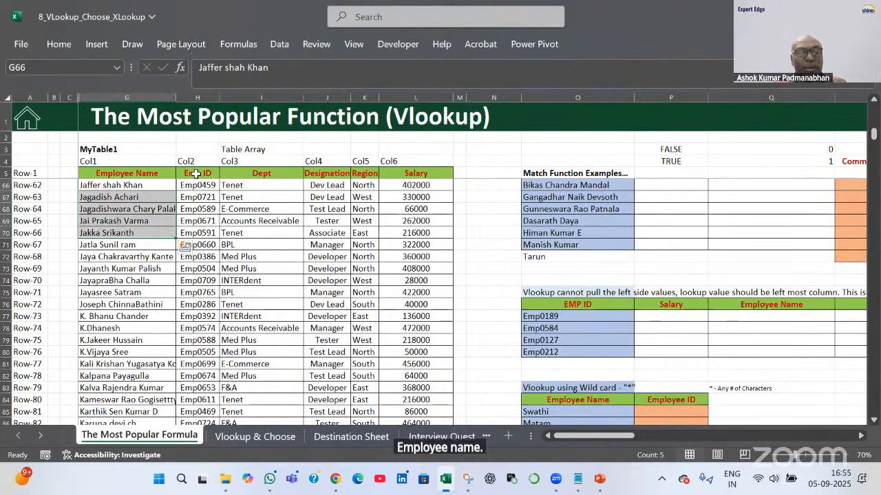
pyautogui.moveTo(196, 174); pyautogui.dragTo(444, 189)
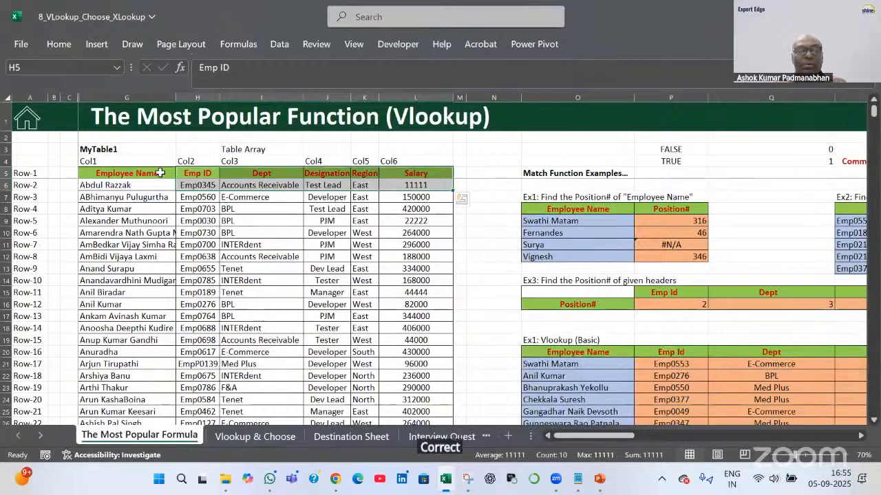
pyautogui.moveTo(199, 185); pyautogui.dragTo(217, 304)
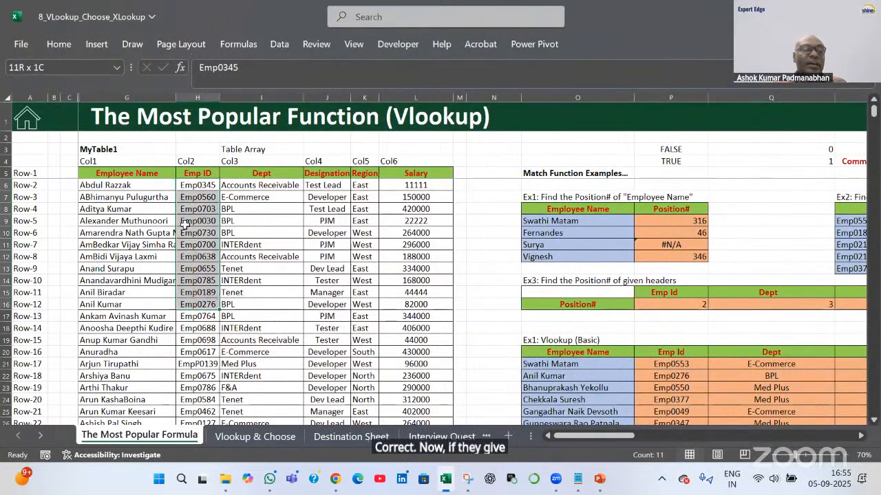
pyautogui.click(118, 173)
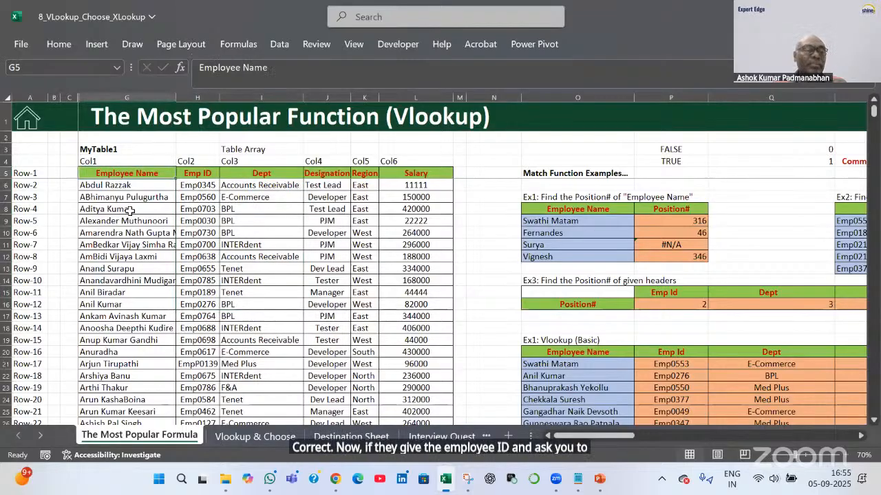
pyautogui.scroll(-12, 638, 325)
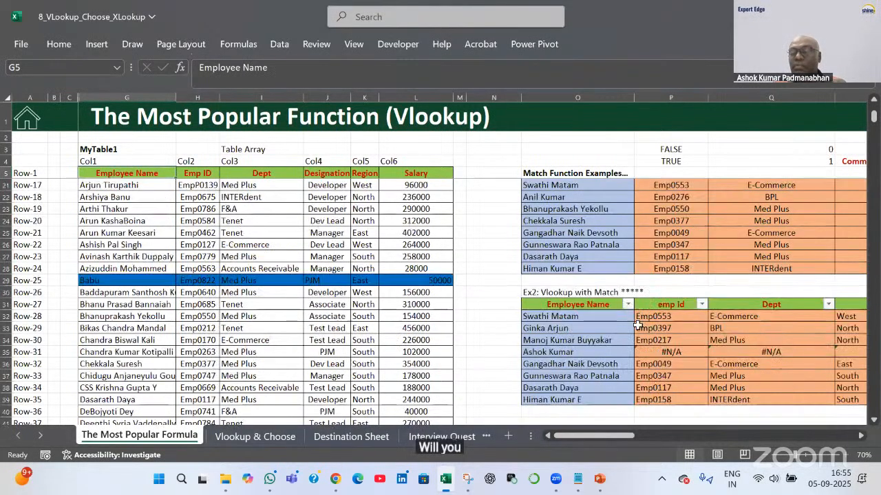
pyautogui.scroll(-4, 638, 326)
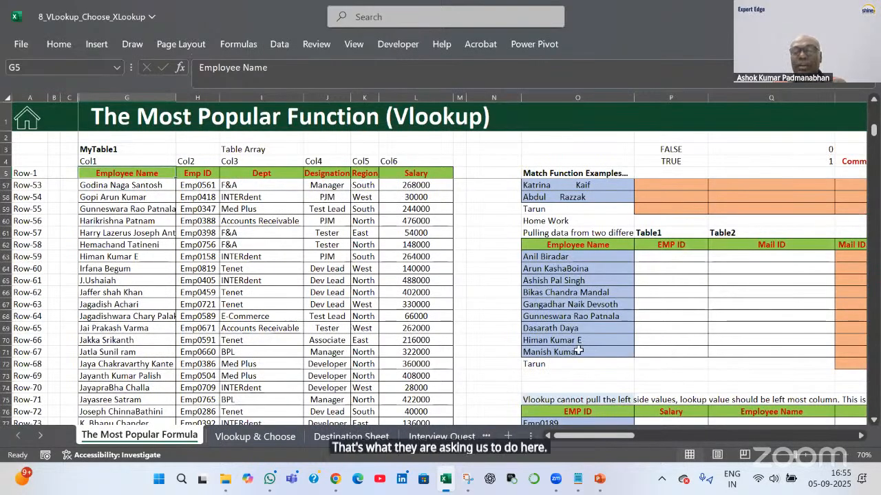
pyautogui.scroll(-2, 667, 352)
pyautogui.click(668, 352)
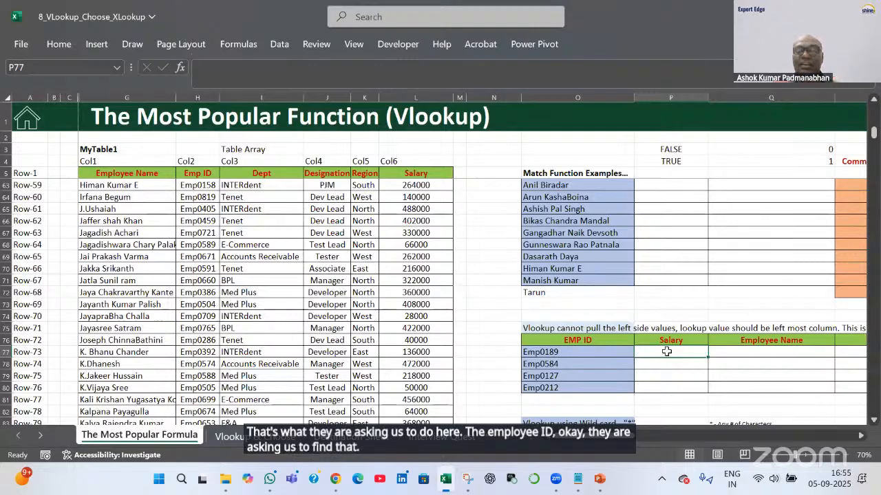
pyautogui.click(770, 351)
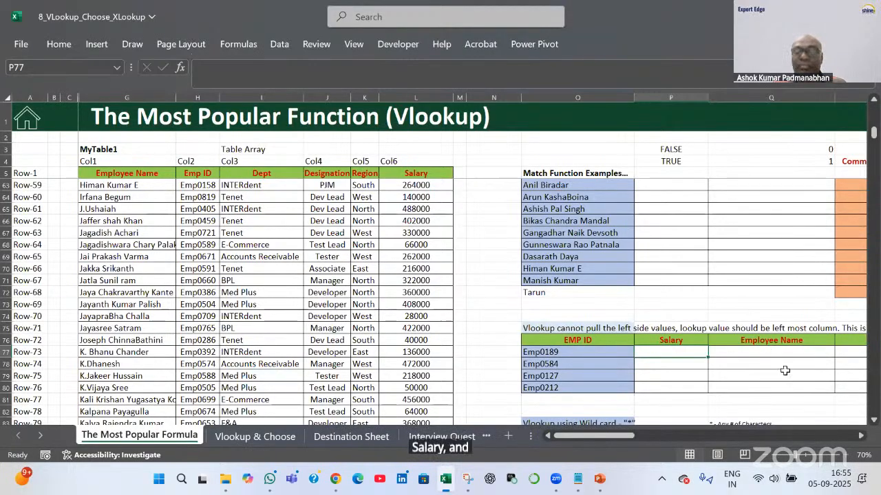
pyautogui.click(861, 436)
pyautogui.click(861, 436)
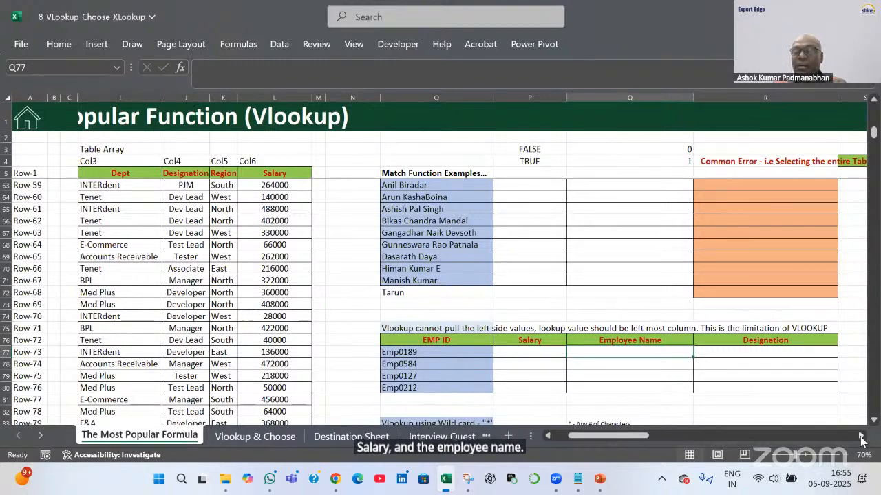
pyautogui.moveTo(532, 344); pyautogui.dragTo(544, 389)
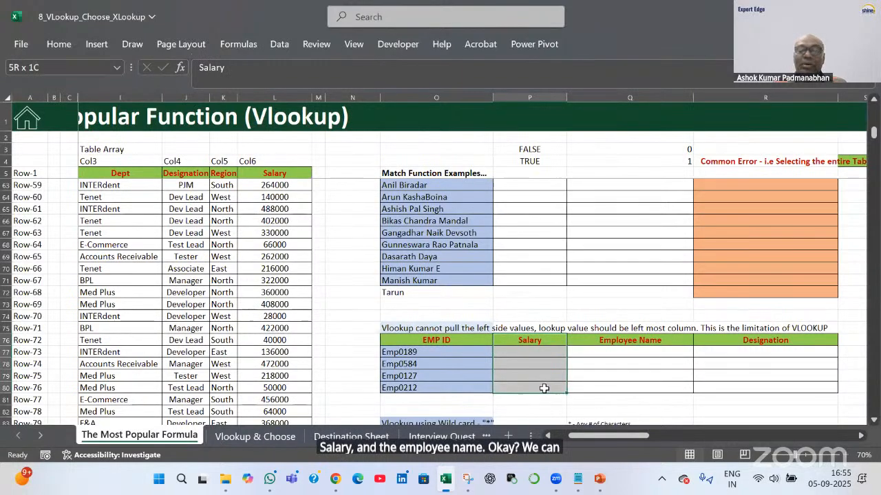
pyautogui.moveTo(629, 342); pyautogui.dragTo(633, 390)
pyautogui.click(516, 352)
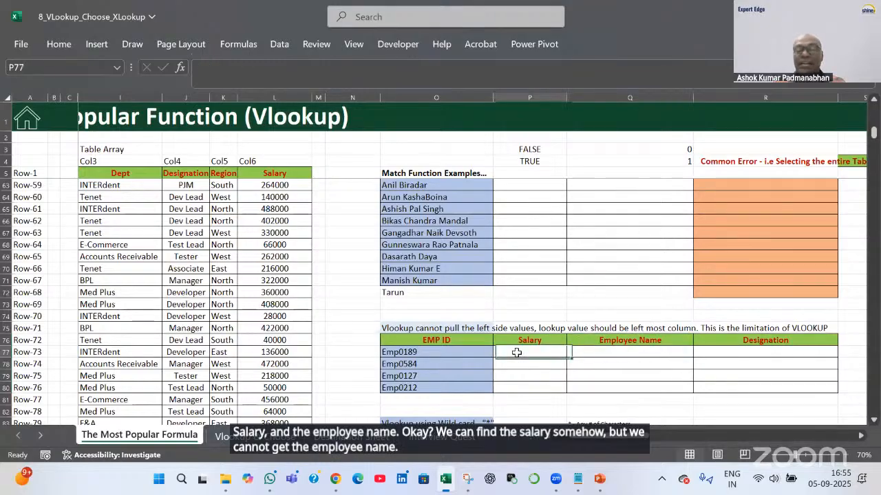
# Start P77's VLOOKUP with O77 as the lookup value and the table beginning at the Emp ID header
pyautogui.write('=VLOOKUP(')
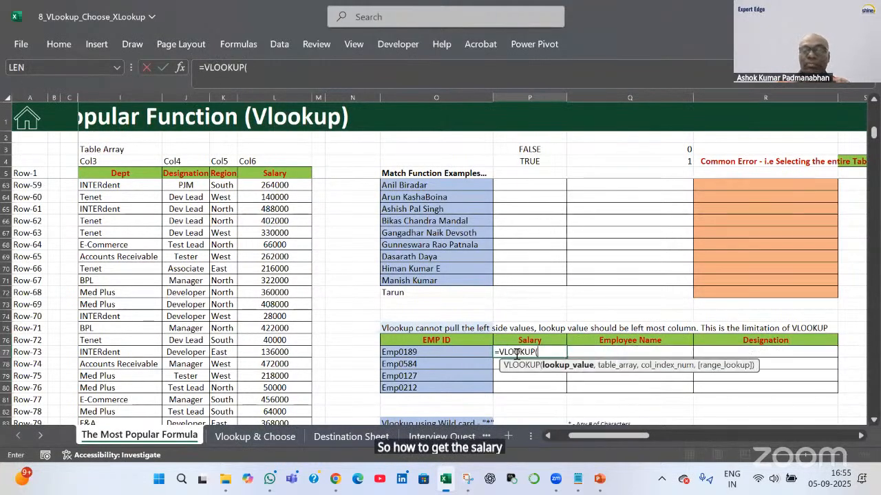
pyautogui.press('Left')
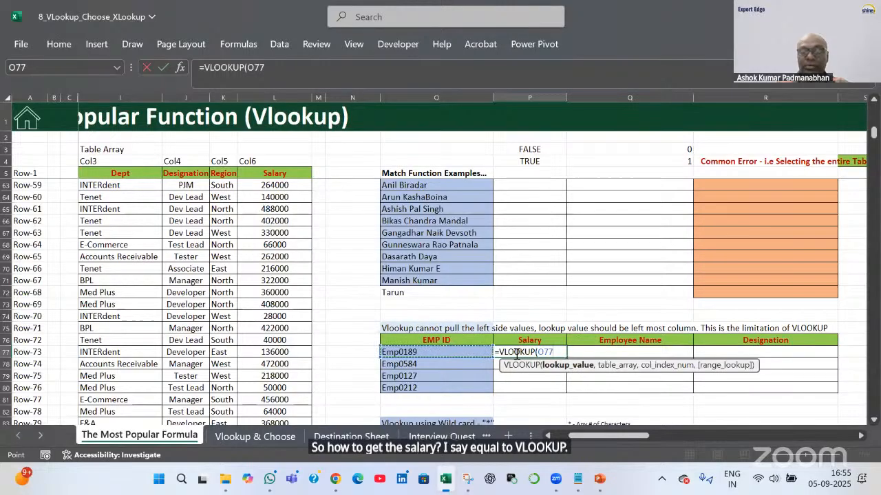
pyautogui.write(',')
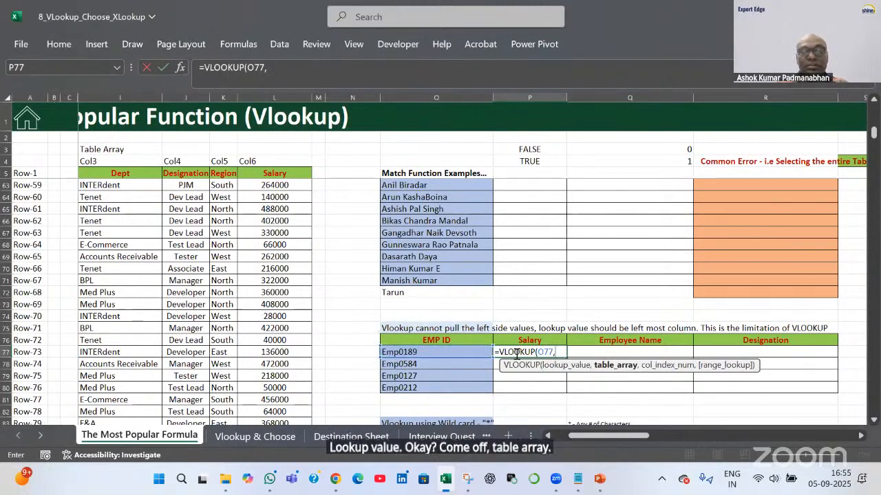
pyautogui.press('Left')
pyautogui.press('Left')
pyautogui.press('Left')
pyautogui.press('Left')
pyautogui.press('Left')
pyautogui.press('Left')
pyautogui.press('Left')
pyautogui.press('Left')
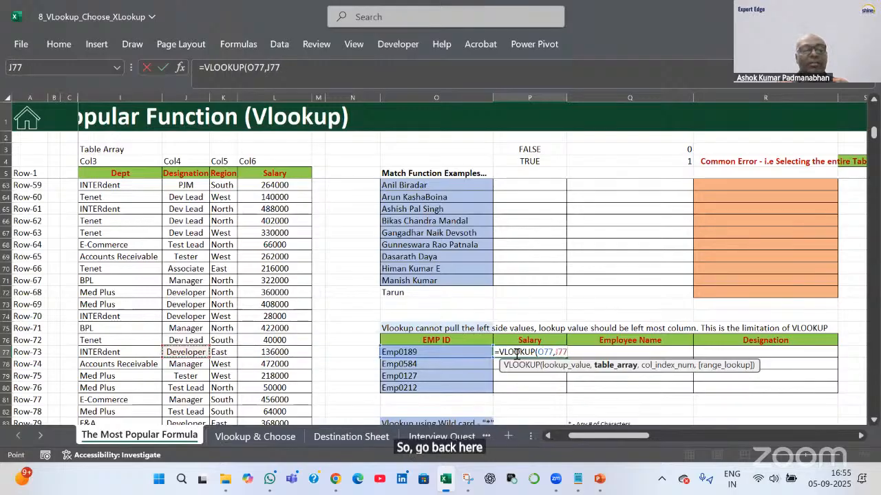
pyautogui.press('Left')
pyautogui.press('Left')
pyautogui.press('Right')
pyautogui.press('Right')
pyautogui.press('Right')
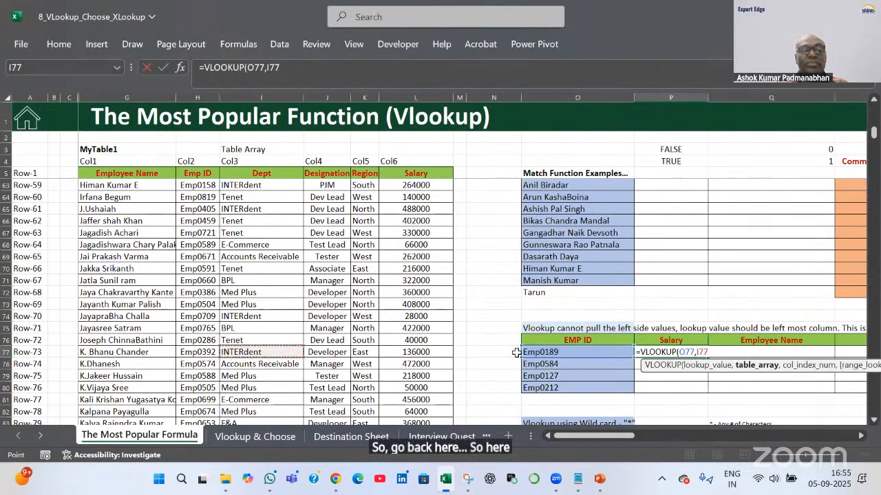
pyautogui.press('Left')
pyautogui.press('Up')
pyautogui.press('Up')
pyautogui.press('Up')
pyautogui.press('Up')
pyautogui.press('Up')
pyautogui.press('Up')
pyautogui.press('Up')
pyautogui.press('Up')
pyautogui.press('Up')
pyautogui.press('Up')
pyautogui.press('Up')
pyautogui.press('Up')
pyautogui.press('Up')
pyautogui.press('Up')
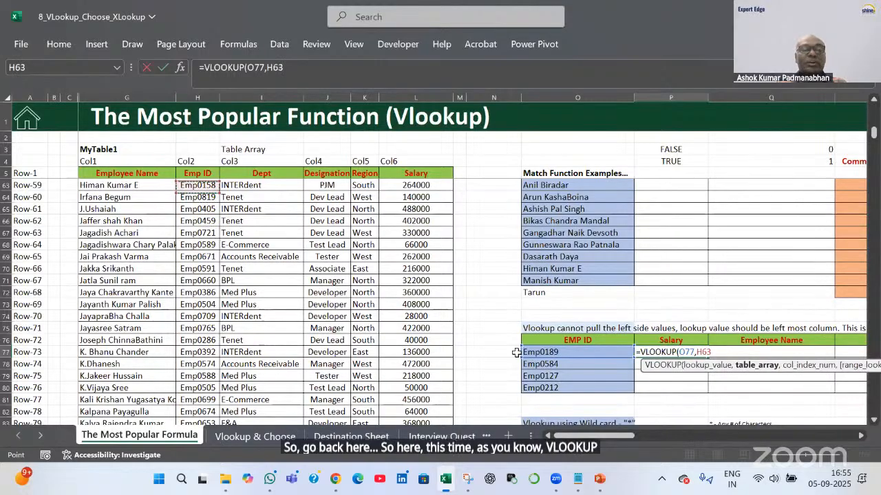
pyautogui.press('Up')
pyautogui.hotkey('ctrl', 'Up')
pyautogui.hotkey('ctrl', 'Up')
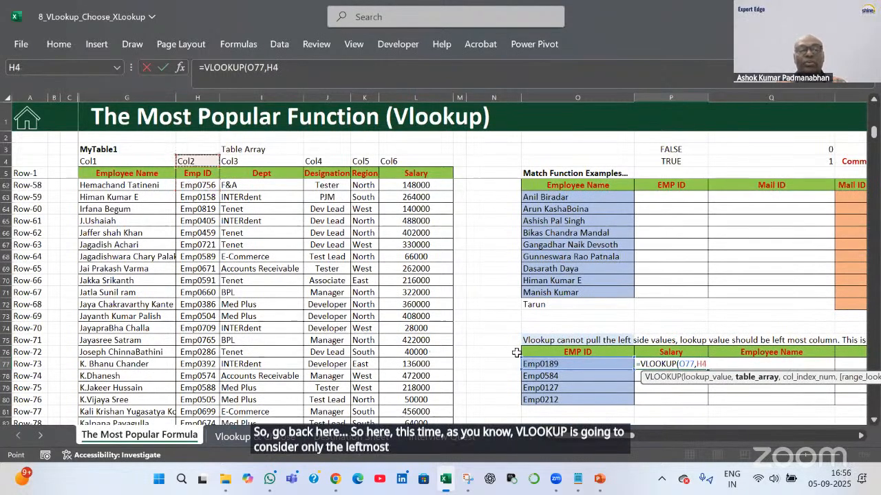
pyautogui.press('Down')
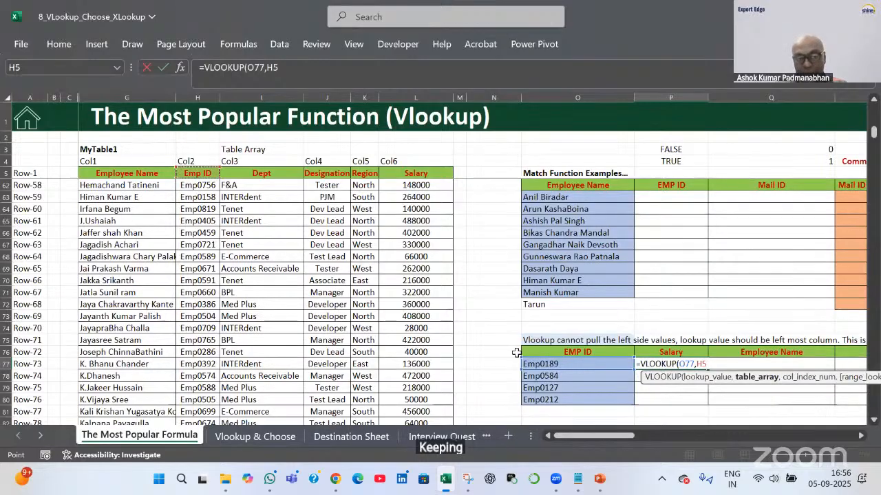
# Extend the table to absolute $H$5:$L$363, use column 5 with exact match 0, and enter it
pyautogui.hotkey('ctrl', 'shift', 'Right')
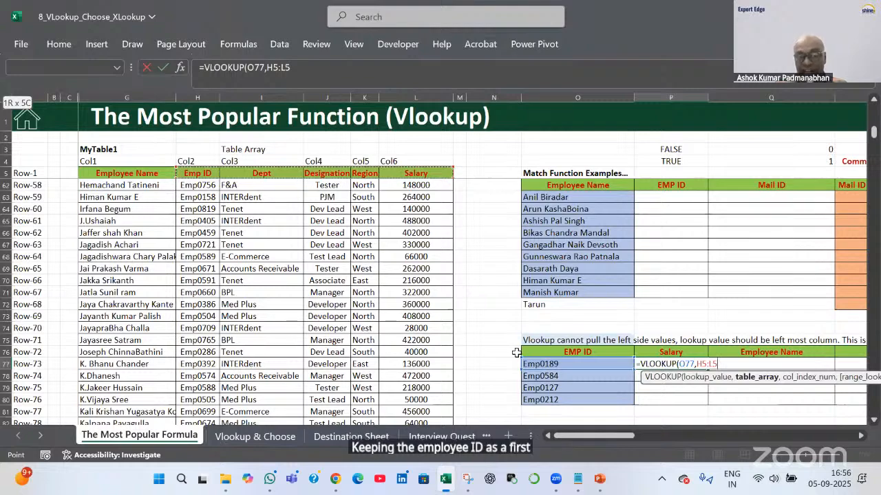
pyautogui.hotkey('ctrl', 'shift', 'Down')
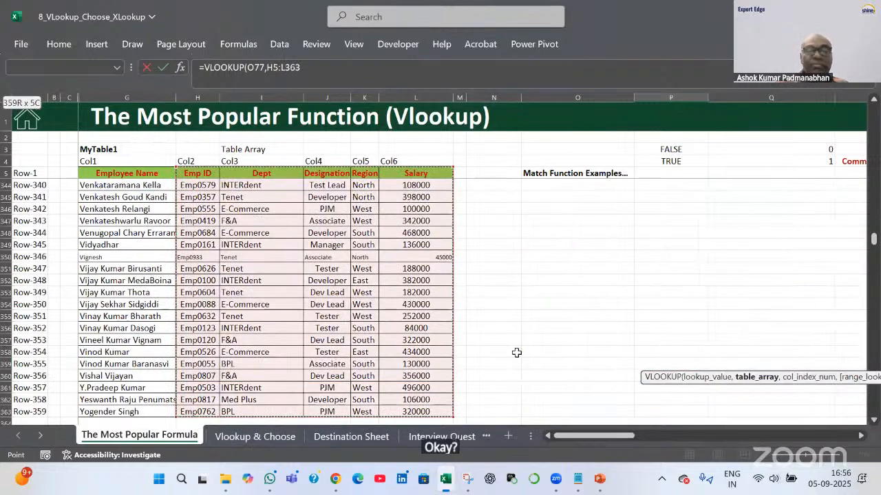
pyautogui.press('F4')
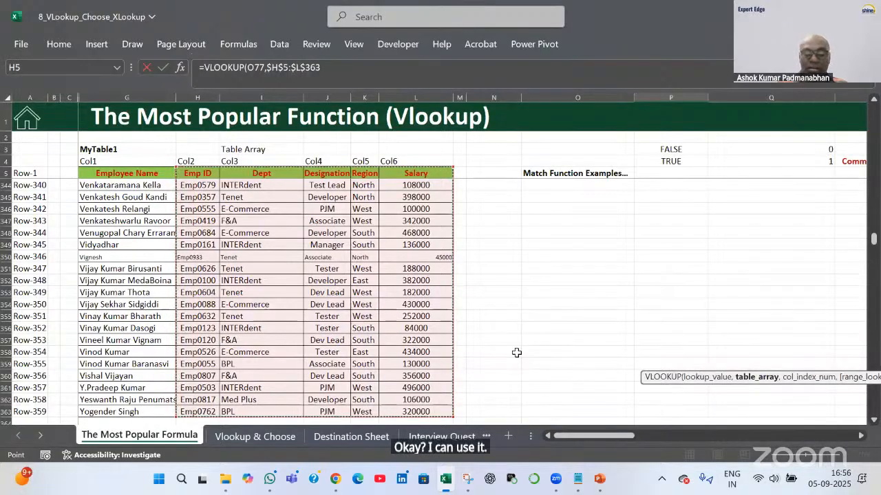
pyautogui.write(',')
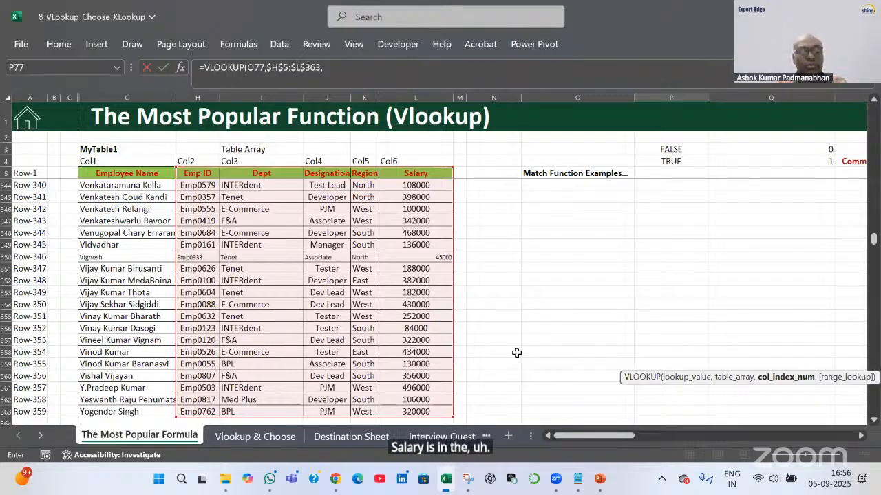
pyautogui.write('5,0')
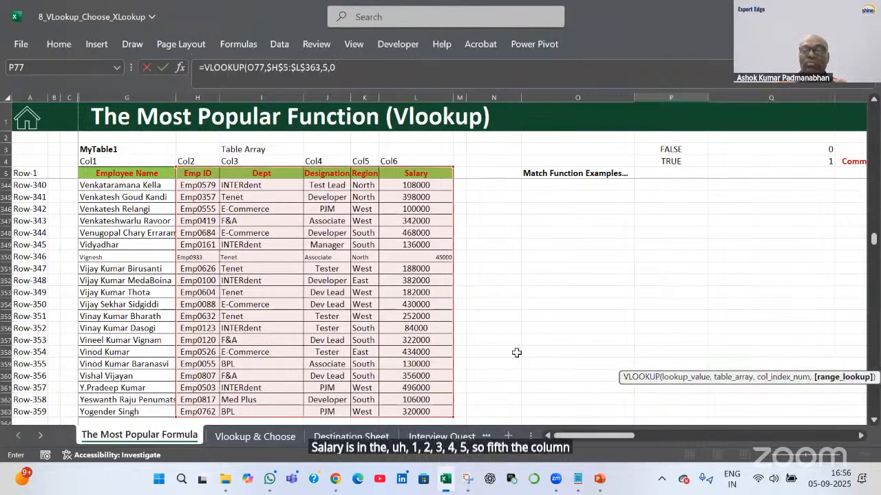
pyautogui.press('Return')
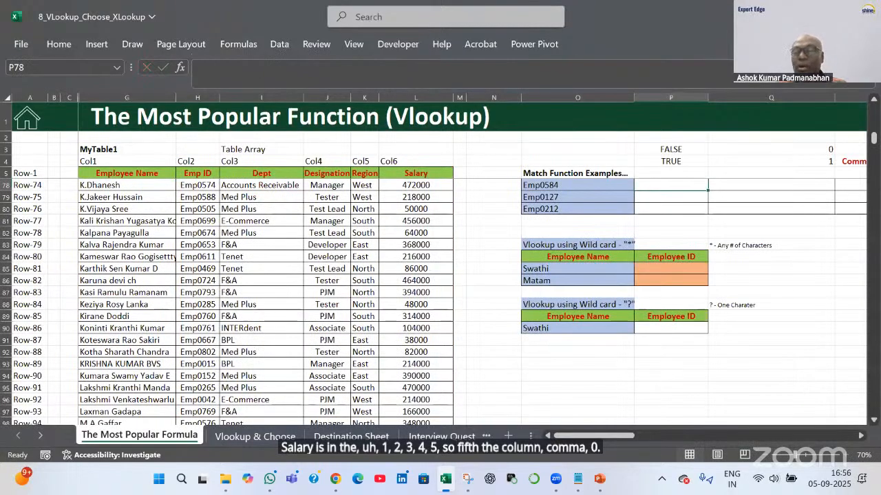
# Check the result against the five-column Emp ID–Salary table and fill the salary formula down to P80
pyautogui.press('Up')
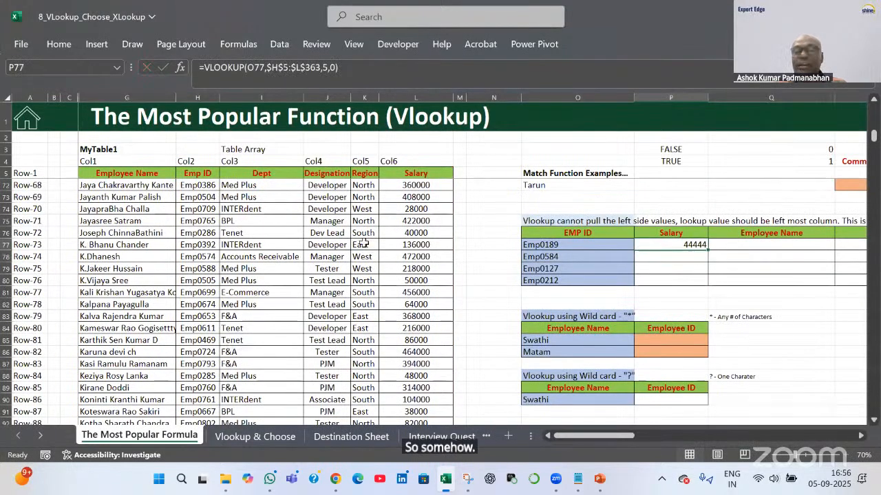
pyautogui.click(429, 174)
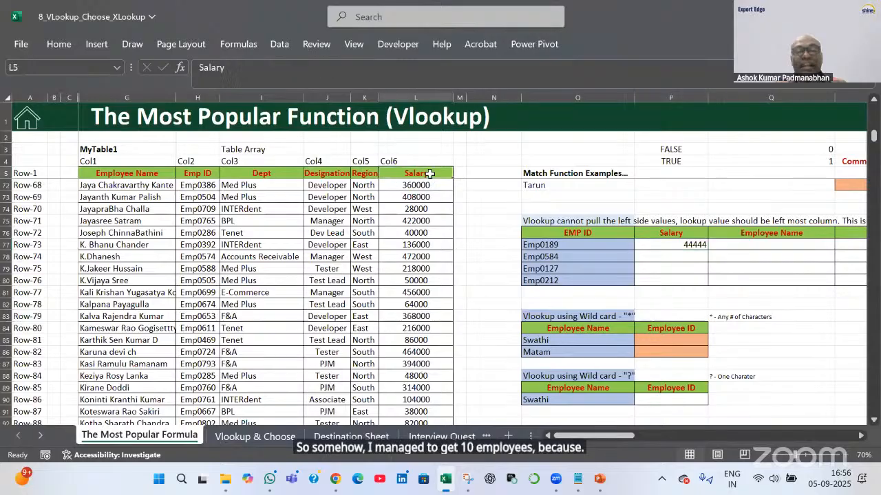
pyautogui.click(208, 173)
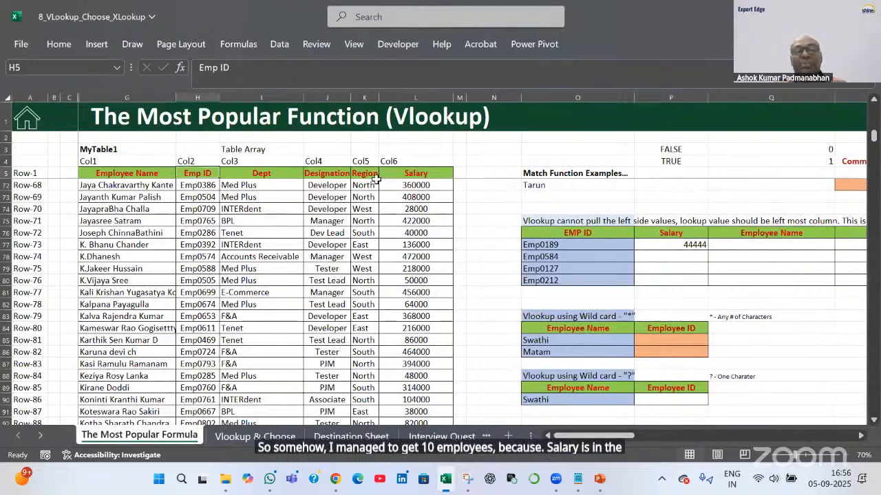
pyautogui.click(417, 174)
pyautogui.moveTo(197, 173); pyautogui.dragTo(418, 176)
pyautogui.click(697, 245)
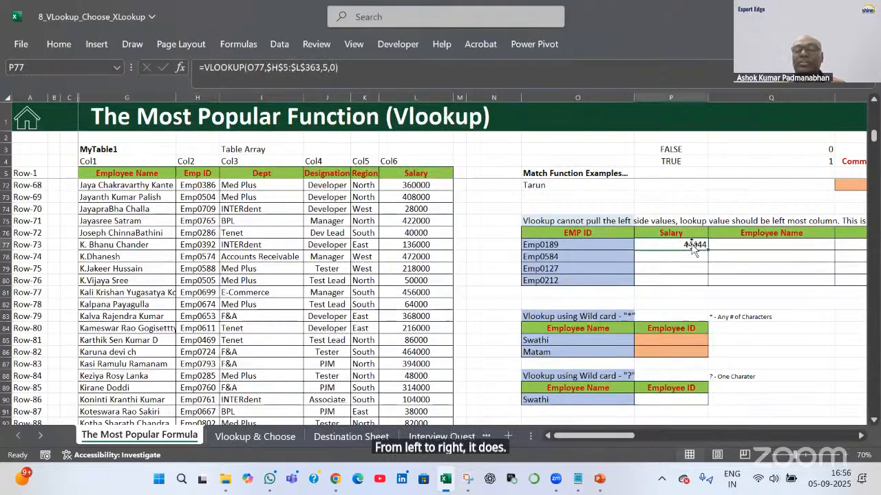
pyautogui.moveTo(704, 251); pyautogui.dragTo(706, 281)
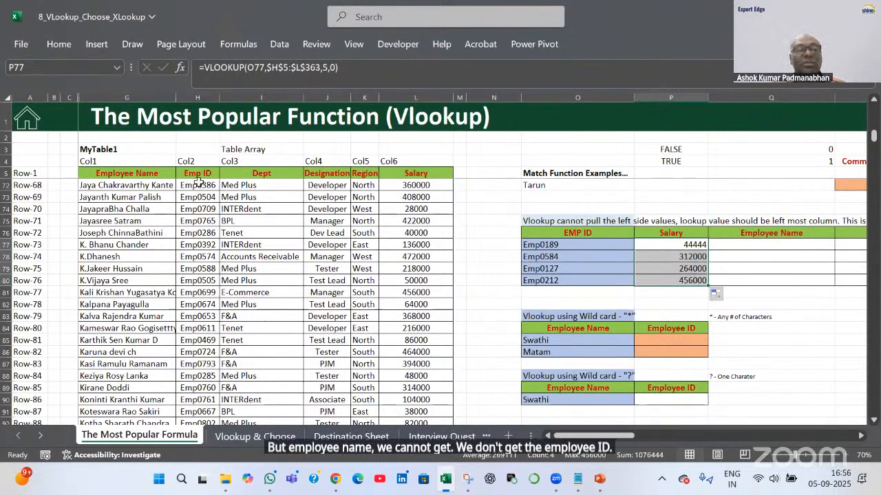
# Note that Employee Name sits left of Emp ID, then go to the Vlookup & Choose sheet
pyautogui.click(573, 244)
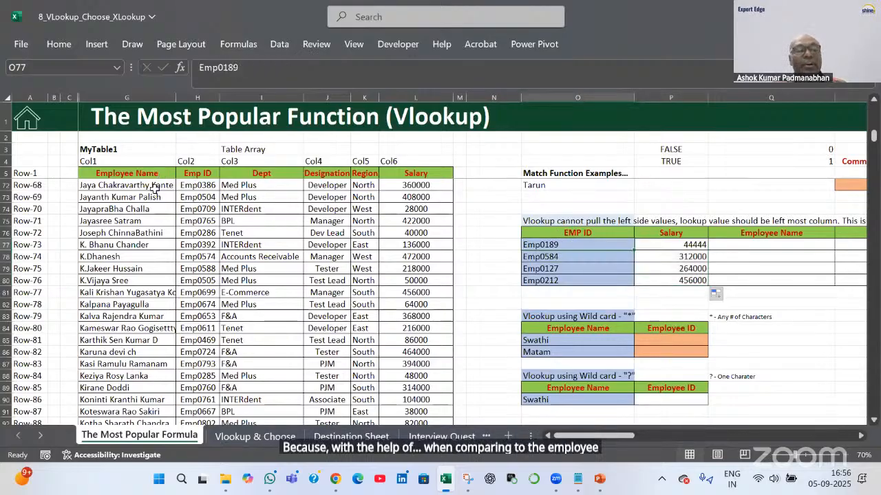
pyautogui.moveTo(164, 172); pyautogui.dragTo(131, 313)
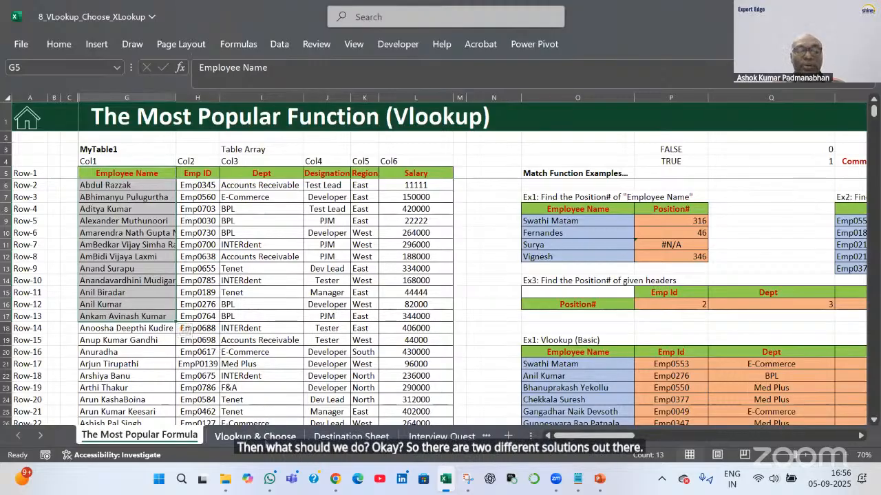
pyautogui.click(265, 439)
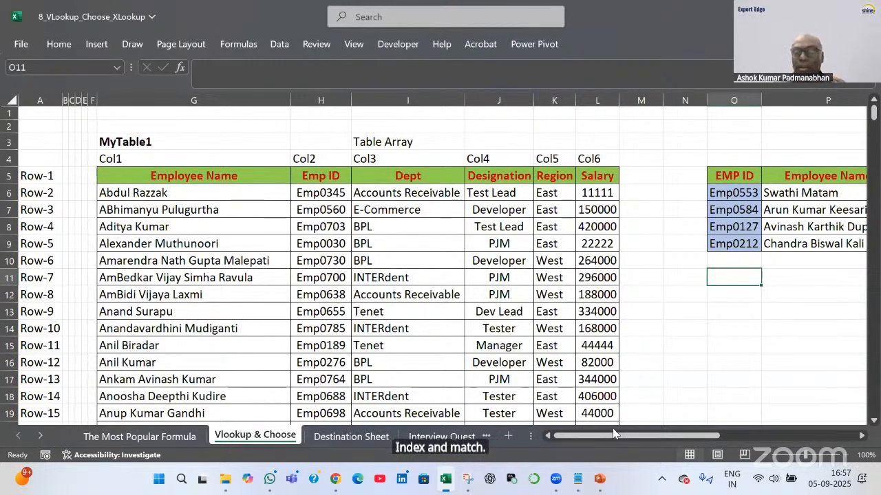
# Clear the existing Employee Name formulas in P6:P9
pyautogui.moveTo(613, 434); pyautogui.dragTo(673, 433)
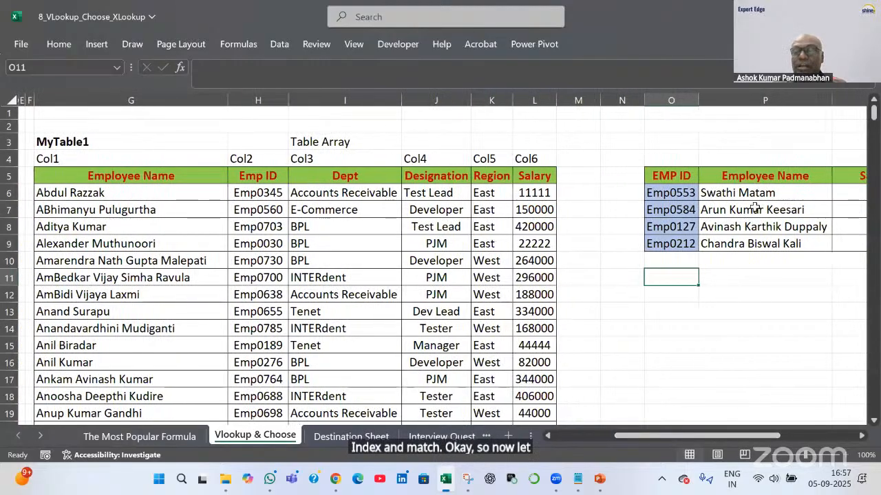
pyautogui.moveTo(757, 192); pyautogui.dragTo(791, 241)
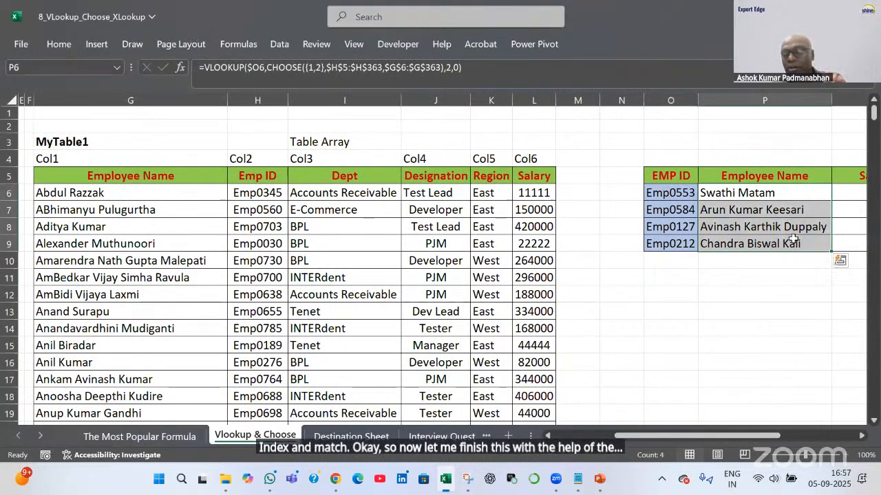
pyautogui.press('Delete')
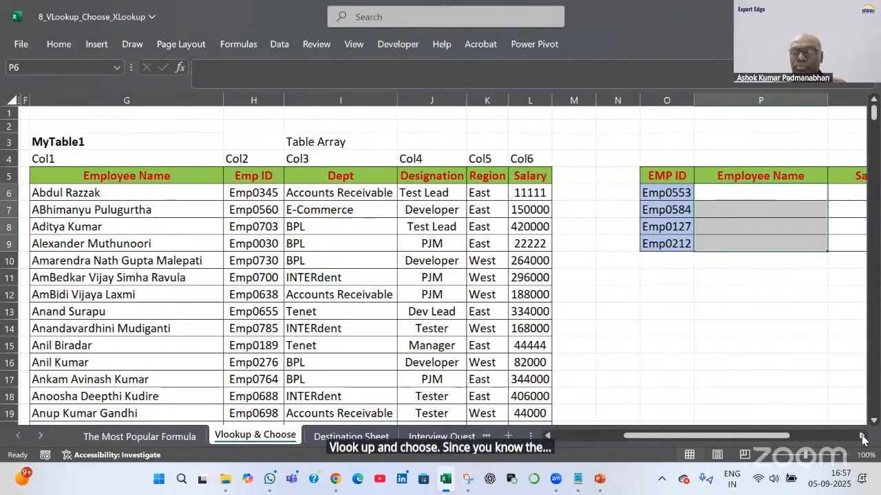
# Begin P6's formula as =VLOOKUP(O6, and scroll to bring columns G–H into view
pyautogui.click(862, 436)
pyautogui.click(862, 437)
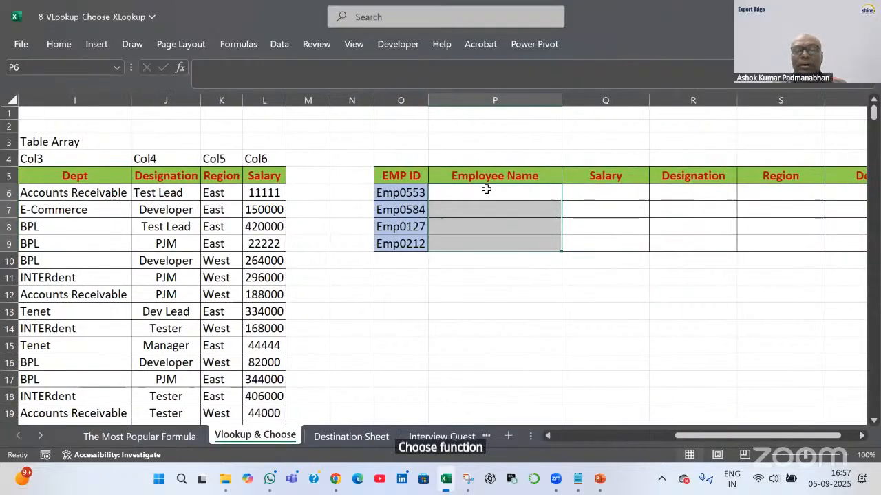
pyautogui.click(486, 190)
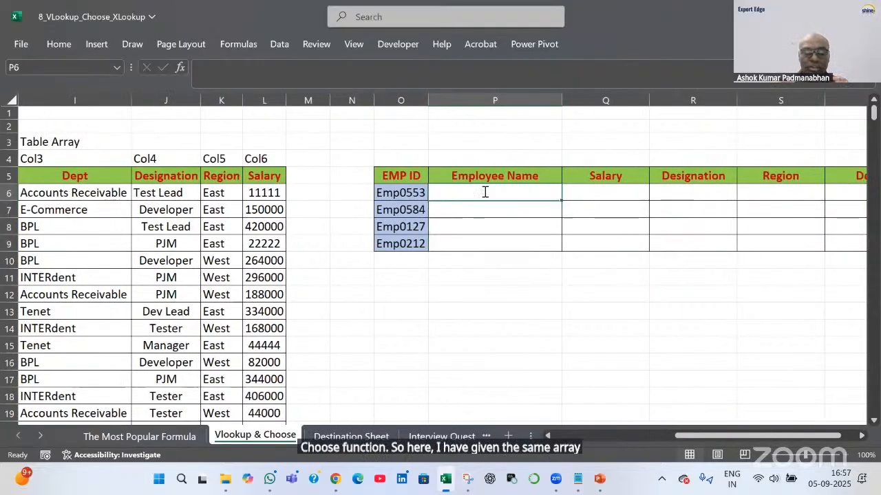
pyautogui.write('=vl')
pyautogui.press('Tab')
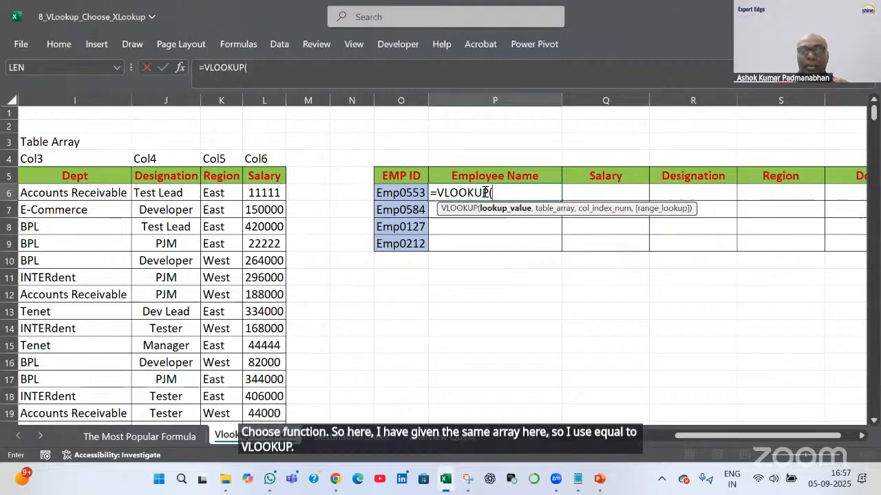
pyautogui.press('Left')
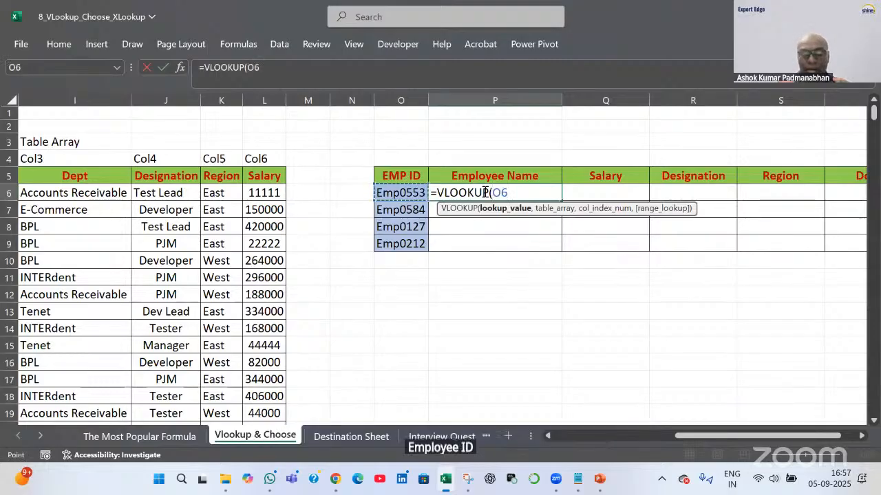
pyautogui.write(',')
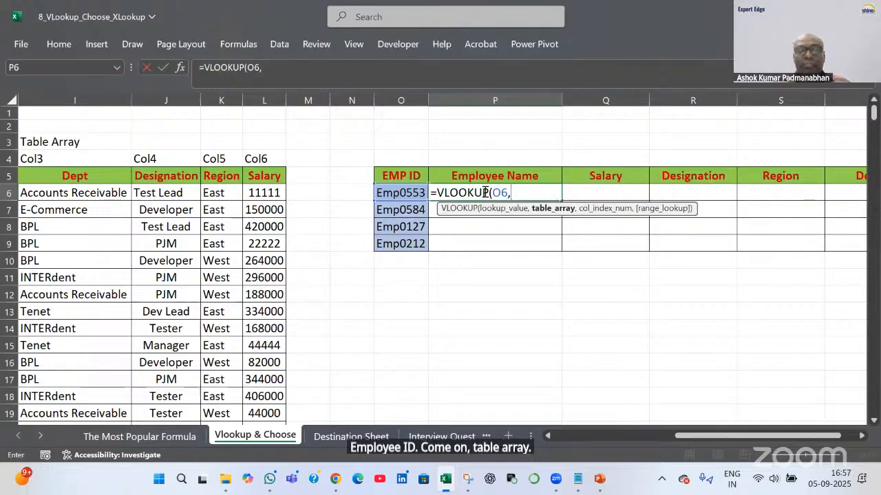
pyautogui.moveTo(715, 442); pyautogui.dragTo(686, 436)
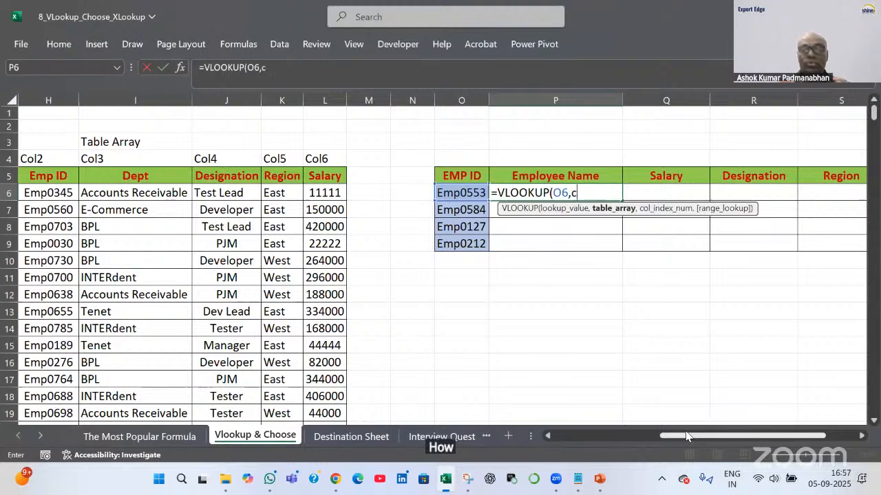
# Insert CHOOSE({1,2}, as the table argument of P6's VLOOKUP
pyautogui.write('h')
pyautogui.press('Tab')
pyautogui.press('BackSpace')
pyautogui.press('BackSpace')
pyautogui.press('BackSpace')
pyautogui.press('BackSpace')
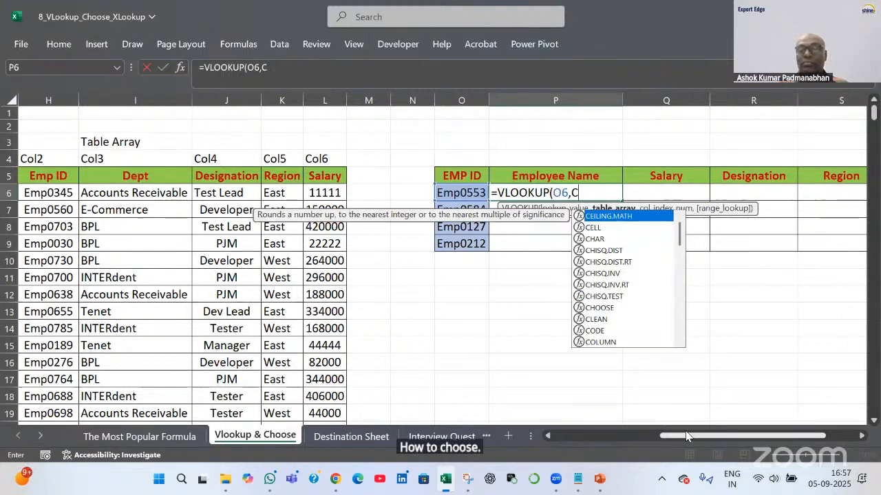
pyautogui.write('ho')
pyautogui.press('Tab')
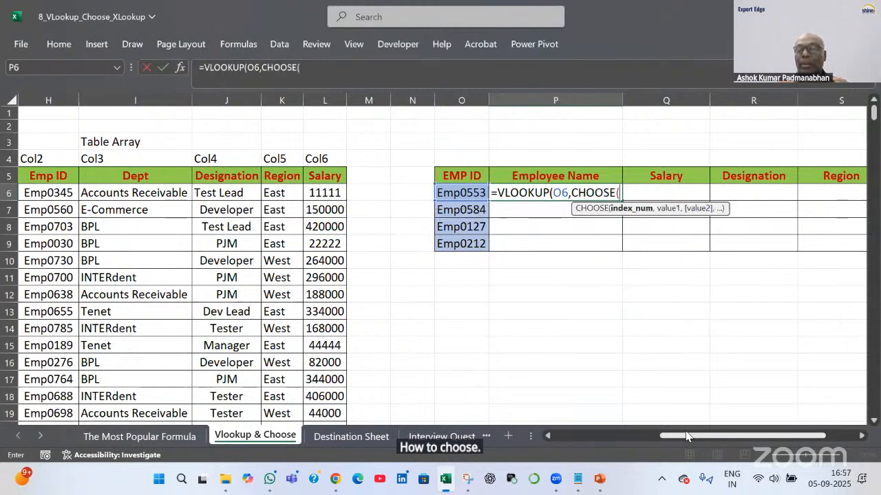
pyautogui.write('{')
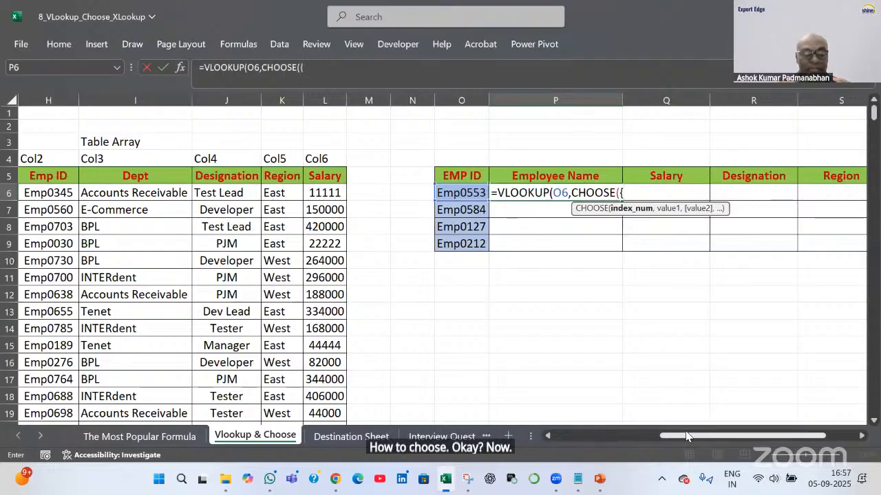
pyautogui.write('1,2')
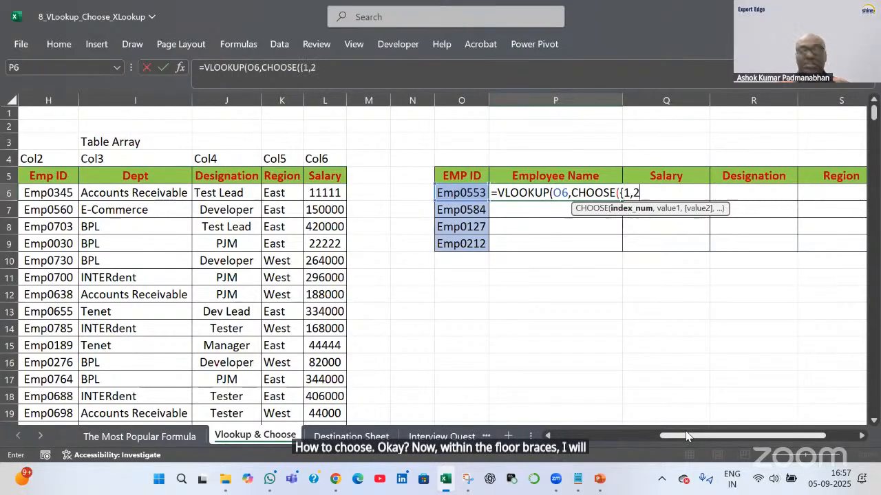
pyautogui.write('}')
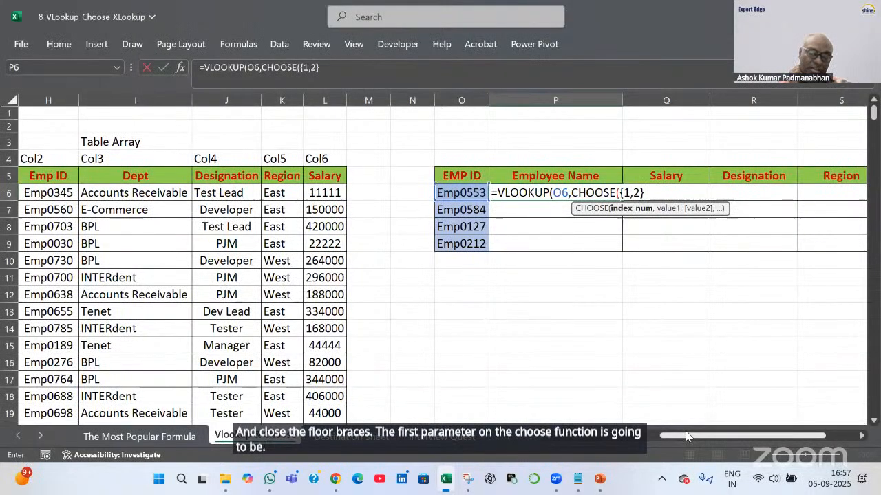
pyautogui.write(',')
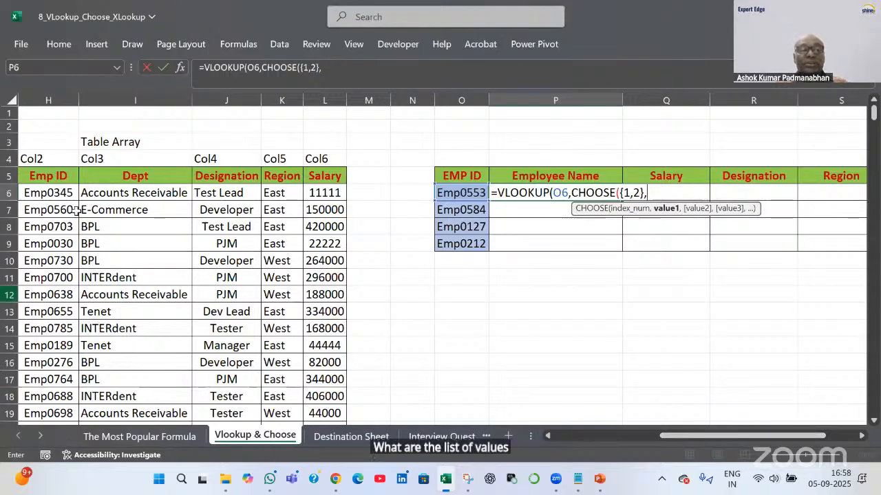
# Give CHOOSE the arrays $H$5:$H$363 (Emp ID) and $G$5:$G$363 (Employee Name), then close it
pyautogui.click(60, 176)
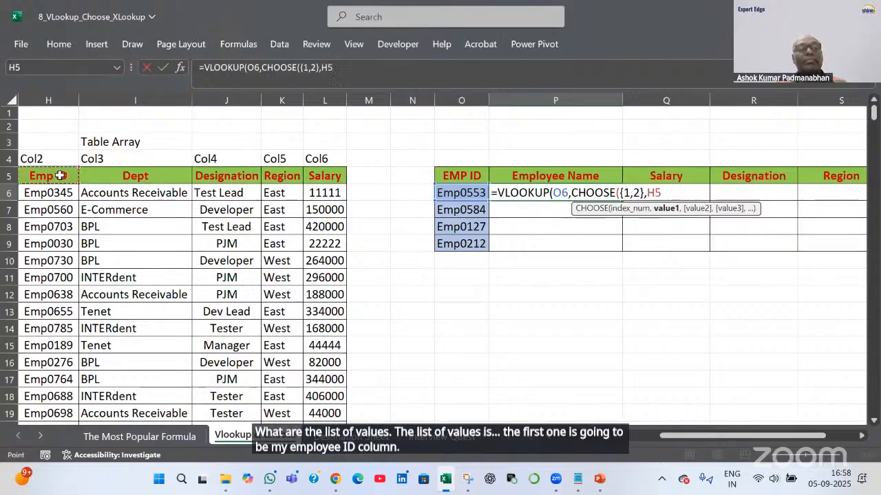
pyautogui.hotkey('ctrl', 'shift', 'Down')
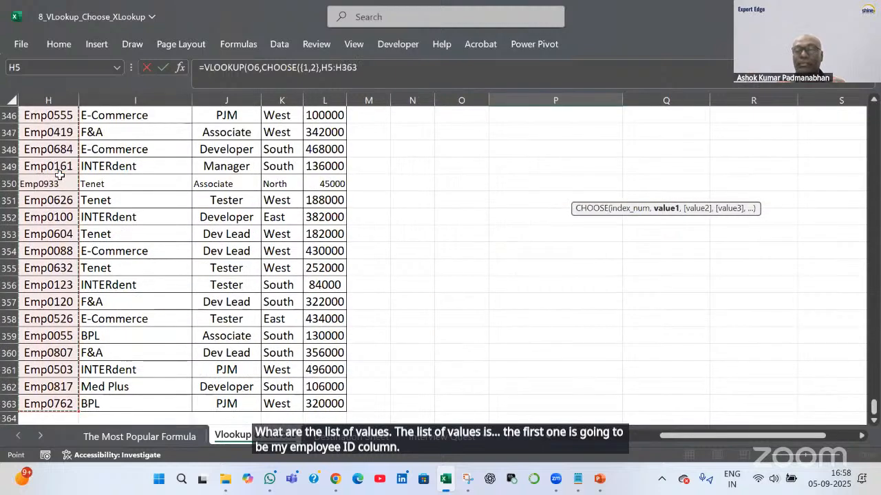
pyautogui.press('F4')
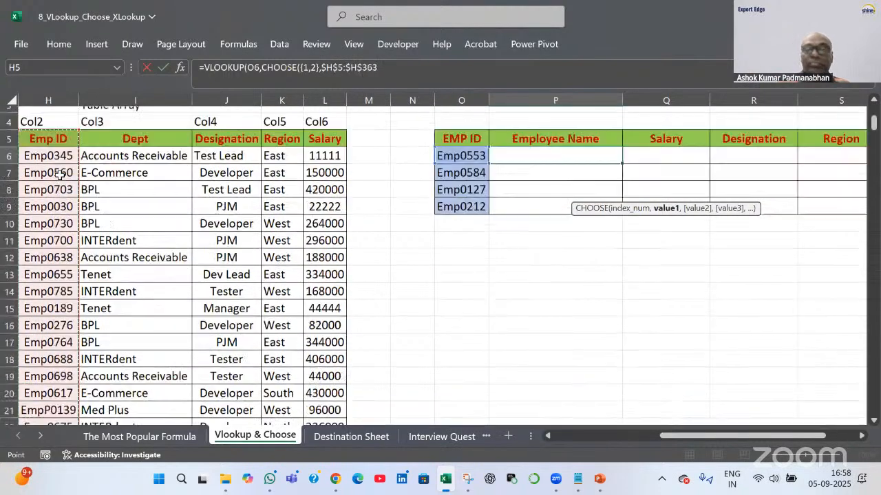
pyautogui.scroll(1, 60, 175)
pyautogui.write(',')
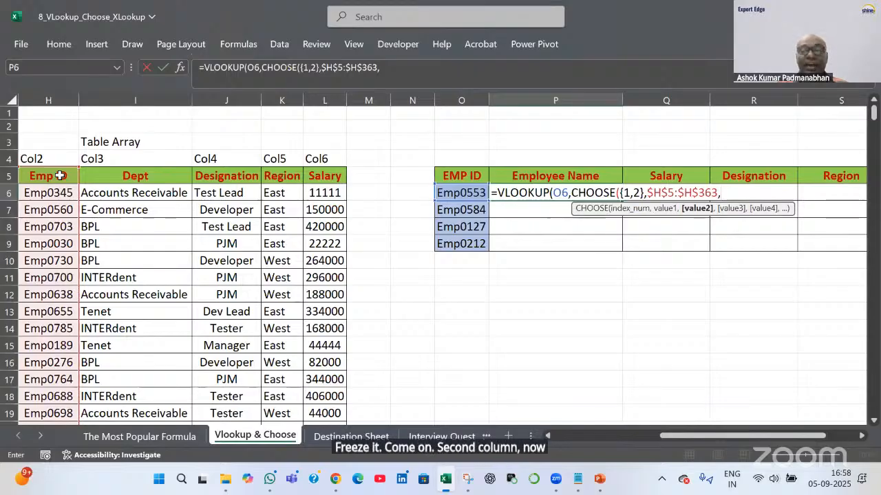
pyautogui.press('Left')
pyautogui.press('Left')
pyautogui.press('Left')
pyautogui.press('Left')
pyautogui.press('Left')
pyautogui.press('Left')
pyautogui.press('Left')
pyautogui.press('Left')
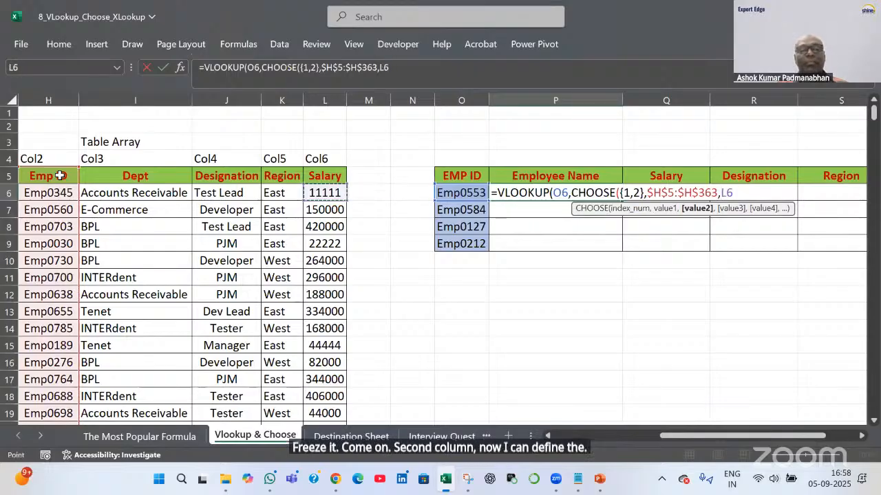
pyautogui.press('Left')
pyautogui.press('Up')
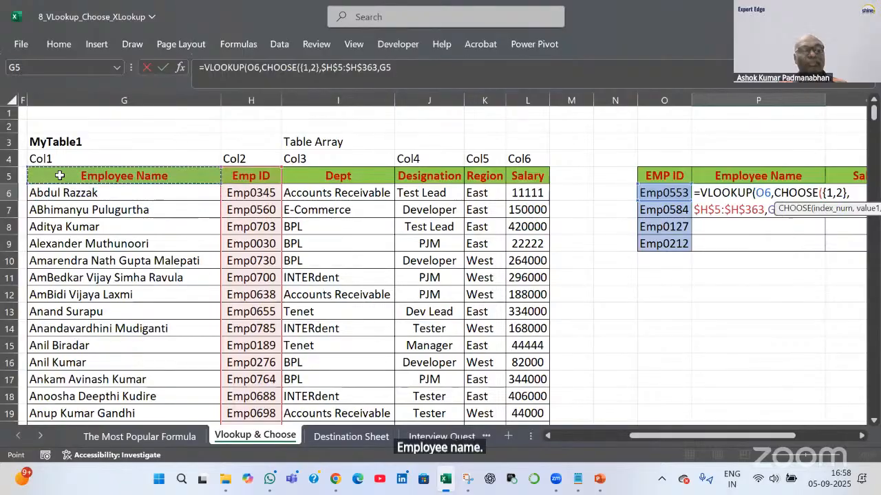
pyautogui.hotkey('ctrl', 'shift', 'Down')
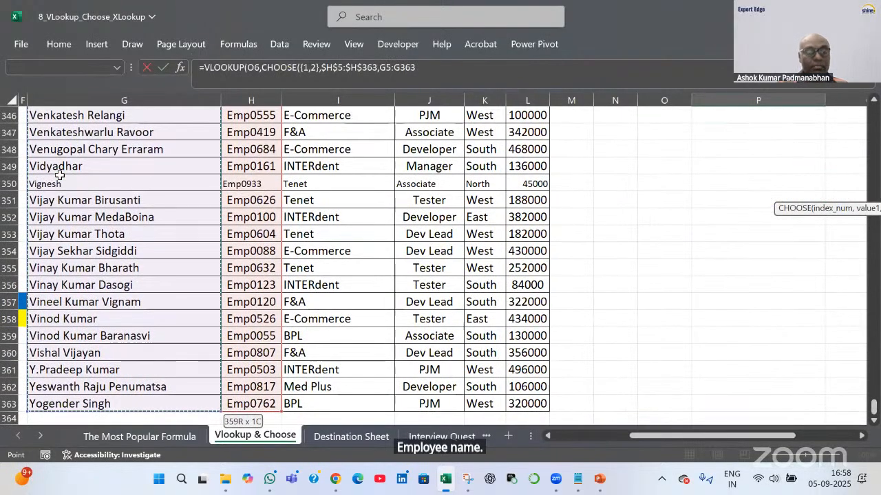
pyautogui.press('F4')
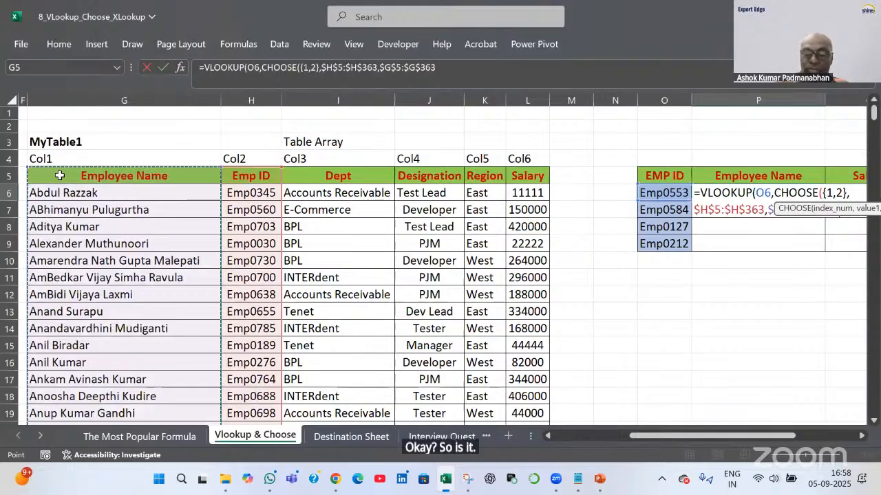
pyautogui.write(')')
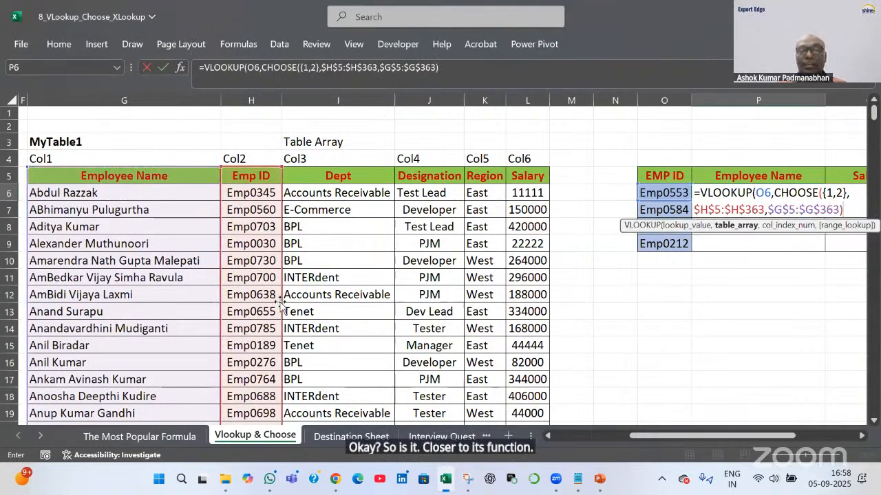
pyautogui.write(',')
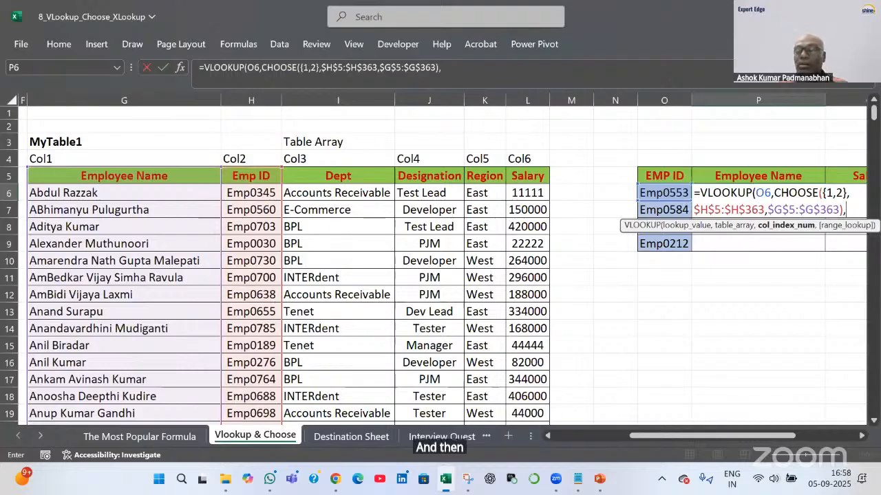
# Complete P6 with column index 2 and exact match 0, then commit the formula
pyautogui.click(861, 437)
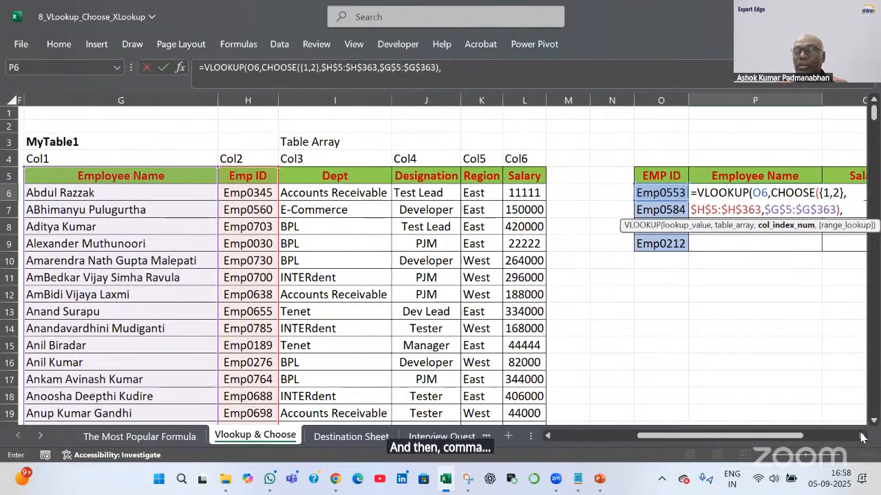
pyautogui.click(862, 437)
pyautogui.click(862, 437)
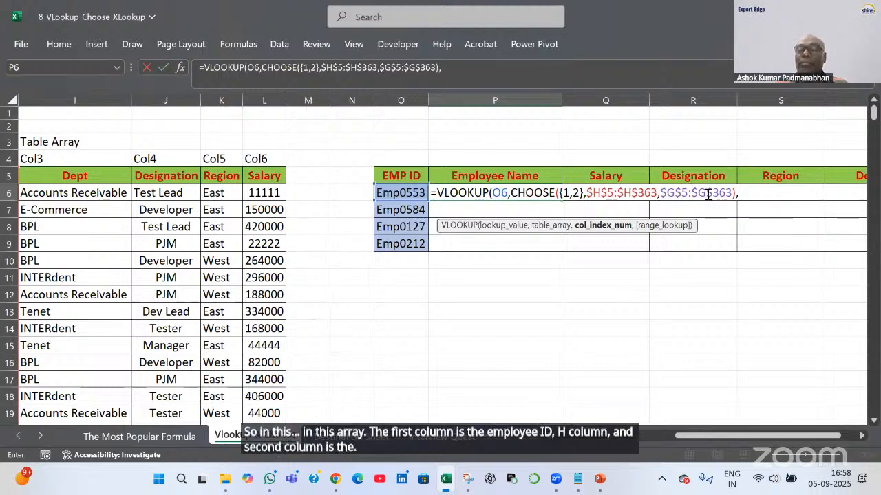
pyautogui.write('2')
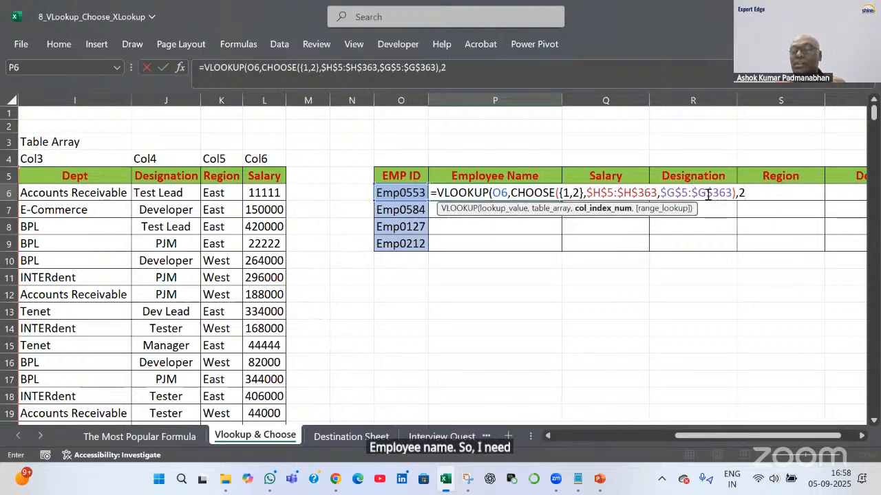
pyautogui.write(',0')
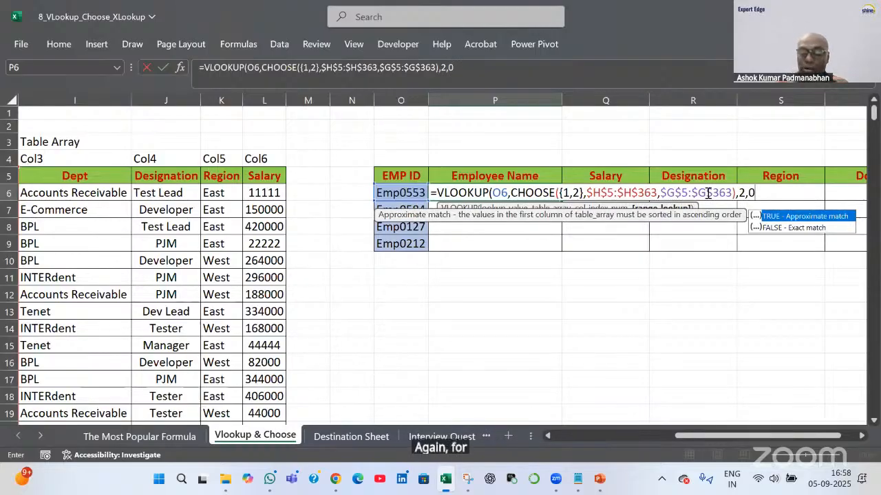
pyautogui.press('Return')
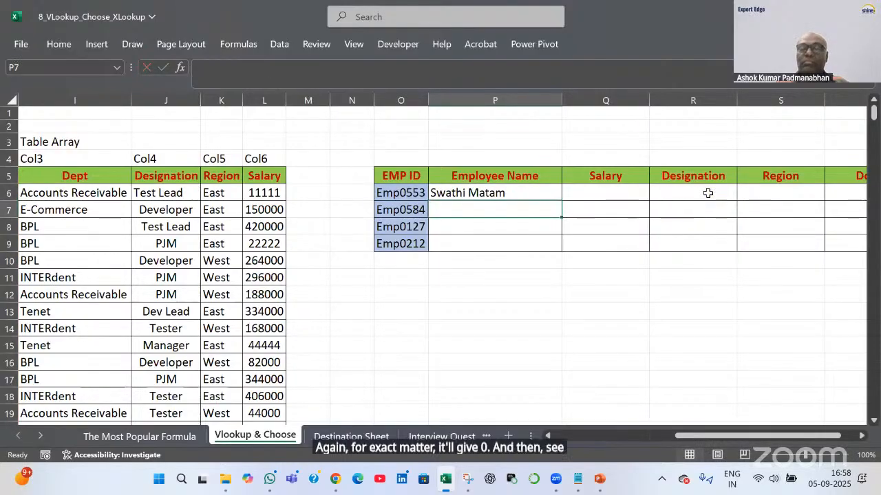
# Fill P6's CHOOSE-based VLOOKUP down to P9 and reopen P6 to review the formula
pyautogui.click(557, 196)
pyautogui.moveTo(561, 200); pyautogui.dragTo(565, 245)
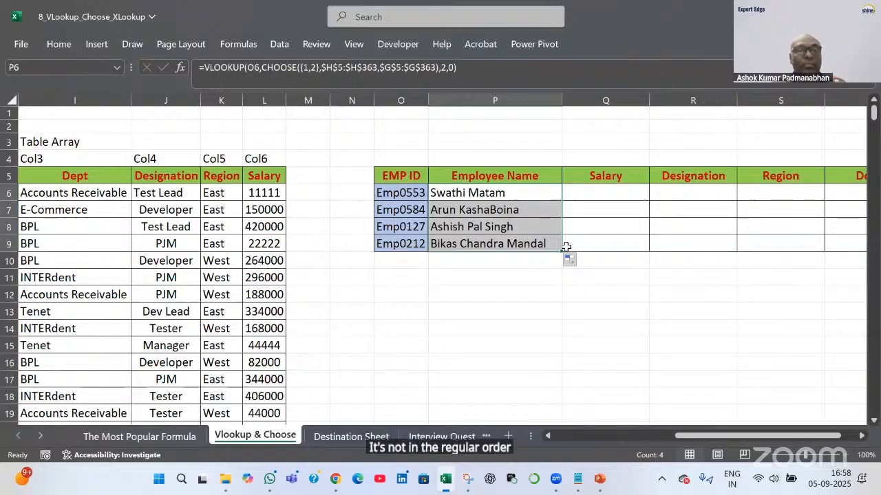
pyautogui.doubleClick(534, 193)
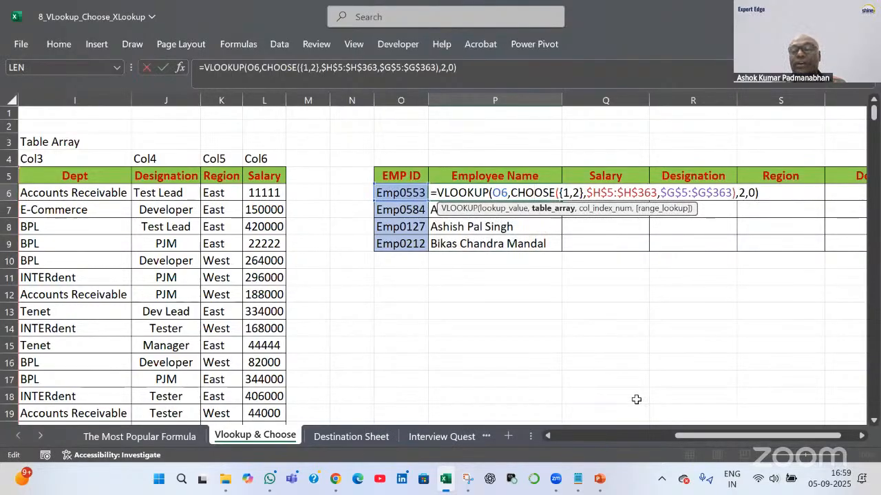
pyautogui.moveTo(688, 436)
pyautogui.mouseDown()
pyautogui.moveTo(705, 439)
pyautogui.moveTo(667, 443)
pyautogui.moveTo(680, 439)
pyautogui.mouseUp()
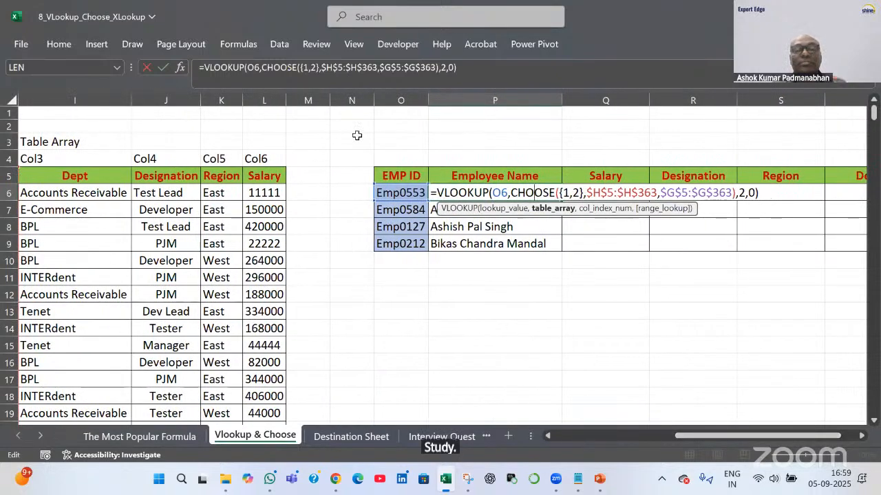
pyautogui.hotkey('alt', 'Tab')
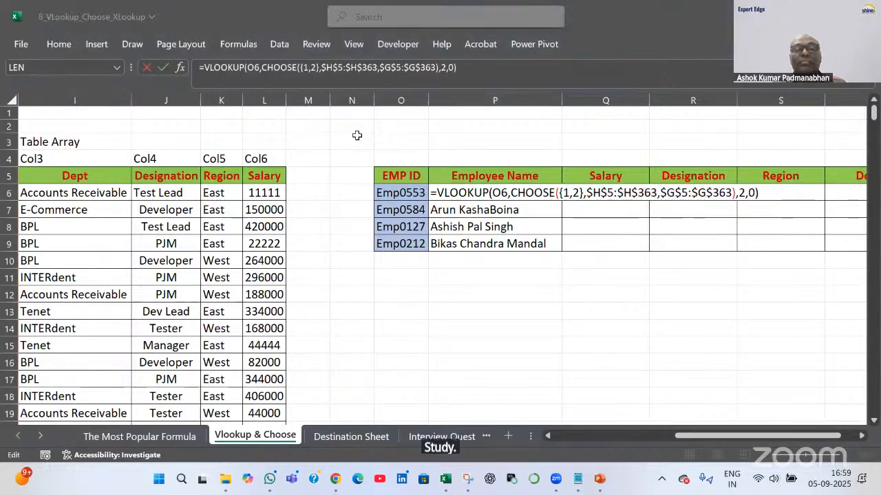
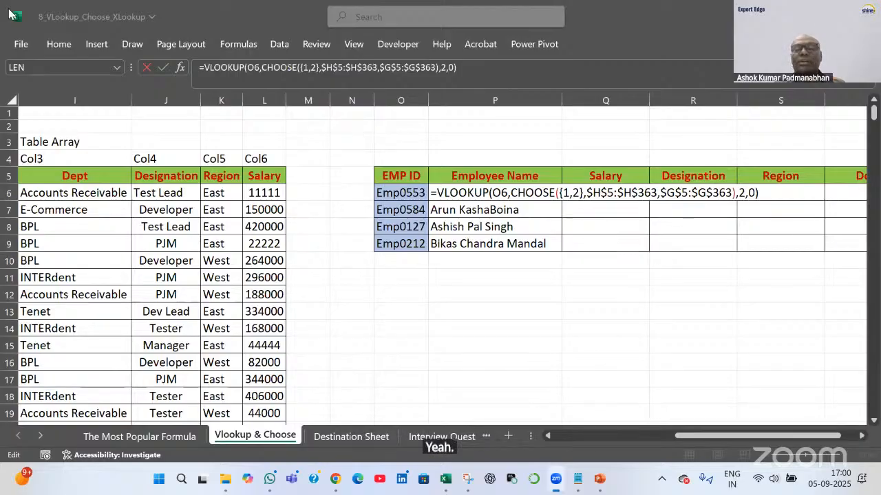
# Change the CHOOSE array constant in P6 from {1,2} to {1,2,3,4}
pyautogui.click(580, 193)
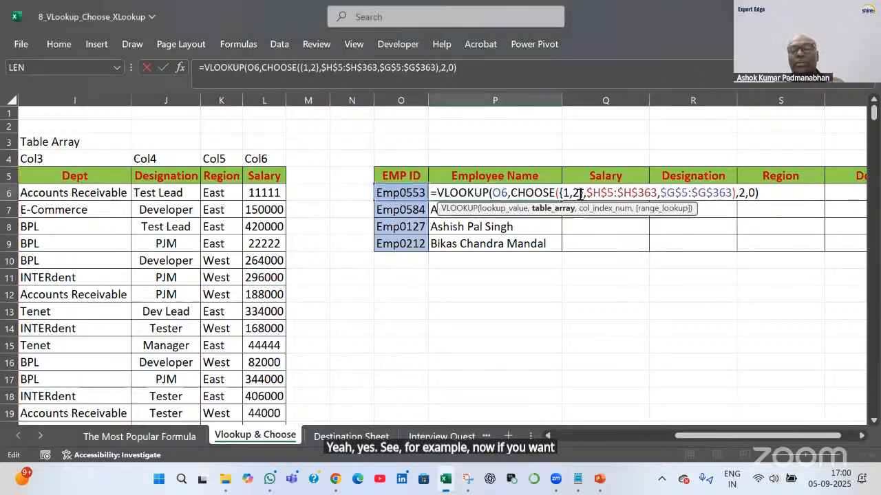
pyautogui.click(580, 195)
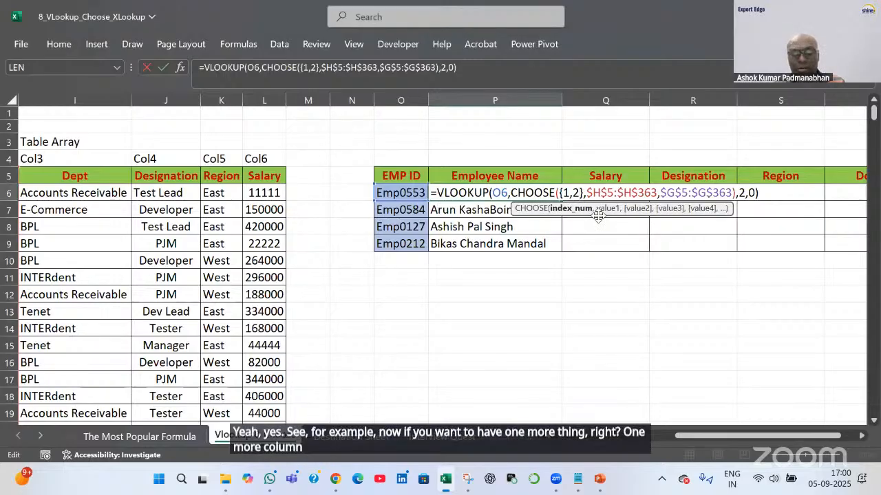
pyautogui.write(',')
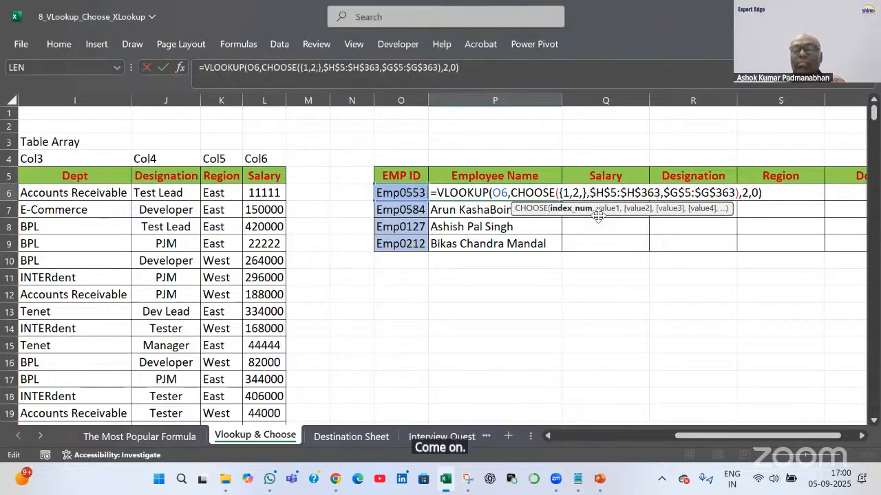
pyautogui.write('3,4')
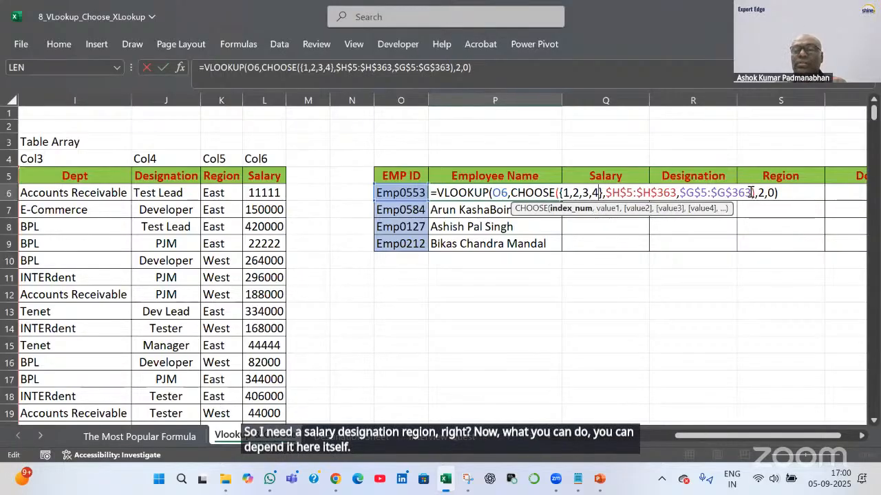
# Add absolute ranges $L$5:$L$363 (Salary) and $J$5:$J$363 (Designation) as CHOOSE arguments and commit
pyautogui.click(751, 193)
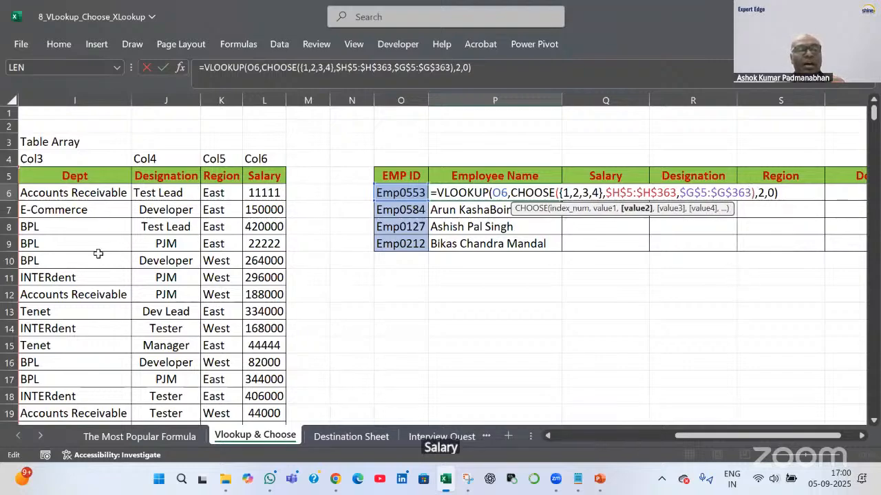
pyautogui.write(',')
pyautogui.click(277, 177)
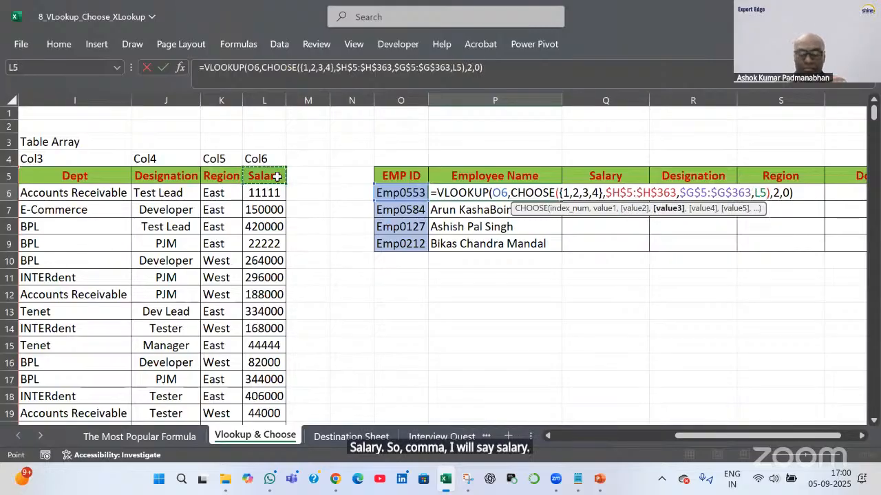
pyautogui.hotkey('ctrl', 'shift', 'Down')
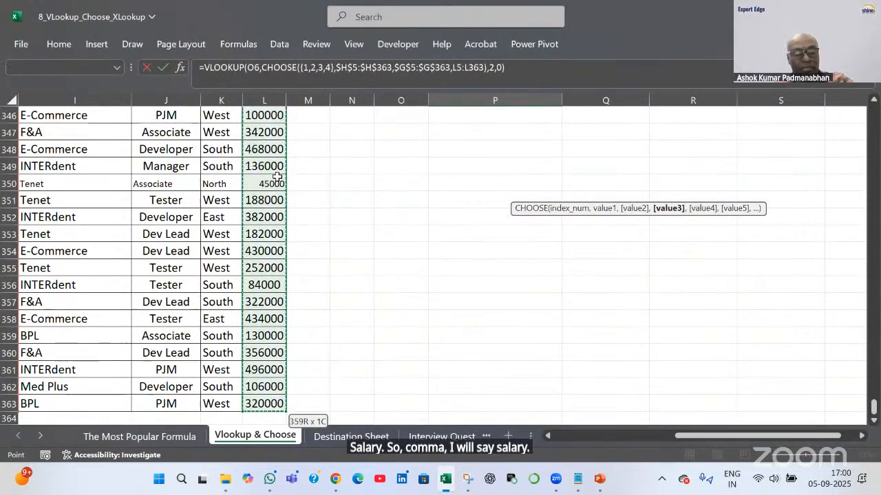
pyautogui.press('F4')
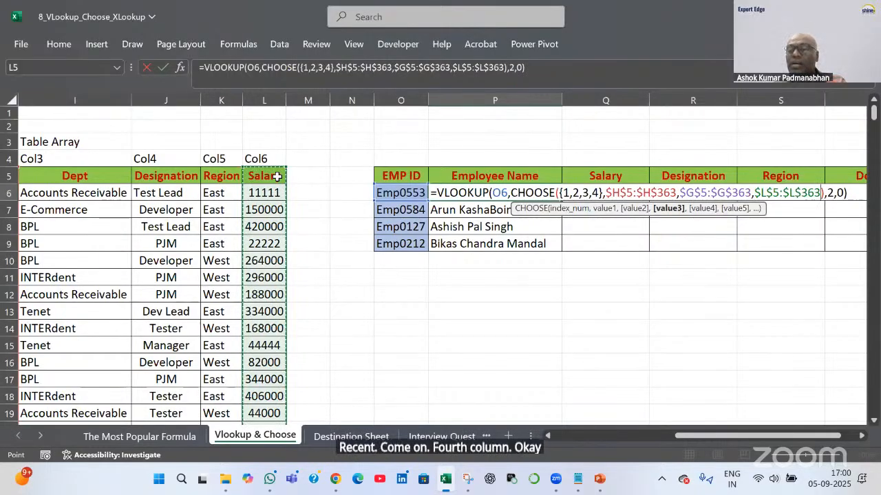
pyautogui.write(',')
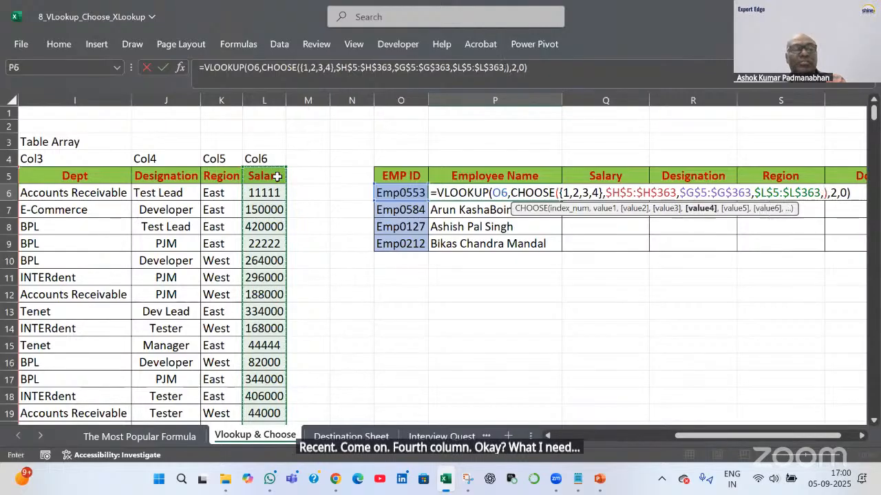
pyautogui.click(168, 178)
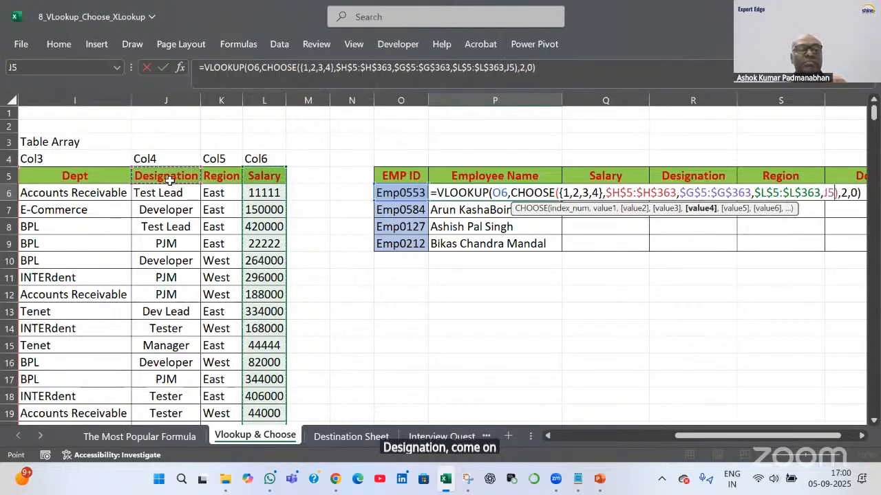
pyautogui.hotkey('ctrl', 'shift', 'Down')
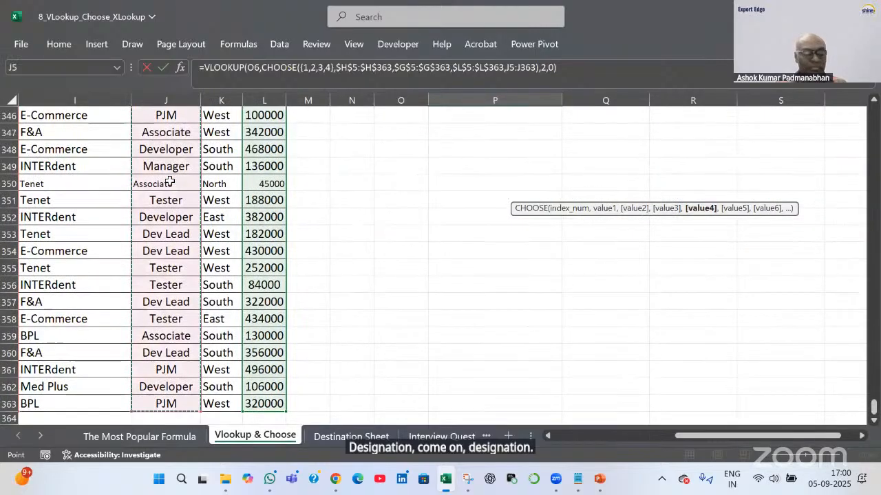
pyautogui.press('F4')
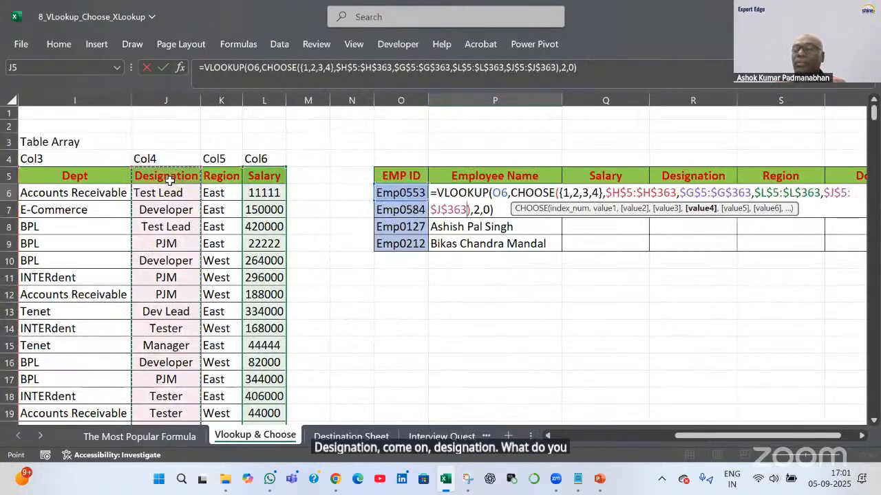
pyautogui.press('Return')
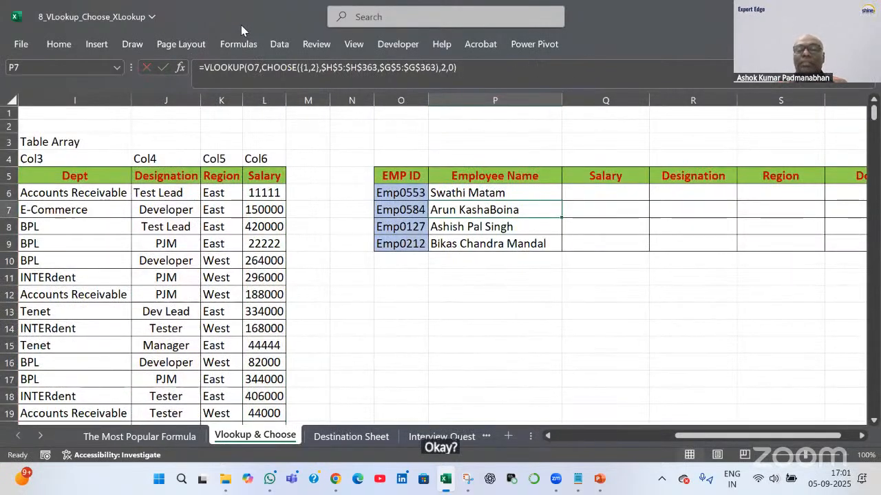
# Review P6's lookup formula against the Employee Name and Salary headers
pyautogui.doubleClick(516, 193)
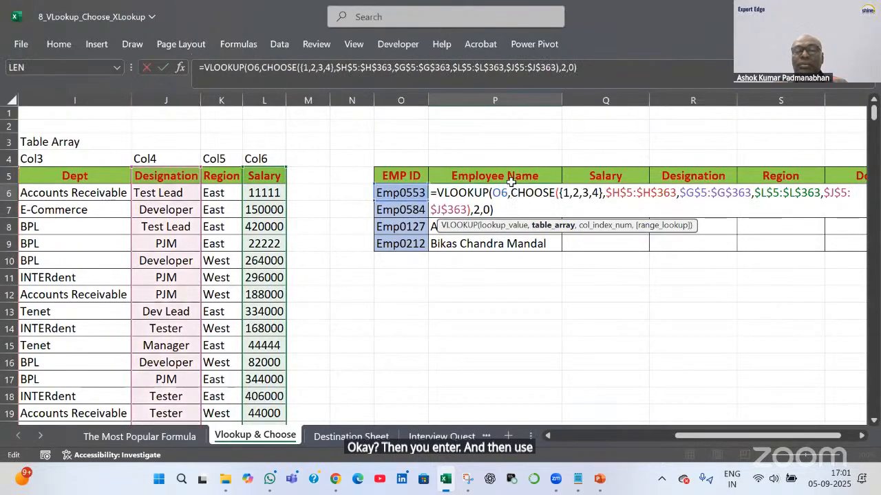
pyautogui.press('Escape')
pyautogui.click(536, 175)
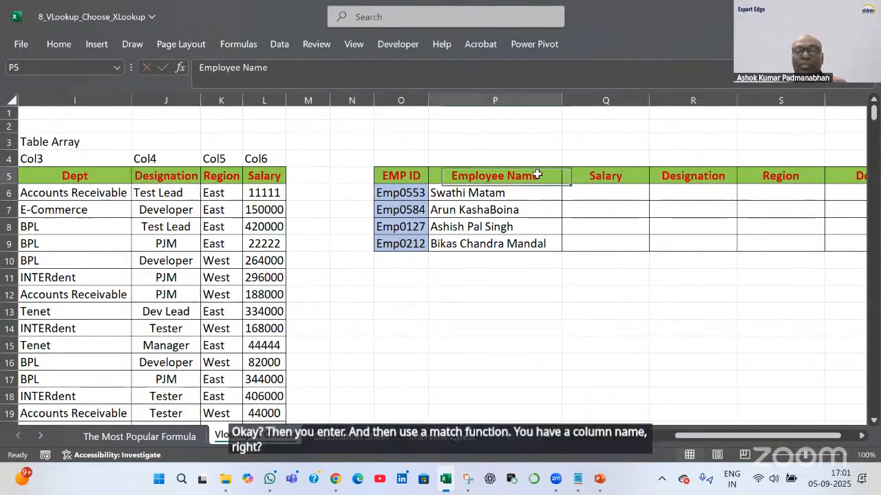
pyautogui.click(616, 176)
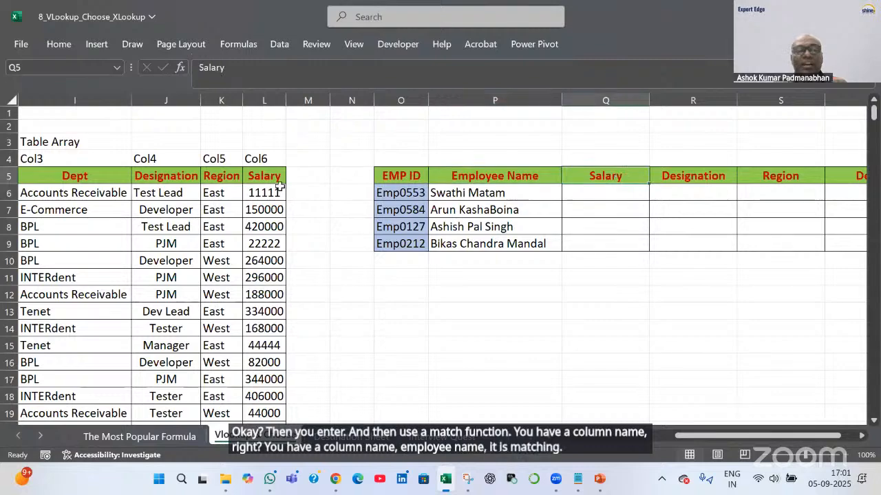
pyautogui.click(273, 176)
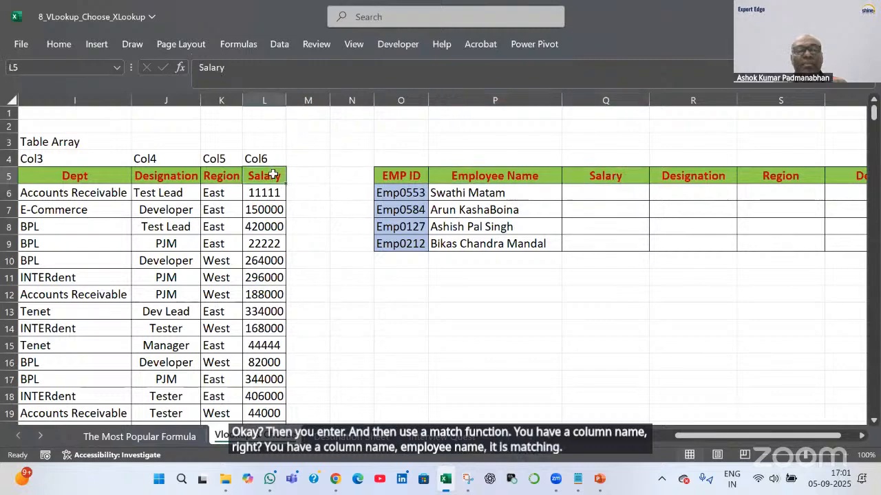
# Check the column index 2 in P6's formula, then fill it right into Q6:Q9
pyautogui.doubleClick(500, 192)
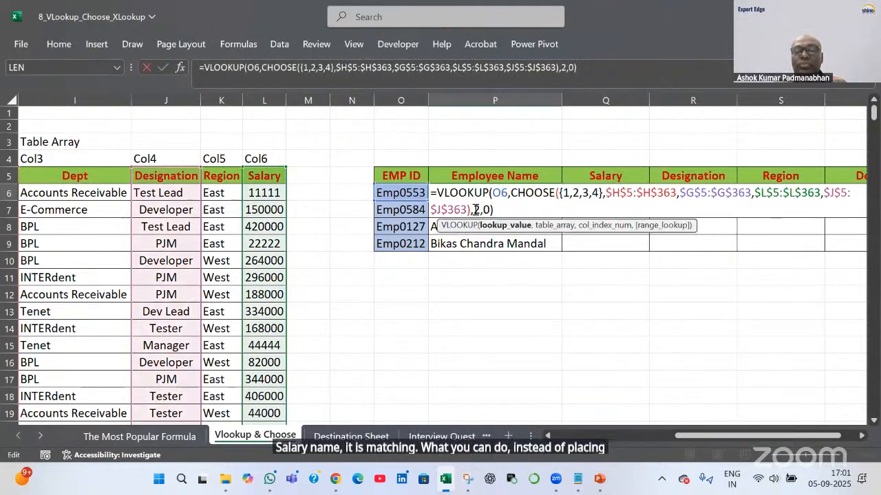
pyautogui.moveTo(474, 211); pyautogui.dragTo(478, 211)
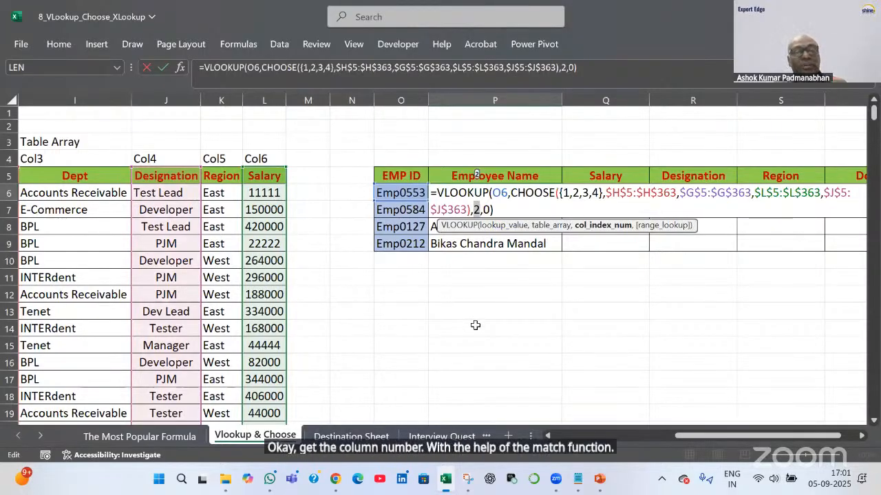
pyautogui.press('Escape')
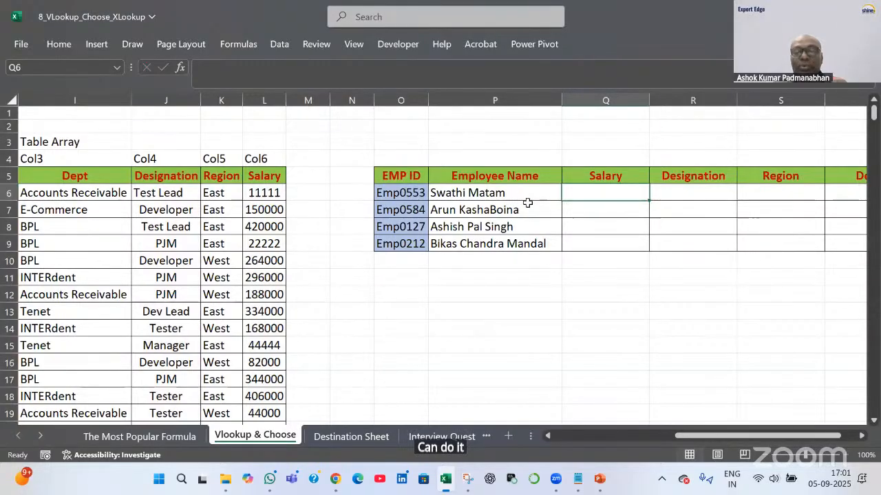
pyautogui.moveTo(527, 206); pyautogui.dragTo(614, 252)
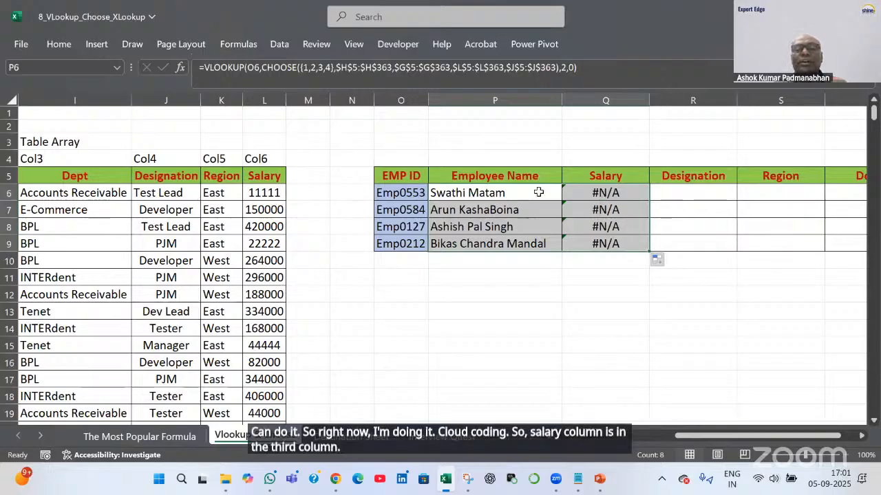
# Refill P6's employee-name lookup formula down through P9
pyautogui.doubleClick(482, 195)
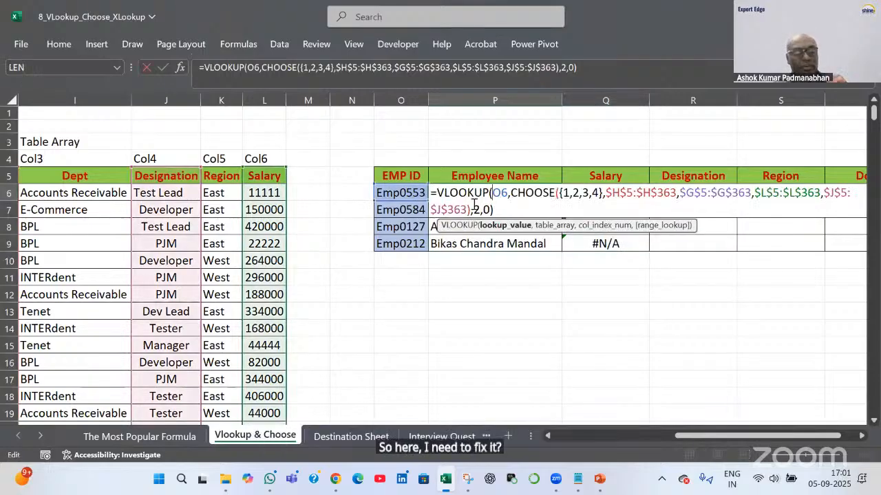
pyautogui.press('Return')
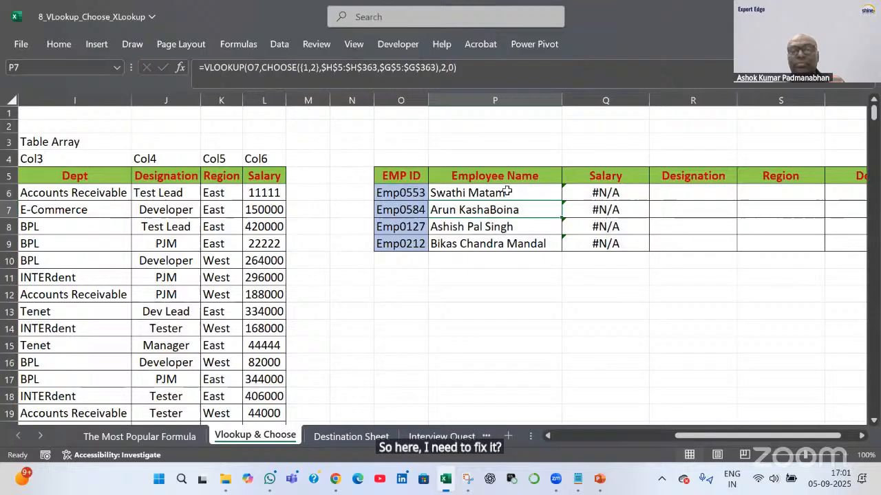
pyautogui.click(554, 195)
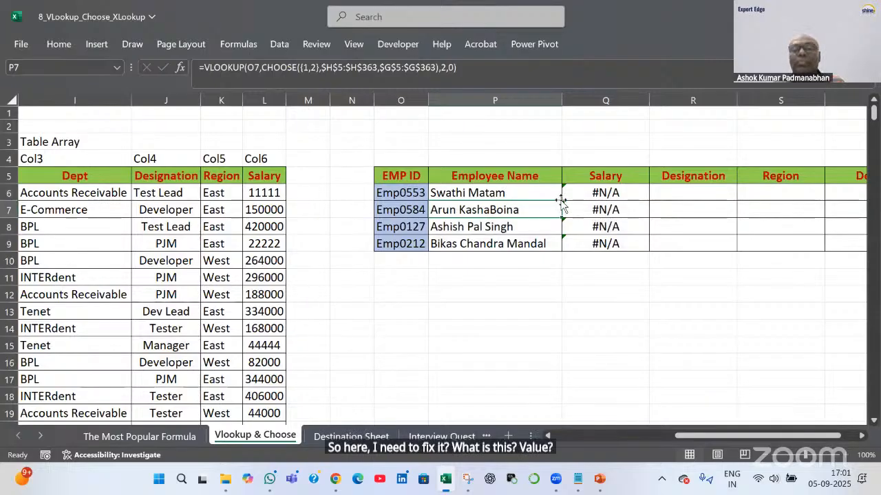
pyautogui.moveTo(562, 201); pyautogui.dragTo(622, 256)
# Change Q6's column index to 3 to return salary and fill it down to Q9
pyautogui.click(630, 196)
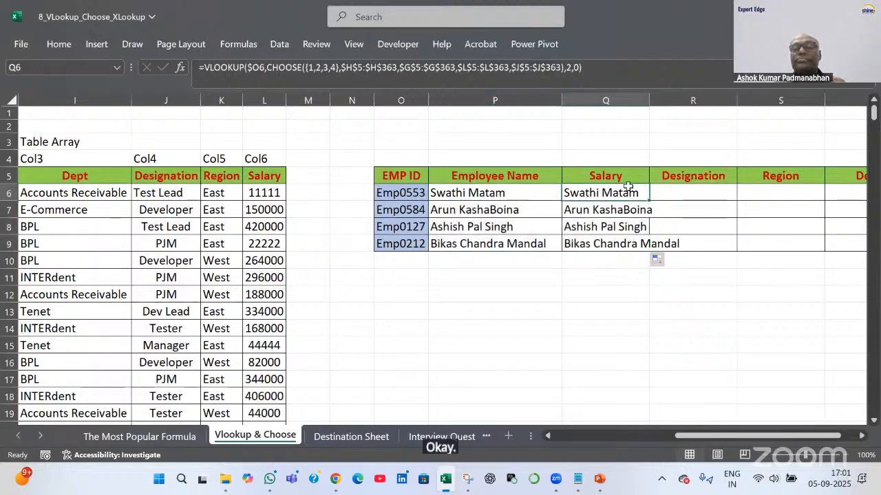
pyautogui.doubleClick(622, 196)
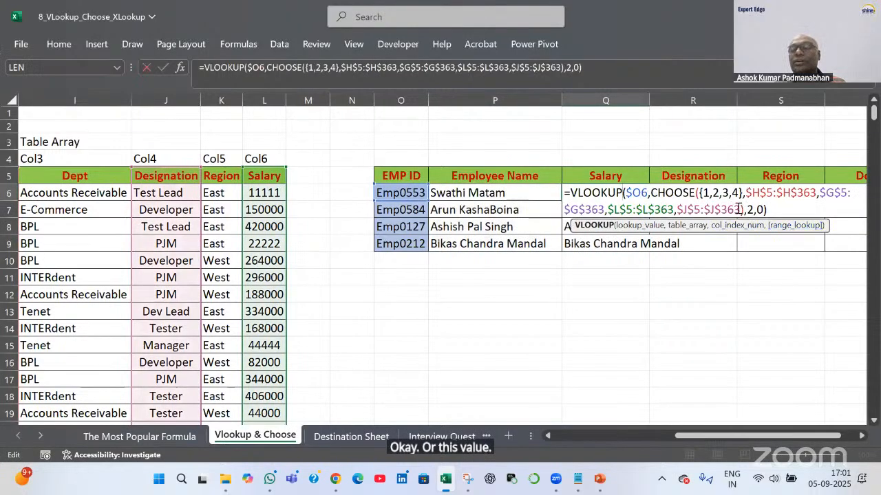
pyautogui.doubleClick(750, 210)
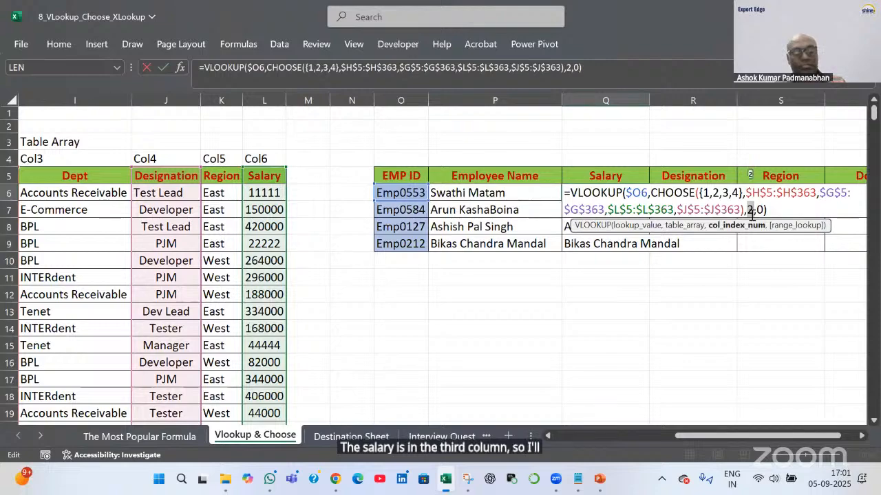
pyautogui.write('3')
pyautogui.press('Return')
pyautogui.click(622, 194)
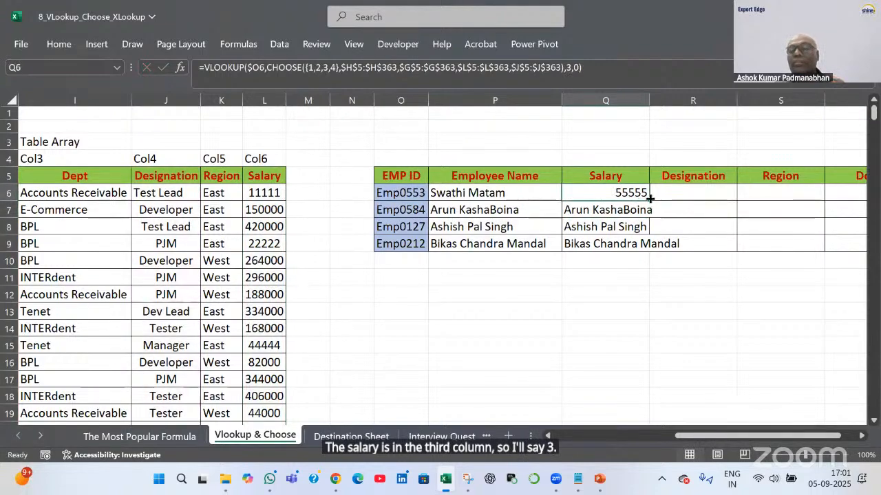
pyautogui.moveTo(649, 201); pyautogui.dragTo(649, 247)
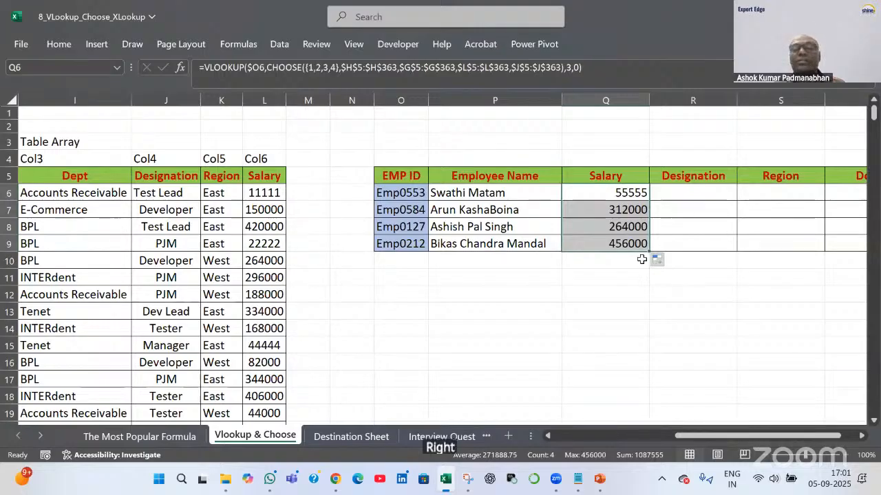
# Copy the salary formulas into column R, set column index 4, and fill R6 to R9
pyautogui.moveTo(650, 251); pyautogui.dragTo(719, 242)
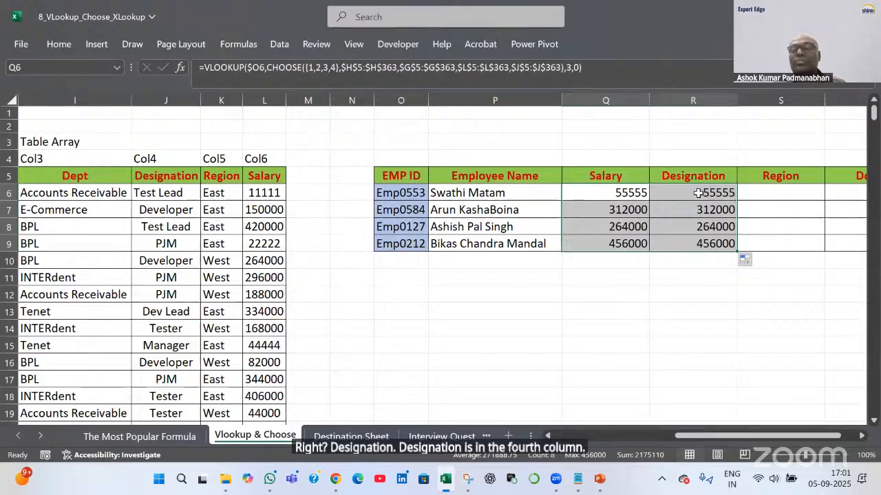
pyautogui.click(697, 193)
pyautogui.doubleClick(696, 193)
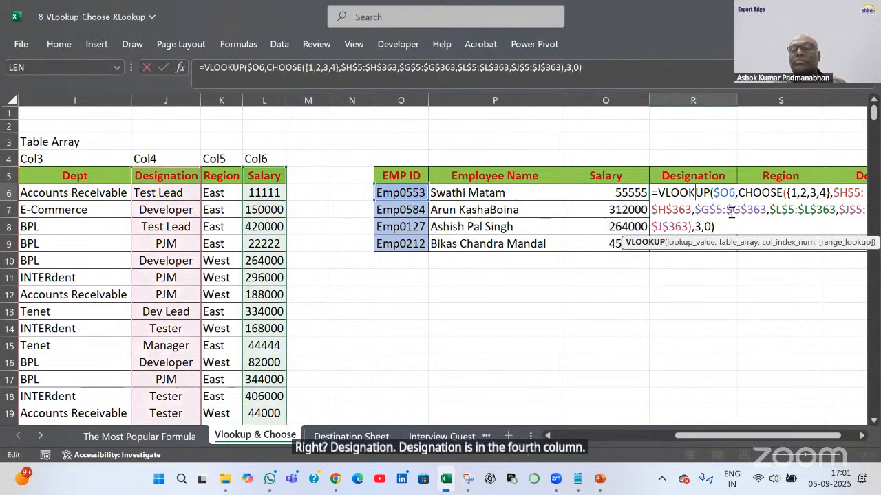
pyautogui.doubleClick(695, 227)
pyautogui.write('4')
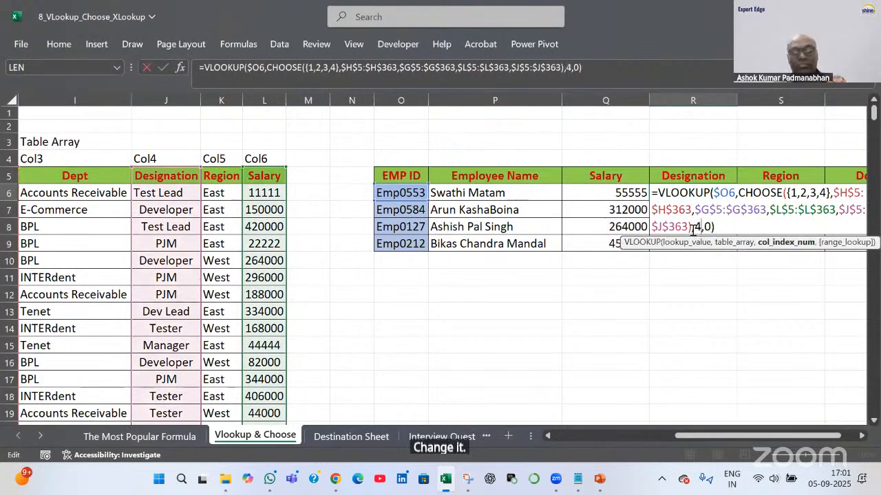
pyautogui.press('Return')
pyautogui.click(722, 194)
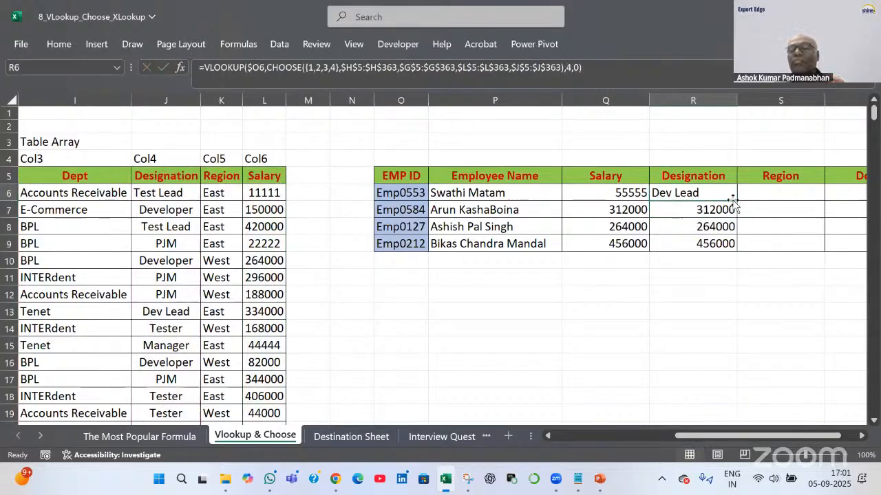
pyautogui.moveTo(737, 200); pyautogui.dragTo(737, 250)
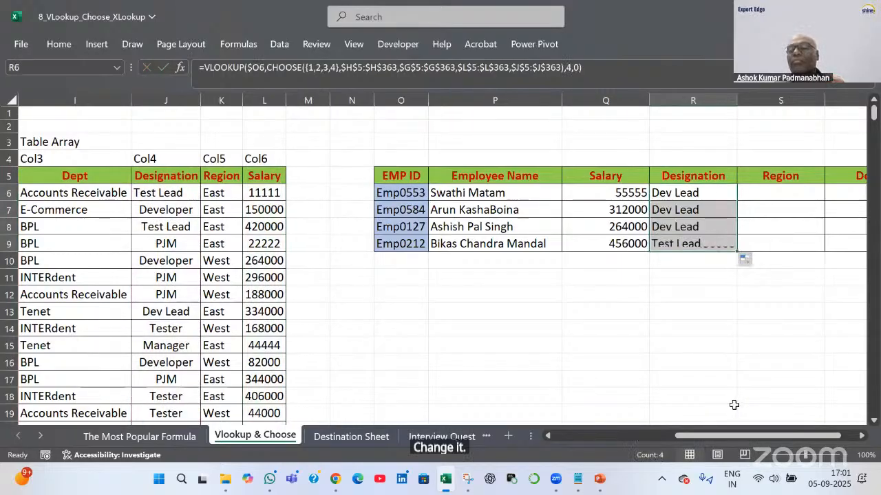
pyautogui.moveTo(741, 437); pyautogui.dragTo(772, 437)
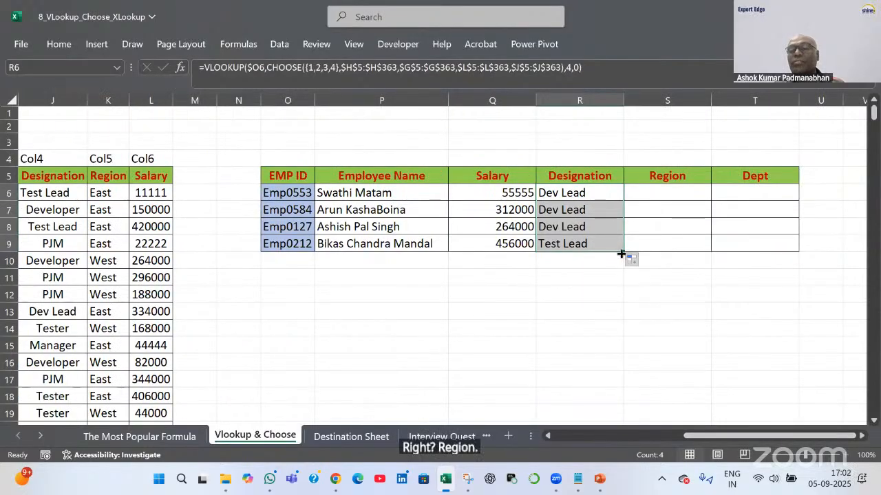
pyautogui.click(557, 194)
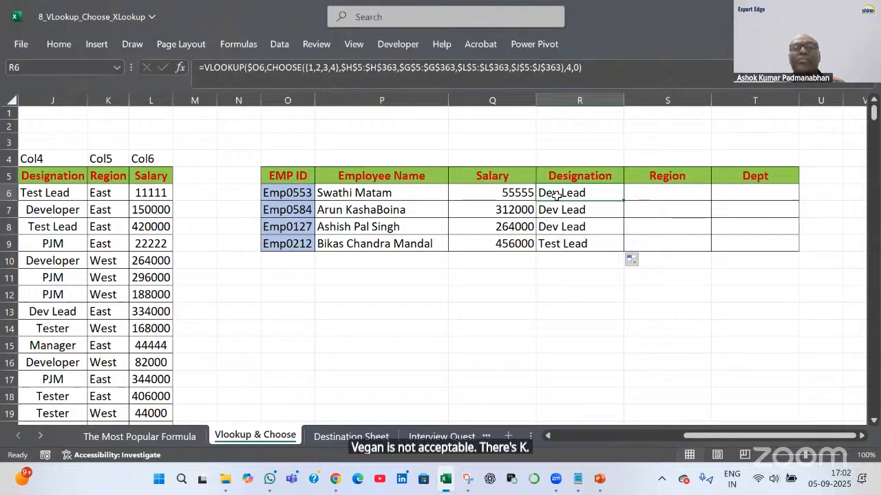
pyautogui.click(419, 193)
pyautogui.doubleClick(419, 192)
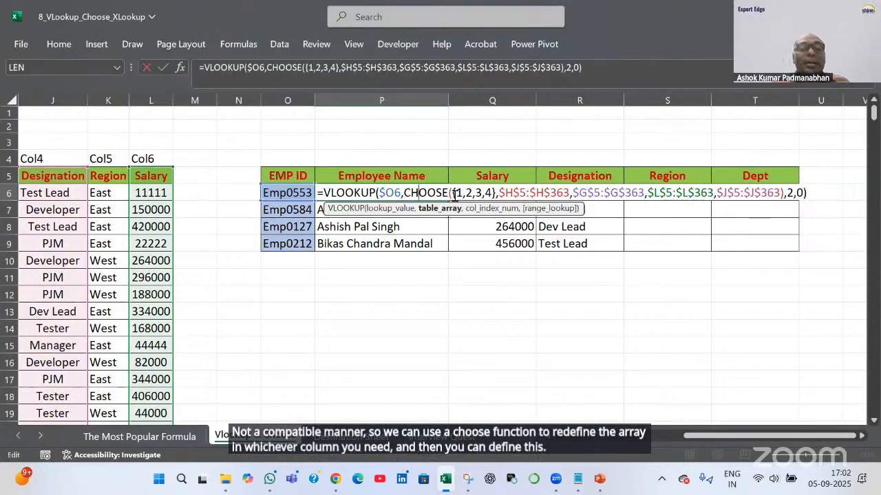
pyautogui.press('Return')
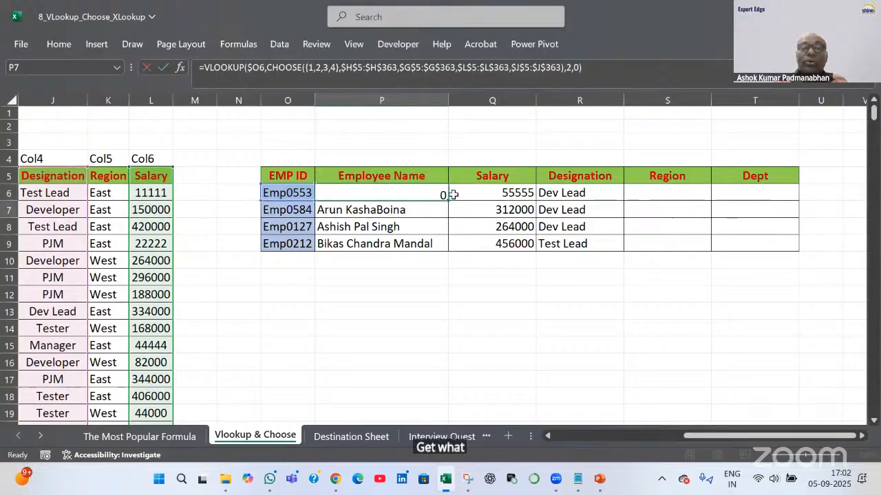
pyautogui.moveTo(715, 439); pyautogui.dragTo(587, 437)
pyautogui.click(333, 98)
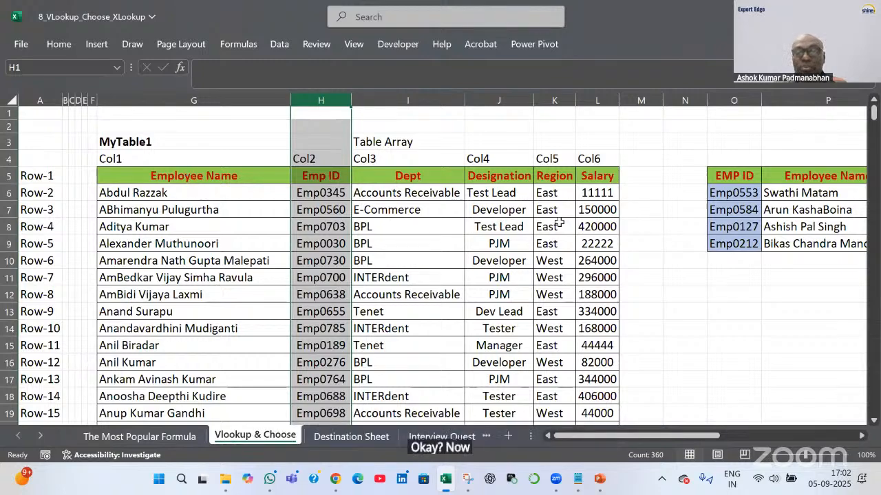
pyautogui.moveTo(193, 175); pyautogui.dragTo(597, 238)
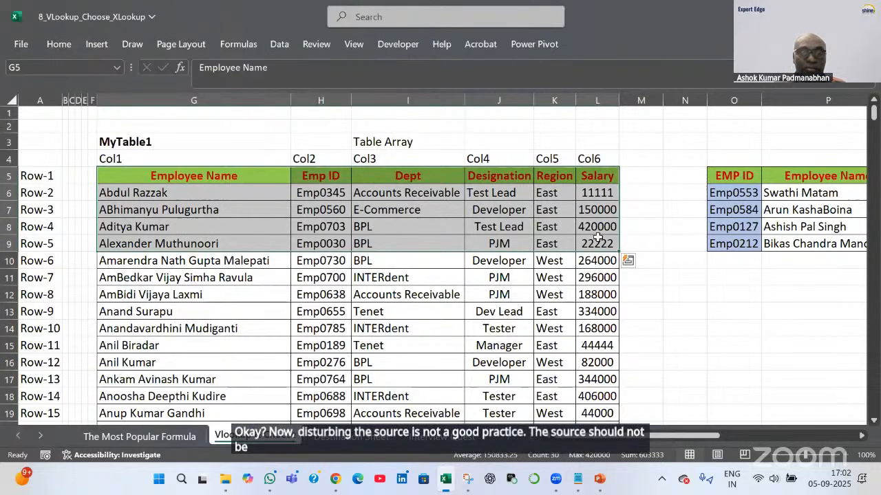
pyautogui.moveTo(641, 441); pyautogui.dragTo(683, 441)
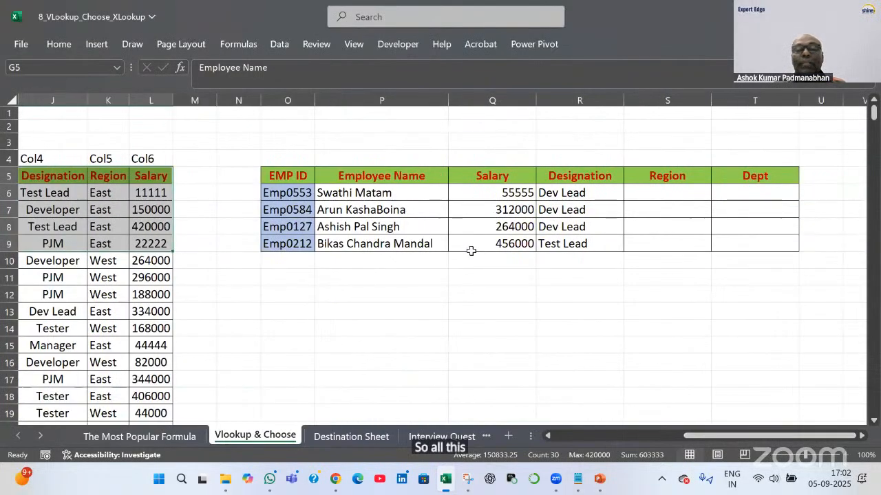
pyautogui.doubleClick(431, 193)
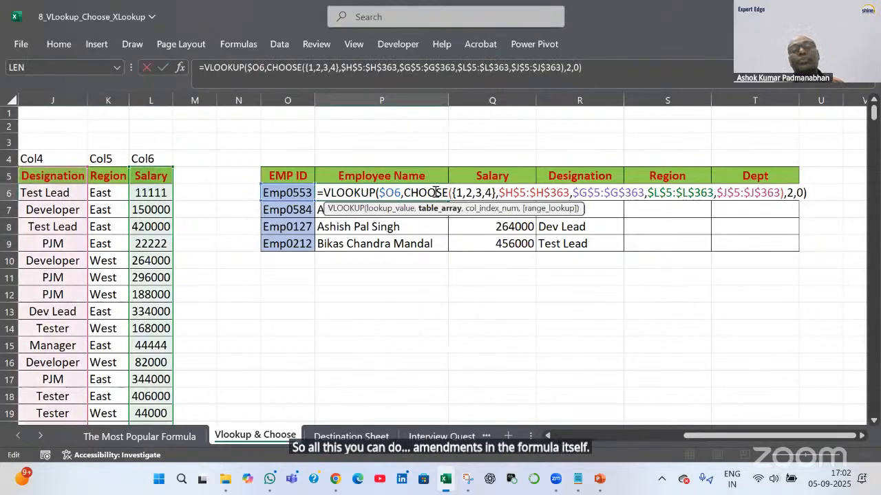
pyautogui.moveTo(403, 193); pyautogui.dragTo(500, 197)
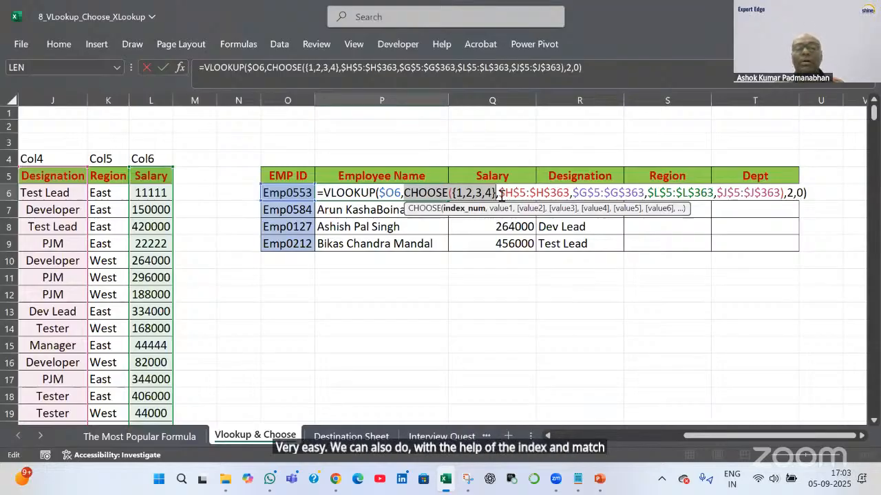
# Enter the label 'Index & Match' in P12 below the lookup table
pyautogui.press('Return')
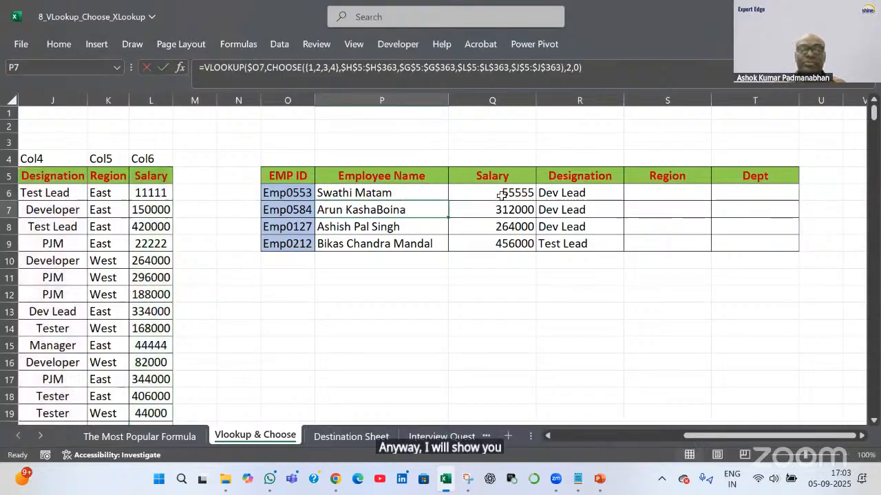
pyautogui.press('Down')
pyautogui.press('Down')
pyautogui.press('Down')
pyautogui.press('Down')
pyautogui.press('Down')
pyautogui.write('In')
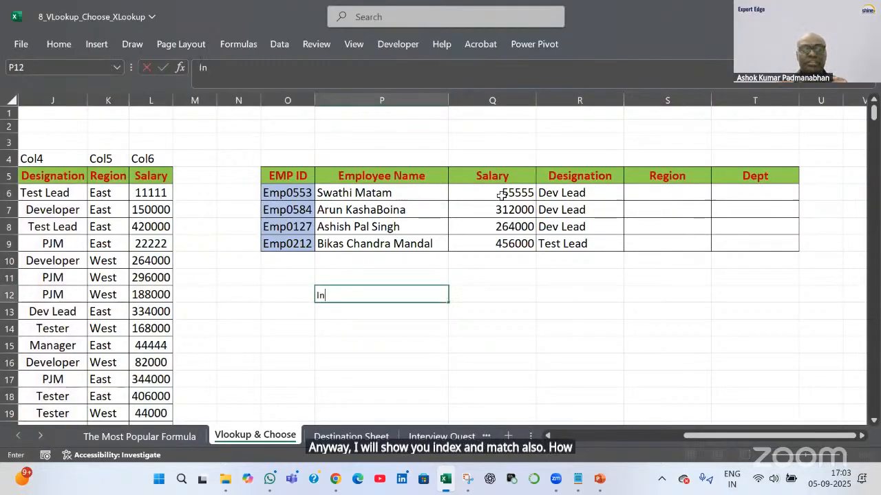
pyautogui.write('dex & Match')
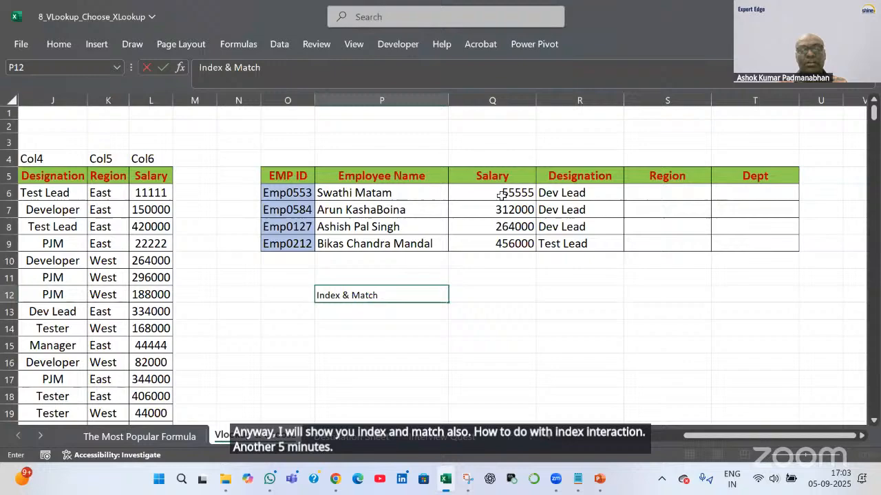
pyautogui.press('Return')
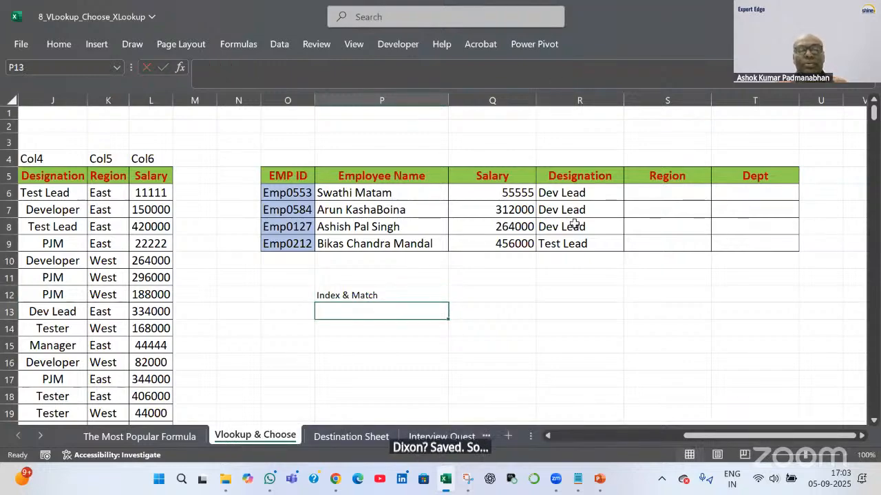
# Copy table O5:T9 to O14 and clear P15:T18, keeping only the EMP IDs
pyautogui.moveTo(288, 175); pyautogui.dragTo(778, 243)
pyautogui.hotkey('ctrl', 'c')
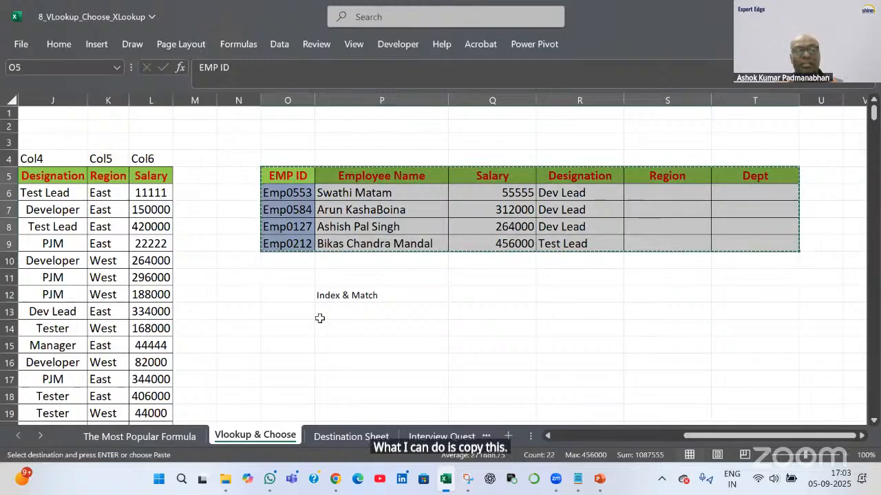
pyautogui.click(307, 325)
pyautogui.hotkey('ctrl', 'v')
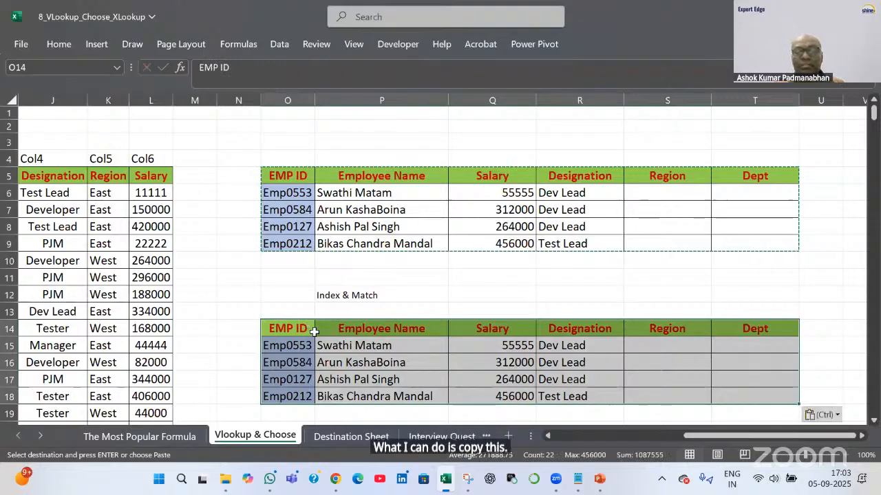
pyautogui.moveTo(383, 345); pyautogui.dragTo(788, 389)
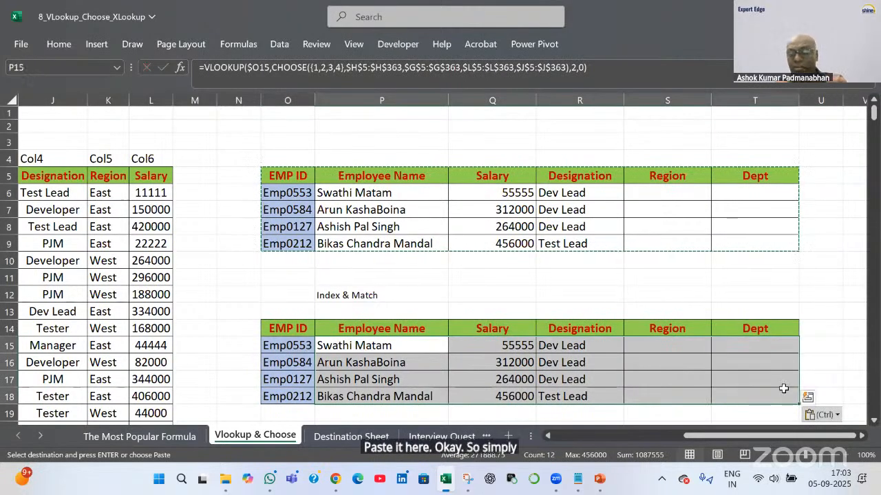
pyautogui.press('Delete')
# Start an INDEX formula in P15 over the absolute table range $G$5:$L$363
pyautogui.click(423, 345)
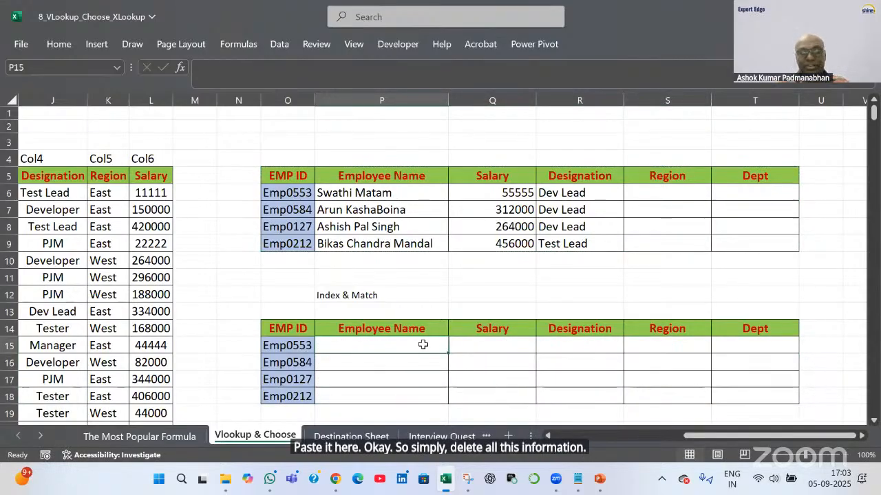
pyautogui.write('=in')
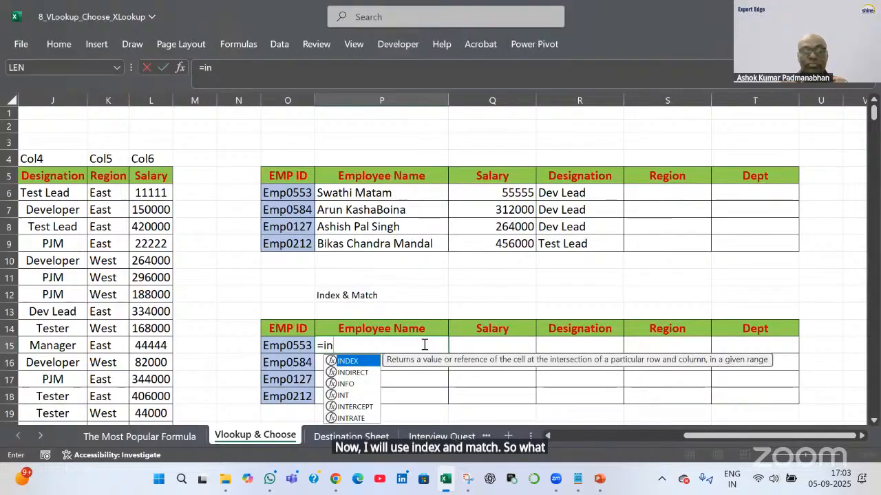
pyautogui.press('Tab')
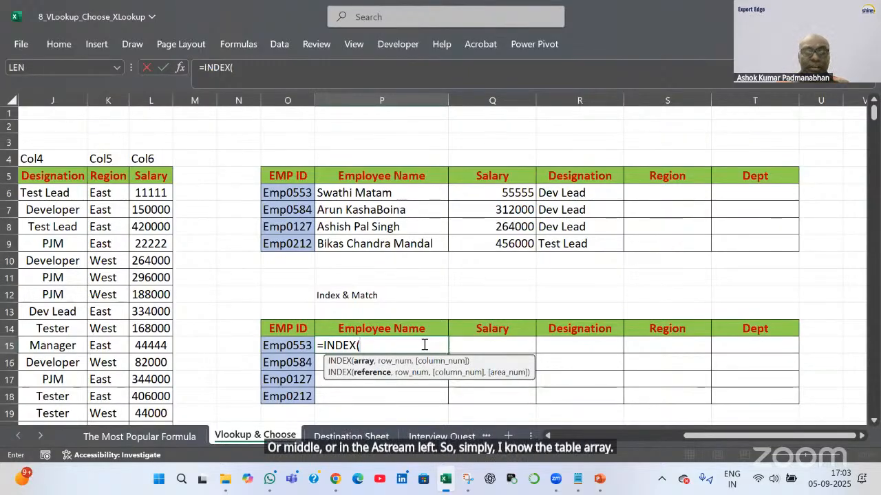
pyautogui.press('Left')
pyautogui.press('Left')
pyautogui.press('Left')
pyautogui.press('Left')
pyautogui.press('Left')
pyautogui.press('Left')
pyautogui.press('Left')
pyautogui.press('Left')
pyautogui.press('Left')
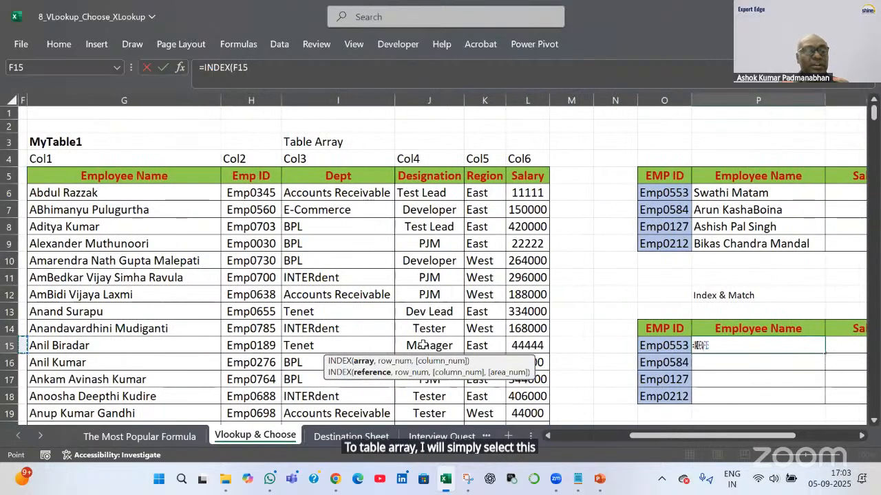
pyautogui.press('Up')
pyautogui.press('Up')
pyautogui.press('Up')
pyautogui.press('Up')
pyautogui.press('Up')
pyautogui.press('Up')
pyautogui.press('Up')
pyautogui.press('Up')
pyautogui.press('Up')
pyautogui.press('Up')
pyautogui.press('Up')
pyautogui.press('Up')
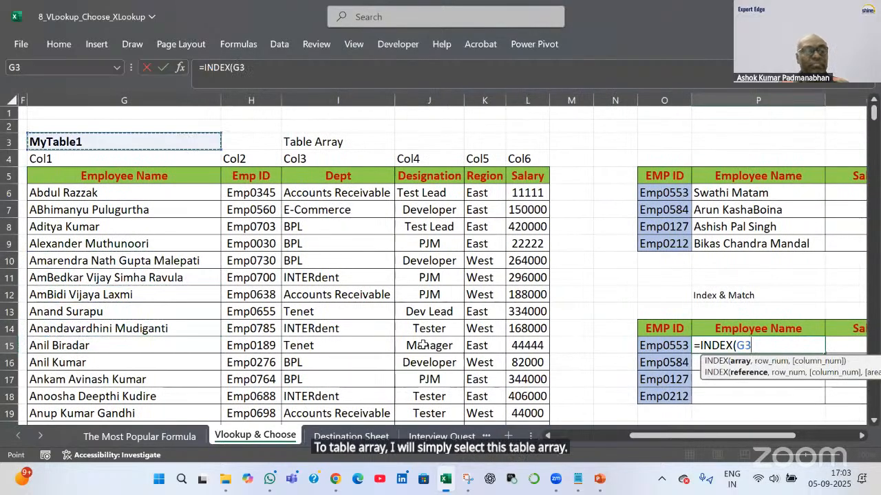
pyautogui.press('Down')
pyautogui.press('Down')
pyautogui.hotkey('ctrl', 'shift', 'Right')
pyautogui.hotkey('ctrl', 'shift', 'Down')
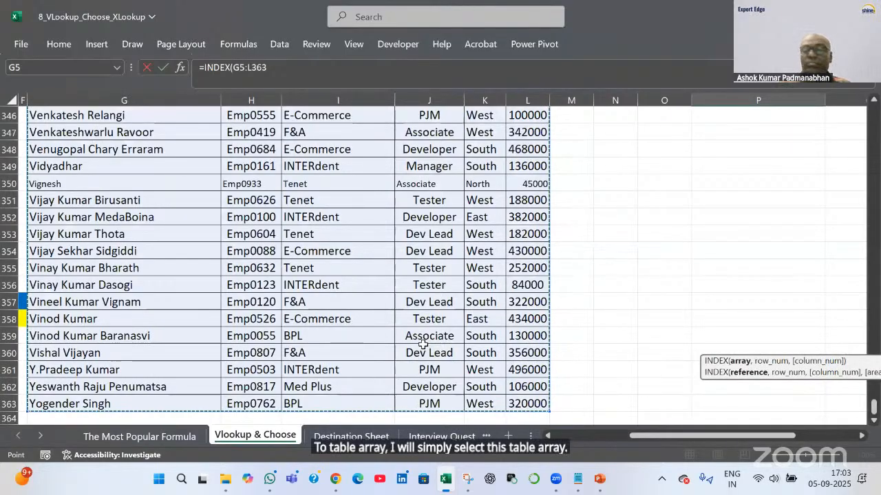
pyautogui.press('F4')
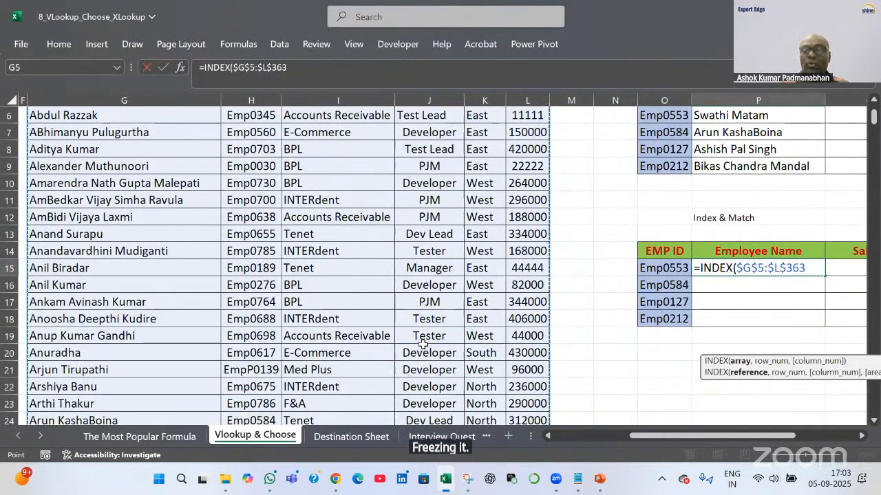
# Add MATCH(O15,$H$5:$H$363,0) as the row and column 1, completing the P15 formula
pyautogui.write(',')
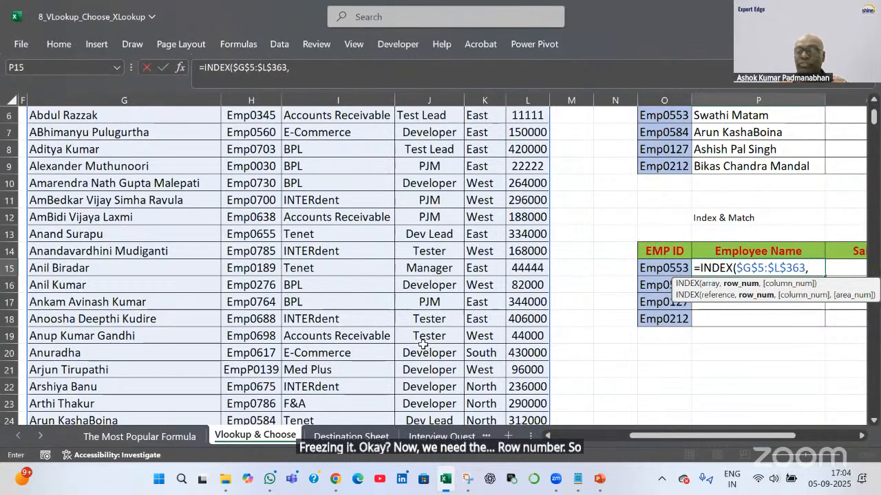
pyautogui.write('mat')
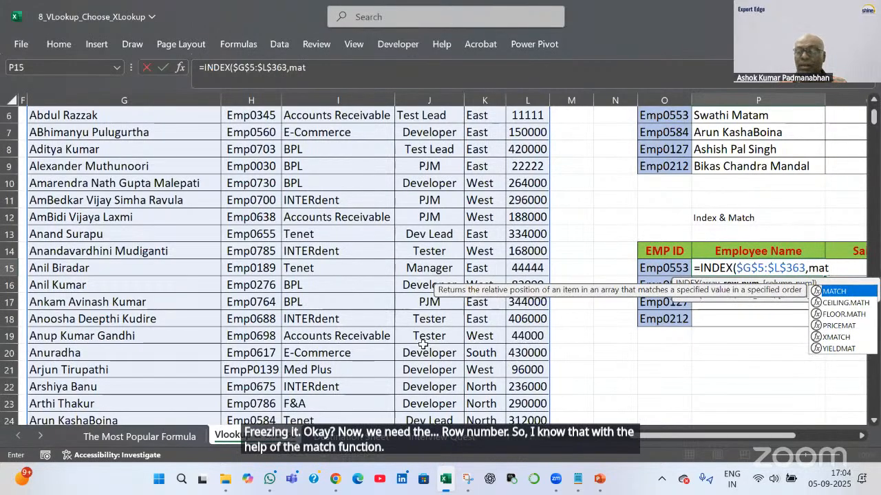
pyautogui.press('Tab')
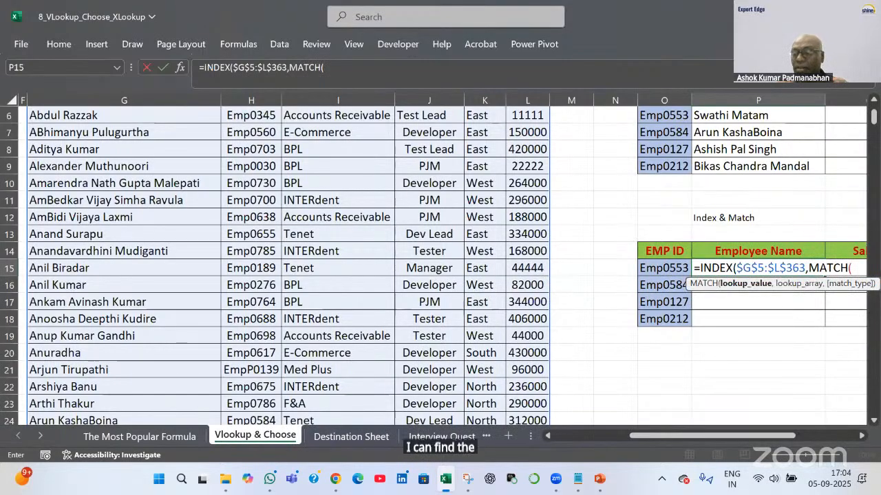
pyautogui.click(861, 436)
pyautogui.click(862, 436)
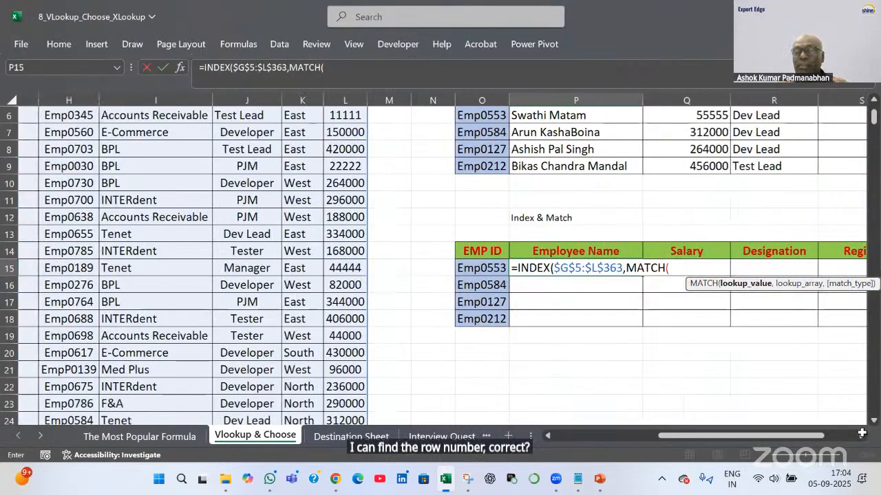
pyautogui.click(862, 437)
pyautogui.click(408, 268)
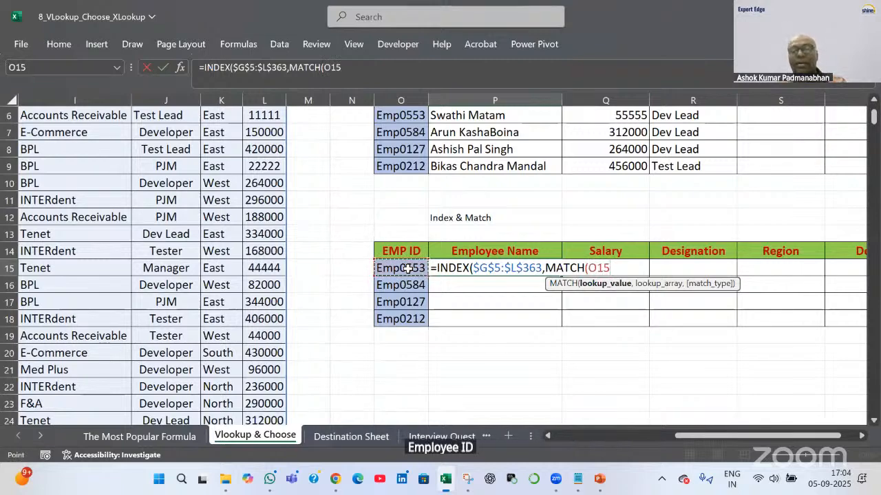
pyautogui.write(',')
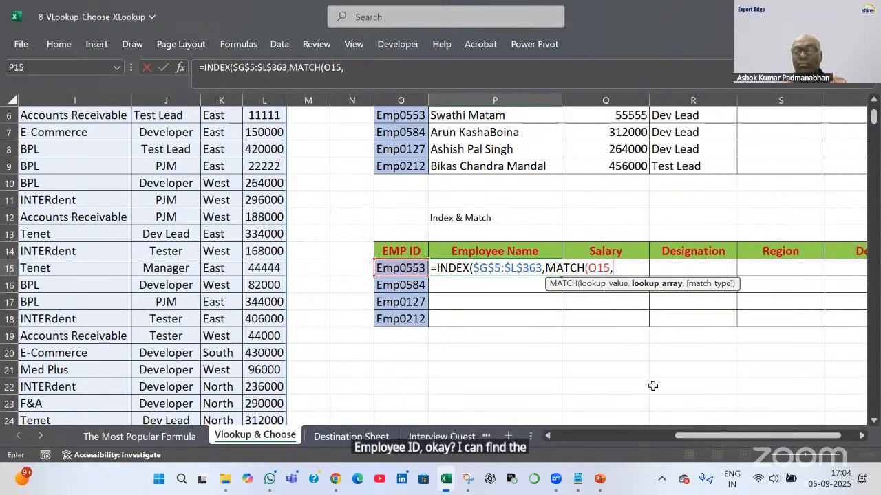
pyautogui.click(602, 435)
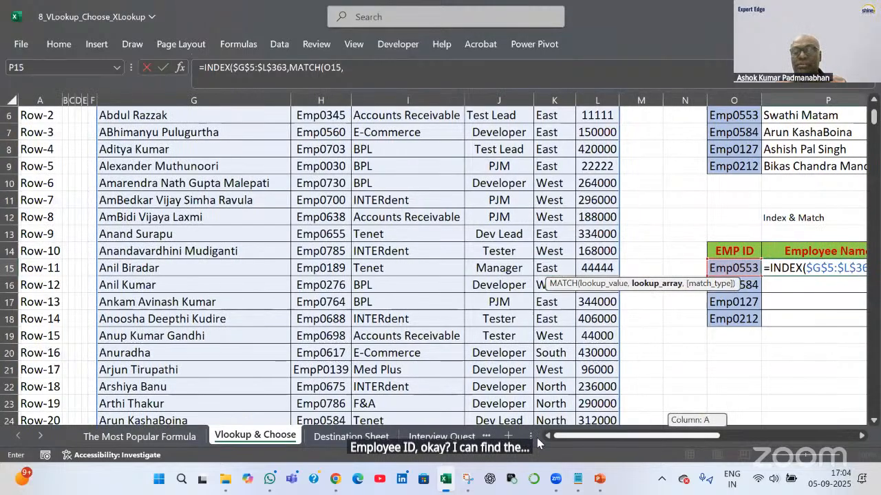
pyautogui.scroll(2, 325, 136)
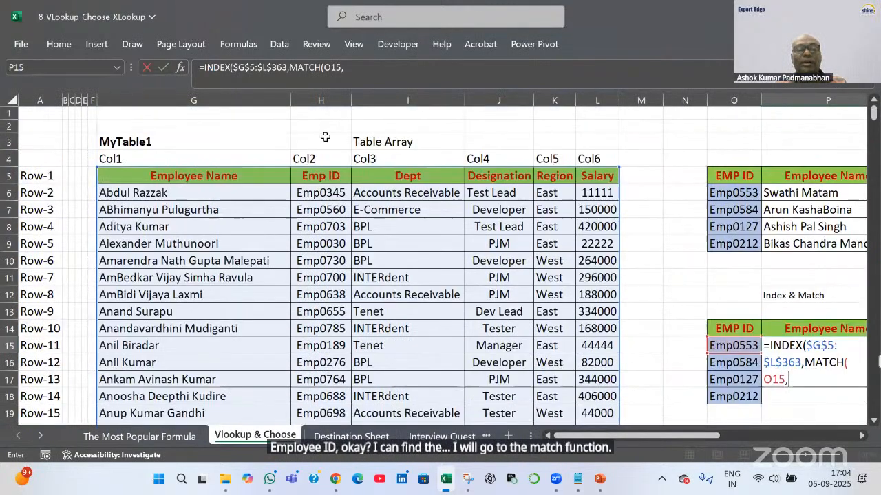
pyautogui.click(320, 176)
pyautogui.hotkey('ctrl', 'shift', 'Down')
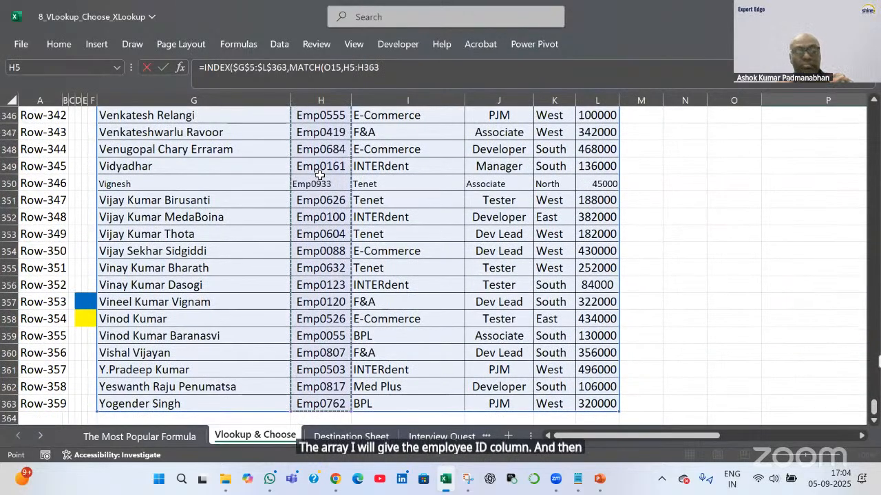
pyautogui.press('F4')
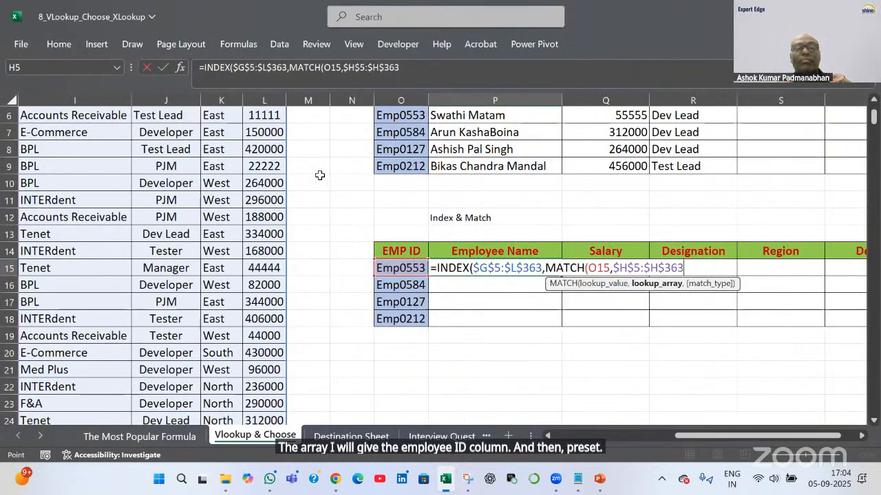
pyautogui.write(',0')
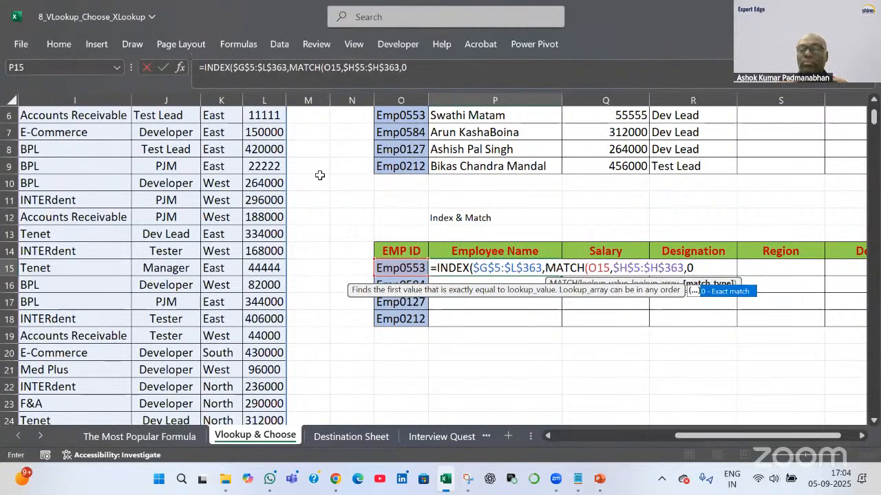
pyautogui.write(')')
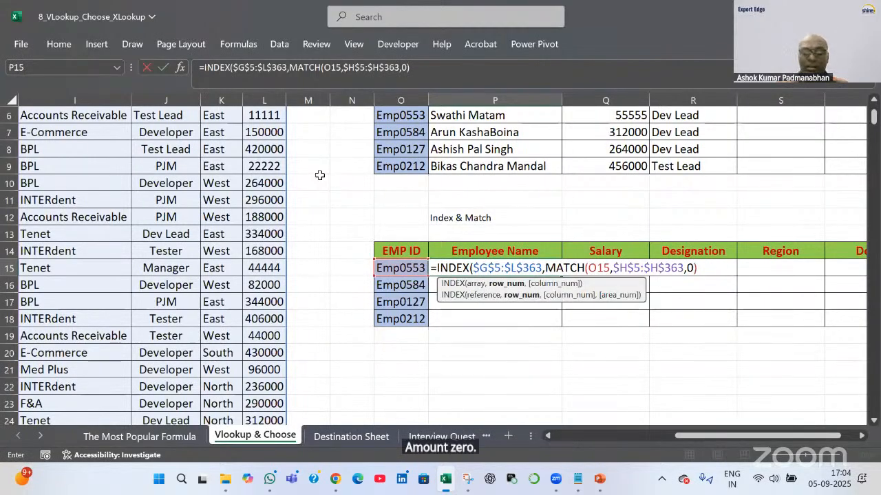
pyautogui.write(',')
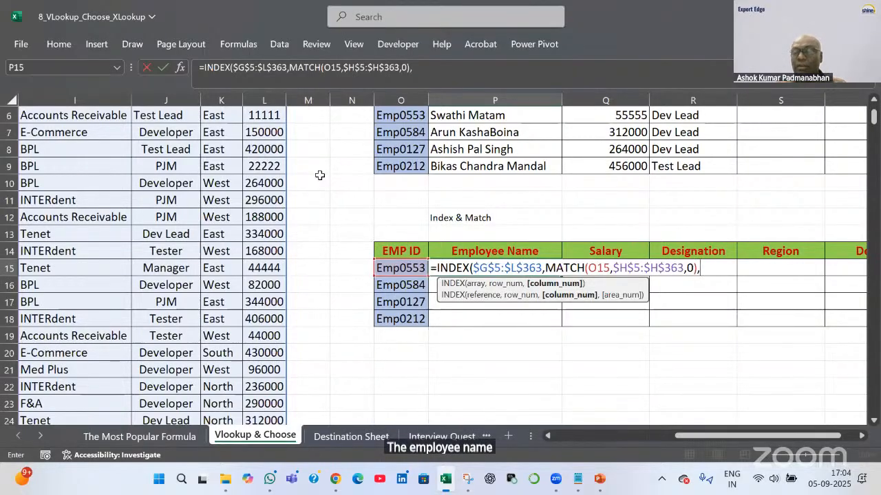
pyautogui.write('1)')
pyautogui.press('Return')
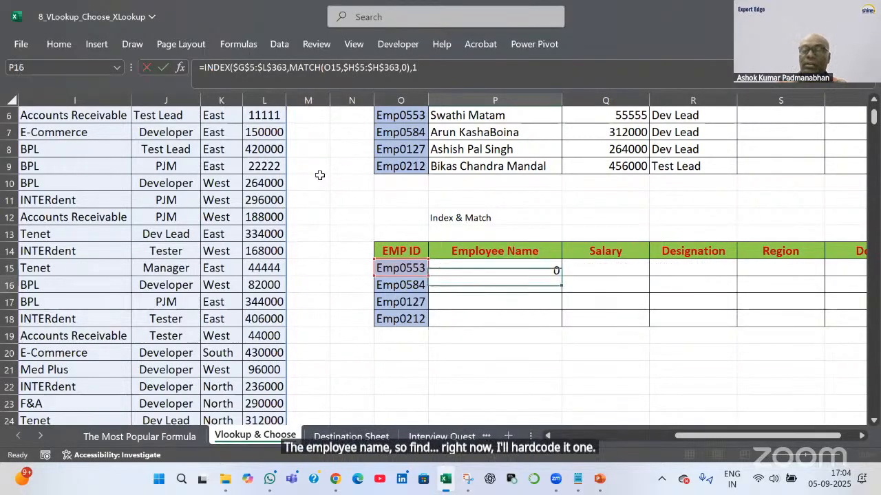
# Lock the lookup column as $O15 in P15 and fill it down to P18 and into Salary
pyautogui.doubleClick(467, 266)
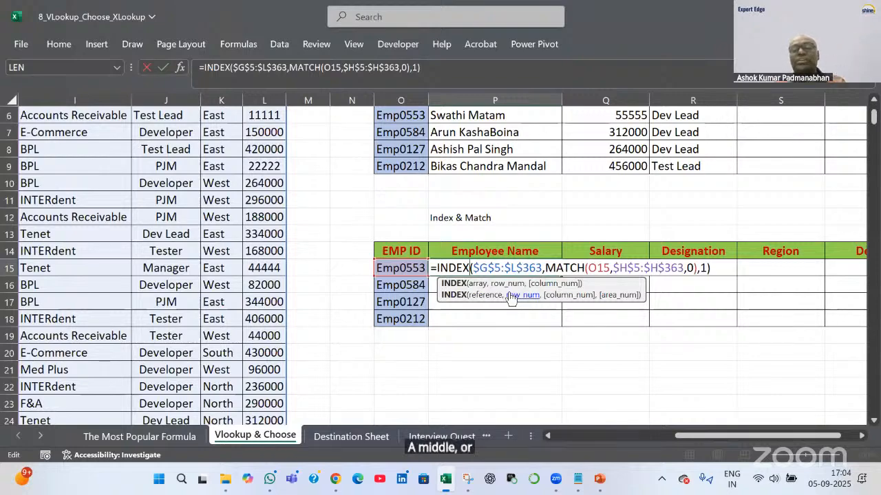
pyautogui.click(588, 268)
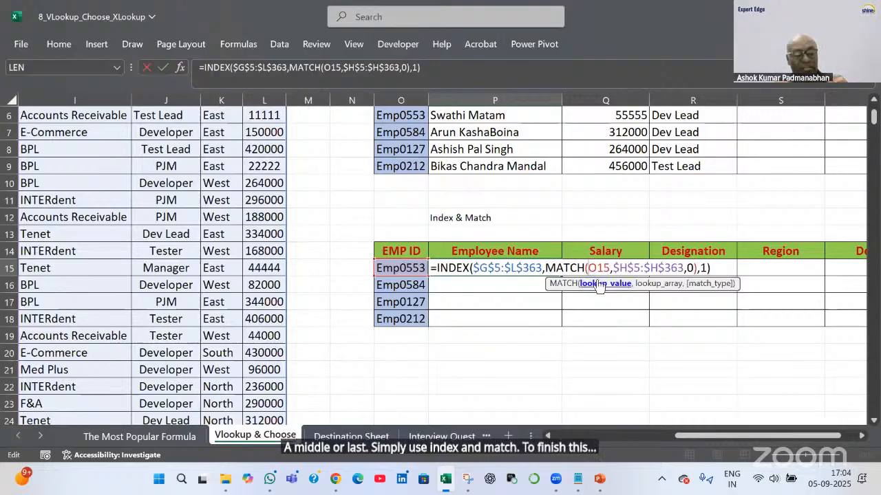
pyautogui.write('$')
pyautogui.hotkey('ctrl', 'Return')
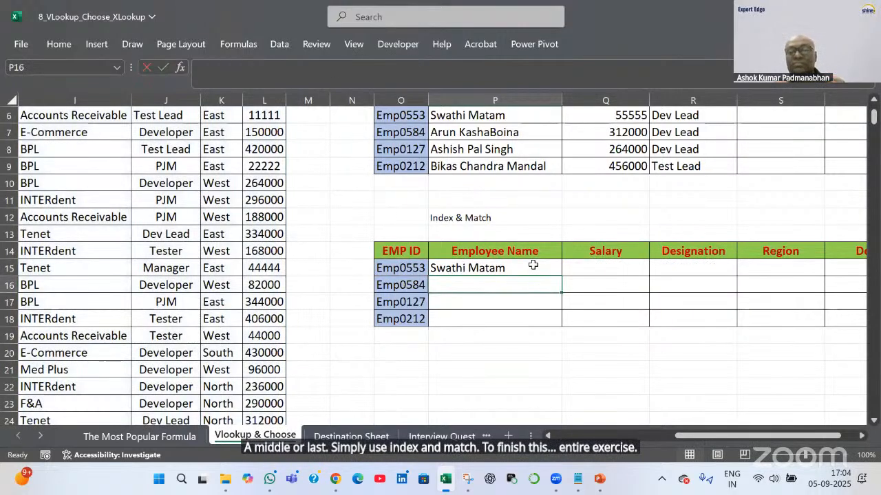
pyautogui.moveTo(559, 278); pyautogui.dragTo(638, 316)
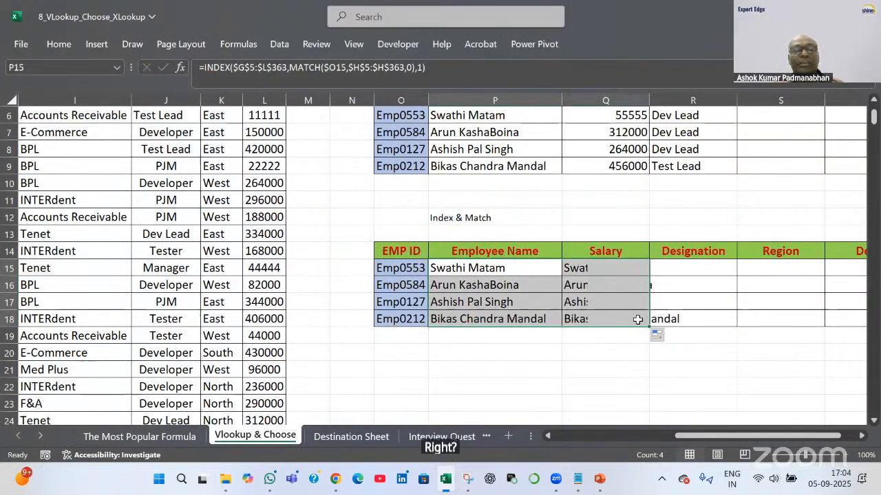
# Set Q15's column index to 6 to return salary 55555 and fill down to Q18
pyautogui.scroll(2, 261, 252)
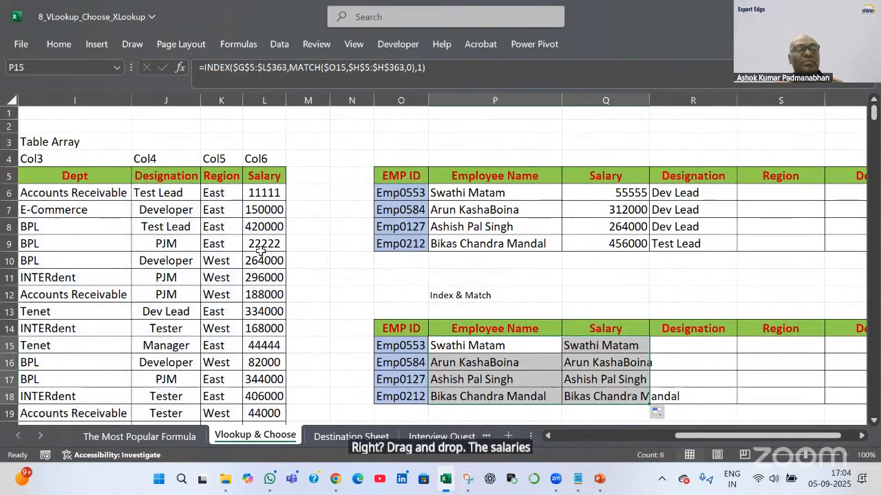
pyautogui.doubleClick(622, 346)
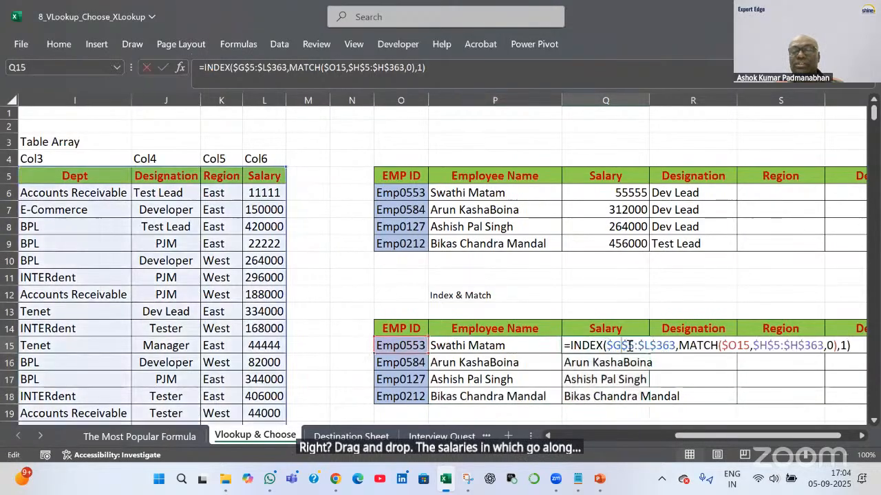
pyautogui.click(842, 345)
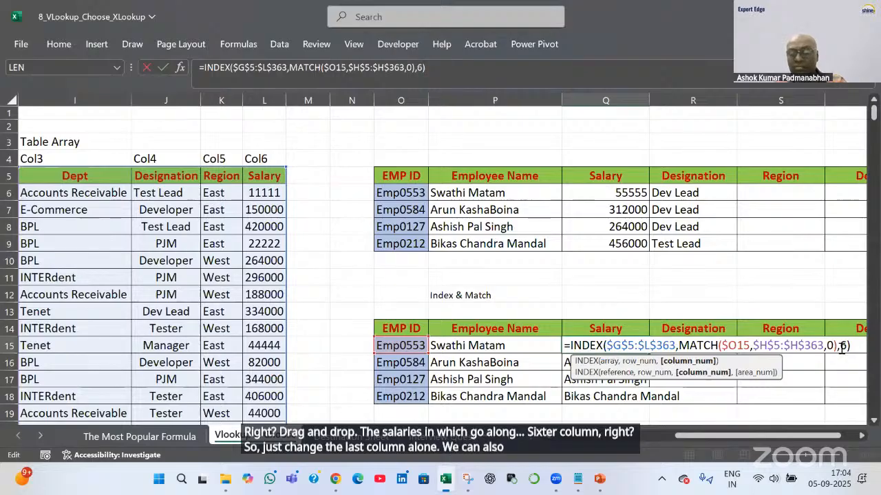
pyautogui.press('BackSpace')
pyautogui.write('6')
pyautogui.press('Return')
pyautogui.click(641, 347)
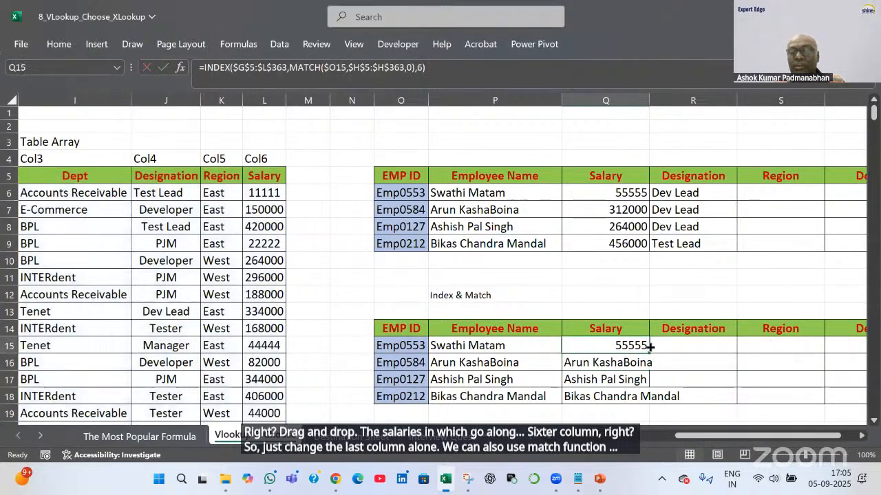
pyautogui.moveTo(647, 355); pyautogui.dragTo(647, 403)
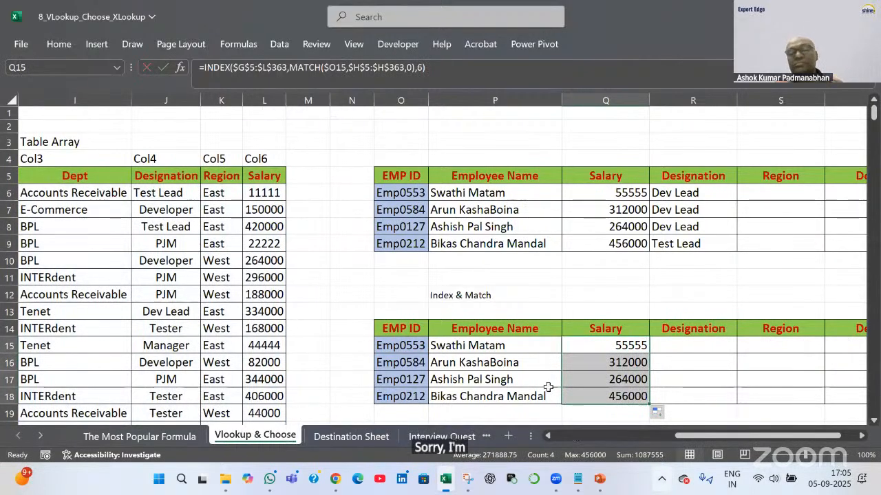
pyautogui.doubleClick(527, 346)
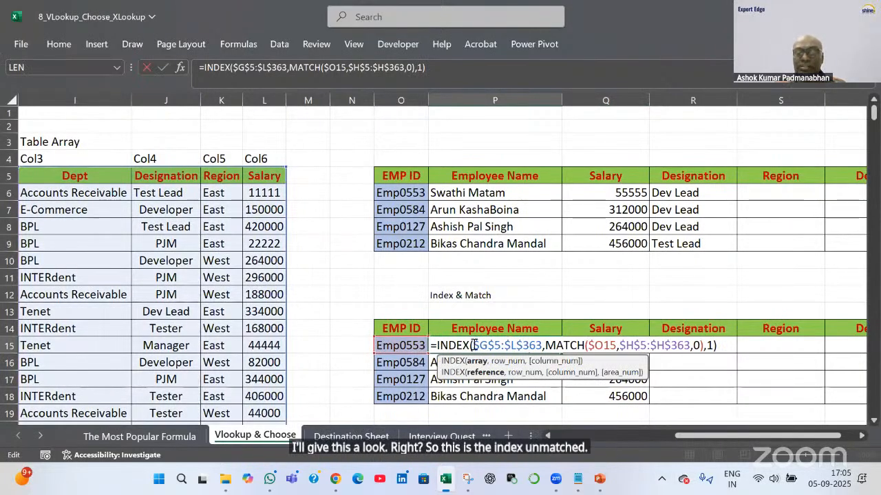
# Walk through P15's INDEX range, MATCH and column 1 arguments unchanged, then switch to the Power BI presentation
pyautogui.moveTo(474, 345); pyautogui.dragTo(540, 346)
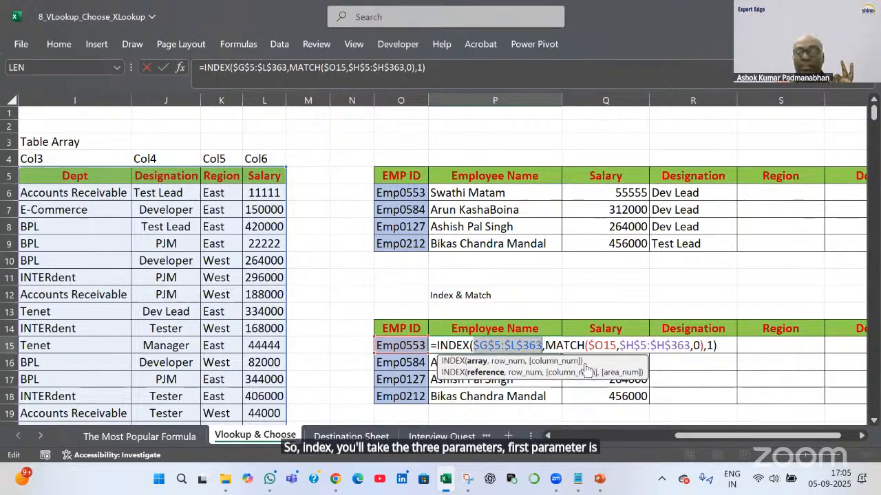
pyautogui.click(552, 344)
pyautogui.moveTo(552, 344); pyautogui.dragTo(706, 354)
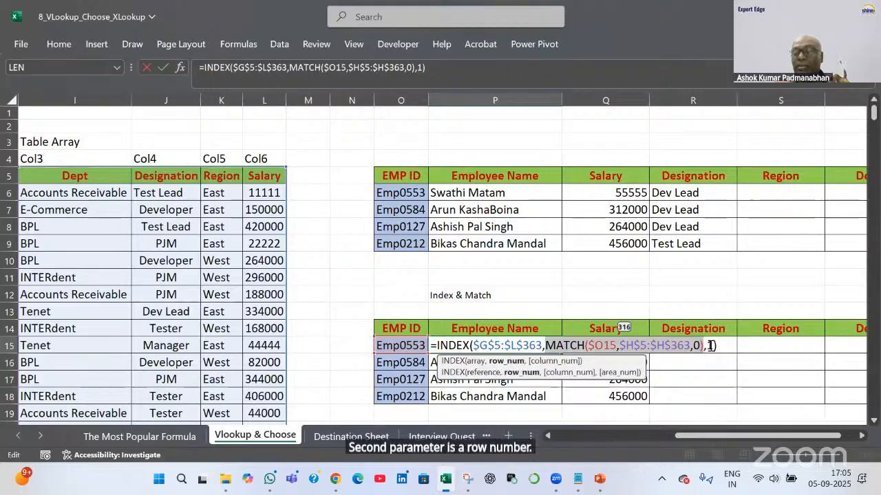
pyautogui.doubleClick(710, 345)
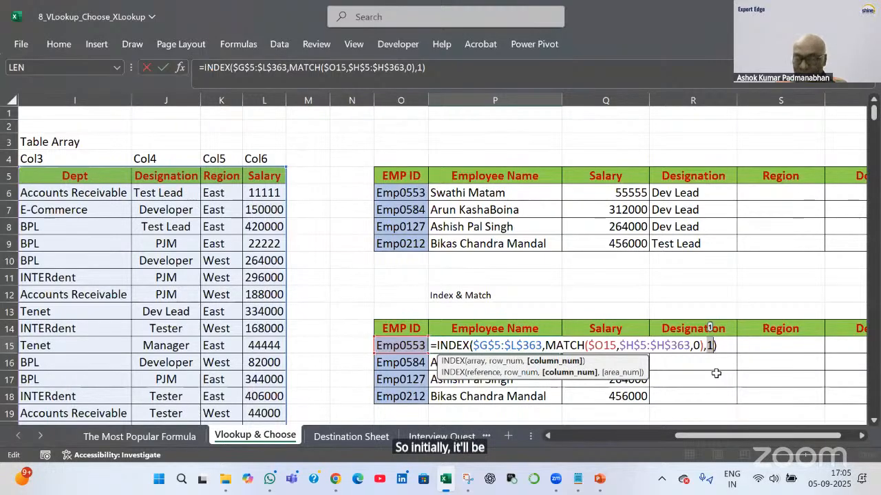
pyautogui.press('Return')
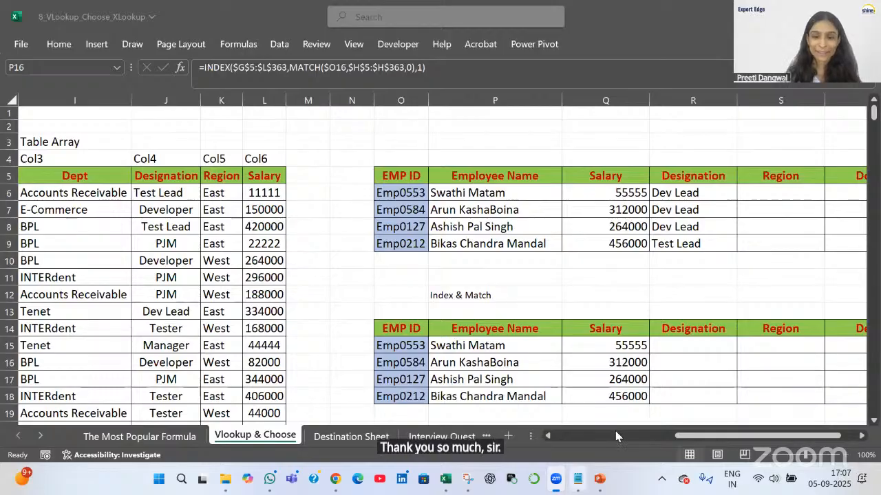
pyautogui.click(600, 481)
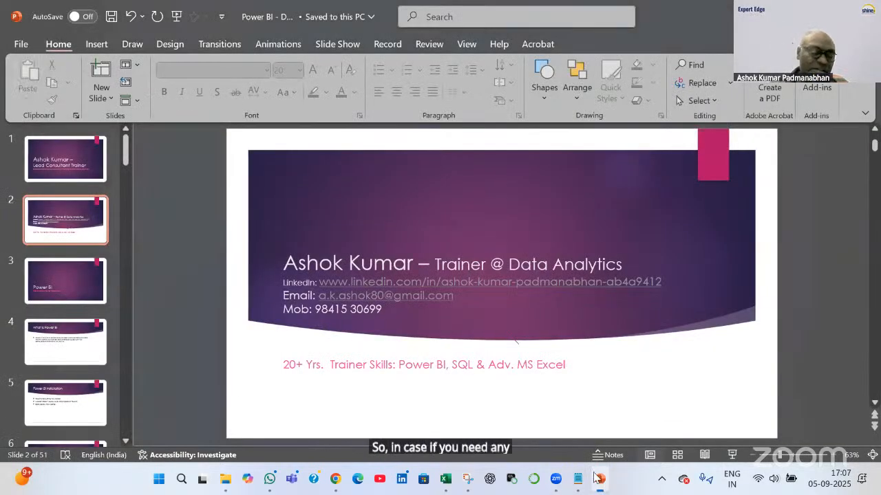